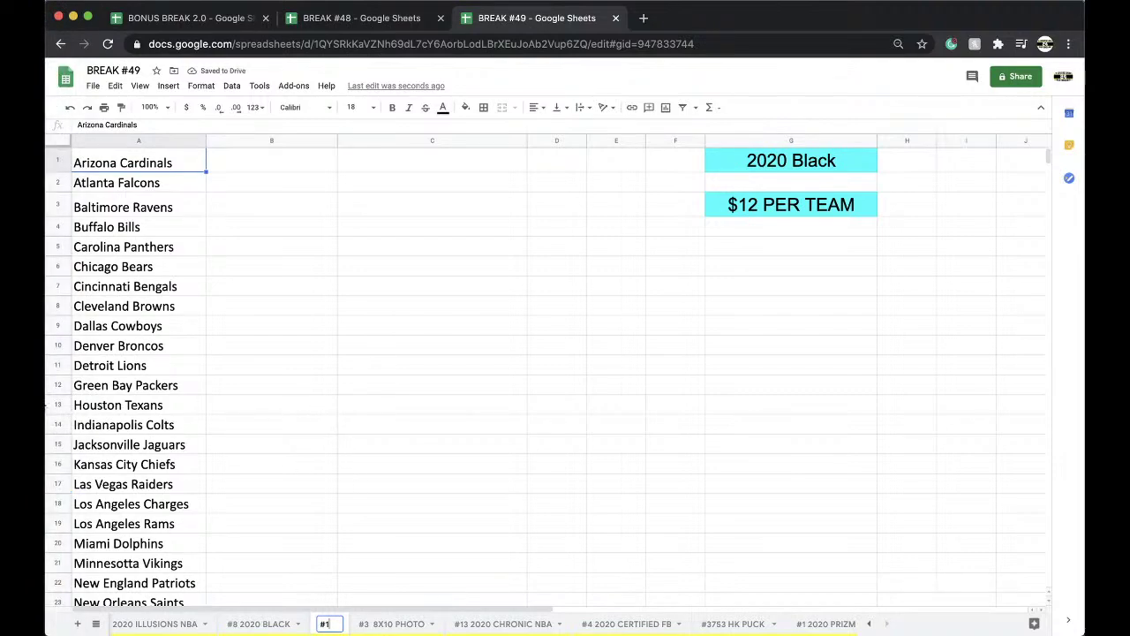
Step: Rename the sheet to '#1 9/16 GR MINI' and retitle it 2020 GR MINI at $7.5 per team
{"action": "type", "text": "9/16"}
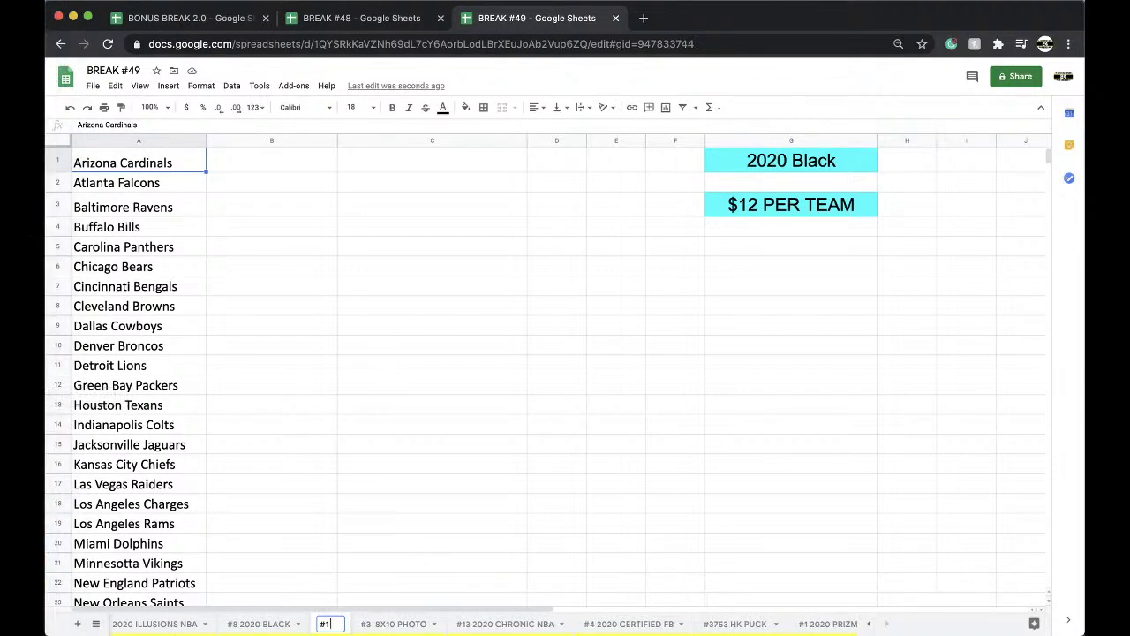
{"action": "type", "text": " GR MINI"}
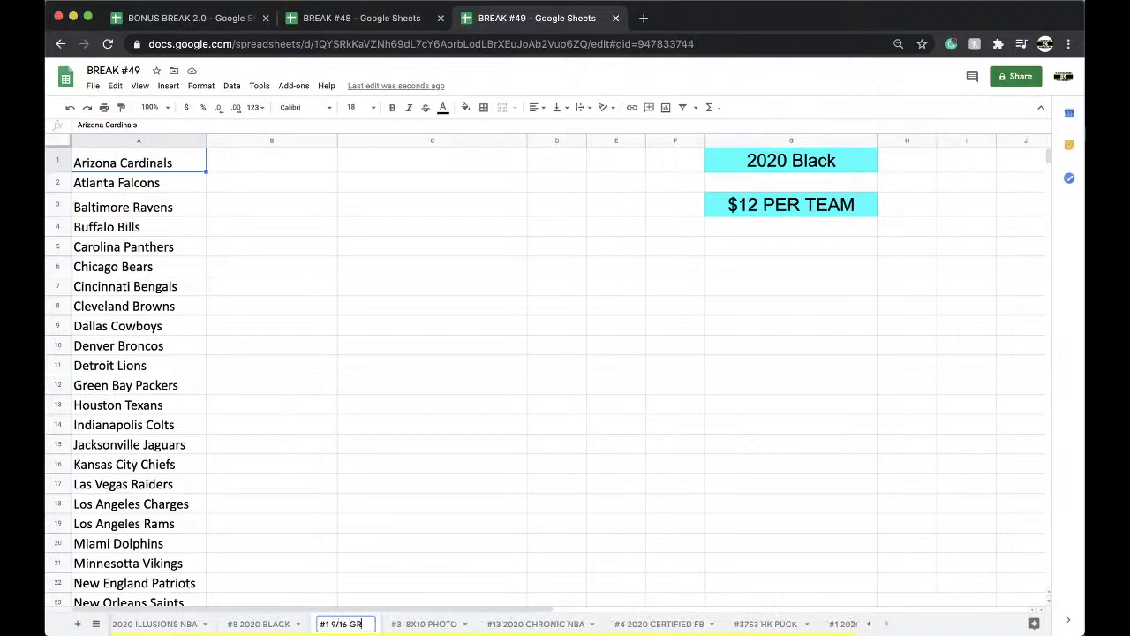
{"action": "left_click", "coordinate": [530, 266]}
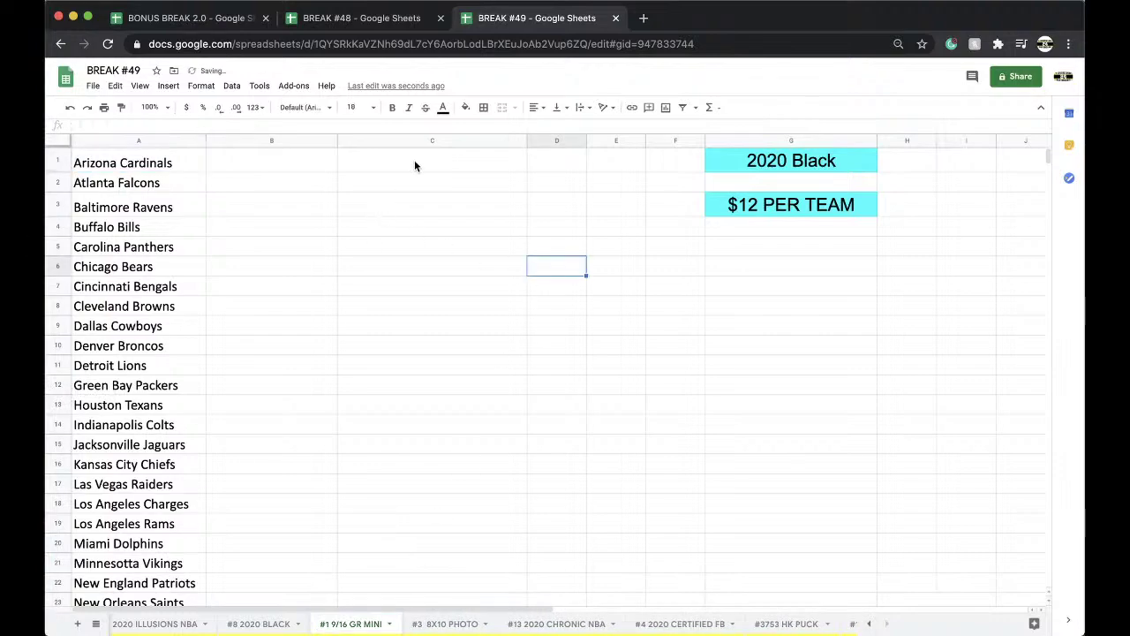
{"action": "left_click", "coordinate": [727, 174]}
{"action": "type", "text": "2020 "}
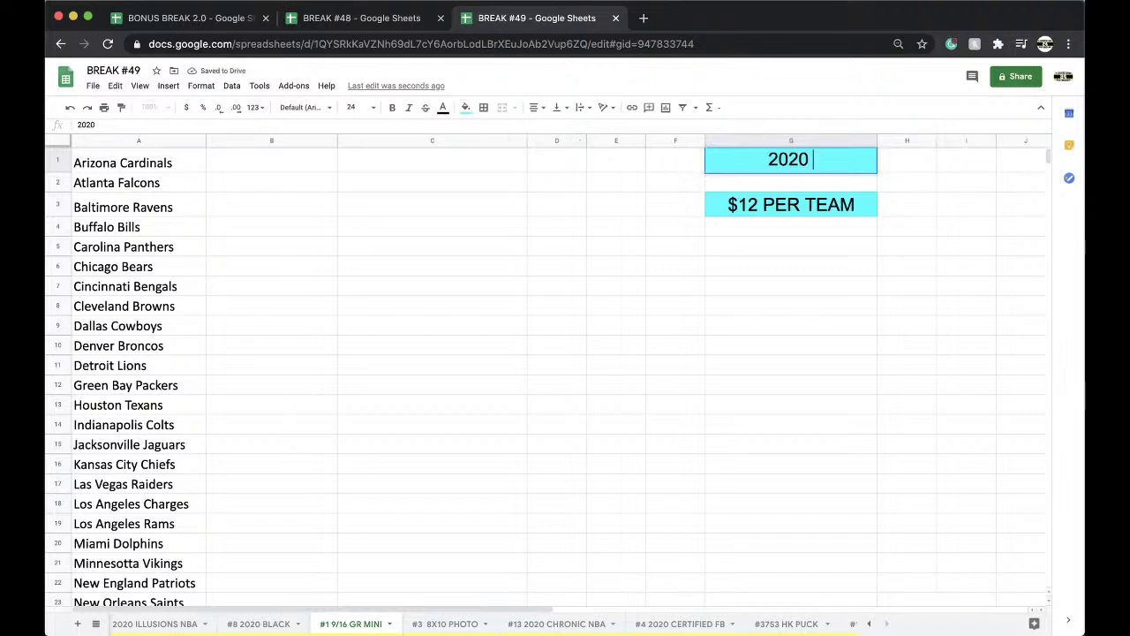
{"action": "type", "text": "GR MINI"}
{"action": "left_click", "coordinate": [741, 208]}
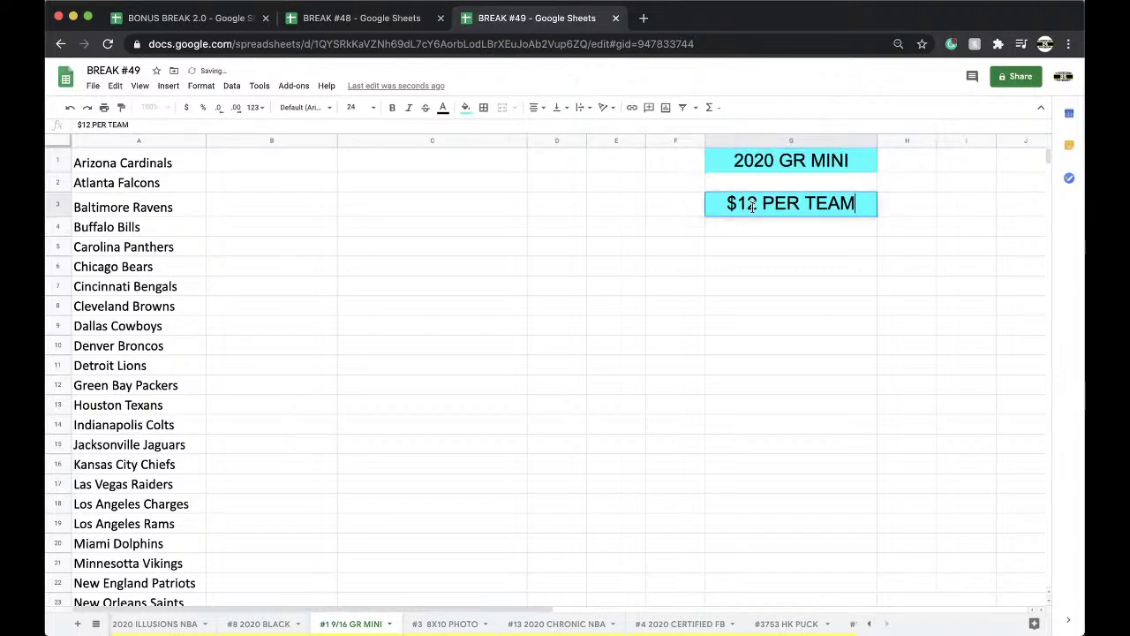
{"action": "key", "text": "BackSpace"}
{"action": "key", "text": "BackSpace"}
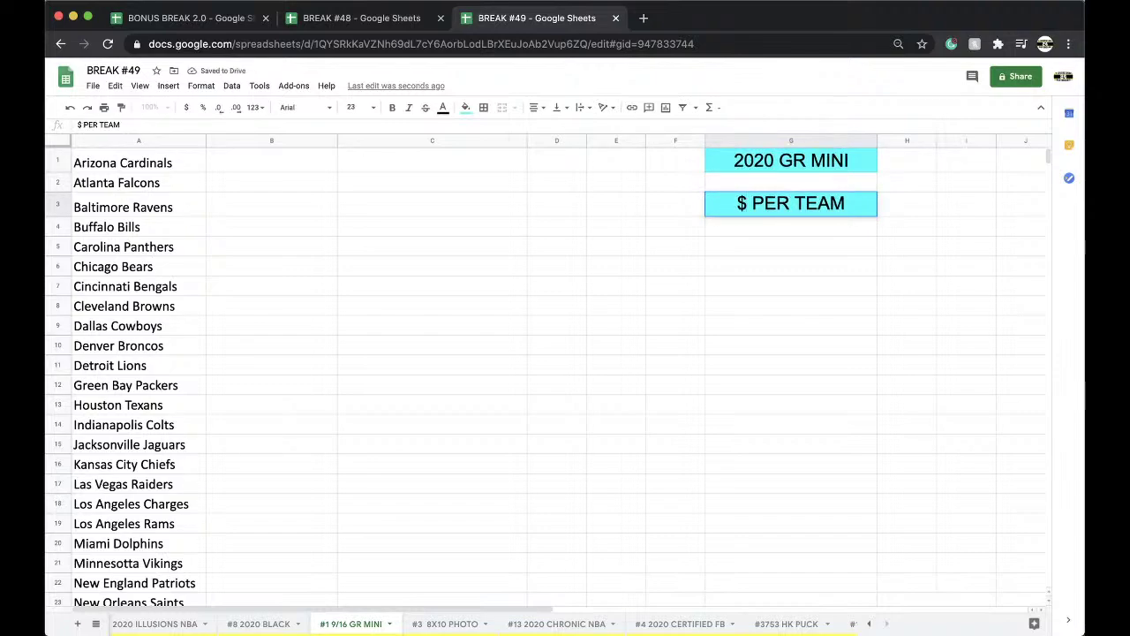
{"action": "type", "text": "7.5"}
Step: Enter the Arizona Cardinals buyer's name in cell C1
{"action": "left_click", "coordinate": [409, 166]}
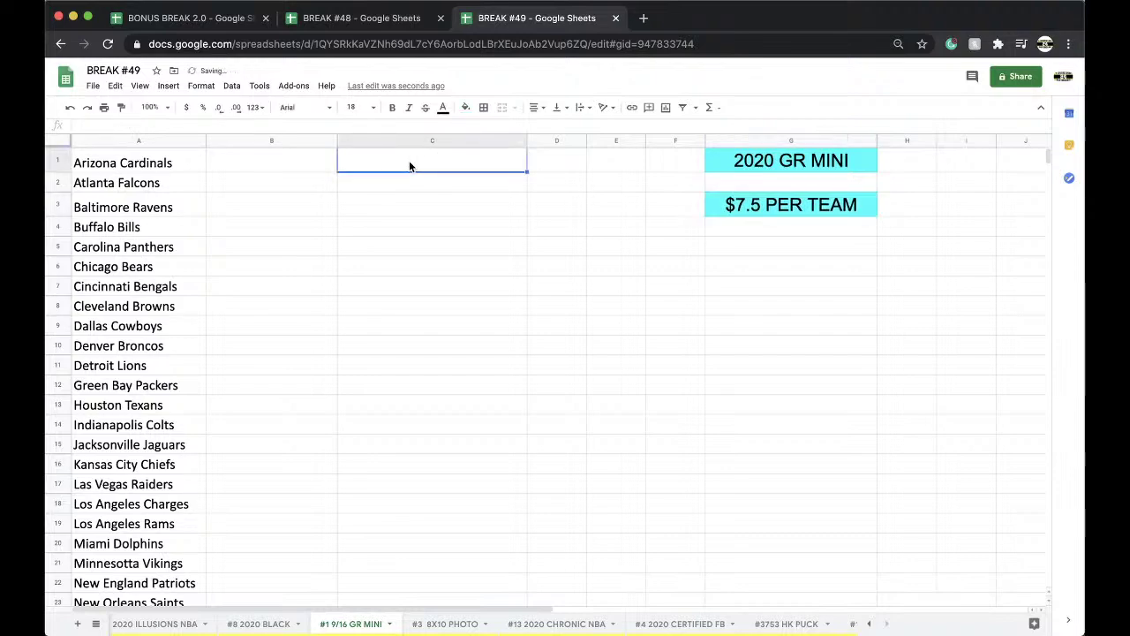
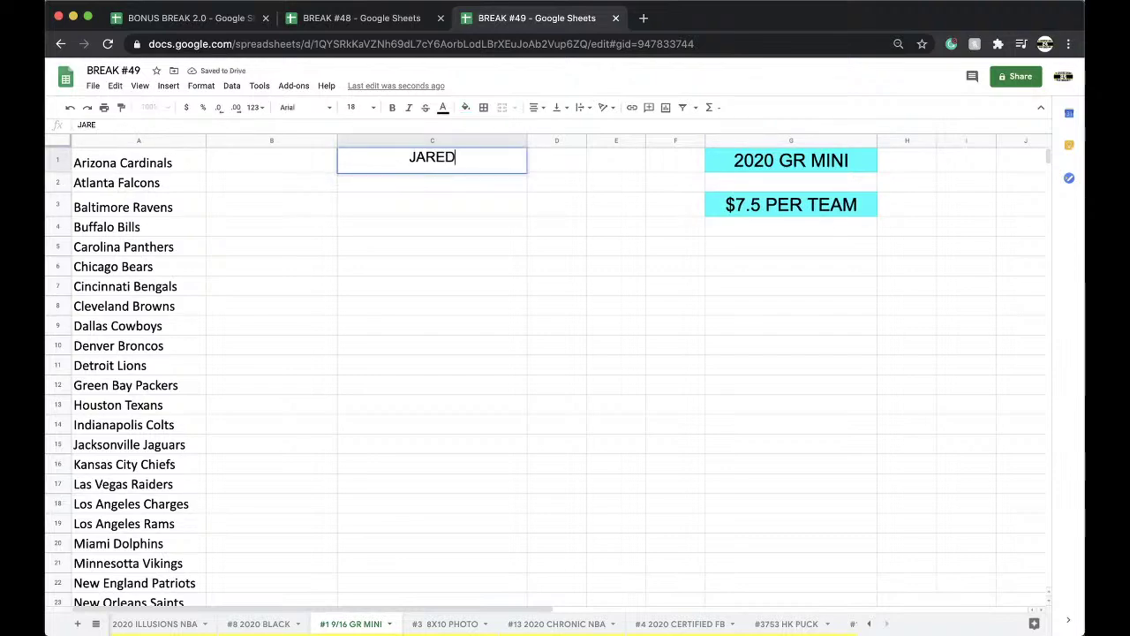
{"action": "left_click", "coordinate": [423, 266]}
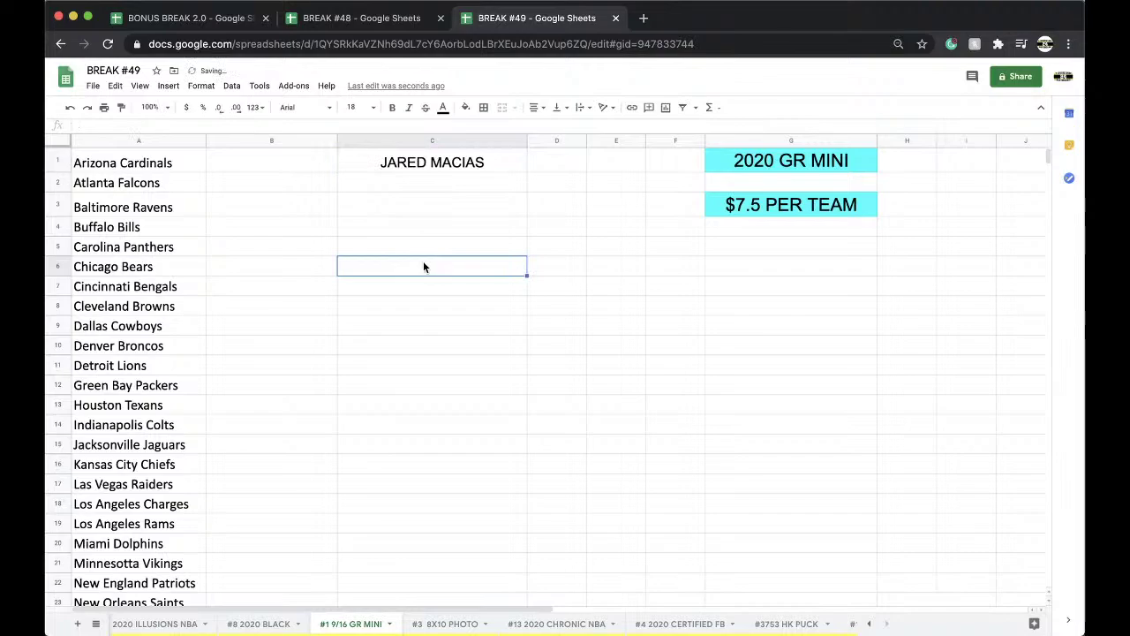
Step: Find the buyer on the BREAK #48 CREDIT sheet and total their balance plus $28 in helper cells
{"action": "left_click", "coordinate": [364, 17]}
{"action": "left_click", "coordinate": [436, 366]}
{"action": "key", "text": "super+c"}
{"action": "key", "text": "ctrl+f"}
{"action": "type", "text": "TOBIN"}
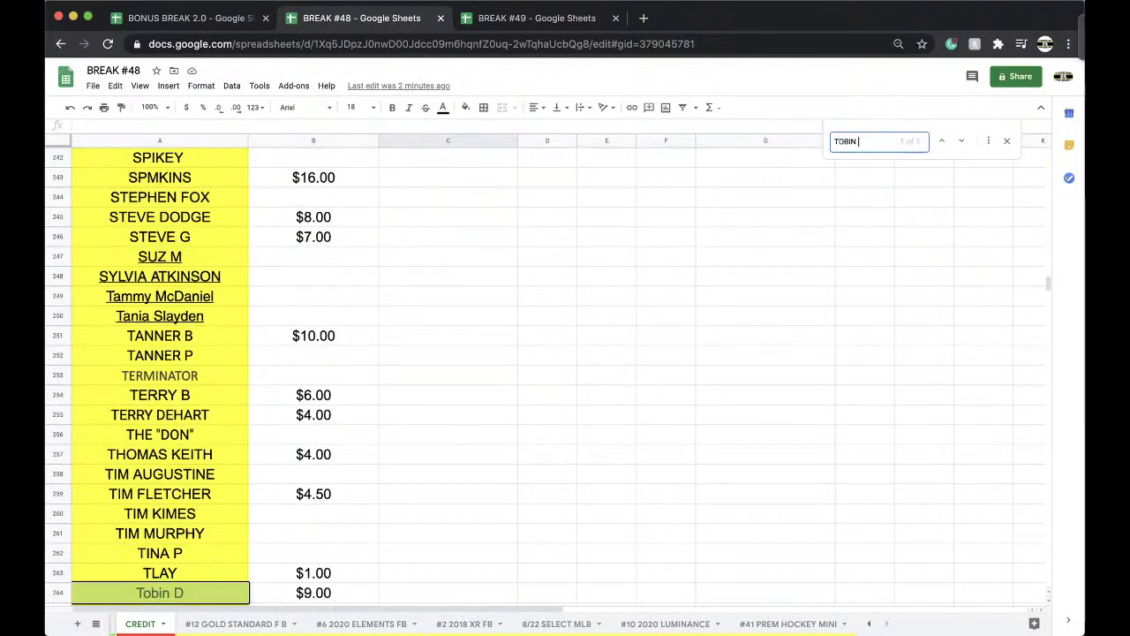
{"action": "left_click", "coordinate": [410, 572]}
{"action": "type", "text": "$28"}
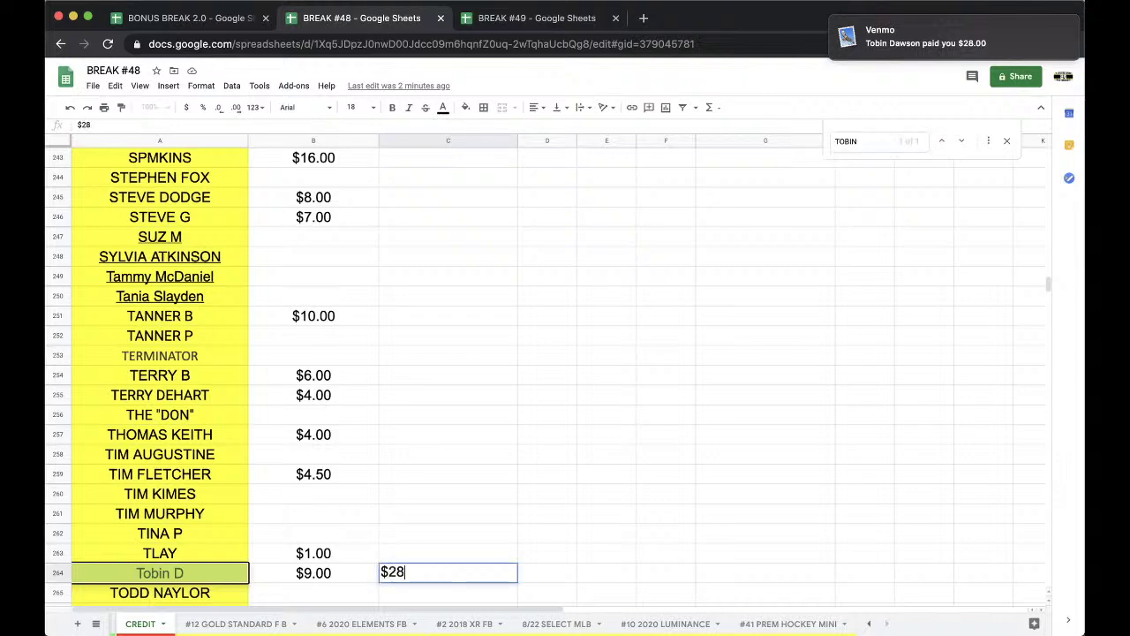
{"action": "key", "text": "Tab"}
{"action": "type", "text": "=SUM(B264:C264)"}
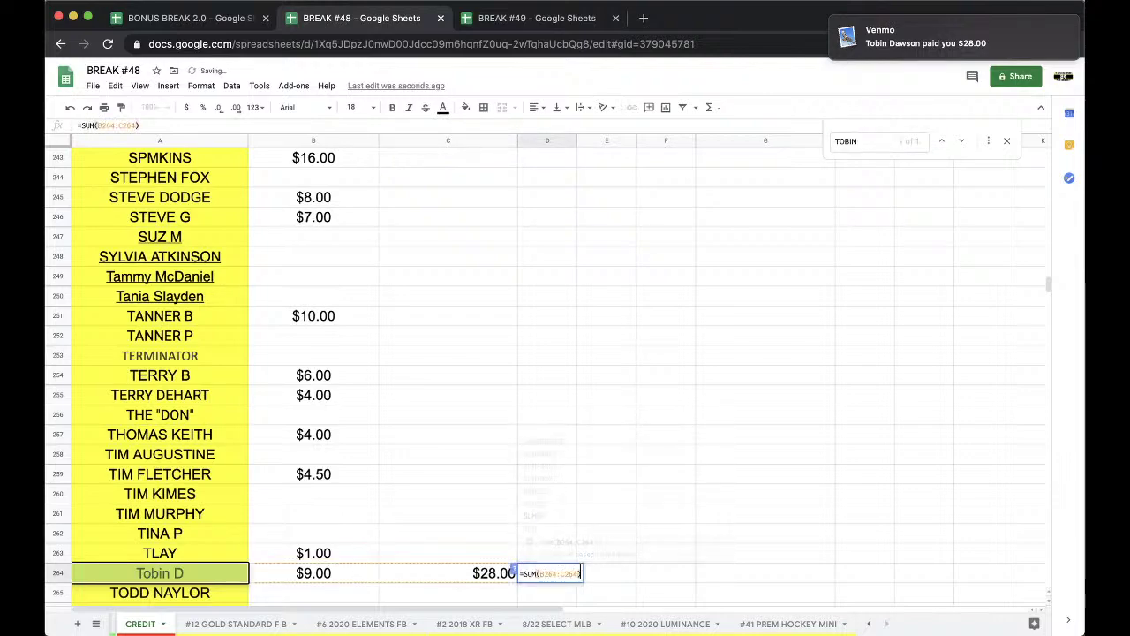
{"action": "key", "text": "Return"}
Step: Clear the helper cells and set the buyer's balance in B264 to $37.00
{"action": "left_click_drag", "start_coordinate": [563, 576], "coordinate": [515, 573]}
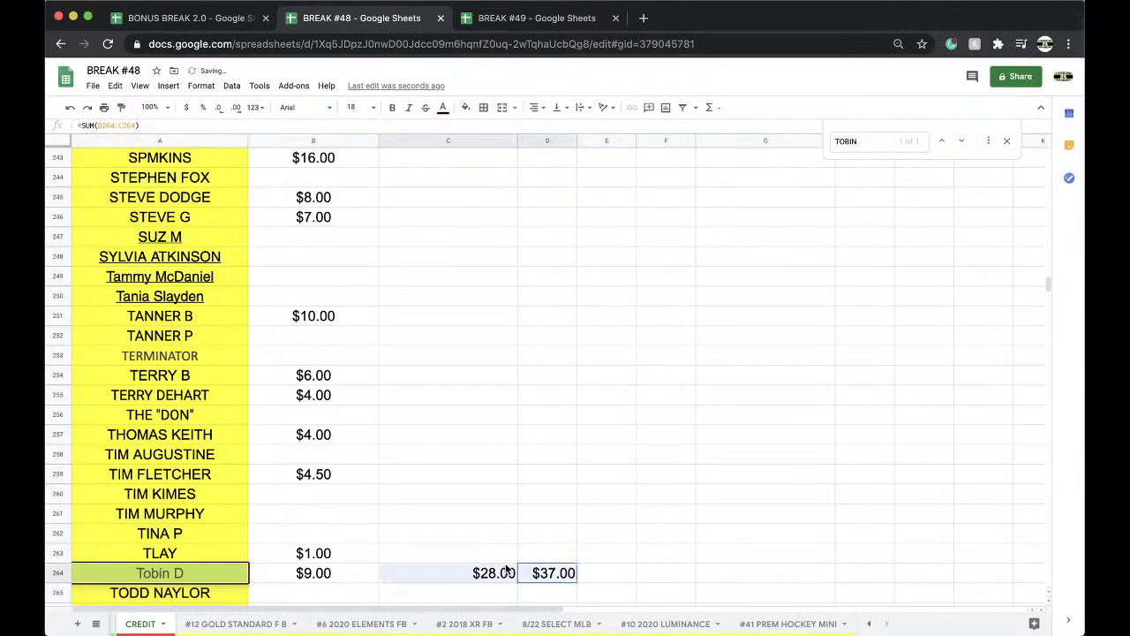
{"action": "key", "text": "Delete"}
{"action": "left_click", "coordinate": [349, 580]}
{"action": "type", "text": "$37"}
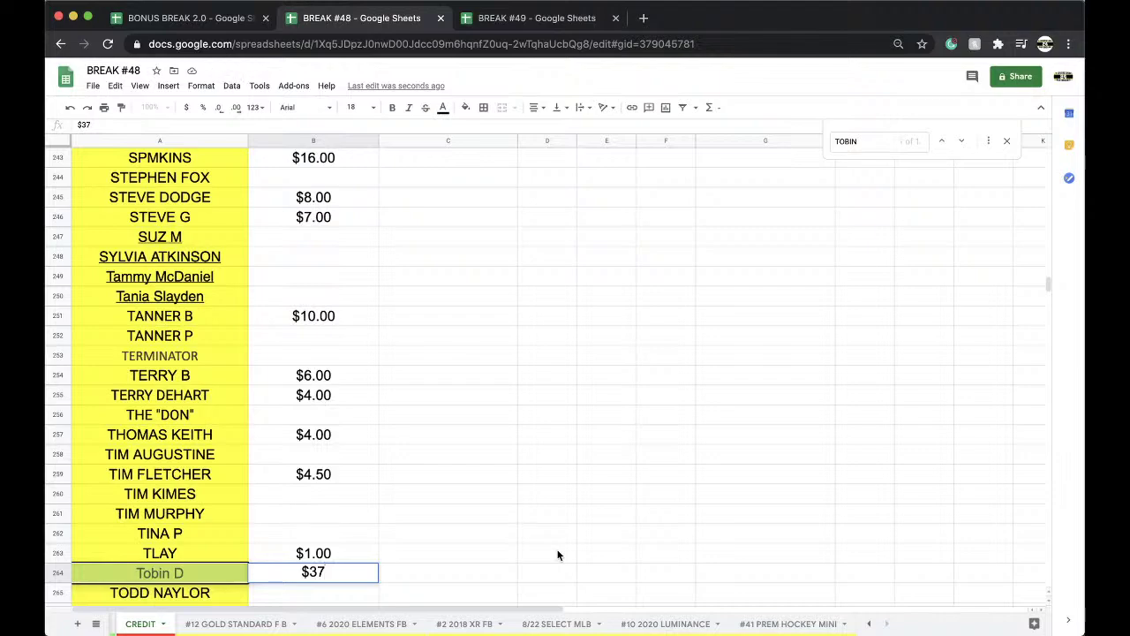
{"action": "left_click", "coordinate": [595, 500]}
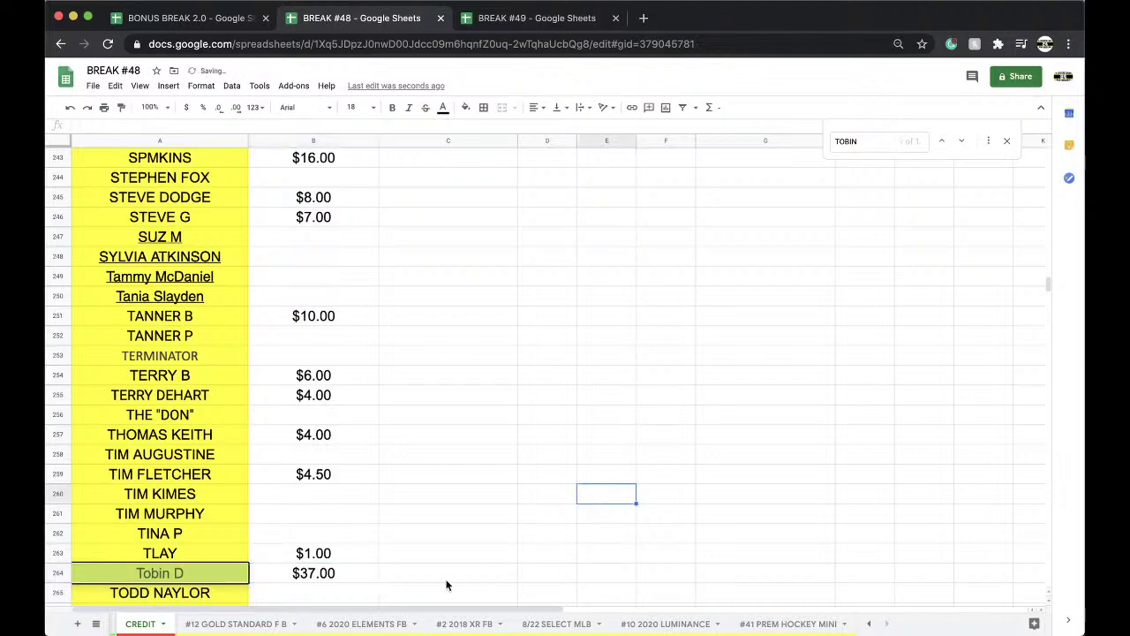
{"action": "left_click", "coordinate": [521, 20]}
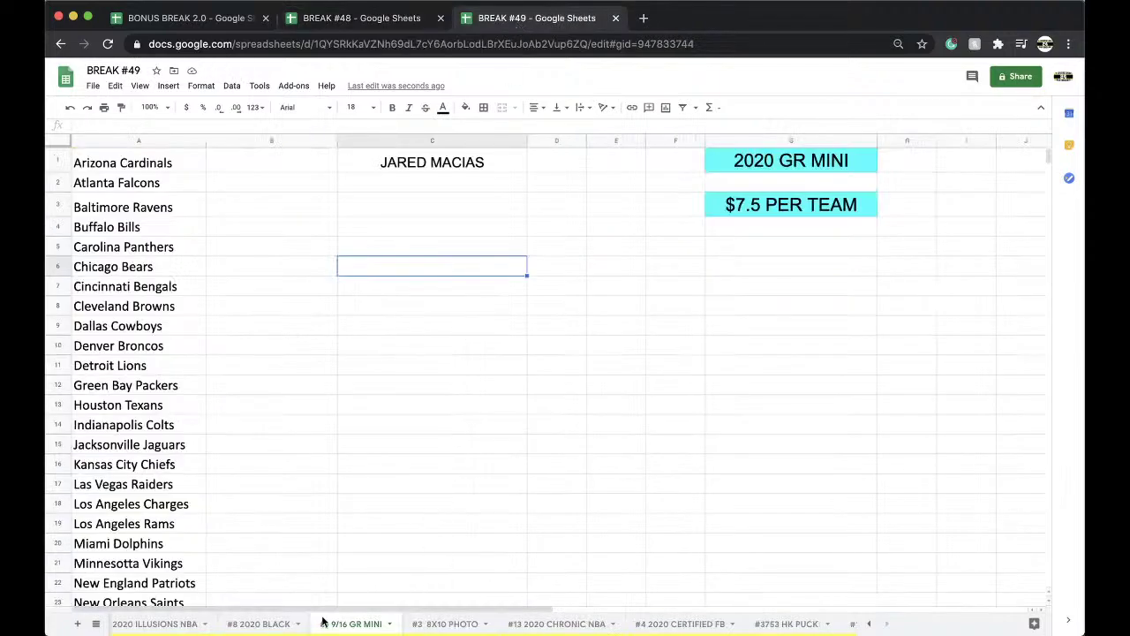
Step: Enter the buyer's name in C22, the New England Patriots slot on #3 2020 PREM FS HELMETS
{"action": "scroll", "coordinate": [324, 623], "scroll_direction": "right", "scroll_amount": 10}
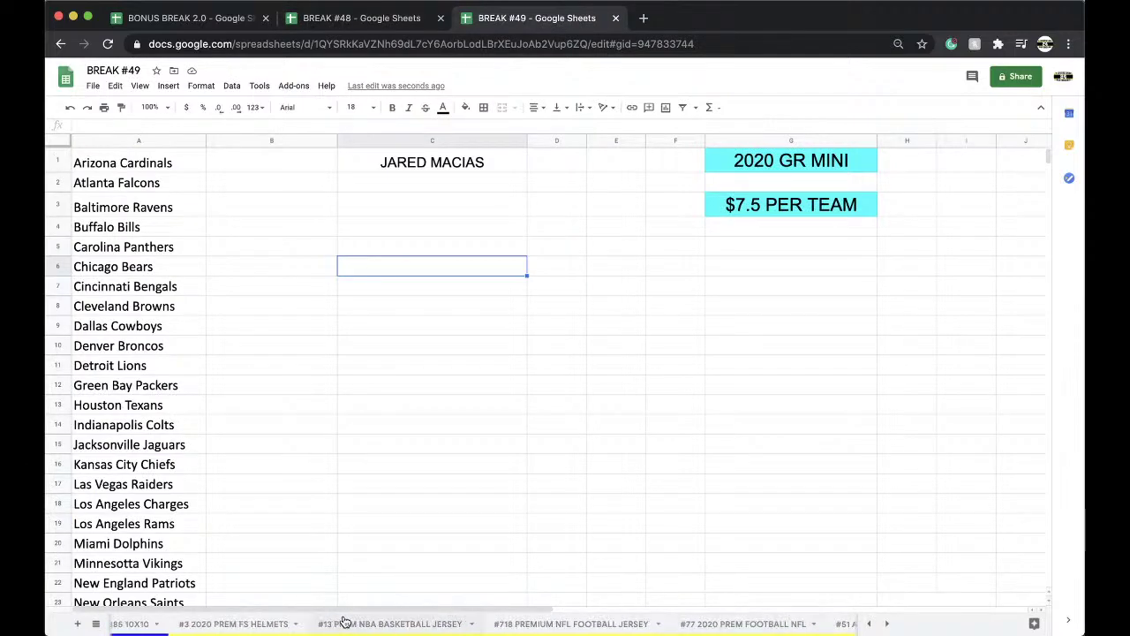
{"action": "left_click", "coordinate": [283, 623]}
{"action": "left_click", "coordinate": [421, 499]}
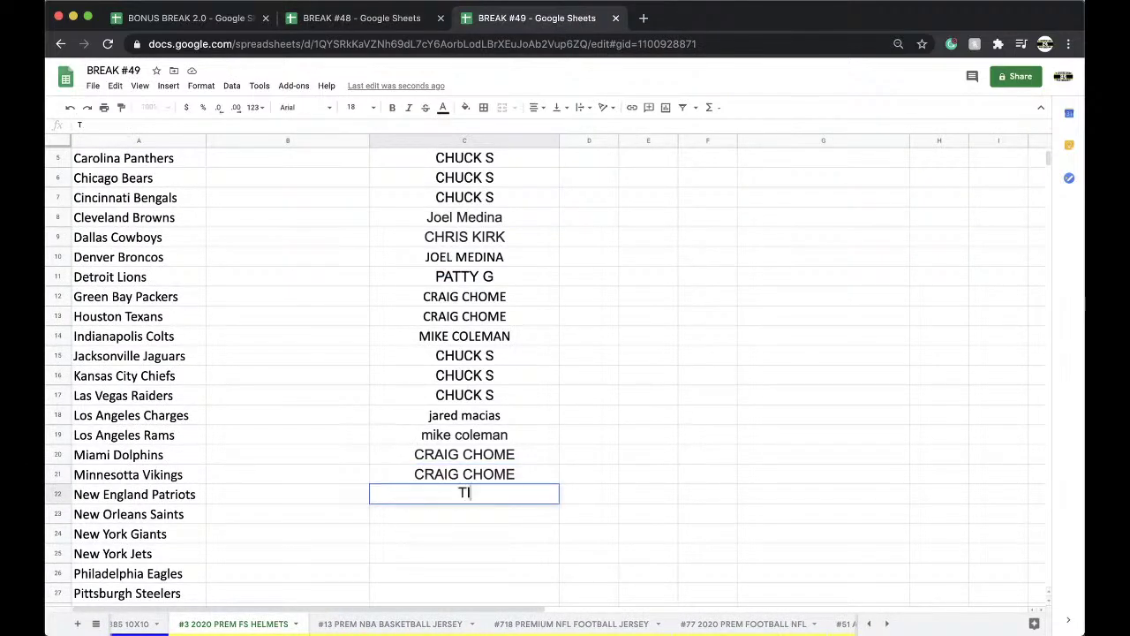
{"action": "left_click", "coordinate": [451, 531]}
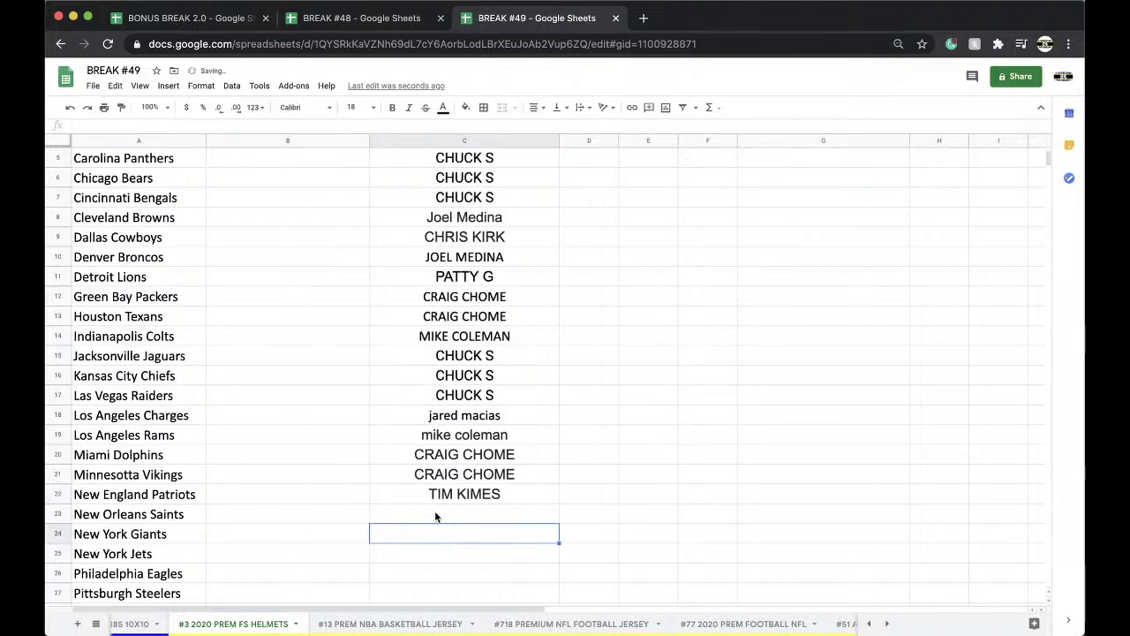
Step: Shade the buyer's cell C22 yellow
{"action": "left_click", "coordinate": [440, 496]}
{"action": "left_click", "coordinate": [466, 107]}
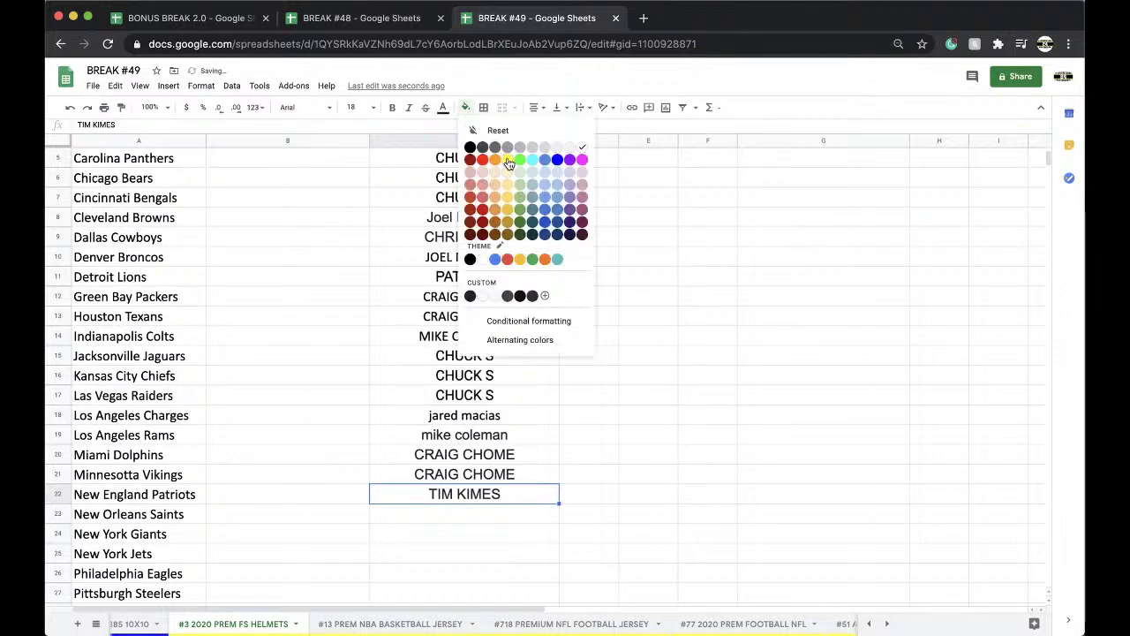
{"action": "left_click", "coordinate": [508, 160]}
{"action": "left_click", "coordinate": [649, 258]}
{"action": "key", "text": "super+f"}
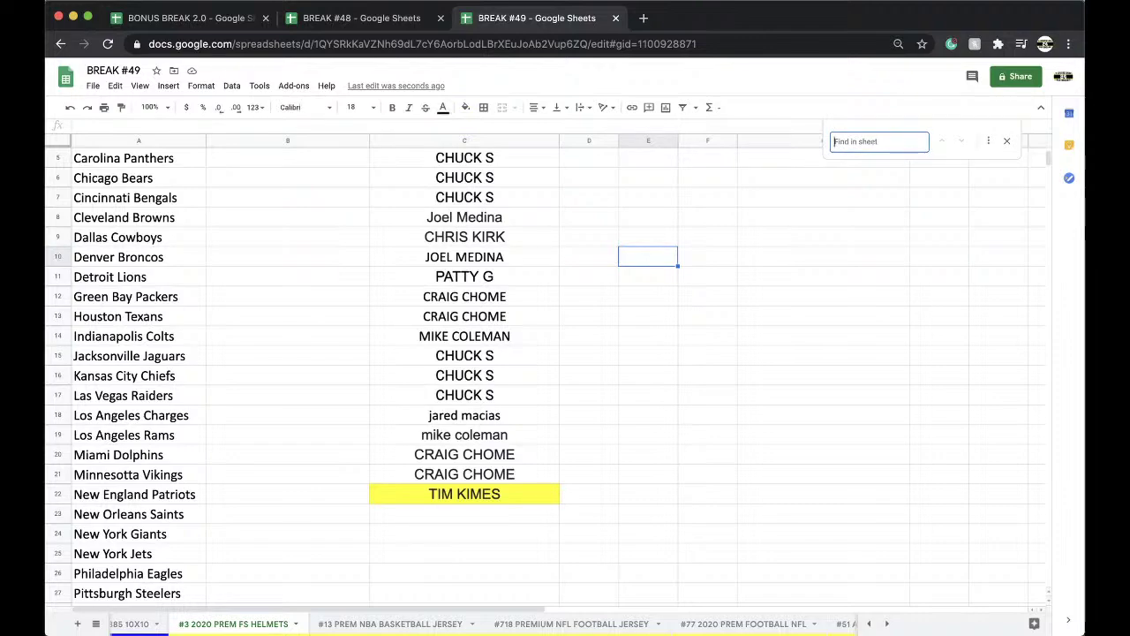
Step: Find the buyer on BREAK #48 CREDIT, clear their credit in B177:D177 and select their name
{"action": "left_click", "coordinate": [353, 20]}
{"action": "key", "text": "ctrl+f"}
{"action": "type", "text": "LANCE"}
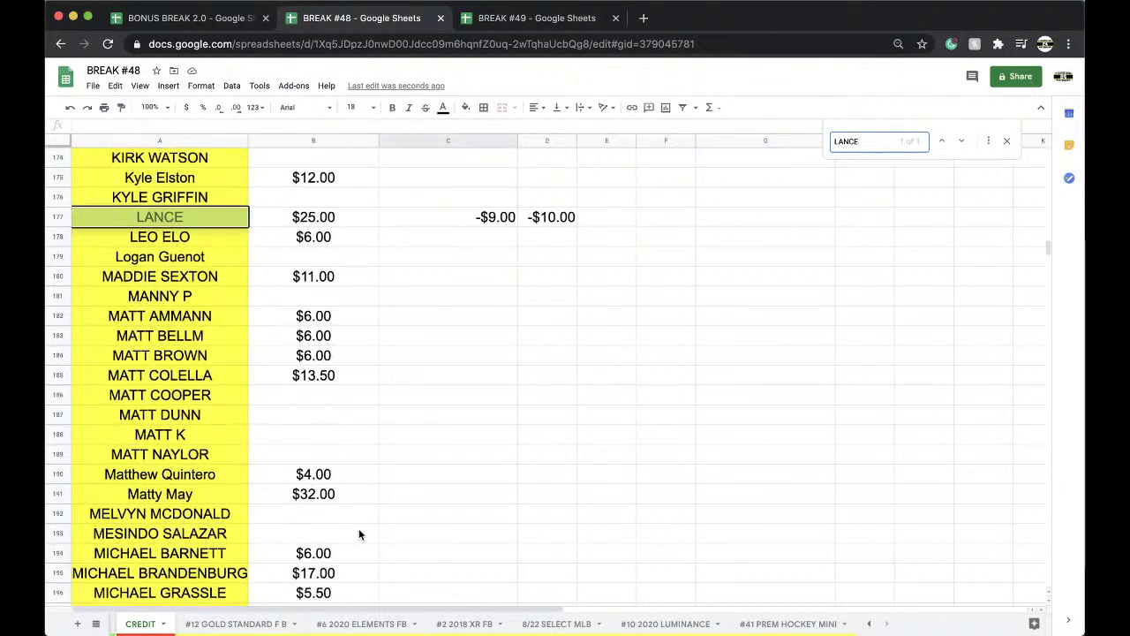
{"action": "scroll", "coordinate": [459, 397], "scroll_direction": "up", "scroll_amount": 1}
{"action": "left_click_drag", "start_coordinate": [548, 256], "coordinate": [368, 263]}
{"action": "key", "text": "Delete"}
{"action": "left_click", "coordinate": [210, 258]}
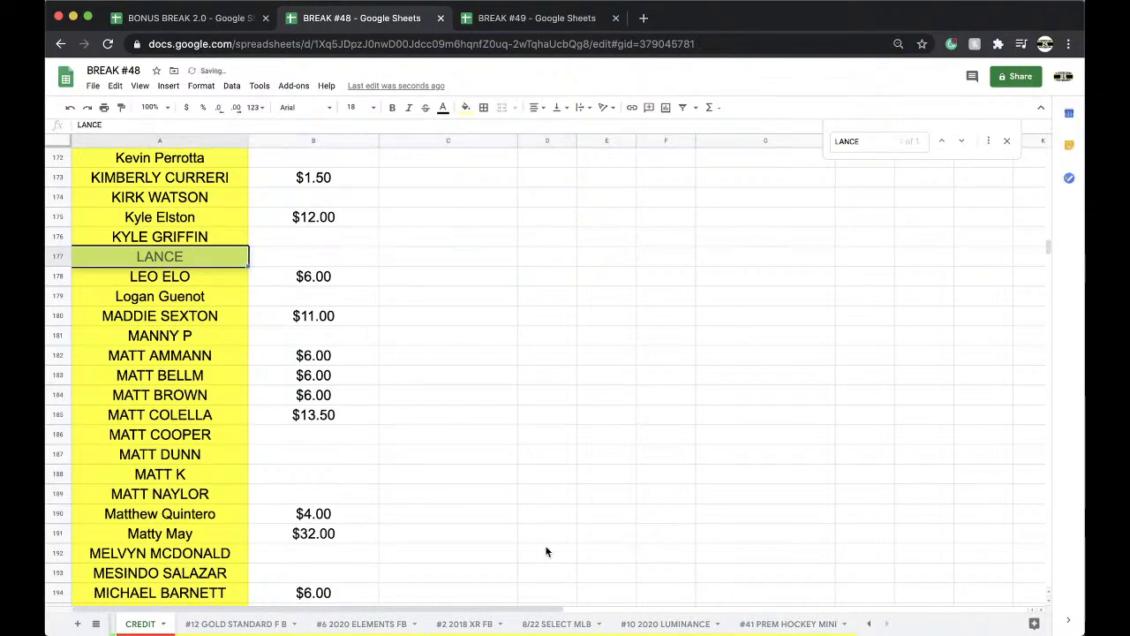
Step: Paste the buyer's name into C1, the Arizona Diamondbacks slot on #8 GR BASEBALLS
{"action": "left_click", "coordinate": [496, 26]}
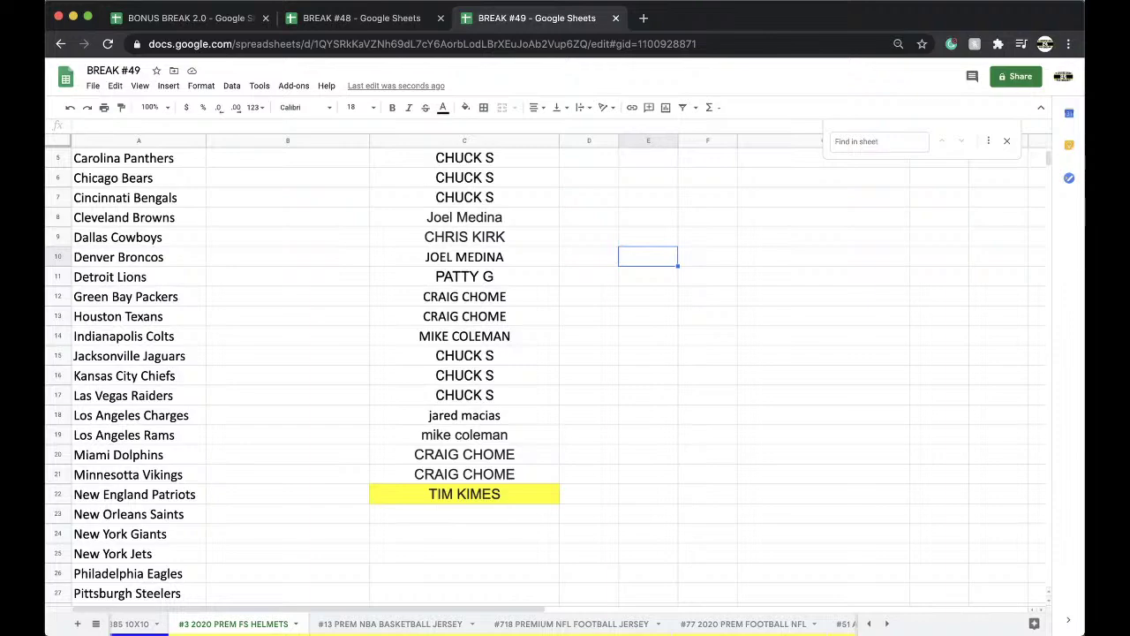
{"action": "scroll", "coordinate": [466, 624], "scroll_direction": "right", "scroll_amount": 10}
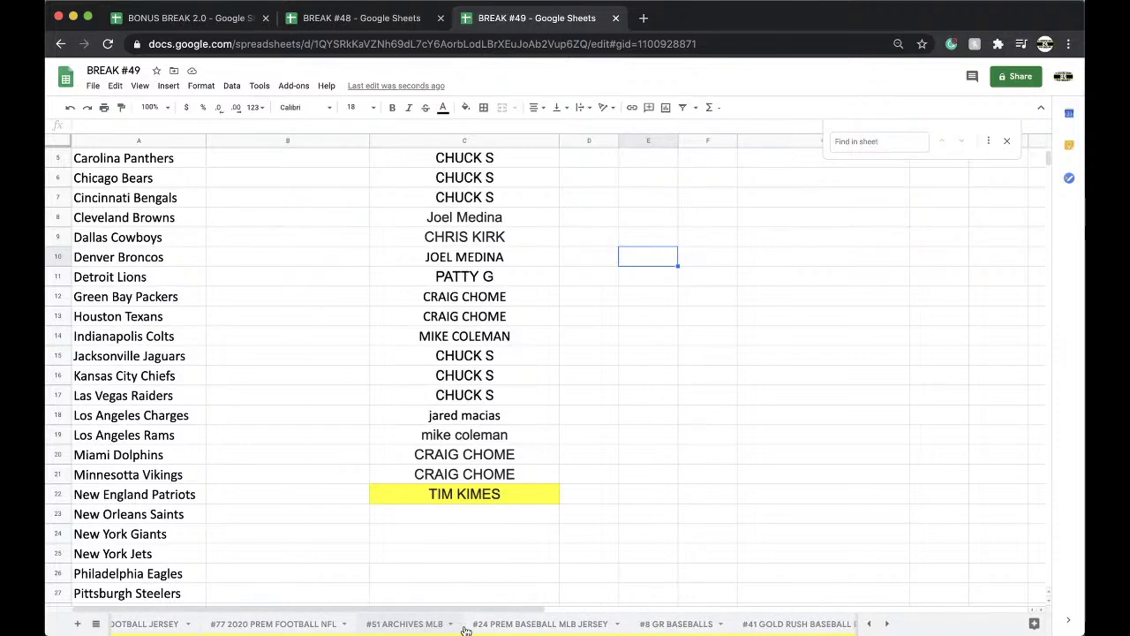
{"action": "scroll", "coordinate": [466, 623], "scroll_direction": "right", "scroll_amount": 5}
{"action": "left_click", "coordinate": [572, 623]}
{"action": "left_click", "coordinate": [446, 168]}
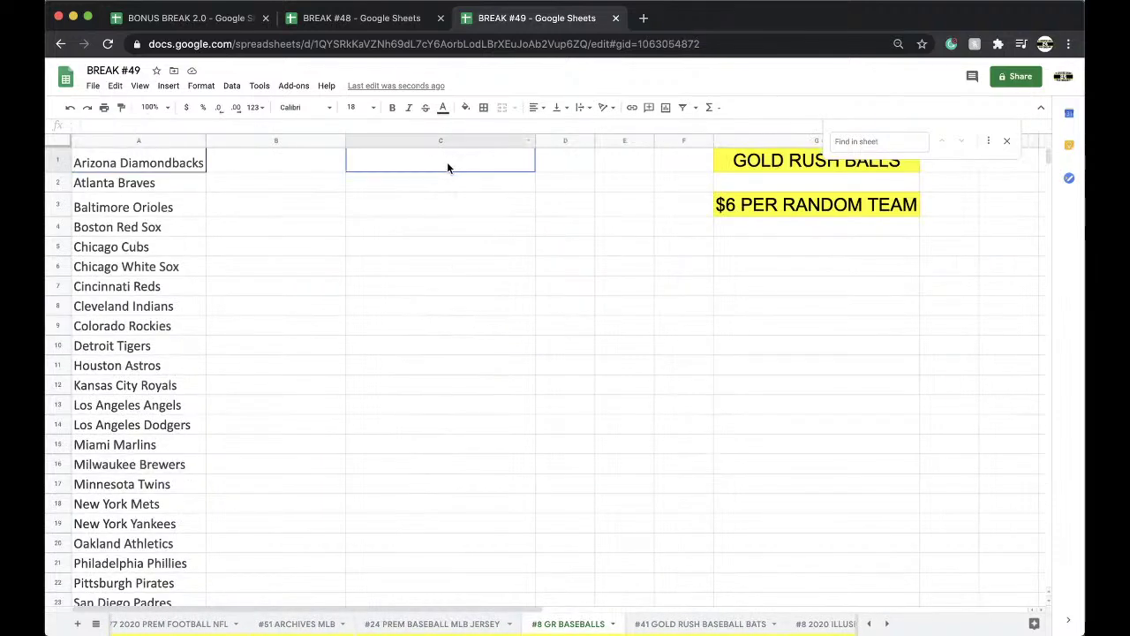
{"action": "key", "text": "super+v"}
Step: Move the #385 10X10 tab, then select C24 in the New York Giants row of the helmets sheet
{"action": "scroll", "coordinate": [415, 623], "scroll_direction": "right", "scroll_amount": 5}
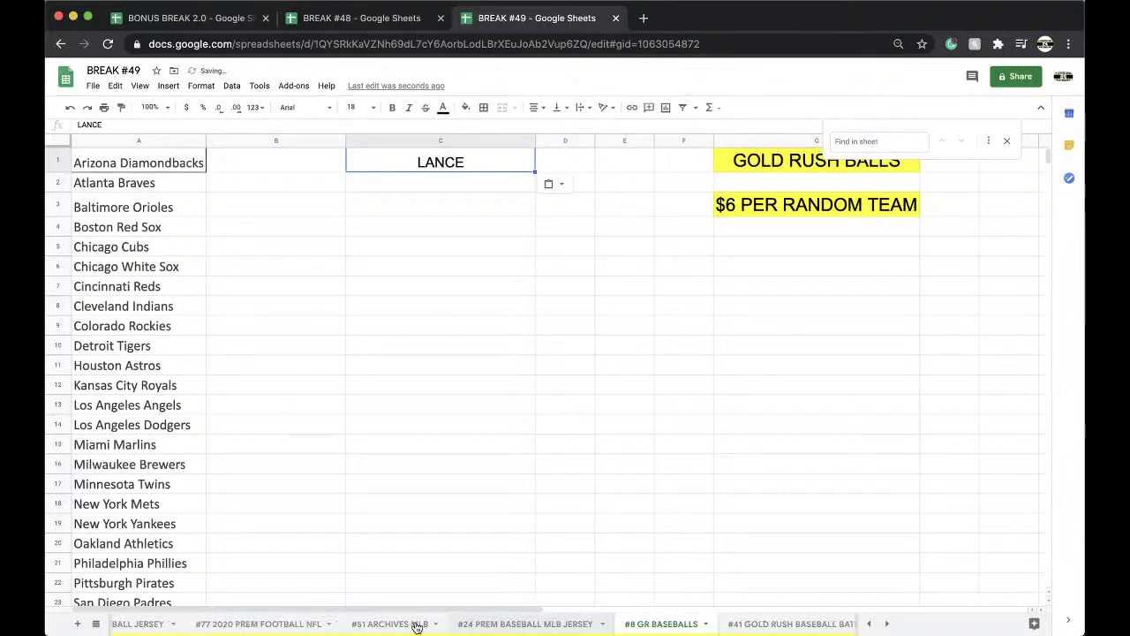
{"action": "mouse_move", "coordinate": [415, 624]}
{"action": "left_mouse_down"}
{"action": "mouse_move", "coordinate": [499, 627]}
{"action": "mouse_move", "coordinate": [411, 625]}
{"action": "left_mouse_up"}
{"action": "left_click", "coordinate": [486, 627]}
{"action": "left_click", "coordinate": [486, 541]}
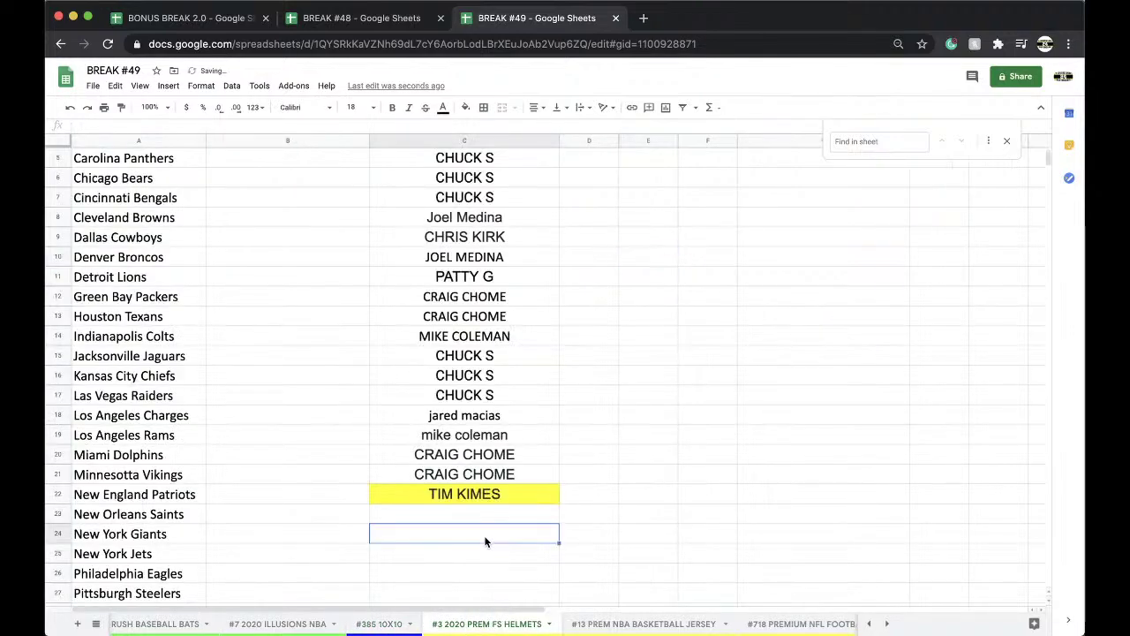
{"action": "scroll", "coordinate": [485, 542], "scroll_direction": "down", "scroll_amount": 2}
{"action": "scroll", "coordinate": [486, 540], "scroll_direction": "down", "scroll_amount": 2}
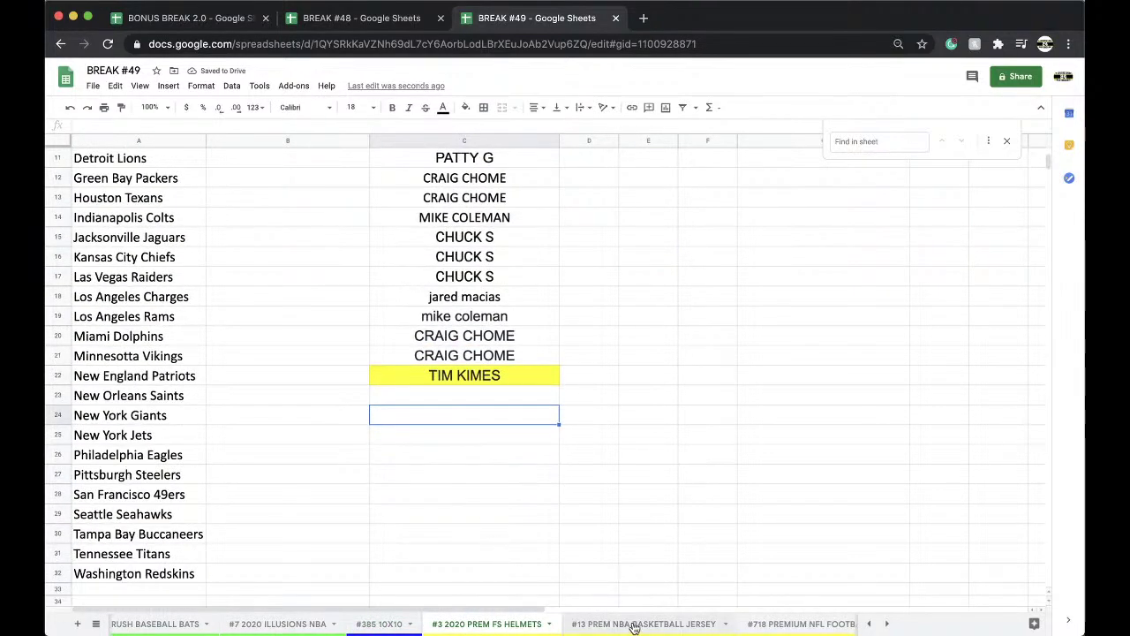
Step: Review the #13, #718, #77, #51, #24, #8 GR, #41 and #8 2020 sheets, ending on #1 9/16 GR MINI
{"action": "left_click", "coordinate": [636, 623]}
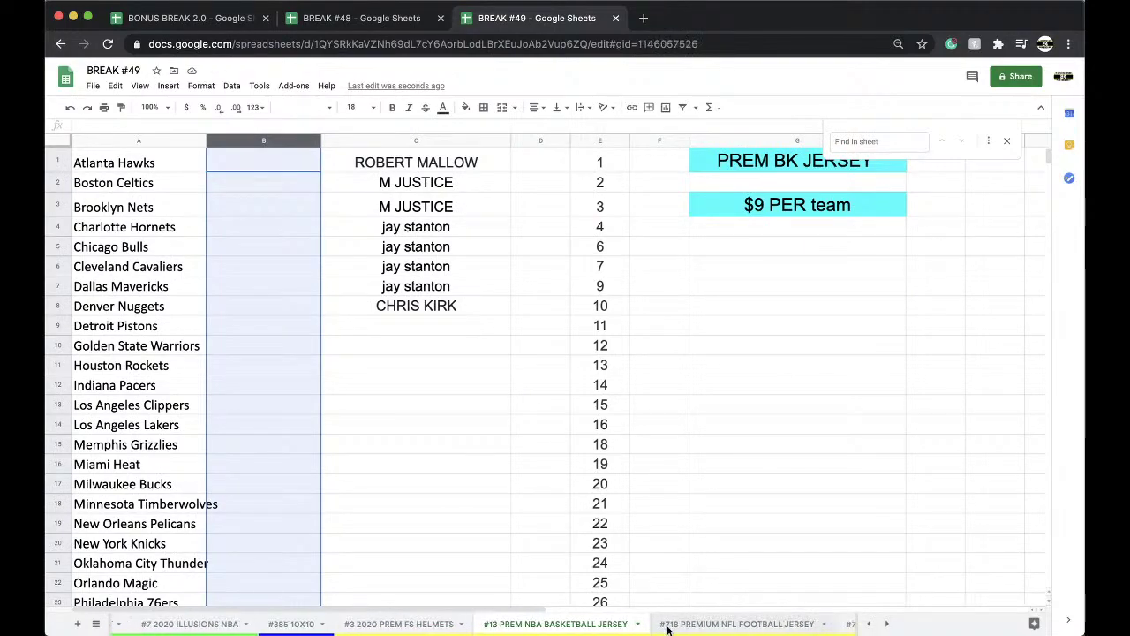
{"action": "left_click", "coordinate": [673, 627]}
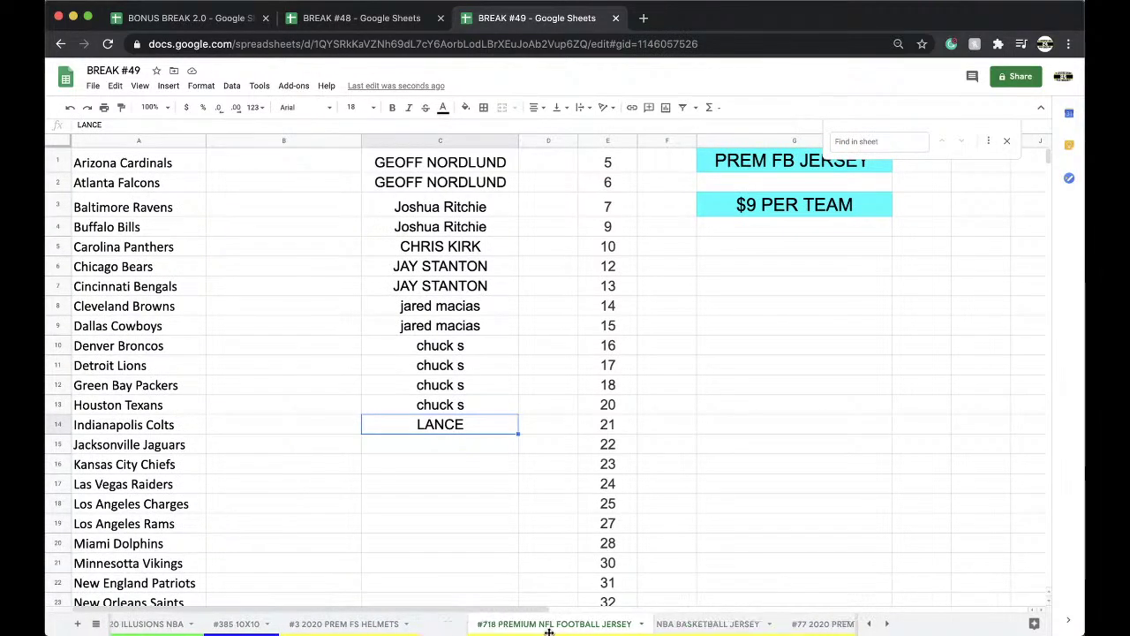
{"action": "left_click", "coordinate": [602, 627]}
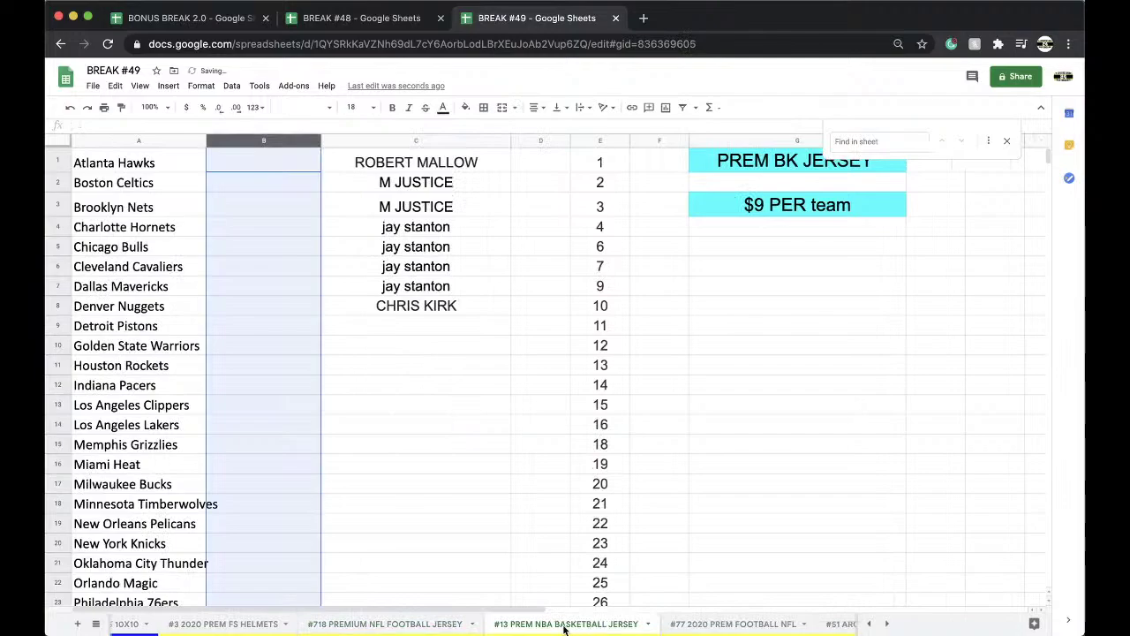
{"action": "left_click", "coordinate": [672, 627]}
{"action": "left_click", "coordinate": [751, 627]}
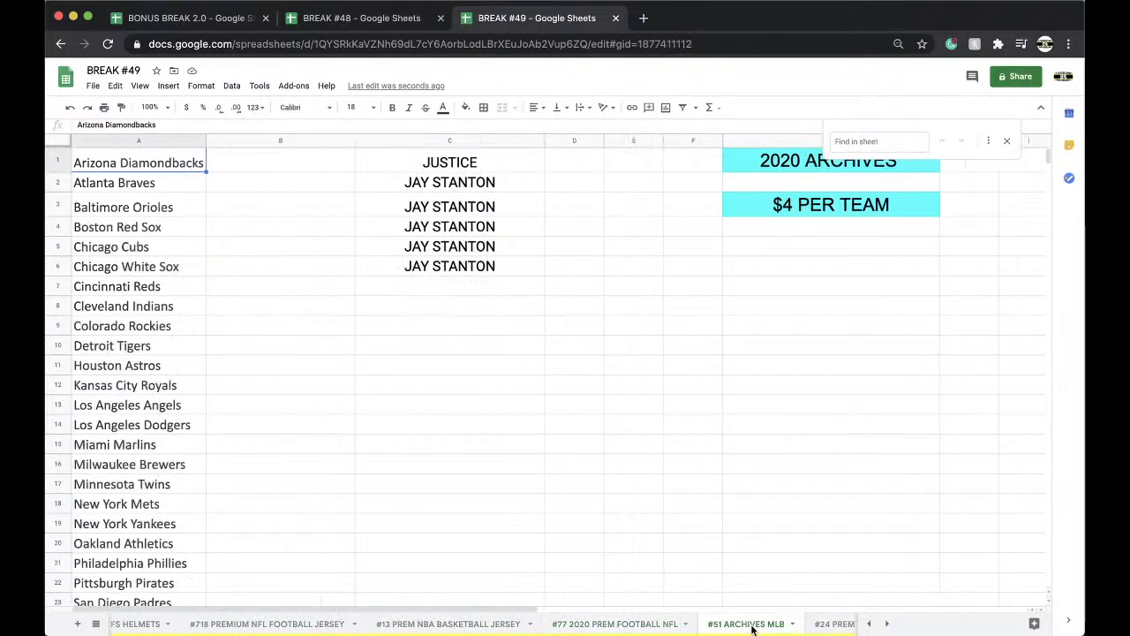
{"action": "left_click", "coordinate": [752, 627]}
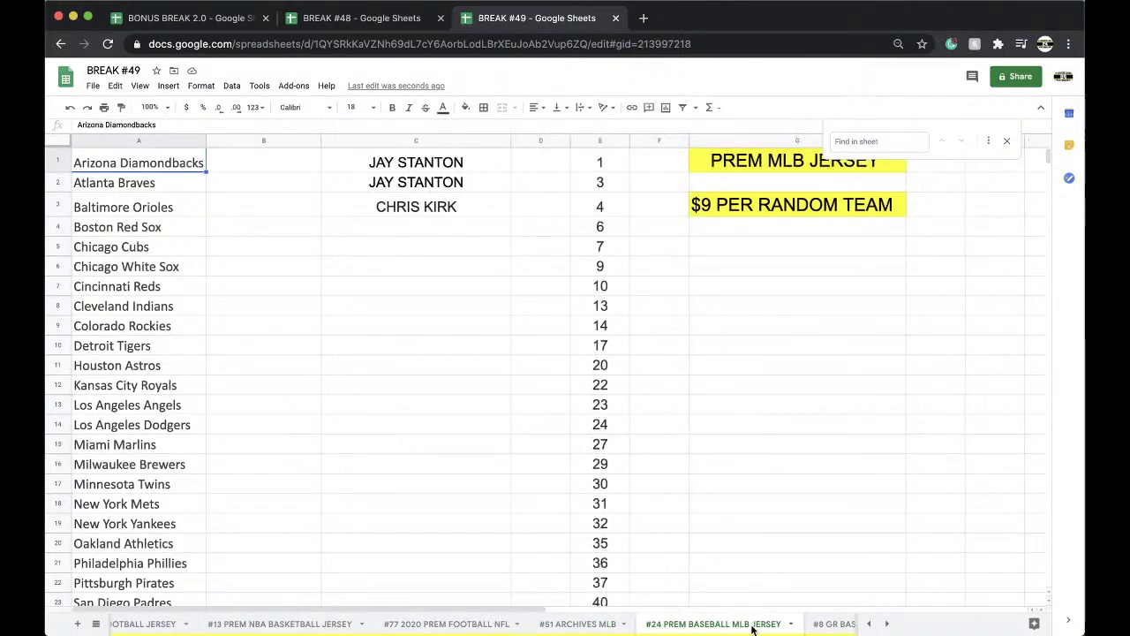
{"action": "left_click", "coordinate": [753, 627]}
{"action": "left_click", "coordinate": [755, 627]}
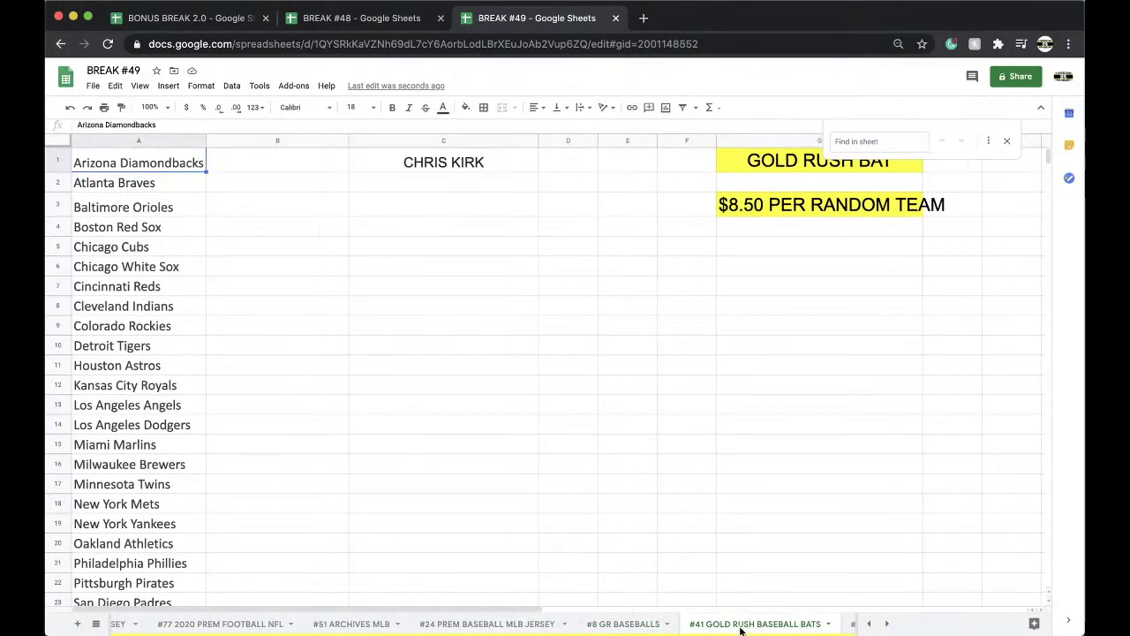
{"action": "left_click", "coordinate": [736, 627]}
{"action": "left_click", "coordinate": [736, 627]}
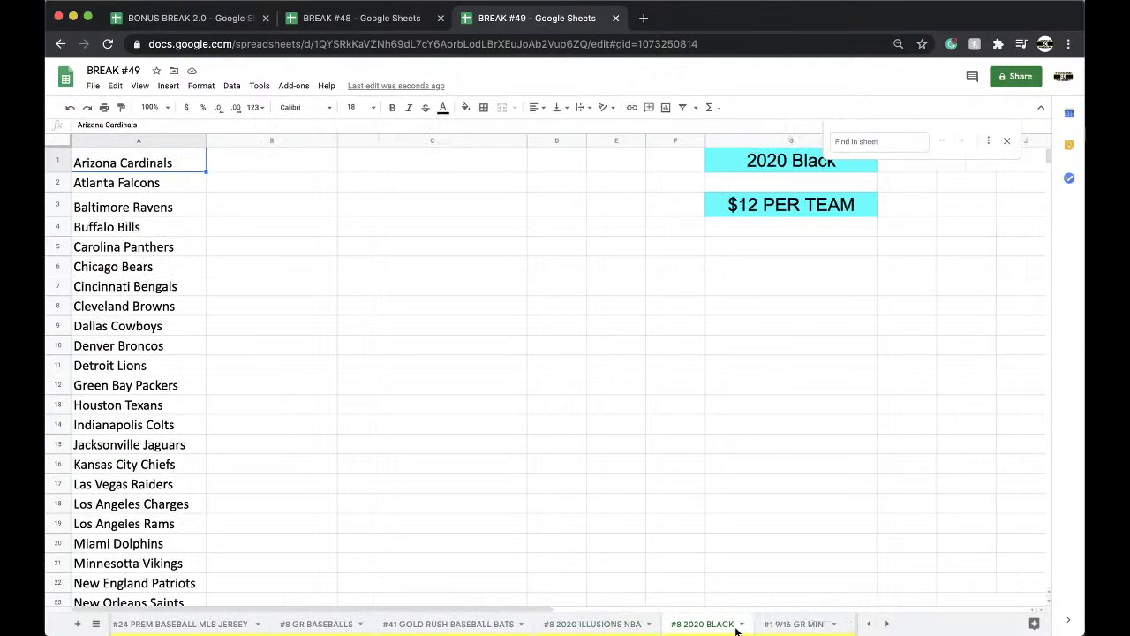
{"action": "left_click", "coordinate": [736, 627]}
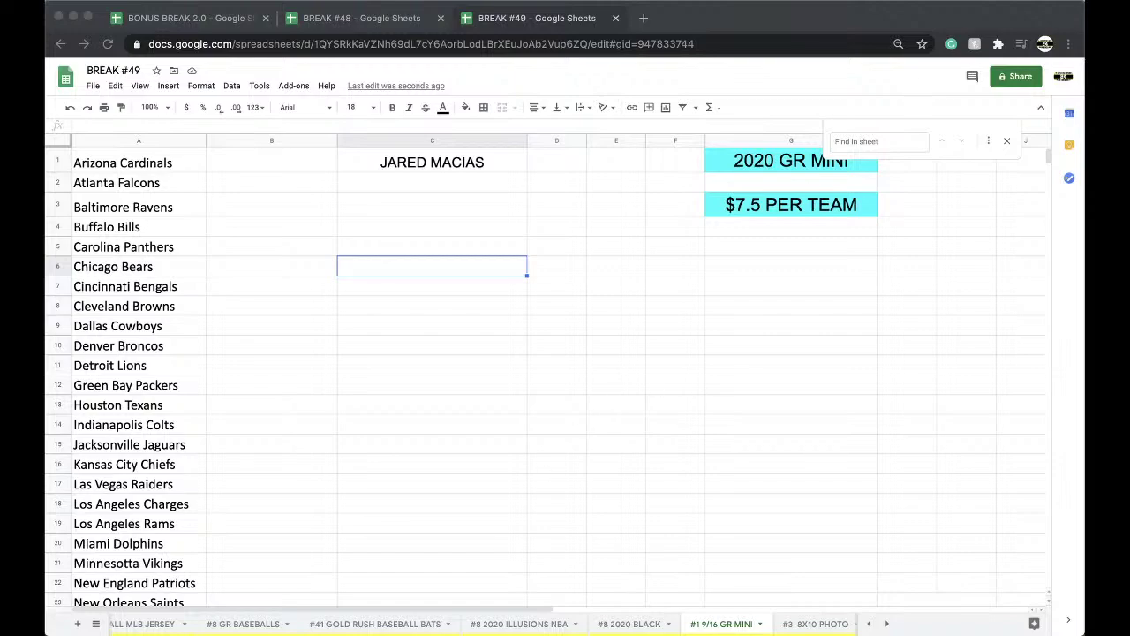
Step: Add a new buyer's name in cell A8 of the #385 10X10 list
{"action": "scroll", "coordinate": [358, 624], "scroll_direction": "right", "scroll_amount": 10}
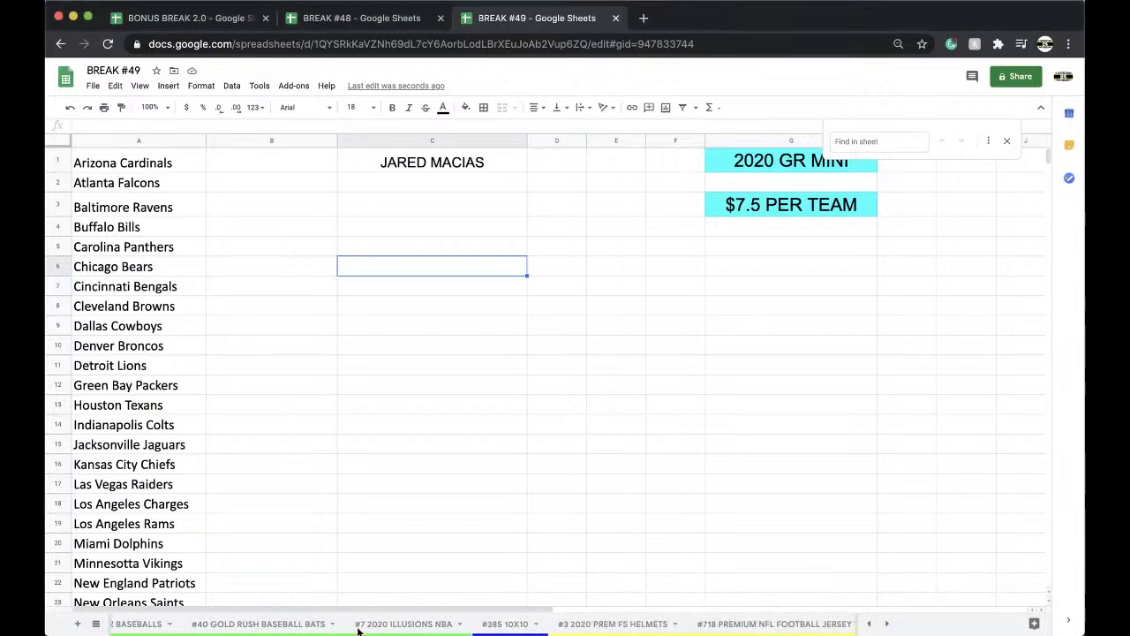
{"action": "left_click", "coordinate": [386, 624]}
{"action": "left_click", "coordinate": [189, 295]}
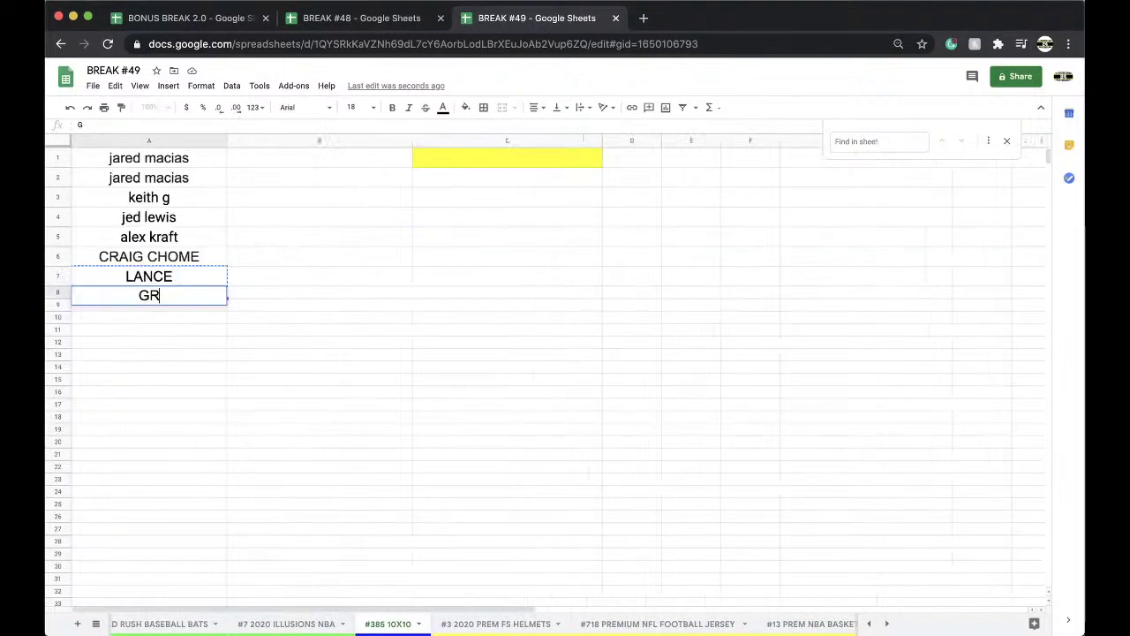
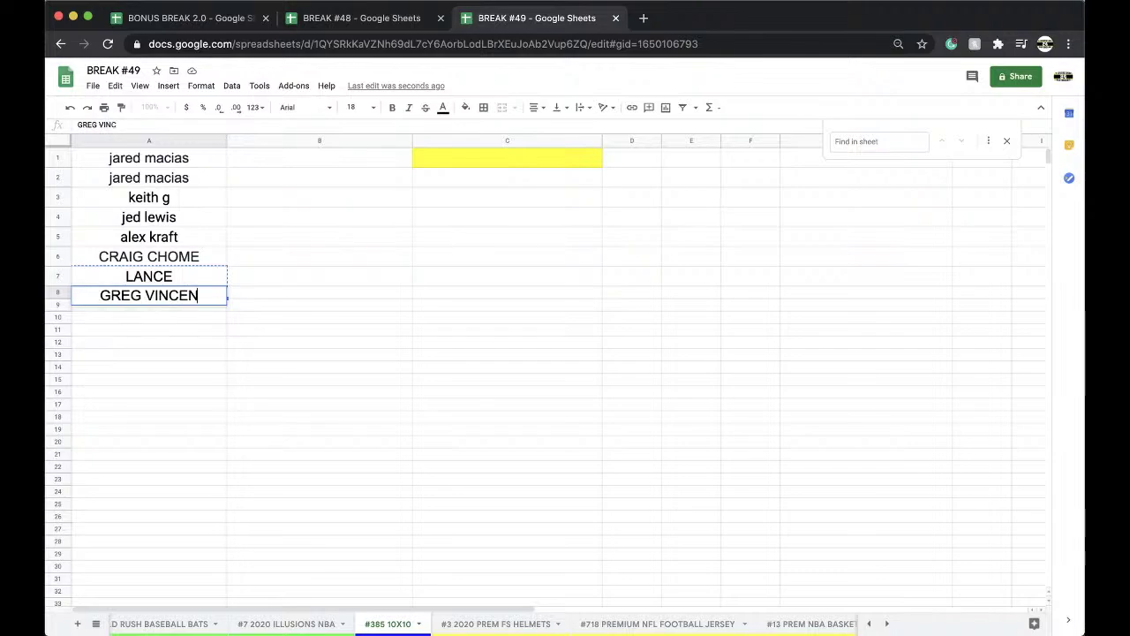
Step: On BREAK #48 CREDIT, set that buyer's balance in B107 to -$10.00 and fill their name red
{"action": "left_click", "coordinate": [357, 18]}
{"action": "key", "text": "ctrl+f"}
{"action": "type", "text": "GREG"}
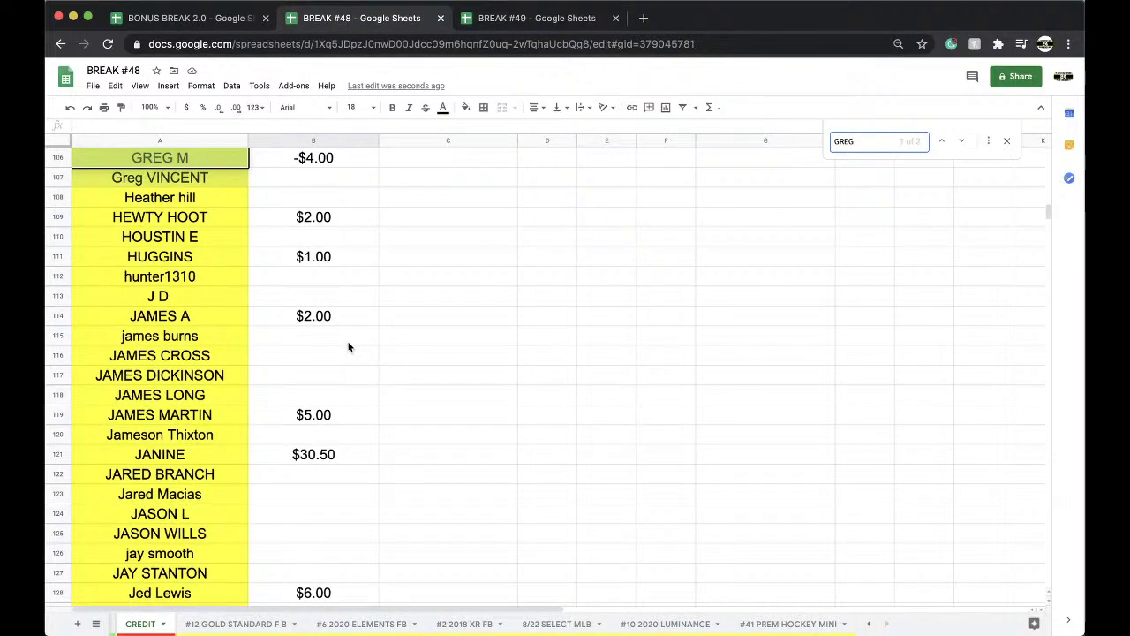
{"action": "scroll", "coordinate": [336, 300], "scroll_direction": "up", "scroll_amount": 1}
{"action": "left_click", "coordinate": [322, 238]}
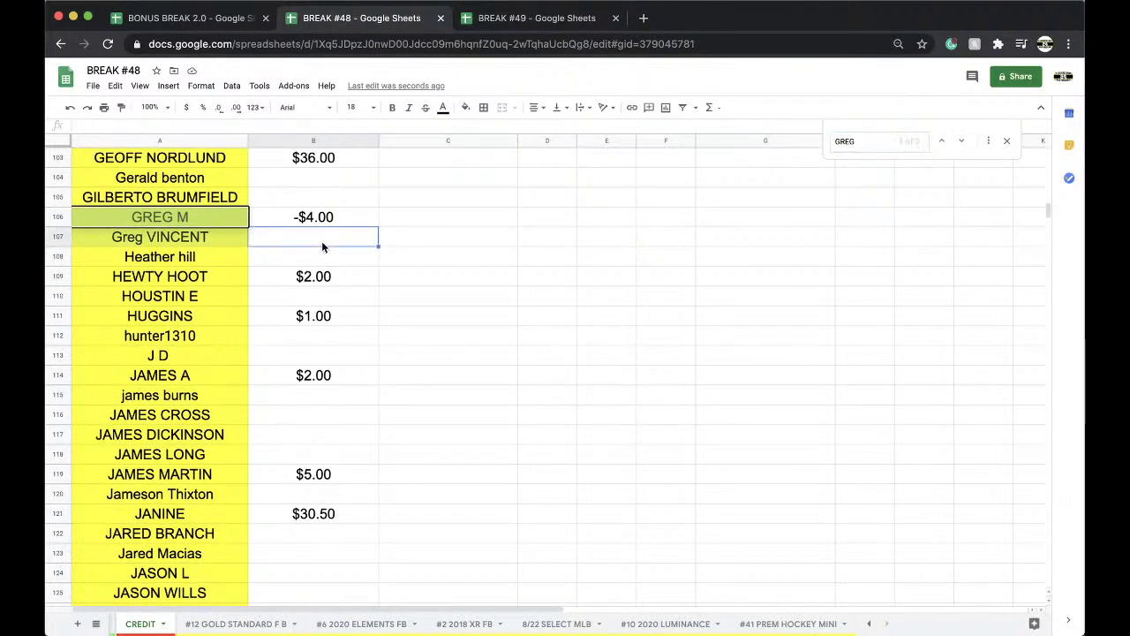
{"action": "type", "text": "-$10"}
{"action": "left_click", "coordinate": [210, 237]}
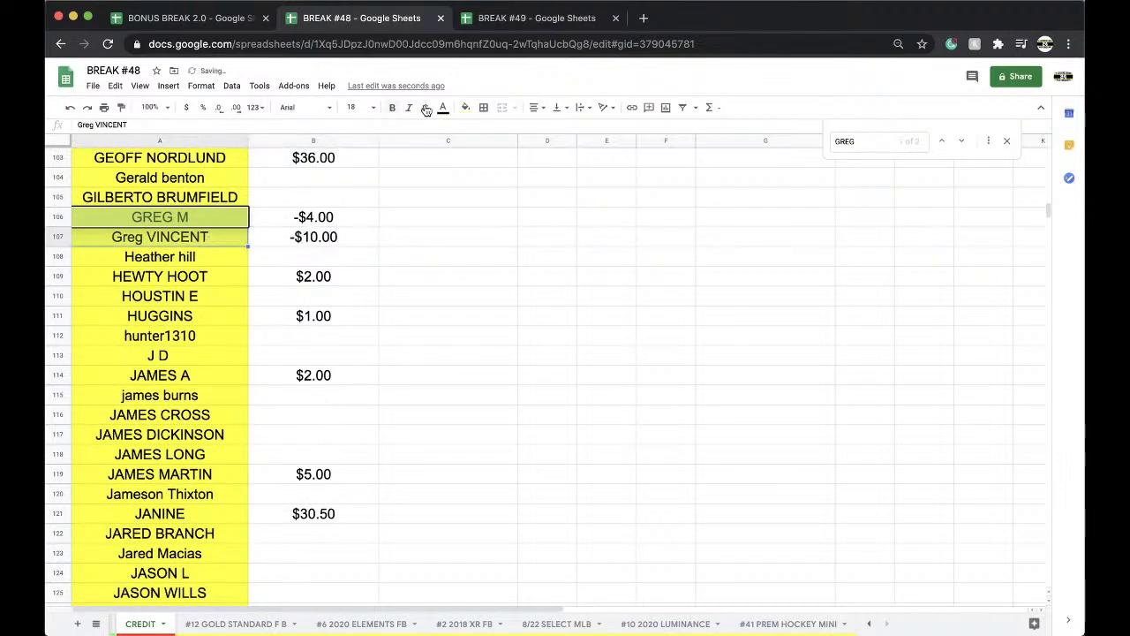
{"action": "left_click", "coordinate": [465, 106]}
{"action": "left_click", "coordinate": [485, 167]}
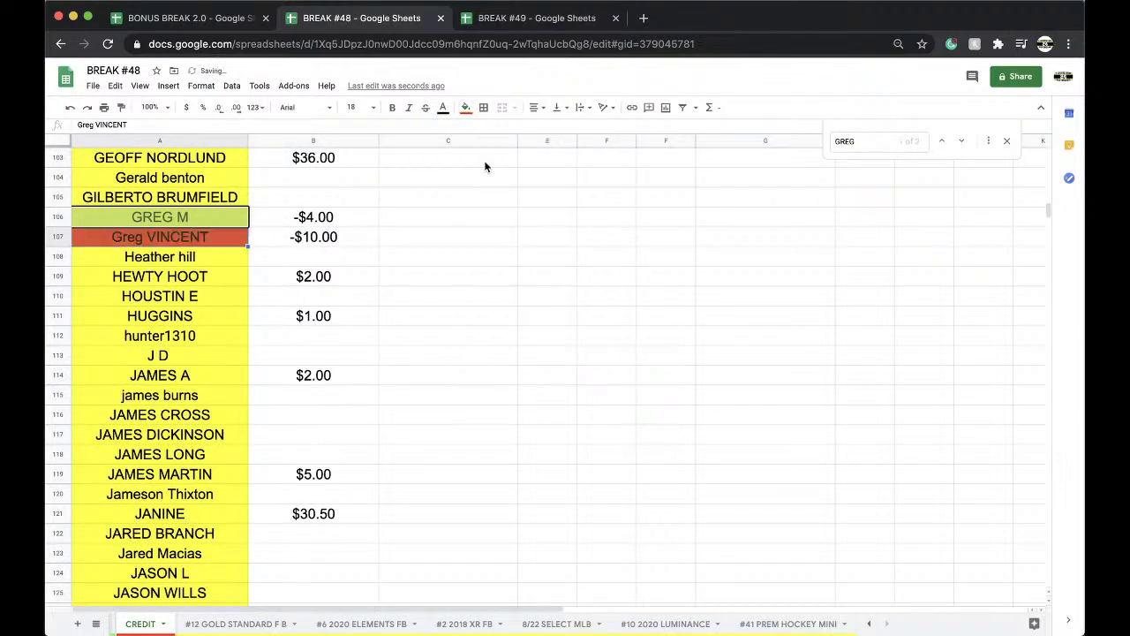
{"action": "left_click", "coordinate": [511, 324]}
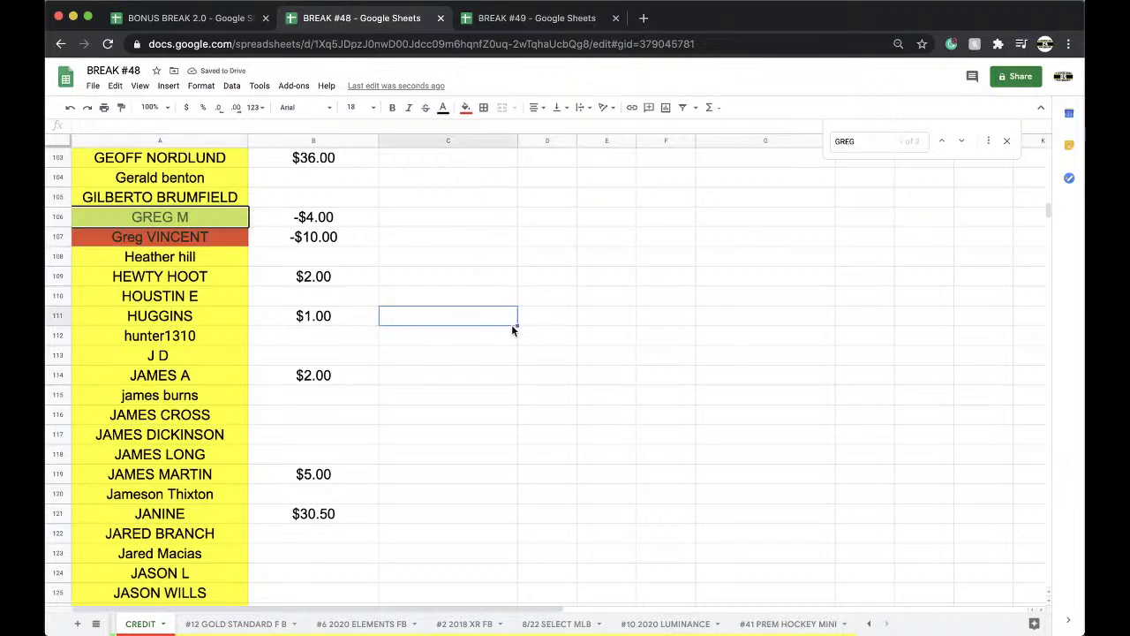
Step: Find another buyer and lower their balance in B103 from $36.00 to $16.00
{"action": "key", "text": "super+f"}
{"action": "type", "text": "GEOFF"}
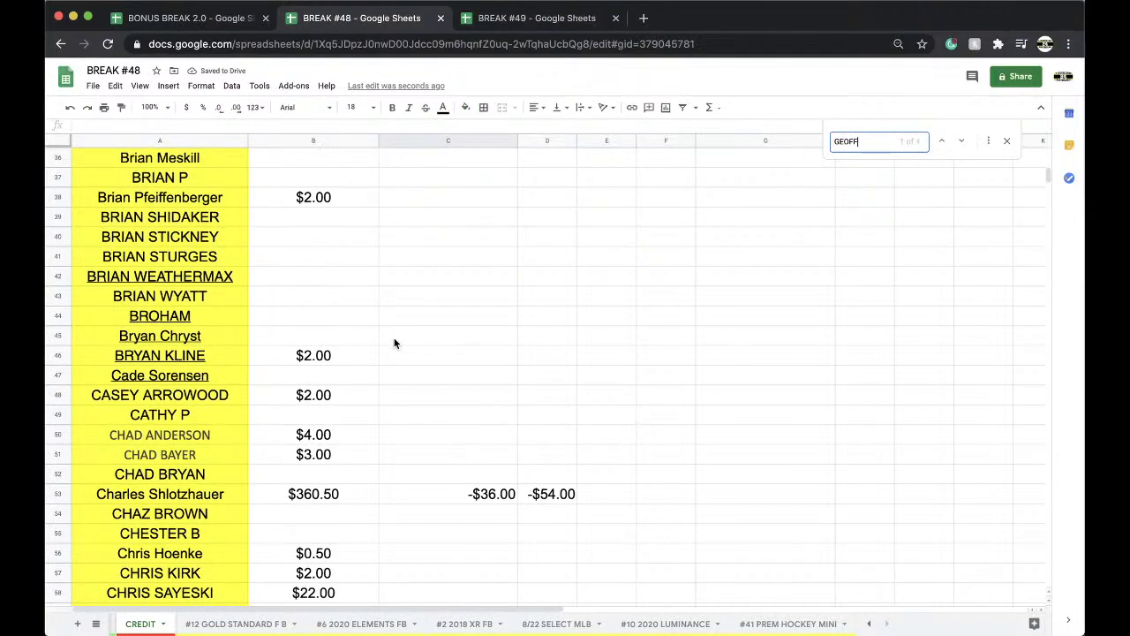
{"action": "left_click", "coordinate": [945, 141]}
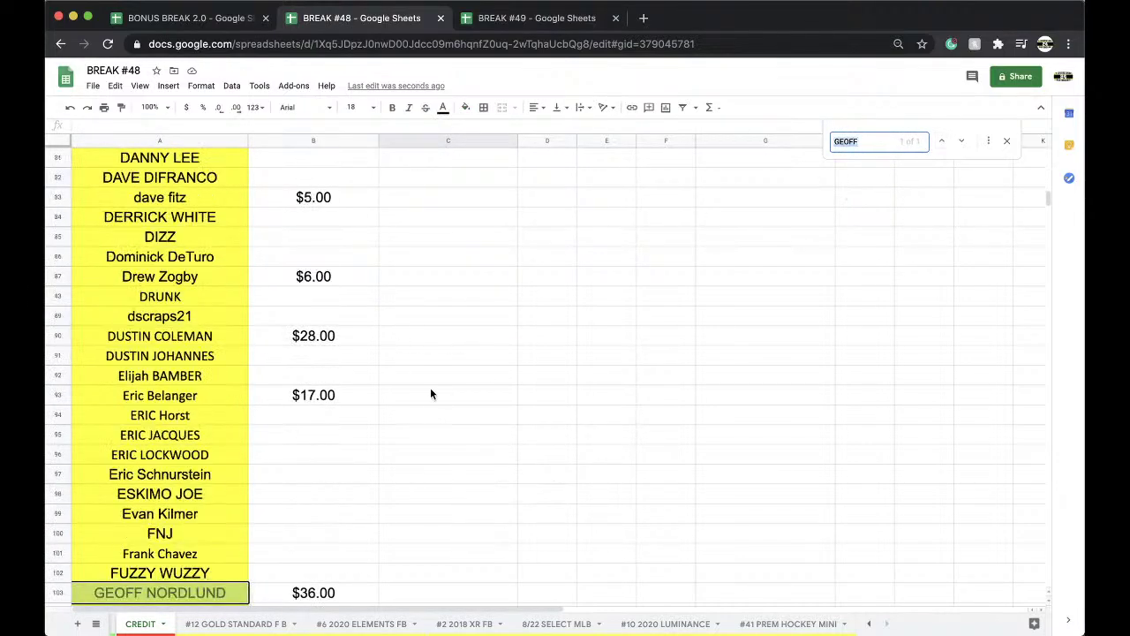
{"action": "left_click", "coordinate": [340, 459]}
{"action": "type", "text": "$16"}
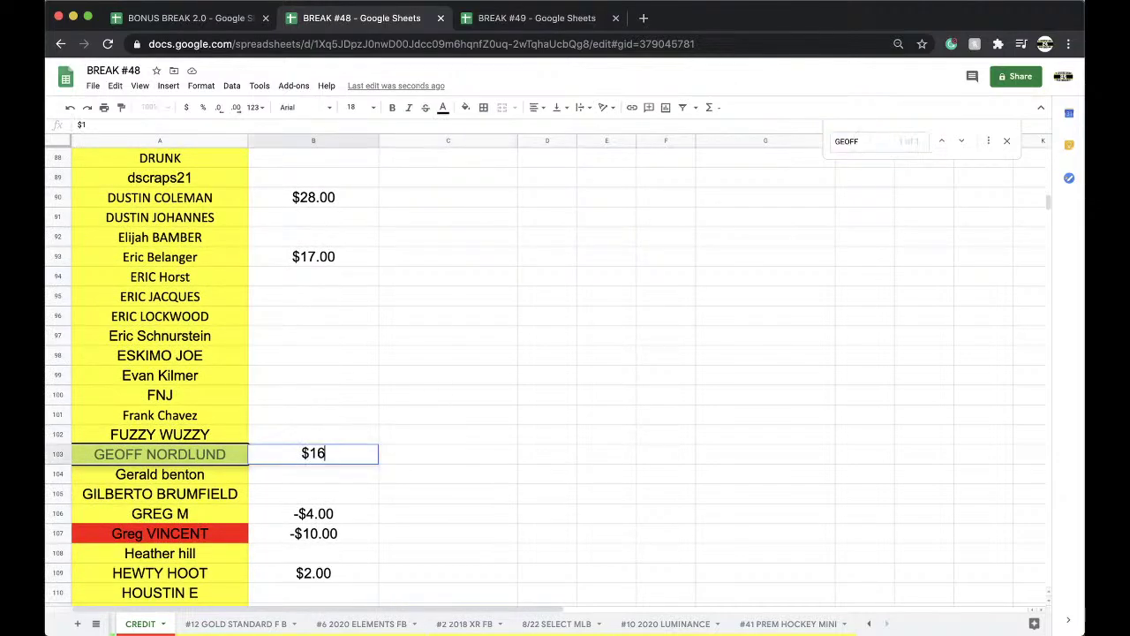
{"action": "key", "text": "Left"}
Step: Paste the $16.00 buyer's name as values only into A9 and A10 of the 10X10 list
{"action": "left_click", "coordinate": [530, 18]}
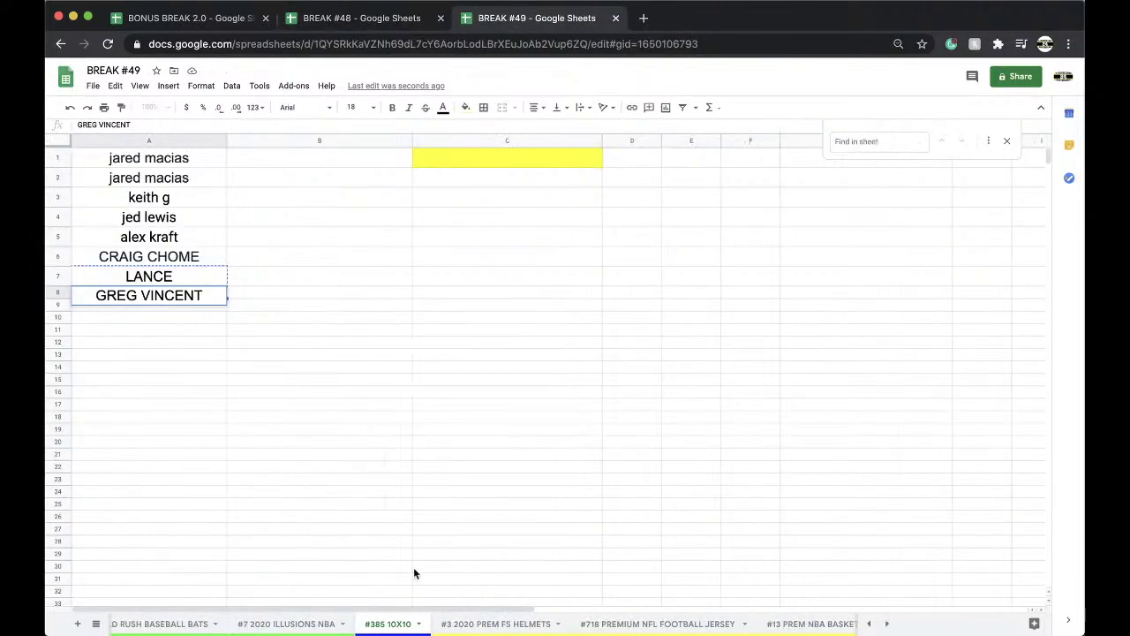
{"action": "key", "text": "Return"}
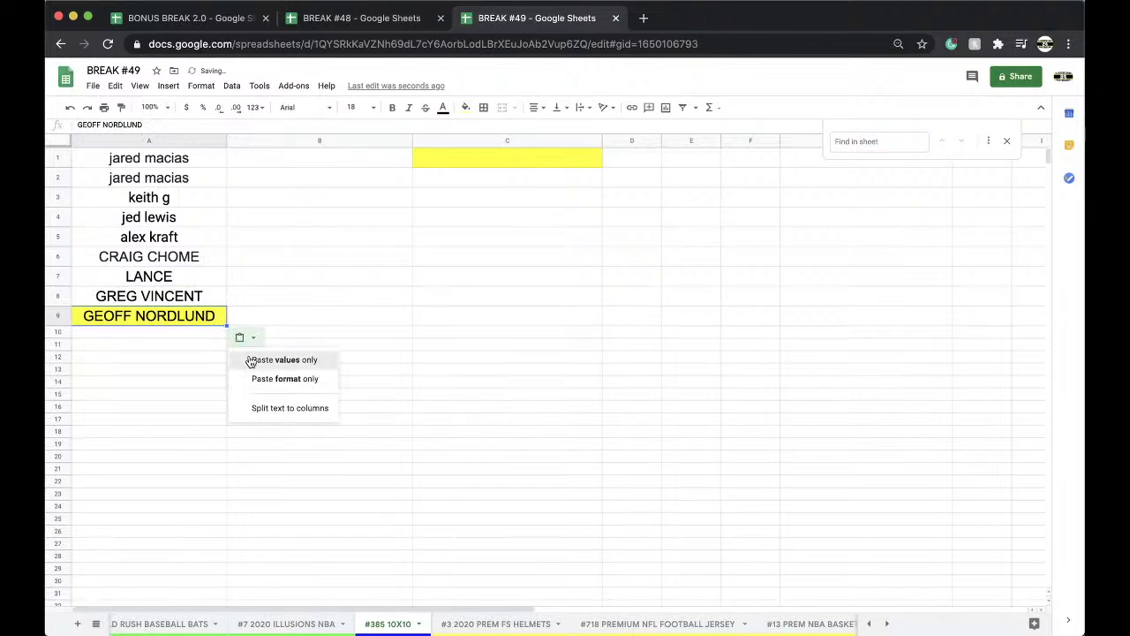
{"action": "left_click", "coordinate": [256, 362]}
{"action": "key", "text": "Return"}
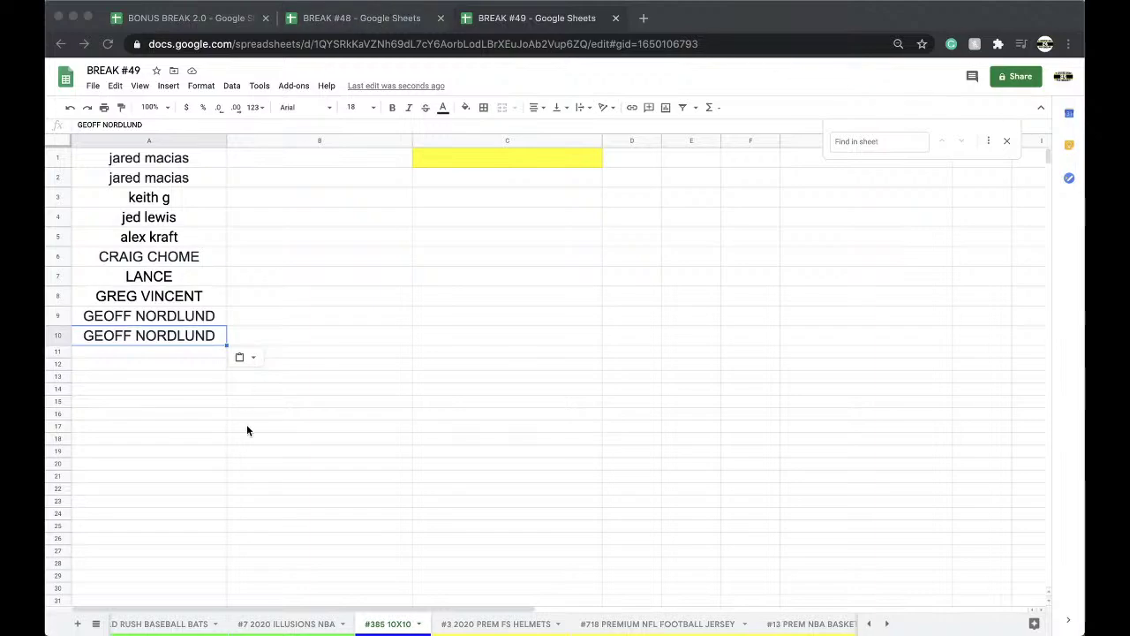
{"action": "key", "text": "ctrl+shift+Tab"}
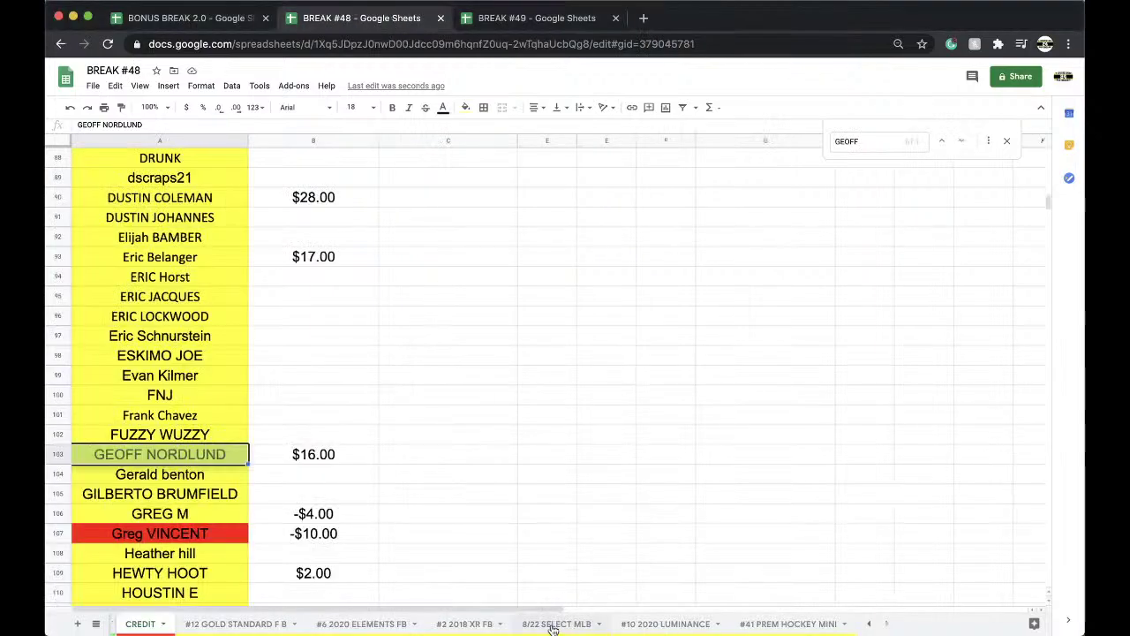
{"action": "left_click", "coordinate": [510, 26]}
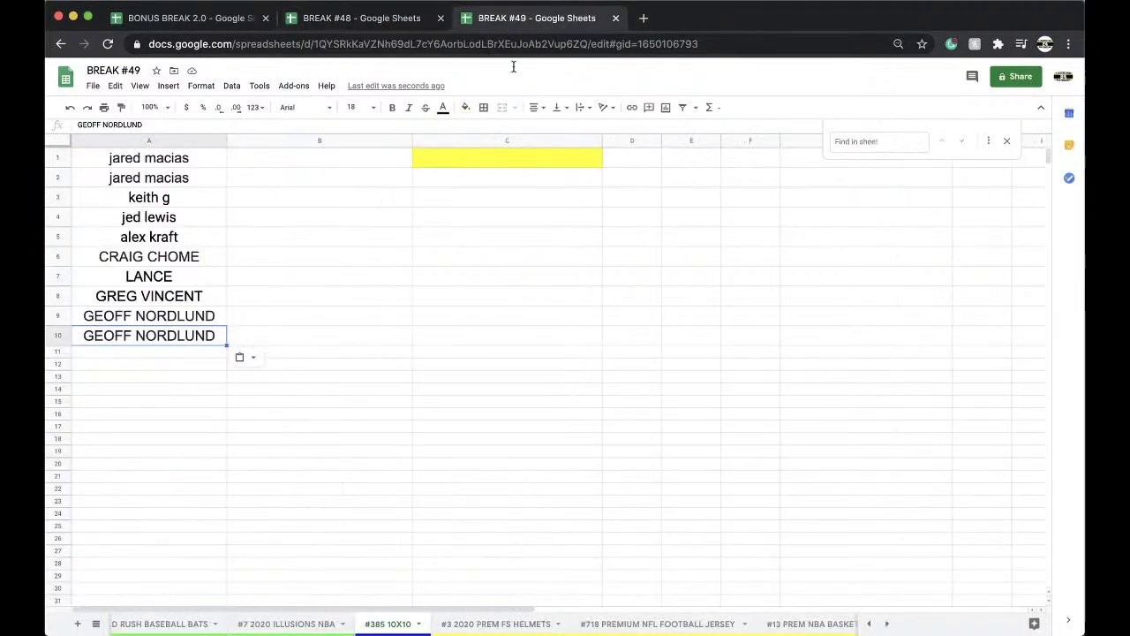
{"action": "scroll", "coordinate": [683, 627], "scroll_direction": "left", "scroll_amount": 5}
Step: Enter the buyer's name in C2 (Atlanta Falcons) and copy it into C3 (Baltimore Ravens)
{"action": "left_click", "coordinate": [706, 624]}
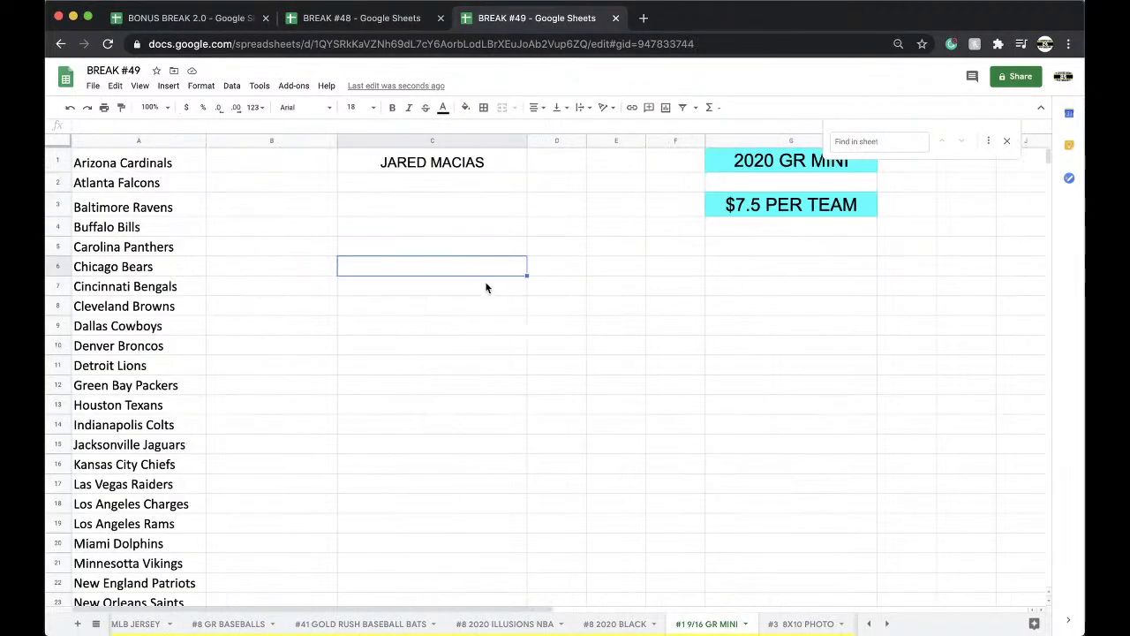
{"action": "left_click", "coordinate": [430, 185]}
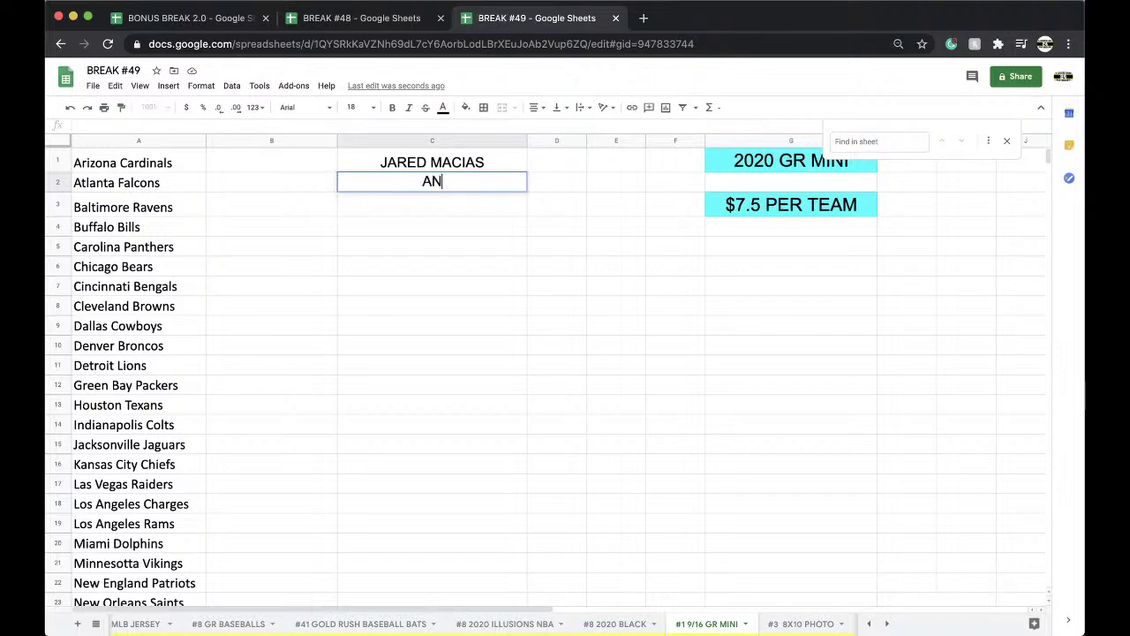
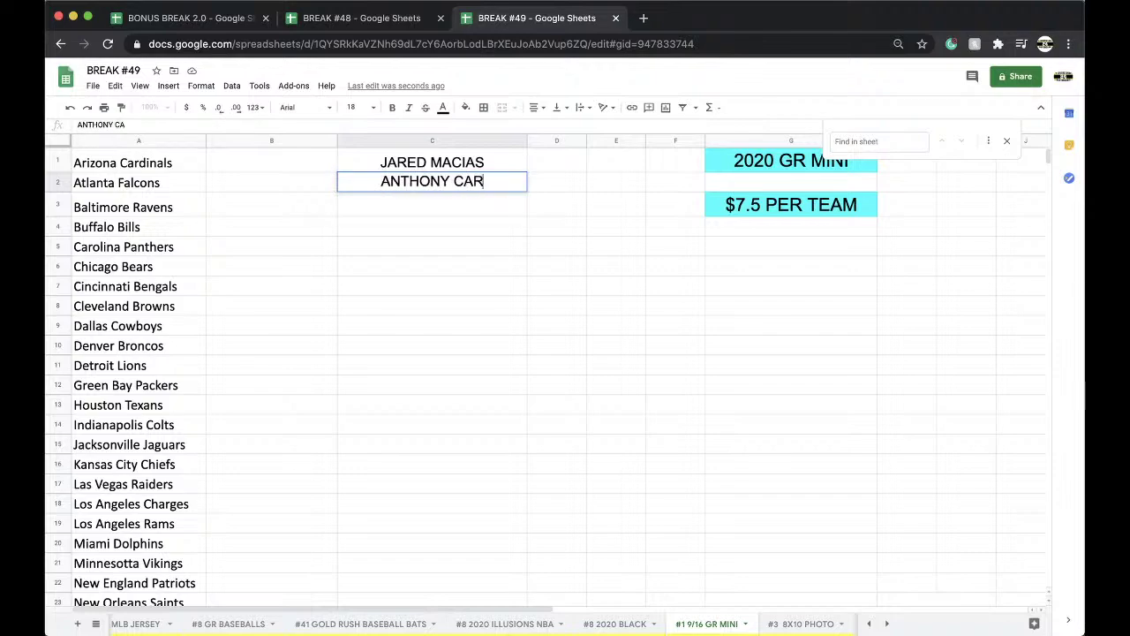
{"action": "left_click", "coordinate": [459, 205]}
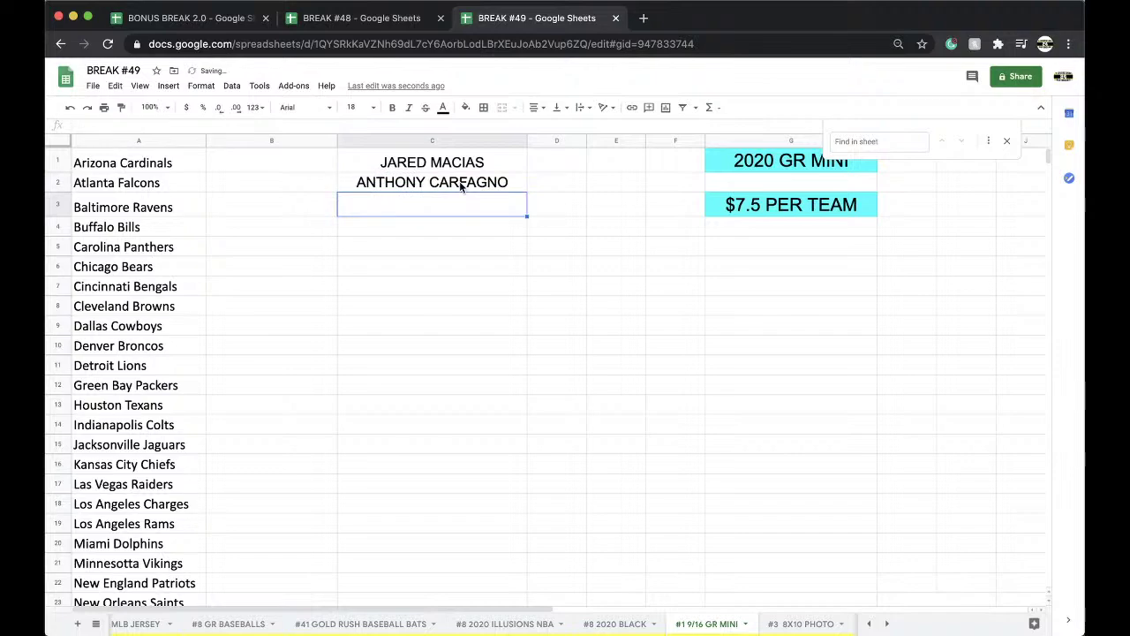
{"action": "left_click", "coordinate": [459, 185]}
{"action": "key", "text": "super+c"}
{"action": "left_click", "coordinate": [525, 210]}
{"action": "key", "text": "super+v"}
Step: Shade both buyer cells C2 and C3 yellow
{"action": "left_click", "coordinate": [460, 186]}
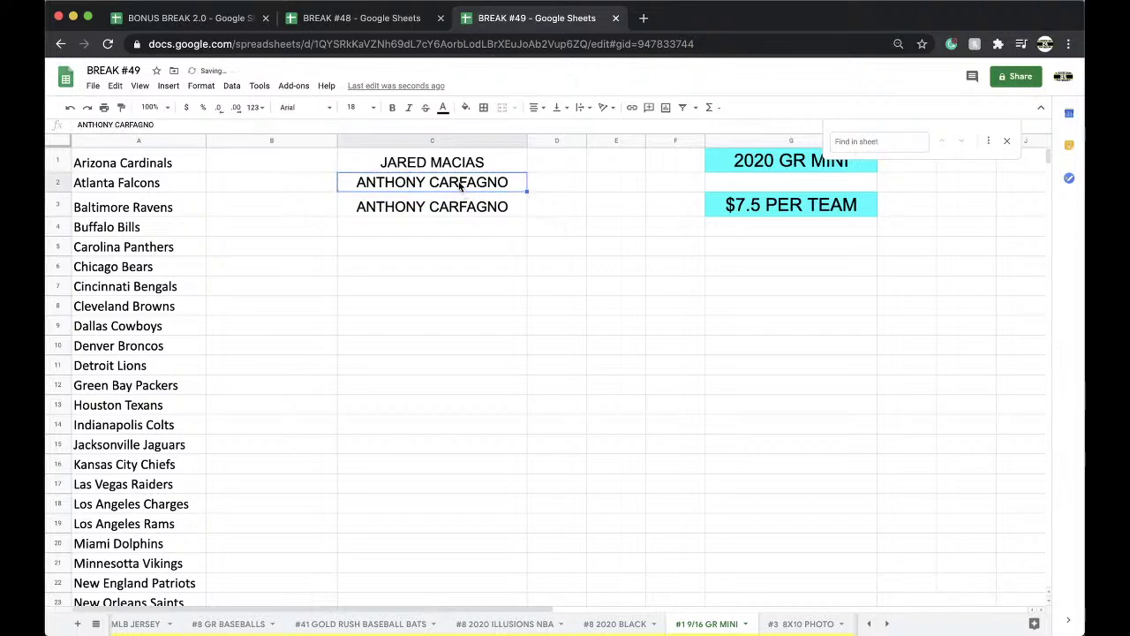
{"action": "left_click_drag", "start_coordinate": [459, 185], "coordinate": [446, 207]}
{"action": "left_click", "coordinate": [465, 106]}
{"action": "left_click", "coordinate": [507, 160]}
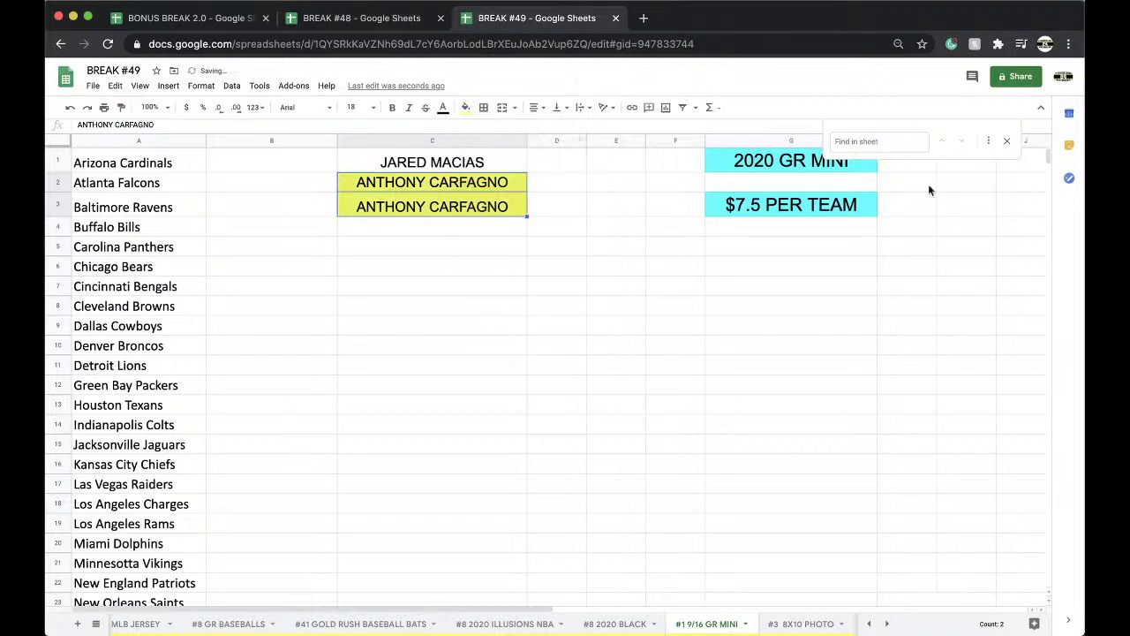
{"action": "key", "text": "super+Tab"}
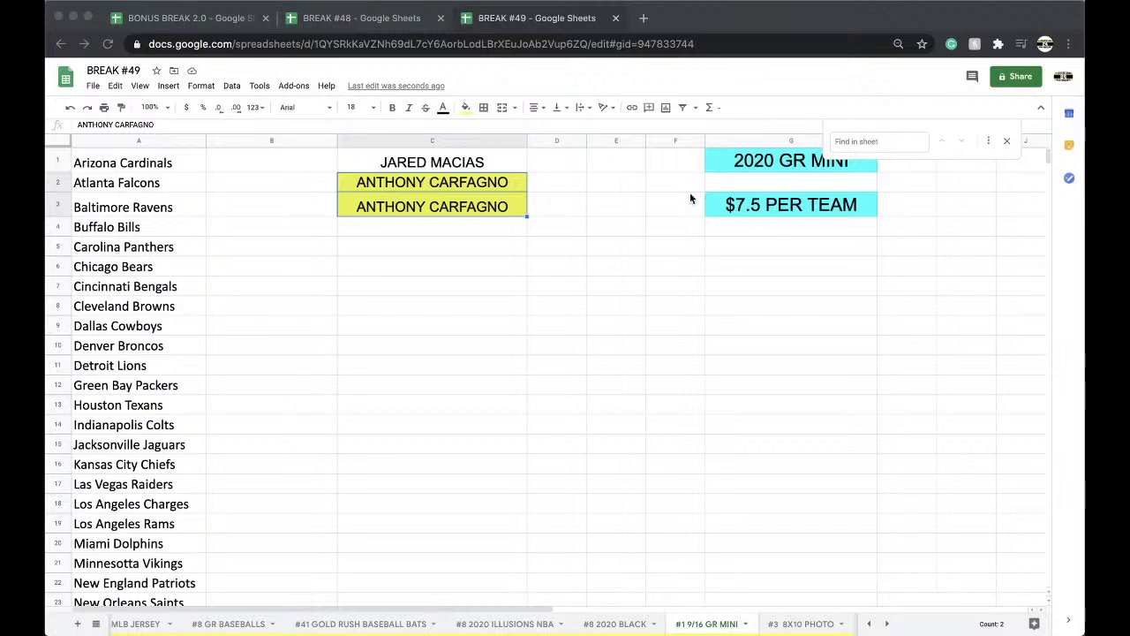
{"action": "scroll", "coordinate": [291, 629], "scroll_direction": "right", "scroll_amount": 10}
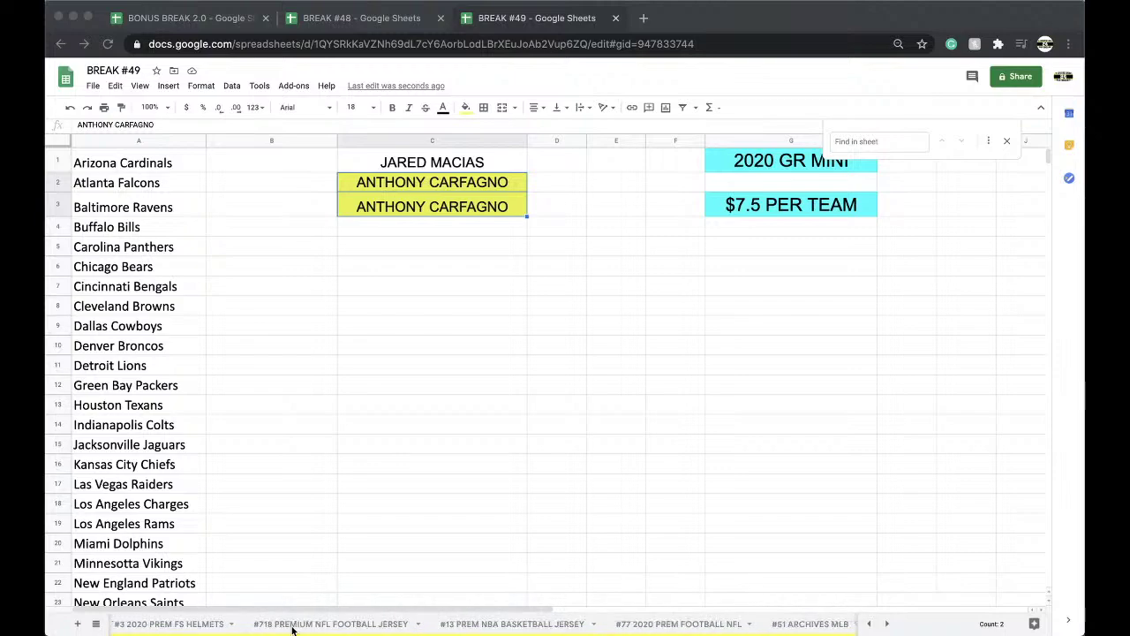
{"action": "scroll", "coordinate": [291, 628], "scroll_direction": "left", "scroll_amount": 3}
Step: Add the next buyer's name in row 11 of the #385 10X10 list
{"action": "left_click", "coordinate": [542, 623]}
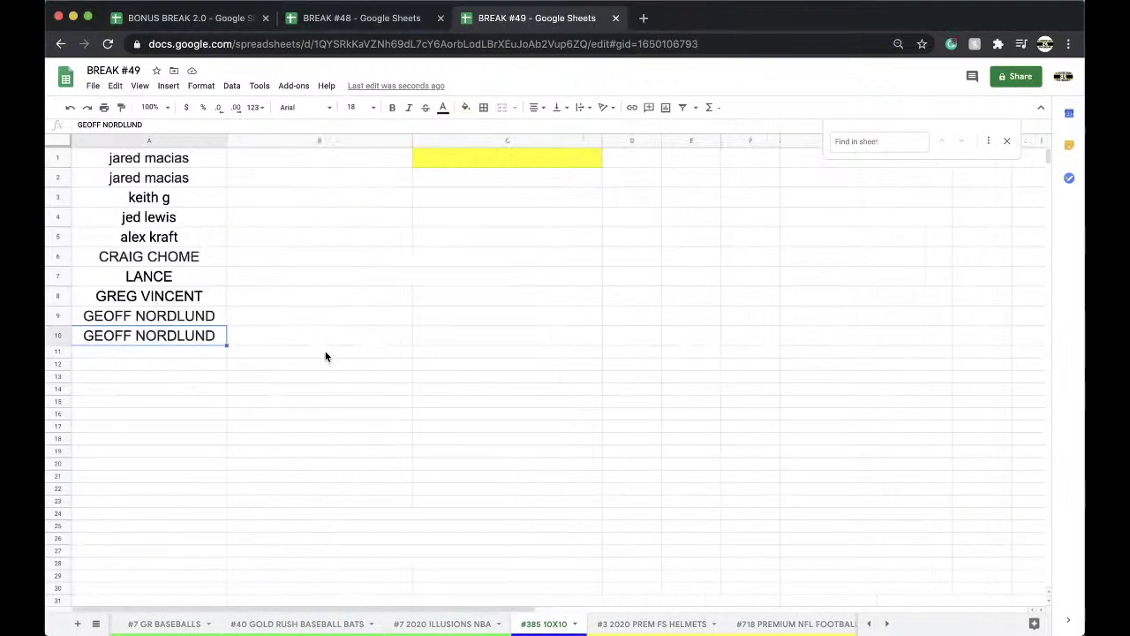
{"action": "left_click", "coordinate": [193, 355]}
{"action": "type", "text": "ELIJAHB"}
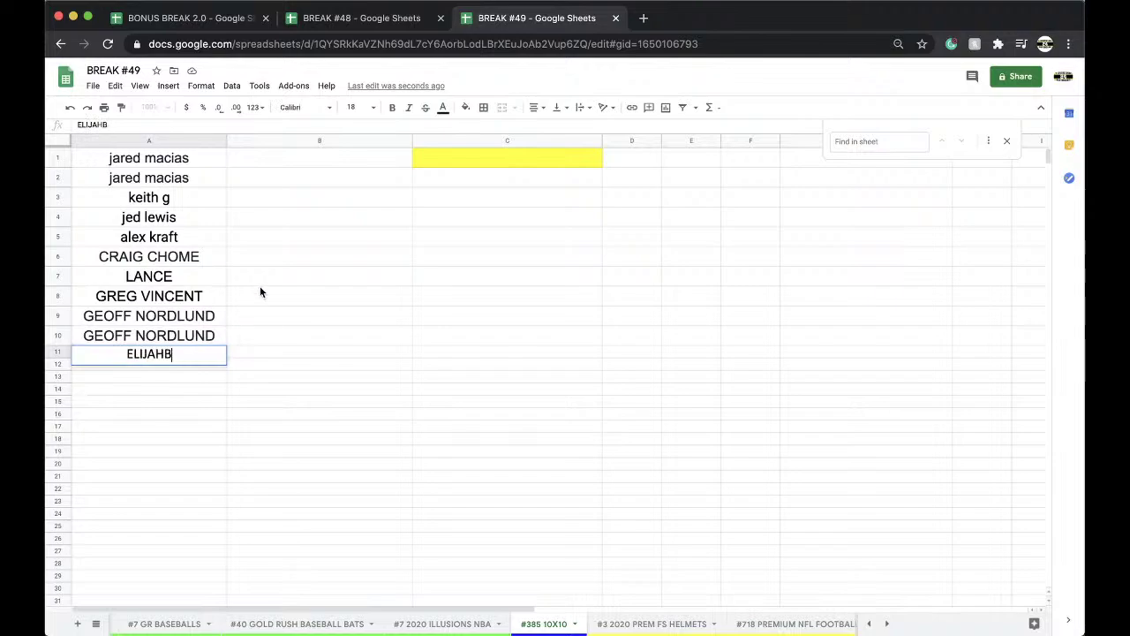
{"action": "key", "text": "BackSpace"}
{"action": "type", "text": "B"}
Step: On BREAK #48 CREDIT, set that buyer's balance to -$10.00 and fill their name red
{"action": "left_click", "coordinate": [337, 20]}
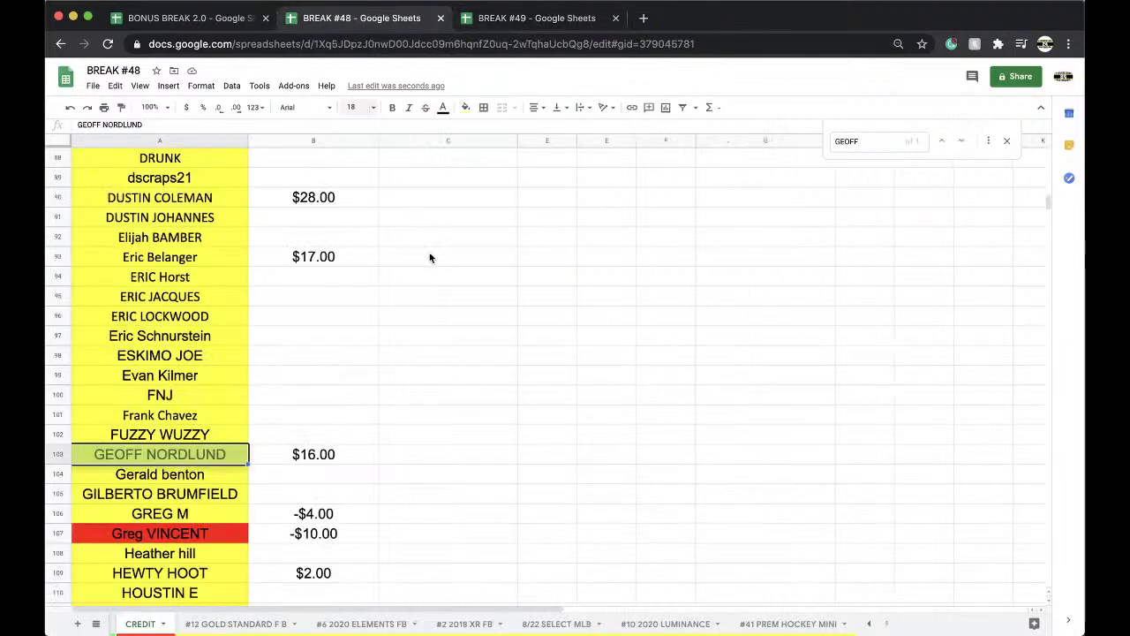
{"action": "type", "text": "ELIJAH"}
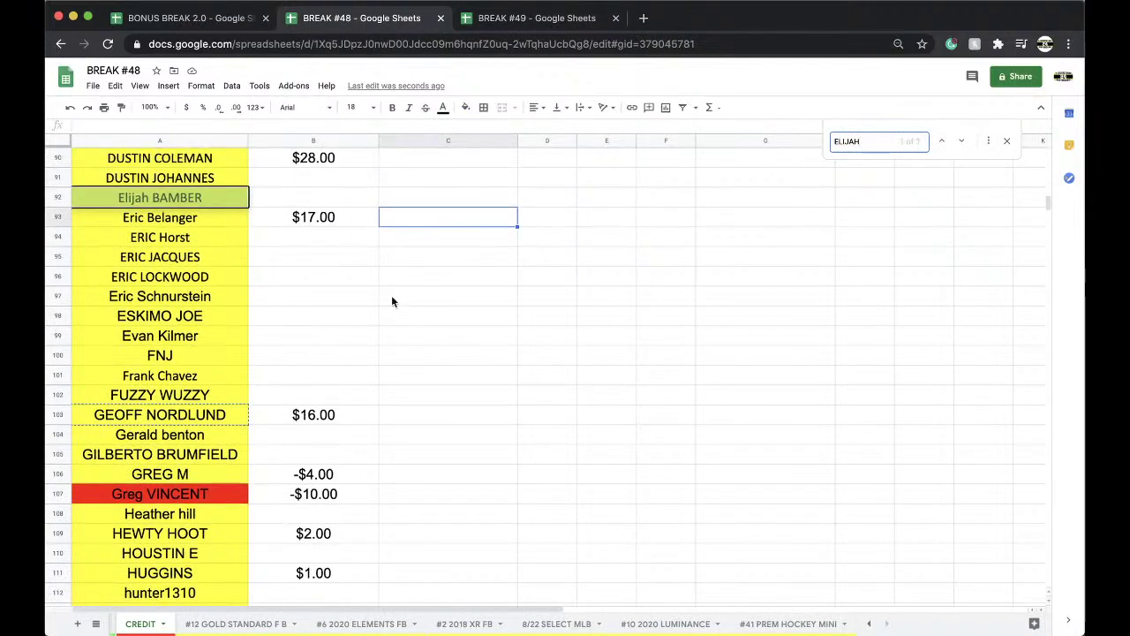
{"action": "left_click", "coordinate": [304, 205]}
{"action": "type", "text": "-$10"}
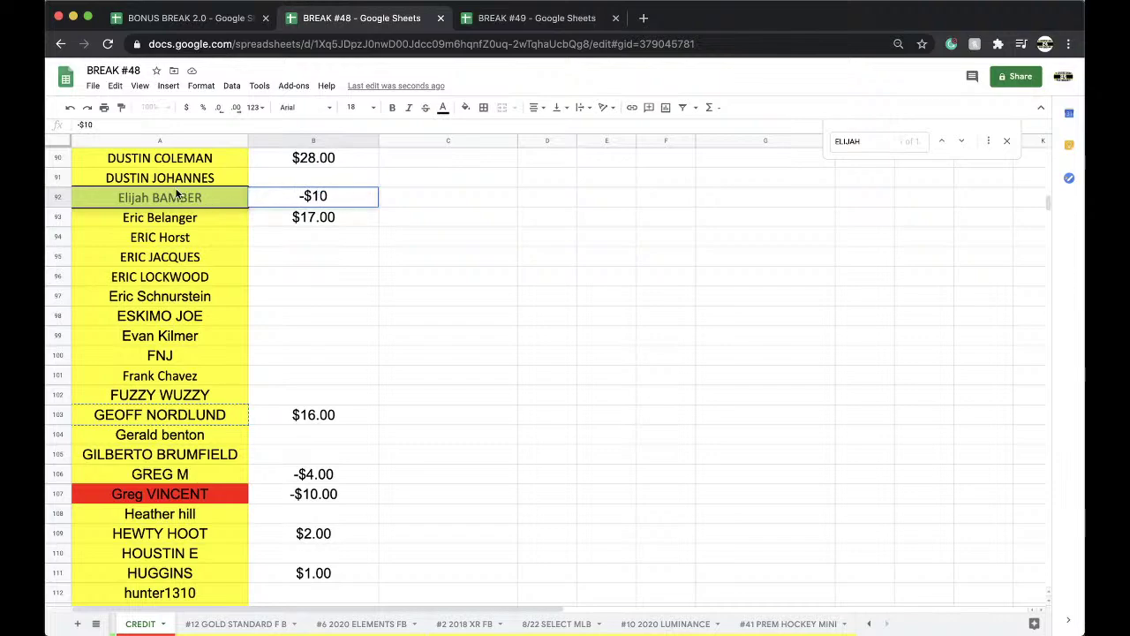
{"action": "left_click", "coordinate": [177, 196]}
{"action": "left_click", "coordinate": [482, 159]}
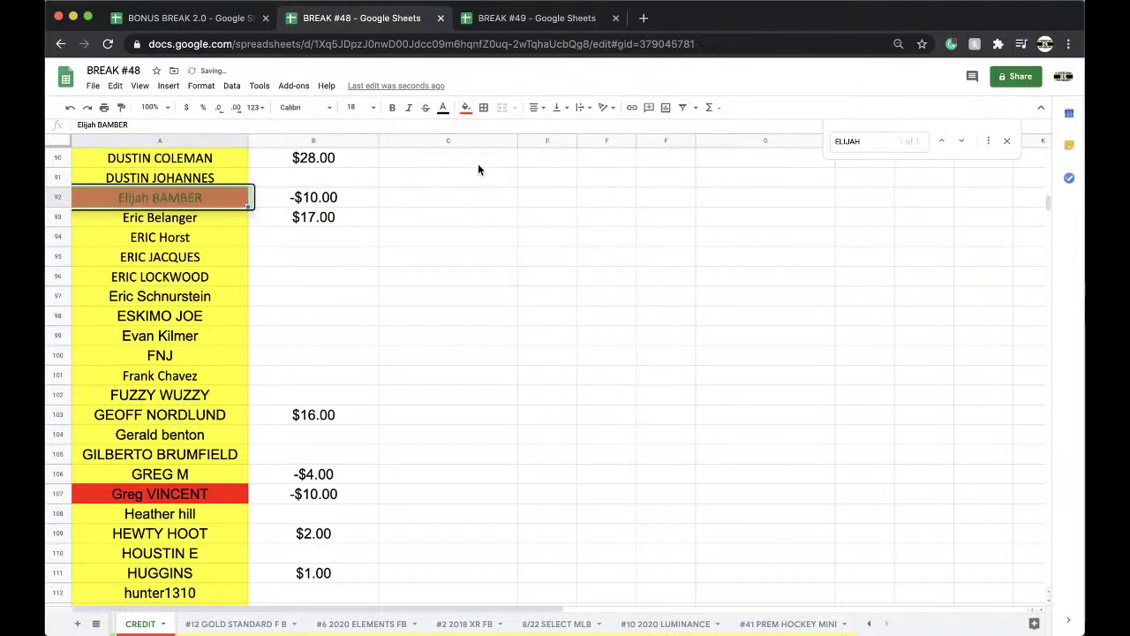
{"action": "left_click", "coordinate": [478, 163]}
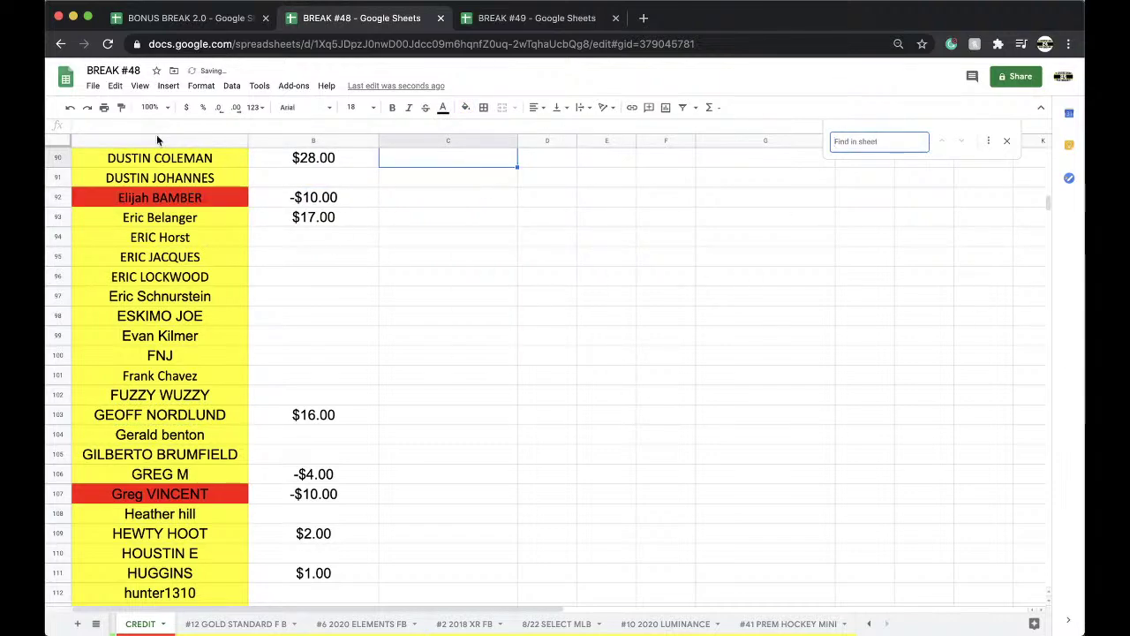
Step: Set another buyer's balance to -$2.00, fill their name red, and select the name to copy
{"action": "left_click", "coordinate": [365, 263]}
{"action": "type", "text": "GEOFF"}
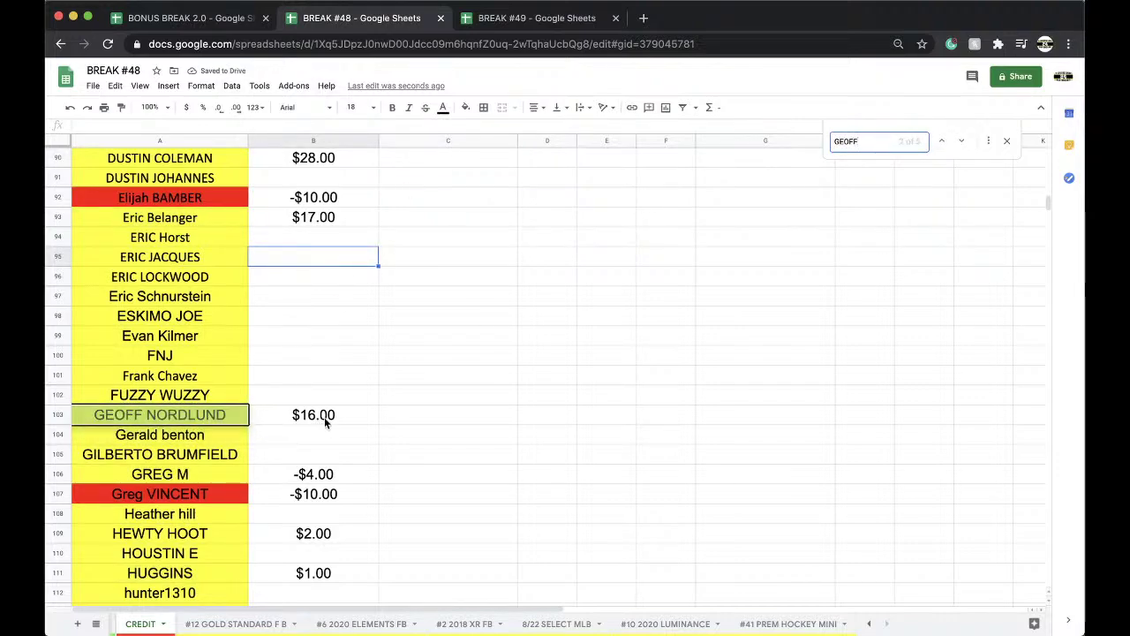
{"action": "left_click", "coordinate": [324, 421]}
{"action": "type", "text": "-$2"}
{"action": "left_click", "coordinate": [239, 417]}
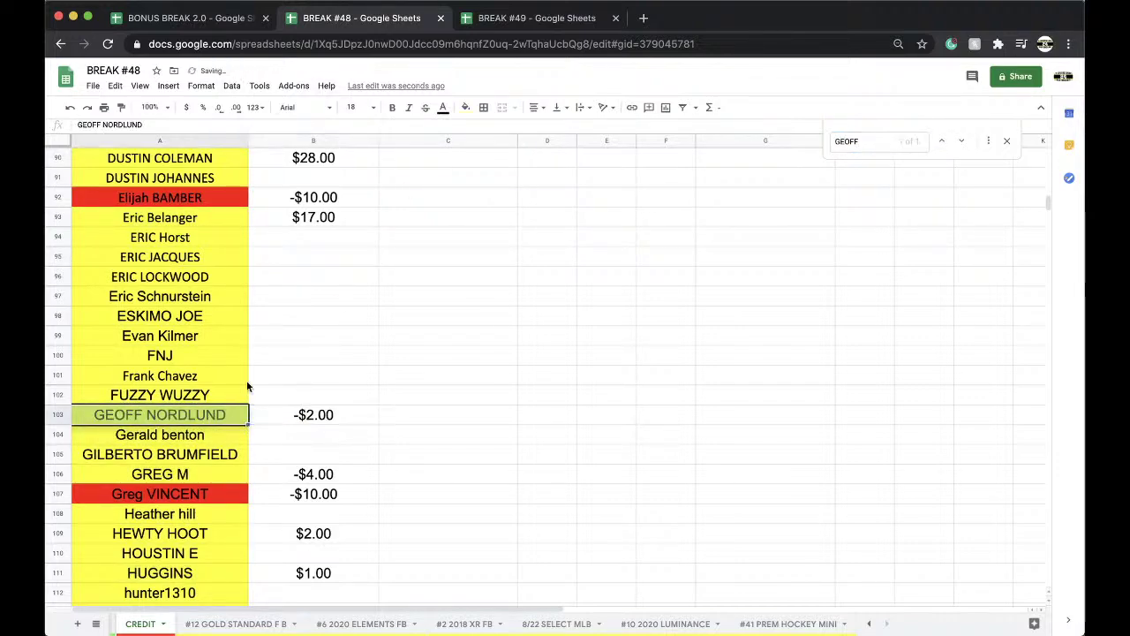
{"action": "left_click", "coordinate": [466, 106]}
{"action": "left_click", "coordinate": [482, 159]}
{"action": "left_click", "coordinate": [470, 174]}
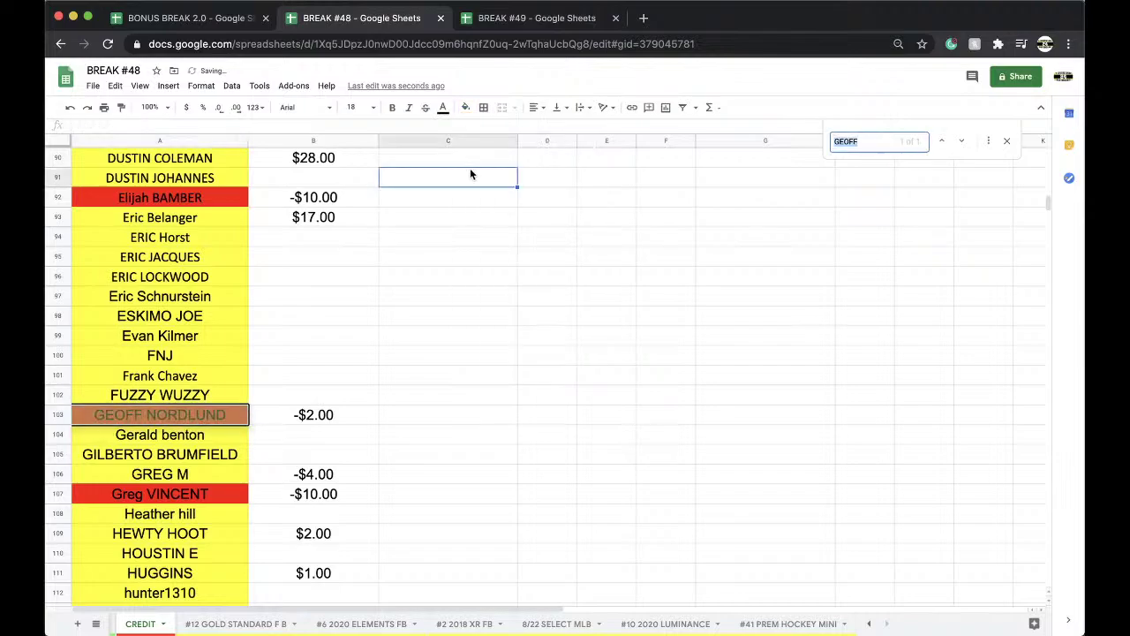
{"action": "left_click", "coordinate": [158, 422]}
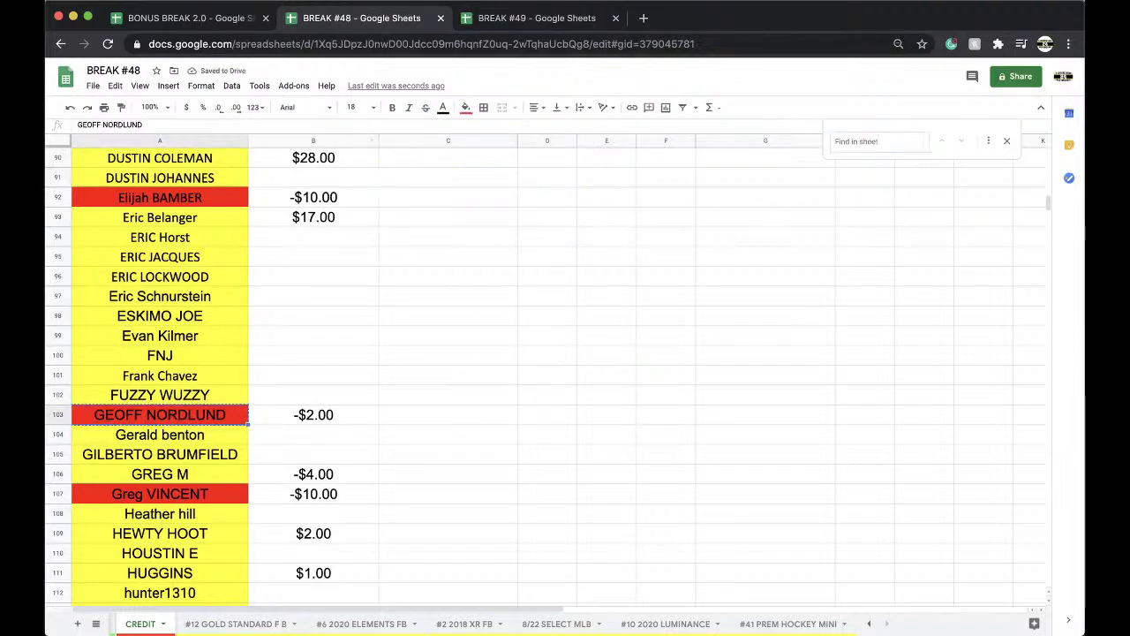
{"action": "left_click", "coordinate": [490, 16]}
{"action": "scroll", "coordinate": [436, 632], "scroll_direction": "right", "scroll_amount": 3}
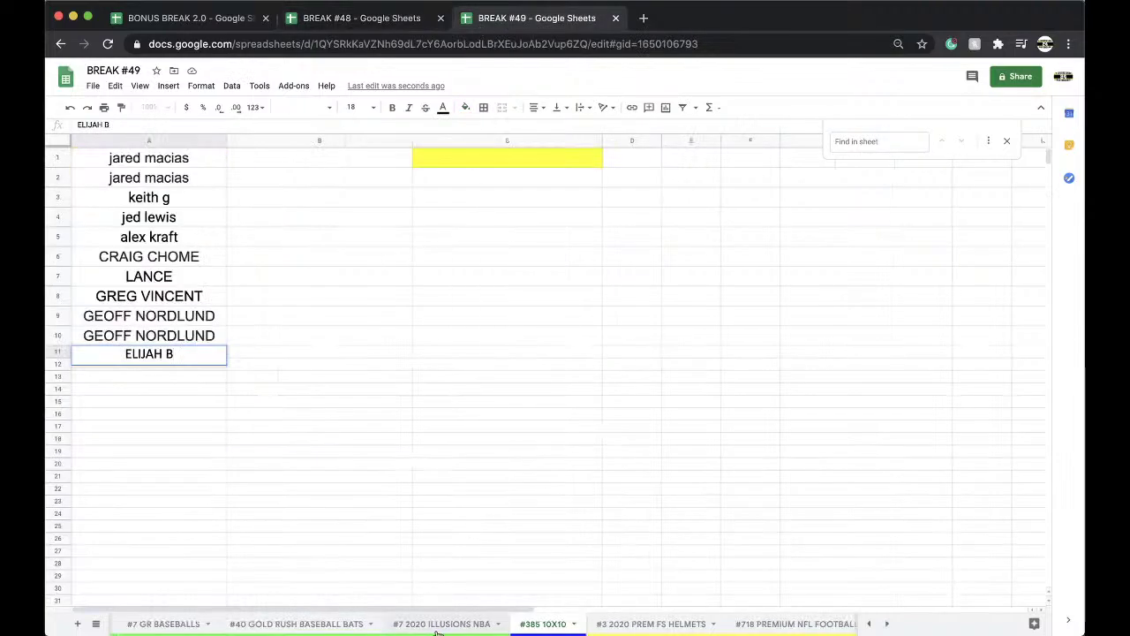
Step: Paste the buyer's name as values only into C9 (Detroit Pistons) and C10 (Golden State Warriors)
{"action": "left_click", "coordinate": [678, 627]}
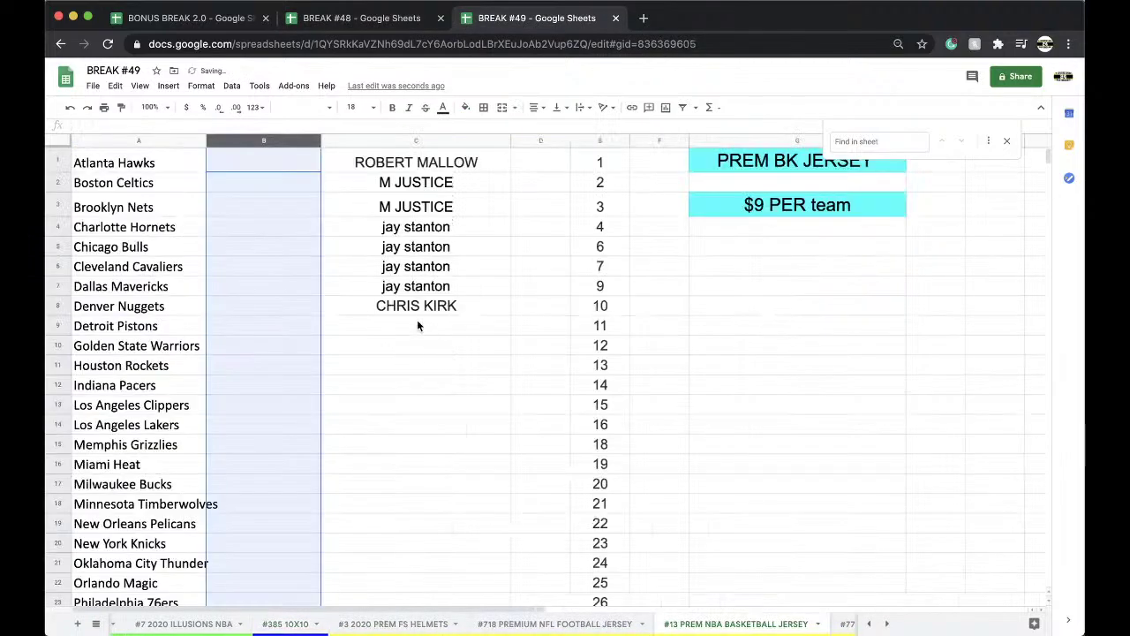
{"action": "left_click", "coordinate": [417, 323]}
{"action": "key", "text": "ctrl+v"}
{"action": "left_click", "coordinate": [524, 346]}
{"action": "left_click", "coordinate": [548, 368]}
{"action": "key", "text": "Down"}
{"action": "key", "text": "ctrl+shift+v"}
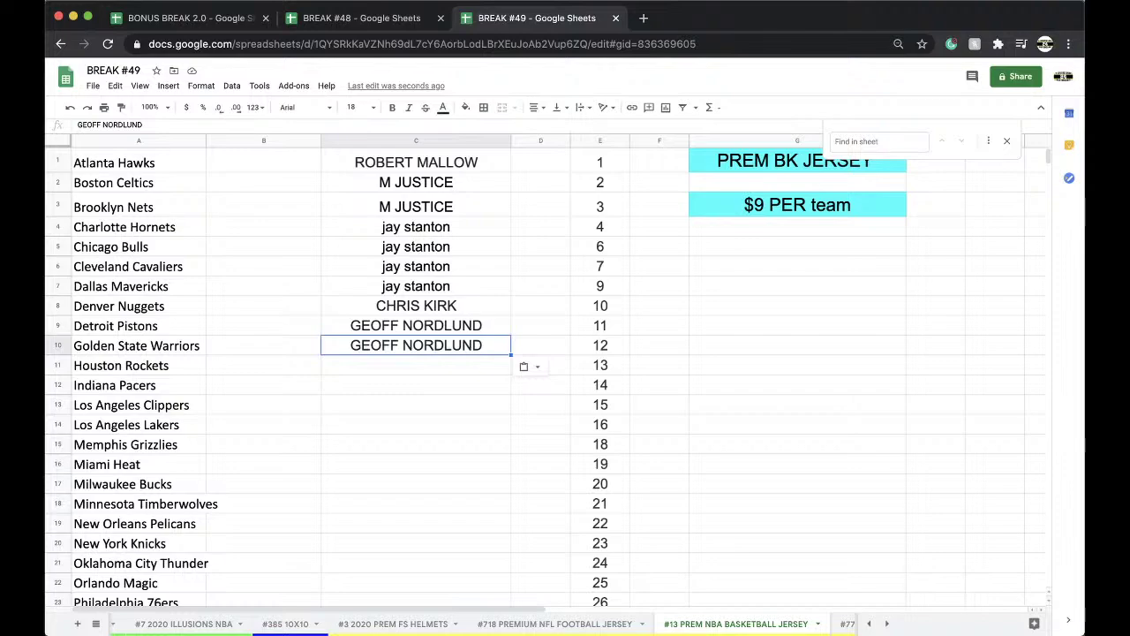
{"action": "left_click", "coordinate": [285, 623]}
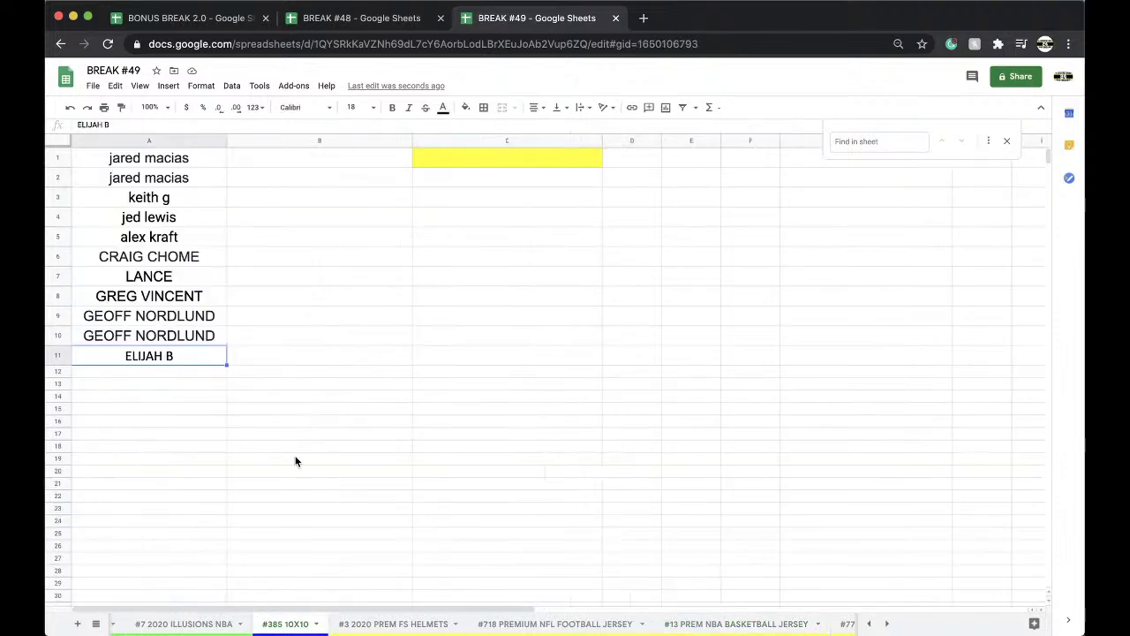
Step: Enter the new 10X10 buyer's name in A12
{"action": "left_click", "coordinate": [197, 375]}
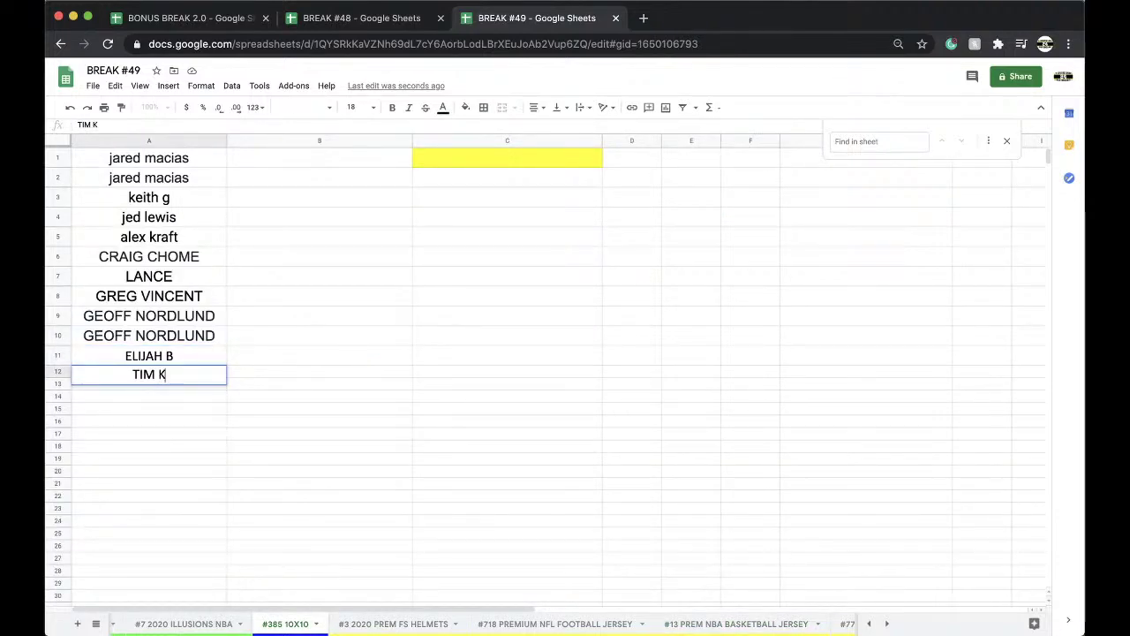
Step: Remove the yellow fill from the buyer's New England Patriots slot on #3 2020 PREM FS HELMETS
{"action": "left_click", "coordinate": [444, 624]}
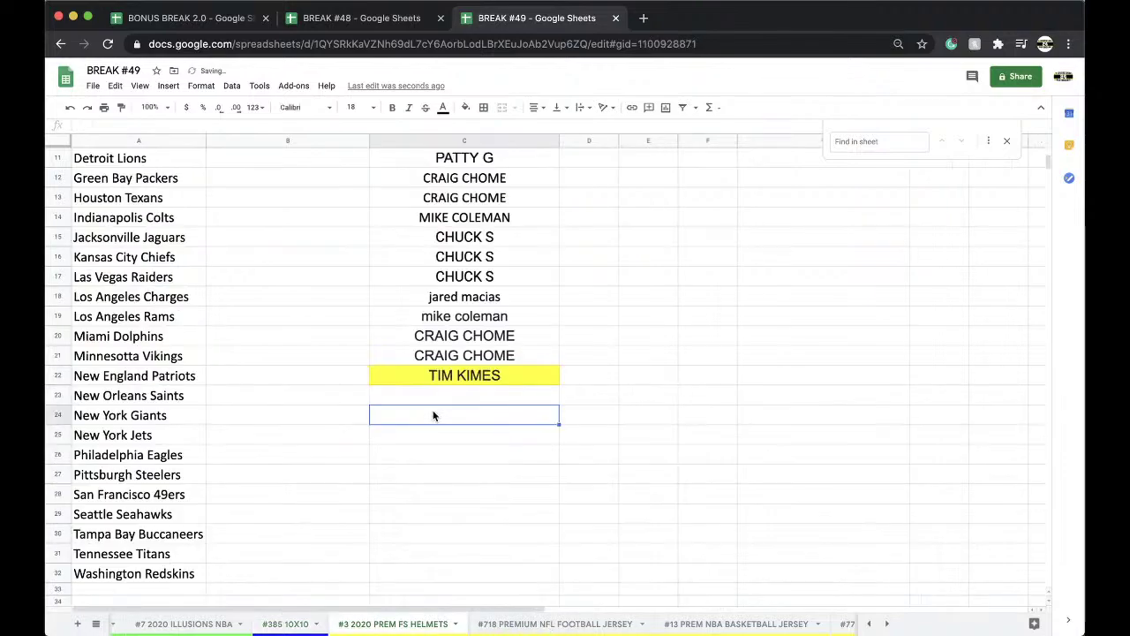
{"action": "left_click", "coordinate": [446, 378]}
{"action": "left_click", "coordinate": [465, 107]}
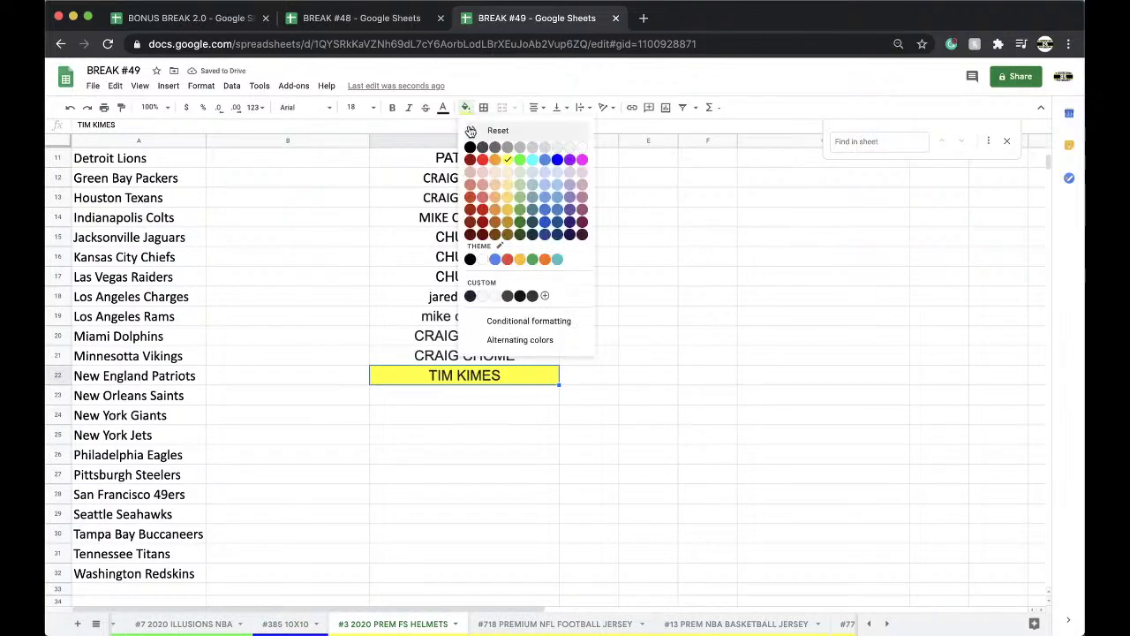
{"action": "left_click", "coordinate": [493, 126]}
Step: In the BREAK #48 credit list, record -$28 for the buyer and fill their name red
{"action": "left_click", "coordinate": [374, 25]}
{"action": "key", "text": "ctrl+f"}
{"action": "type", "text": "TIM K"}
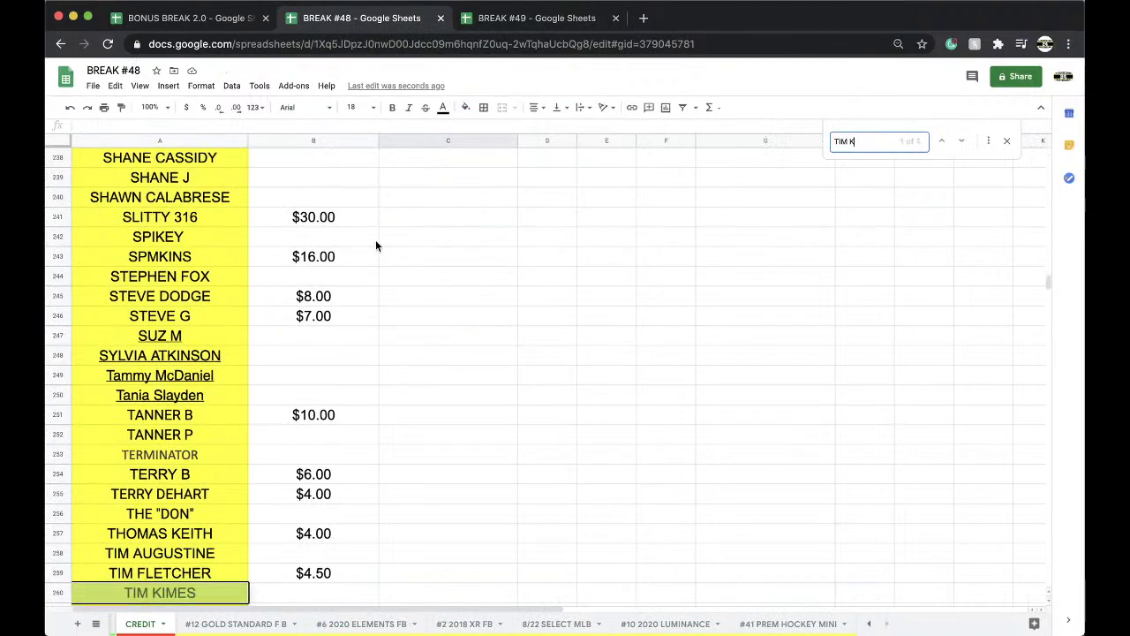
{"action": "scroll", "coordinate": [335, 433], "scroll_direction": "down", "scroll_amount": 3}
{"action": "left_click", "coordinate": [309, 458]}
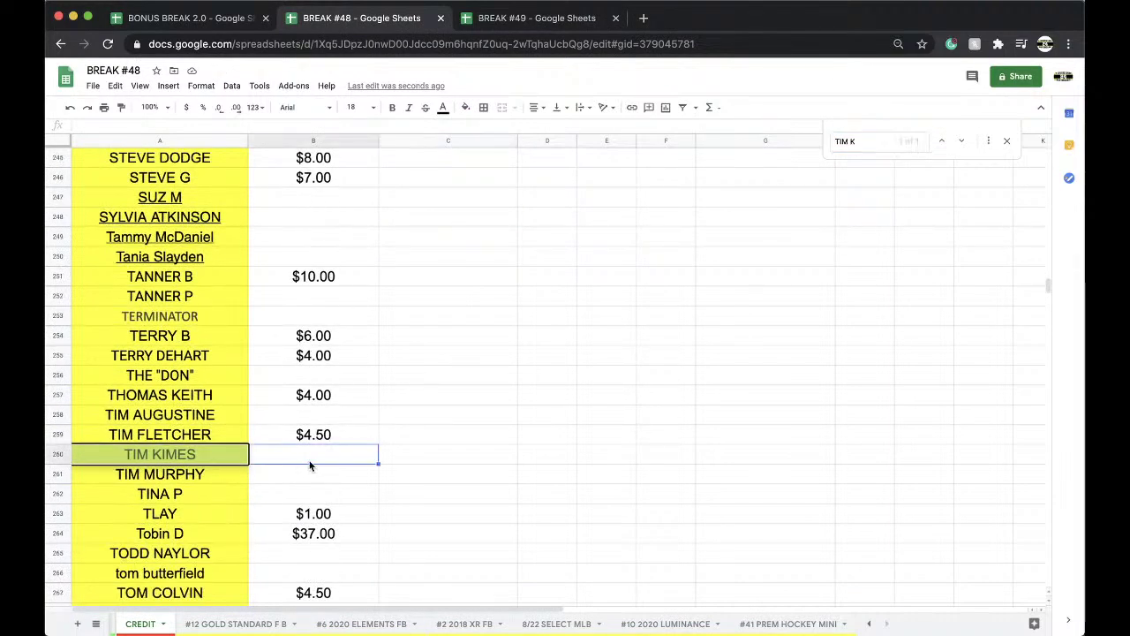
{"action": "type", "text": "-$28"}
{"action": "left_click", "coordinate": [187, 460]}
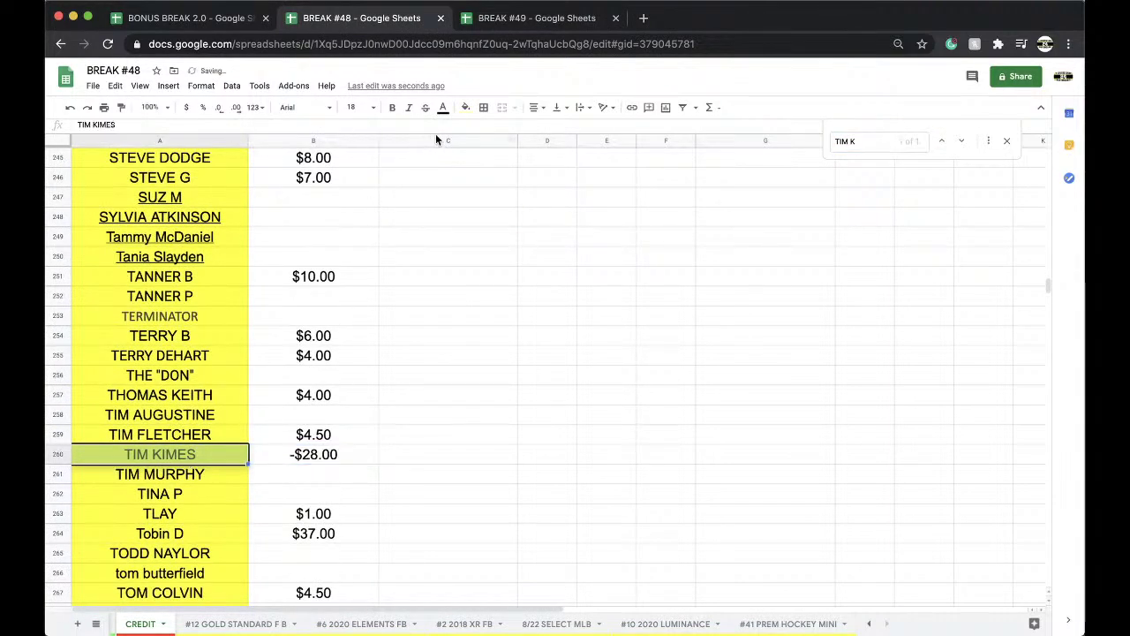
{"action": "left_click", "coordinate": [465, 107]}
{"action": "left_click", "coordinate": [485, 154]}
{"action": "left_click", "coordinate": [468, 173]}
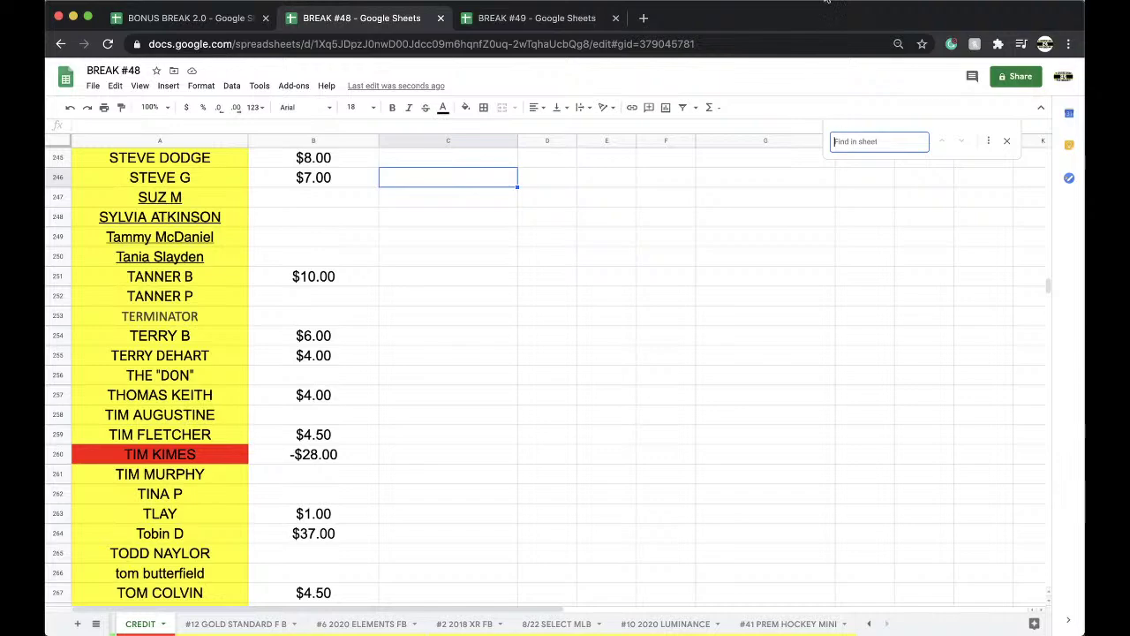
Step: Back in BREAK #49, select the Atlanta Braves slot on #41 GOLD RUSH BASEBALL BATS
{"action": "left_click", "coordinate": [490, 18]}
{"action": "scroll", "coordinate": [456, 623], "scroll_direction": "right", "scroll_amount": 10}
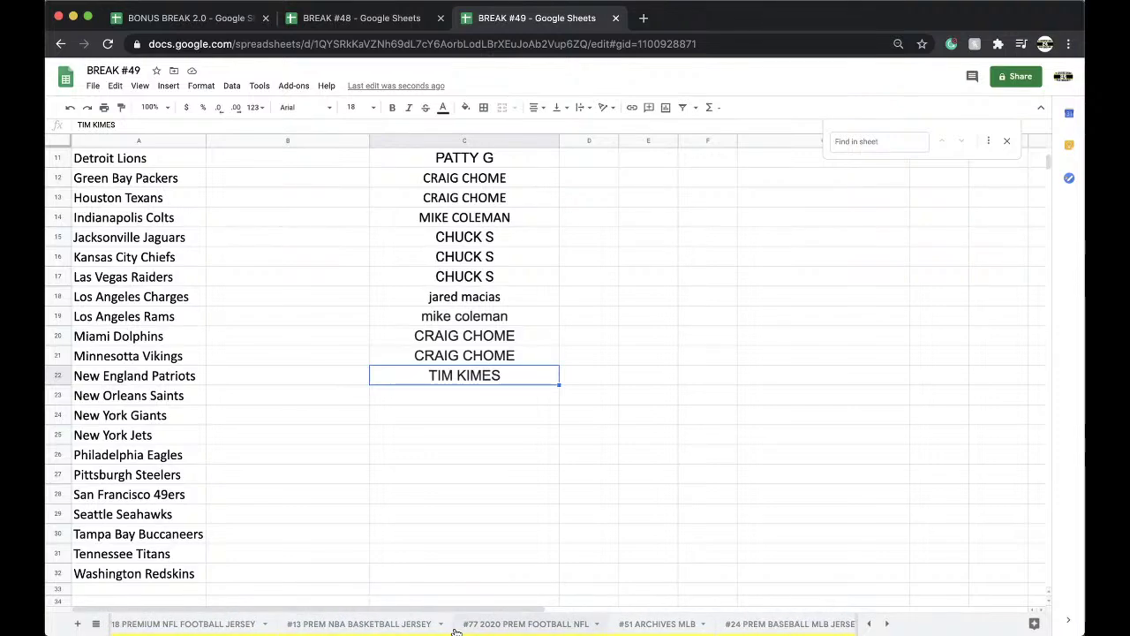
{"action": "scroll", "coordinate": [456, 624], "scroll_direction": "right", "scroll_amount": 6}
{"action": "left_click", "coordinate": [657, 624]}
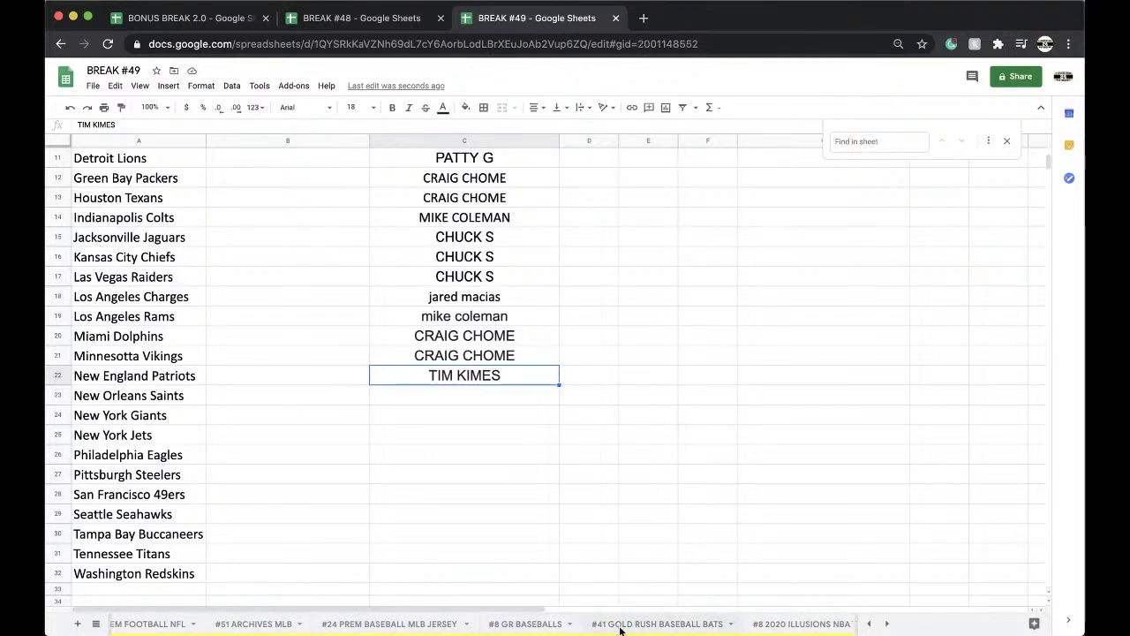
{"action": "left_click", "coordinate": [472, 186]}
Step: Enter a buyer's name in the Atlanta Braves slot
{"action": "type", "text": "SUZI"}
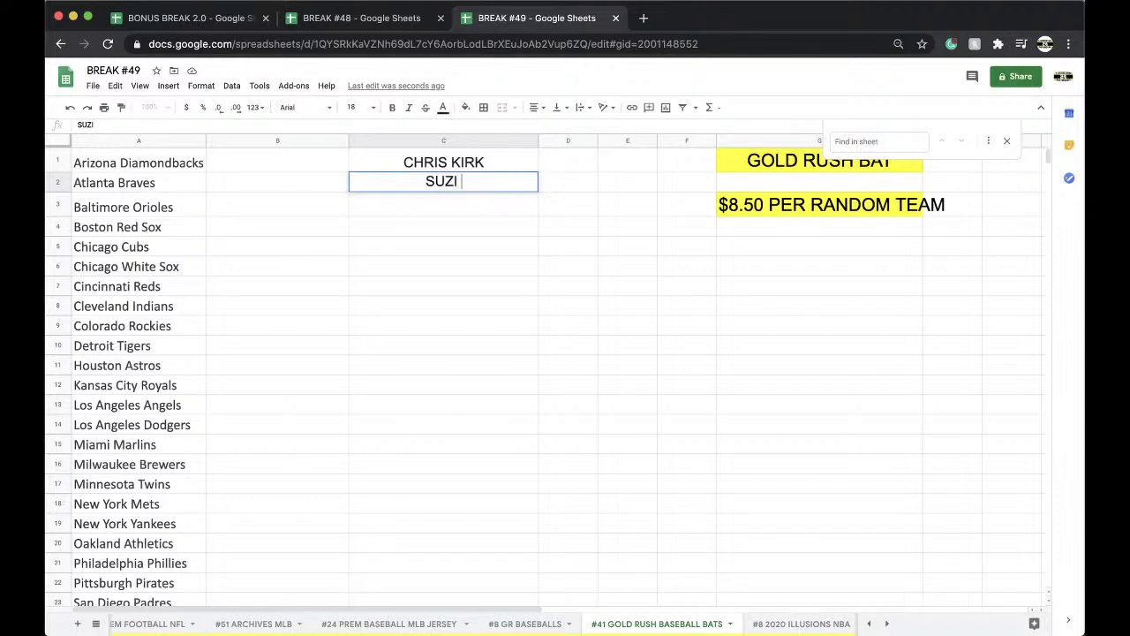
{"action": "type", "text": "E M"}
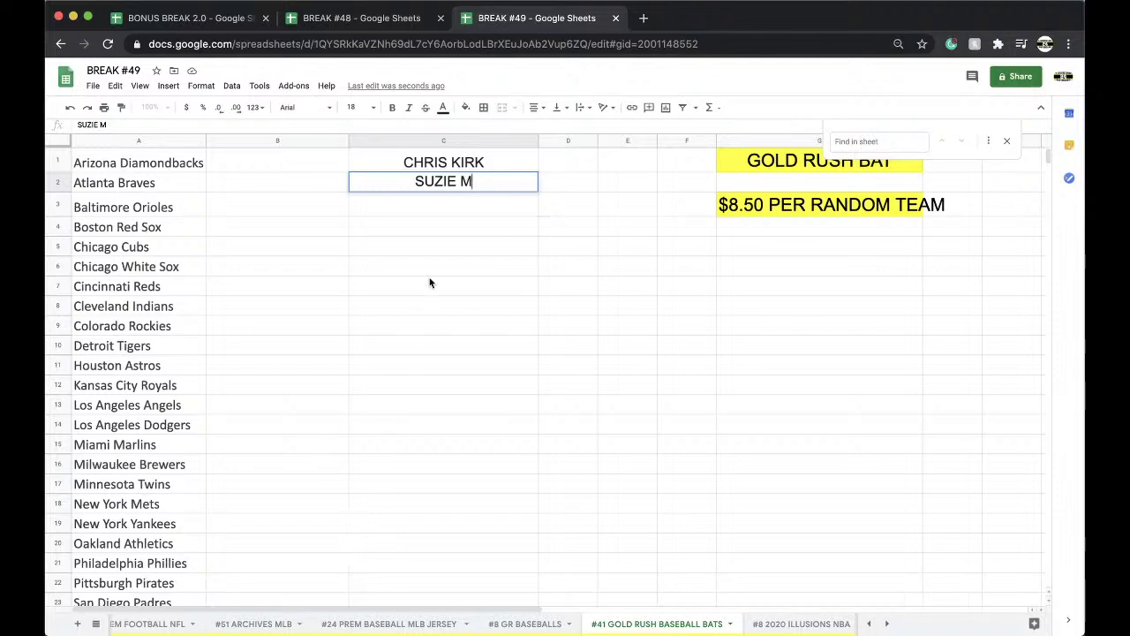
{"action": "scroll", "coordinate": [354, 625], "scroll_direction": "right", "scroll_amount": 10}
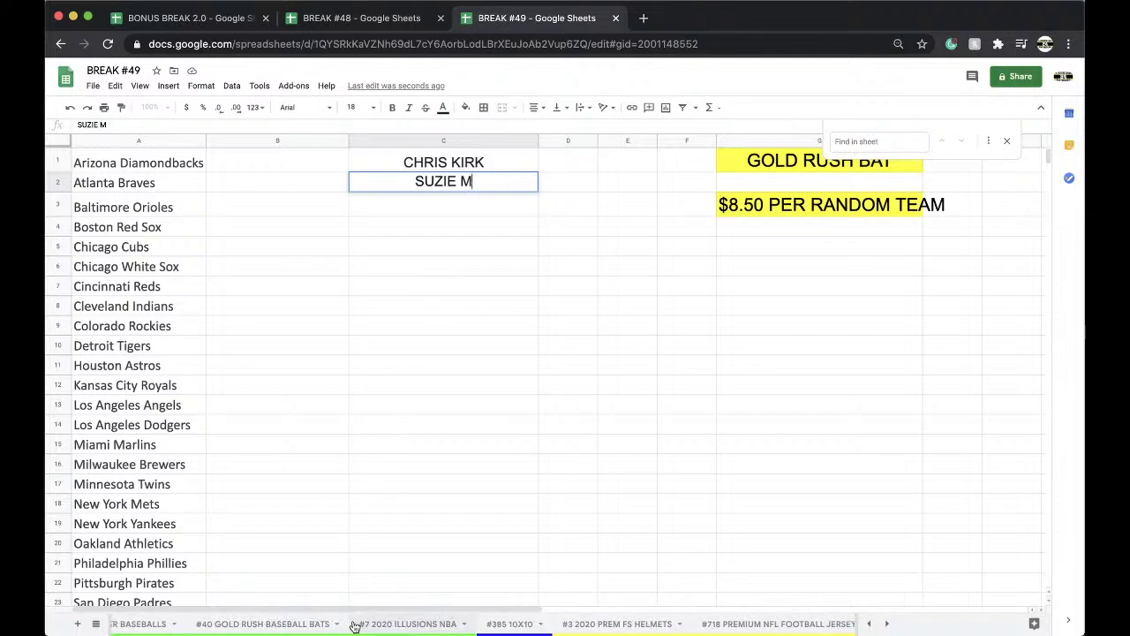
{"action": "scroll", "coordinate": [354, 625], "scroll_direction": "right", "scroll_amount": 3}
Step: Add the last buyer's name to the #385 10X10 list, then start a search in BREAK #48
{"action": "left_click", "coordinate": [366, 623]}
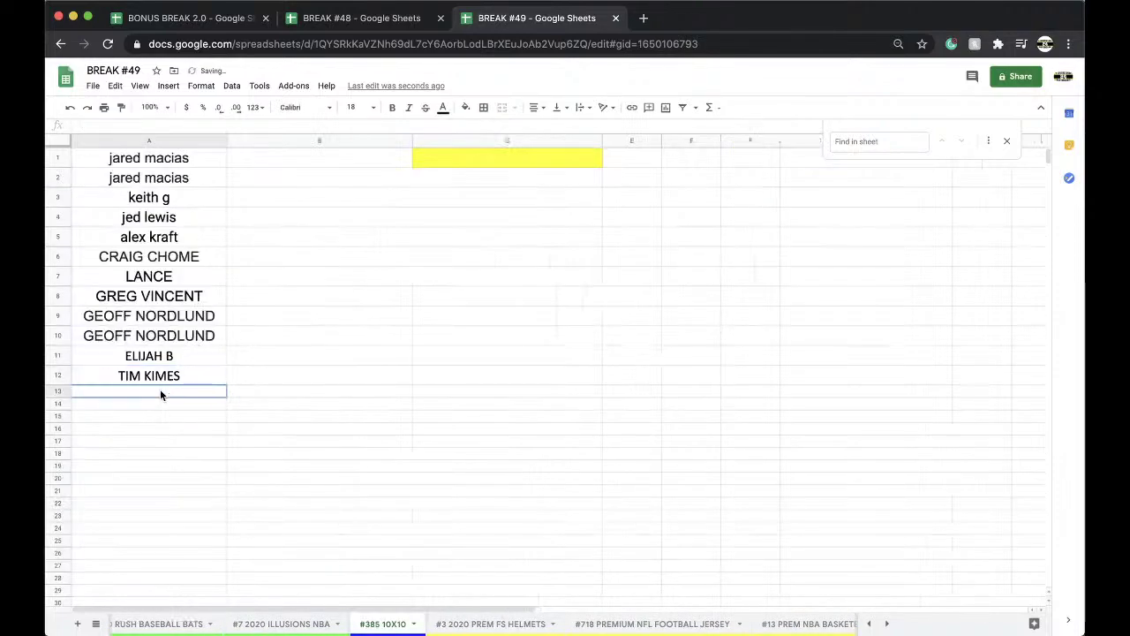
{"action": "type", "text": "NICK C"}
{"action": "left_click_drag", "start_coordinate": [319, 412], "coordinate": [318, 424]}
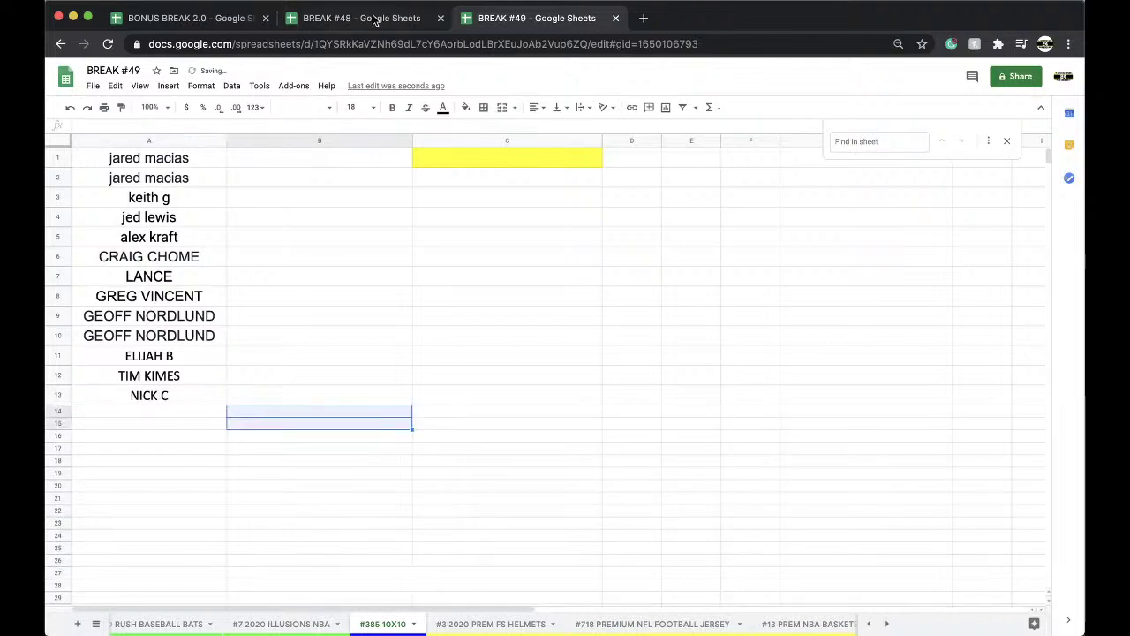
{"action": "left_click", "coordinate": [375, 19]}
{"action": "key", "text": "ctrl+f"}
Step: Change the found buyer's credit to $27.00 and clear a stray entry from a cell
{"action": "type", "text": "NICK C"}
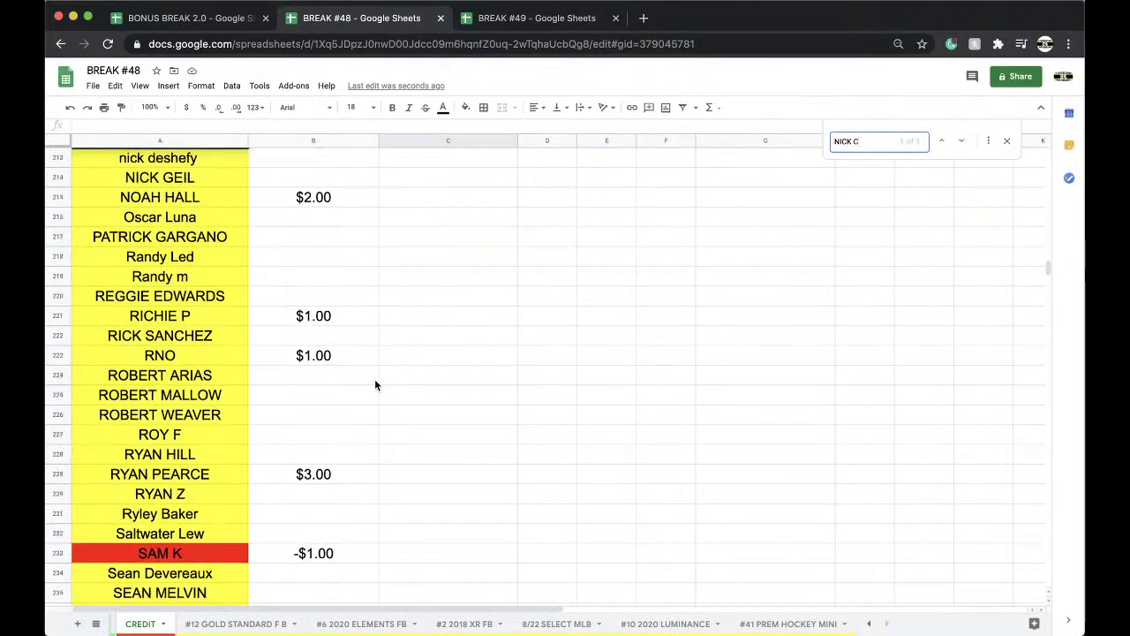
{"action": "left_click", "coordinate": [331, 239]}
{"action": "type", "text": "$27"}
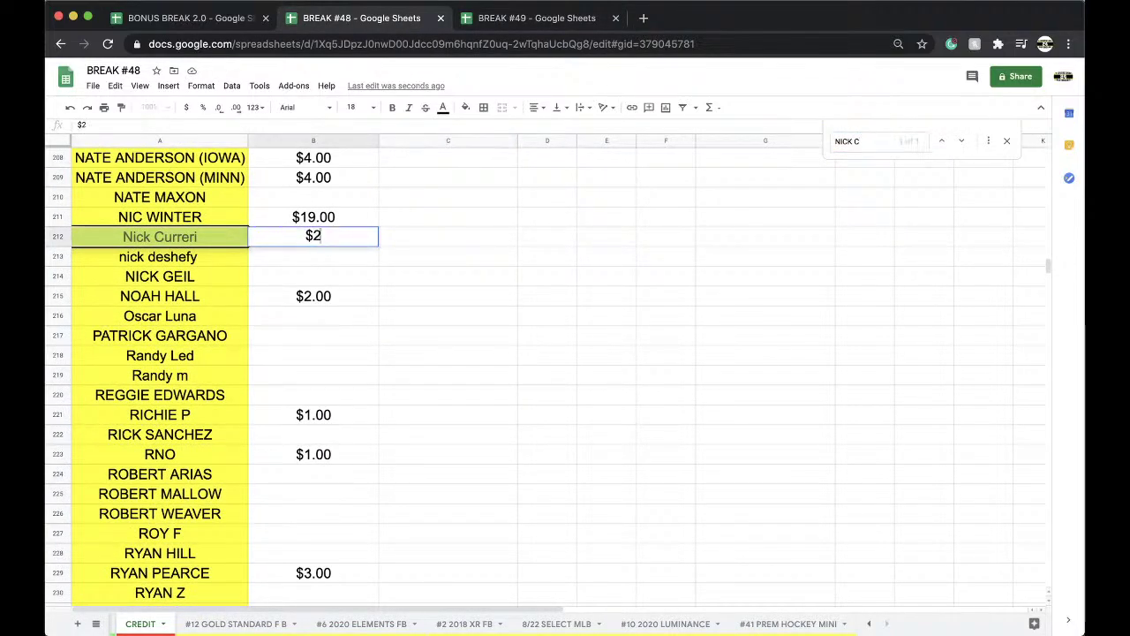
{"action": "left_click", "coordinate": [564, 397]}
{"action": "type", "text": "GER"}
{"action": "key", "text": "ctrl+f"}
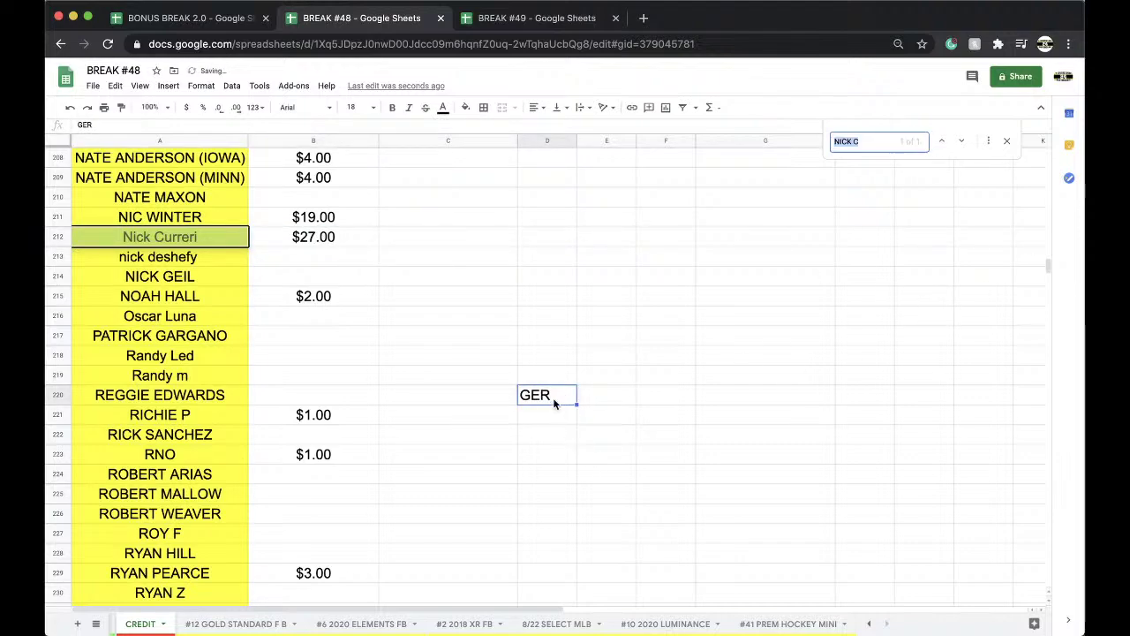
{"action": "left_click", "coordinate": [552, 397]}
{"action": "key", "text": "BackSpace"}
{"action": "key", "text": "BackSpace"}
{"action": "key", "text": "BackSpace"}
Step: Find another buyer and enter -$20.00 beside their balance in C107
{"action": "key", "text": "ctrl+f"}
{"action": "type", "text": "GREG"}
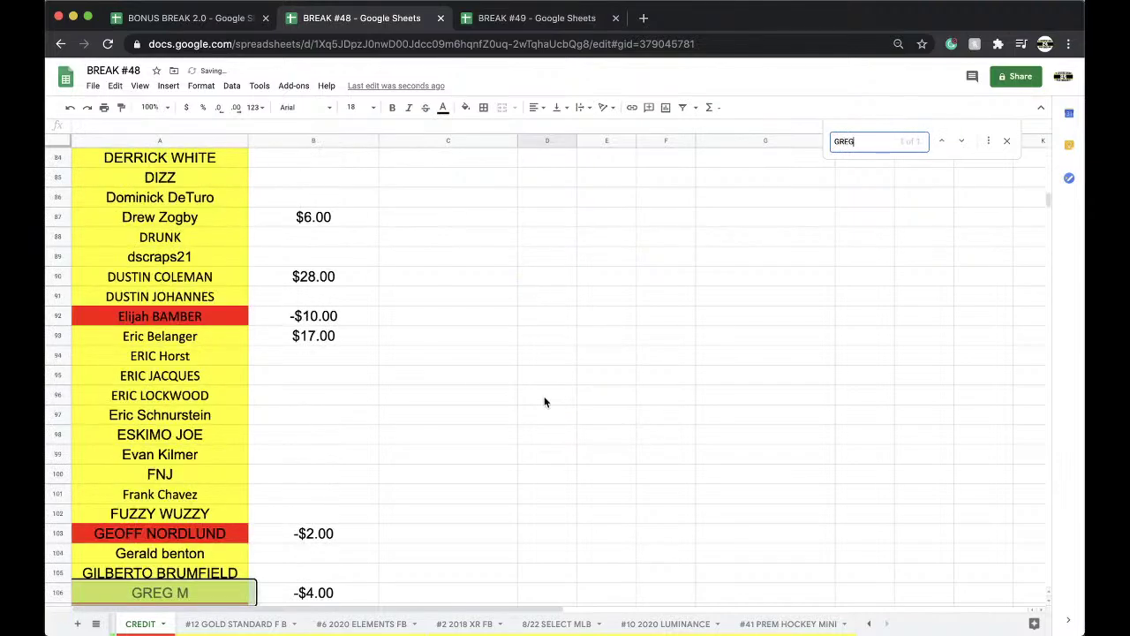
{"action": "scroll", "coordinate": [471, 380], "scroll_direction": "up", "scroll_amount": 1}
{"action": "scroll", "coordinate": [469, 376], "scroll_direction": "down", "scroll_amount": 5}
{"action": "left_click", "coordinate": [393, 541]}
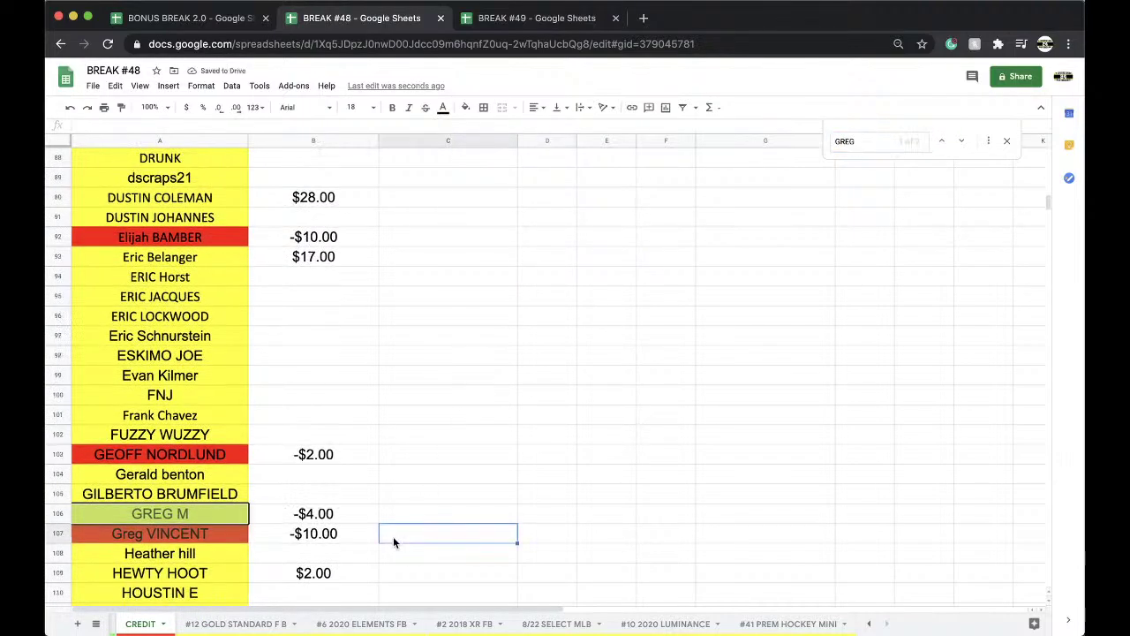
{"action": "type", "text": "-$20"}
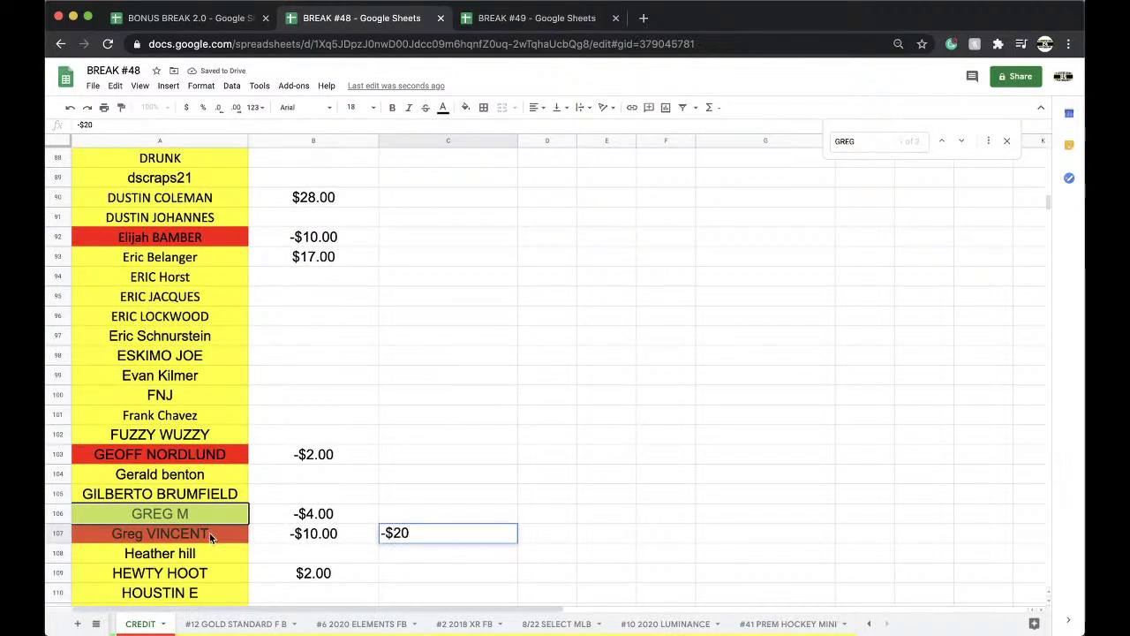
{"action": "key", "text": "Return"}
{"action": "left_click", "coordinate": [537, 18]}
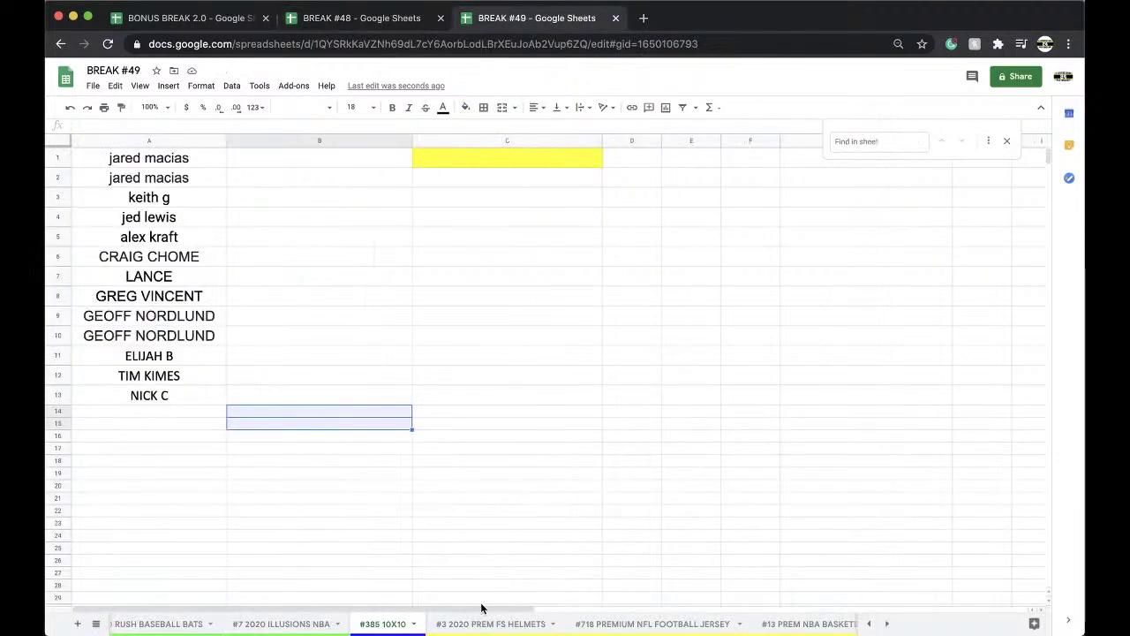
Step: Go through the sheet tabs to the #51 ARCHIVES MLB sheet
{"action": "left_click", "coordinate": [476, 623]}
{"action": "left_click", "coordinate": [578, 623]}
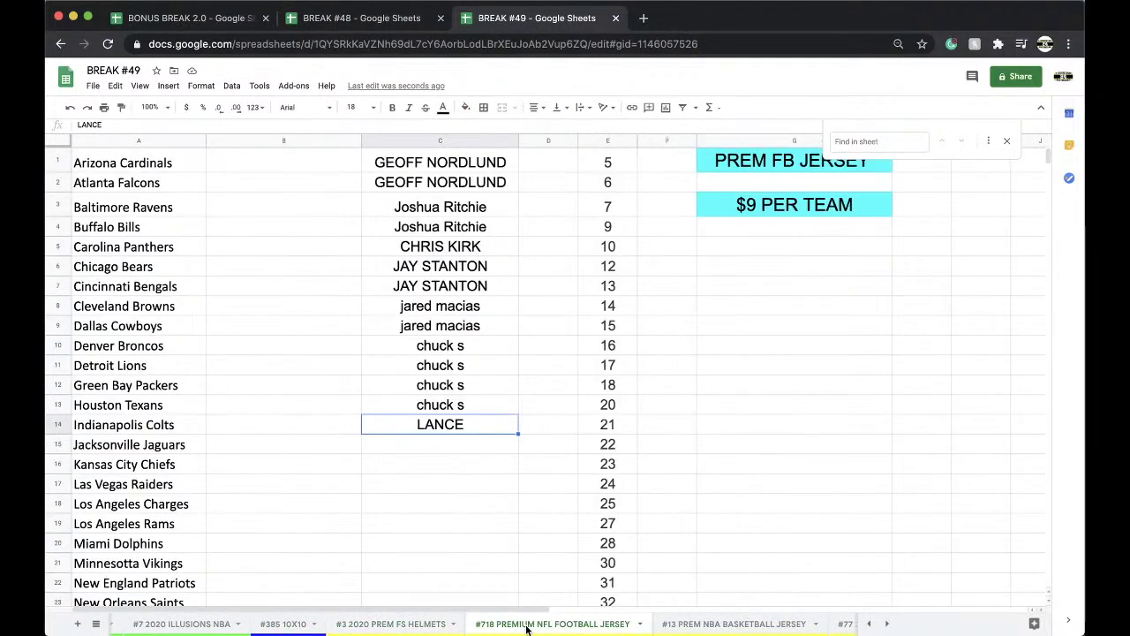
{"action": "left_click", "coordinate": [574, 626]}
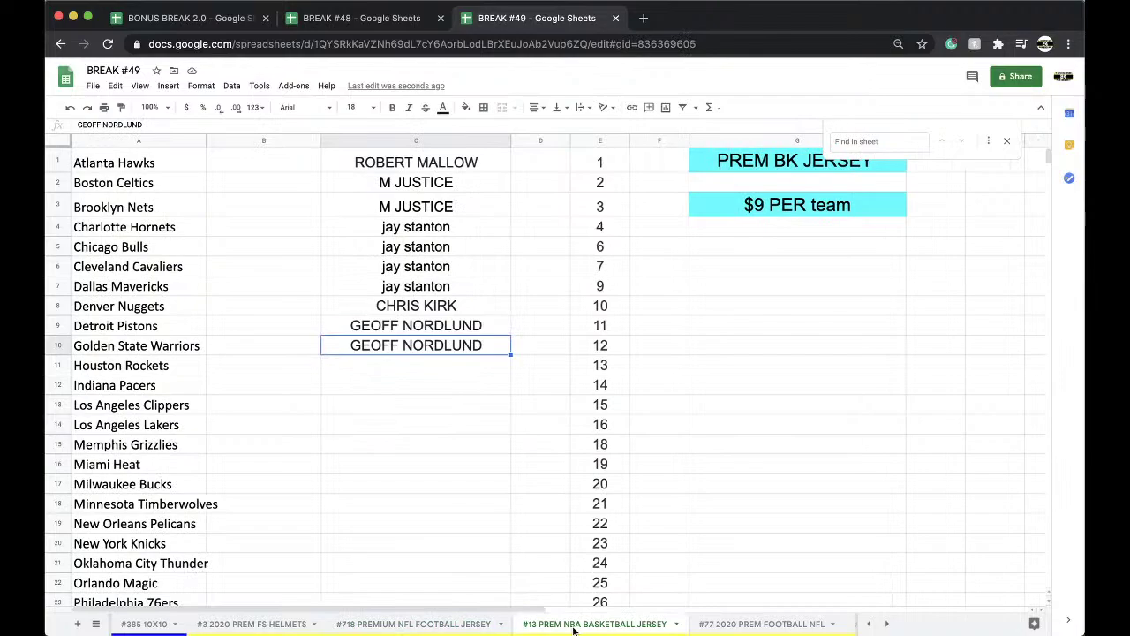
{"action": "left_click", "coordinate": [616, 626]}
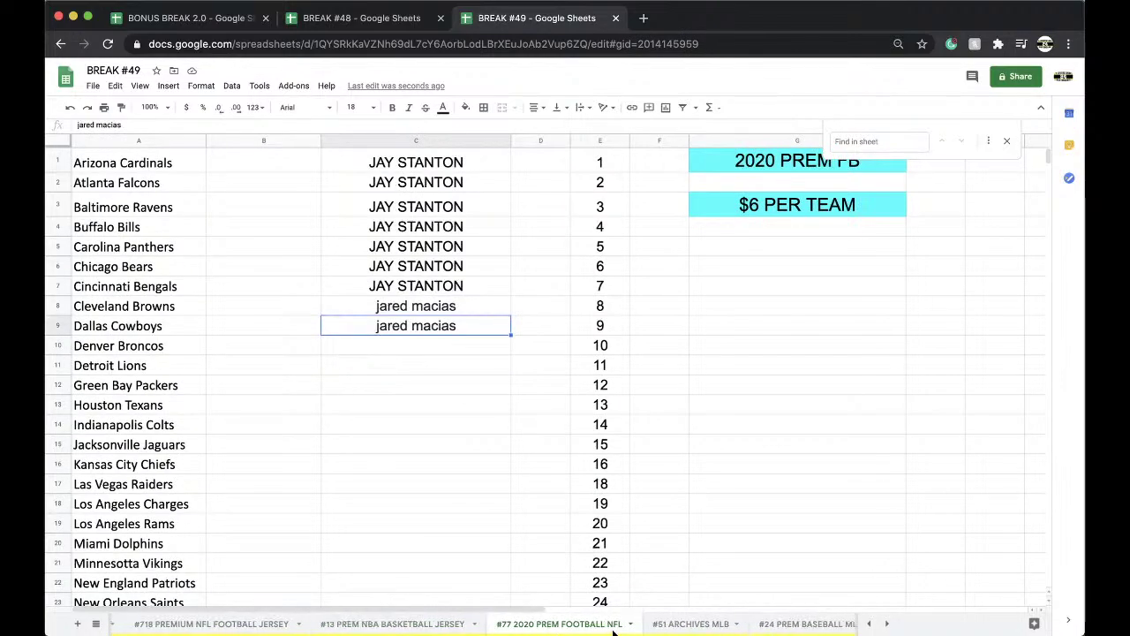
{"action": "left_click", "coordinate": [530, 629]}
Step: Paste the buyer's name as values only into the Cincinnati Reds and Cleveland Indians slots
{"action": "left_click", "coordinate": [467, 285]}
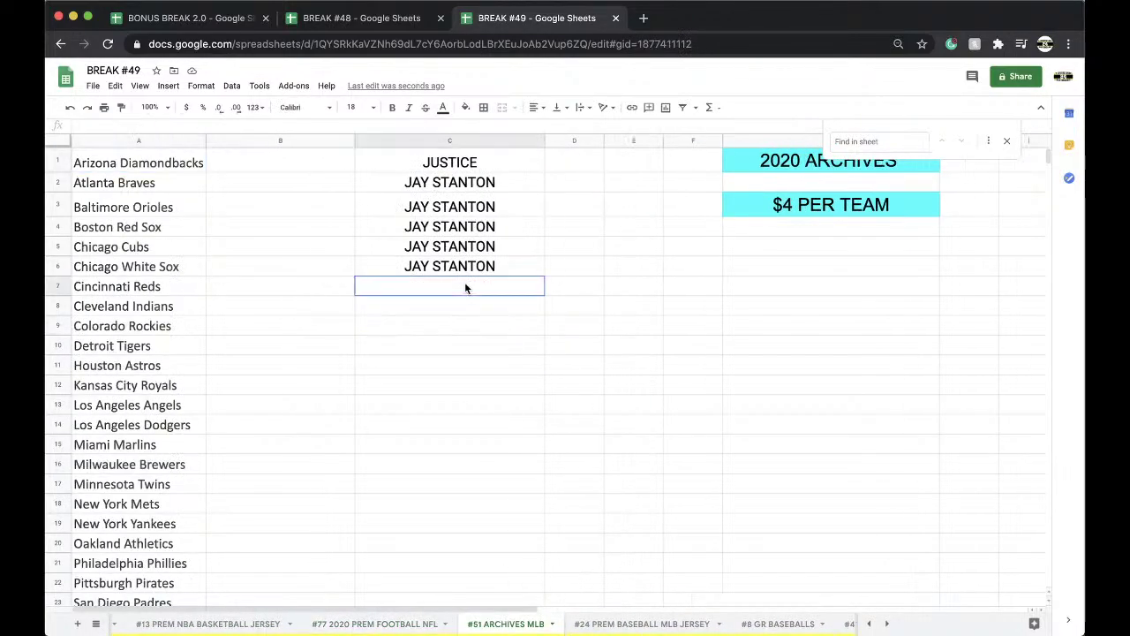
{"action": "left_click", "coordinate": [557, 308]}
{"action": "left_click", "coordinate": [598, 327]}
{"action": "key", "text": "Down"}
{"action": "key", "text": "Down"}
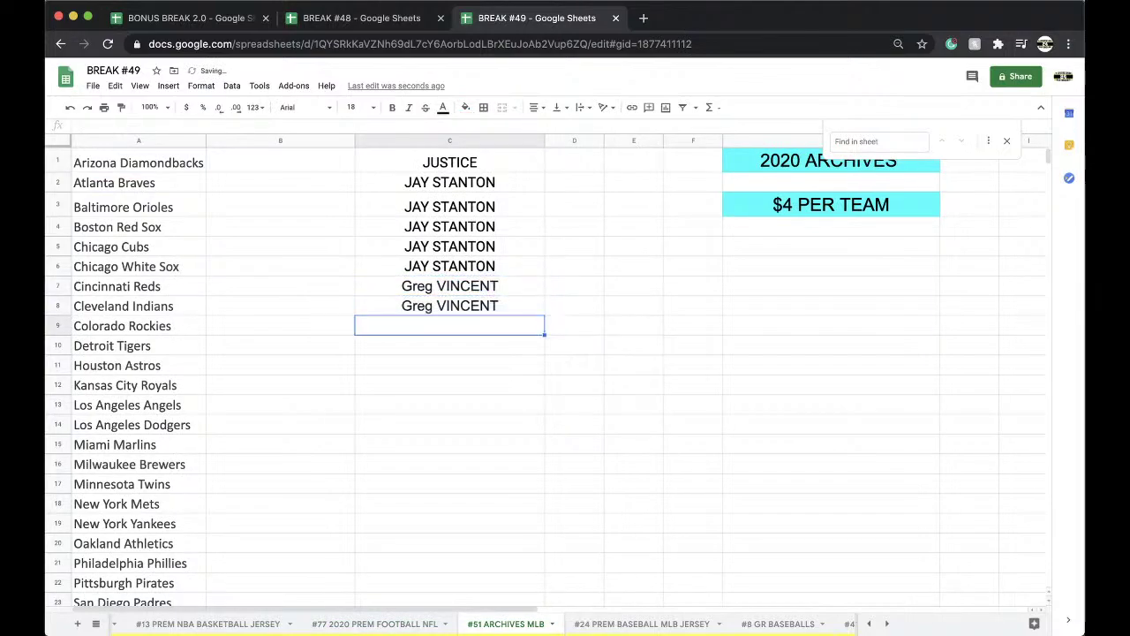
{"action": "key", "text": "ctrl+v"}
{"action": "key", "text": "Down"}
{"action": "key", "text": "ctrl+v"}
{"action": "key", "text": "Down"}
{"action": "left_click", "coordinate": [398, 19]}
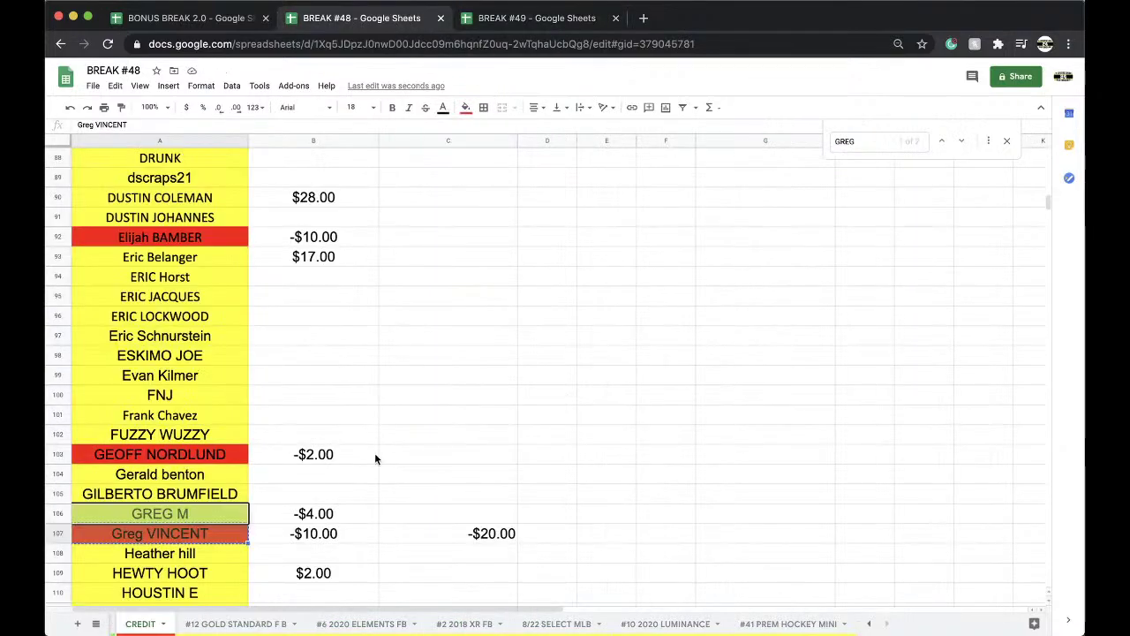
Step: Show the #12 GOLD STANDARD F B sheet, check BONUS BREAK 2.0, and return to BREAK #48
{"action": "left_click", "coordinate": [251, 625]}
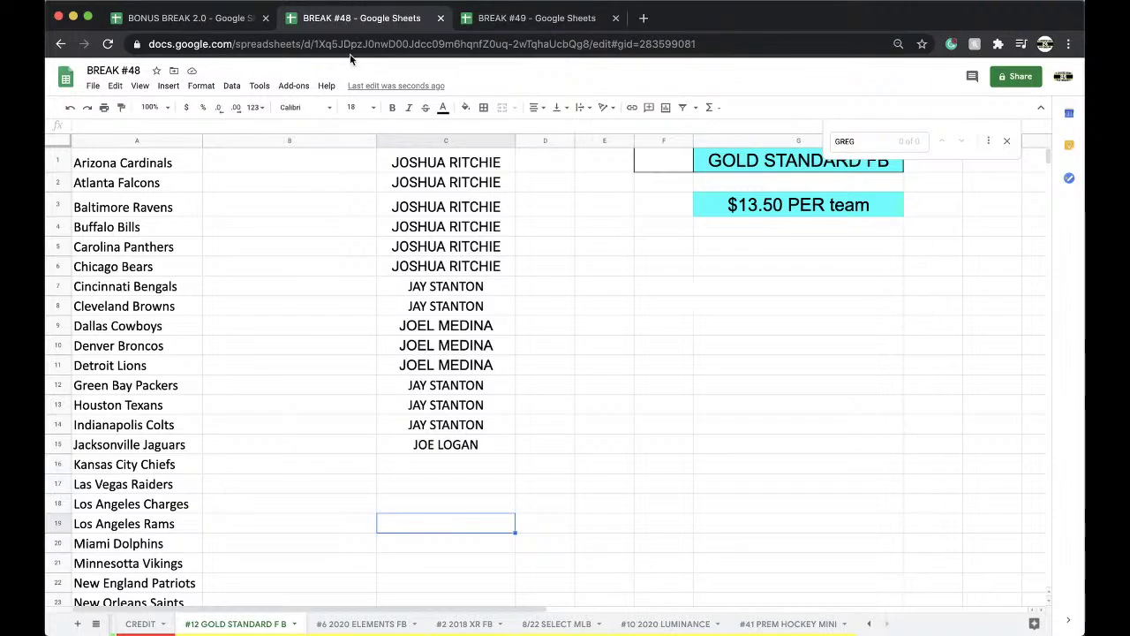
{"action": "left_click", "coordinate": [226, 19]}
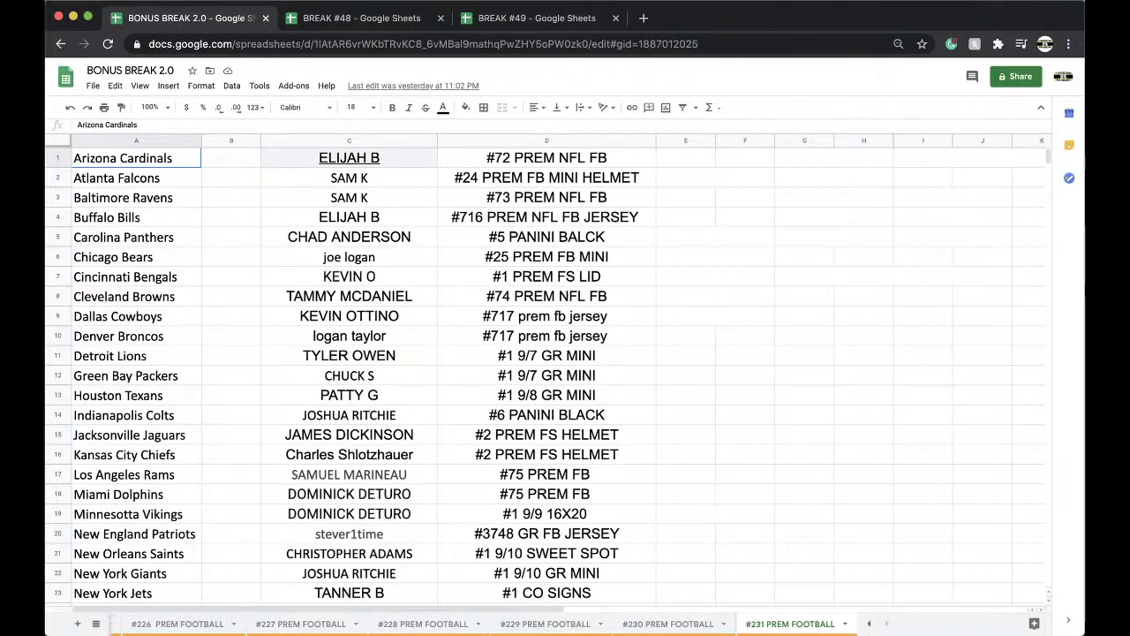
{"action": "left_click", "coordinate": [338, 20]}
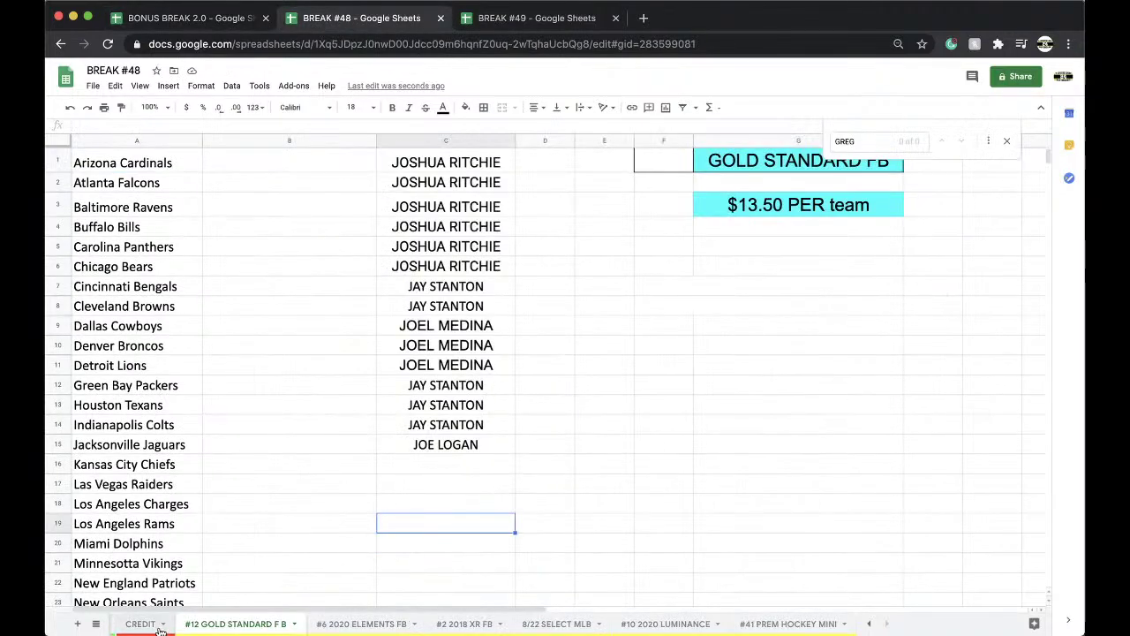
Step: On the CREDIT sheet, change a buyer's -$2.00 balance to $15 and fill their name yellow
{"action": "left_click", "coordinate": [139, 623]}
{"action": "key", "text": "super+f"}
{"action": "type", "text": "G"}
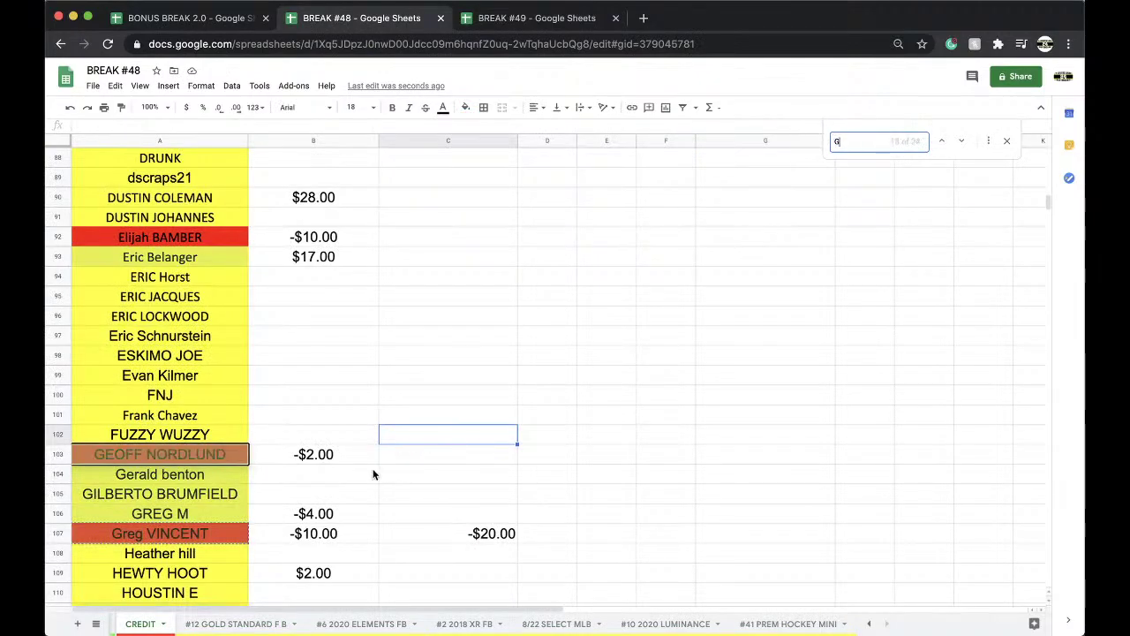
{"action": "left_click", "coordinate": [340, 457]}
{"action": "type", "text": "$15"}
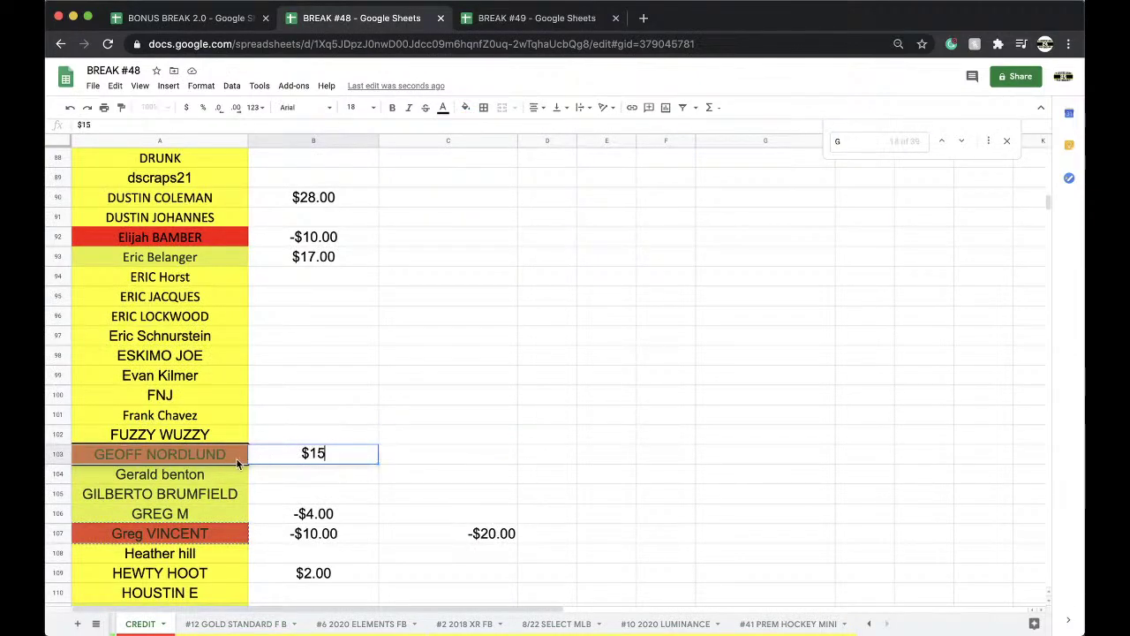
{"action": "left_click", "coordinate": [212, 459]}
{"action": "left_click", "coordinate": [466, 107]}
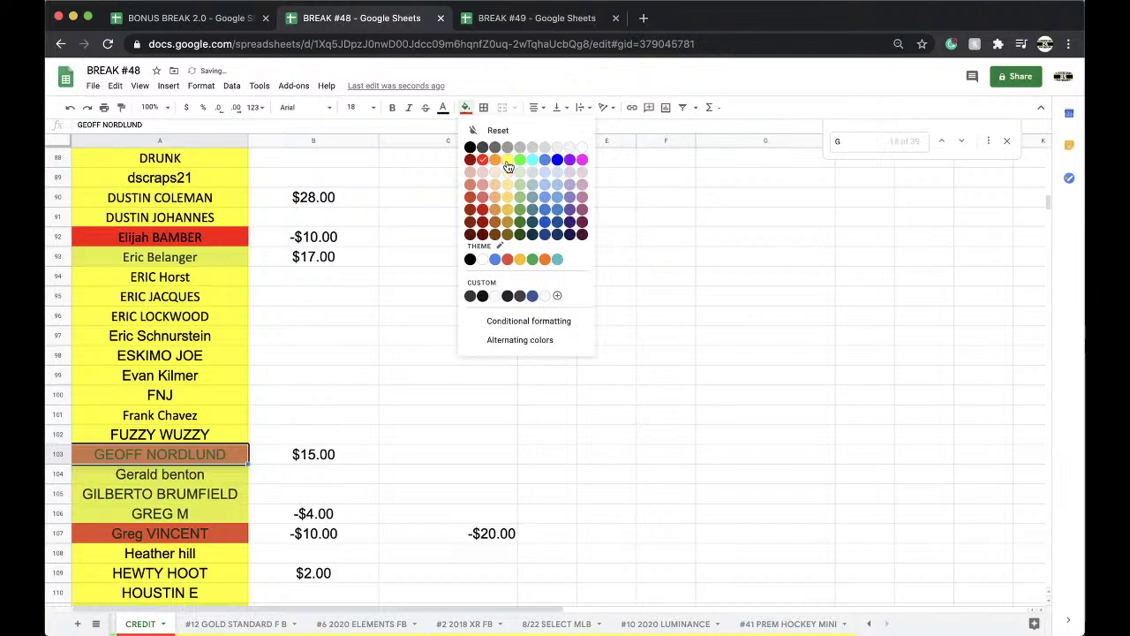
{"action": "left_click", "coordinate": [507, 166]}
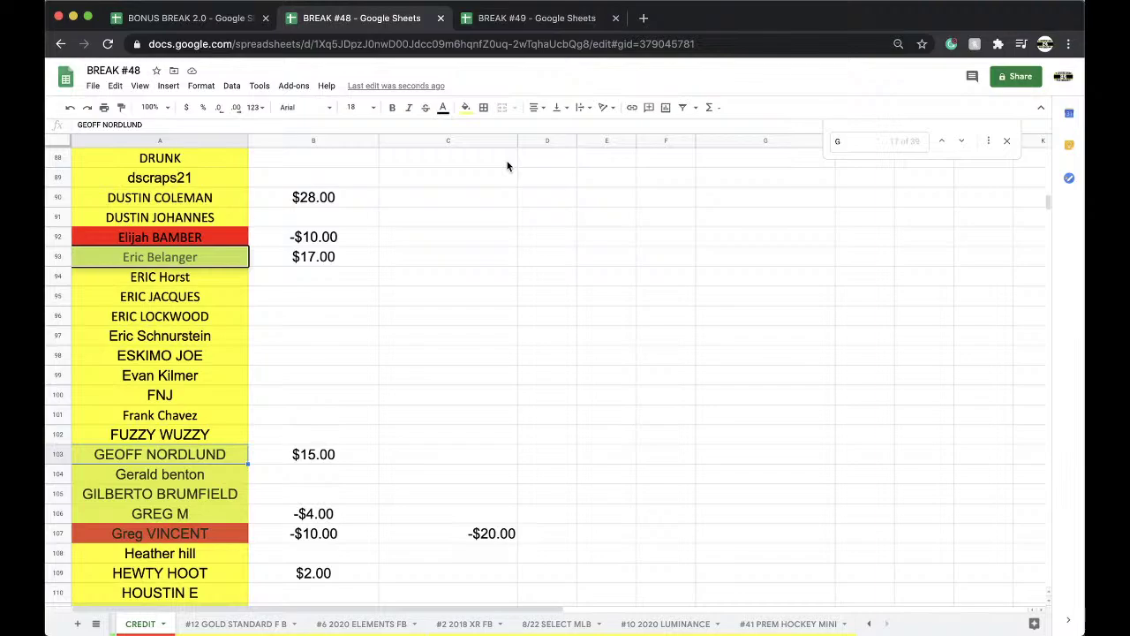
{"action": "left_click", "coordinate": [559, 278]}
Step: Find a second buyer, clear their -$28.00 balance and fill their name yellow
{"action": "key", "text": "super+f"}
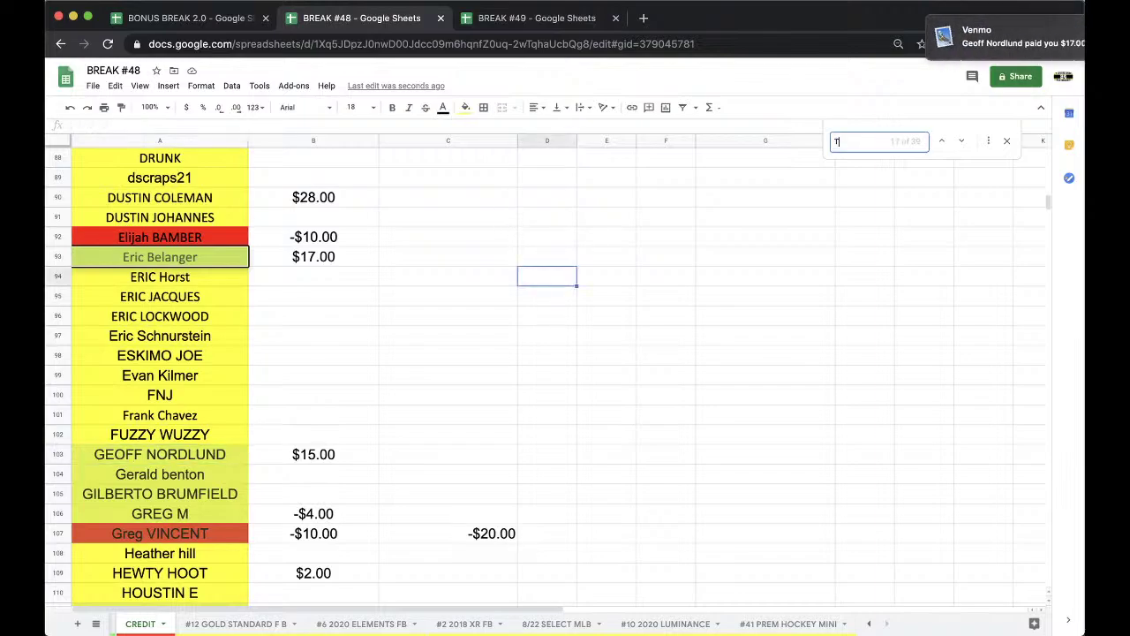
{"action": "type", "text": "TIM K"}
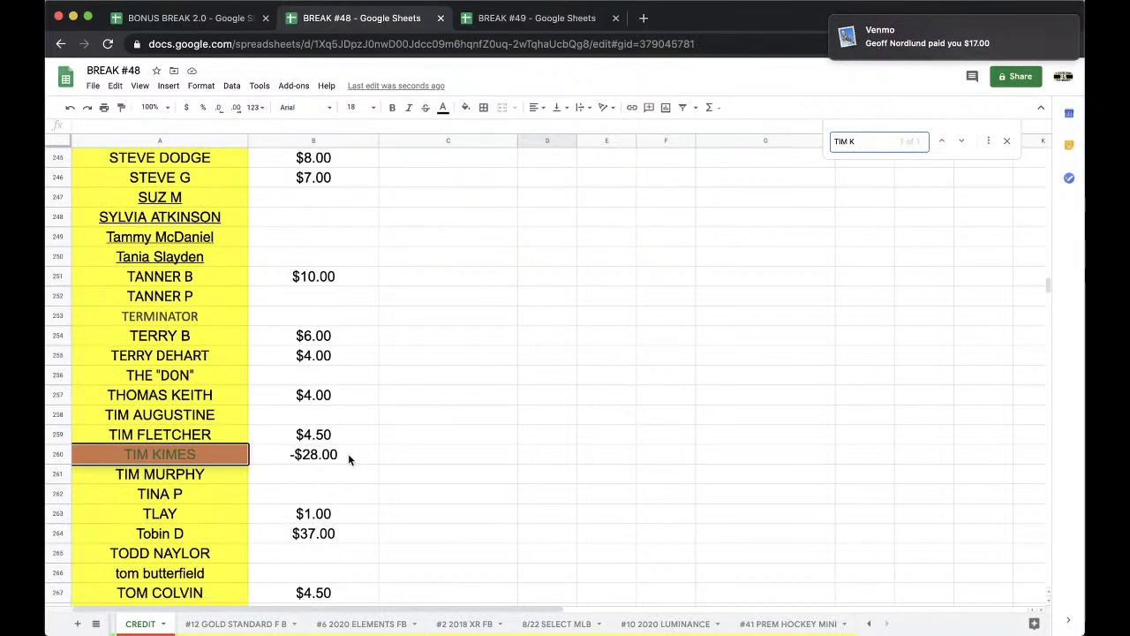
{"action": "left_click", "coordinate": [348, 453]}
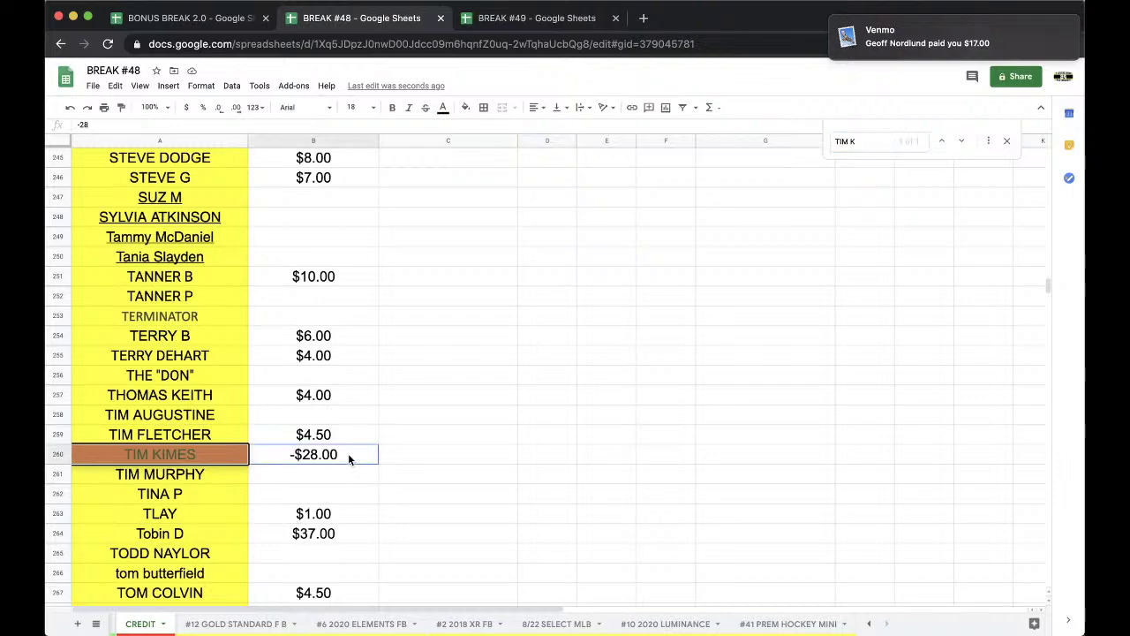
{"action": "key", "text": "Delete"}
{"action": "key", "text": "Left"}
{"action": "left_click", "coordinate": [466, 115]}
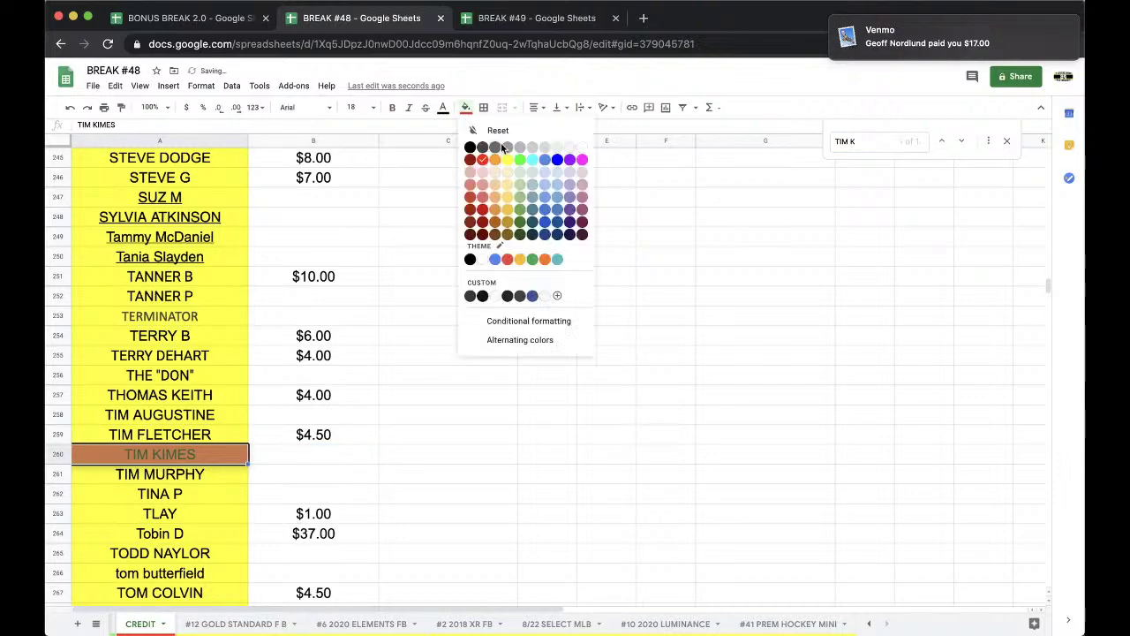
{"action": "left_click", "coordinate": [510, 168]}
{"action": "left_click", "coordinate": [516, 371]}
Step: Find a third buyer, clear their -$10.00 balance and fill their name yellow
{"action": "key", "text": "super+f"}
{"action": "type", "text": "FLIJ"}
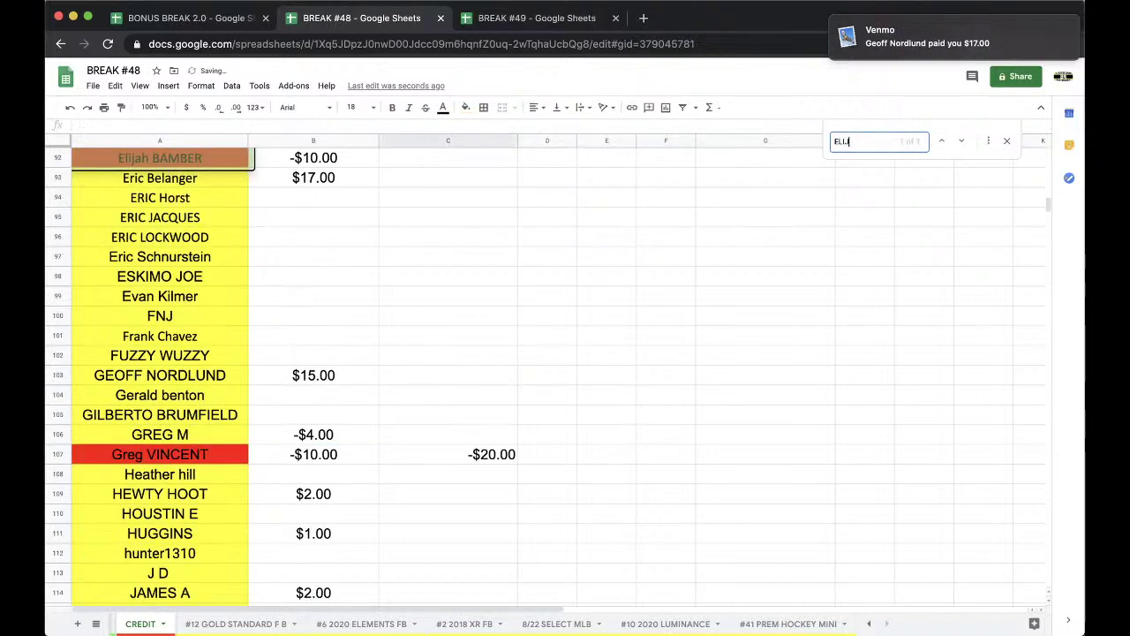
{"action": "left_click", "coordinate": [338, 161]}
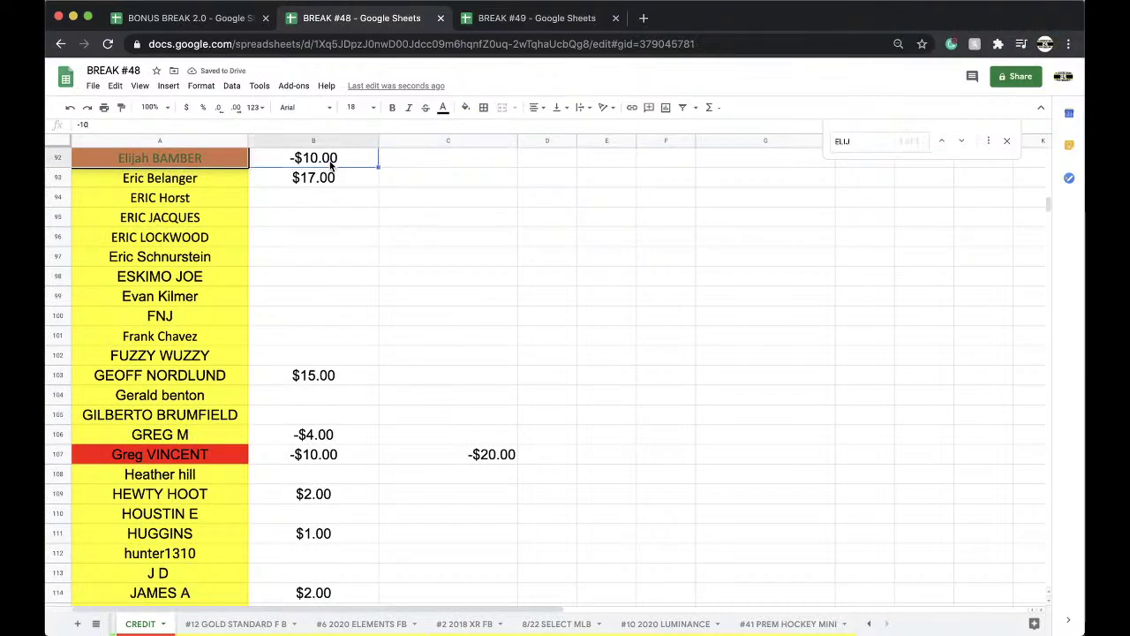
{"action": "key", "text": "Delete"}
{"action": "key", "text": "Left"}
{"action": "left_click", "coordinate": [465, 110]}
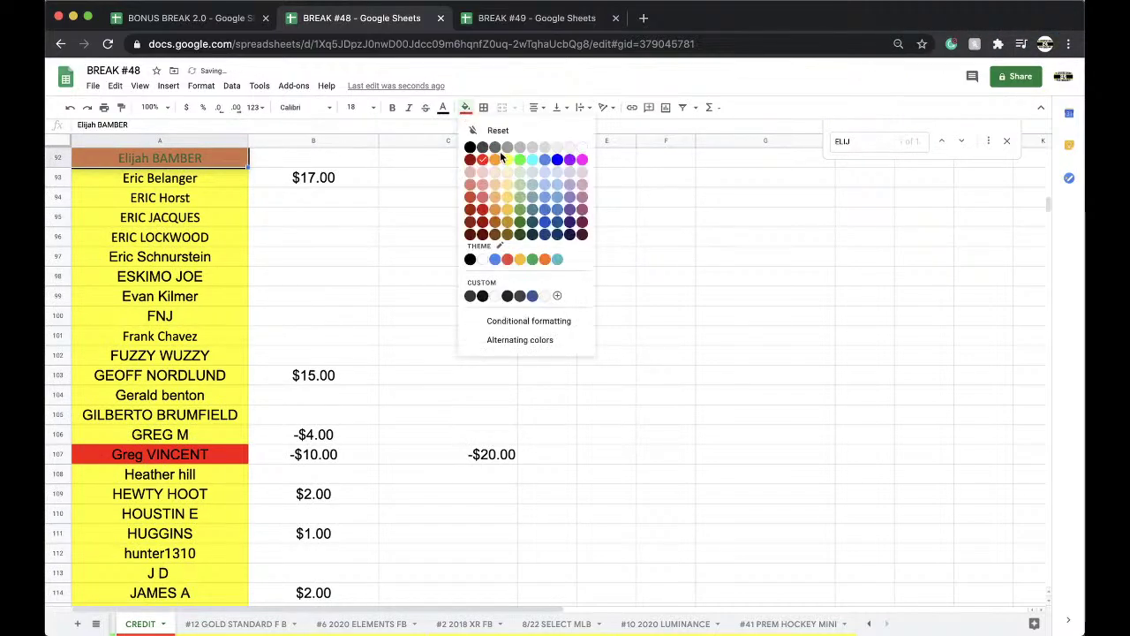
{"action": "left_click", "coordinate": [507, 159]}
{"action": "left_click", "coordinate": [466, 334]}
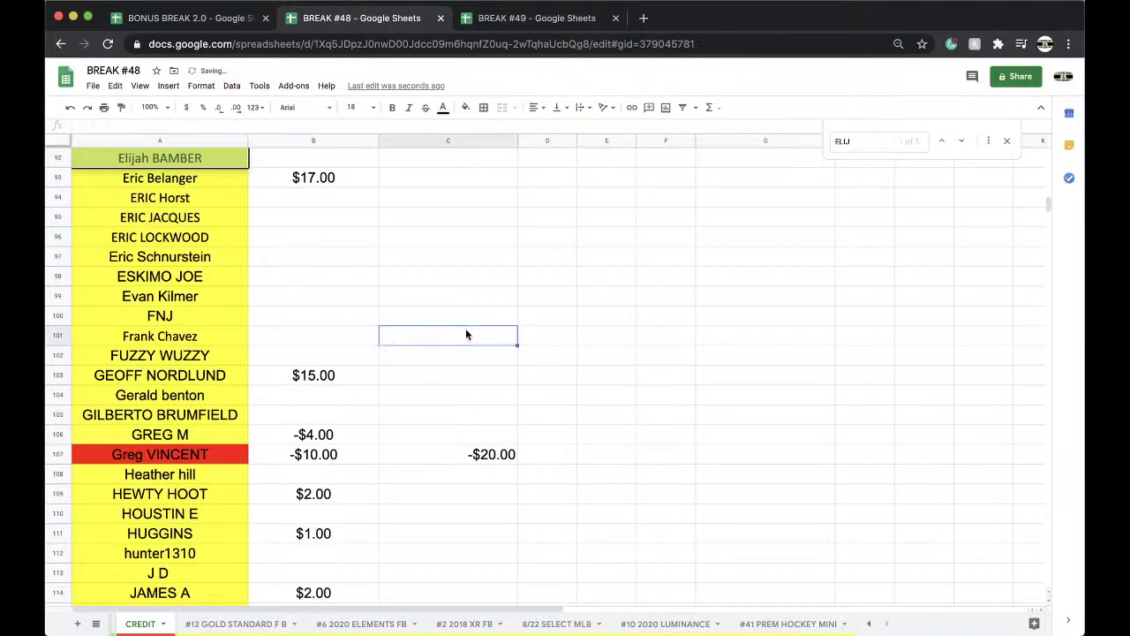
Step: Search the credit list for two more buyers, then clear the search and return to BREAK #49
{"action": "key", "text": "super+f"}
{"action": "type", "text": "P"}
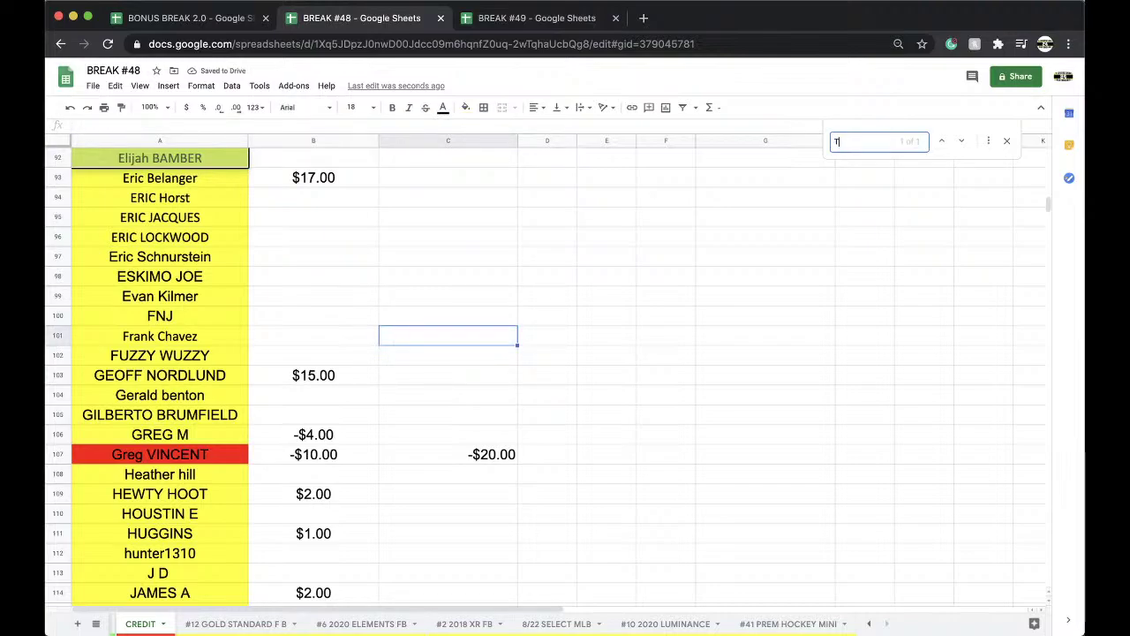
{"action": "type", "text": "ATT"}
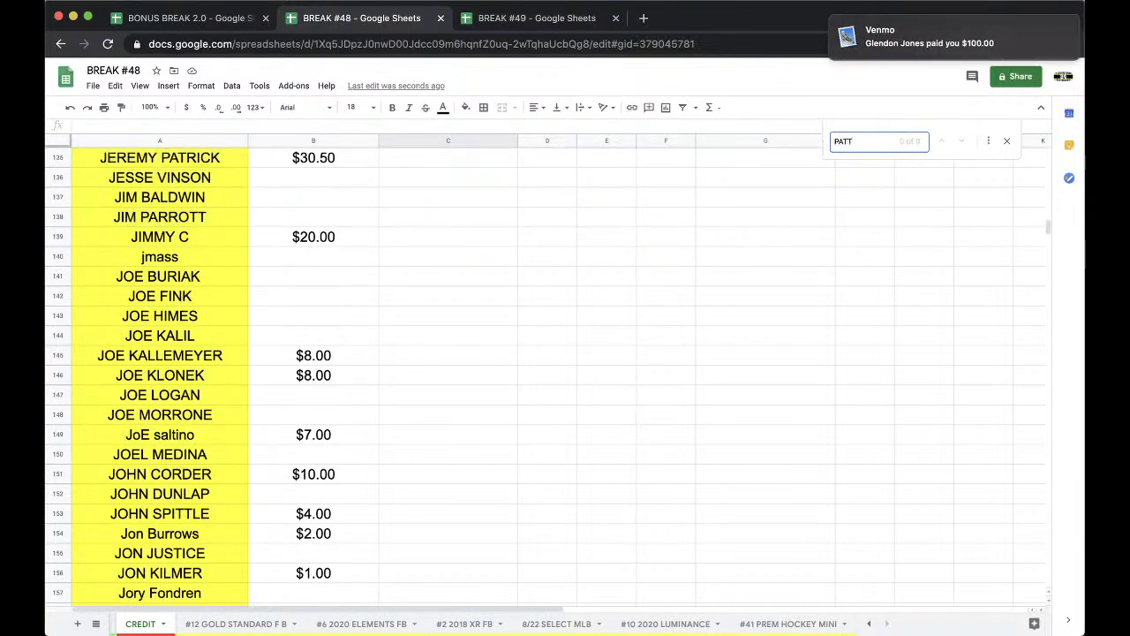
{"action": "key", "text": "super+a"}
{"action": "key", "text": "BackSpace"}
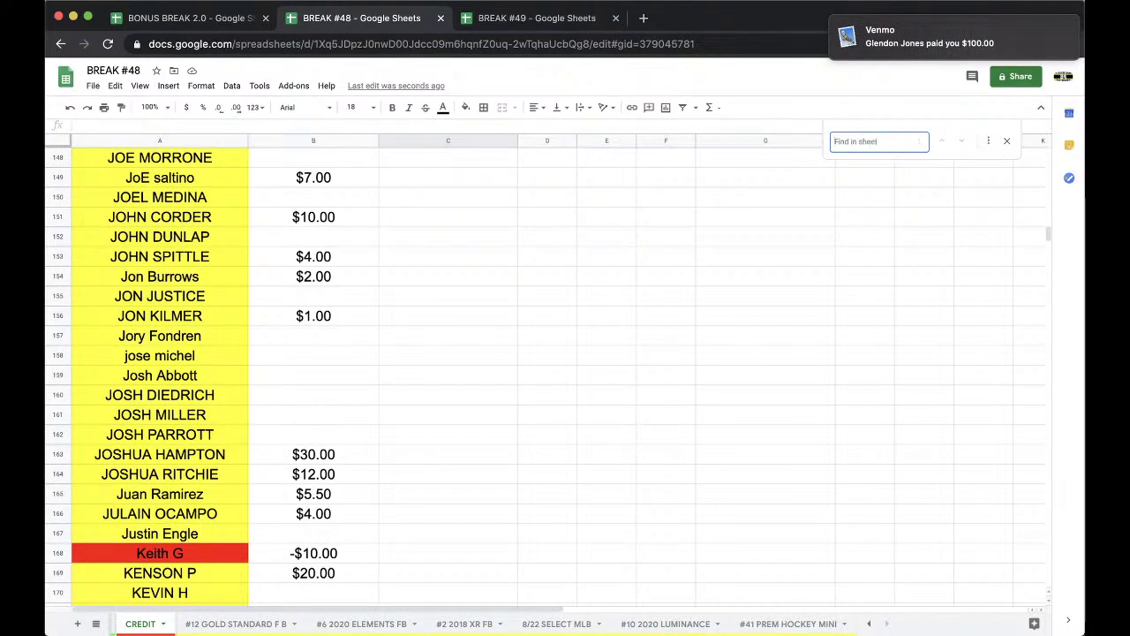
{"action": "type", "text": "GARG"}
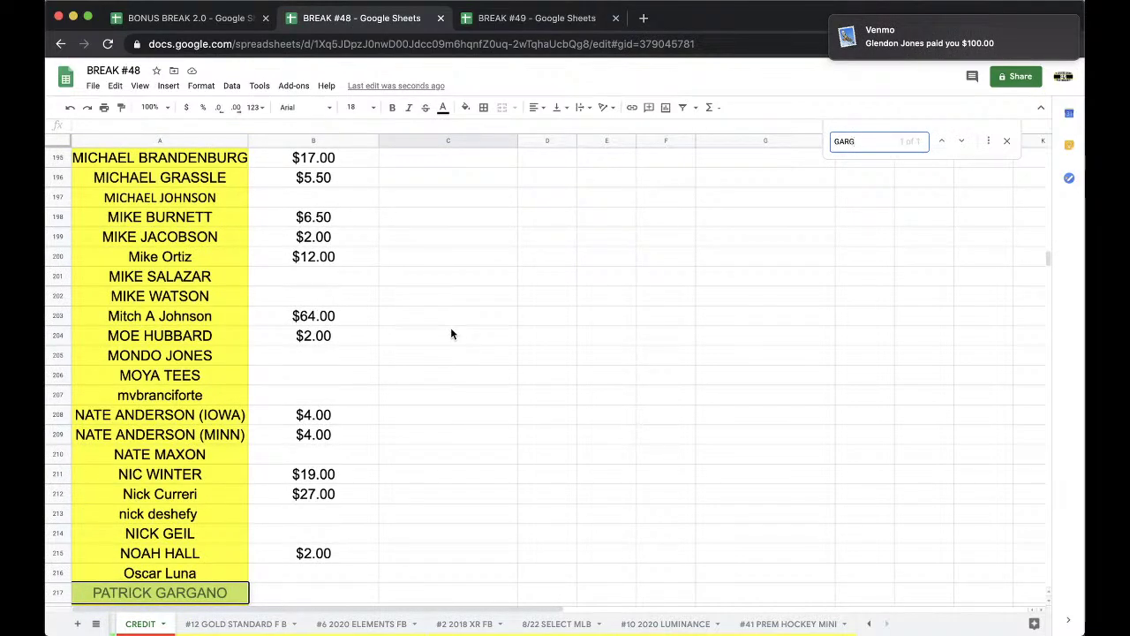
{"action": "key", "text": "super+a"}
{"action": "key", "text": "BackSpace"}
{"action": "left_click", "coordinate": [437, 398]}
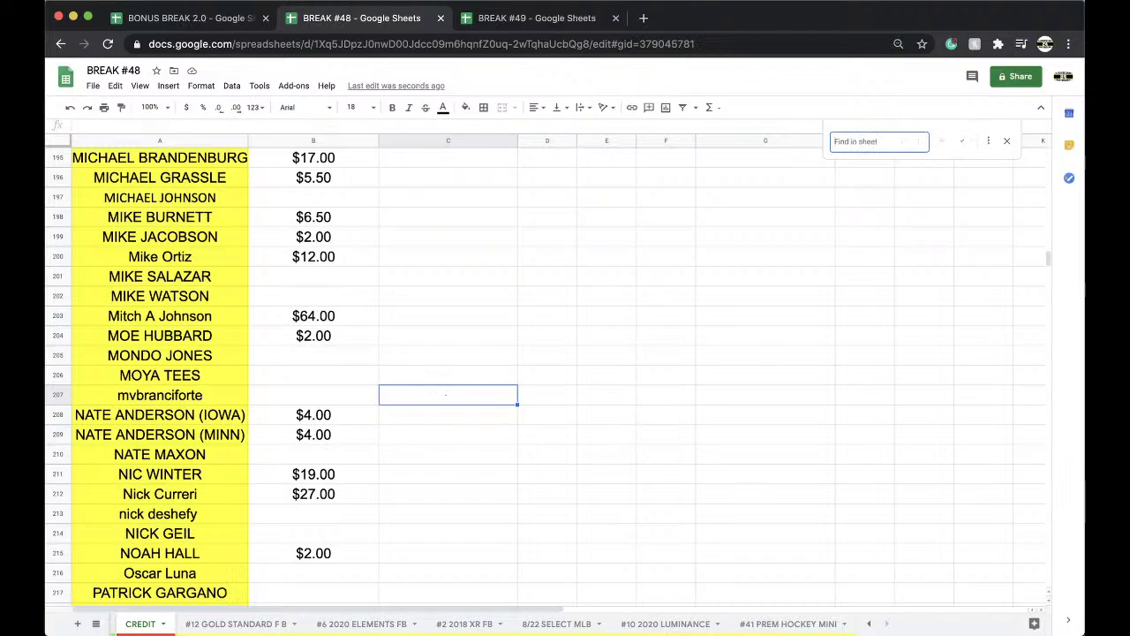
{"action": "left_click", "coordinate": [521, 17]}
{"action": "scroll", "coordinate": [188, 624], "scroll_direction": "left", "scroll_amount": 5}
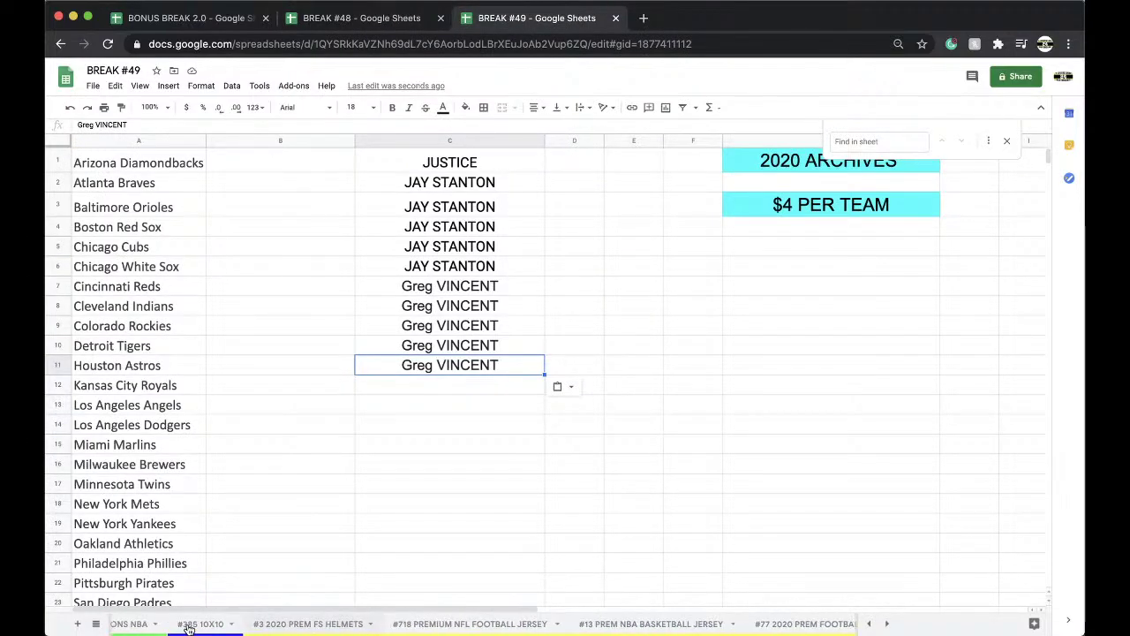
Step: Type the next buyer's name into A14 of #385 10X10 and copy it
{"action": "left_click", "coordinate": [188, 624]}
{"action": "left_click", "coordinate": [184, 408]}
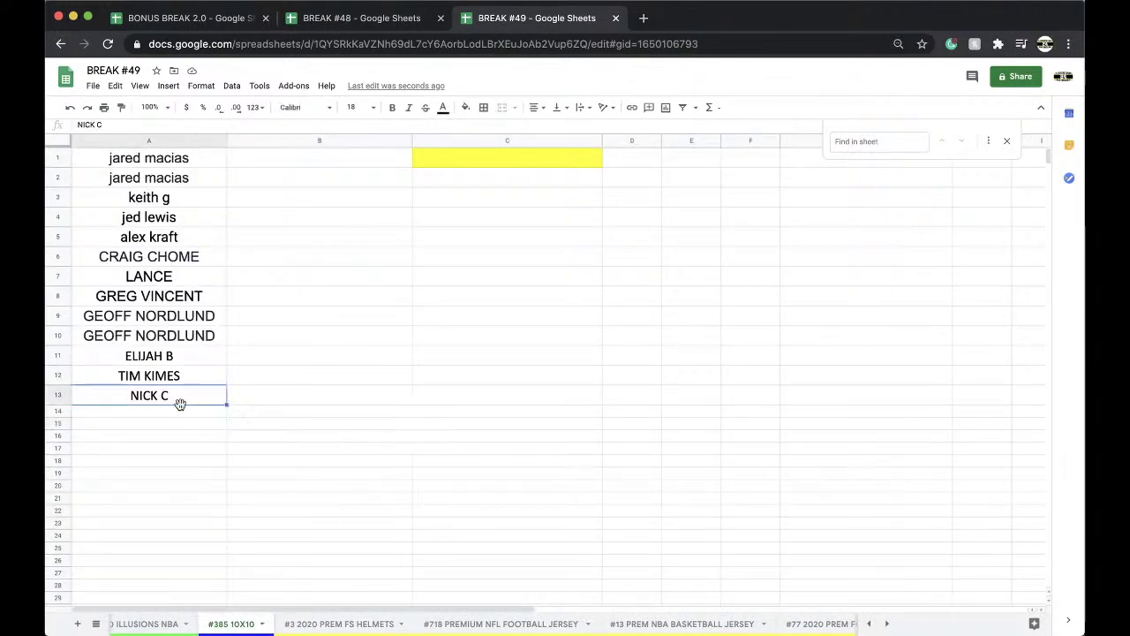
{"action": "type", "text": "PATTY G"}
{"action": "left_click", "coordinate": [242, 468]}
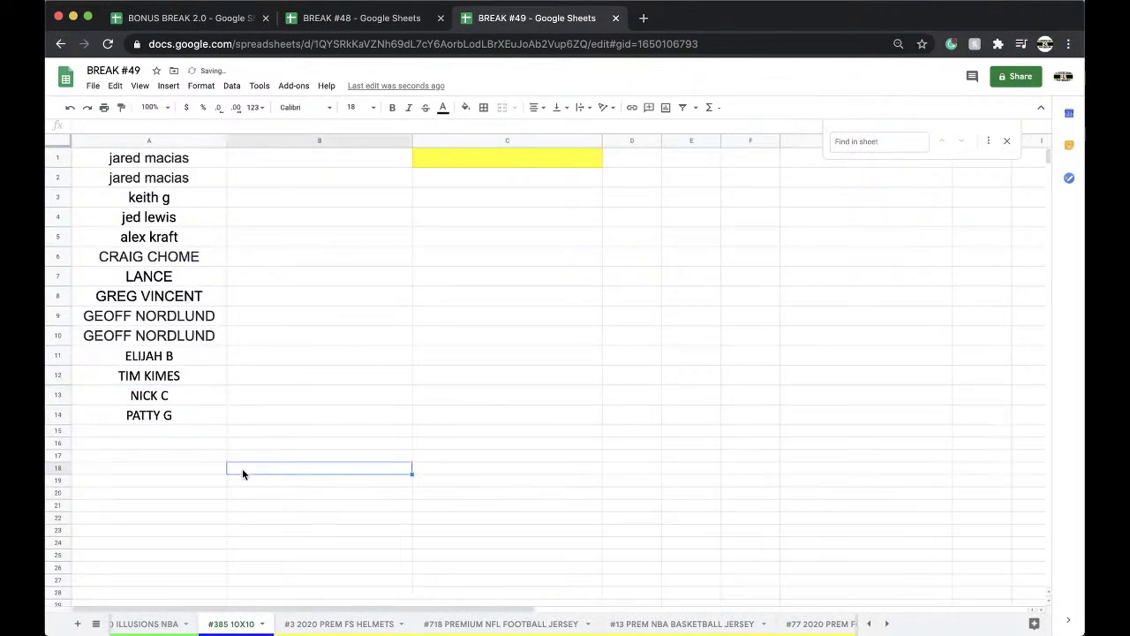
{"action": "left_click", "coordinate": [148, 415]}
{"action": "key", "text": "cmd+c"}
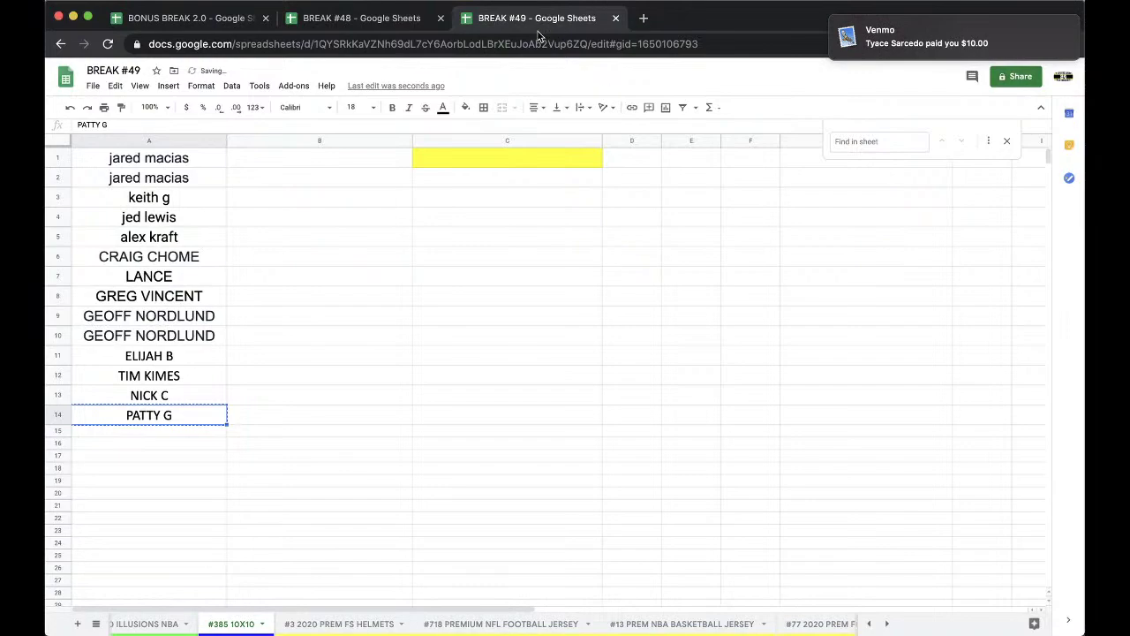
{"action": "left_click", "coordinate": [371, 18]}
{"action": "left_click", "coordinate": [509, 27]}
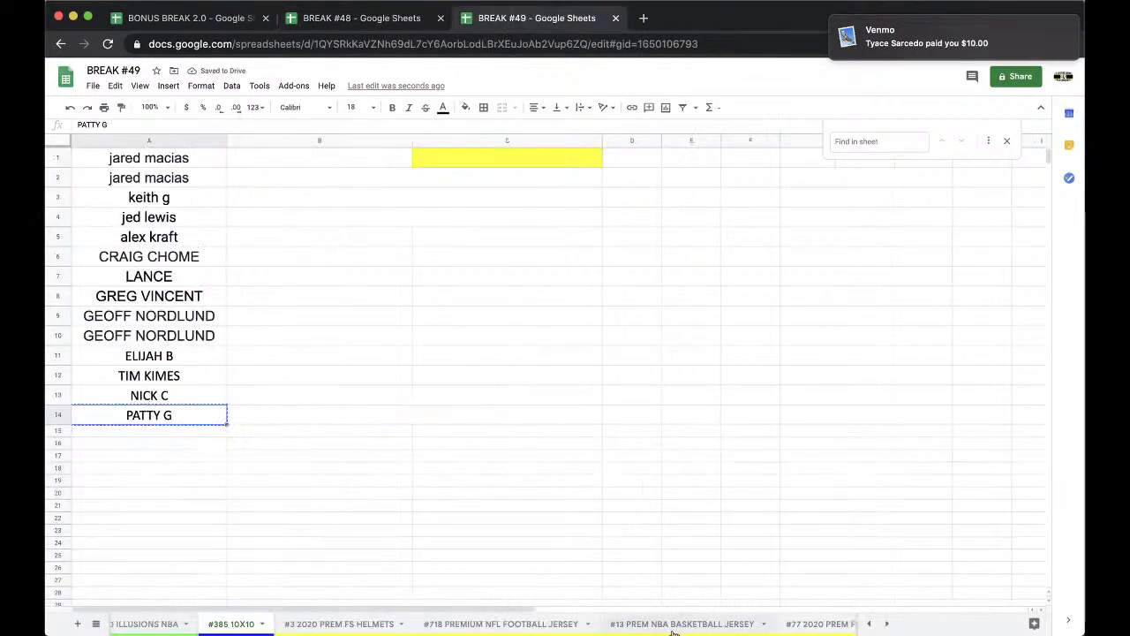
{"action": "scroll", "coordinate": [673, 624], "scroll_direction": "right", "scroll_amount": 10}
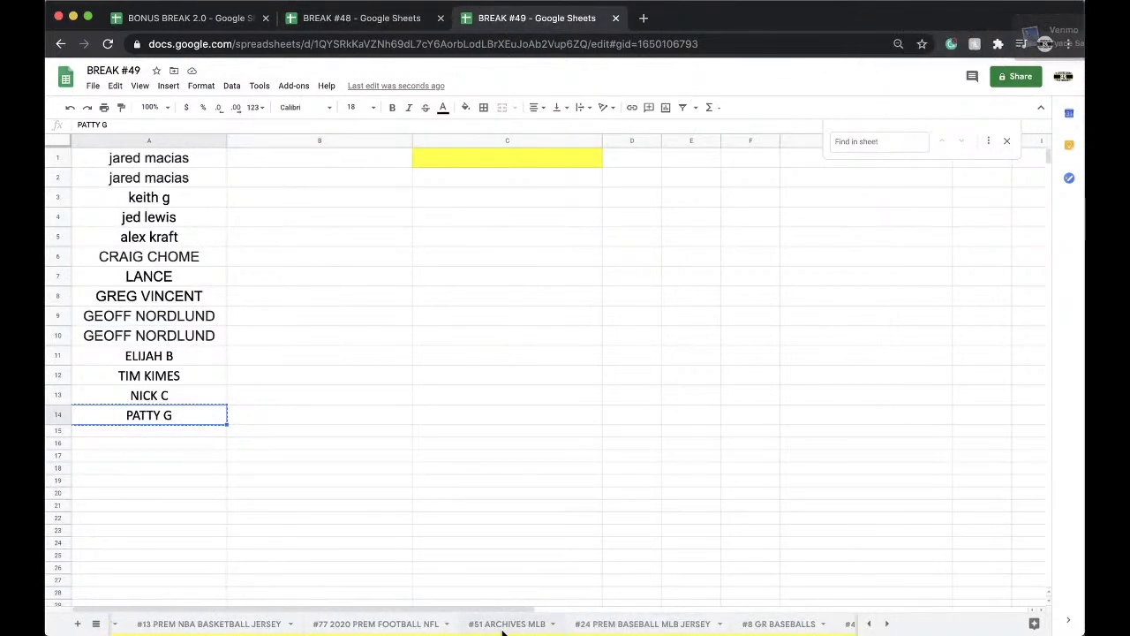
Step: Paste the buyer's name into the Baltimore Orioles slot C3 on #41 GOLD RUSH BASEBALL BATS
{"action": "scroll", "coordinate": [502, 623], "scroll_direction": "right", "scroll_amount": 10}
{"action": "left_click", "coordinate": [619, 623]}
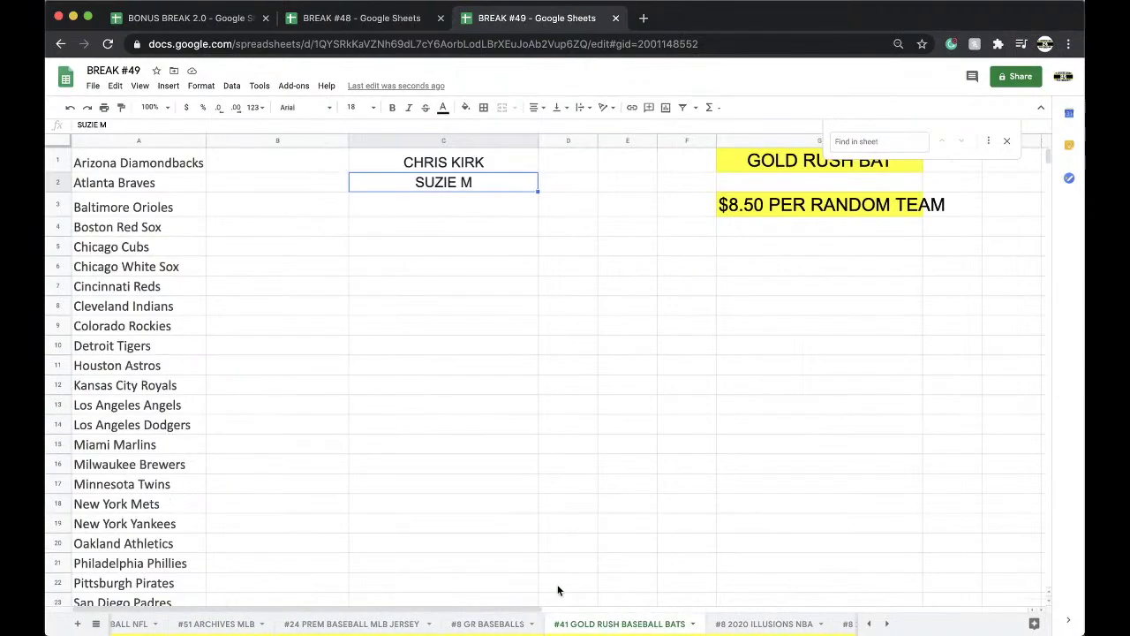
{"action": "left_click", "coordinate": [393, 212]}
{"action": "key", "text": "super+v"}
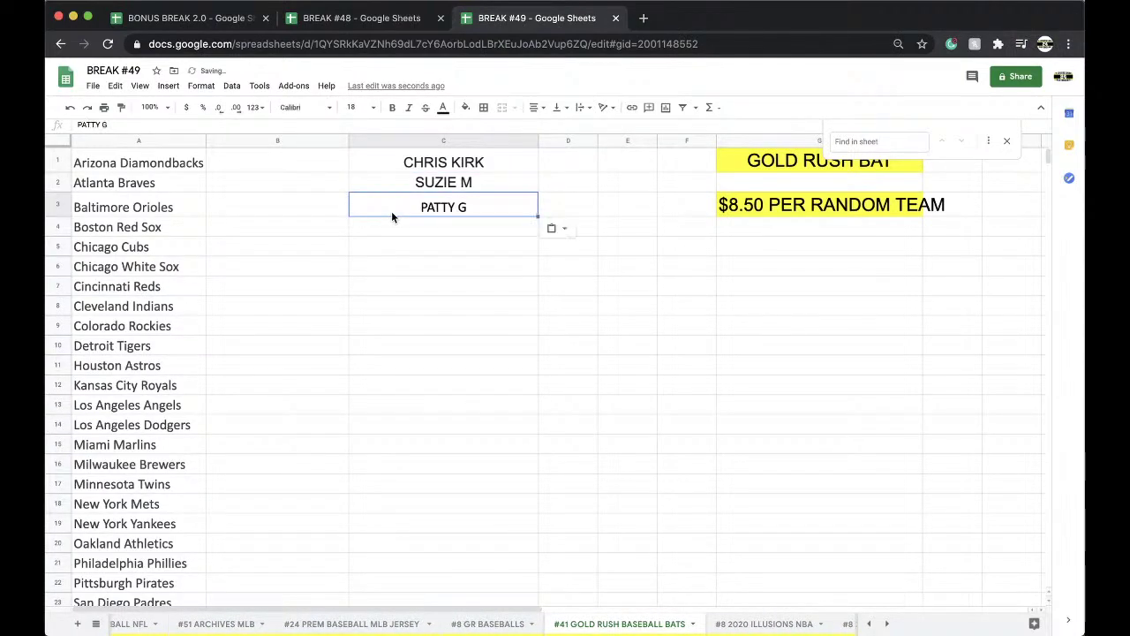
Step: Reset the yellow fill on C2:C3 in the #1 9/16 GR MINI sheet
{"action": "scroll", "coordinate": [648, 627], "scroll_direction": "right", "scroll_amount": 10}
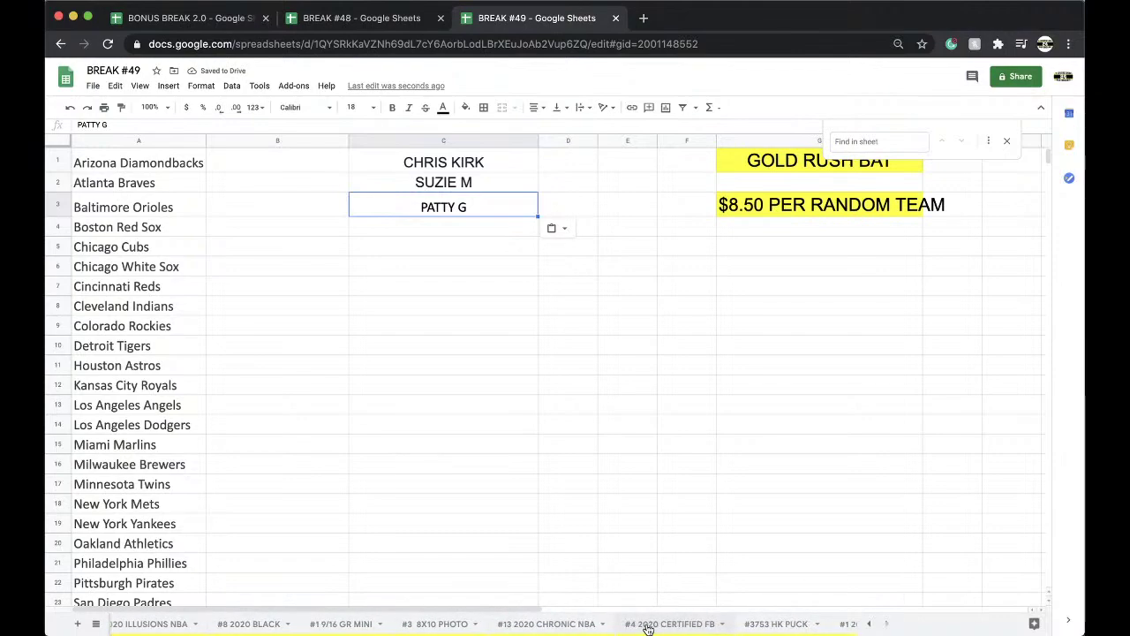
{"action": "scroll", "coordinate": [648, 627], "scroll_direction": "right", "scroll_amount": 3}
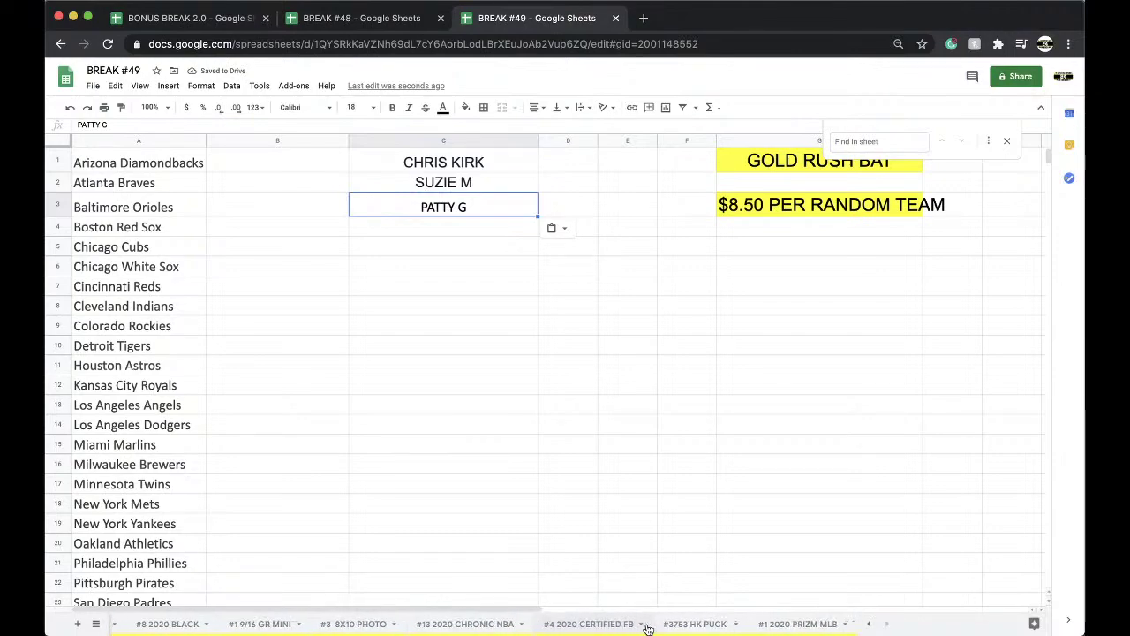
{"action": "scroll", "coordinate": [427, 630], "scroll_direction": "left", "scroll_amount": 5}
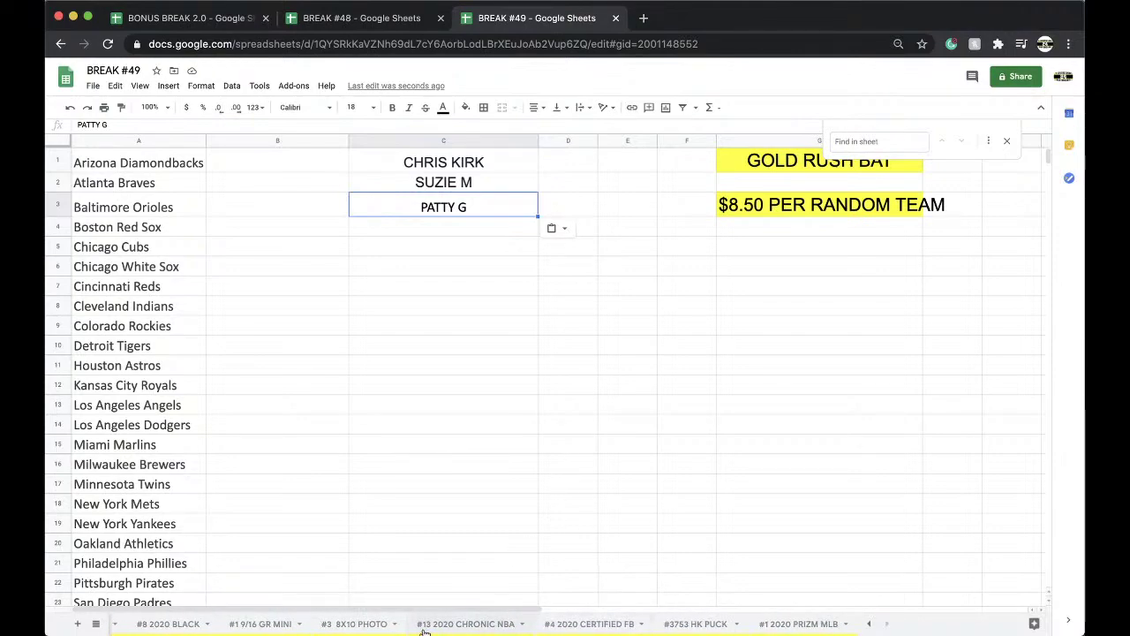
{"action": "left_click", "coordinate": [371, 629]}
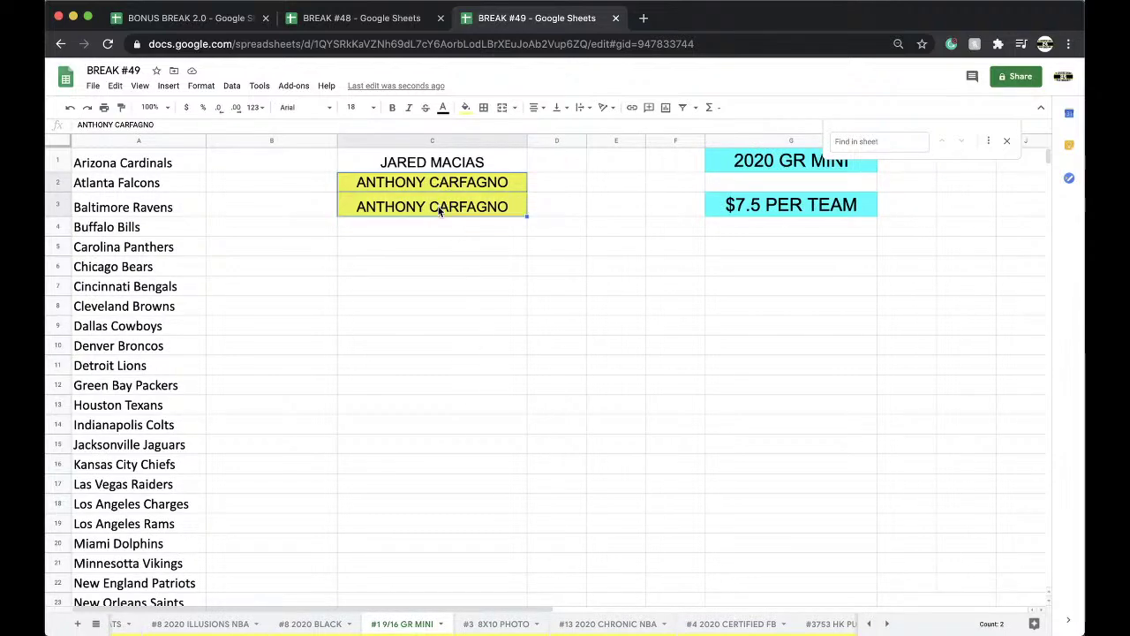
{"action": "left_click", "coordinate": [466, 107]}
{"action": "left_click", "coordinate": [474, 125]}
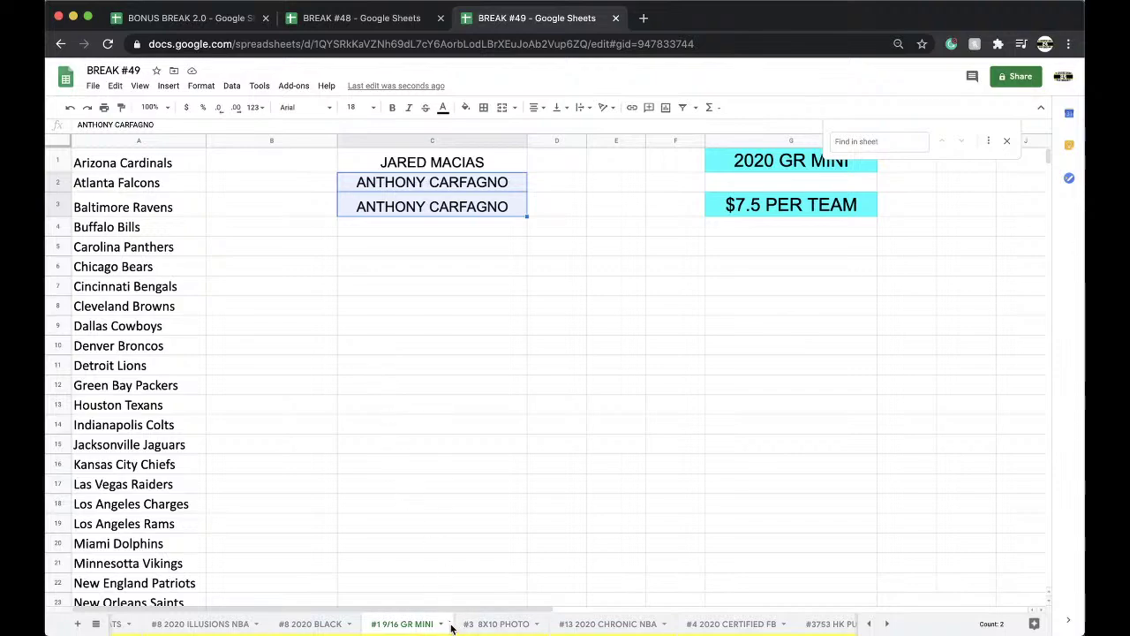
{"action": "scroll", "coordinate": [453, 625], "scroll_direction": "right", "scroll_amount": 10}
{"action": "scroll", "coordinate": [453, 625], "scroll_direction": "left", "scroll_amount": 10}
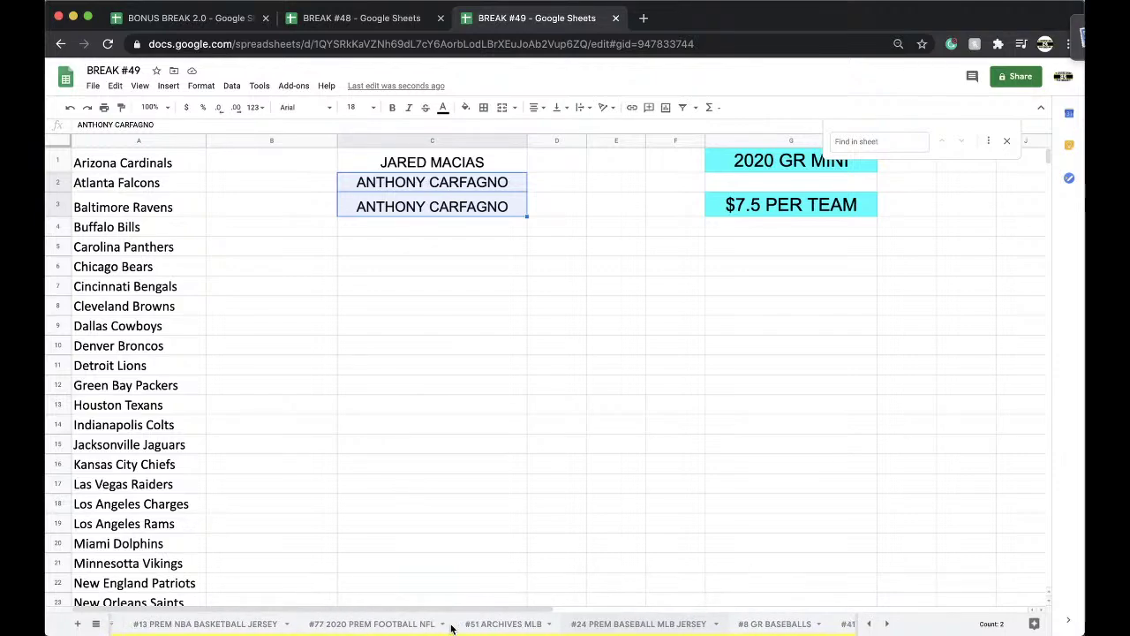
{"action": "scroll", "coordinate": [453, 626], "scroll_direction": "right", "scroll_amount": 8}
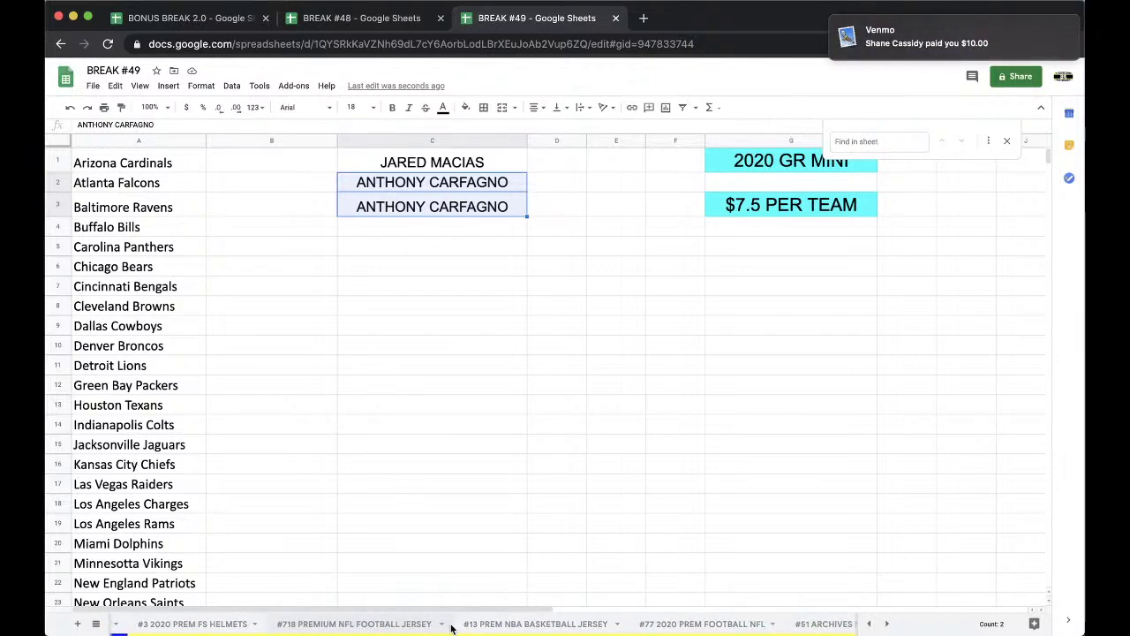
{"action": "scroll", "coordinate": [528, 626], "scroll_direction": "right", "scroll_amount": 10}
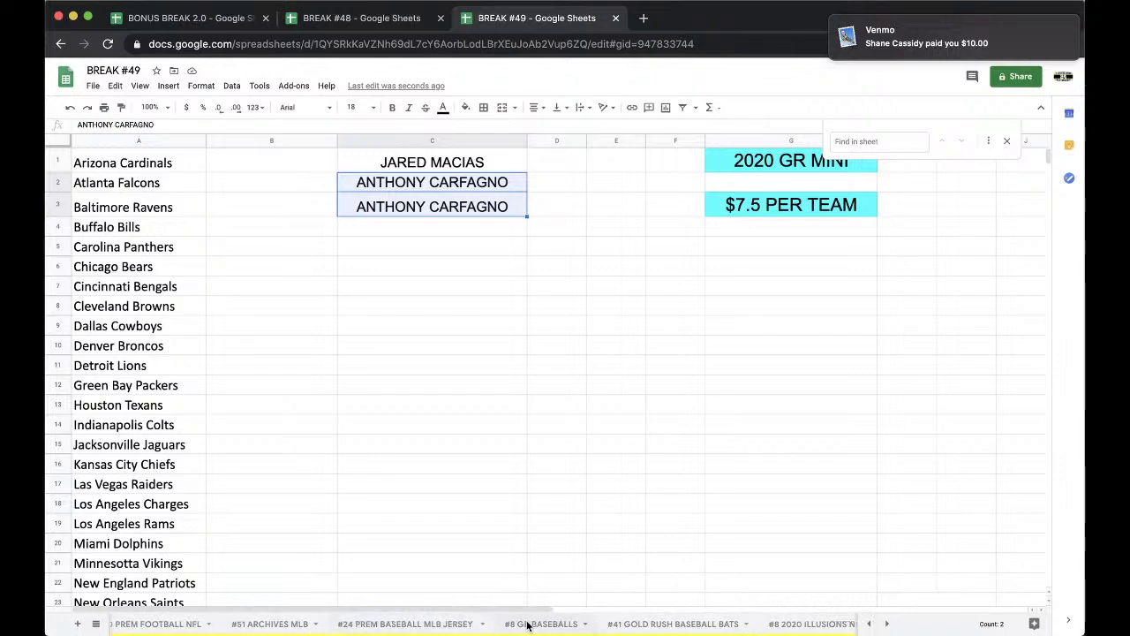
{"action": "scroll", "coordinate": [664, 621], "scroll_direction": "left", "scroll_amount": 8}
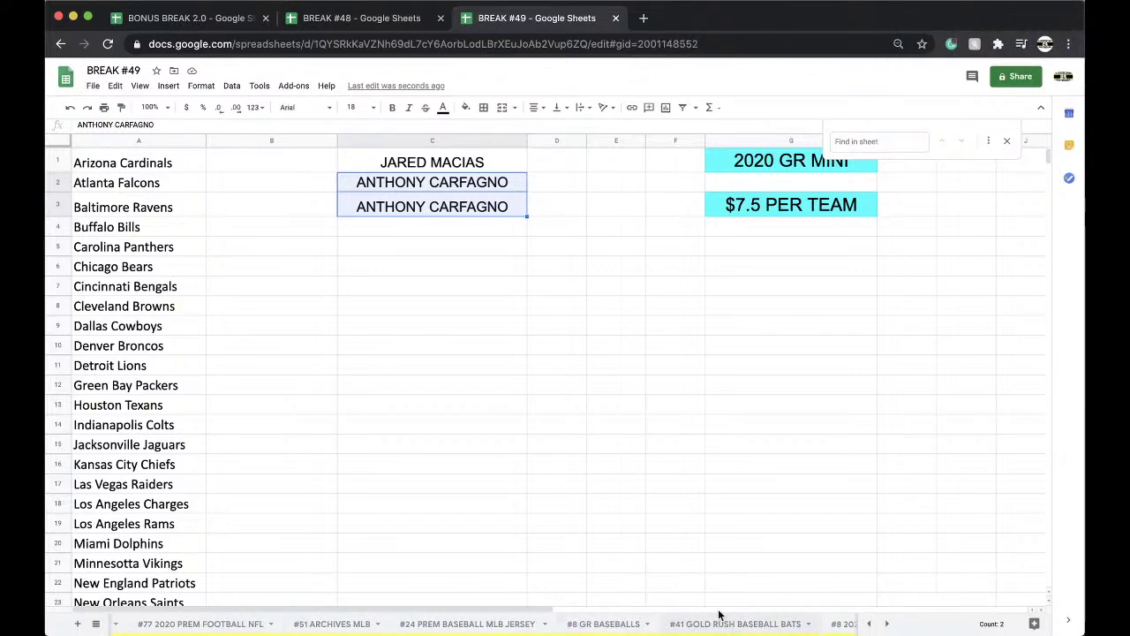
Step: Enter the buyer's name in the Boston Red Sox (C4) and Chicago Cubs (C5) slots
{"action": "left_click", "coordinate": [735, 623]}
{"action": "left_click", "coordinate": [418, 227]}
{"action": "type", "text": "NICK C"}
{"action": "key", "text": "Return"}
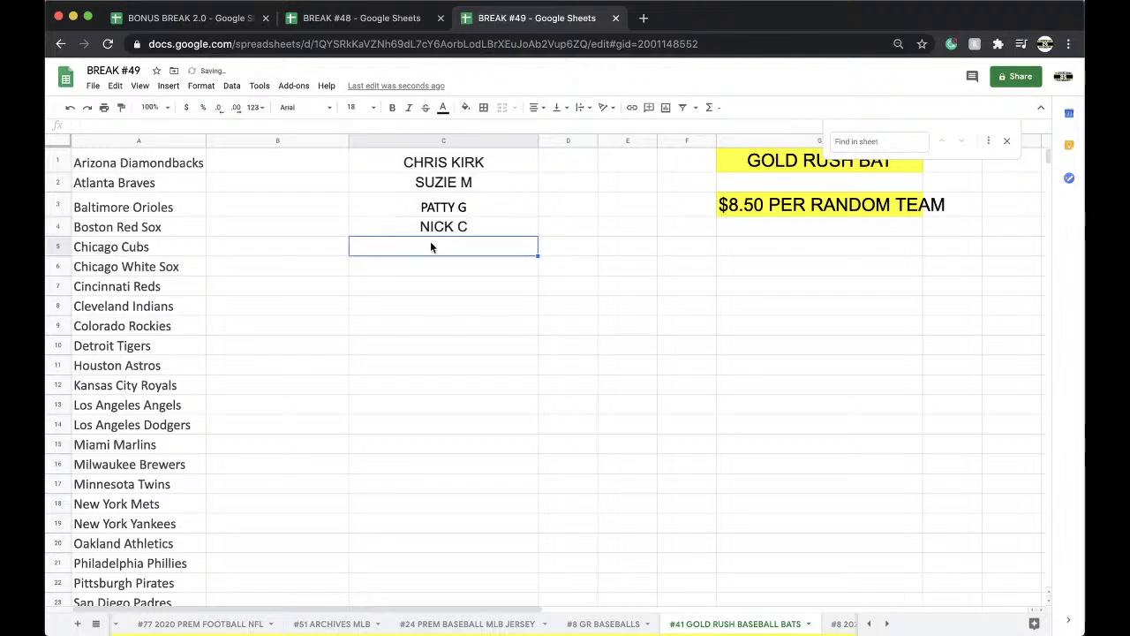
{"action": "key", "text": "ctrl+v"}
Step: In BREAK #48, lower the buyer's credit in B212 from $27.00 to $10
{"action": "left_click", "coordinate": [362, 17]}
{"action": "key", "text": "ctrl+f"}
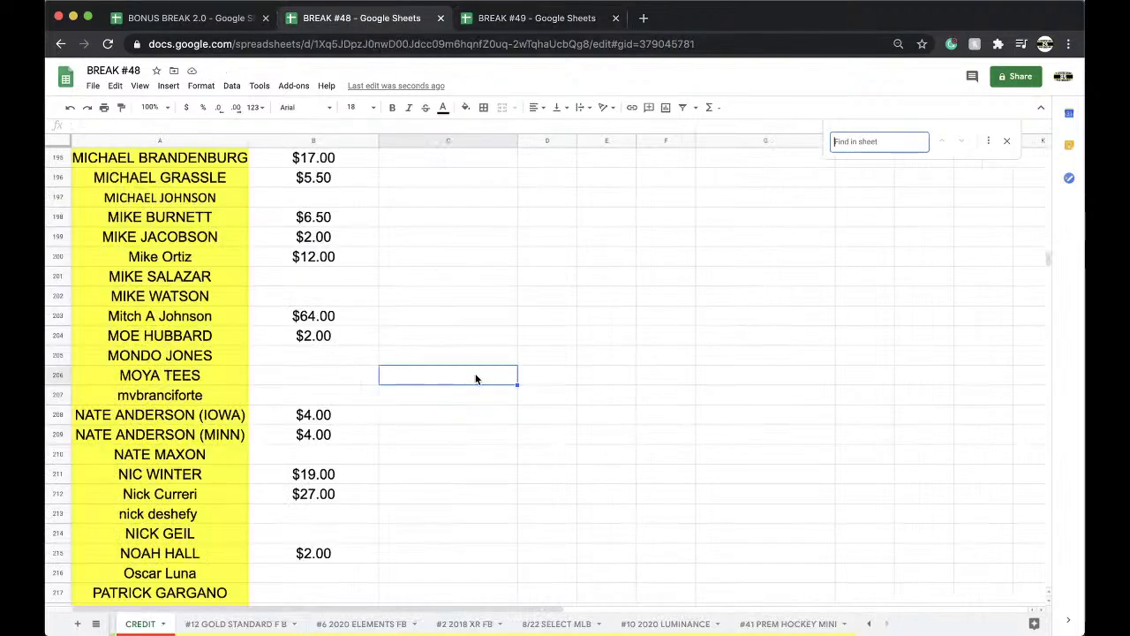
{"action": "key", "text": "ctrl+v"}
{"action": "scroll", "coordinate": [345, 477], "scroll_direction": "down", "scroll_amount": 1}
{"action": "left_click", "coordinate": [342, 475]}
{"action": "type", "text": "$10"}
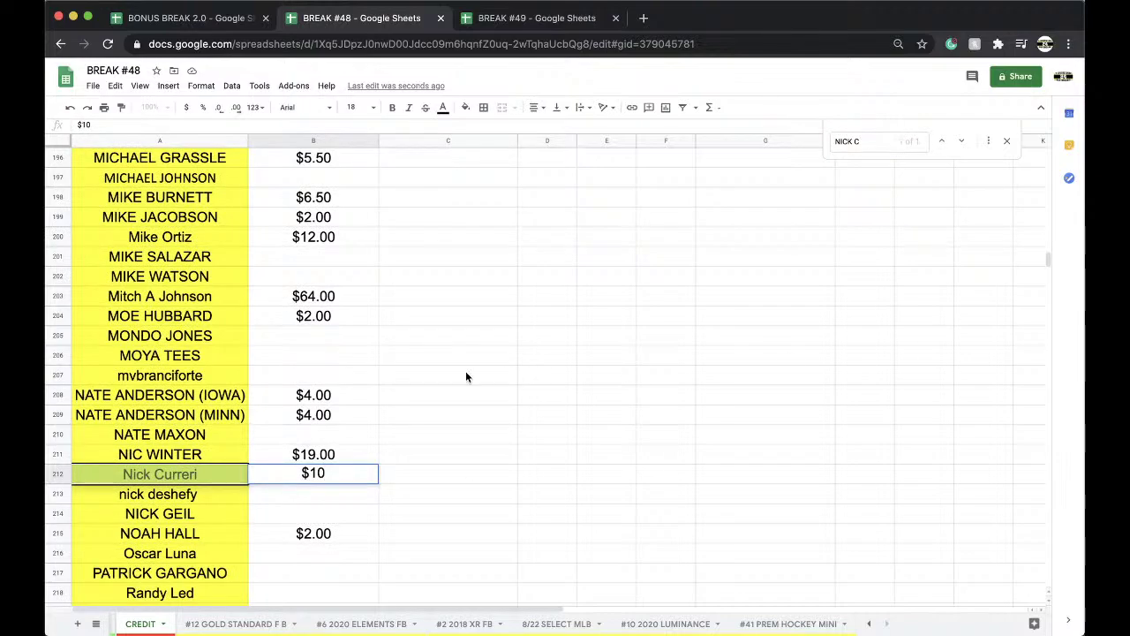
{"action": "left_click", "coordinate": [534, 22]}
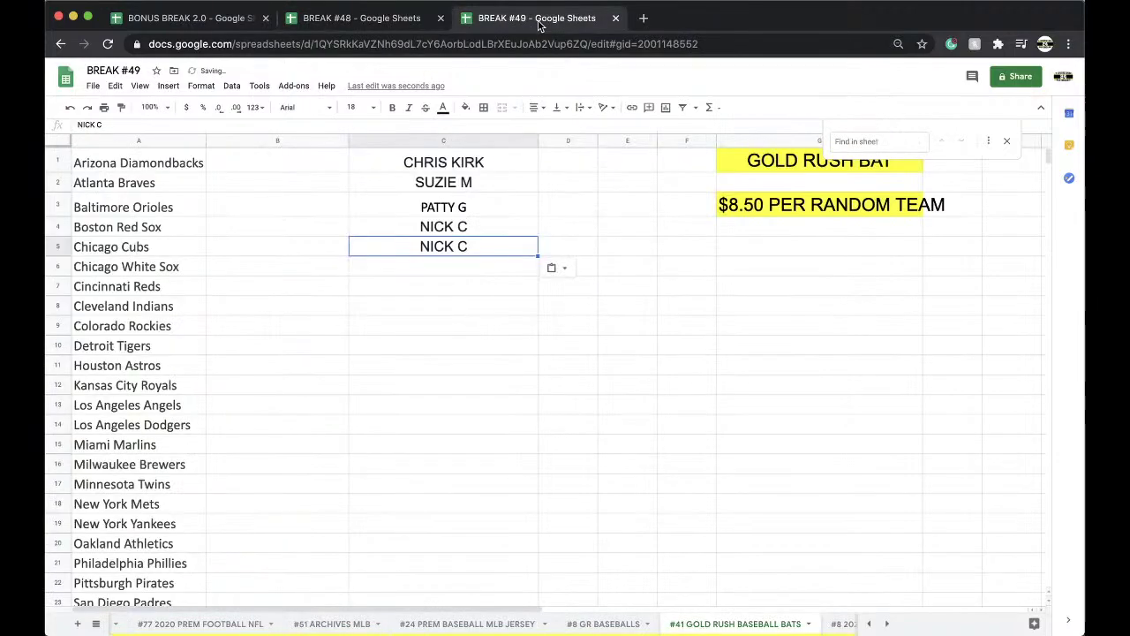
{"action": "scroll", "coordinate": [349, 625], "scroll_direction": "left", "scroll_amount": 3}
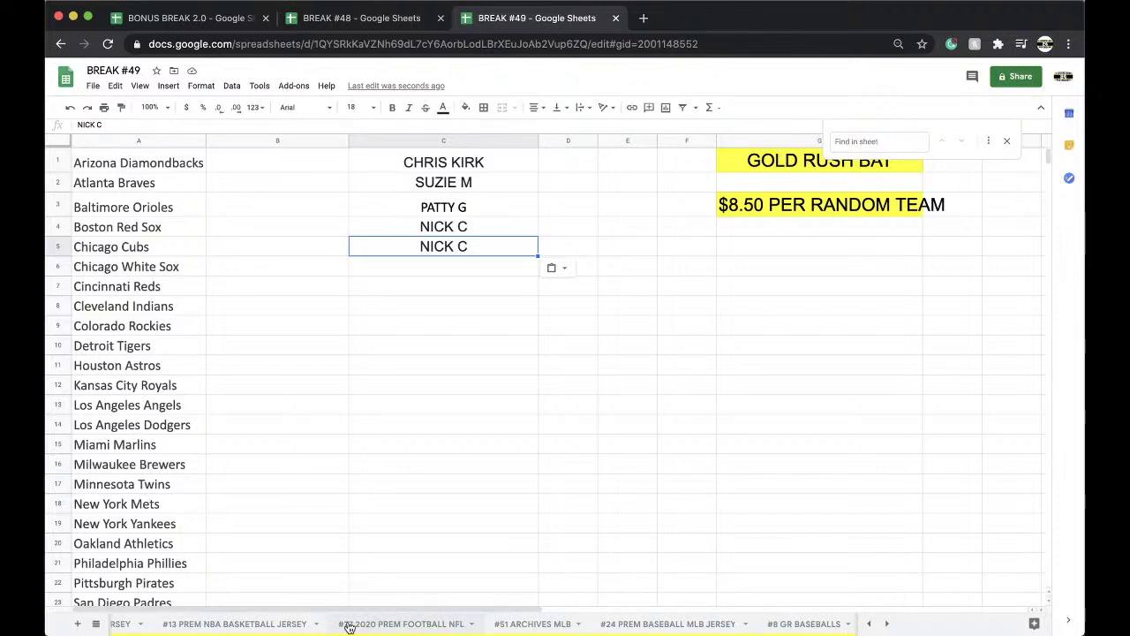
{"action": "scroll", "coordinate": [349, 625], "scroll_direction": "left", "scroll_amount": 2}
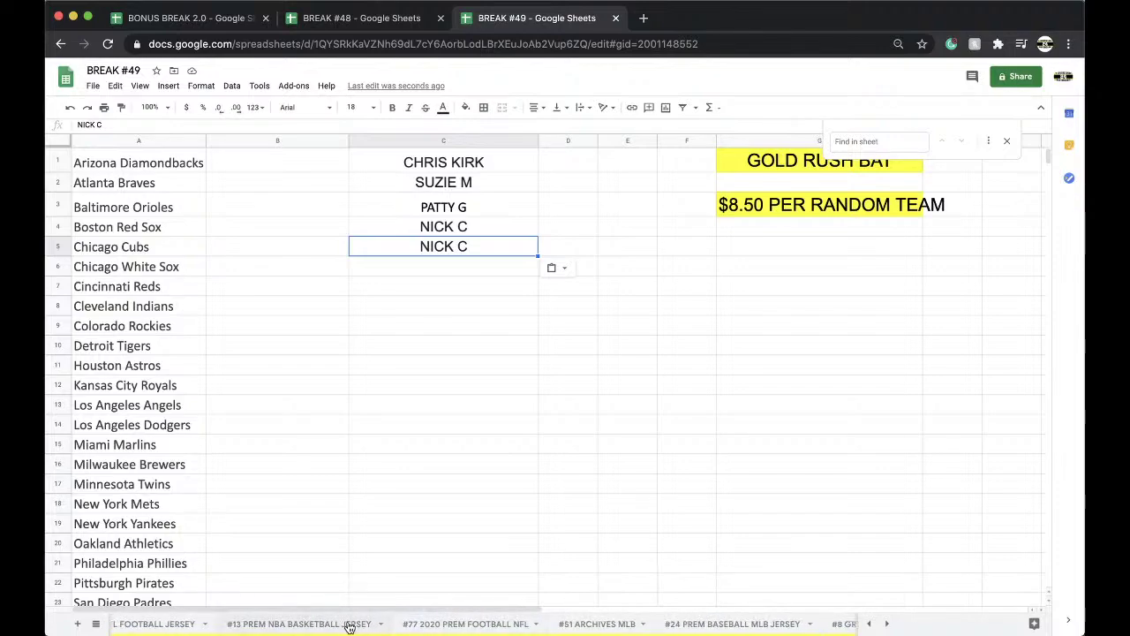
{"action": "scroll", "coordinate": [349, 625], "scroll_direction": "left", "scroll_amount": 4}
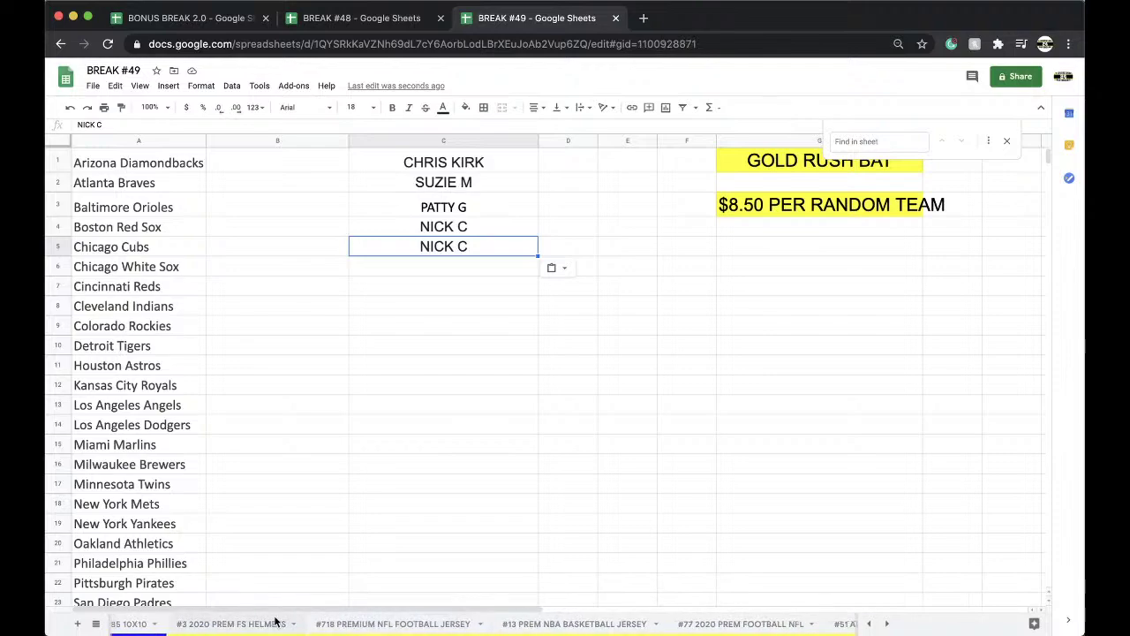
Step: On #3 2020 PREM FS HELMETS, copy the buyer's C20:C21 names into C23:C24 and copy them
{"action": "left_click", "coordinate": [277, 622]}
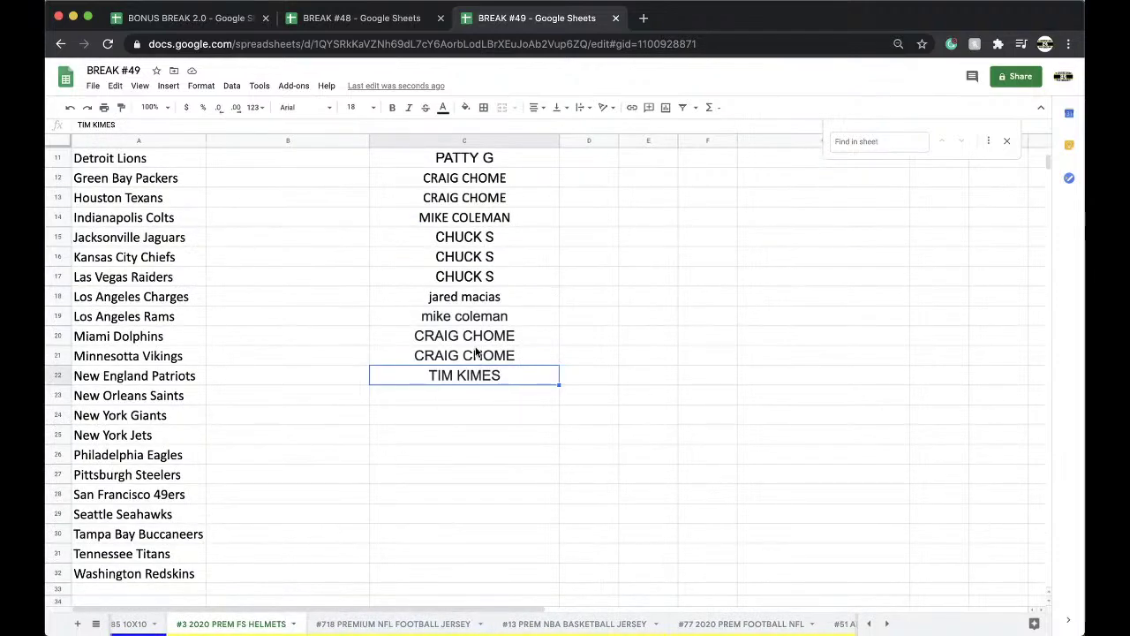
{"action": "left_click_drag", "start_coordinate": [441, 335], "coordinate": [446, 354]}
{"action": "key", "text": "ctrl+c"}
{"action": "left_click", "coordinate": [441, 397]}
{"action": "key", "text": "ctrl+v"}
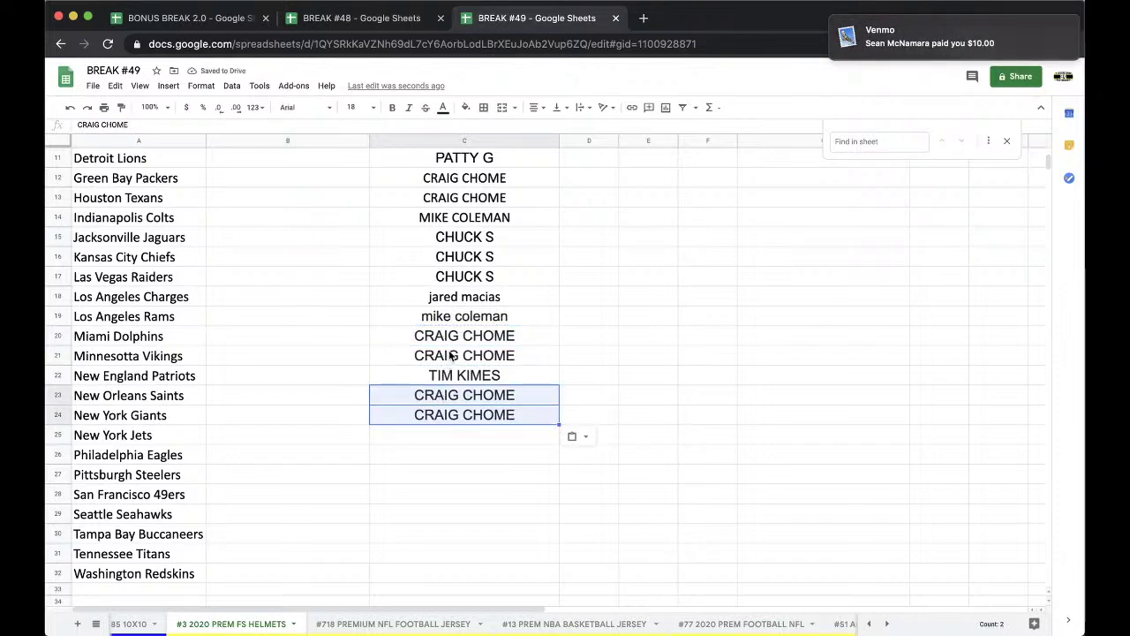
{"action": "key", "text": "ctrl+c"}
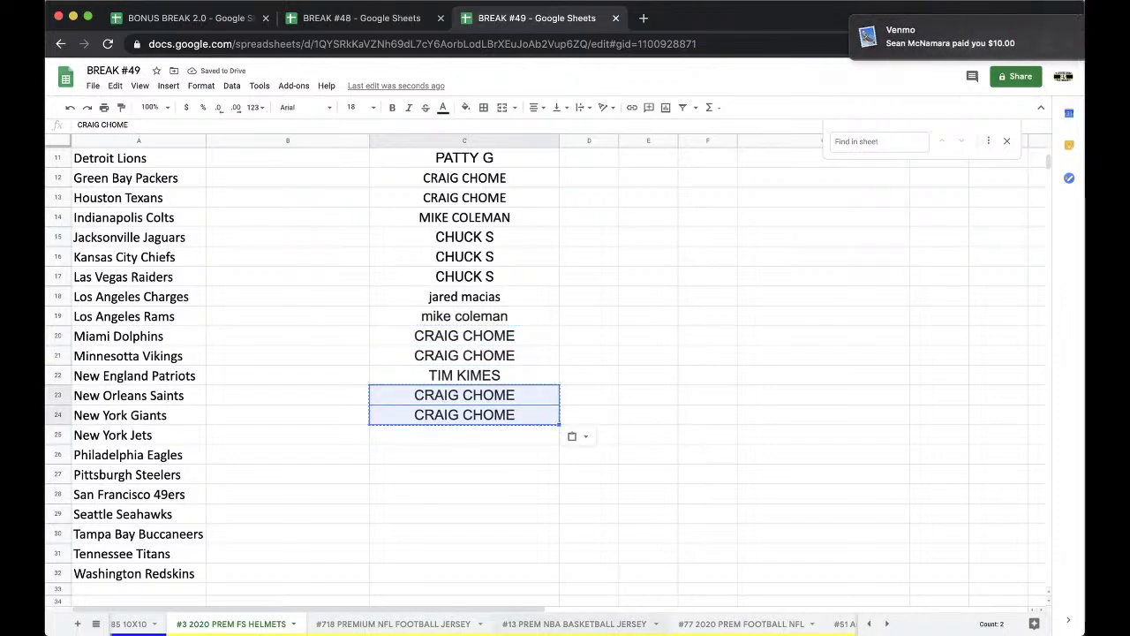
Step: Paste the buyer's name into the Chicago White Sox and Cincinnati Reds slots, C6:C7, on #41 Gold Rush
{"action": "scroll", "coordinate": [564, 624], "scroll_direction": "right", "scroll_amount": 10}
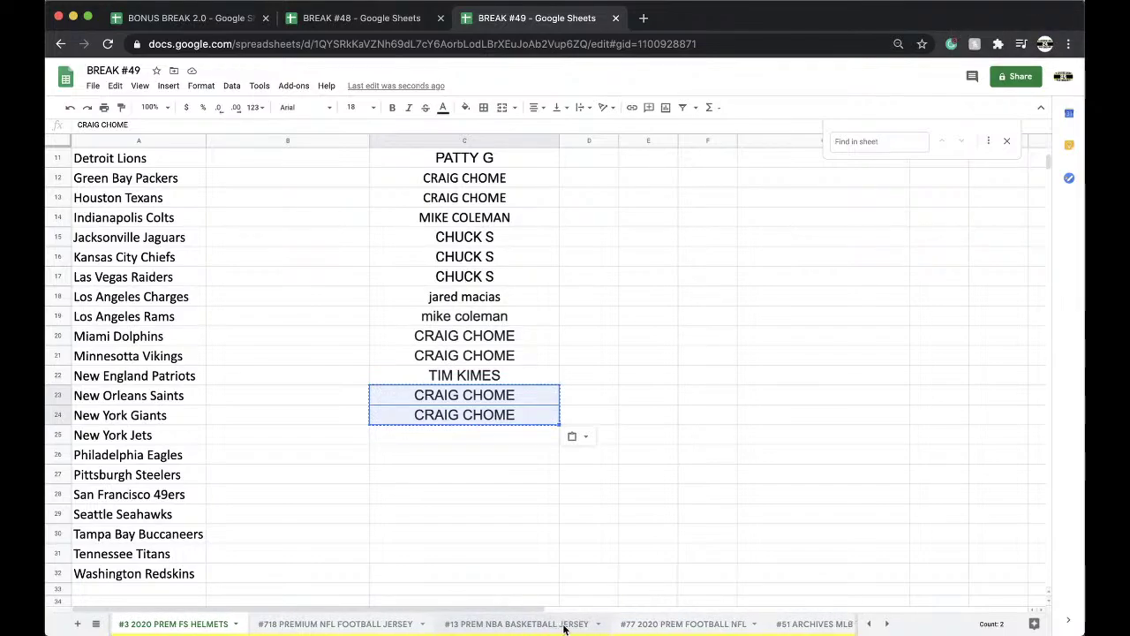
{"action": "scroll", "coordinate": [563, 628], "scroll_direction": "right", "scroll_amount": 5}
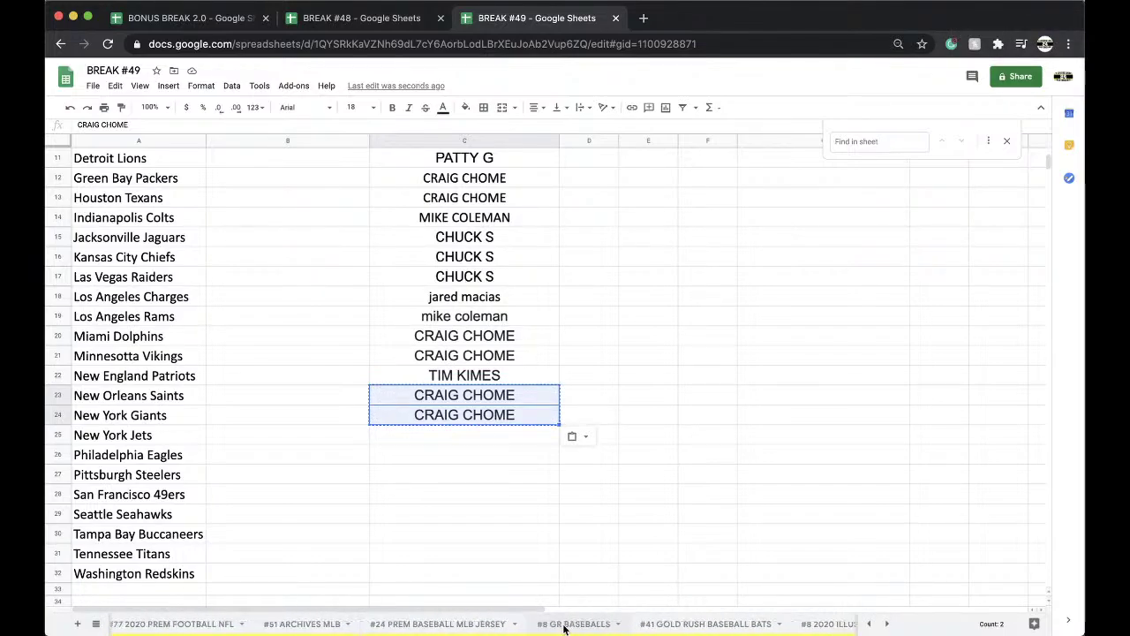
{"action": "left_click", "coordinate": [593, 626]}
{"action": "left_click", "coordinate": [427, 269]}
{"action": "key", "text": "ctrl+v"}
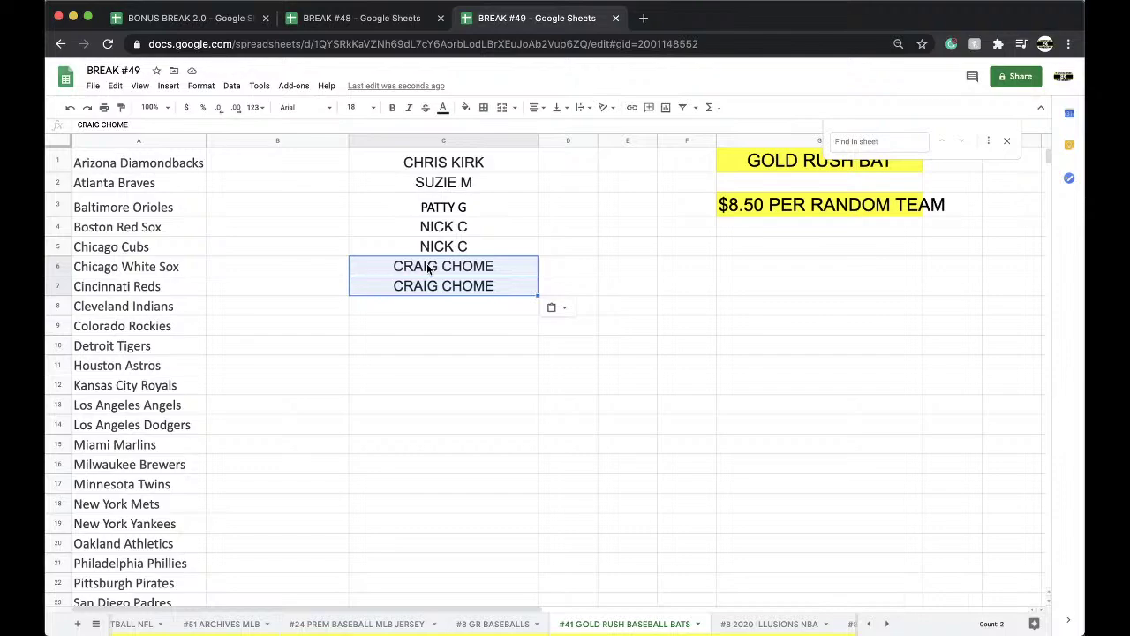
Step: Move through the football, basketball and helmets sheets to the #385 10X10 list
{"action": "scroll", "coordinate": [407, 624], "scroll_direction": "left", "scroll_amount": 3}
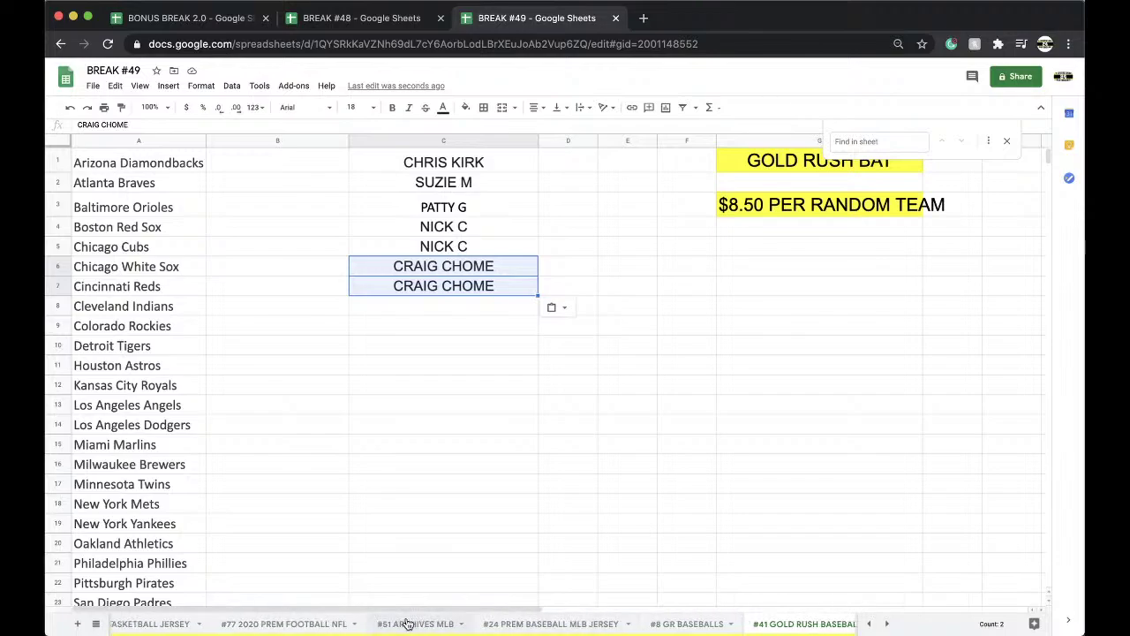
{"action": "left_click", "coordinate": [318, 624]}
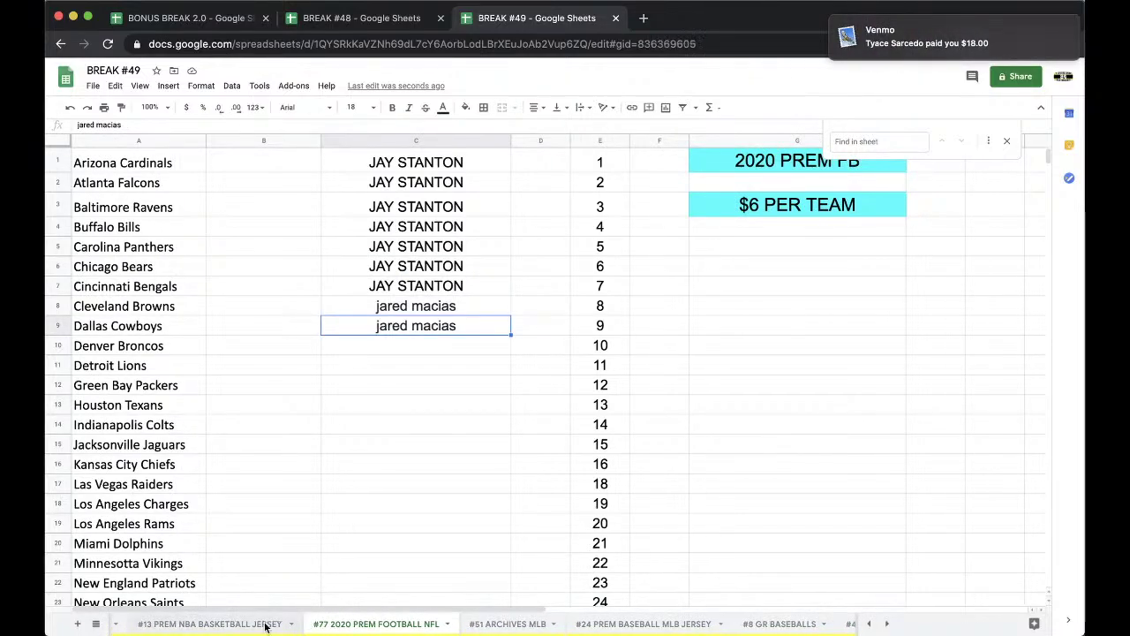
{"action": "left_click", "coordinate": [265, 624]}
{"action": "left_click", "coordinate": [237, 623]}
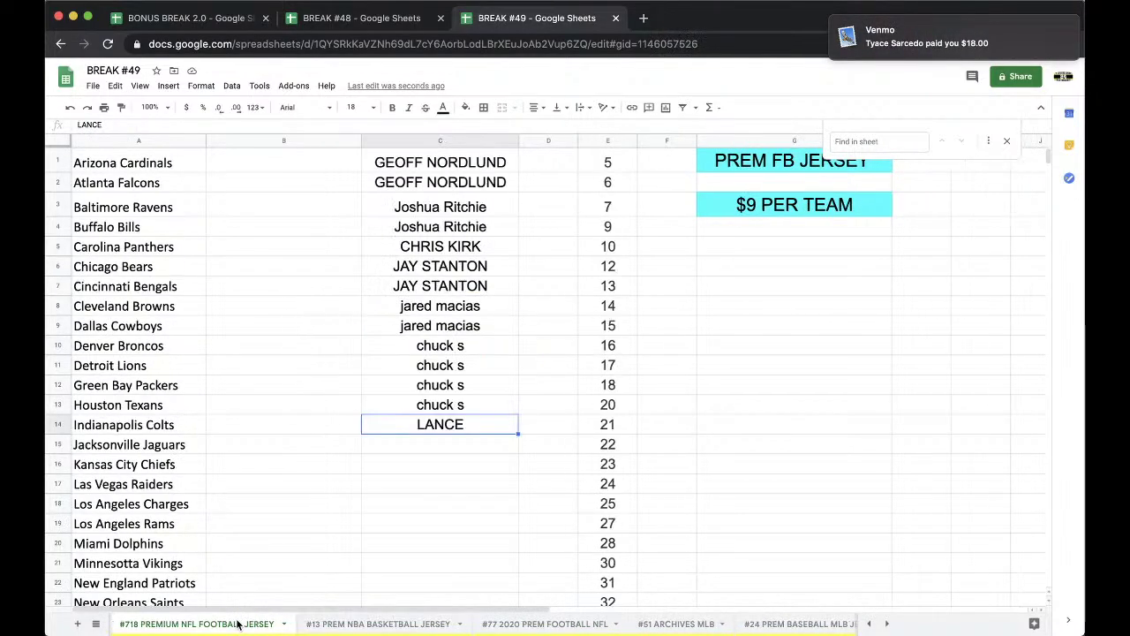
{"action": "scroll", "coordinate": [236, 624], "scroll_direction": "left", "scroll_amount": 3}
{"action": "left_click", "coordinate": [236, 624]}
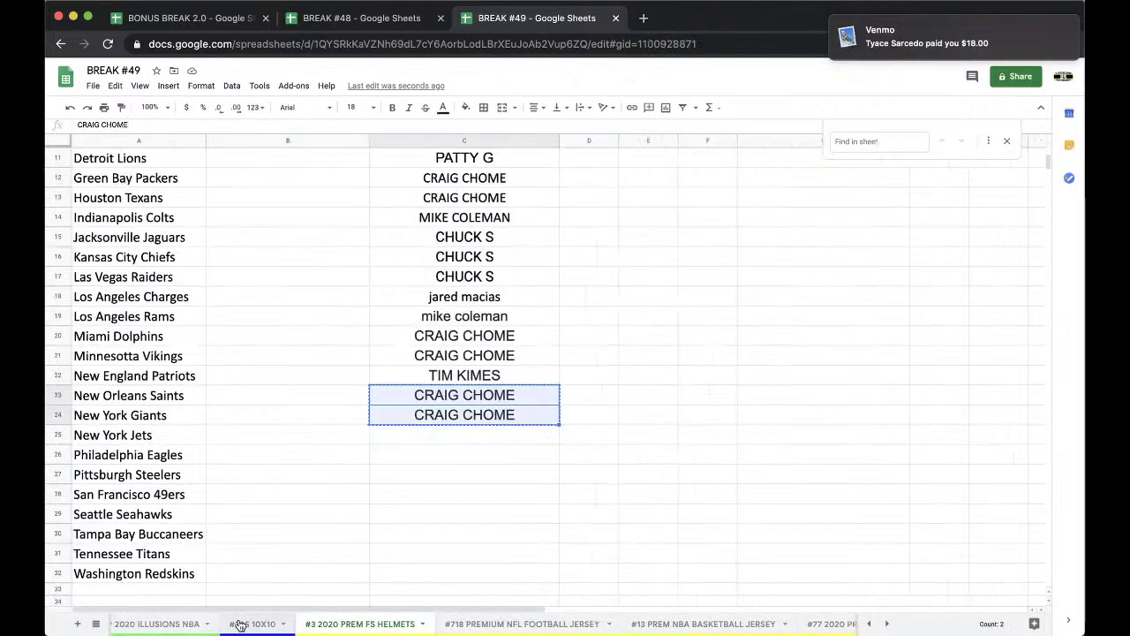
{"action": "left_click", "coordinate": [248, 623]}
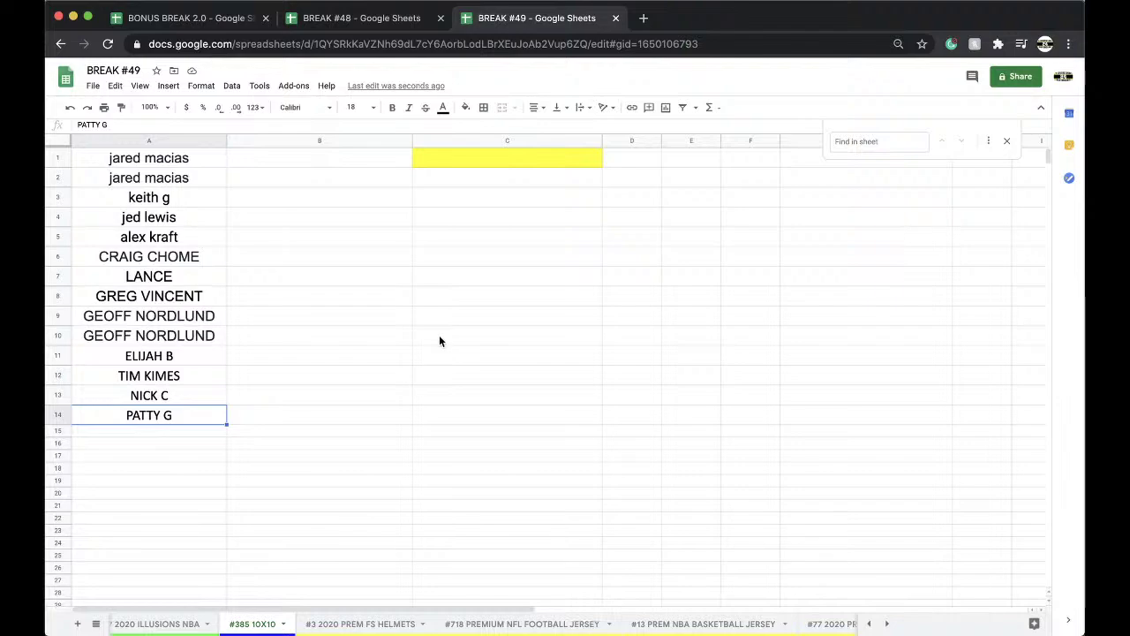
Step: In BREAK #48, search for the buyer and delete their $15.00 credit in B103
{"action": "left_click", "coordinate": [363, 20]}
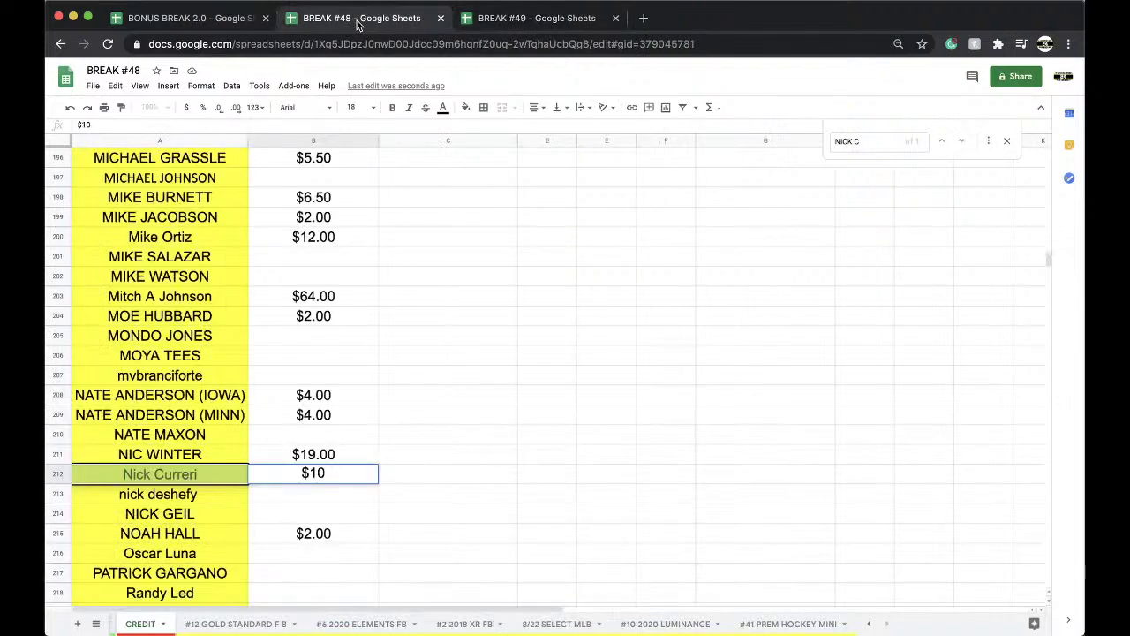
{"action": "left_click", "coordinate": [509, 502]}
{"action": "key", "text": "ctrl+f"}
{"action": "type", "text": "GEOFF"}
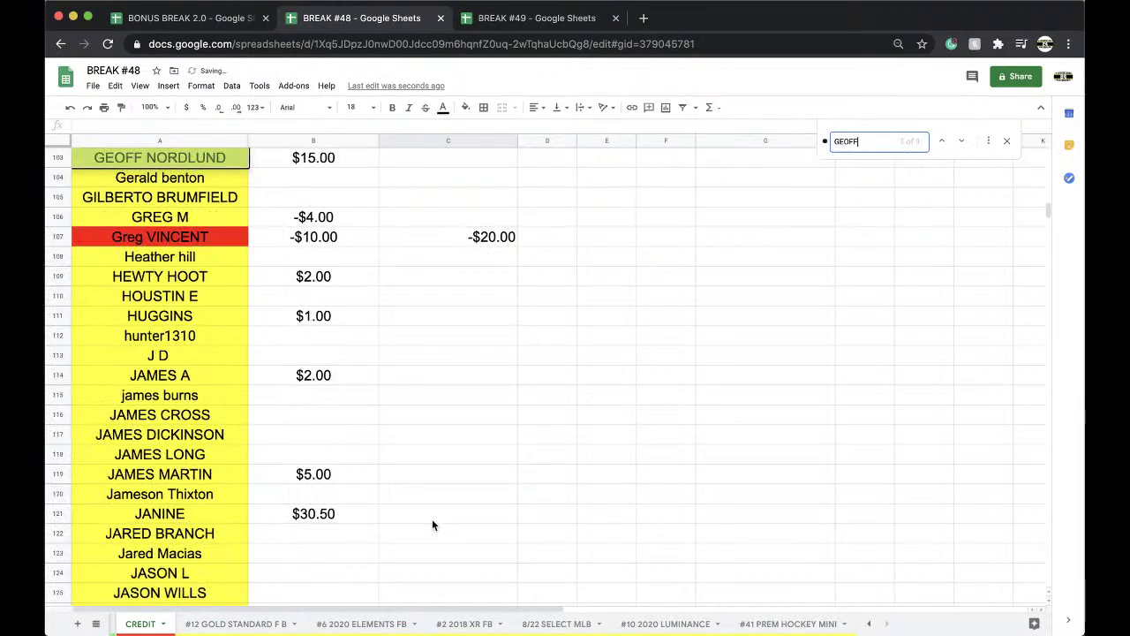
{"action": "scroll", "coordinate": [432, 525], "scroll_direction": "up", "scroll_amount": 1}
{"action": "left_click", "coordinate": [353, 182]}
{"action": "key", "text": "Delete"}
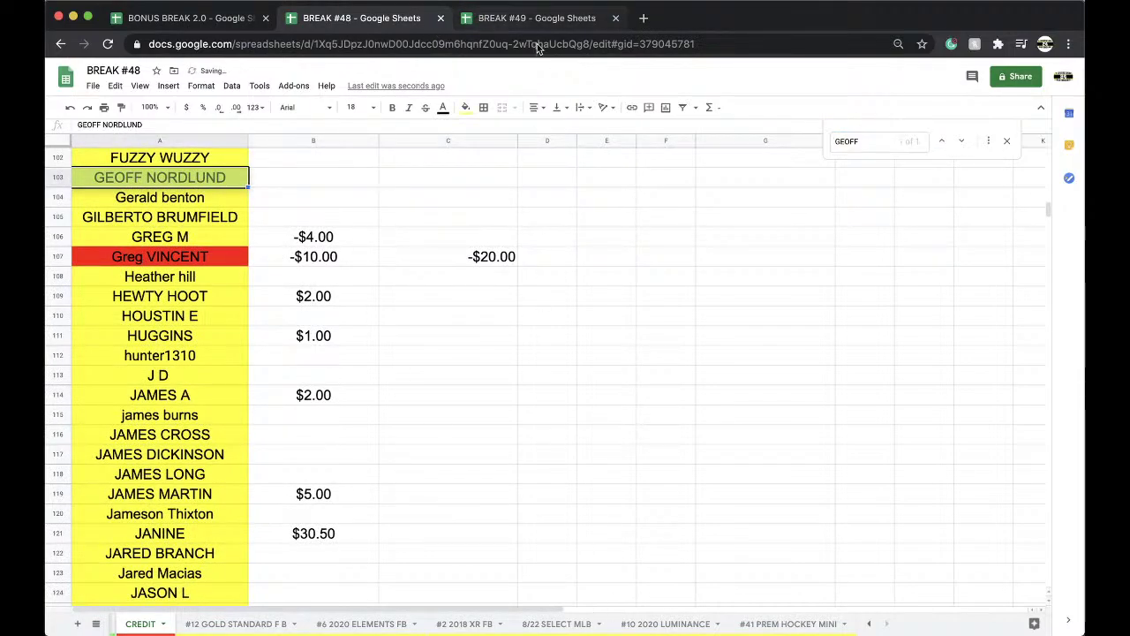
Step: On #1 9/16 GR MINI, paste the buyer's name as values into the Bills and Panthers slots, C4:C5
{"action": "left_click", "coordinate": [524, 18]}
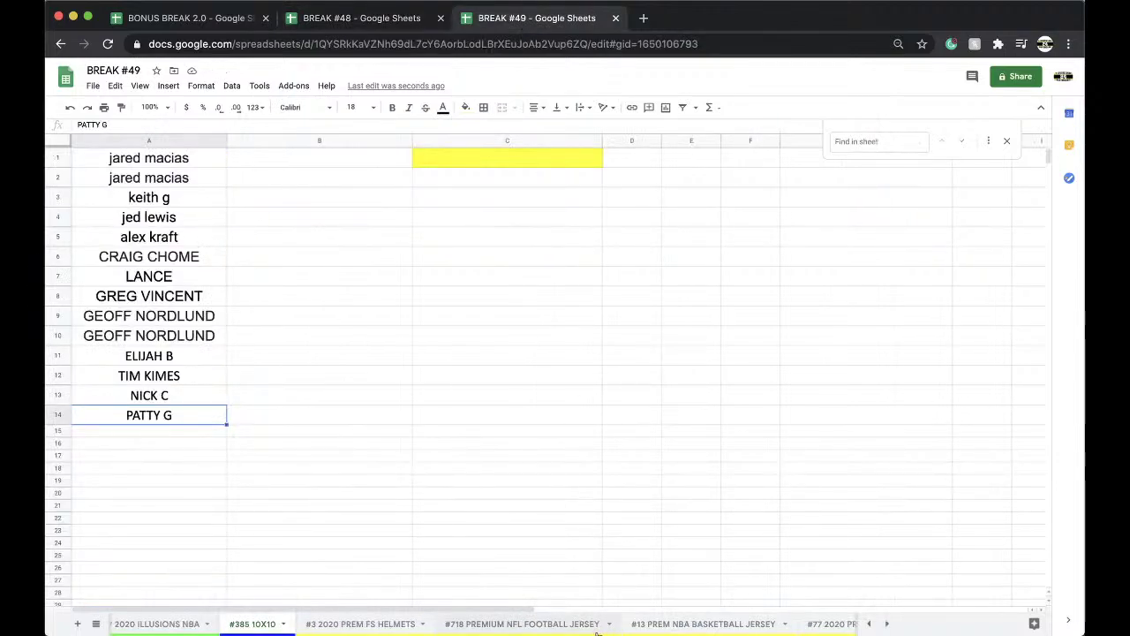
{"action": "scroll", "coordinate": [598, 632], "scroll_direction": "right", "scroll_amount": 3}
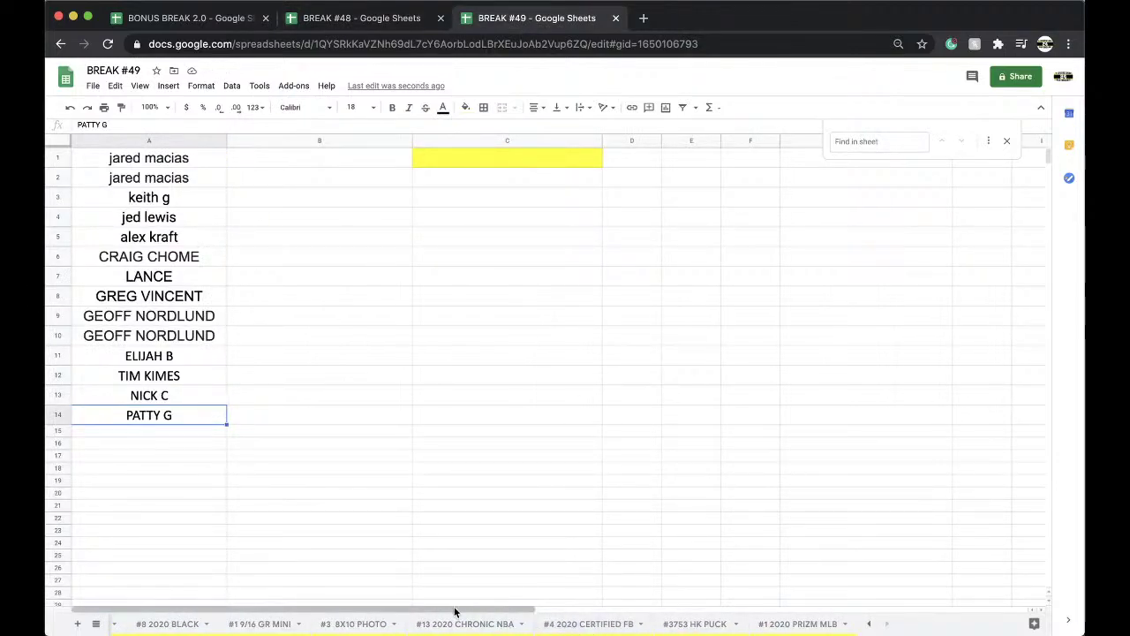
{"action": "scroll", "coordinate": [398, 630], "scroll_direction": "left", "scroll_amount": 2}
{"action": "left_click", "coordinate": [398, 625]}
{"action": "left_click", "coordinate": [373, 232]}
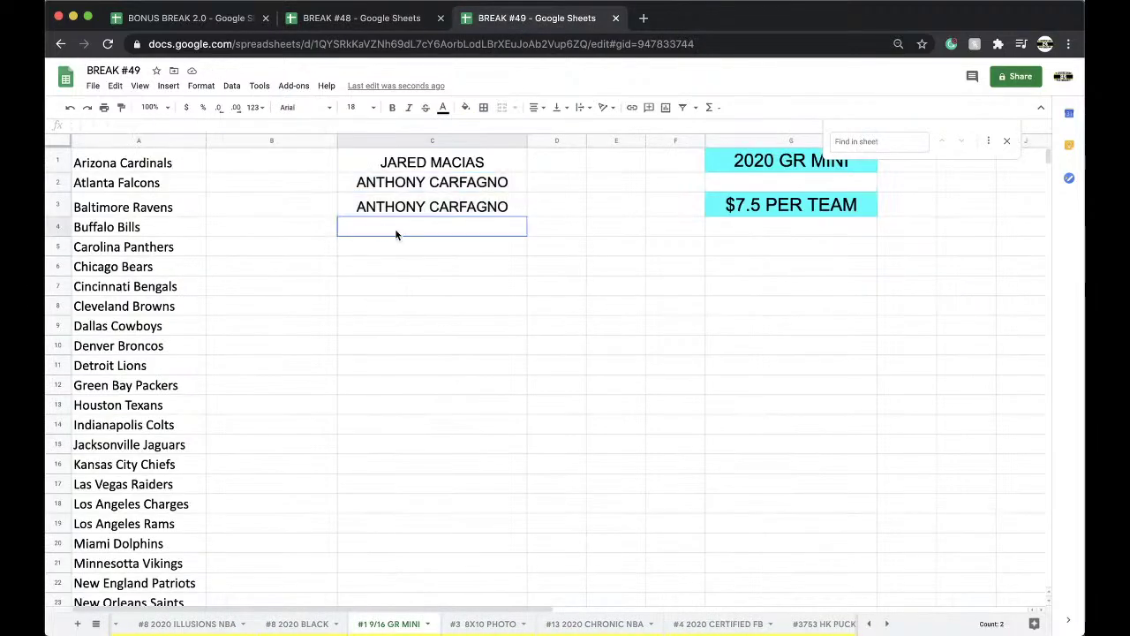
{"action": "key", "text": "ctrl+v"}
{"action": "left_click", "coordinate": [584, 270]}
{"action": "key", "text": "Down"}
{"action": "key", "text": "ctrl+shift+v"}
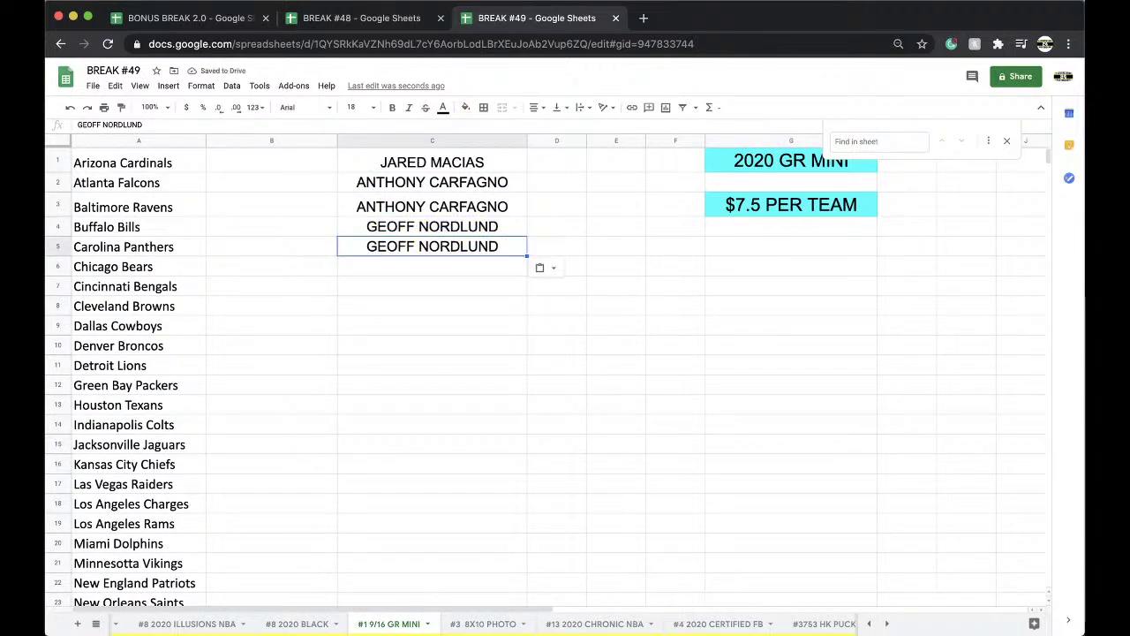
Step: Start entering the next buyer's name in the first empty row of the #385 10X10 list
{"action": "scroll", "coordinate": [509, 625], "scroll_direction": "right", "scroll_amount": 5}
{"action": "scroll", "coordinate": [509, 625], "scroll_direction": "left", "scroll_amount": 3}
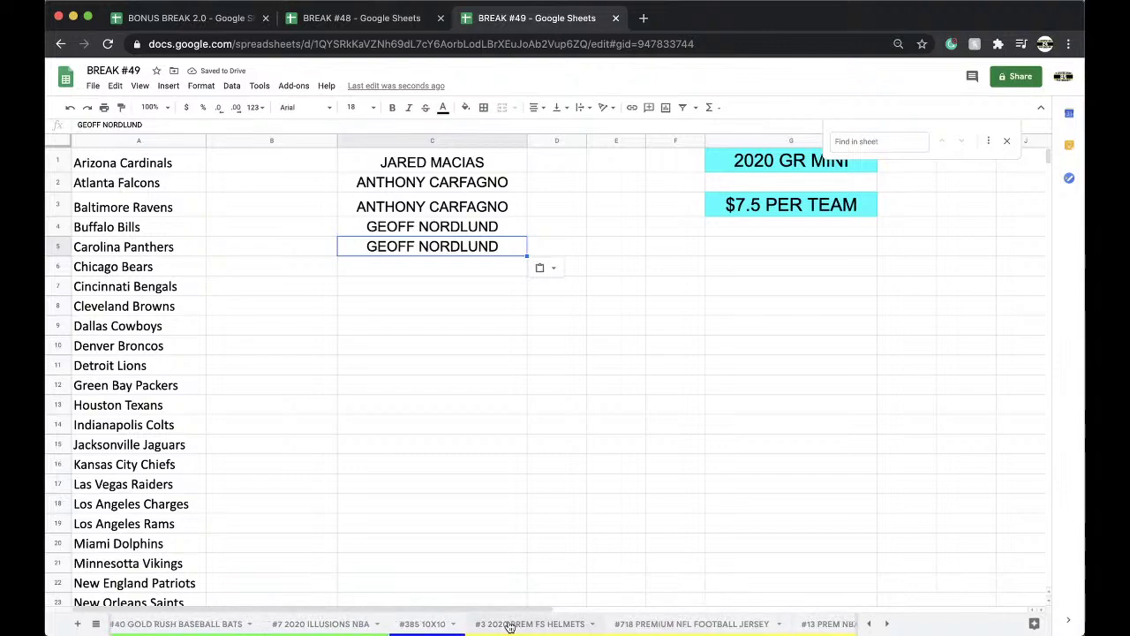
{"action": "left_click", "coordinate": [423, 625]}
{"action": "left_click", "coordinate": [189, 433]}
{"action": "type", "text": "TY S"}
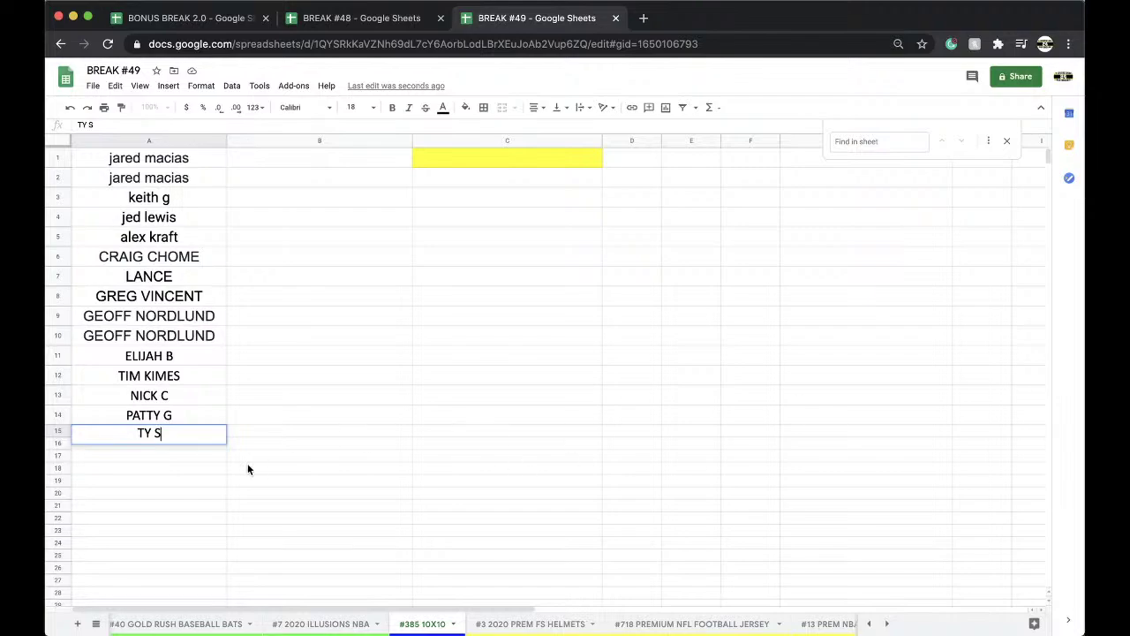
Step: Type a buyer's name into row 16 and paste another into row 17 as values only
{"action": "left_click", "coordinate": [176, 451]}
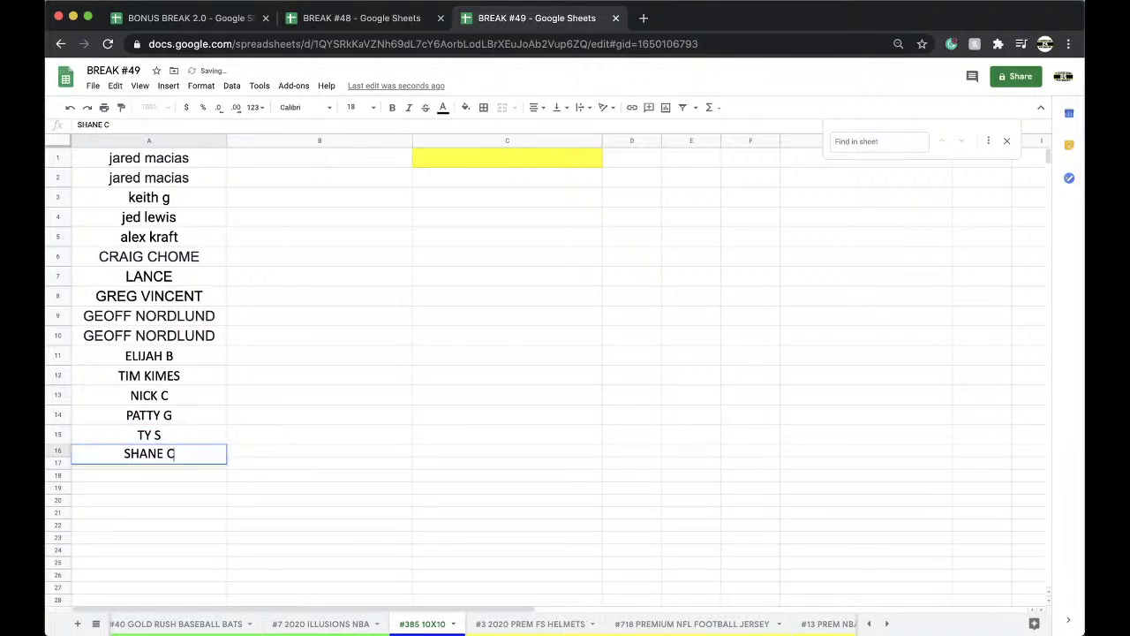
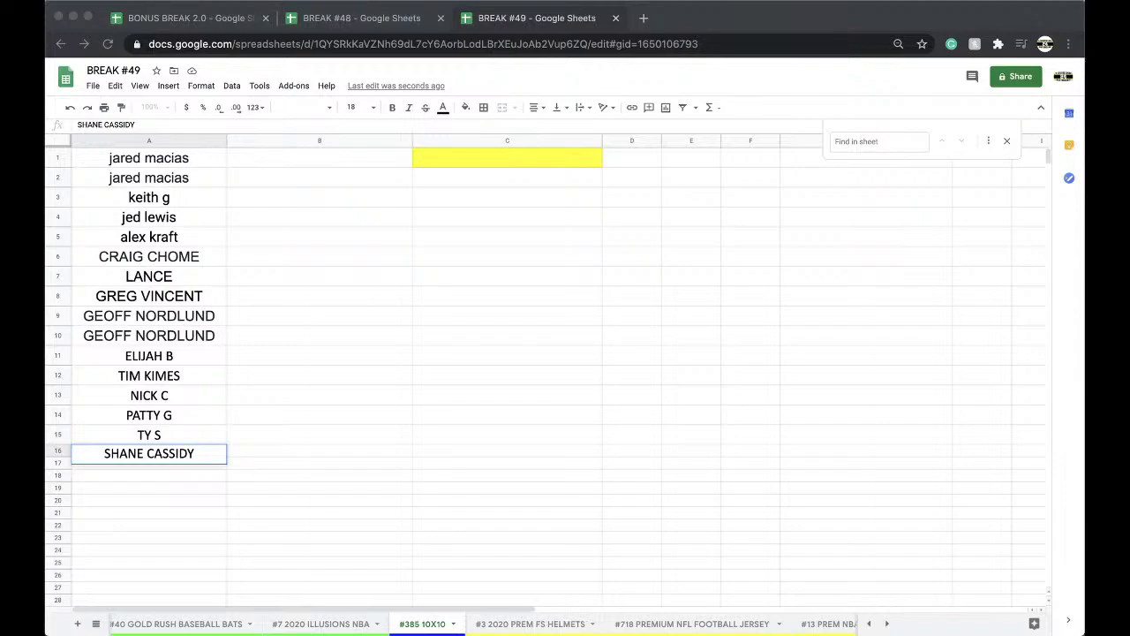
{"action": "left_click", "coordinate": [208, 473]}
{"action": "left_click", "coordinate": [190, 468]}
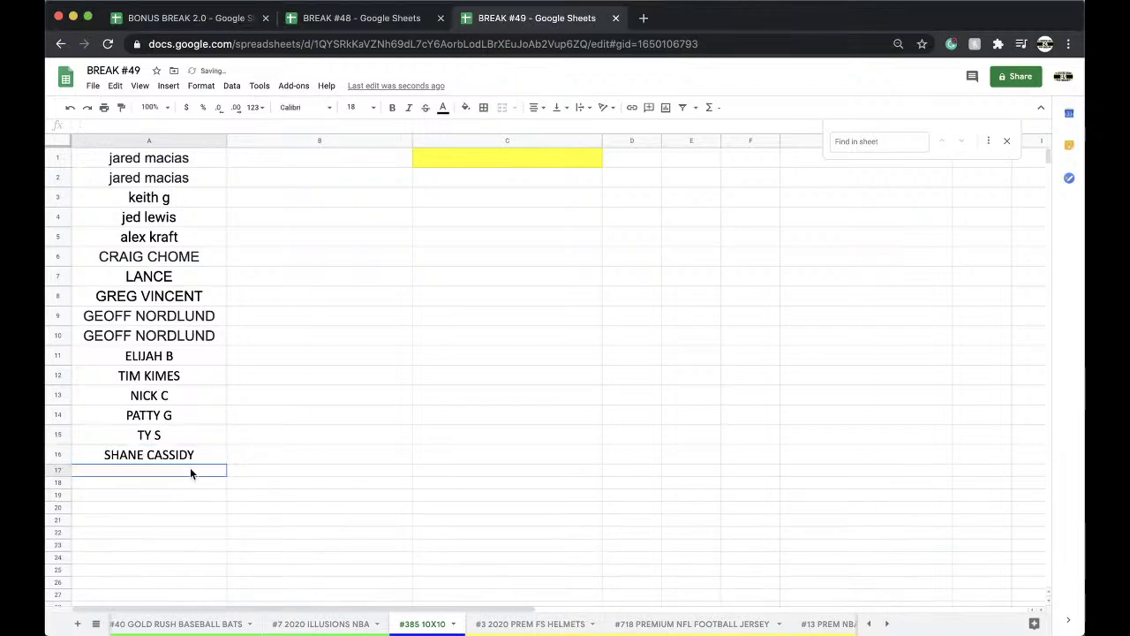
{"action": "key", "text": "super+v"}
{"action": "left_click", "coordinate": [250, 492]}
{"action": "left_click", "coordinate": [292, 510]}
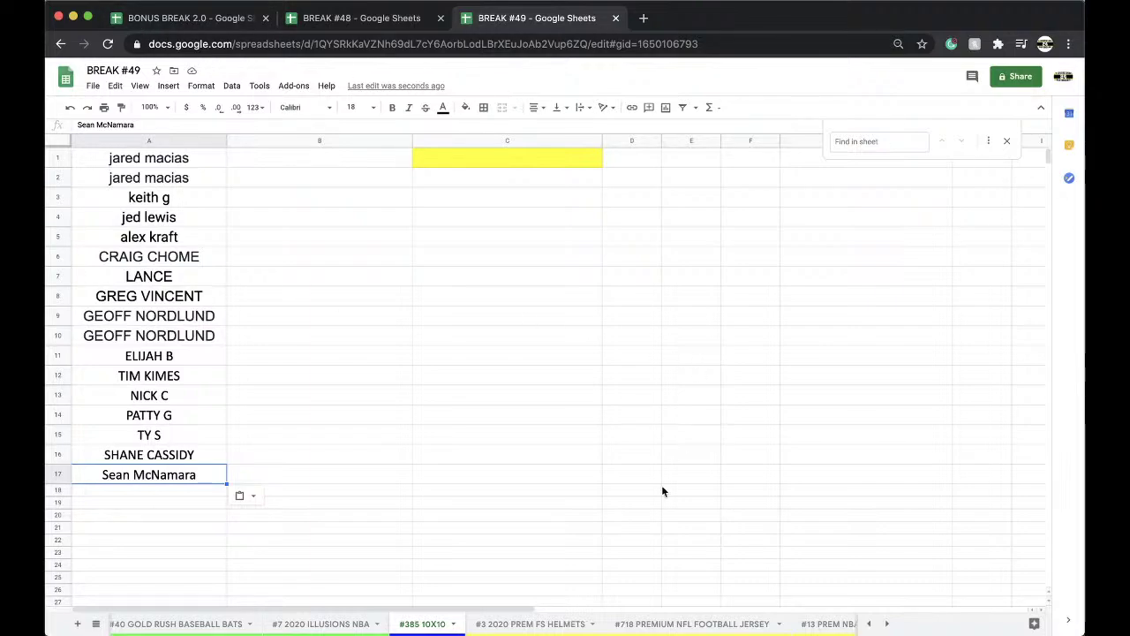
Step: Find the buyer in BREAK #48, enter -$18 in C168 and -$17 in D168, and return to BREAK #49
{"action": "left_click", "coordinate": [389, 23]}
{"action": "left_click", "coordinate": [505, 324]}
{"action": "key", "text": "ctrl+f"}
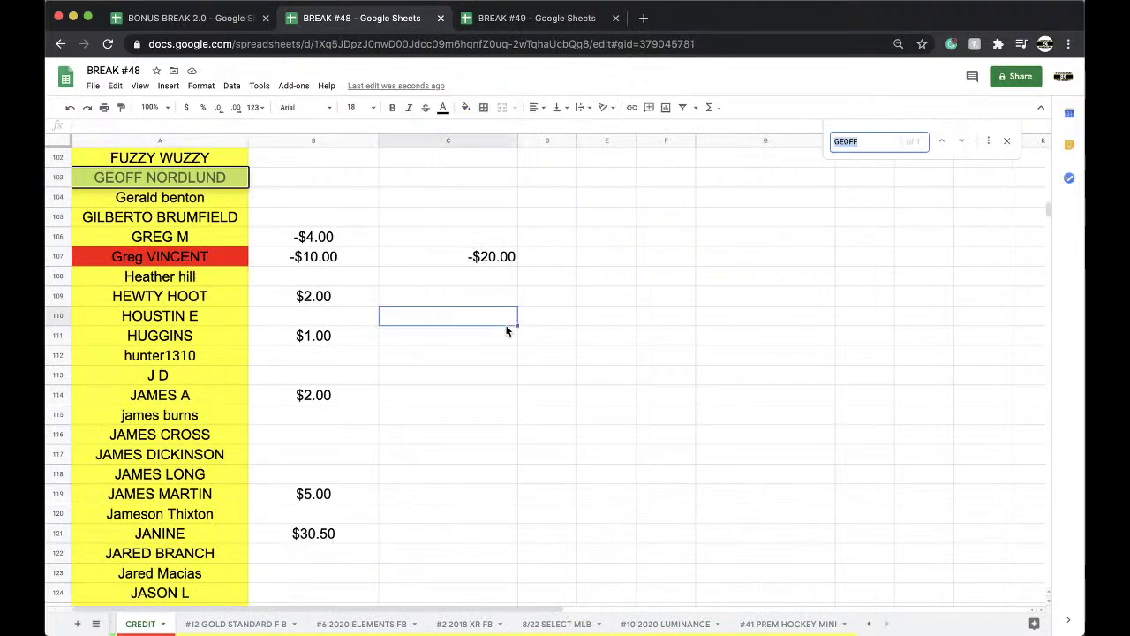
{"action": "type", "text": "KEITH G"}
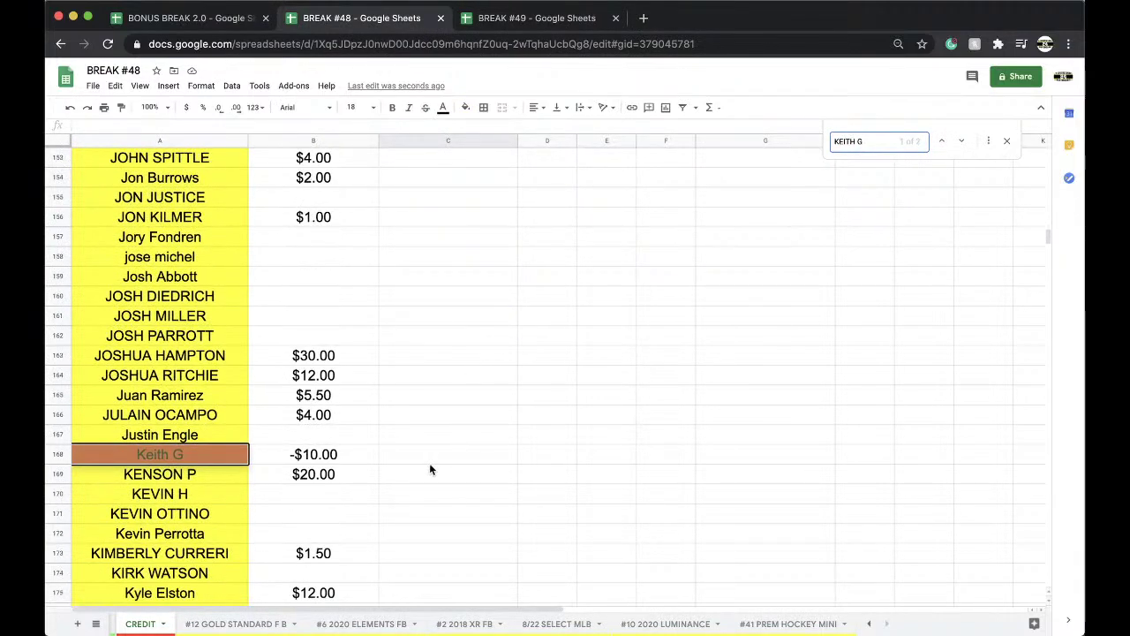
{"action": "type", "text": "-$18"}
{"action": "key", "text": "Tab"}
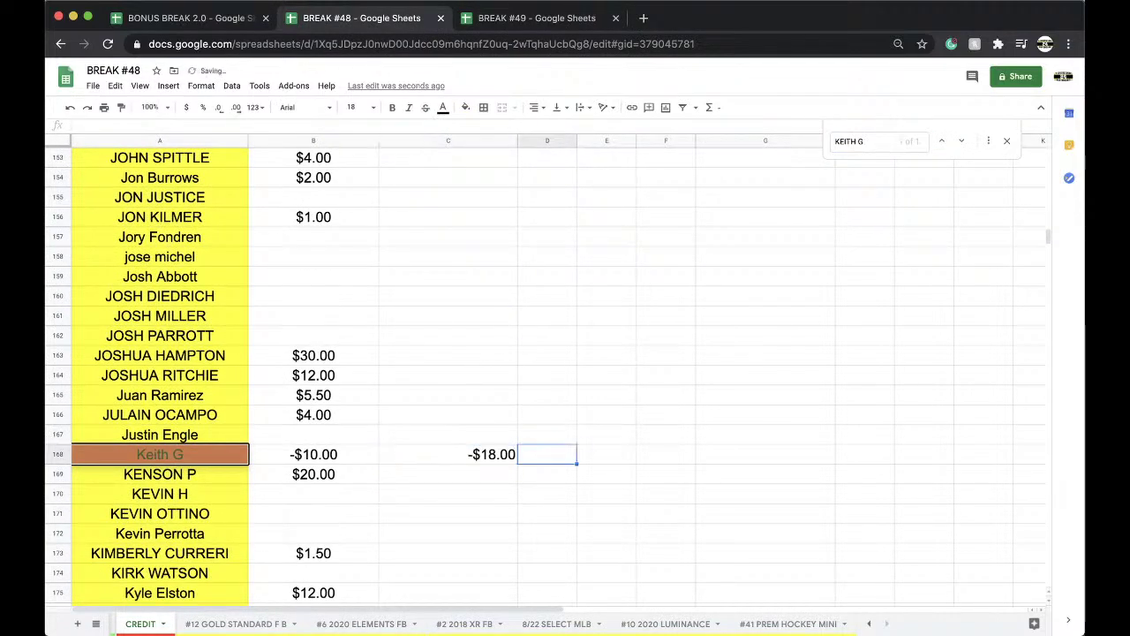
{"action": "type", "text": "-$17"}
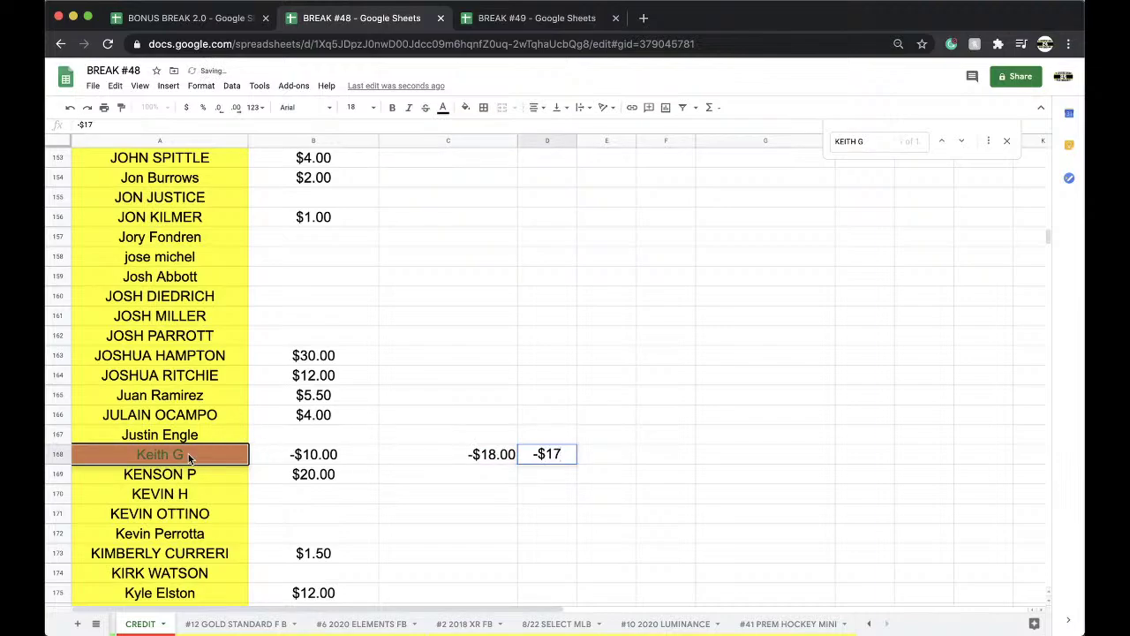
{"action": "left_click", "coordinate": [189, 455]}
{"action": "left_click", "coordinate": [517, 19]}
{"action": "scroll", "coordinate": [546, 623], "scroll_direction": "right", "scroll_amount": 3}
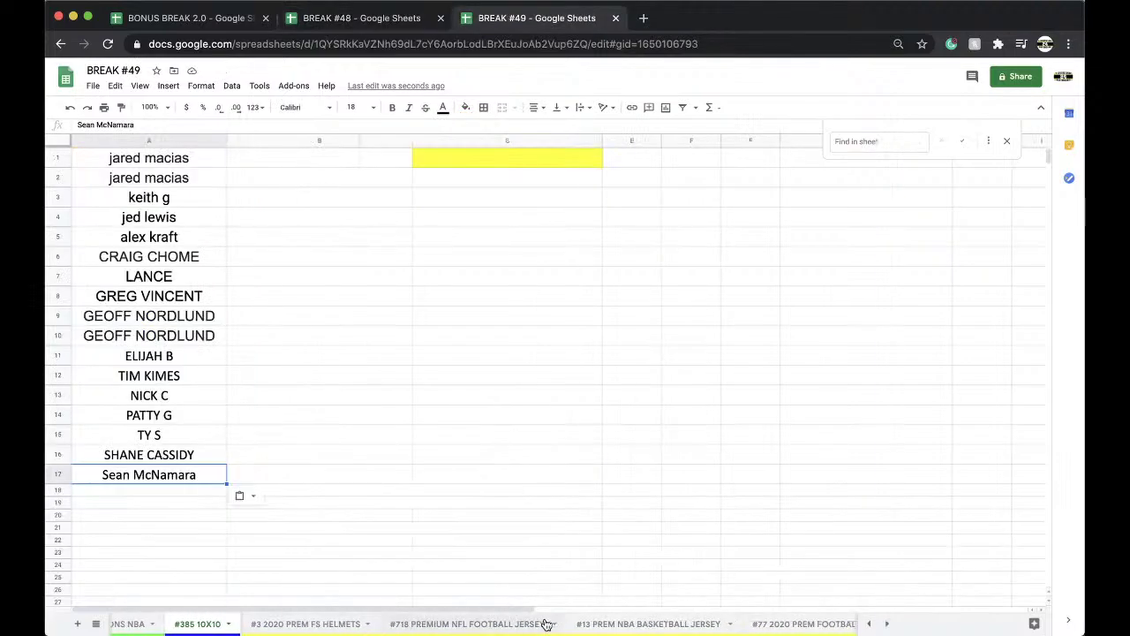
Step: Move through the jersey and football sheets to #24 PREM BASEBALL MLB JERSEY
{"action": "left_click", "coordinate": [546, 623]}
{"action": "left_click", "coordinate": [543, 624]}
{"action": "left_click", "coordinate": [464, 625]}
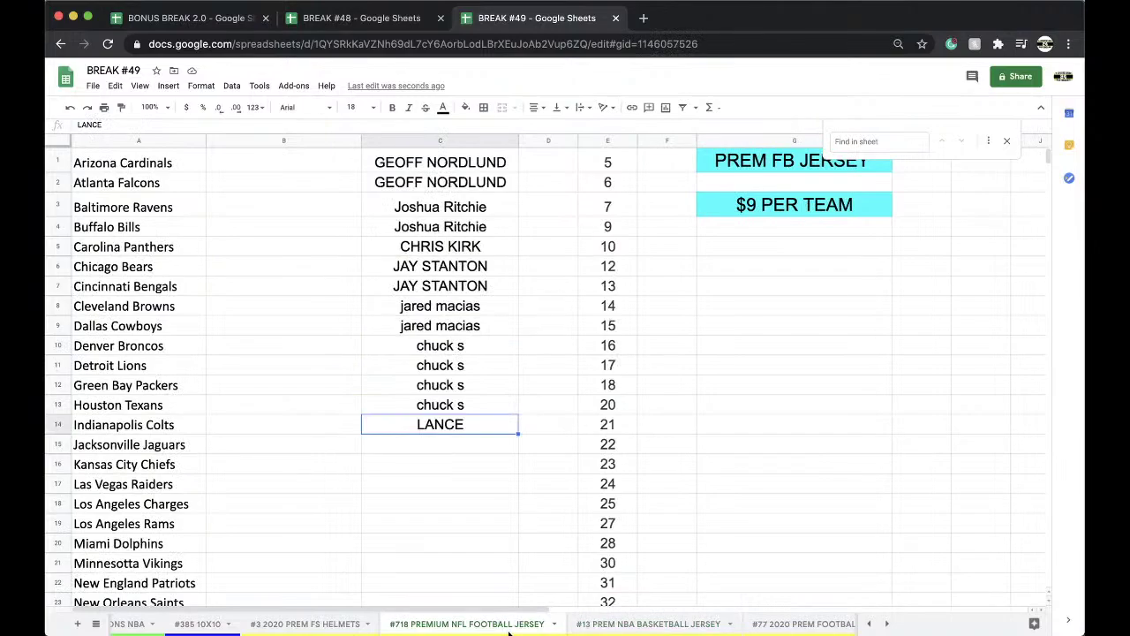
{"action": "scroll", "coordinate": [493, 623], "scroll_direction": "right", "scroll_amount": 3}
{"action": "left_click", "coordinate": [593, 624]}
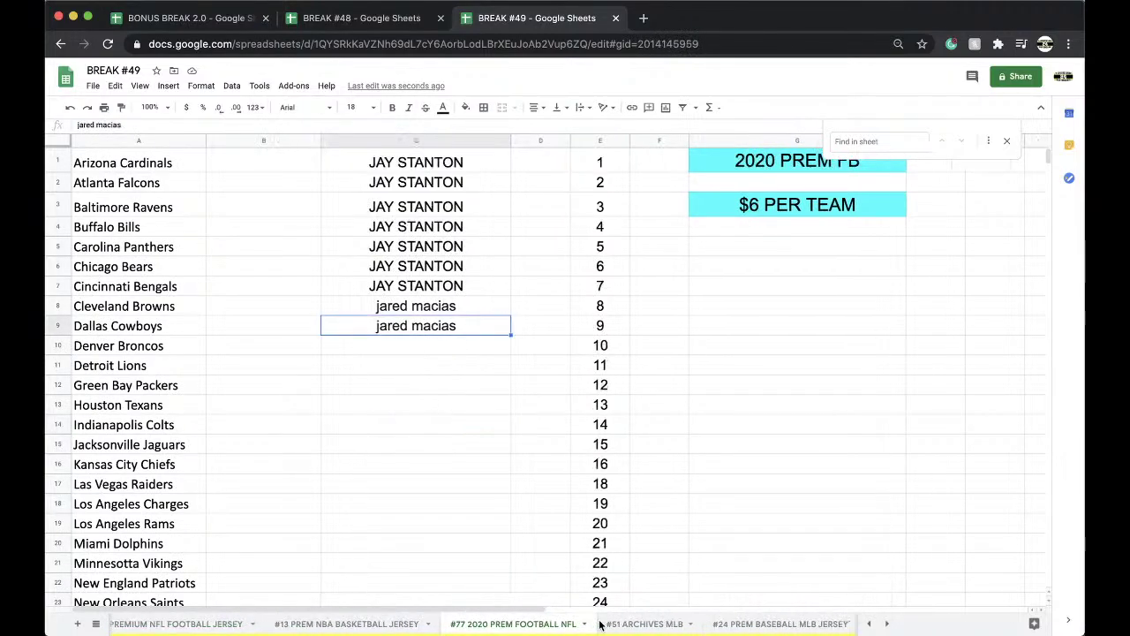
{"action": "scroll", "coordinate": [600, 623], "scroll_direction": "right", "scroll_amount": 2}
{"action": "left_click", "coordinate": [653, 623]}
Step: Paste the buyer's name as values only into the Red Sox and Cubs slots, C4:C5
{"action": "left_click", "coordinate": [427, 229]}
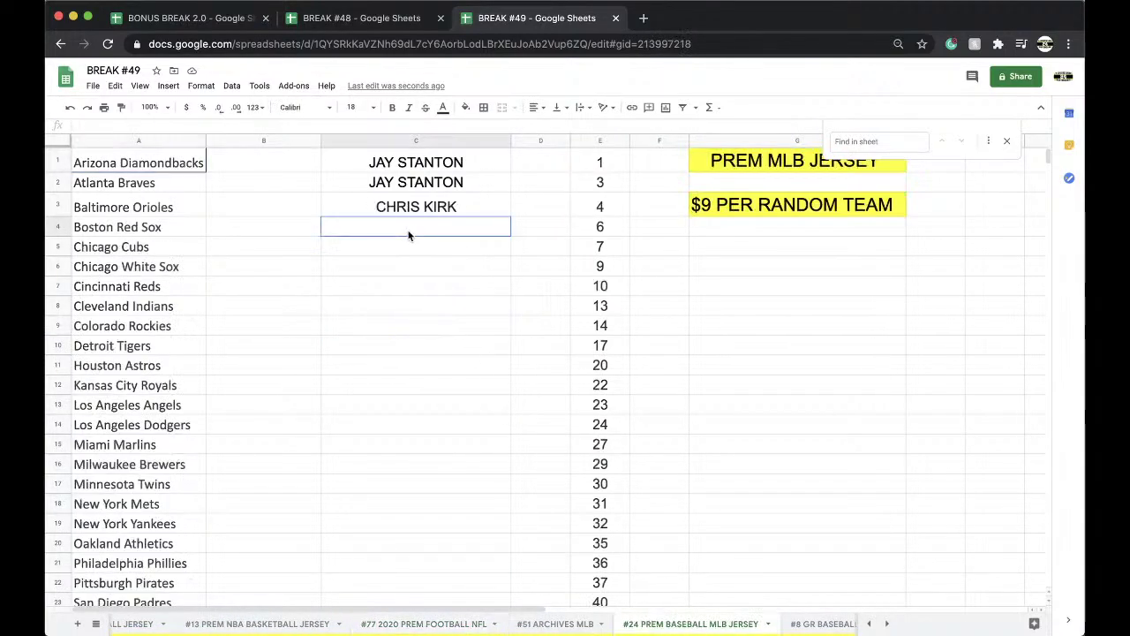
{"action": "type", "text": "Keith G"}
{"action": "left_click", "coordinate": [524, 251]}
{"action": "left_click", "coordinate": [554, 268]}
{"action": "left_click", "coordinate": [416, 246]}
{"action": "type", "text": "Keith G"}
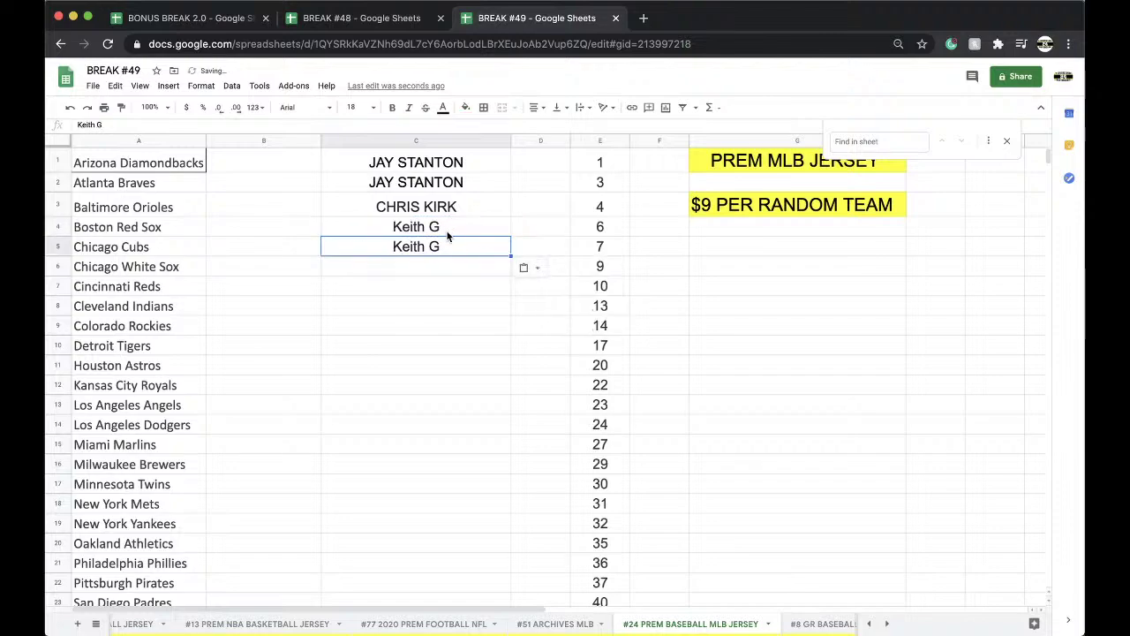
Step: Copy C4:C5 and paste the buyer into the Indians–Rockies slots C8:C9 on #41 Gold Rush
{"action": "left_click_drag", "start_coordinate": [416, 227], "coordinate": [444, 247]}
{"action": "key", "text": "super+c"}
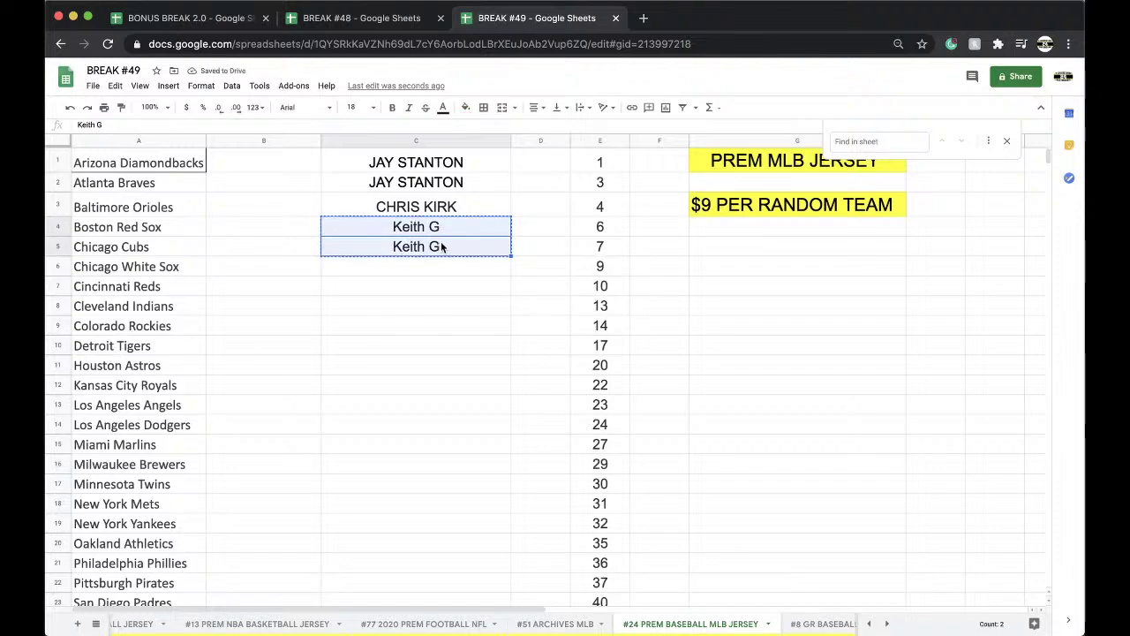
{"action": "scroll", "coordinate": [746, 624], "scroll_direction": "right", "scroll_amount": 5}
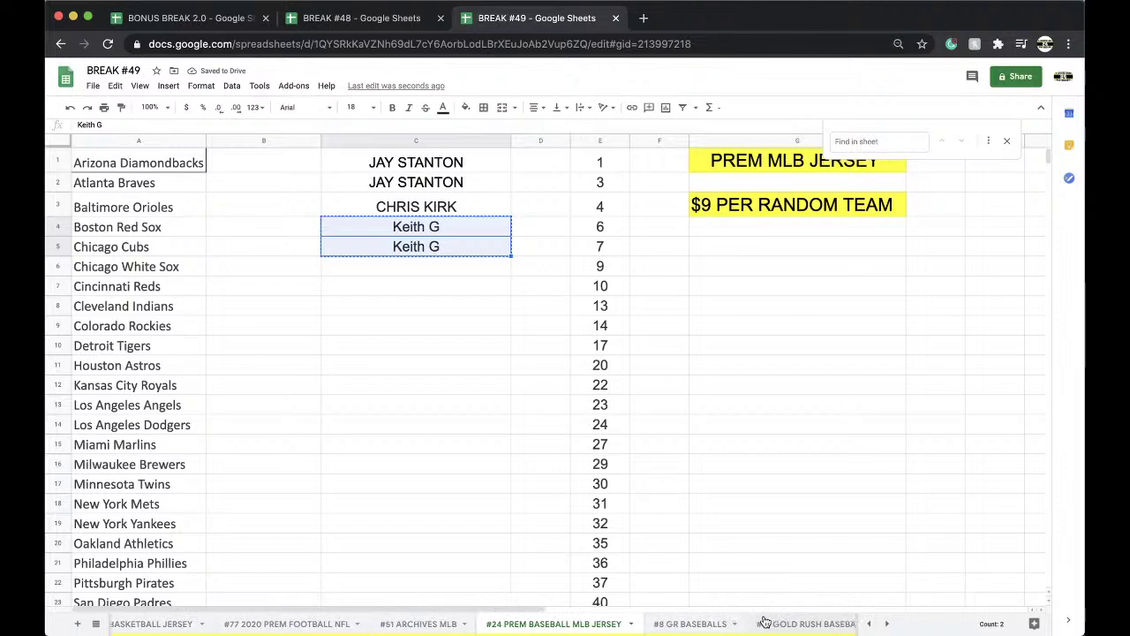
{"action": "left_click", "coordinate": [746, 624]}
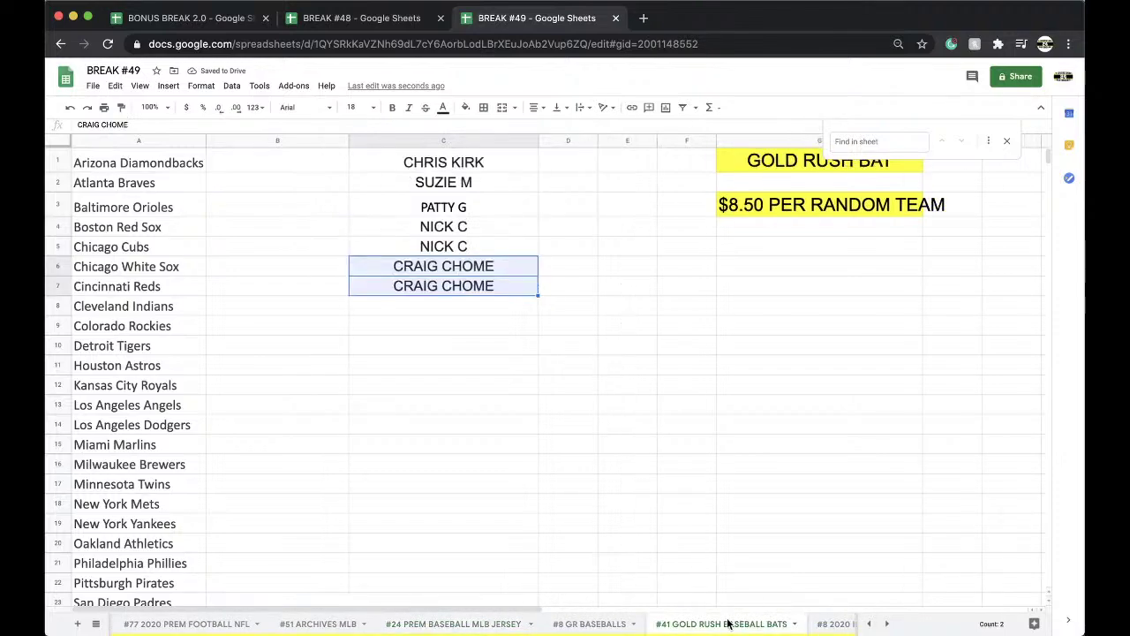
{"action": "left_click", "coordinate": [435, 306]}
{"action": "key", "text": "super+v"}
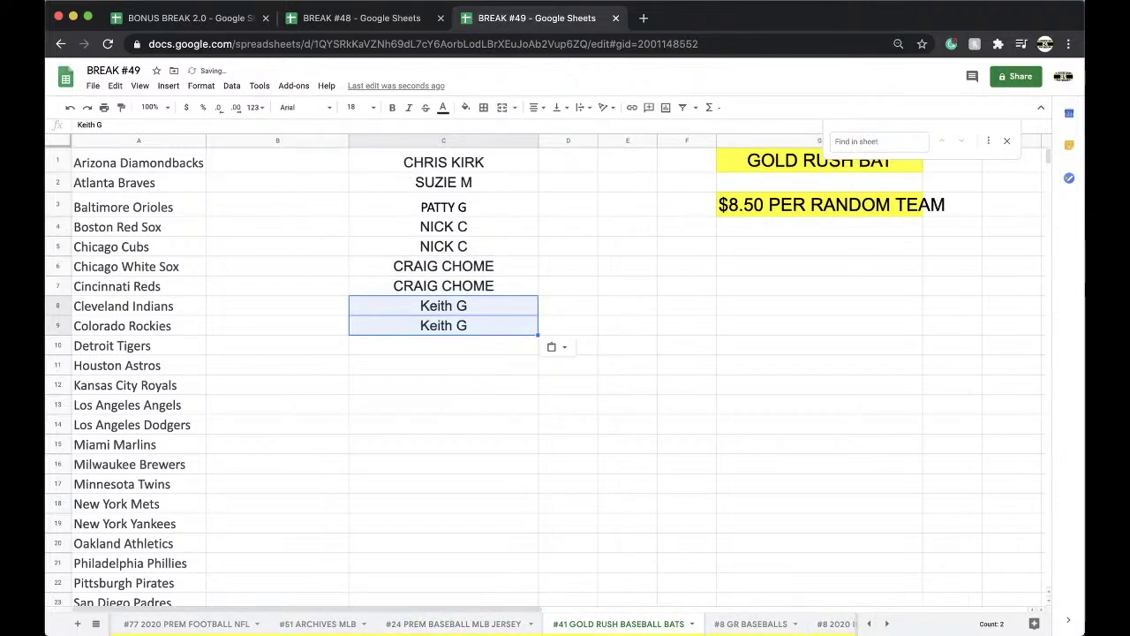
Step: Fill another buyer's name into the Royals–Brewers slots C12:C16 on #51 ARCHIVES MLB
{"action": "scroll", "coordinate": [402, 623], "scroll_direction": "left", "scroll_amount": 2}
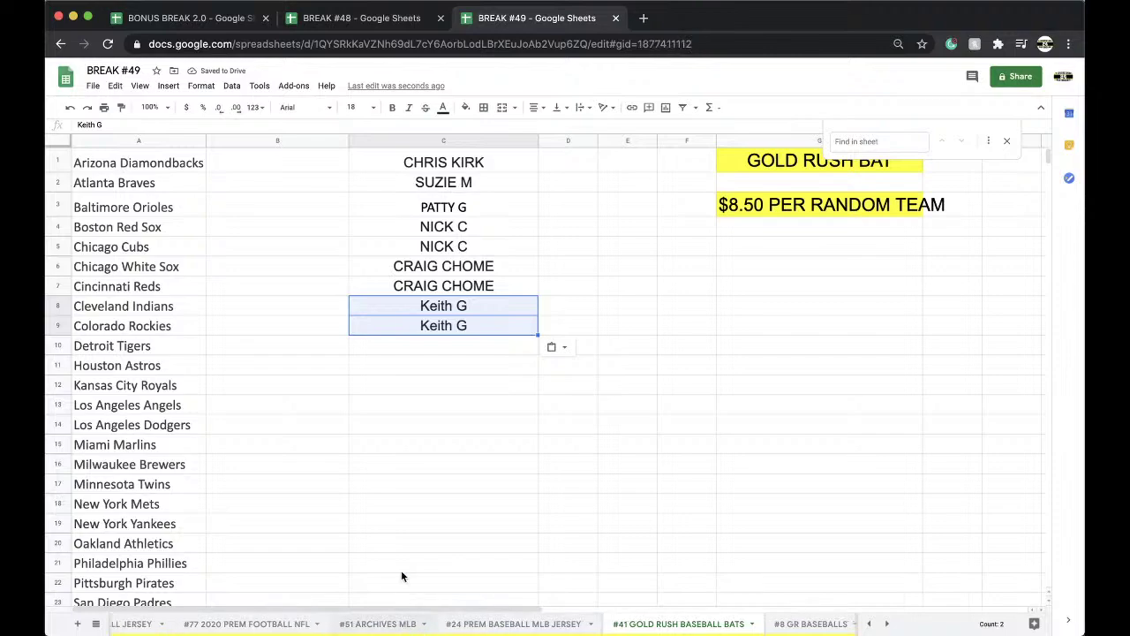
{"action": "left_click", "coordinate": [402, 624]}
{"action": "left_click", "coordinate": [418, 386]}
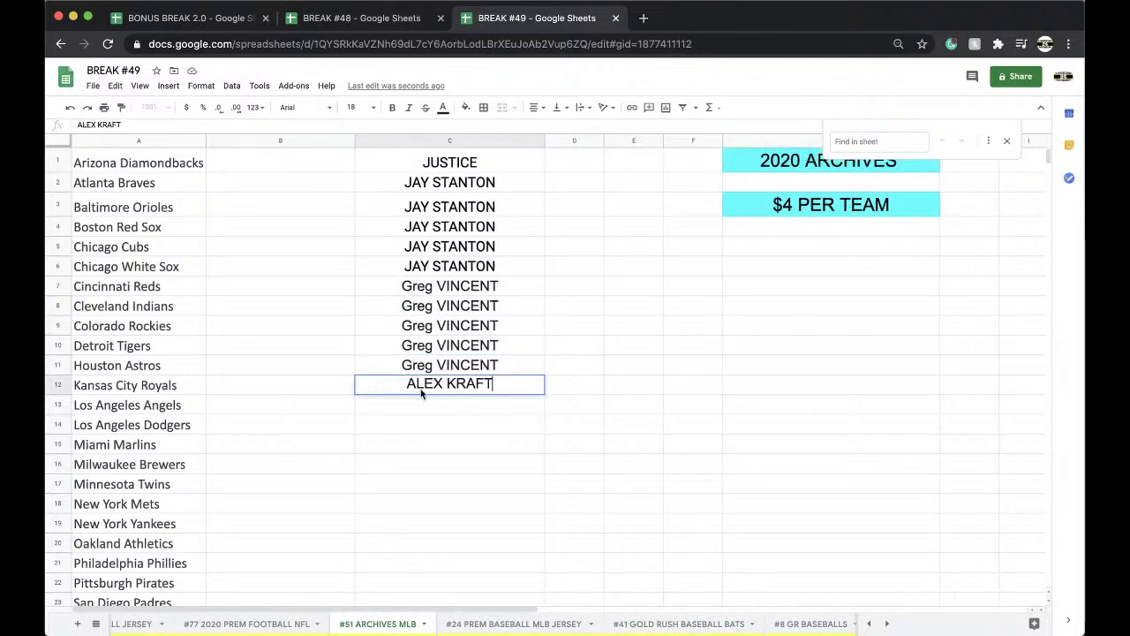
{"action": "key", "text": "Down"}
{"action": "key", "text": "Down"}
{"action": "key", "text": "Up"}
{"action": "key", "text": "Up"}
{"action": "key", "text": "super+c"}
{"action": "key", "text": "shift+Down"}
{"action": "key", "text": "shift+Down"}
{"action": "key", "text": "super+v"}
{"action": "key", "text": "Down"}
{"action": "key", "text": "super+v"}
{"action": "key", "text": "Down"}
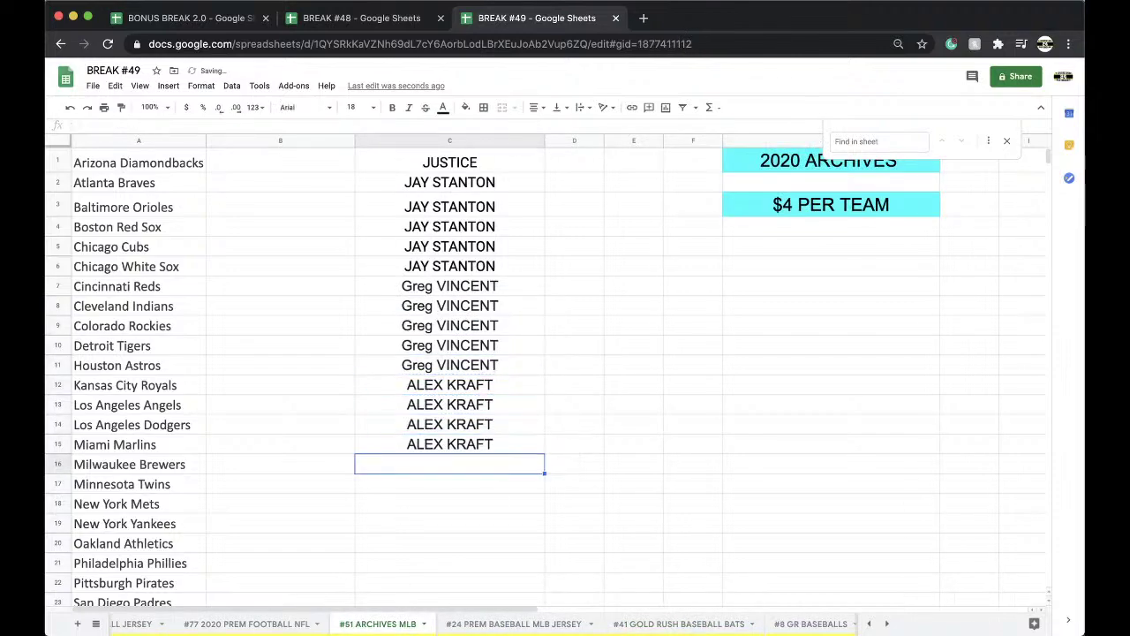
{"action": "key", "text": "super+v"}
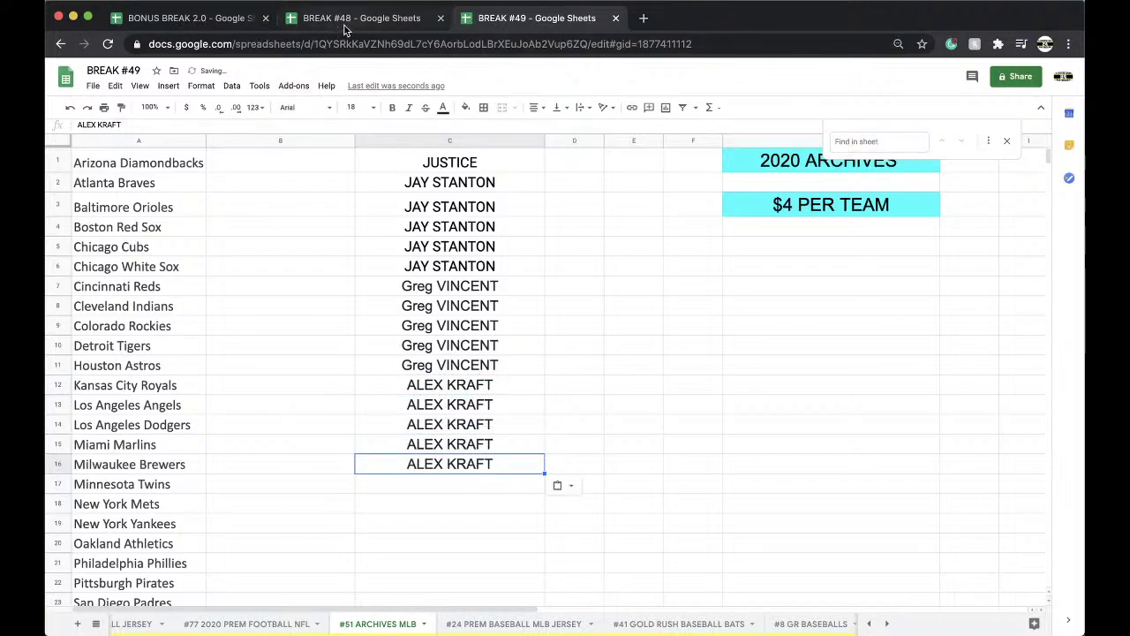
{"action": "left_click", "coordinate": [353, 20]}
{"action": "key", "text": "super+f"}
Step: Find the buyer on CREDIT and change their B7 balance from $79.00 to $59.00
{"action": "type", "text": "KRAFT"}
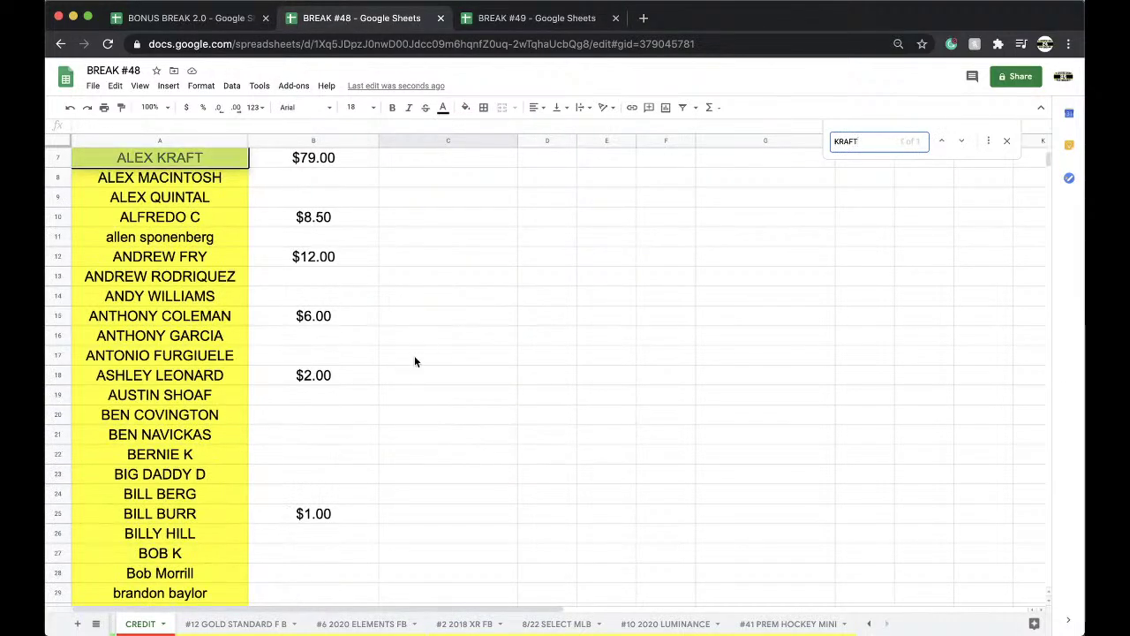
{"action": "left_click", "coordinate": [323, 181]}
{"action": "type", "text": "$59"}
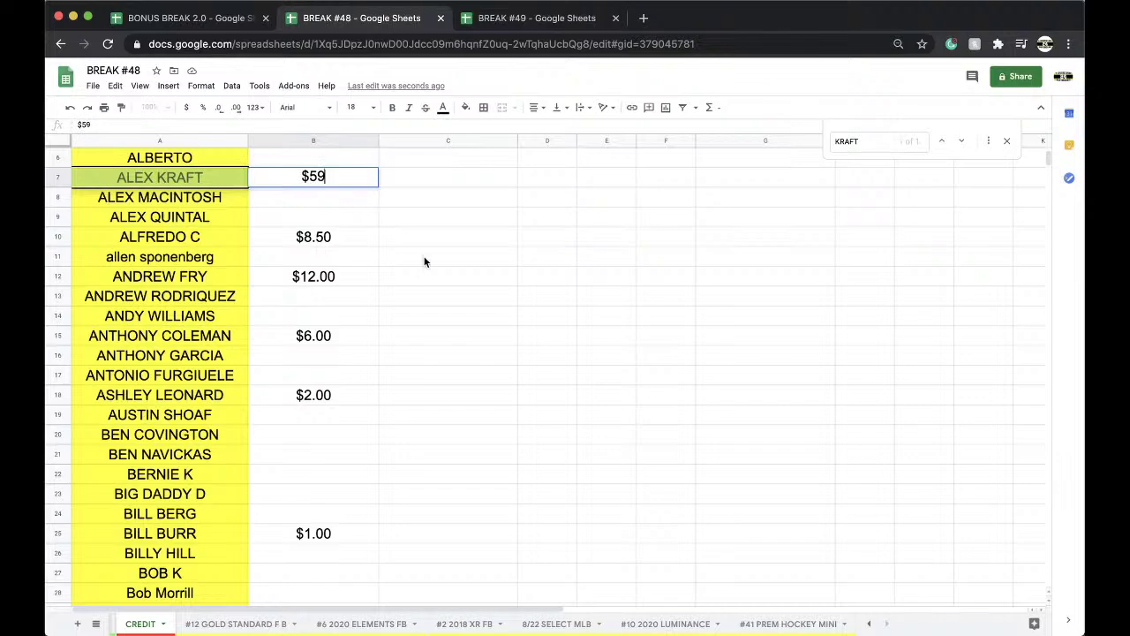
{"action": "left_click", "coordinate": [446, 277]}
{"action": "key", "text": "super+z"}
{"action": "type", "text": "$59"}
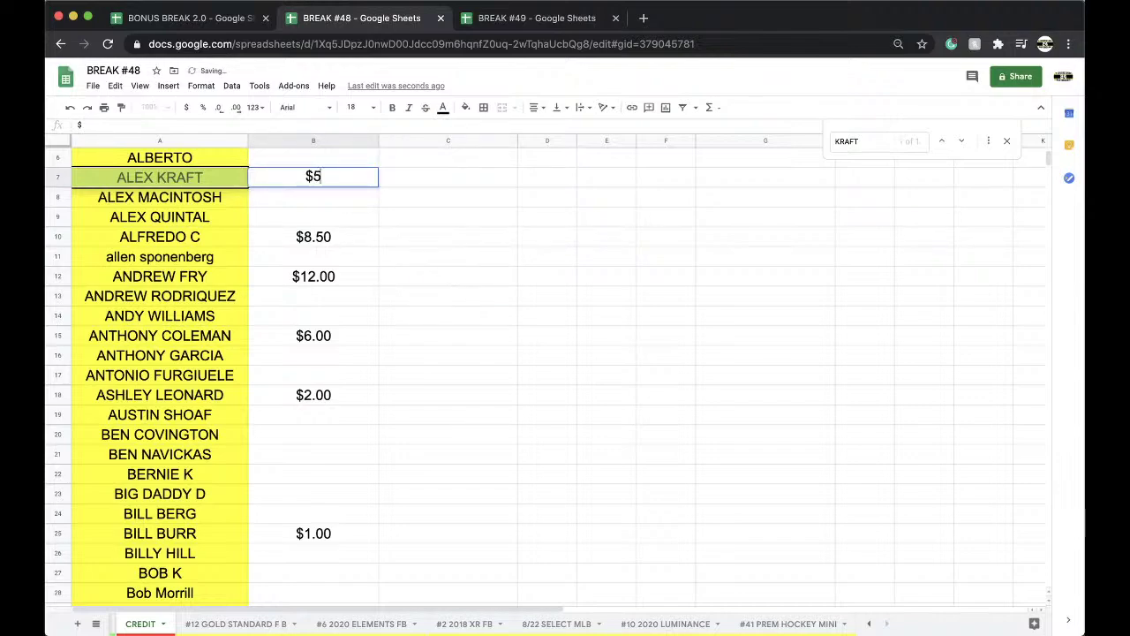
{"action": "left_click", "coordinate": [454, 314]}
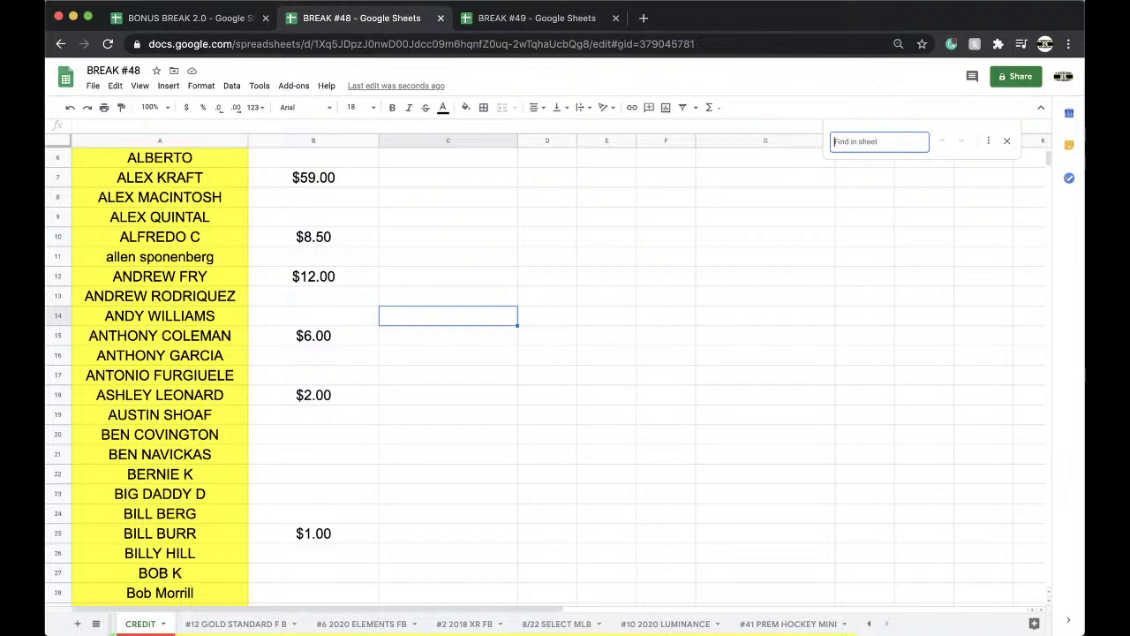
{"action": "left_click", "coordinate": [554, 256]}
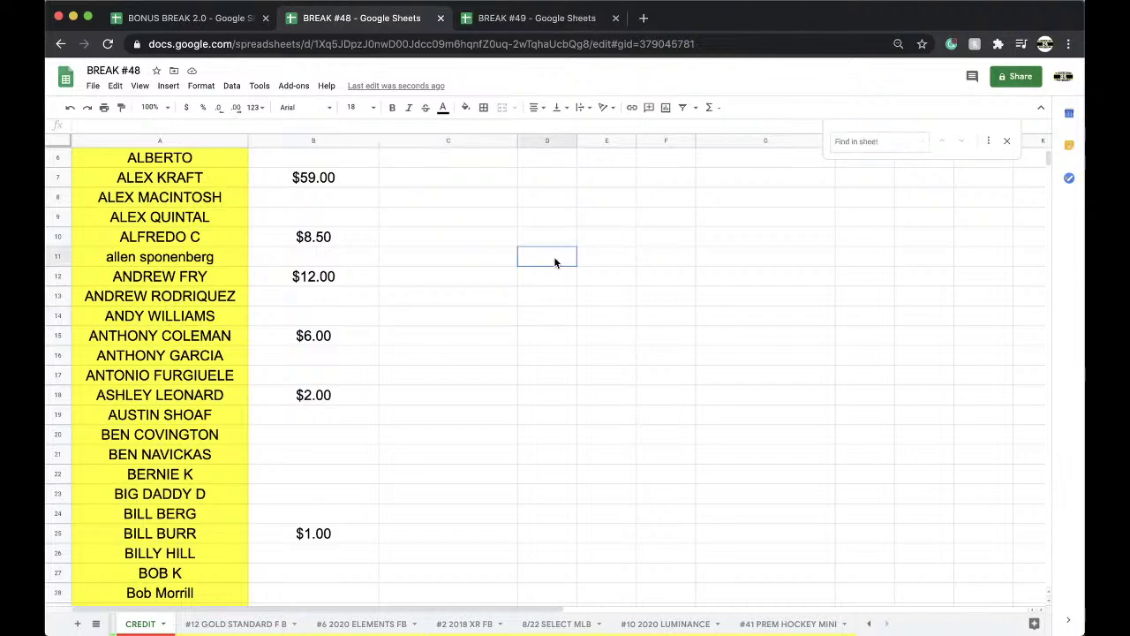
Step: Find another buyer and give them a $100.00 credit in B34
{"action": "type", "text": "BRETT"}
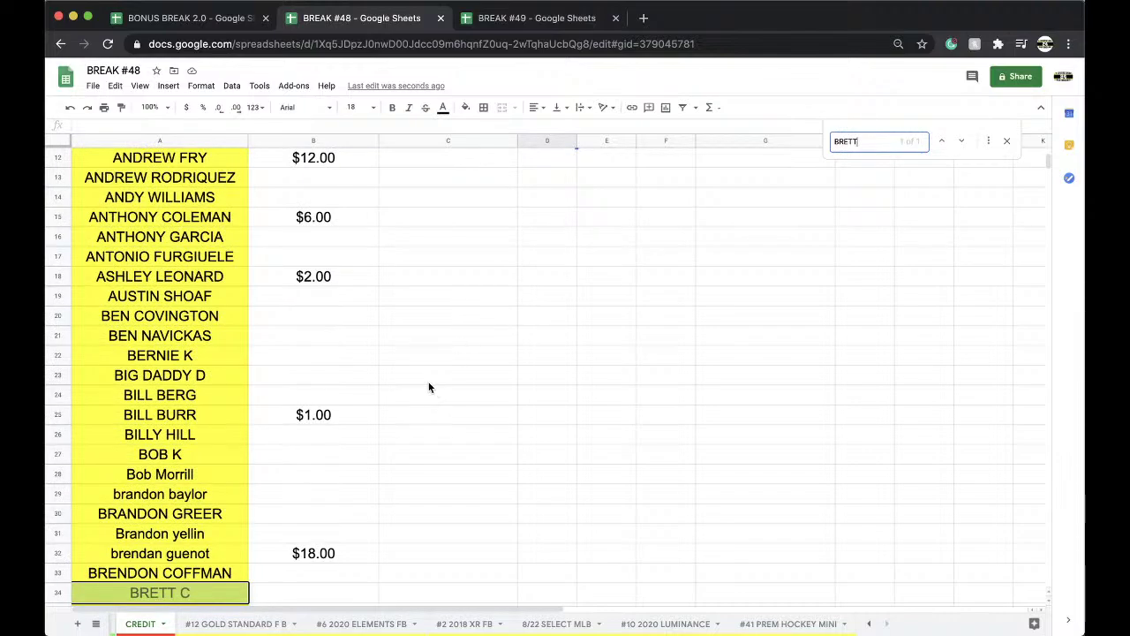
{"action": "scroll", "coordinate": [371, 521], "scroll_direction": "down", "scroll_amount": 1}
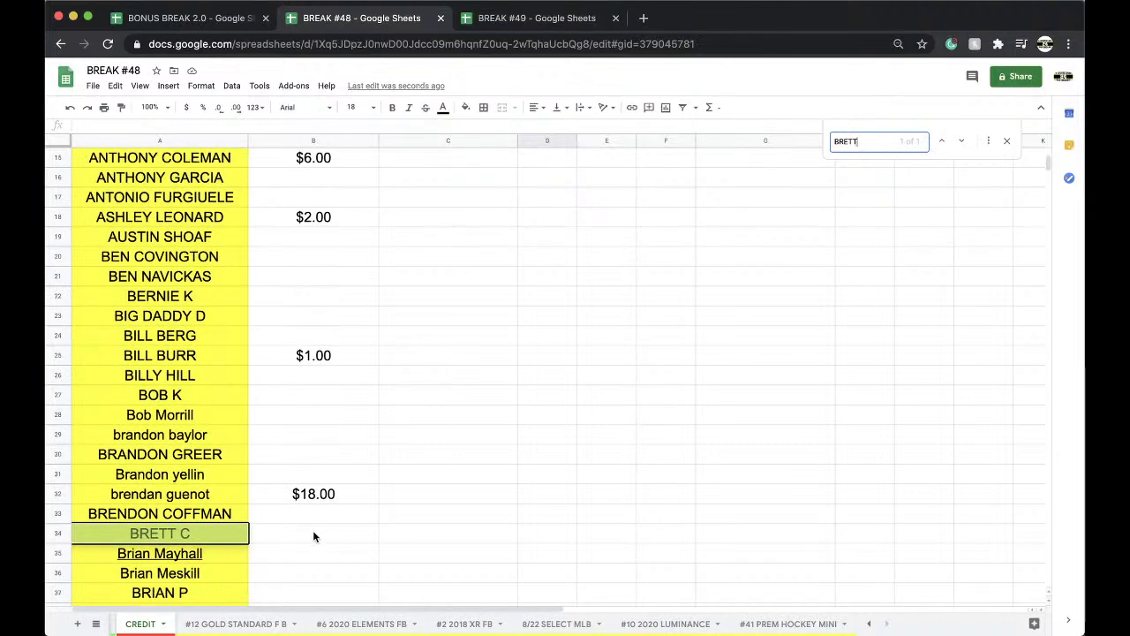
{"action": "left_click", "coordinate": [313, 533]}
{"action": "type", "text": "$100"}
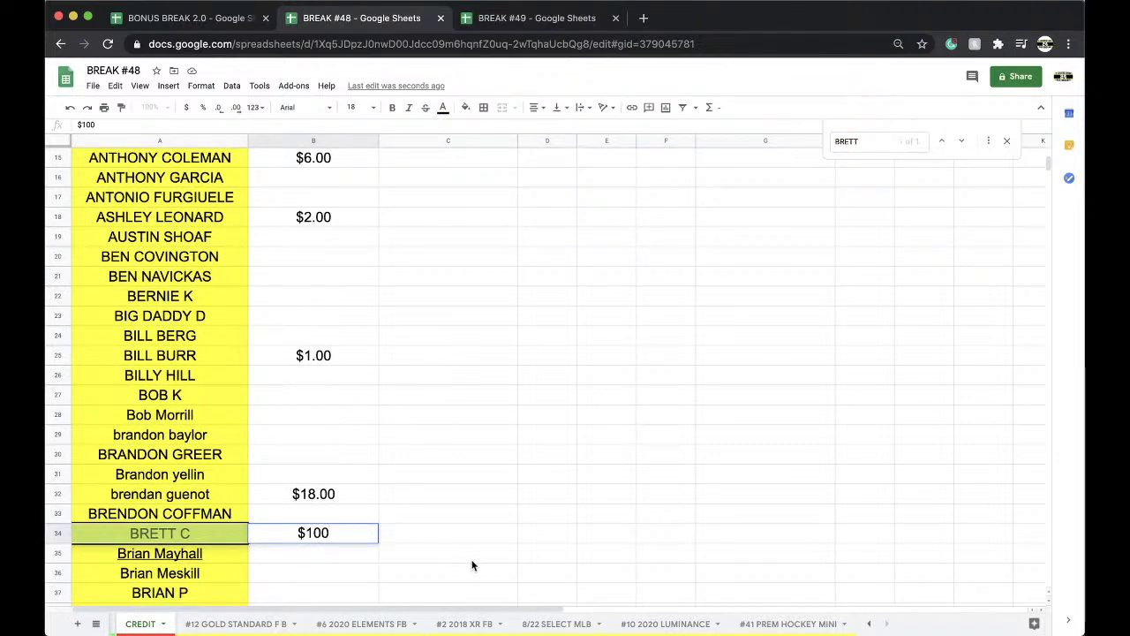
{"action": "left_click", "coordinate": [558, 437]}
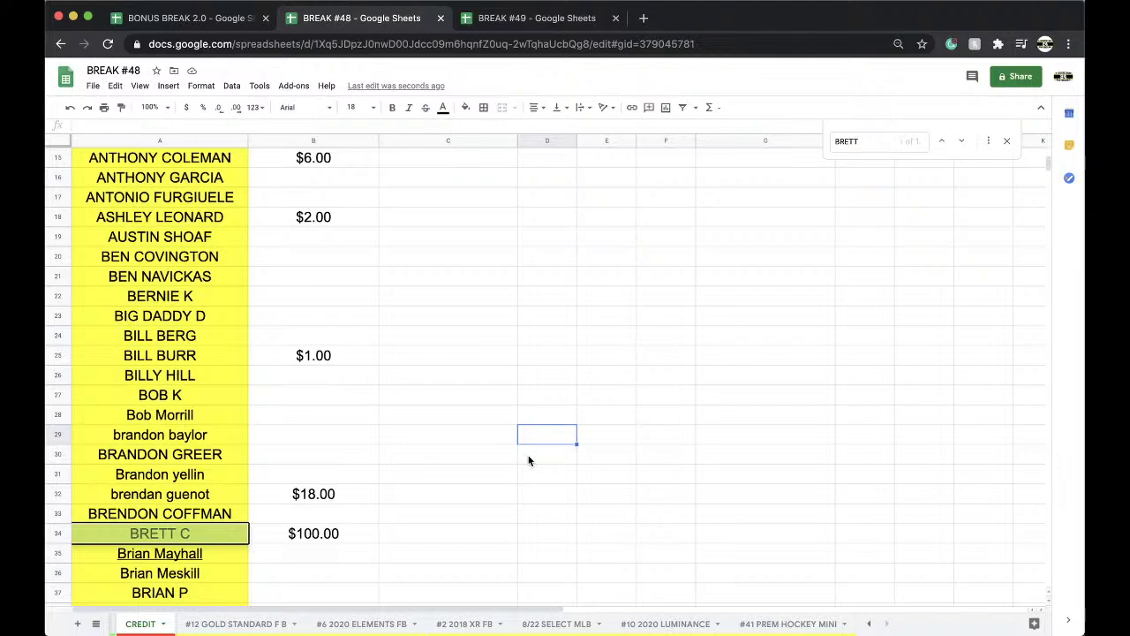
{"action": "left_click", "coordinate": [528, 462]}
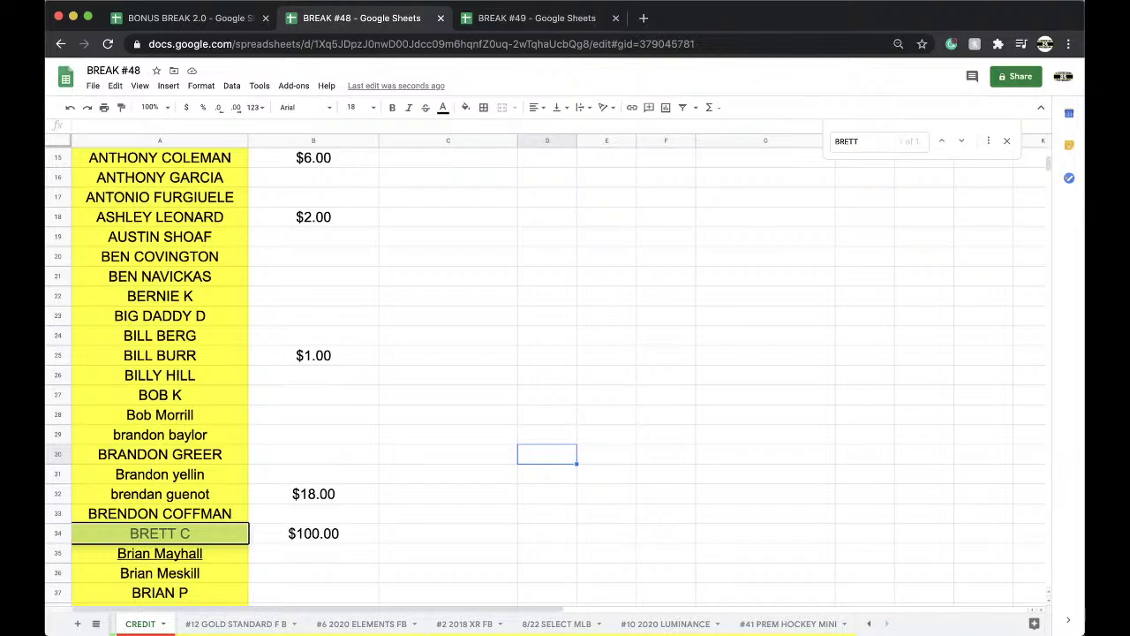
Step: Search the CREDIT list for the buyer and locate row 105
{"action": "left_click", "coordinate": [297, 374]}
{"action": "scroll", "coordinate": [256, 406], "scroll_direction": "up", "scroll_amount": 2}
{"action": "key", "text": "super+f"}
{"action": "type", "text": "GLEN"}
{"action": "scroll", "coordinate": [158, 379], "scroll_direction": "down", "scroll_amount": 20}
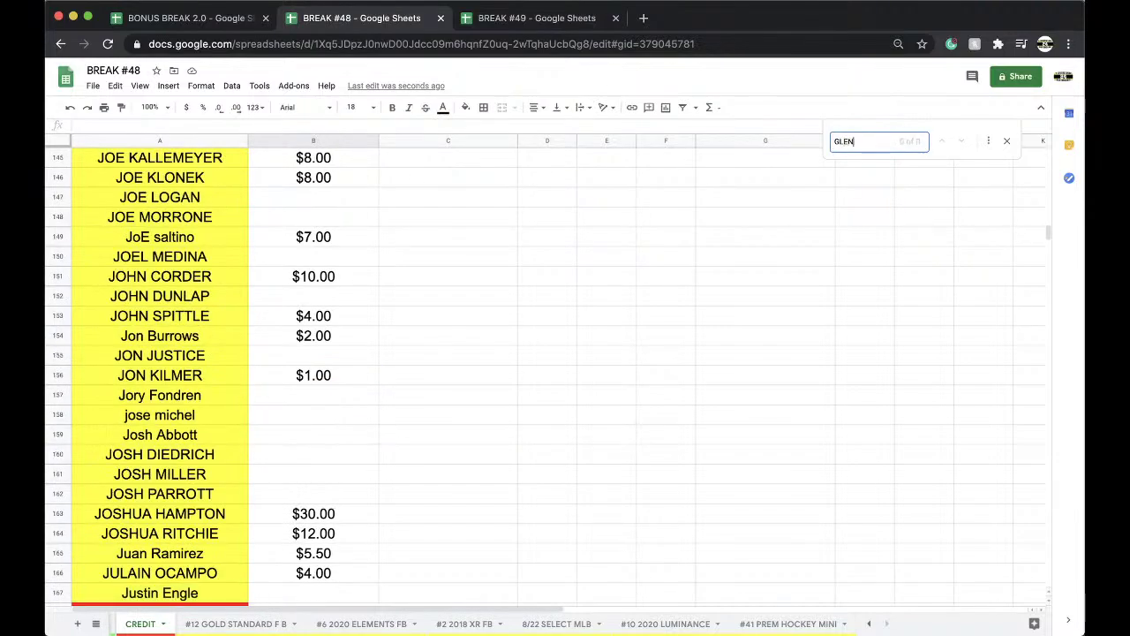
{"action": "scroll", "coordinate": [157, 380], "scroll_direction": "up", "scroll_amount": 15}
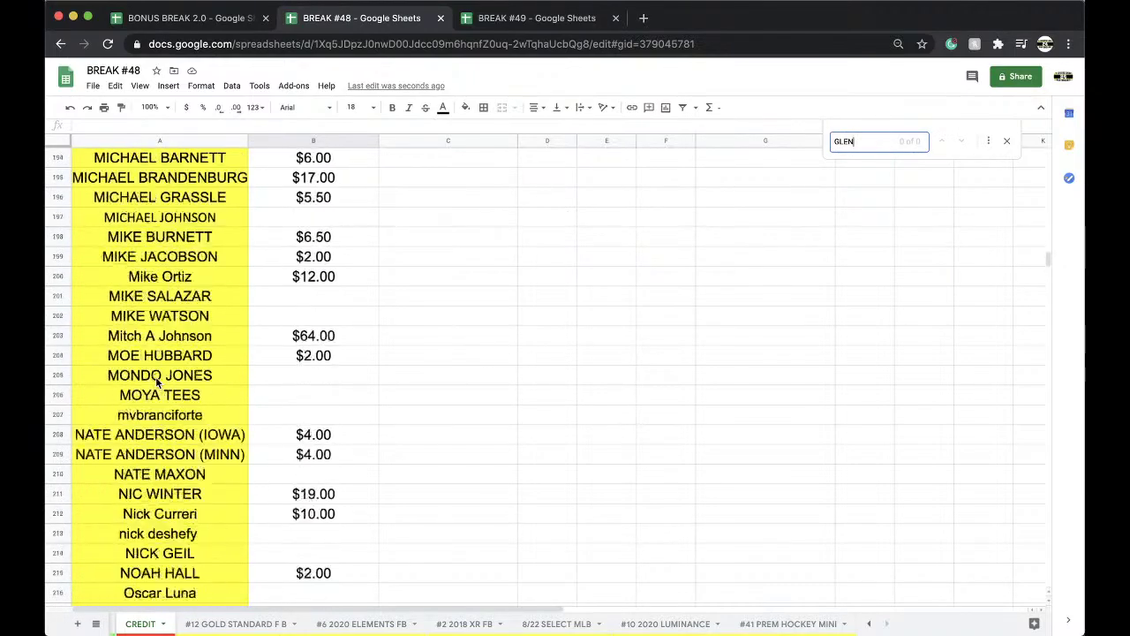
{"action": "scroll", "coordinate": [158, 381], "scroll_direction": "up", "scroll_amount": 4}
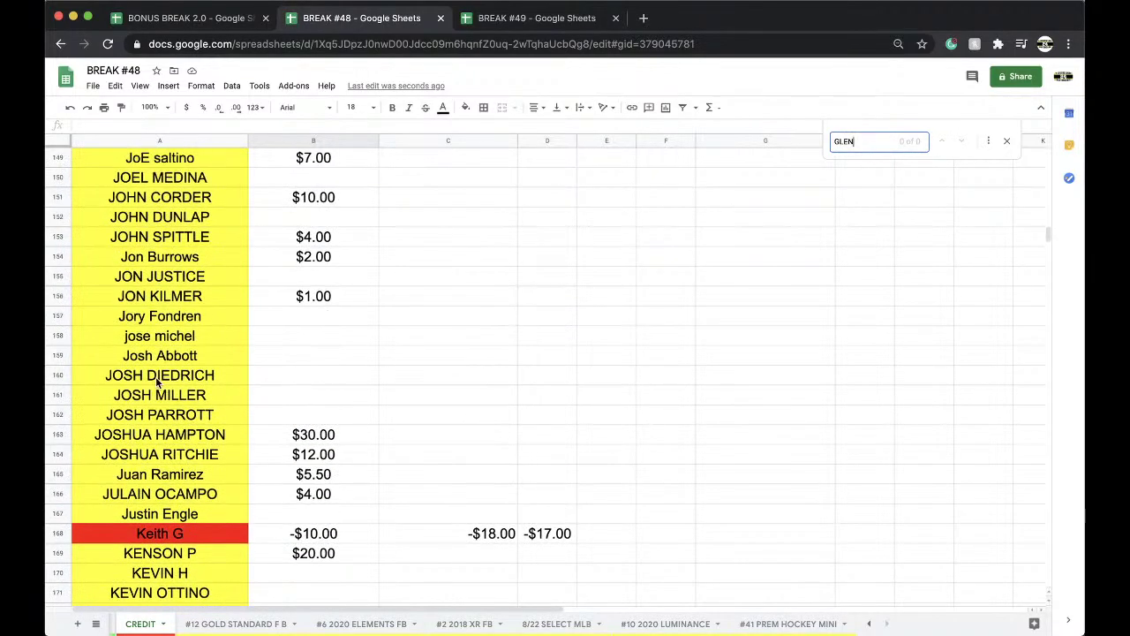
{"action": "scroll", "coordinate": [165, 336], "scroll_direction": "down", "scroll_amount": 2}
{"action": "scroll", "coordinate": [166, 336], "scroll_direction": "down", "scroll_amount": 4}
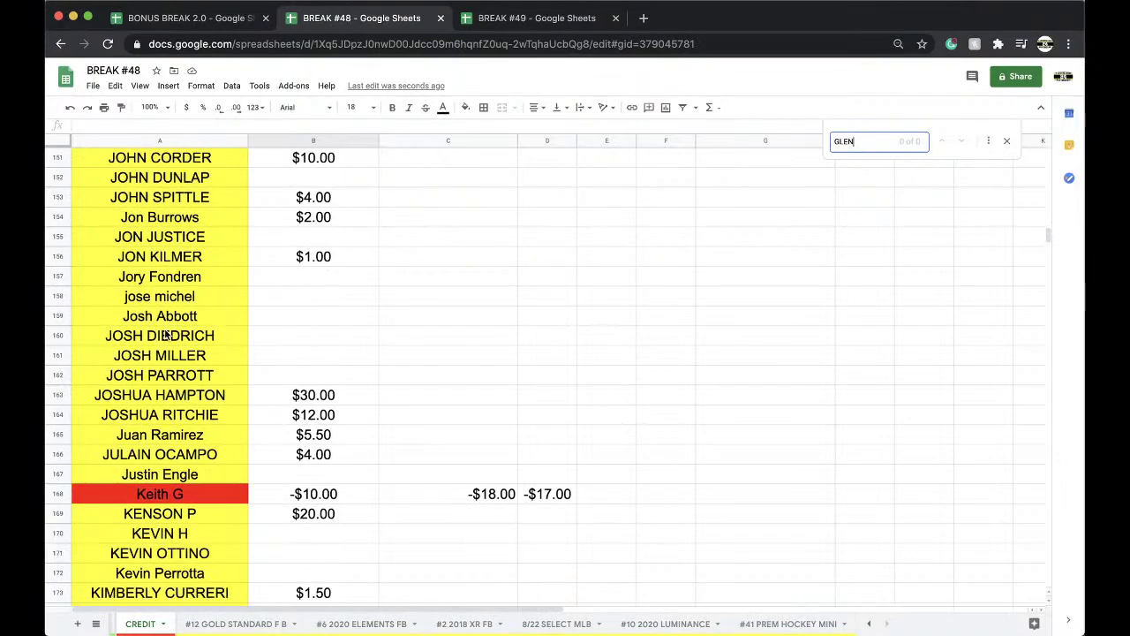
{"action": "scroll", "coordinate": [165, 335], "scroll_direction": "up", "scroll_amount": 1}
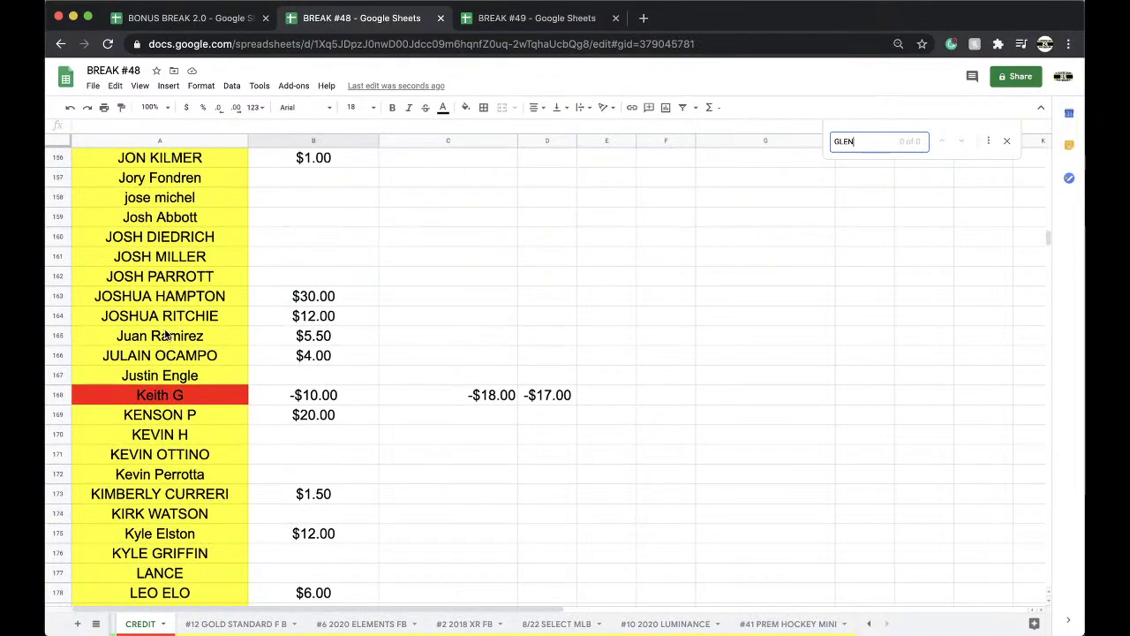
{"action": "scroll", "coordinate": [152, 293], "scroll_direction": "up", "scroll_amount": 8}
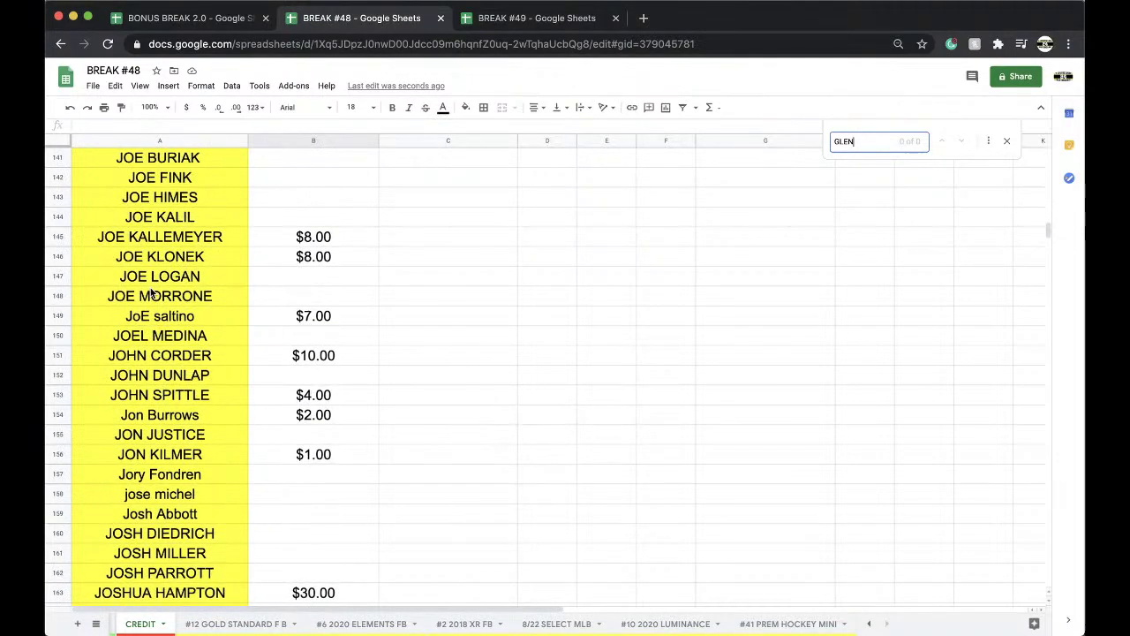
{"action": "scroll", "coordinate": [152, 293], "scroll_direction": "up", "scroll_amount": 7}
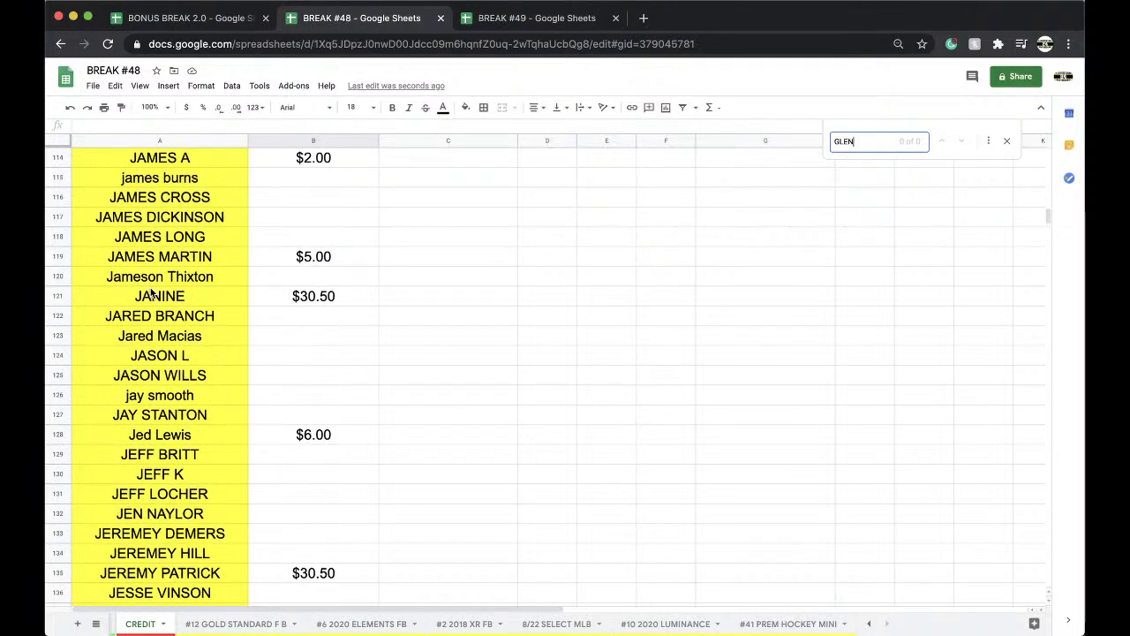
{"action": "scroll", "coordinate": [152, 293], "scroll_direction": "up", "scroll_amount": 1}
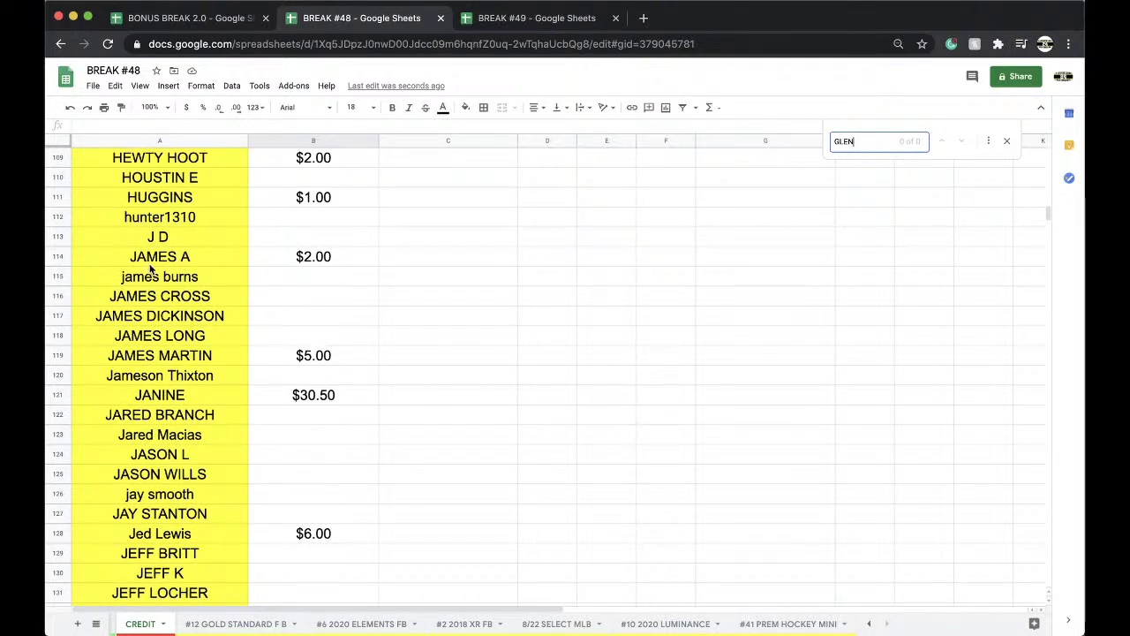
{"action": "scroll", "coordinate": [150, 269], "scroll_direction": "up", "scroll_amount": 4}
{"action": "left_click", "coordinate": [150, 274]}
{"action": "left_click", "coordinate": [162, 300]}
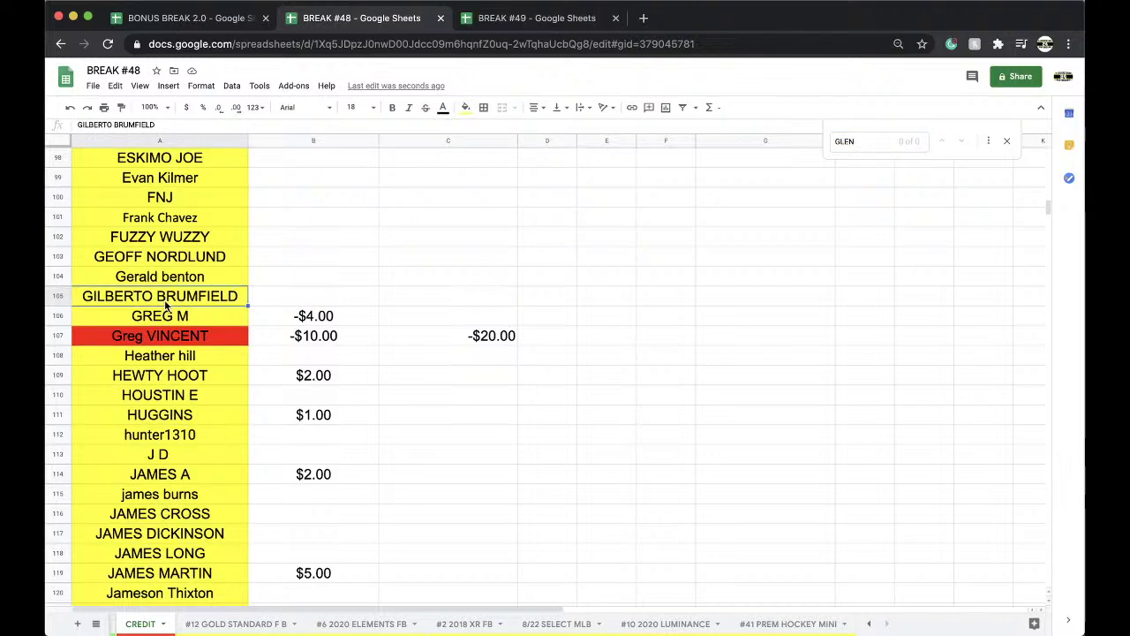
Step: Overwrite A105 with the new buyer's full name and enter $100 in B105
{"action": "key", "text": "Tab"}
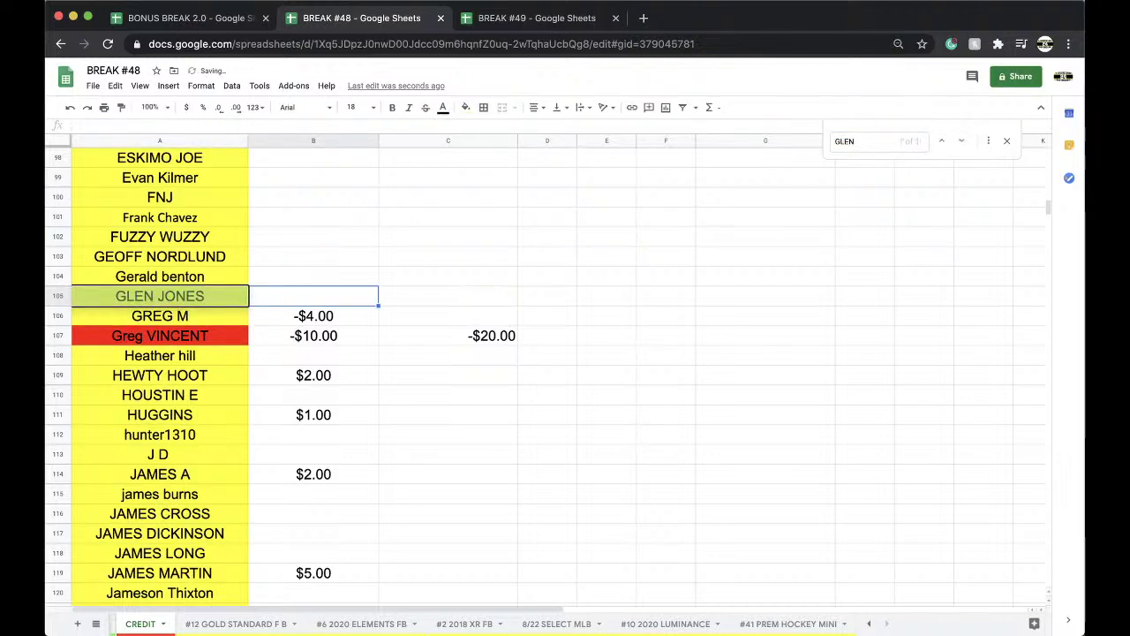
{"action": "type", "text": "$100"}
{"action": "left_click", "coordinate": [386, 281]}
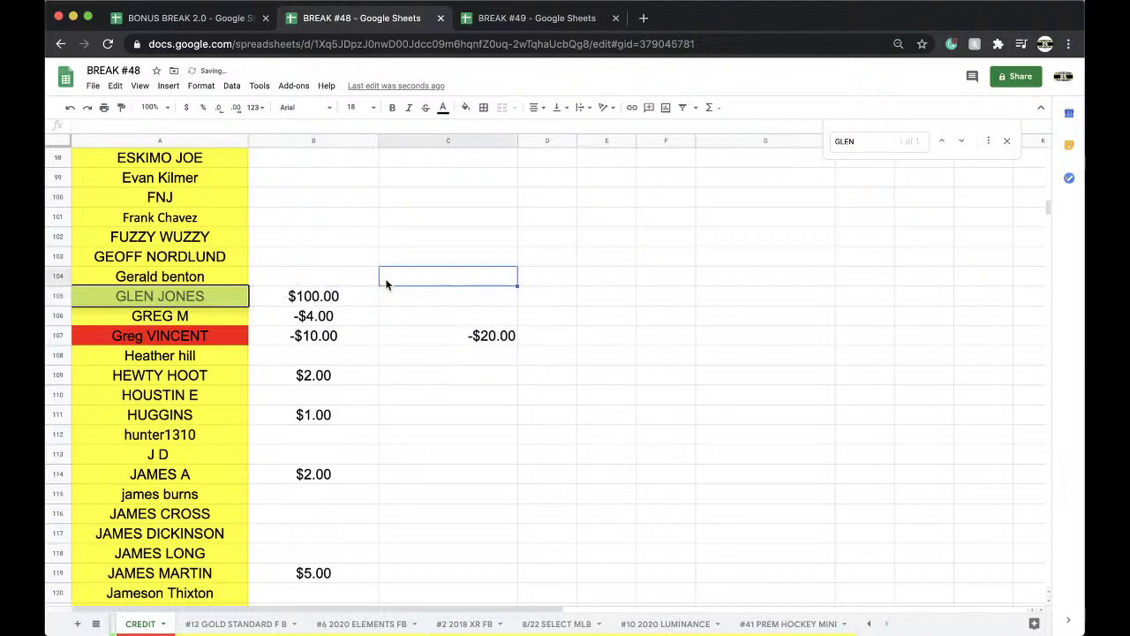
{"action": "key", "text": "ctrl+f"}
{"action": "key", "text": "BackSpace"}
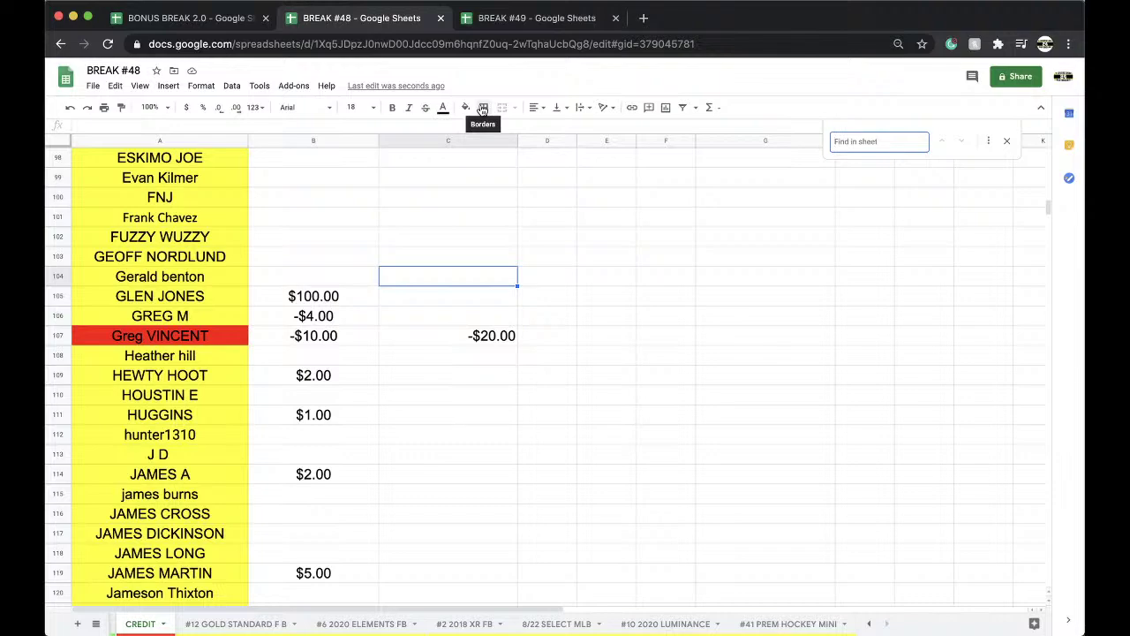
Step: In BREAK #49, type the buyer's name into the New York Jets slot C25 on #3 helmets
{"action": "left_click", "coordinate": [512, 21]}
{"action": "scroll", "coordinate": [283, 623], "scroll_direction": "left", "scroll_amount": 3}
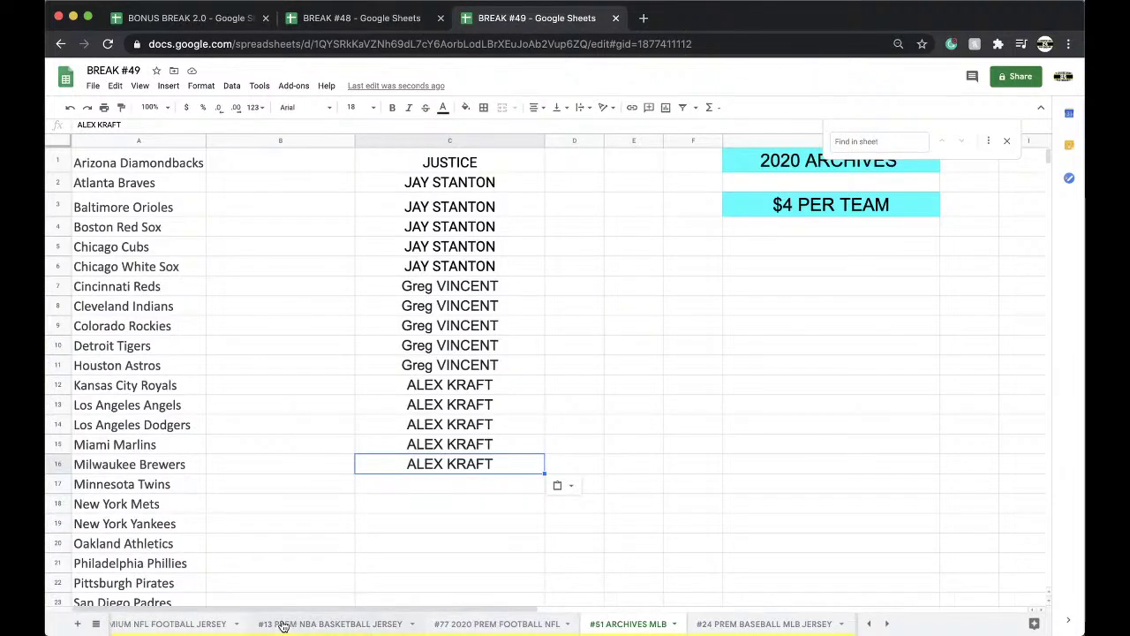
{"action": "scroll", "coordinate": [283, 623], "scroll_direction": "left", "scroll_amount": 3}
{"action": "left_click", "coordinate": [384, 623]}
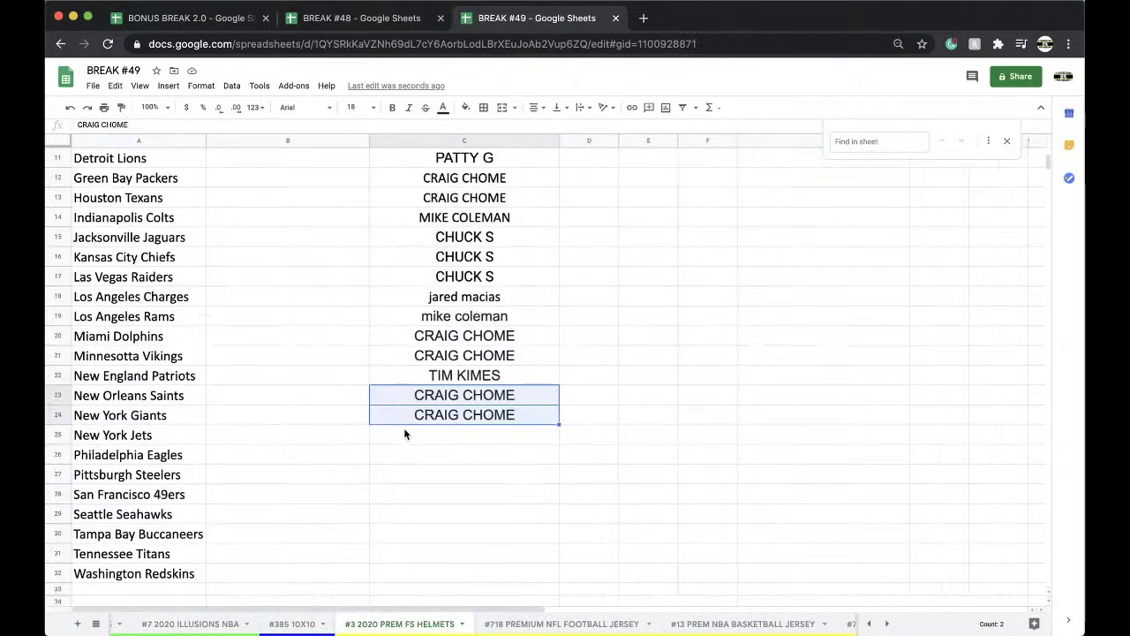
{"action": "left_click", "coordinate": [404, 431]}
{"action": "type", "text": "TY S"}
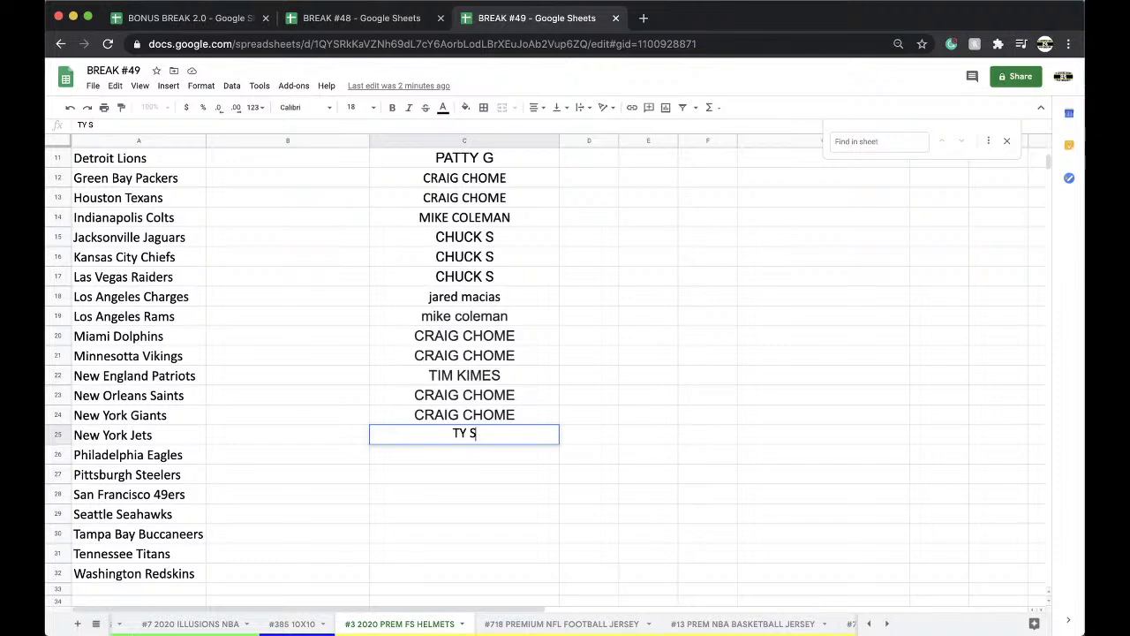
{"action": "left_click", "coordinate": [386, 521]}
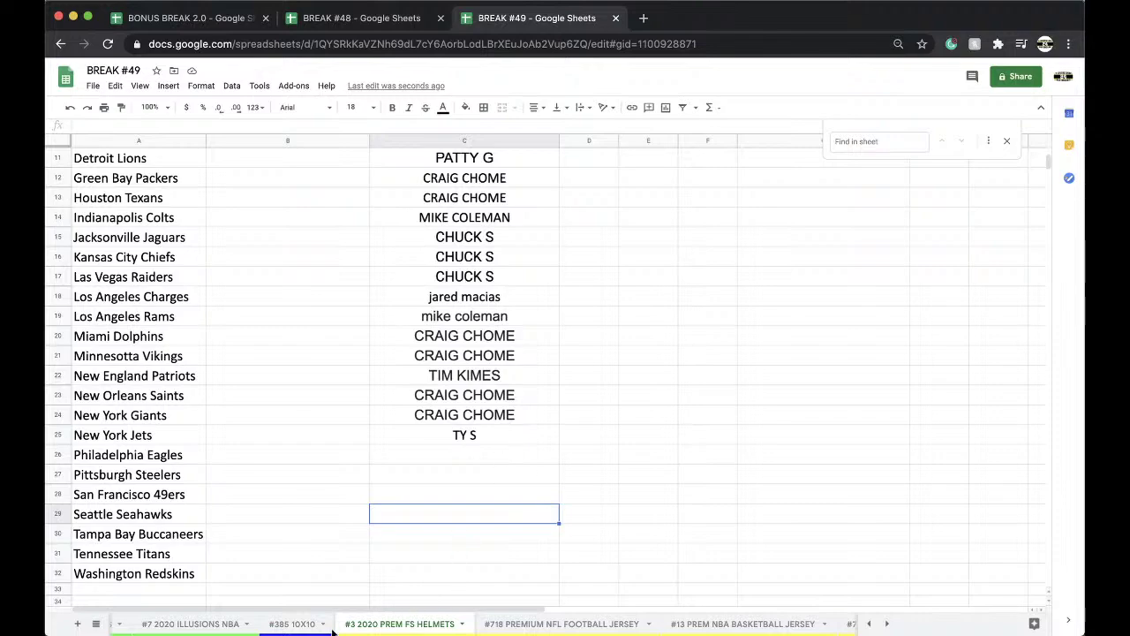
{"action": "left_click", "coordinate": [292, 623]}
Step: Enter the new buyer's name in row 18 (A18) of the #385 10X10 list
{"action": "left_click", "coordinate": [151, 489]}
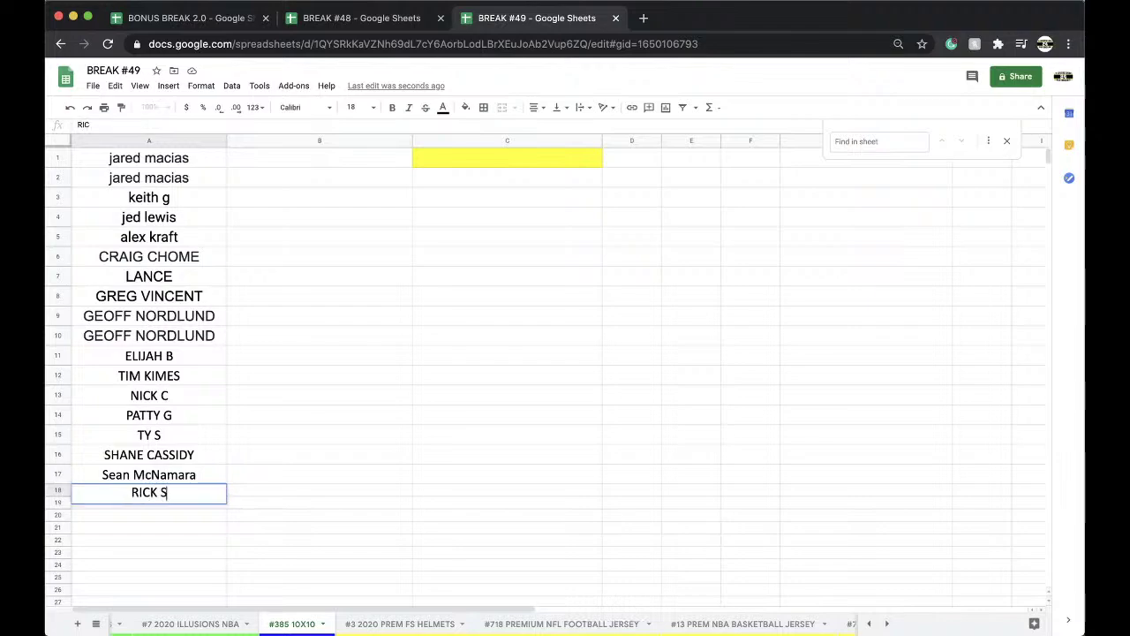
{"action": "left_click", "coordinate": [341, 471]}
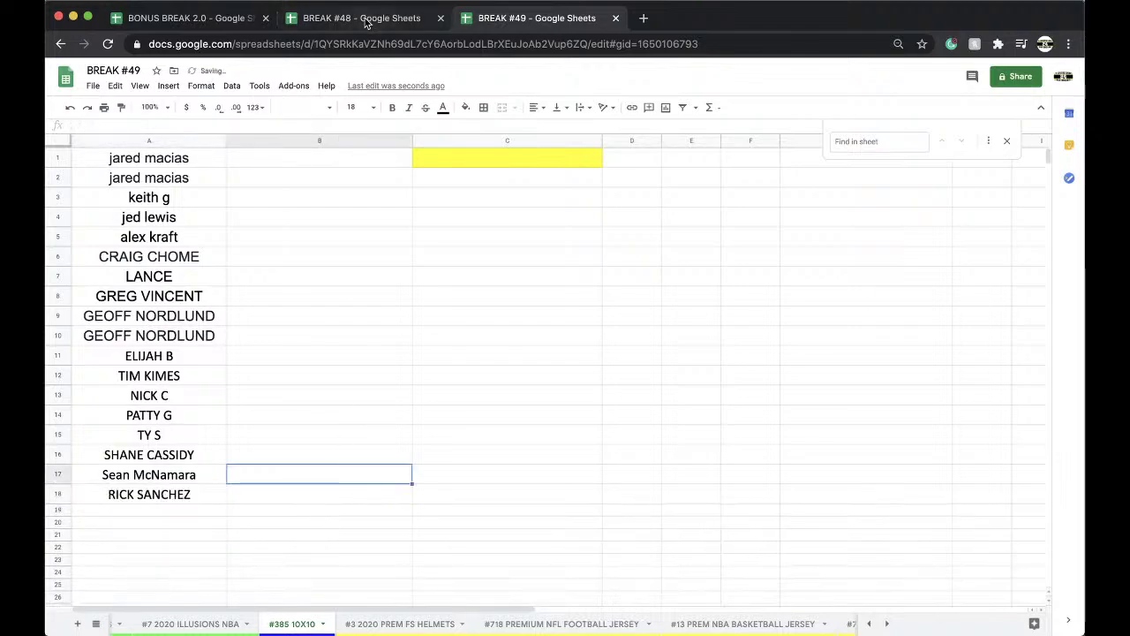
Step: In BREAK #48 CREDIT, find that buyer and set their credit in B222 to $30.00
{"action": "left_click", "coordinate": [362, 18]}
{"action": "left_click", "coordinate": [457, 357]}
{"action": "key", "text": "ctrl+f"}
{"action": "type", "text": "RICK S"}
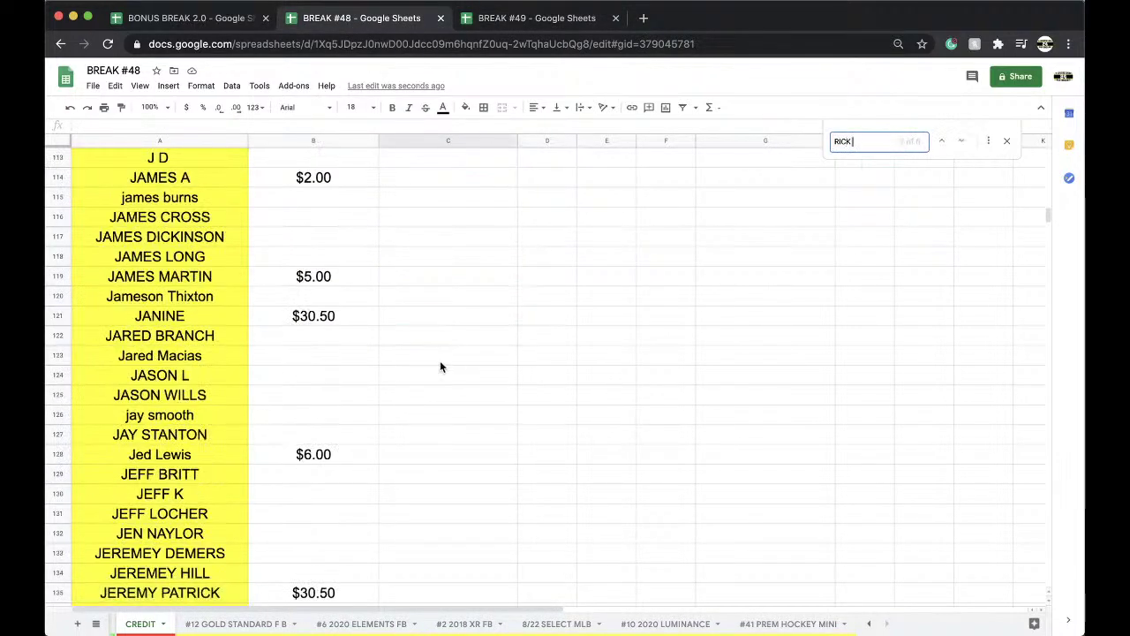
{"action": "left_click", "coordinate": [354, 493]}
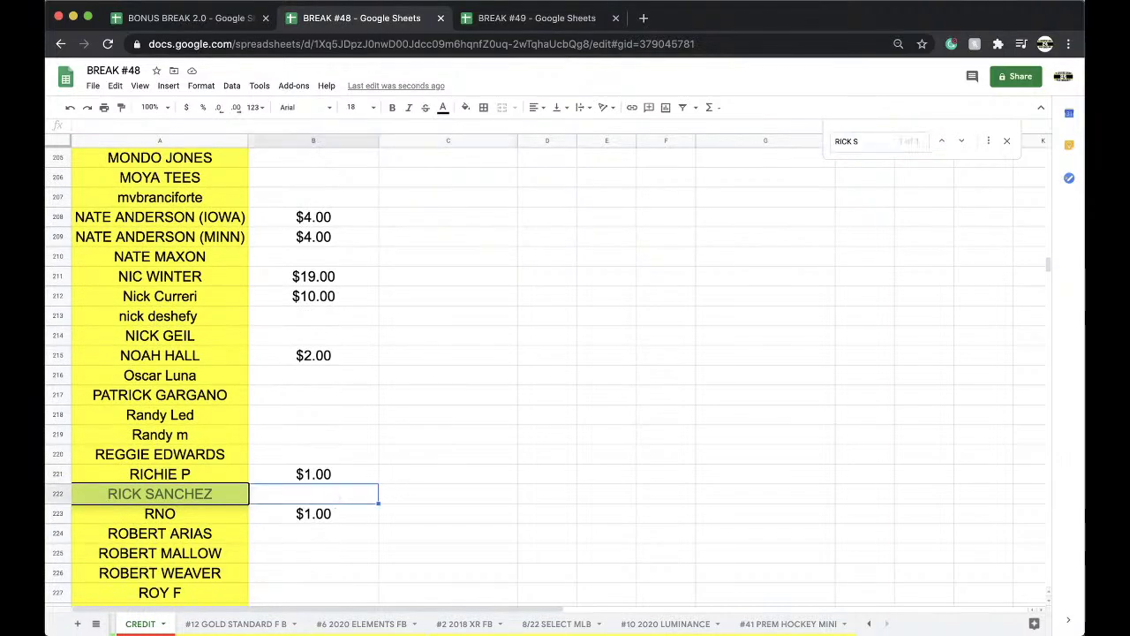
{"action": "type", "text": "$20"}
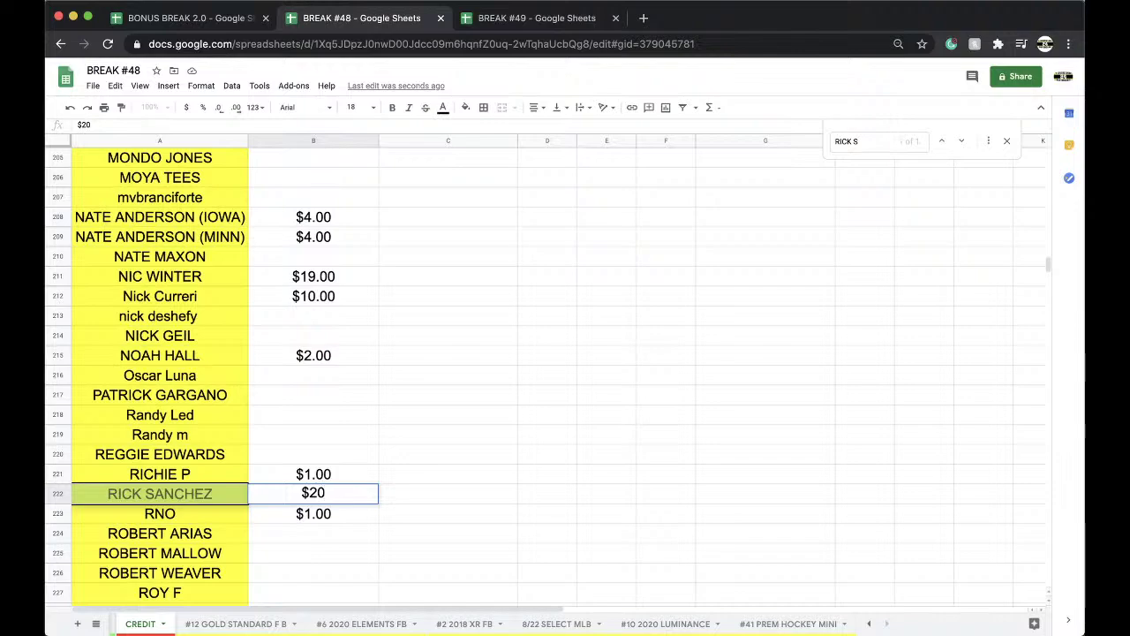
{"action": "left_click", "coordinate": [511, 358]}
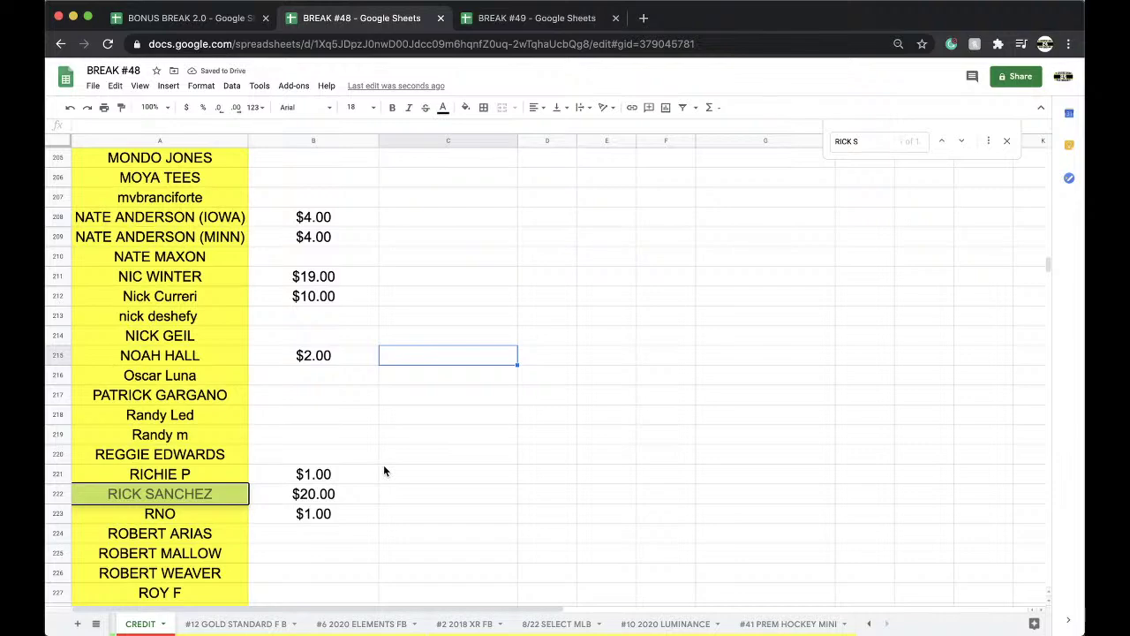
{"action": "left_click", "coordinate": [492, 451]}
{"action": "left_click", "coordinate": [333, 500]}
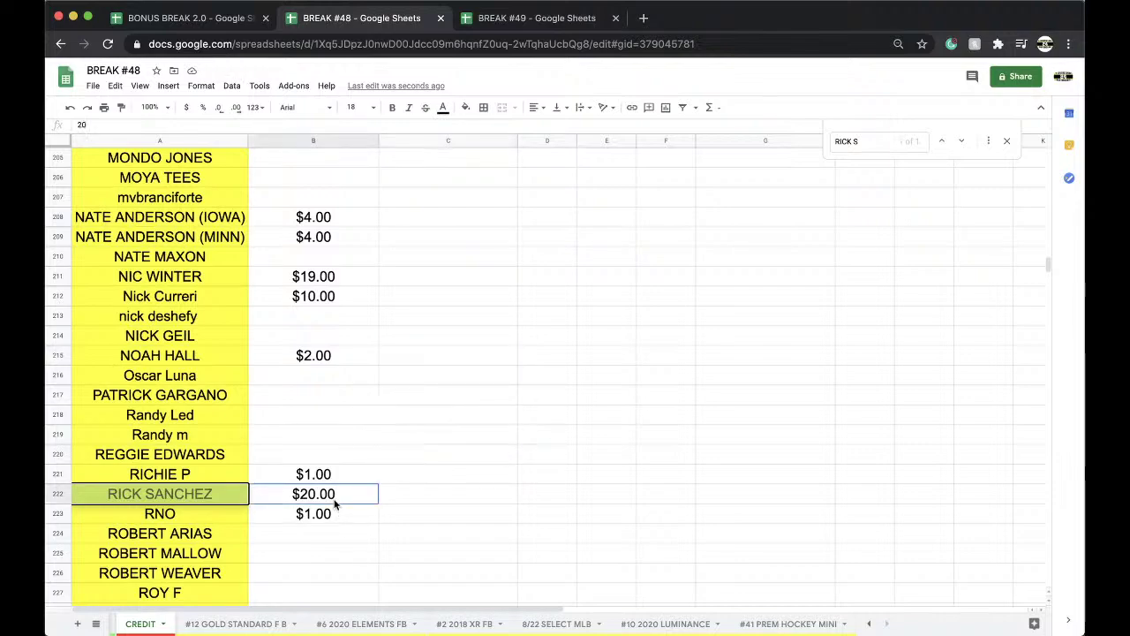
{"action": "type", "text": "$30"}
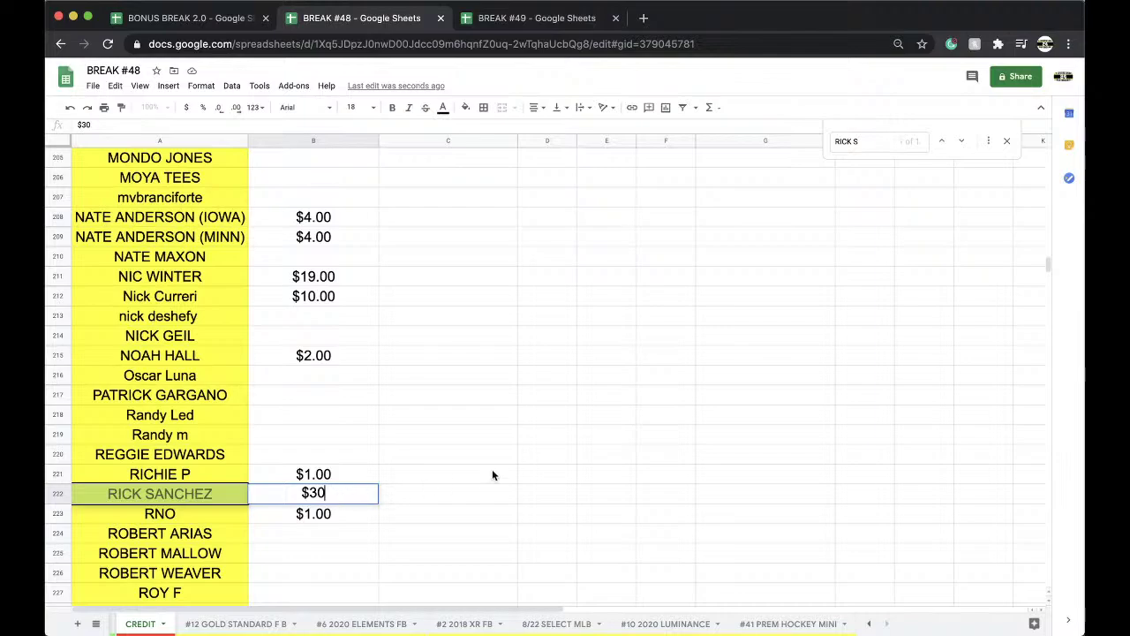
{"action": "left_click", "coordinate": [513, 468]}
Step: Find the next buyer, set their B84 credit to -$10.00, and fill name cell A84 orange
{"action": "left_click", "coordinate": [421, 237]}
{"action": "key", "text": "ctrl+f"}
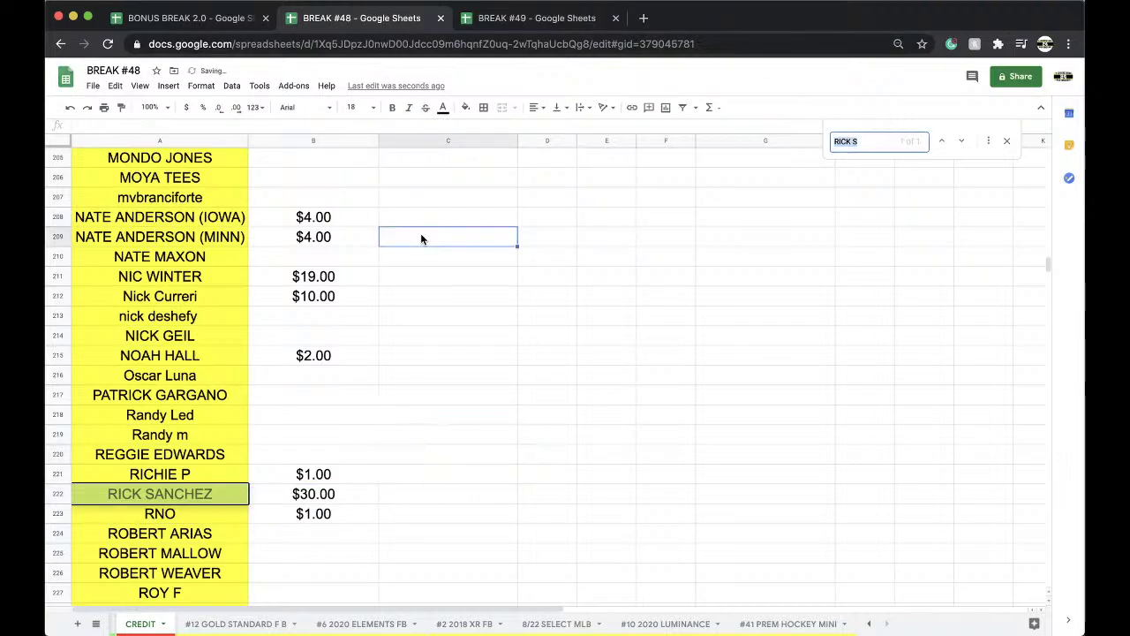
{"action": "type", "text": "WHITE"}
{"action": "scroll", "coordinate": [358, 237], "scroll_direction": "up", "scroll_amount": 2}
{"action": "left_click", "coordinate": [353, 237]}
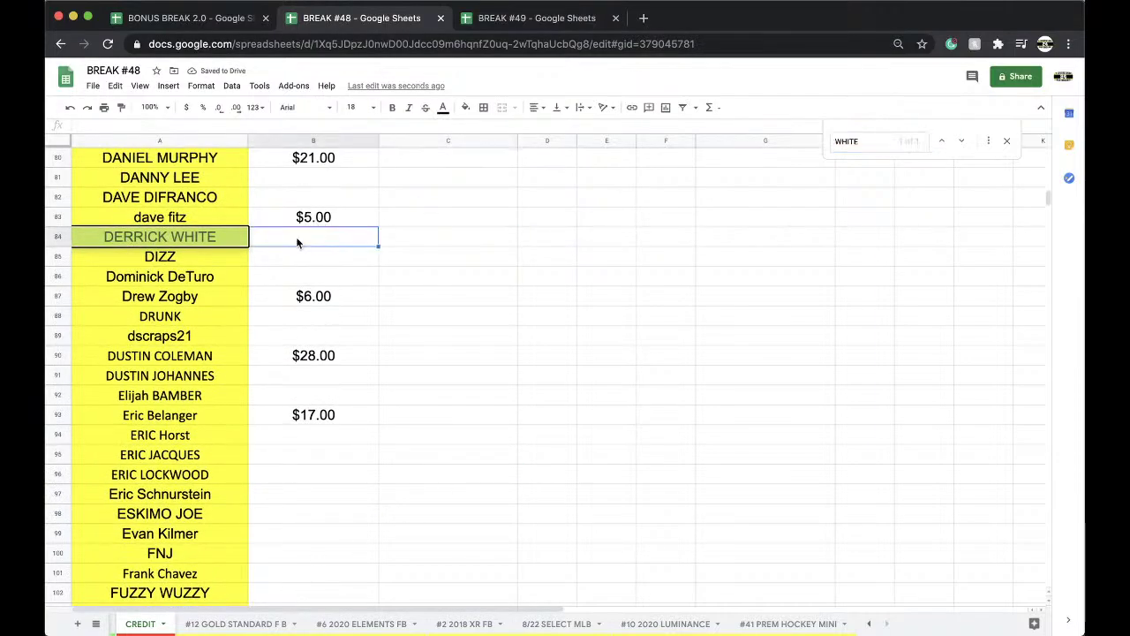
{"action": "type", "text": "-$10"}
{"action": "key", "text": "Left"}
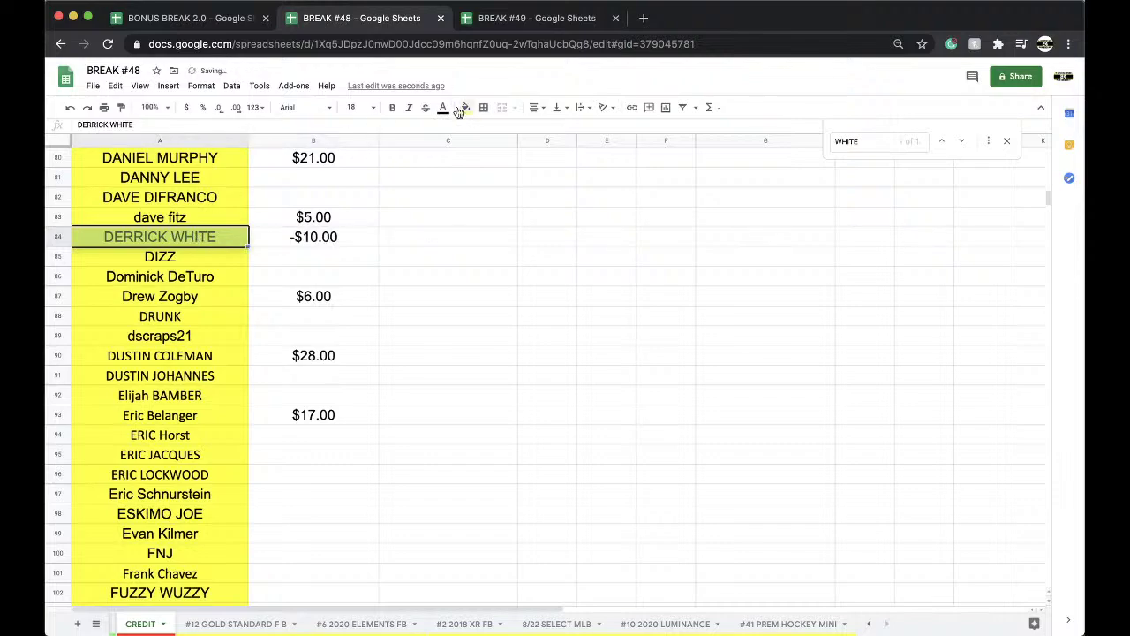
{"action": "left_click", "coordinate": [463, 107]}
{"action": "left_click", "coordinate": [488, 157]}
{"action": "left_click", "coordinate": [530, 17]}
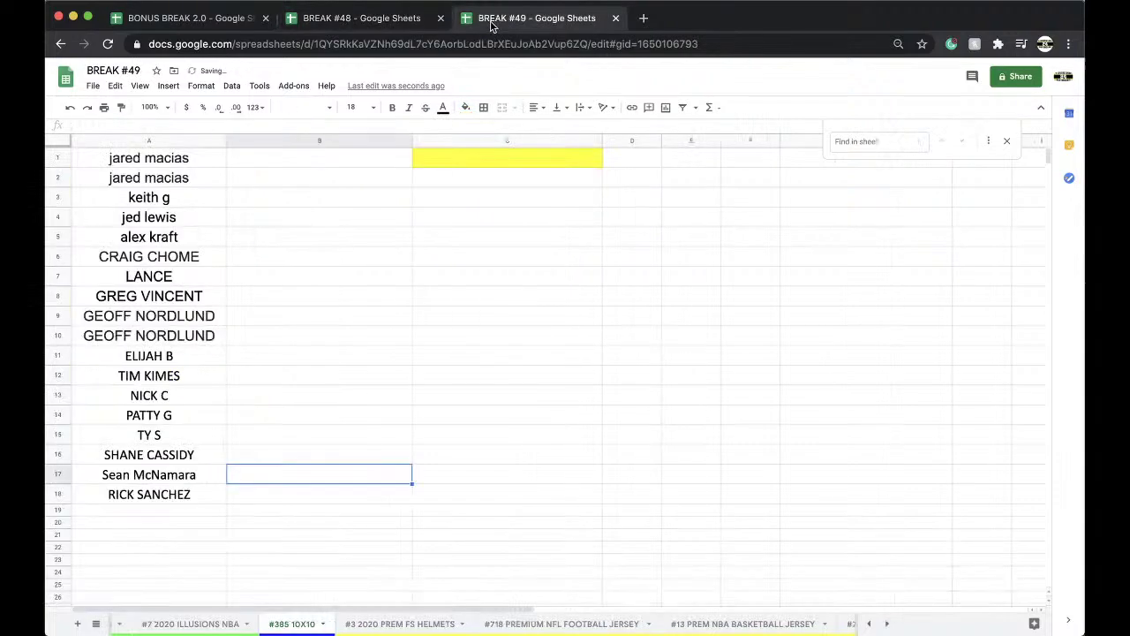
Step: Overwrite A18 of the 10X10 list with a different buyer's name
{"action": "left_click", "coordinate": [163, 495]}
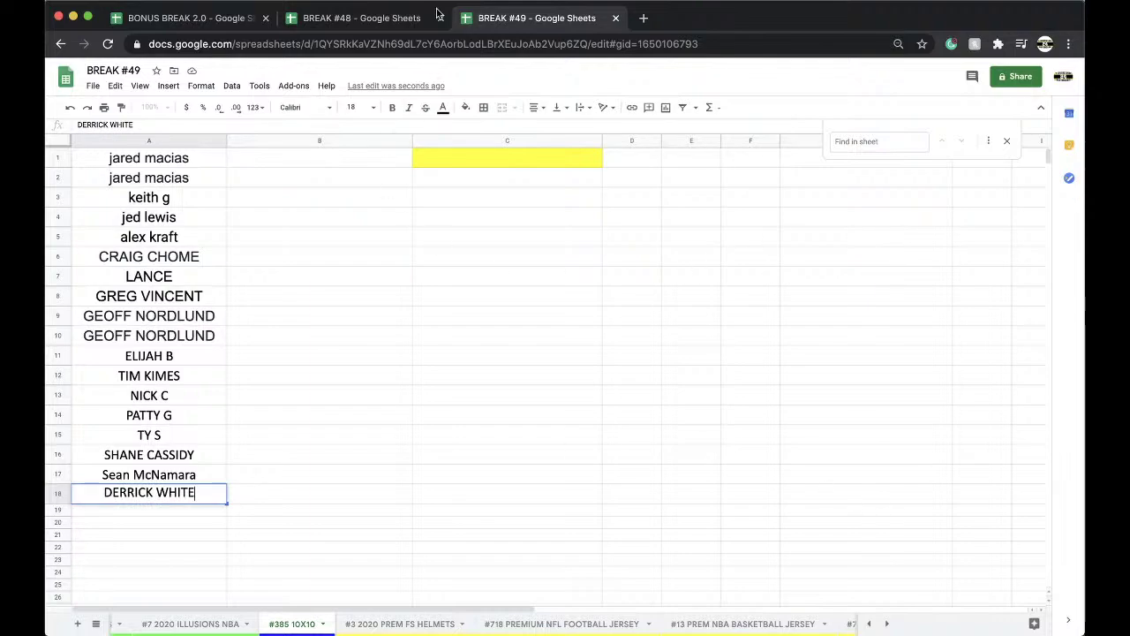
{"action": "scroll", "coordinate": [416, 625], "scroll_direction": "right", "scroll_amount": 3}
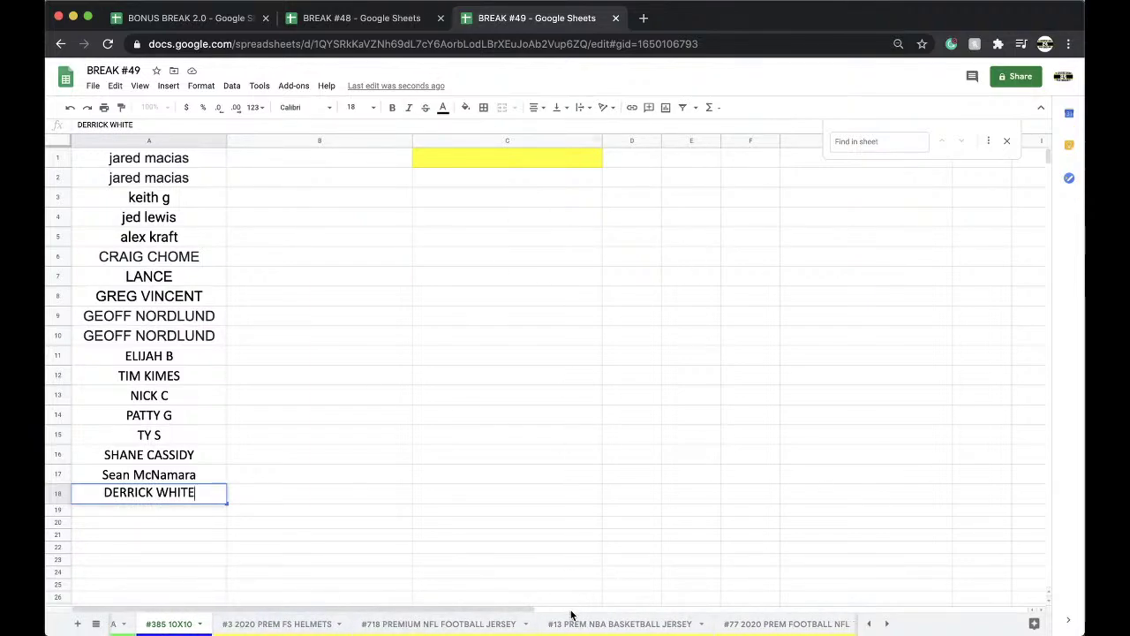
{"action": "scroll", "coordinate": [574, 623], "scroll_direction": "right", "scroll_amount": 3}
{"action": "scroll", "coordinate": [583, 625], "scroll_direction": "right", "scroll_amount": 4}
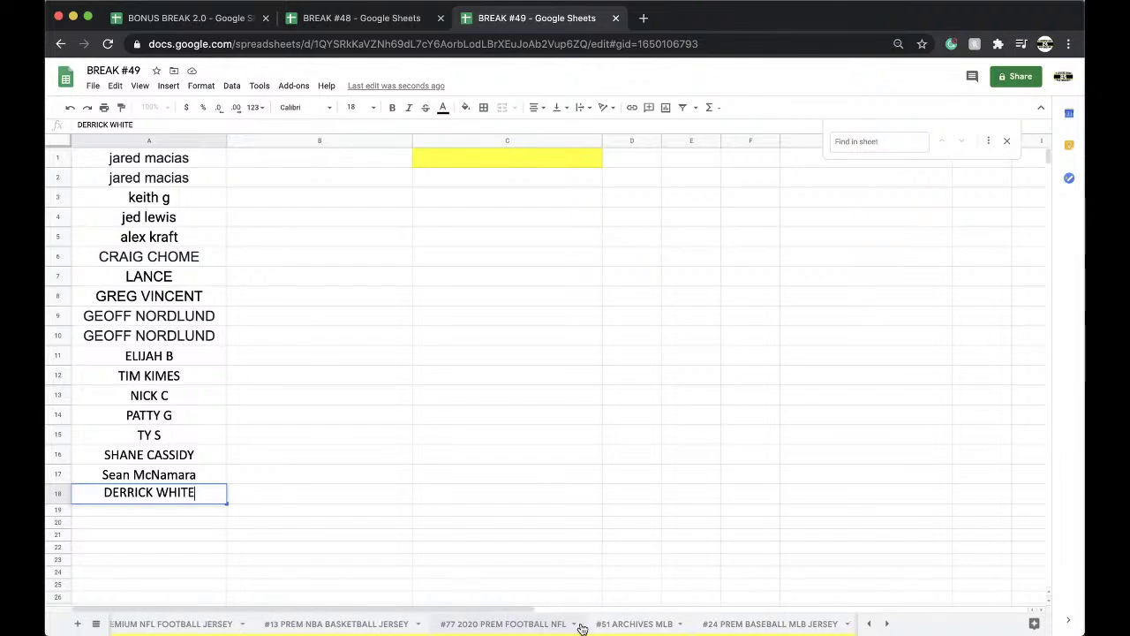
{"action": "scroll", "coordinate": [582, 625], "scroll_direction": "right", "scroll_amount": 3}
Step: On #41 GOLD RUSH BASEBALL BATS, enter one buyer in C10 (Detroit Tigers) and C11 (Houston Astros)
{"action": "left_click", "coordinate": [656, 624]}
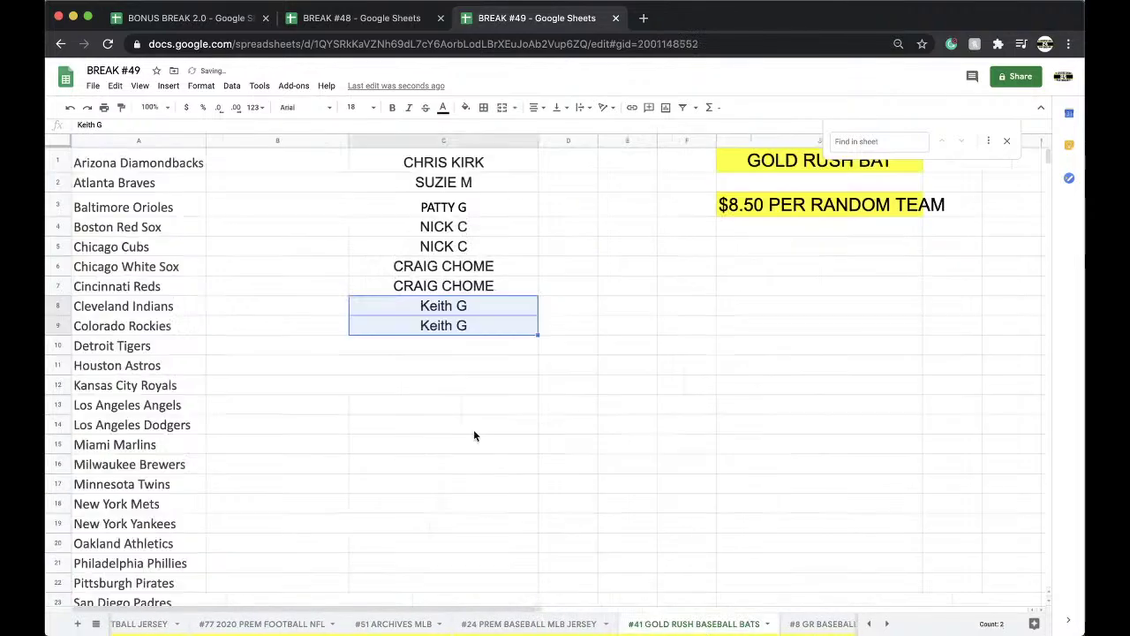
{"action": "left_click", "coordinate": [429, 348]}
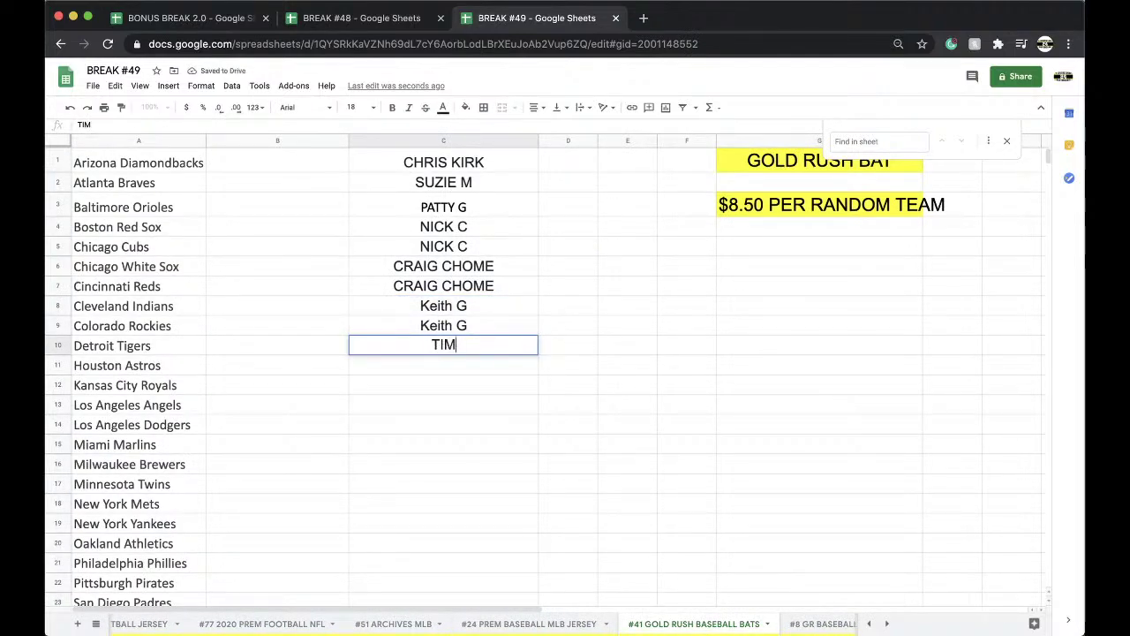
{"action": "left_click", "coordinate": [474, 390]}
{"action": "left_click", "coordinate": [503, 346]}
{"action": "key", "text": "ctrl+c"}
{"action": "key", "text": "Down"}
{"action": "key", "text": "ctrl+v"}
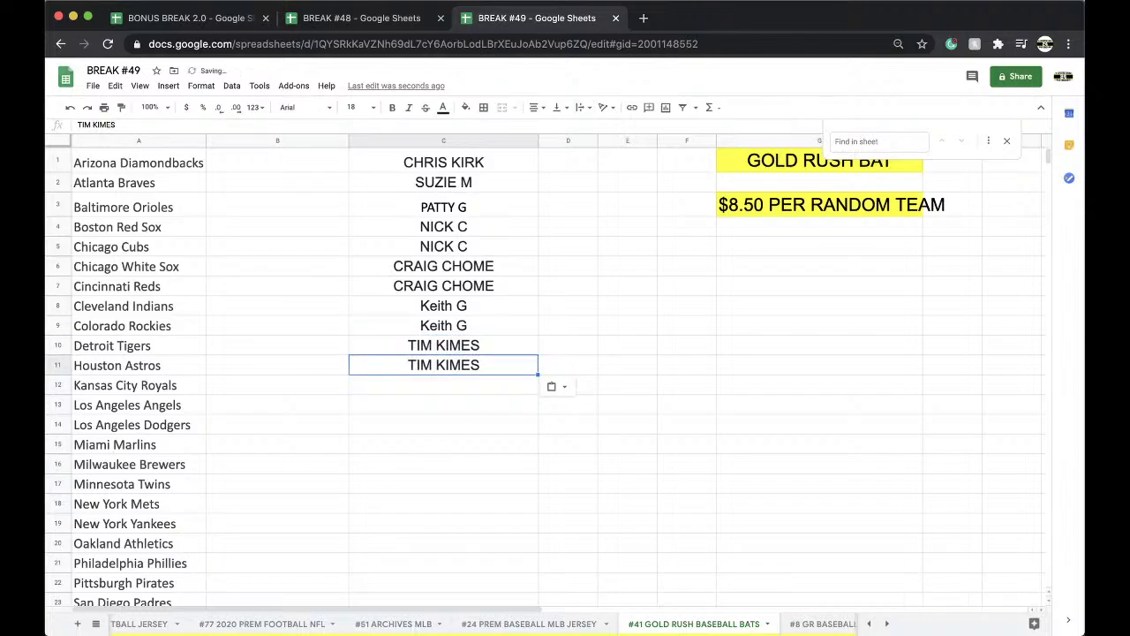
Step: Check slot C15 on BREAK #48's #12 GOLD STANDARD F B sheet, then return to BREAK #49's 10X10 list
{"action": "left_click", "coordinate": [309, 17]}
{"action": "left_click", "coordinate": [265, 624]}
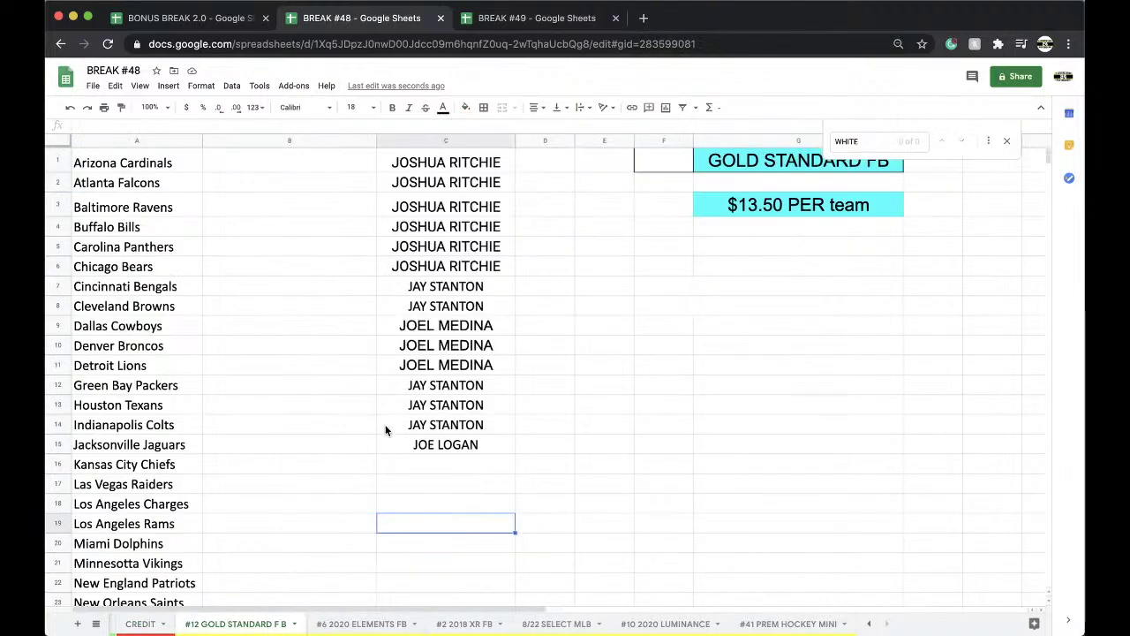
{"action": "left_click", "coordinate": [438, 446]}
{"action": "left_click", "coordinate": [559, 19]}
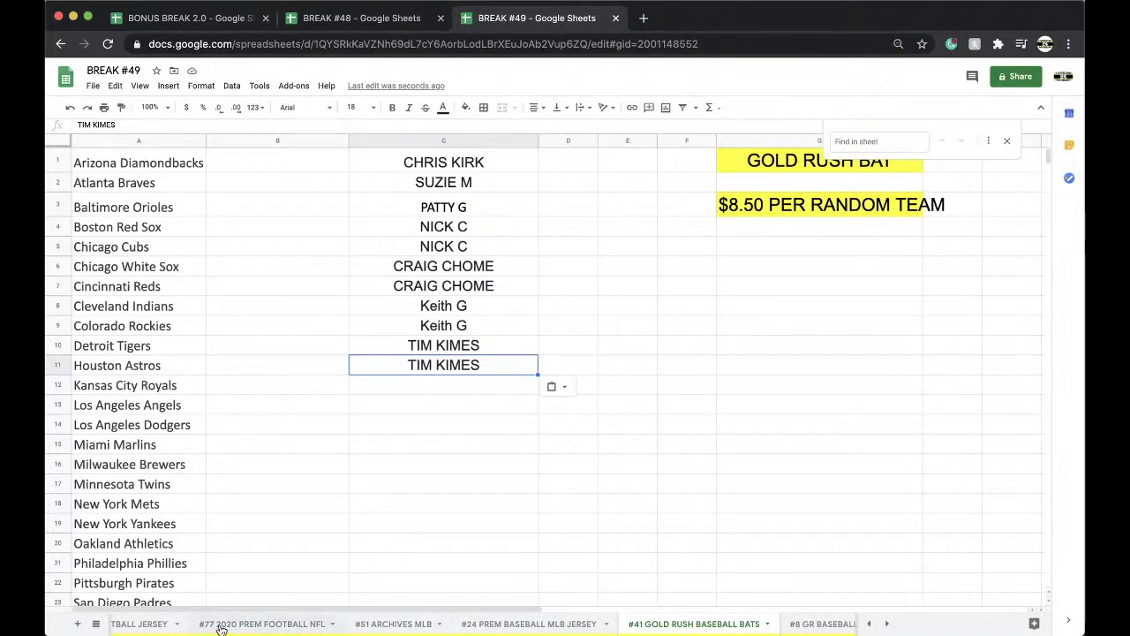
{"action": "scroll", "coordinate": [223, 627], "scroll_direction": "left", "scroll_amount": 5}
{"action": "left_click", "coordinate": [252, 624]}
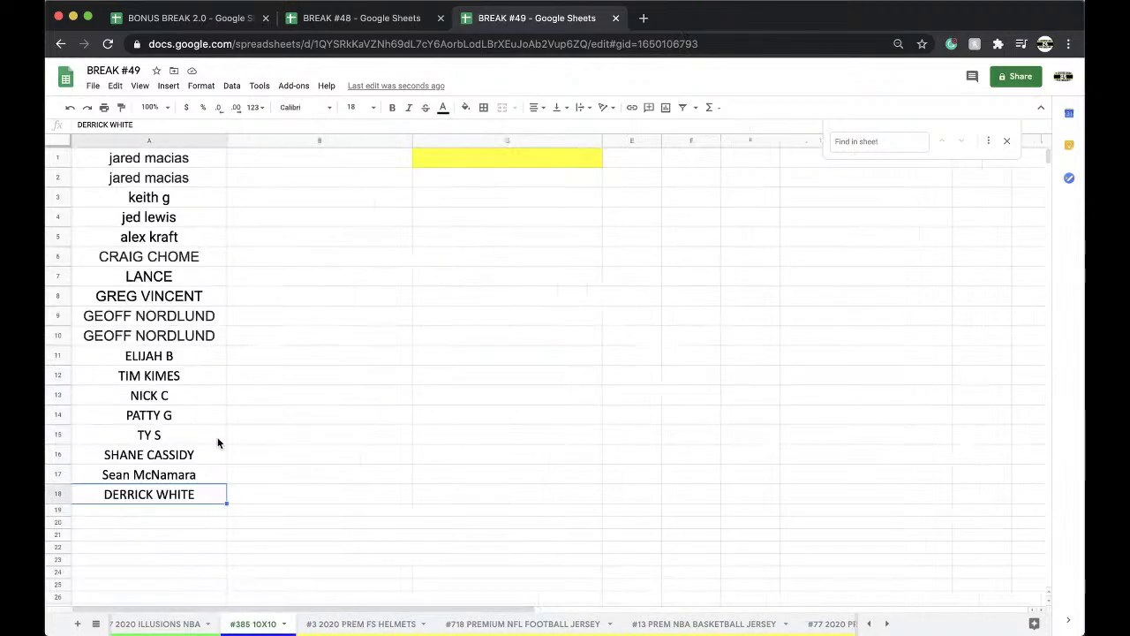
Step: Enter a buyer's name in the empty row 19 of the 10X10 list
{"action": "left_click", "coordinate": [166, 513]}
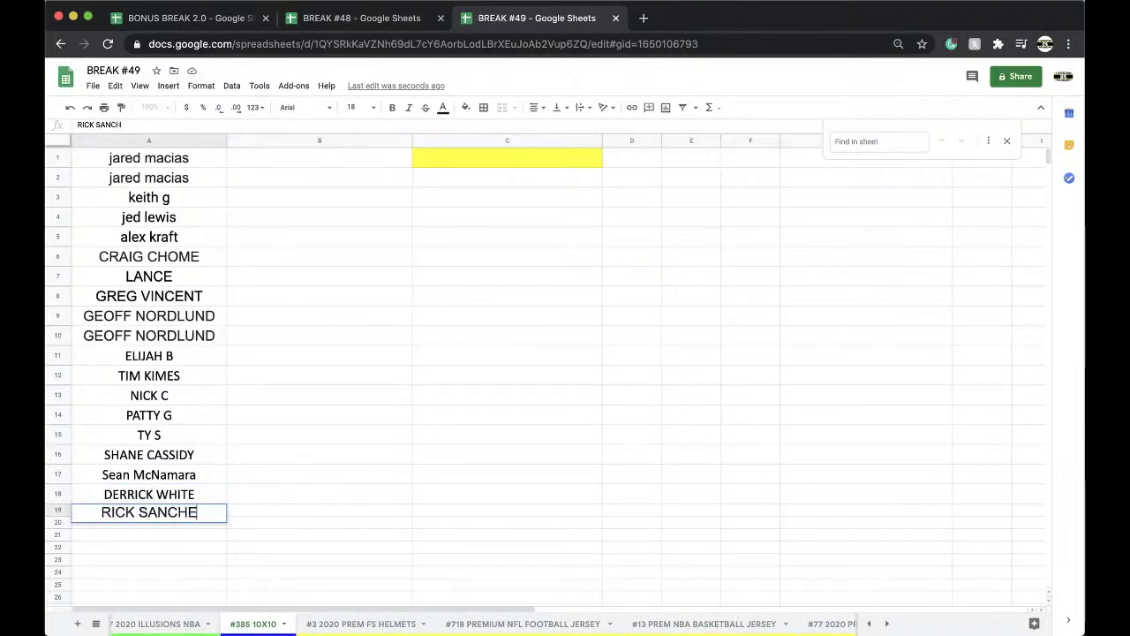
Step: On the BREAK #48 CREDIT sheet, find that buyer and set their credit in B222 to $20.00
{"action": "left_click", "coordinate": [362, 19]}
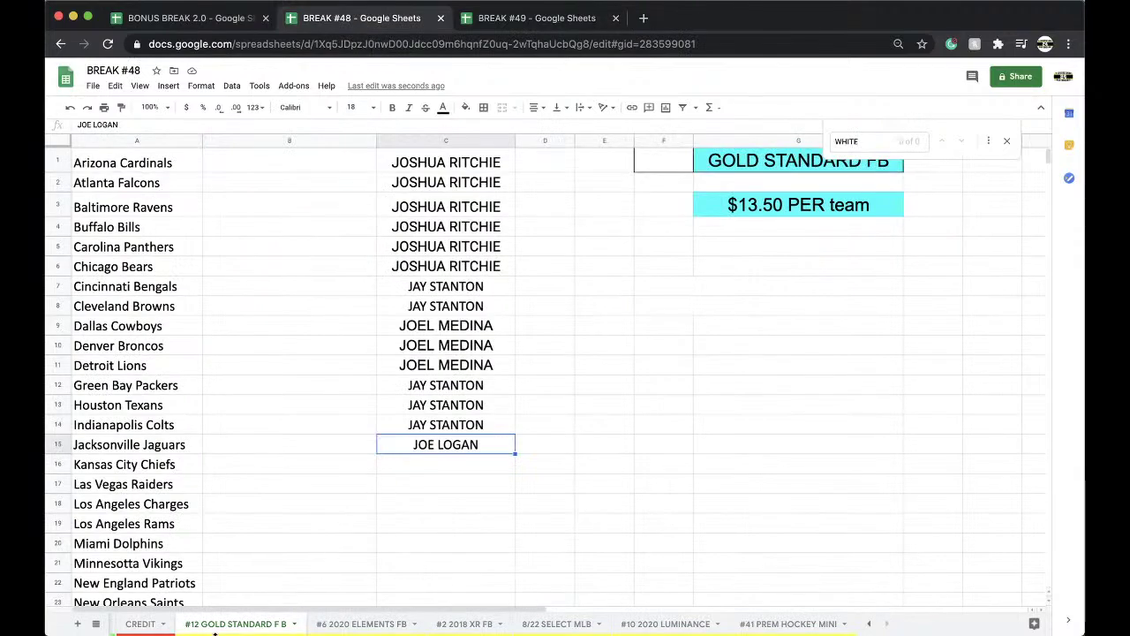
{"action": "left_click", "coordinate": [139, 624]}
{"action": "key", "text": "super+f"}
{"action": "type", "text": "RIC"}
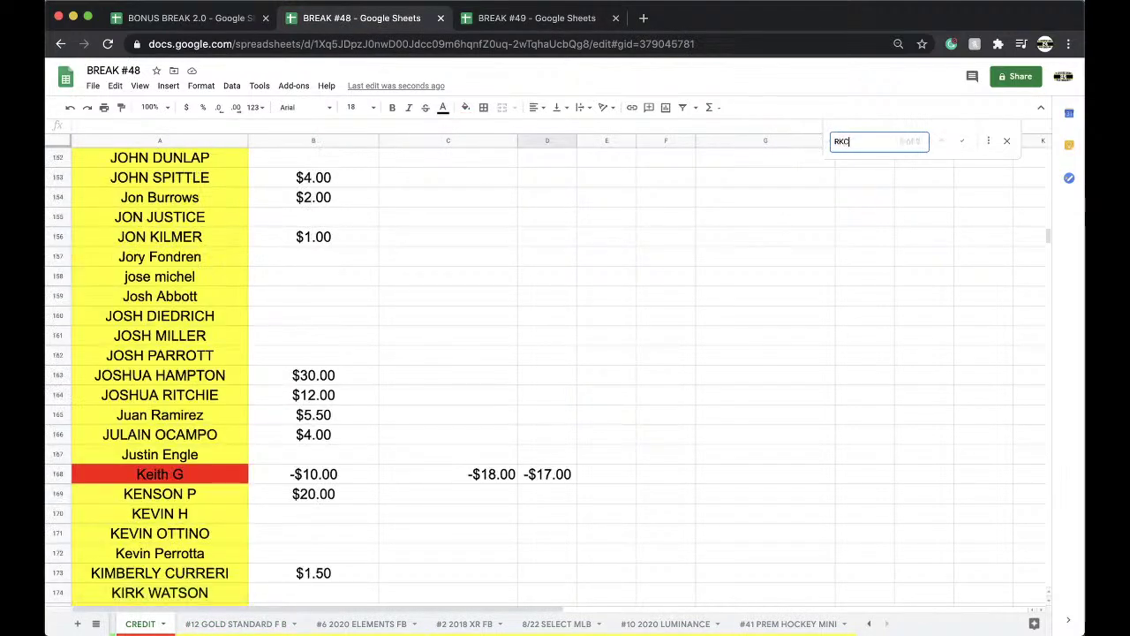
{"action": "type", "text": "K"}
{"action": "scroll", "coordinate": [505, 382], "scroll_direction": "down", "scroll_amount": 3}
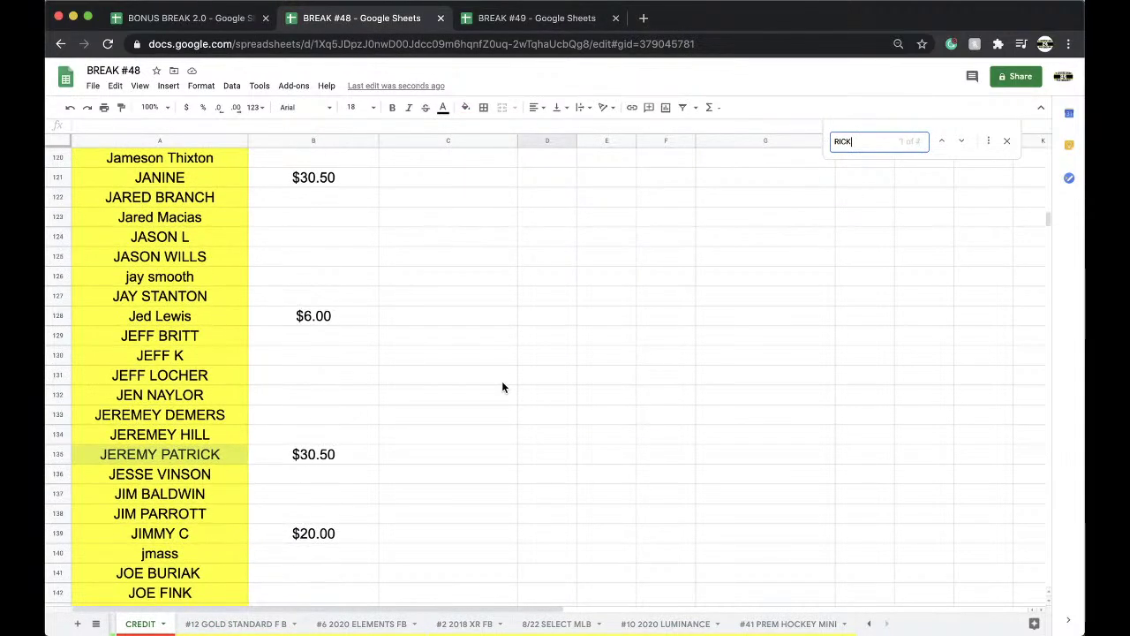
{"action": "left_click", "coordinate": [961, 141]}
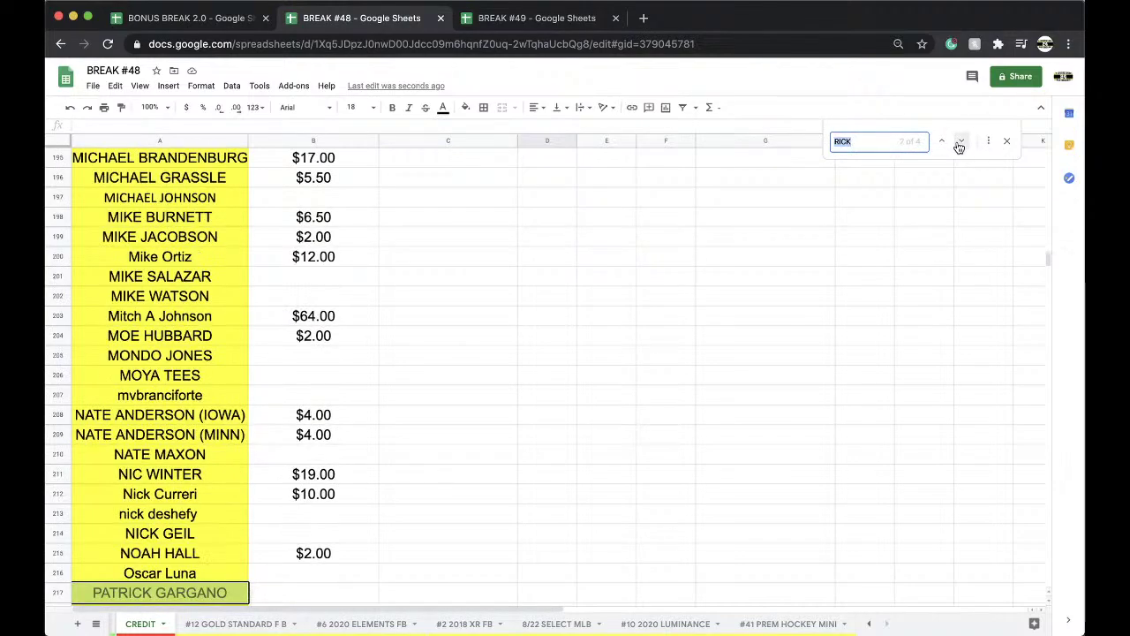
{"action": "left_click", "coordinate": [961, 141]}
{"action": "scroll", "coordinate": [693, 375], "scroll_direction": "down", "scroll_amount": 3}
{"action": "left_click", "coordinate": [366, 452]}
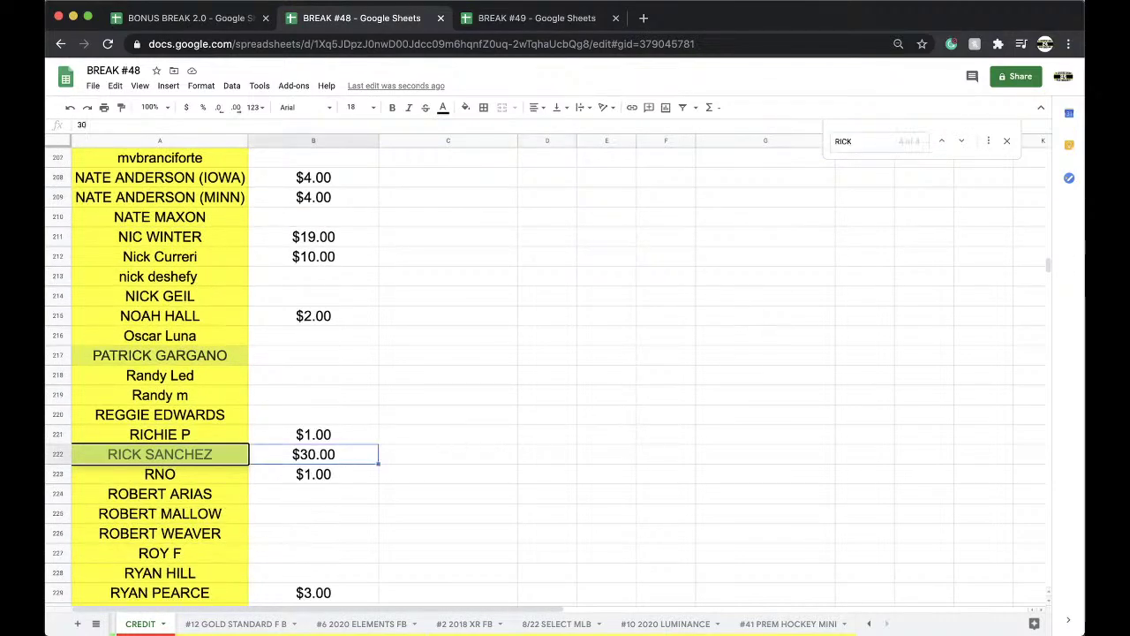
{"action": "type", "text": "$20"}
{"action": "left_click", "coordinate": [595, 434]}
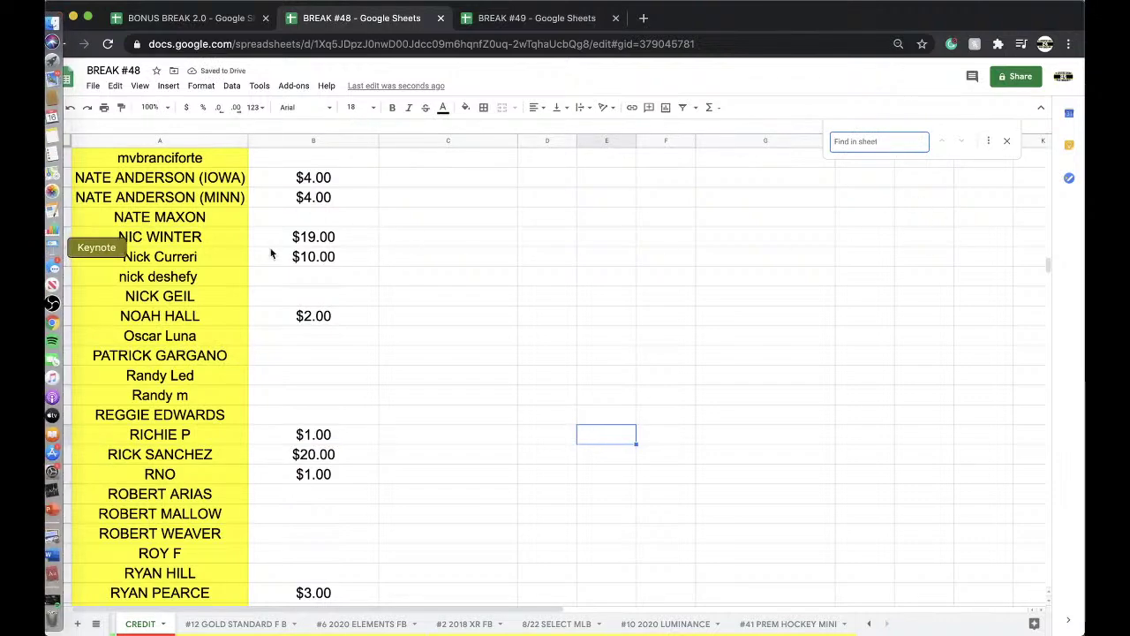
Step: Find the second buyer and set their B128 credit to $1.00, then return to BREAK #49
{"action": "left_click", "coordinate": [486, 252]}
{"action": "key", "text": "super+f"}
{"action": "type", "text": "JED"}
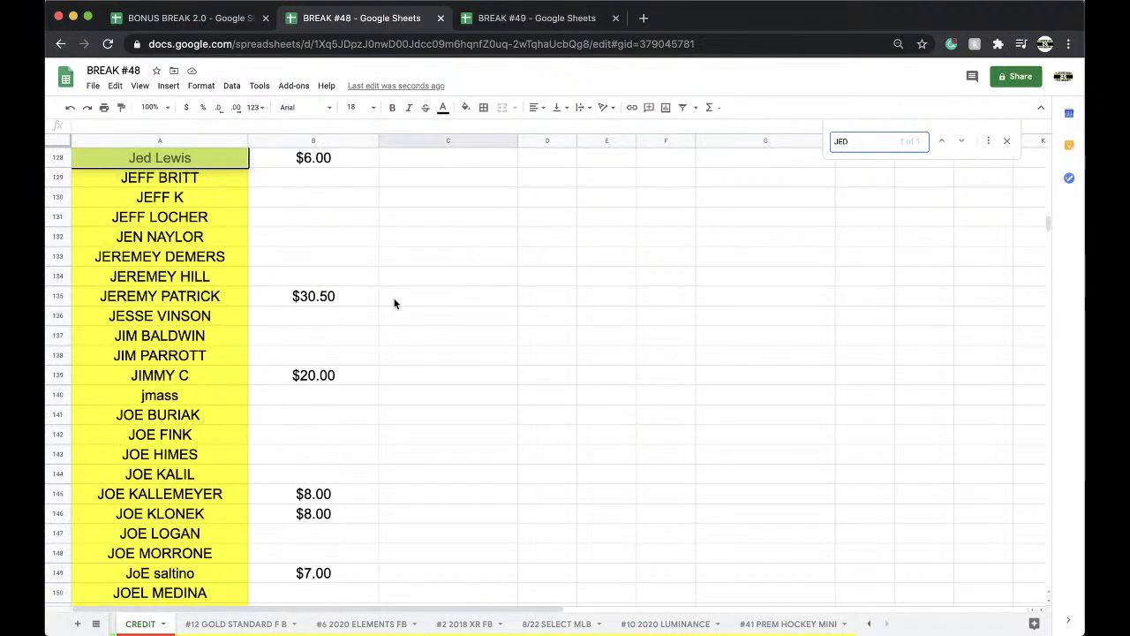
{"action": "scroll", "coordinate": [394, 298], "scroll_direction": "up", "scroll_amount": 1}
{"action": "left_click", "coordinate": [341, 200]}
{"action": "type", "text": "$1"}
{"action": "left_click", "coordinate": [196, 202]}
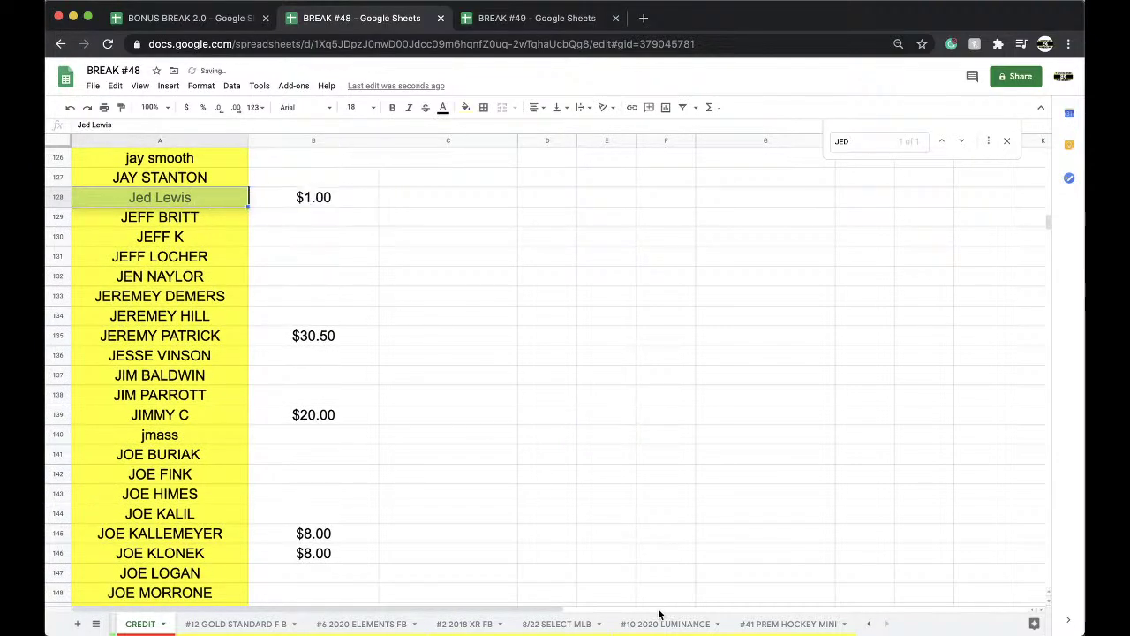
{"action": "left_click", "coordinate": [536, 18]}
{"action": "scroll", "coordinate": [552, 625], "scroll_direction": "right", "scroll_amount": 5}
{"action": "scroll", "coordinate": [552, 627], "scroll_direction": "right", "scroll_amount": 10}
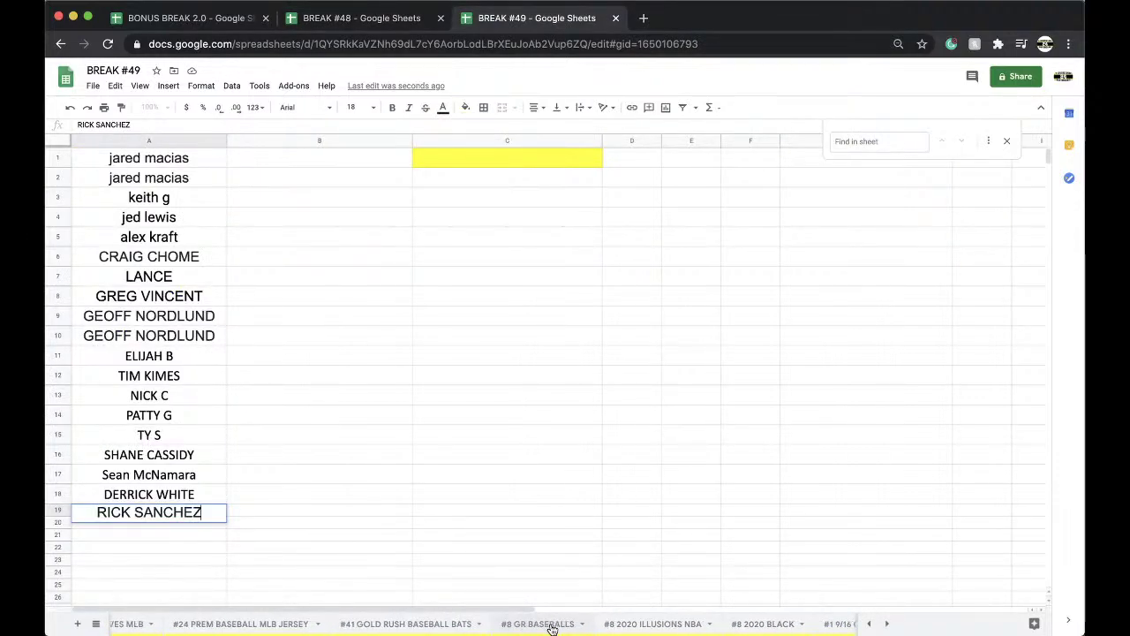
Step: Paste the buyer's name as values only into the Dallas Mavericks slot C7 of #13 2020 CHRONIC NBA
{"action": "scroll", "coordinate": [552, 627], "scroll_direction": "right", "scroll_amount": 3}
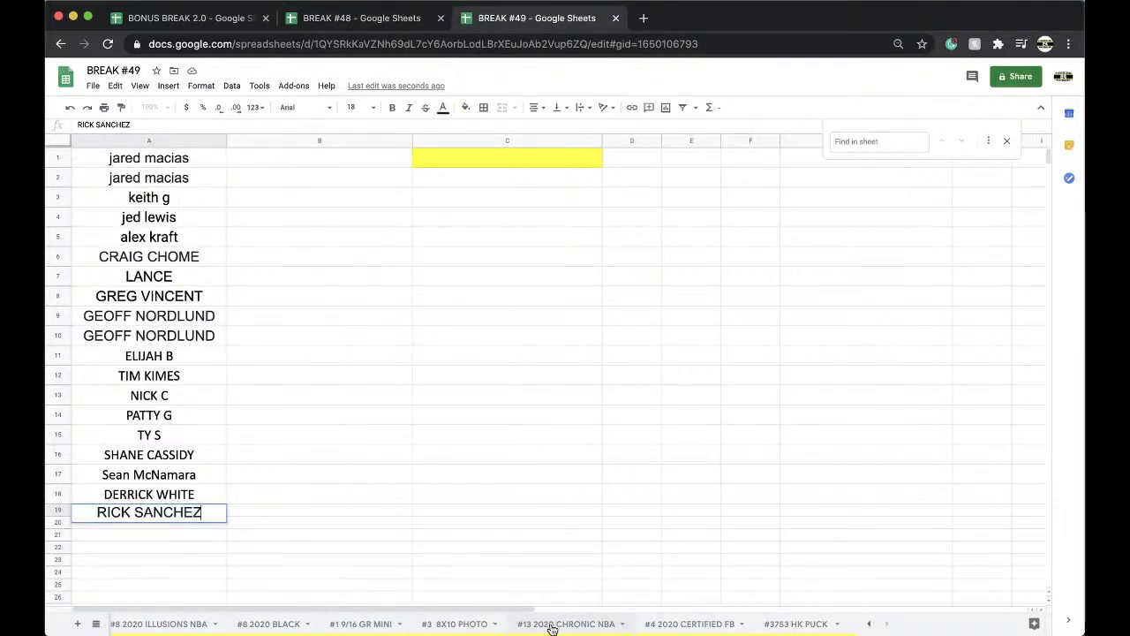
{"action": "left_click", "coordinate": [552, 625]}
{"action": "left_click", "coordinate": [422, 285]}
{"action": "key", "text": "super+v"}
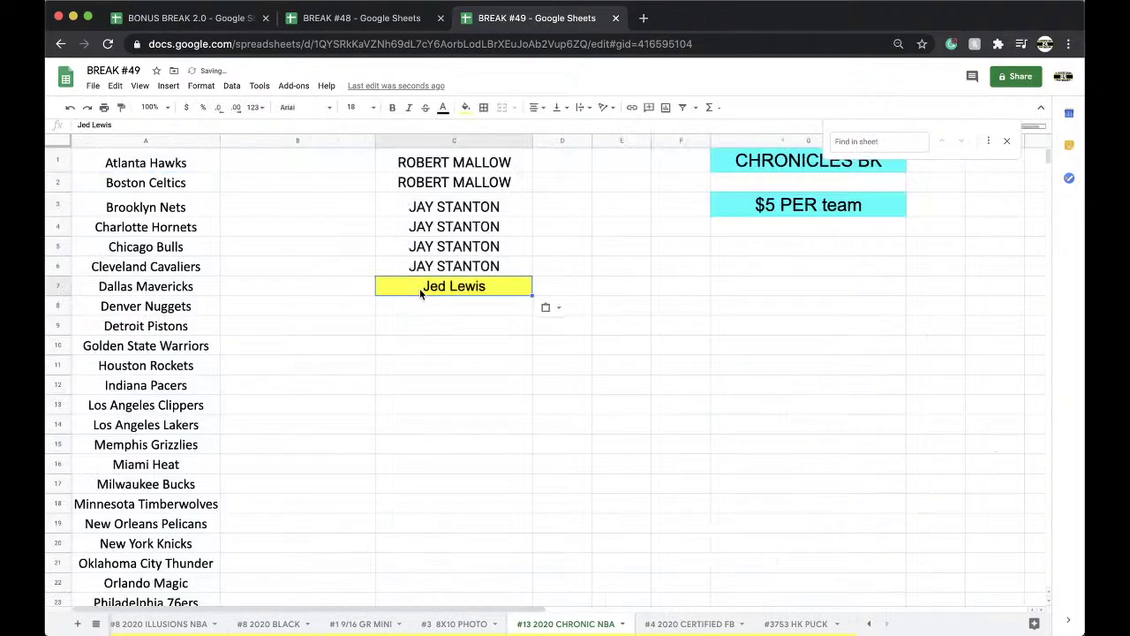
{"action": "left_click", "coordinate": [545, 307]}
{"action": "left_click", "coordinate": [578, 329]}
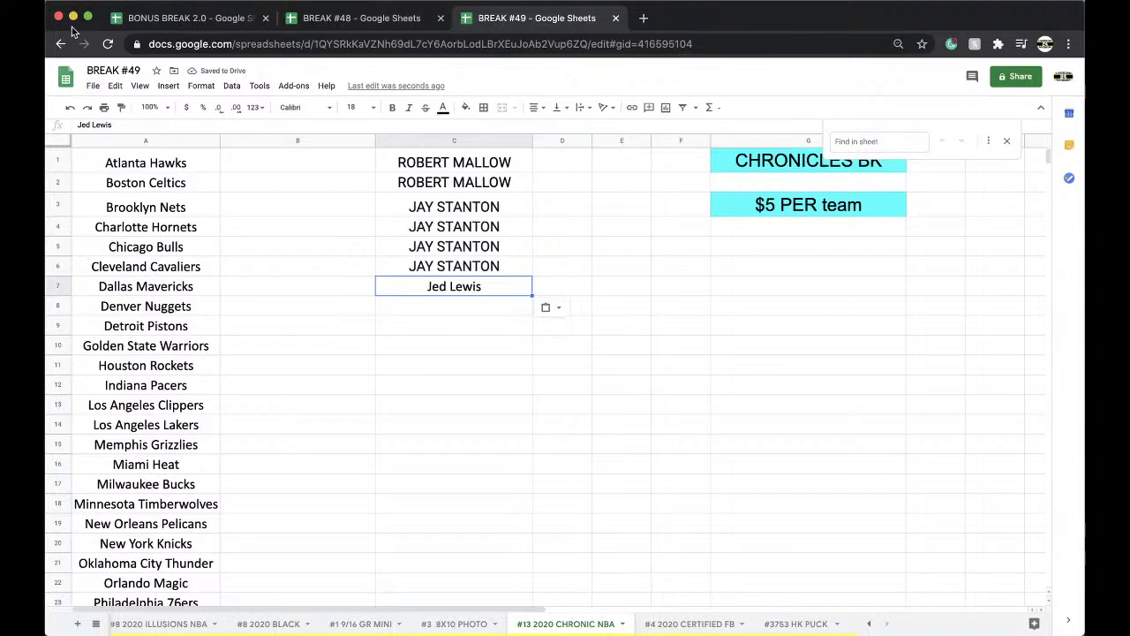
Step: In BREAK #48 CREDIT, find the next buyer and lower their credit from $59.00 to $49.00
{"action": "left_click", "coordinate": [362, 17]}
{"action": "key", "text": "super+f"}
{"action": "type", "text": "ALEX K"}
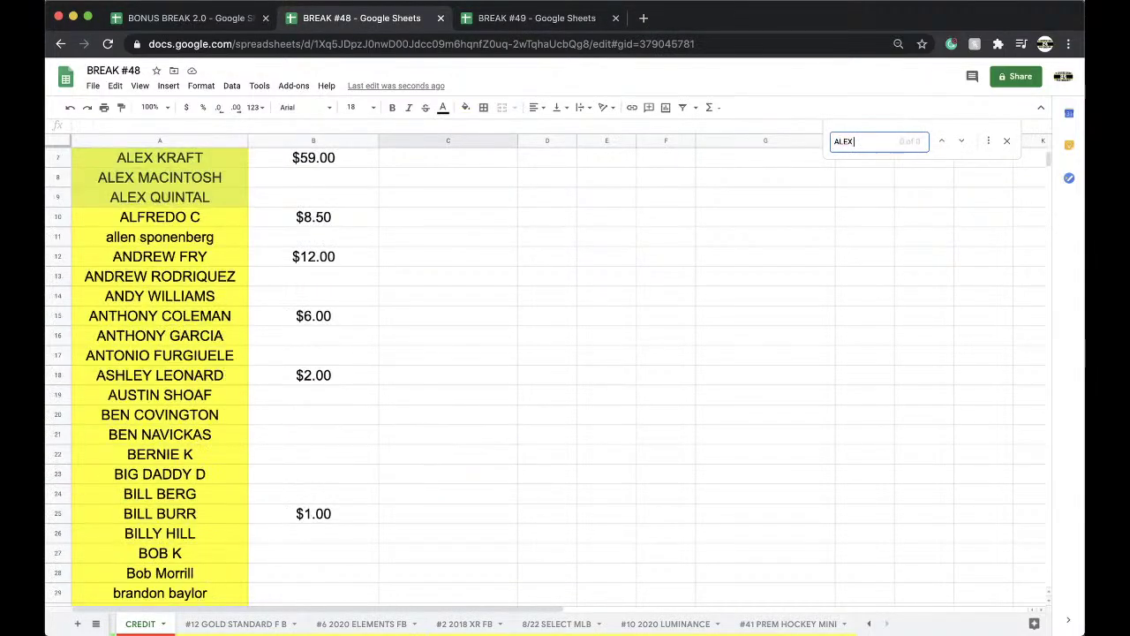
{"action": "double_click", "coordinate": [311, 236]}
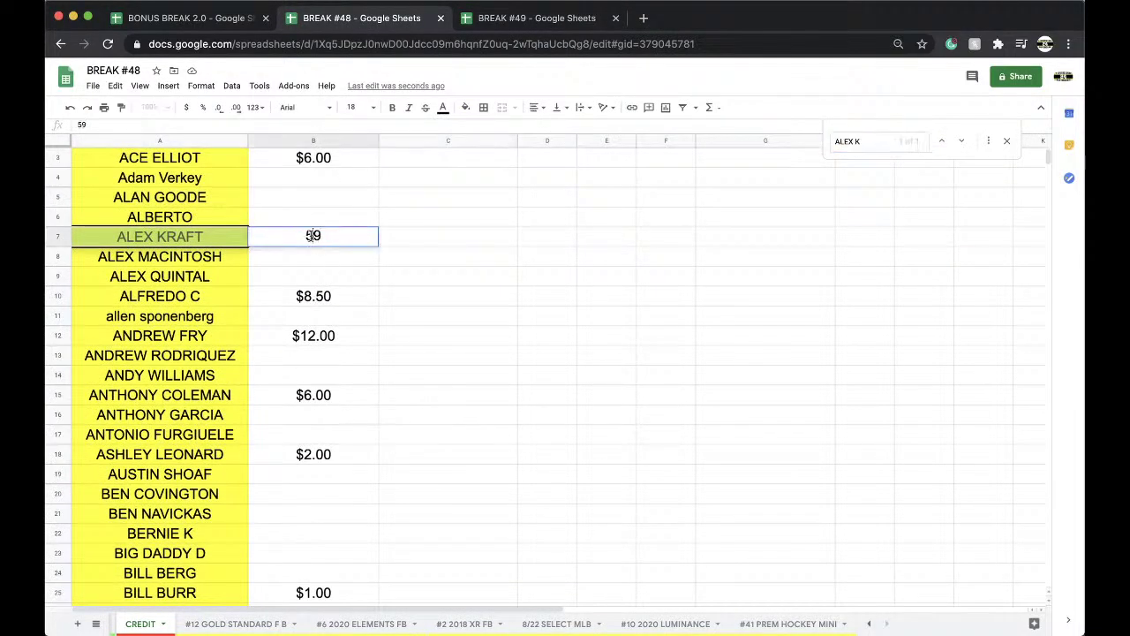
{"action": "key", "text": "BackSpace"}
{"action": "type", "text": "4"}
{"action": "left_click", "coordinate": [234, 240]}
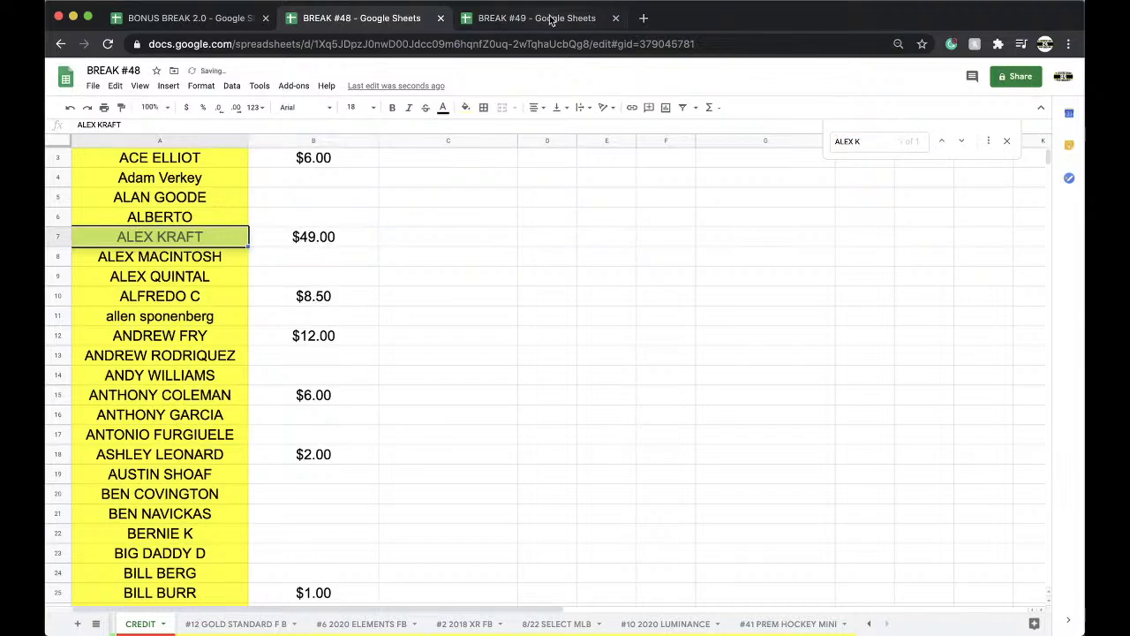
Step: Paste that buyer's name as values only into A20 of the #385 10X10 list
{"action": "left_click", "coordinate": [540, 17]}
{"action": "scroll", "coordinate": [395, 624], "scroll_direction": "left", "scroll_amount": 15}
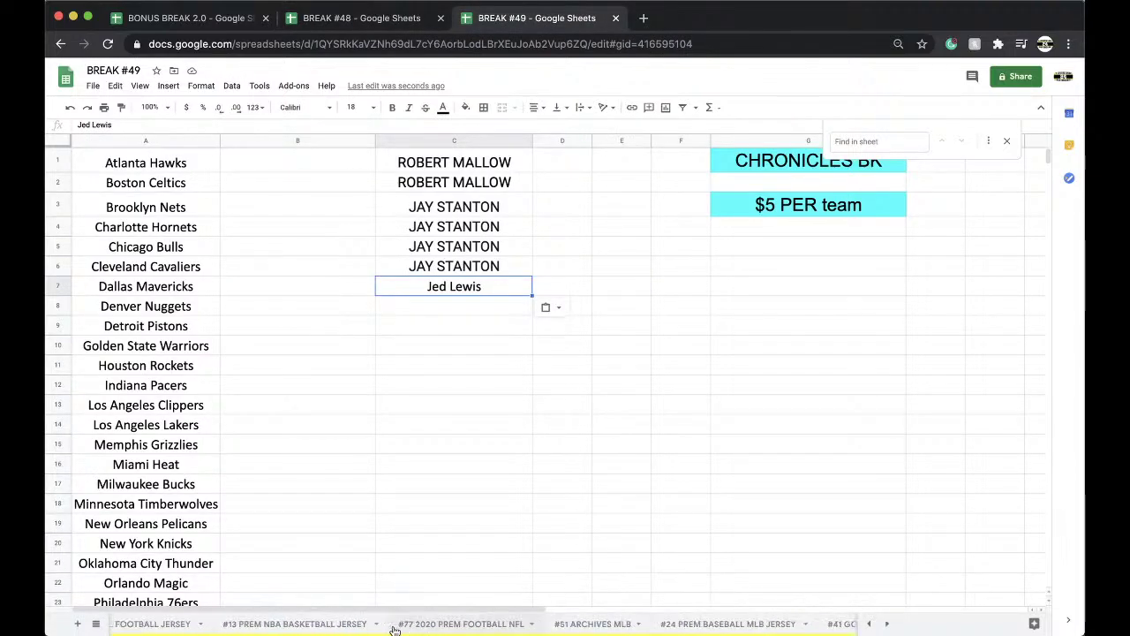
{"action": "left_click", "coordinate": [371, 624]}
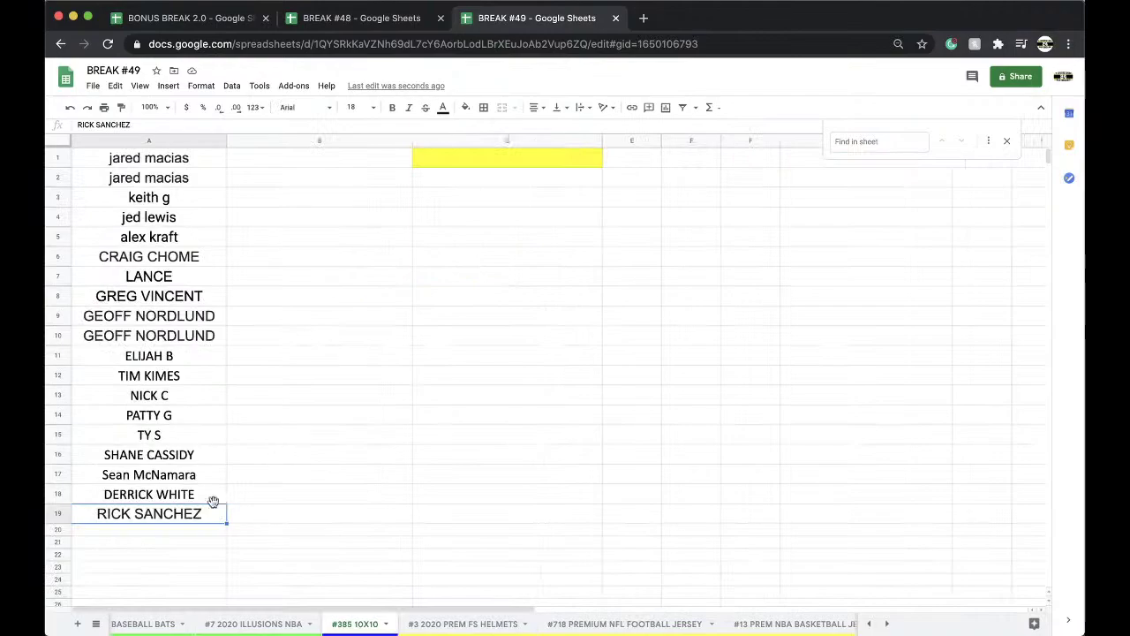
{"action": "left_click", "coordinate": [171, 531]}
{"action": "key", "text": "ctrl+v"}
{"action": "left_click", "coordinate": [236, 556]}
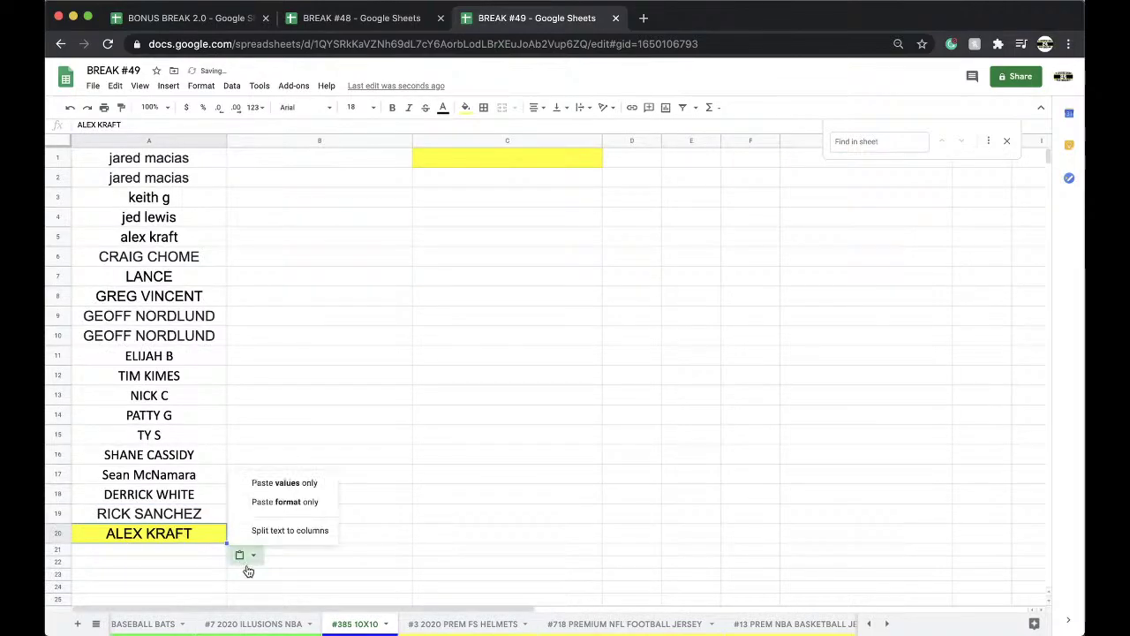
{"action": "left_click", "coordinate": [272, 487]}
Step: Clear the row-84 buyer's -$10.00 credit and fill their name cell yellow
{"action": "left_click", "coordinate": [344, 16]}
{"action": "key", "text": "ctrl+f"}
{"action": "type", "text": "WHITE"}
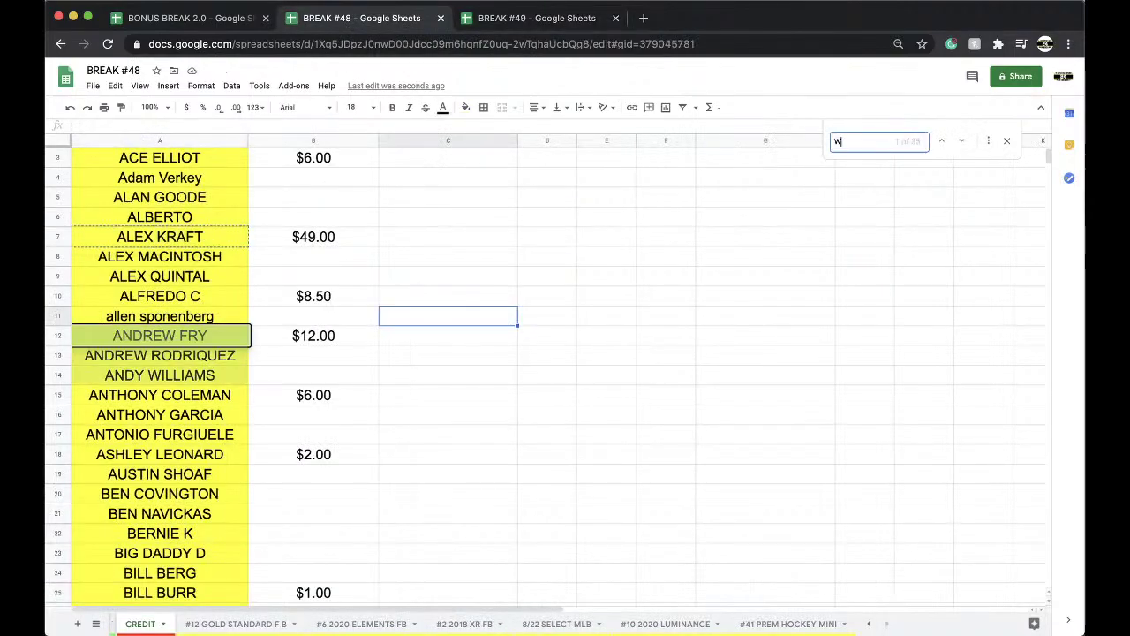
{"action": "left_click", "coordinate": [318, 513]}
{"action": "key", "text": "Delete"}
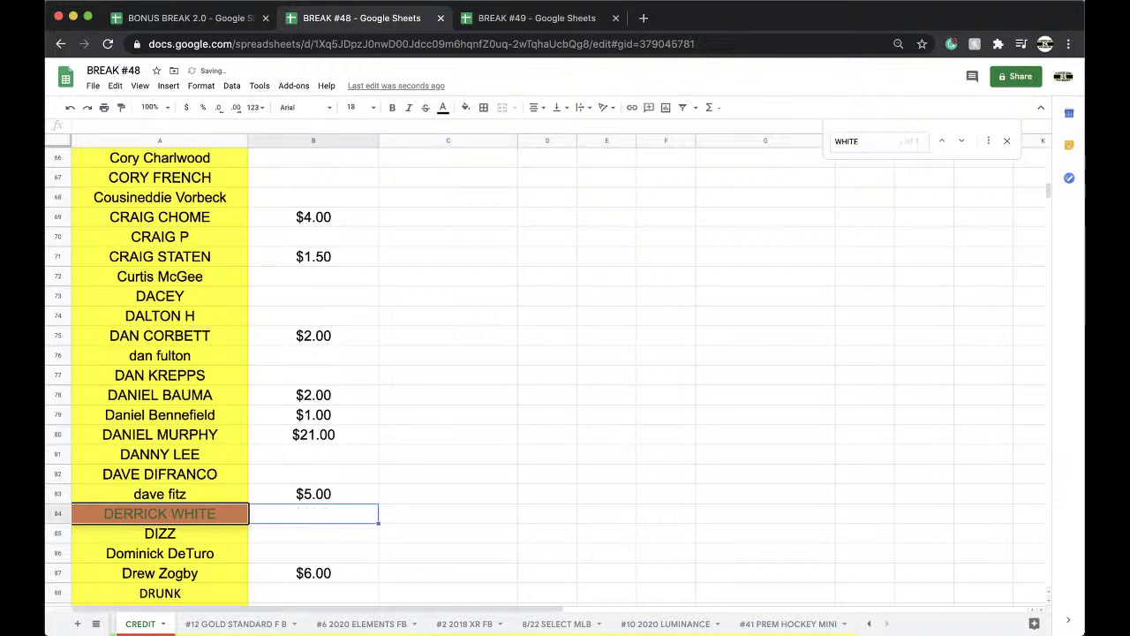
{"action": "key", "text": "Left"}
{"action": "left_click", "coordinate": [466, 107]}
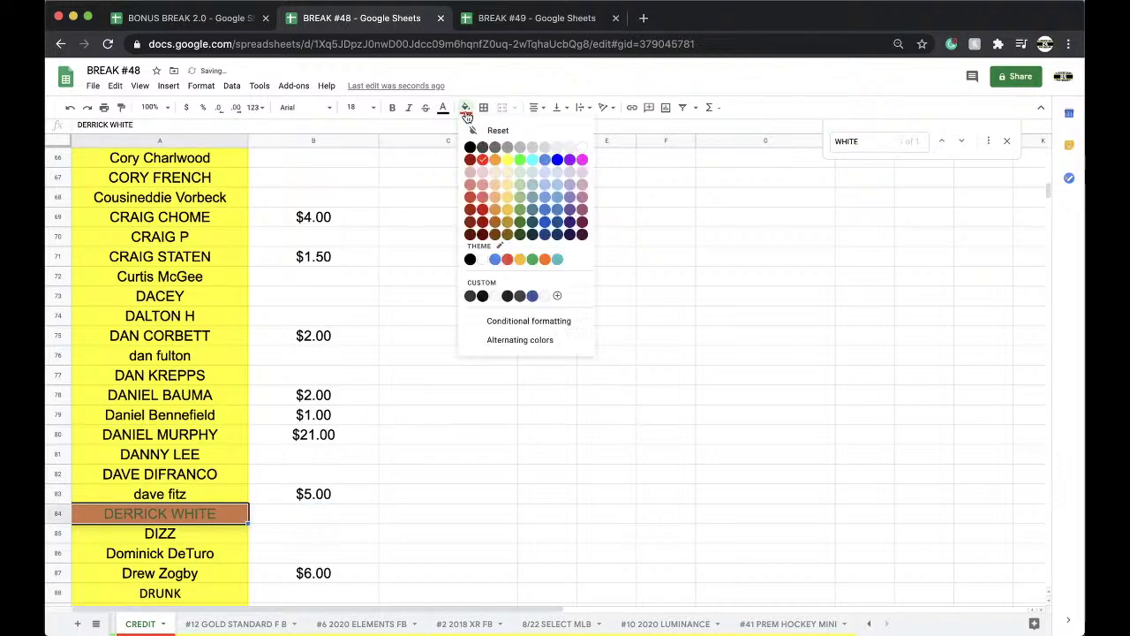
{"action": "left_click", "coordinate": [504, 163]}
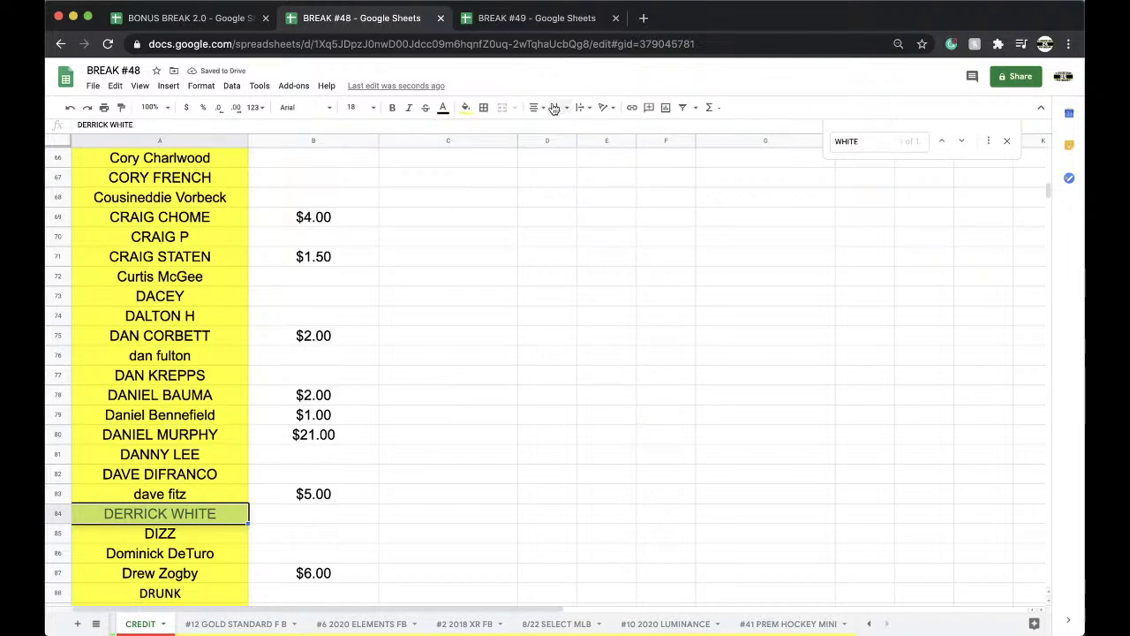
Step: Find the buyer on the CREDIT sheet and record -$16.00 in their next empty balance cell E168
{"action": "left_click", "coordinate": [552, 257]}
{"action": "key", "text": "ctrl+f"}
{"action": "type", "text": "KEITH"}
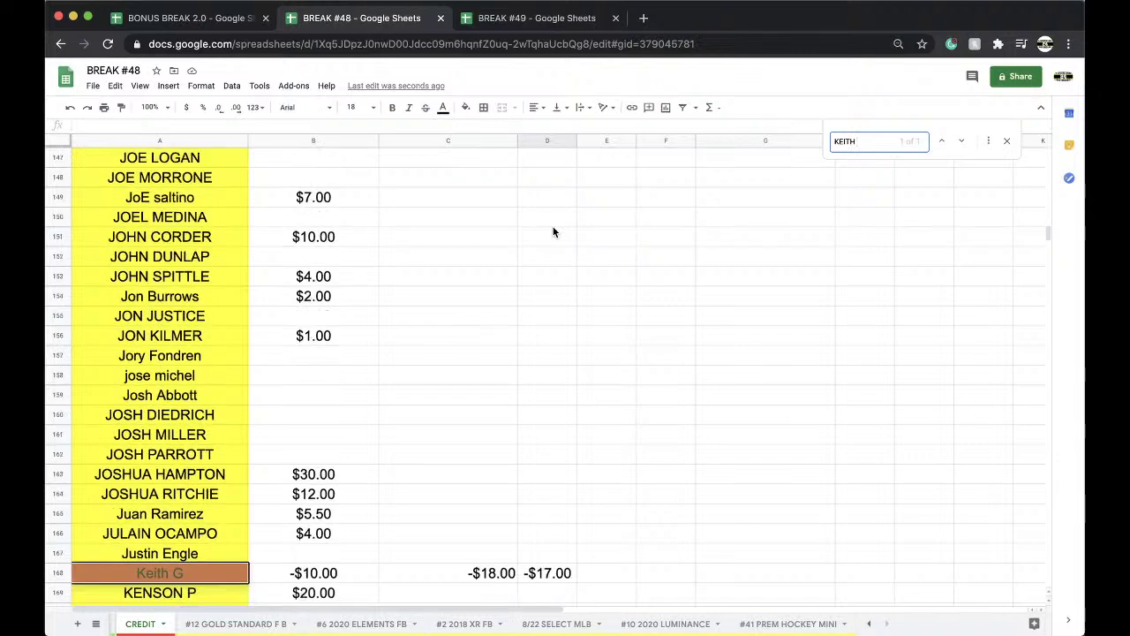
{"action": "scroll", "coordinate": [554, 232], "scroll_direction": "down", "scroll_amount": 1}
{"action": "left_click", "coordinate": [585, 511]}
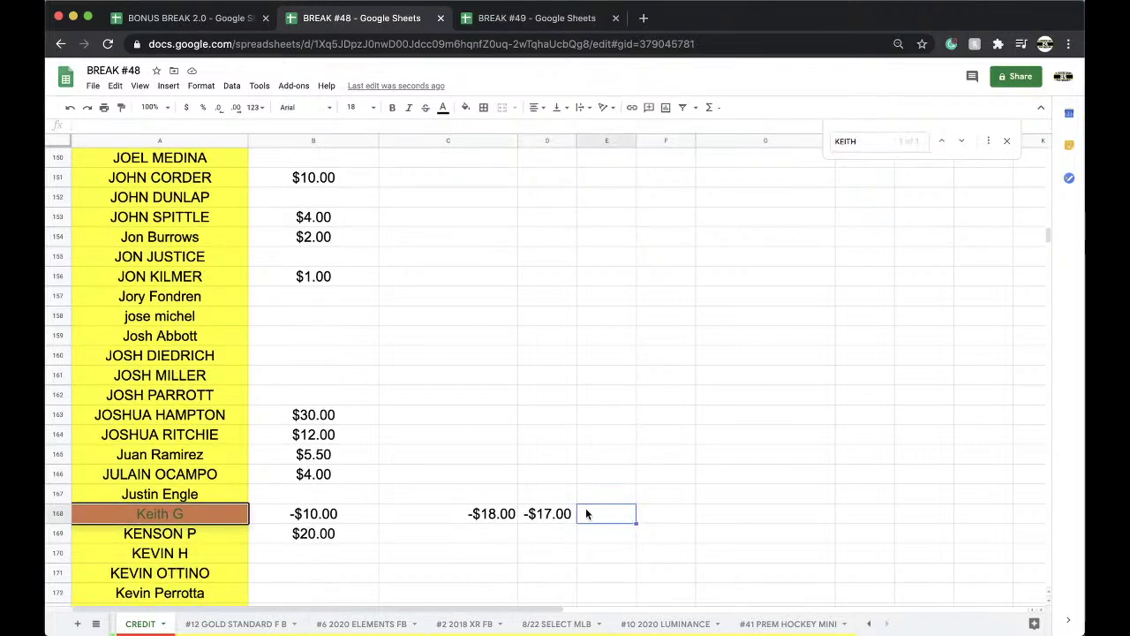
{"action": "type", "text": "-$16"}
{"action": "key", "text": "Return"}
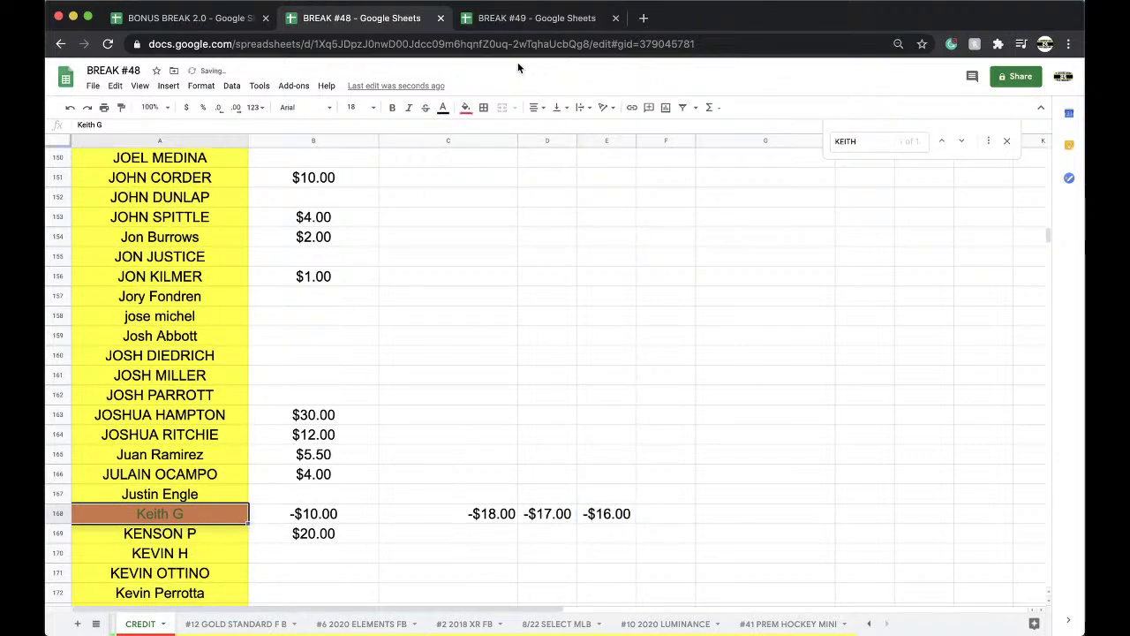
Step: On BREAK #49's #51 ARCHIVES MLB sheet, paste that buyer as values into the Minnesota Twins slot
{"action": "left_click", "coordinate": [510, 19]}
{"action": "scroll", "coordinate": [507, 623], "scroll_direction": "right", "scroll_amount": 5}
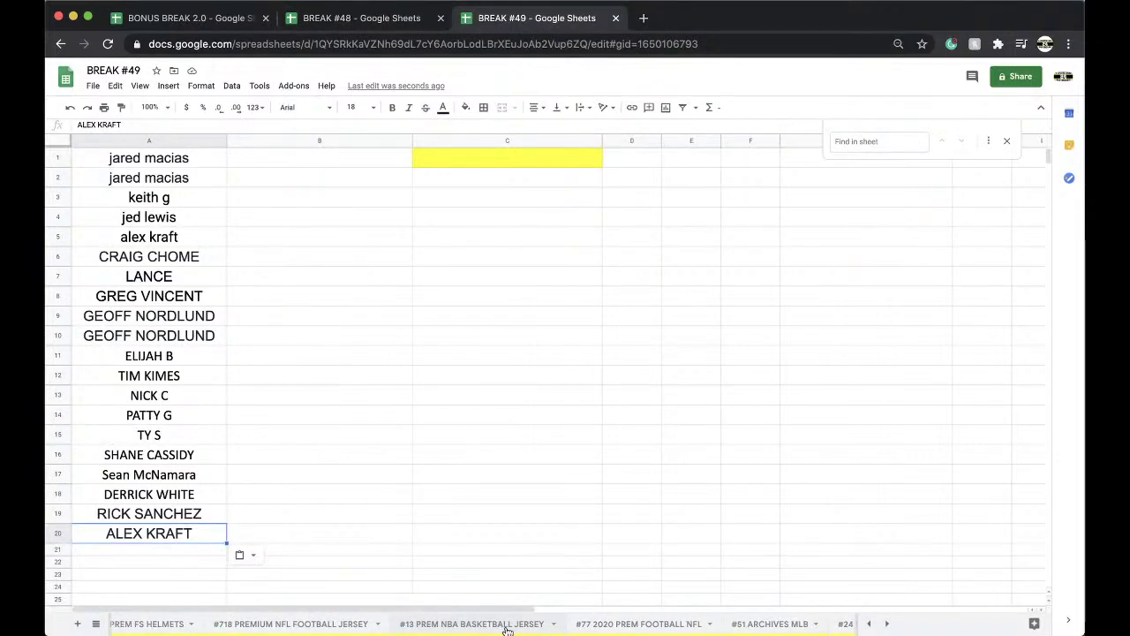
{"action": "left_click", "coordinate": [542, 623]}
{"action": "left_click", "coordinate": [385, 484]}
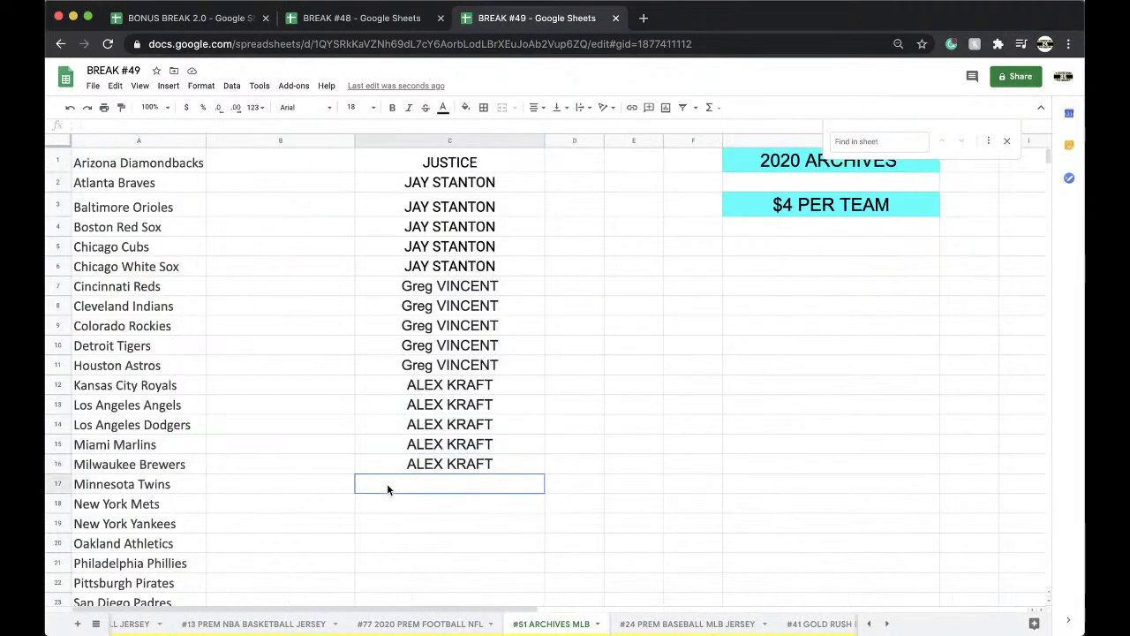
{"action": "type", "text": "Keith G"}
{"action": "left_click", "coordinate": [561, 505]}
{"action": "left_click", "coordinate": [563, 533]}
Step: Fill the same buyer into the remaining slots through Oakland Athletics (C18:C20)
{"action": "key", "text": "Down"}
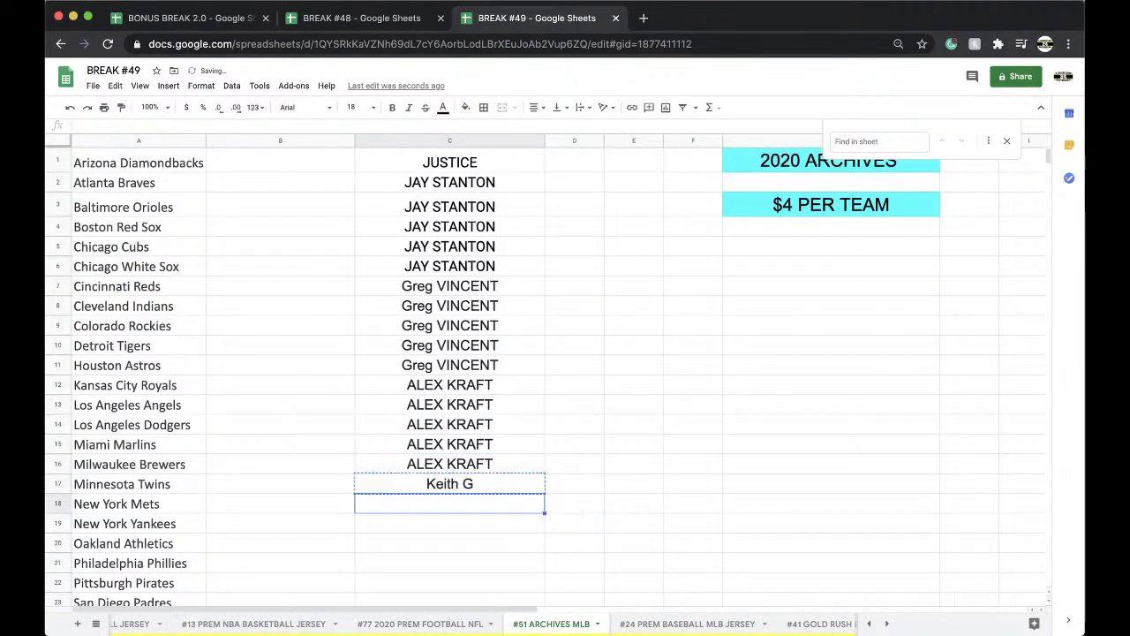
{"action": "key", "text": "ctrl+shift+v"}
{"action": "key", "text": "Down"}
{"action": "type", "text": "V"}
{"action": "key", "text": "Return"}
{"action": "key", "text": "ctrl+shift+v"}
{"action": "left_click", "coordinate": [507, 521]}
{"action": "type", "text": "Keith G"}
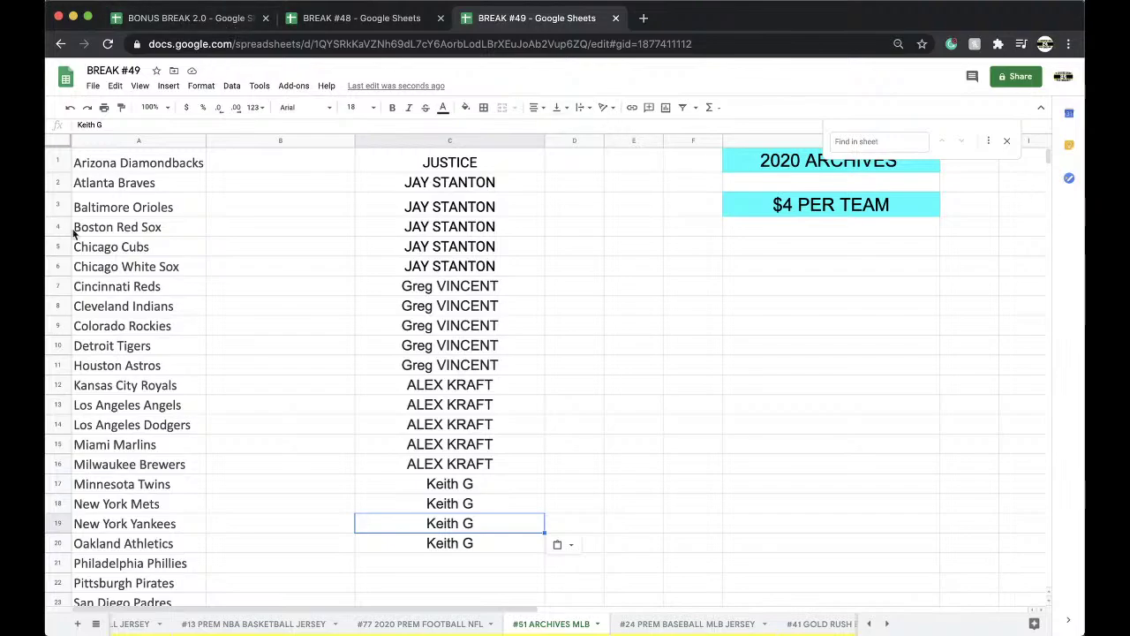
Step: Enter a second buyer in the Philadelphia Phillies, Pittsburgh Pirates and San Diego Padres slots (C21:C23)
{"action": "scroll", "coordinate": [355, 402], "scroll_direction": "down", "scroll_amount": 5}
{"action": "left_click", "coordinate": [438, 334]}
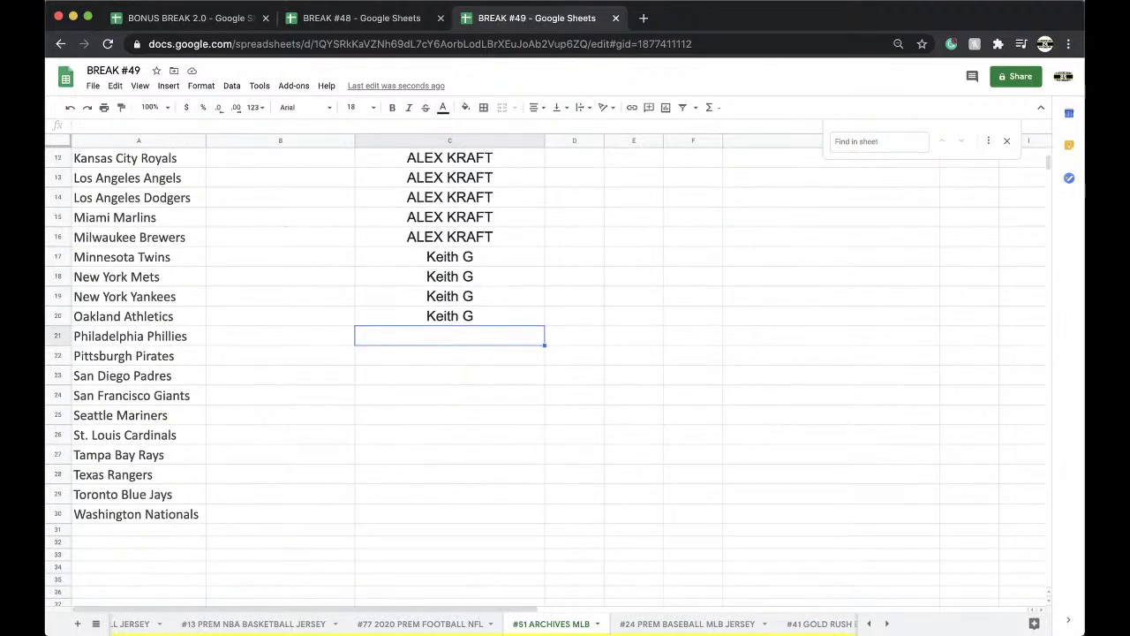
{"action": "type", "text": "NICK C"}
{"action": "left_click", "coordinate": [457, 380]}
{"action": "left_click", "coordinate": [442, 330]}
{"action": "left_click", "coordinate": [446, 355]}
{"action": "type", "text": "NICK C"}
{"action": "key", "text": "Return"}
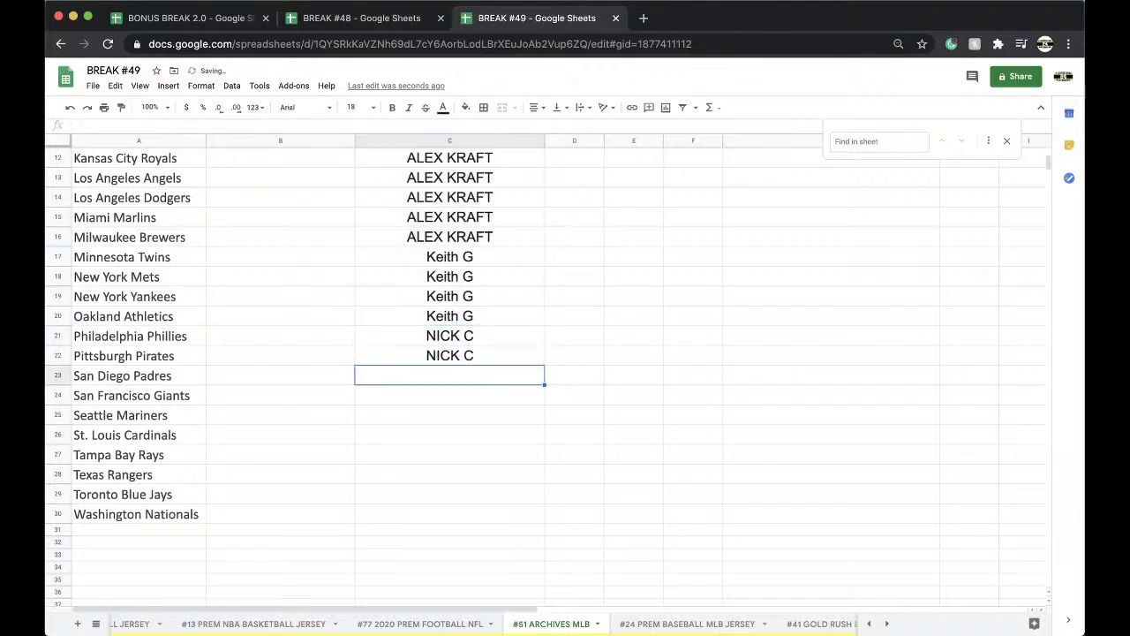
{"action": "type", "text": "NICK C"}
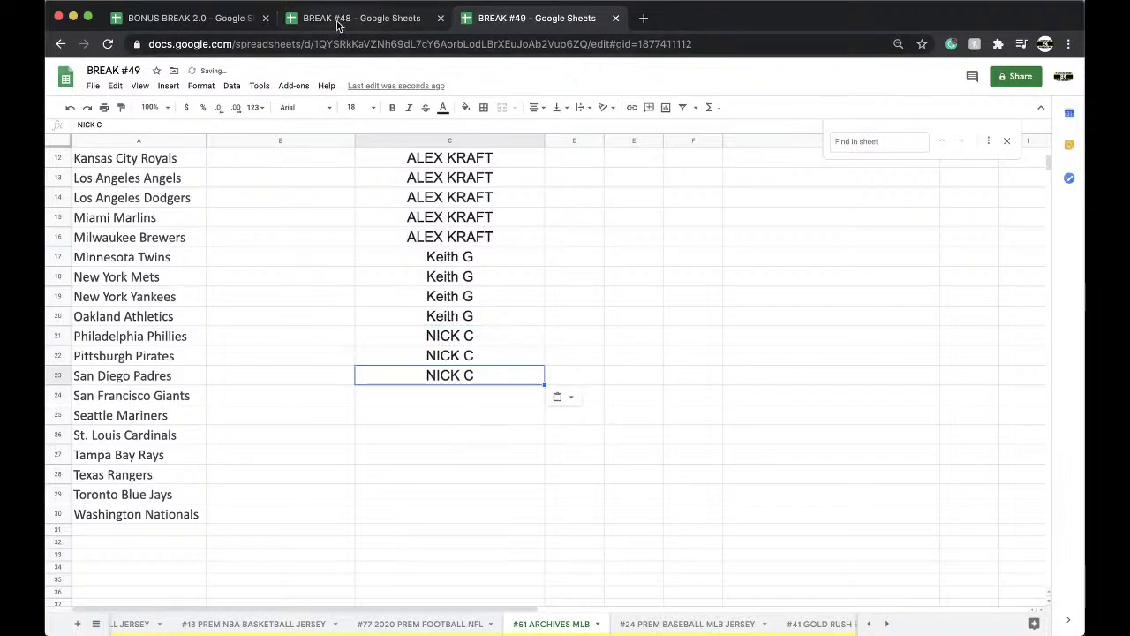
Step: In BREAK #48, find the buyer and change his row 212 credit from $10.00 to -$2.00
{"action": "left_click", "coordinate": [339, 25]}
{"action": "left_click", "coordinate": [613, 382]}
{"action": "key", "text": "super+f"}
{"action": "type", "text": "NICK C"}
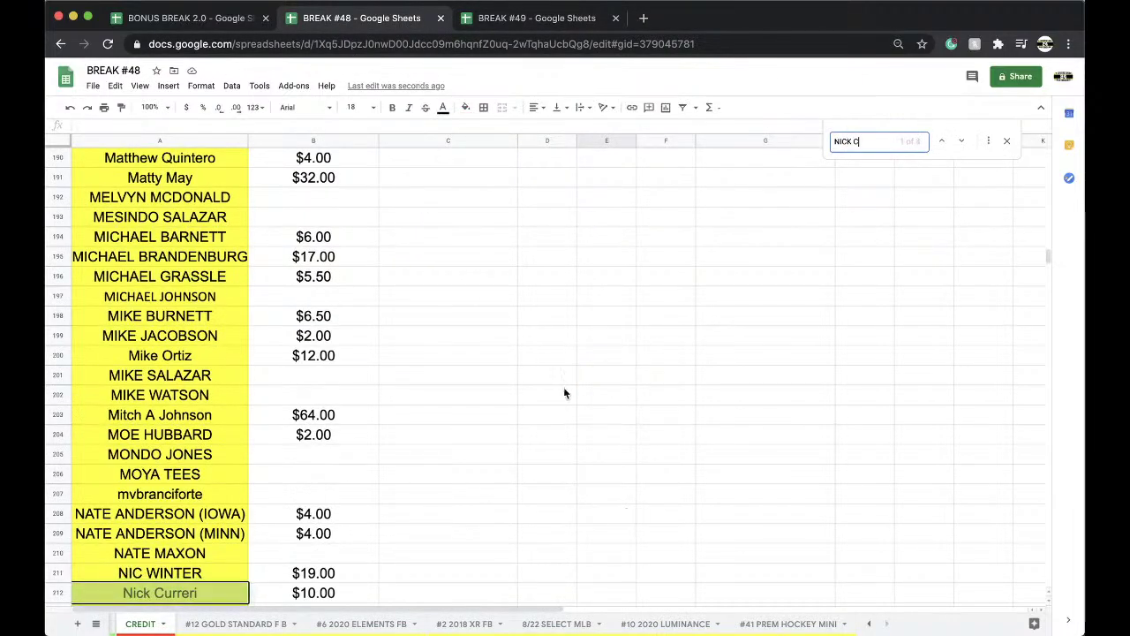
{"action": "left_click", "coordinate": [347, 537]}
{"action": "type", "text": "-"}
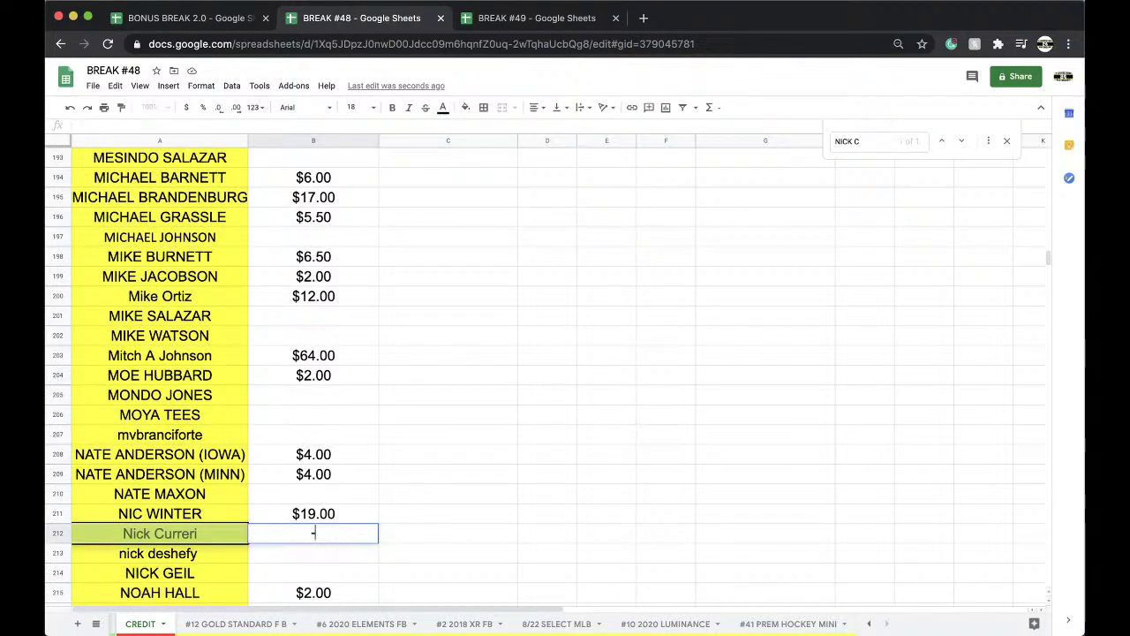
{"action": "type", "text": "#2"}
{"action": "key", "text": "BackSpace"}
{"action": "key", "text": "BackSpace"}
{"action": "type", "text": "$2"}
Step: Fill that buyer's name cell A212 red
{"action": "left_click", "coordinate": [177, 537]}
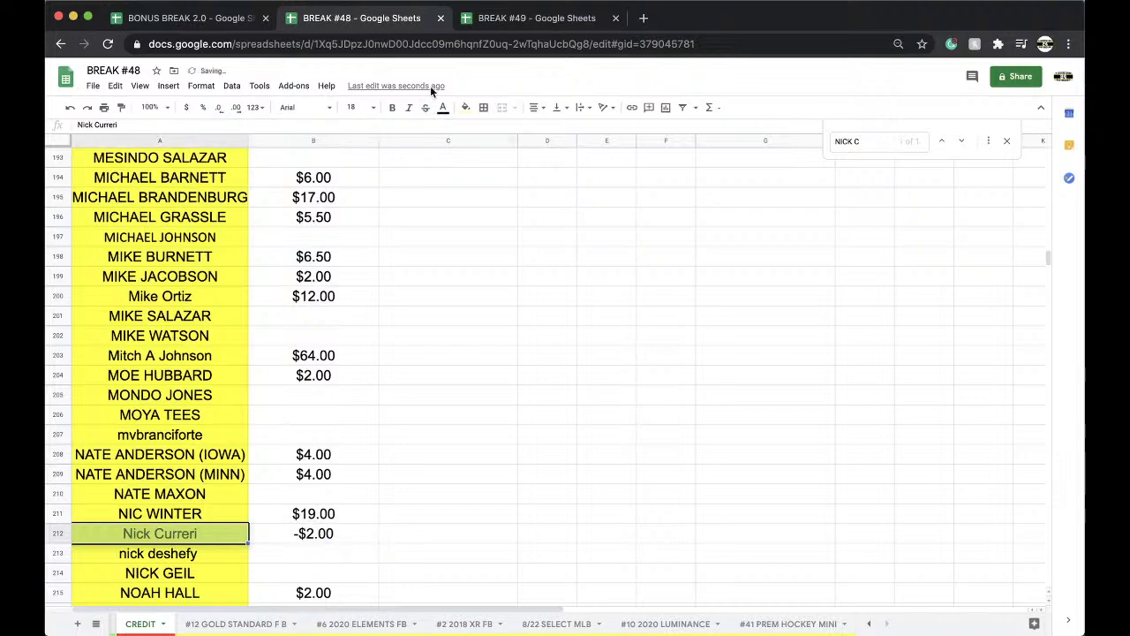
{"action": "left_click", "coordinate": [465, 107]}
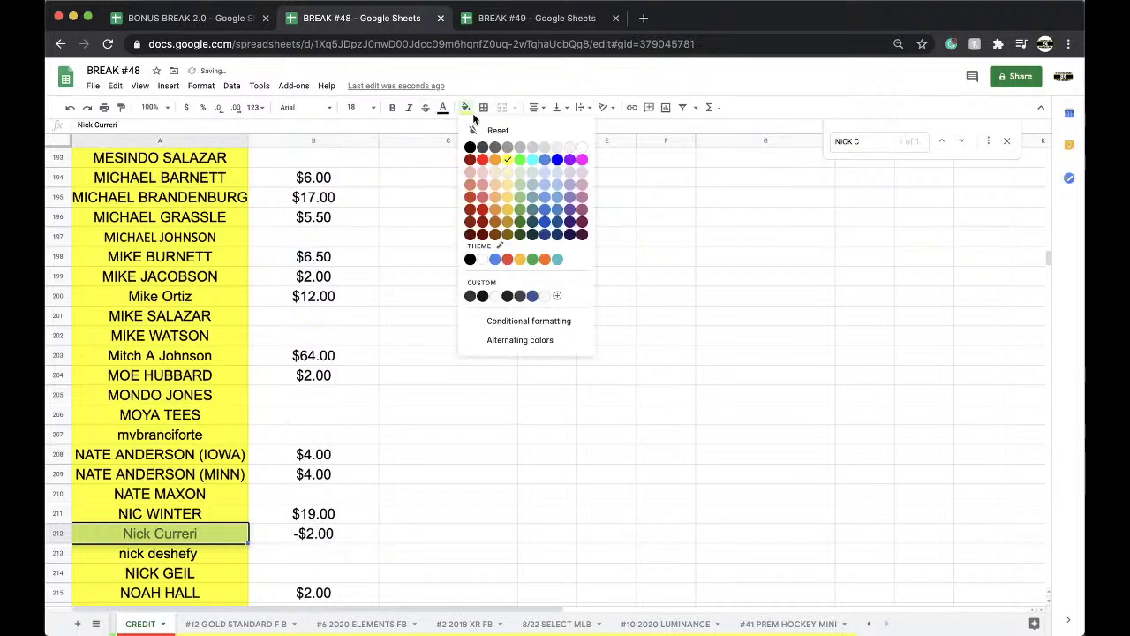
{"action": "left_click", "coordinate": [482, 159]}
Step: Clear the previous text from the sheet's Find box
{"action": "left_click", "coordinate": [474, 231]}
{"action": "key", "text": "ctrl+f"}
{"action": "key", "text": "BackSpace"}
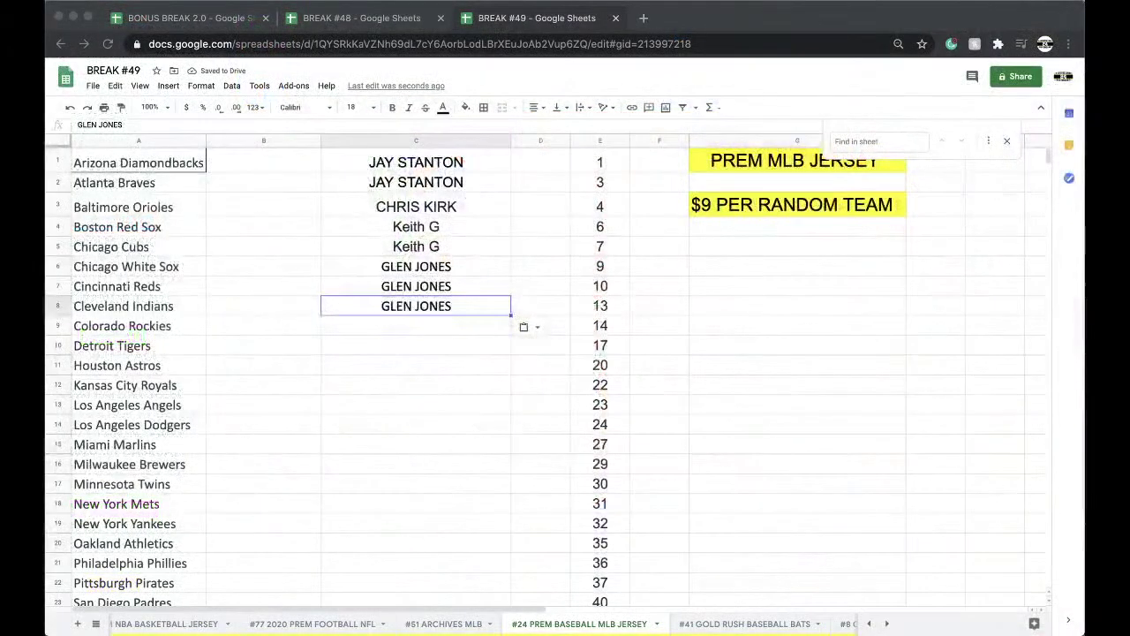
{"action": "scroll", "coordinate": [425, 629], "scroll_direction": "left", "scroll_amount": 6}
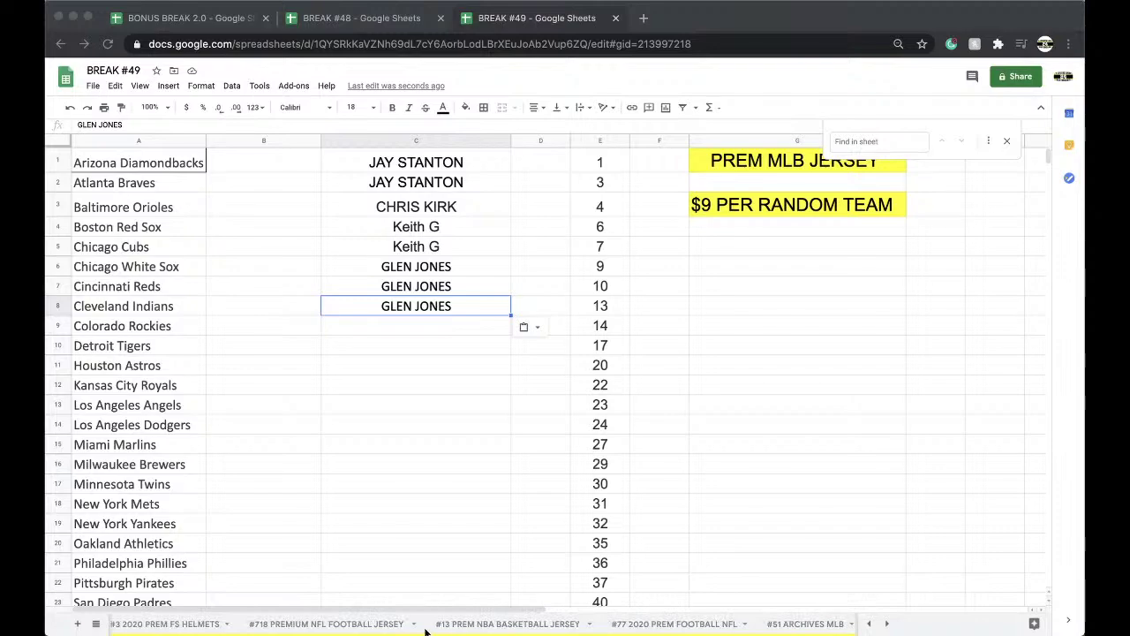
{"action": "scroll", "coordinate": [406, 627], "scroll_direction": "right", "scroll_amount": 6}
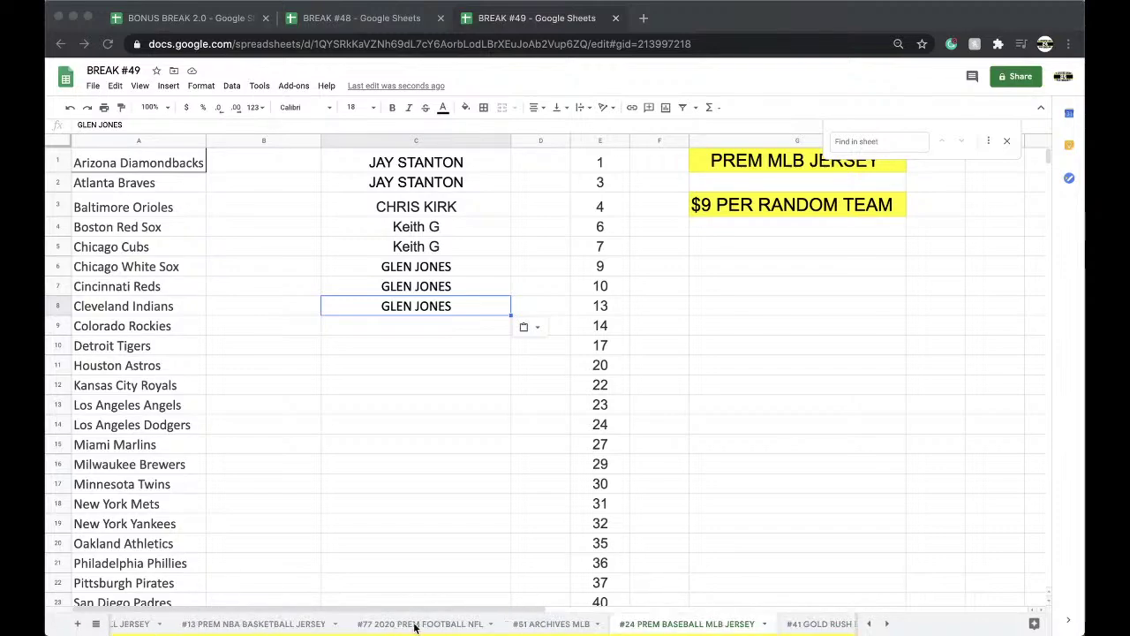
Step: On #51 ARCHIVES MLB, enter a buyer in C24 and copy him into C25 and C26
{"action": "left_click", "coordinate": [556, 625]}
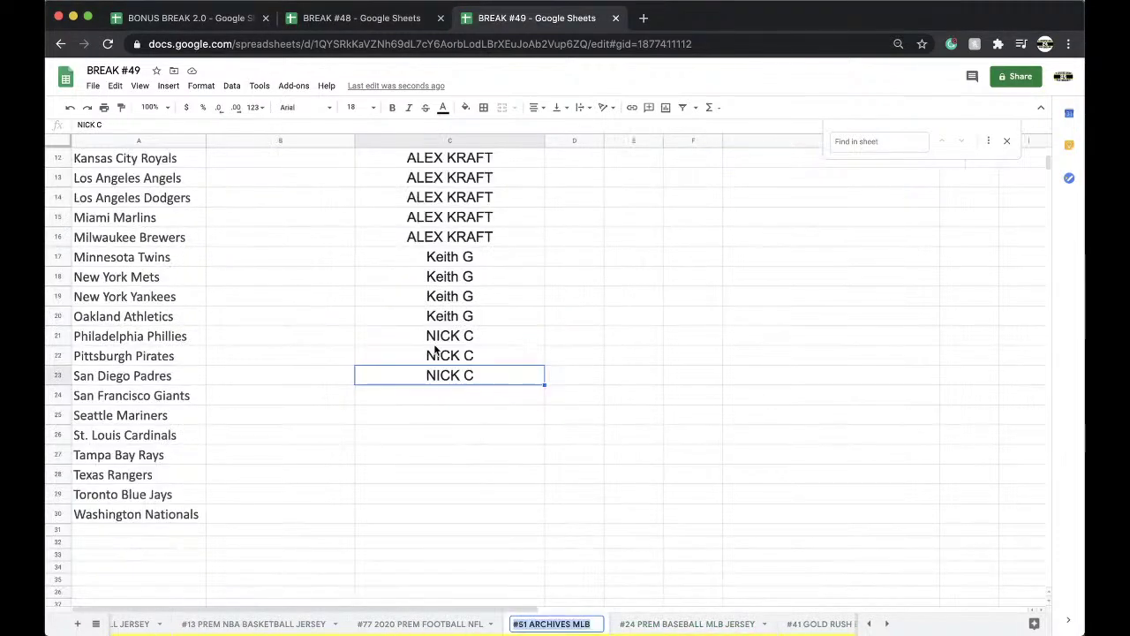
{"action": "left_click", "coordinate": [417, 392]}
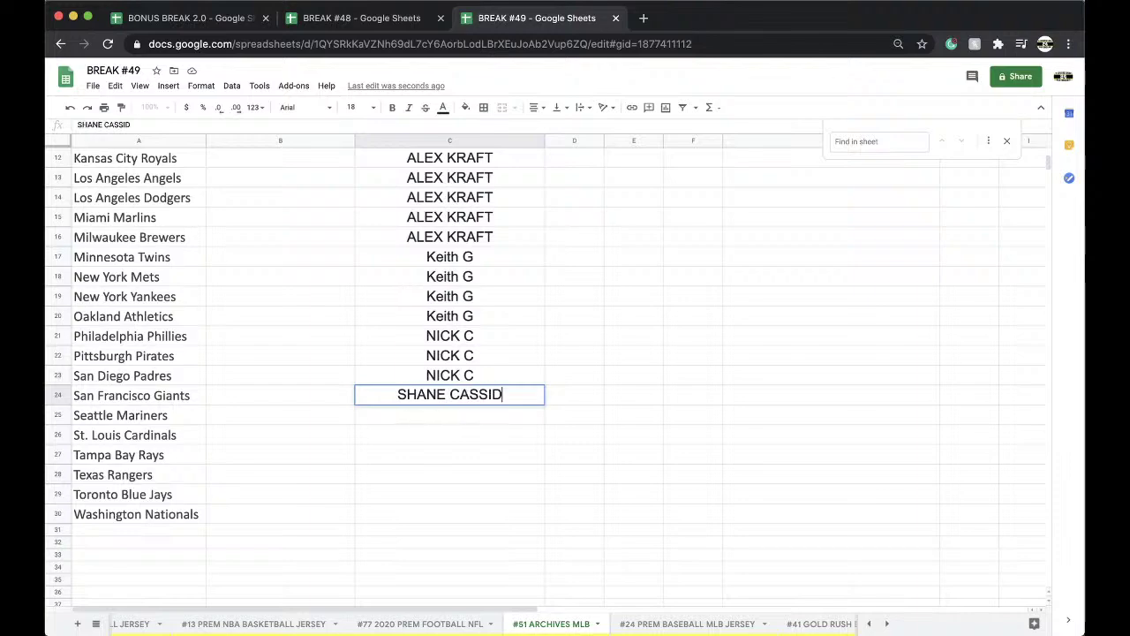
{"action": "key", "text": "Return"}
{"action": "left_click", "coordinate": [437, 403]}
{"action": "key", "text": "super+c"}
{"action": "key", "text": "Down"}
{"action": "key", "text": "super+v"}
{"action": "key", "text": "Down"}
{"action": "key", "text": "super+v"}
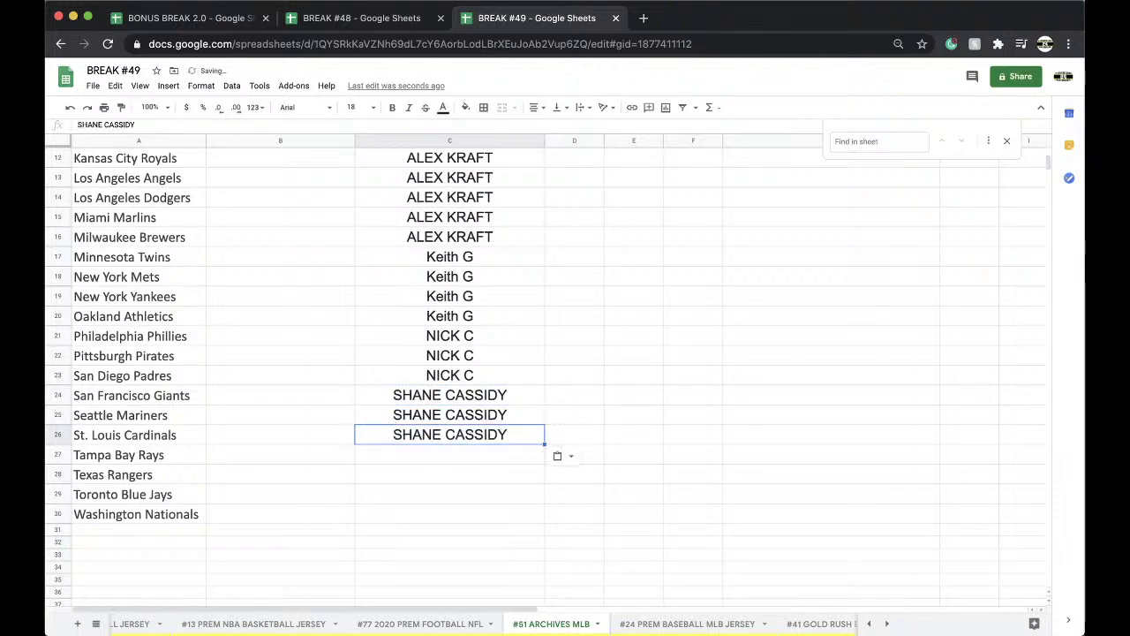
Step: On #41 GOLD RUSH BASEBALL BATS, enter another buyer in C12 and paste him into C13:C21
{"action": "scroll", "coordinate": [632, 625], "scroll_direction": "right", "scroll_amount": 3}
{"action": "left_click", "coordinate": [633, 625]}
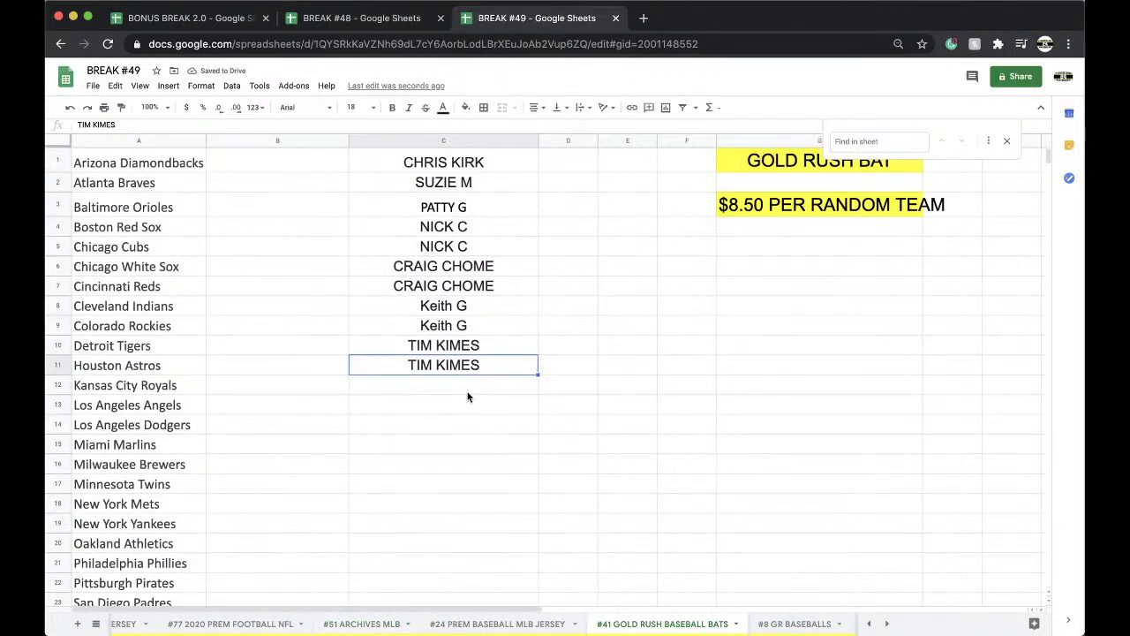
{"action": "key", "text": "Down"}
{"action": "type", "text": "BRETT E"}
{"action": "key", "text": "BackSpace"}
{"action": "key", "text": "BackSpace"}
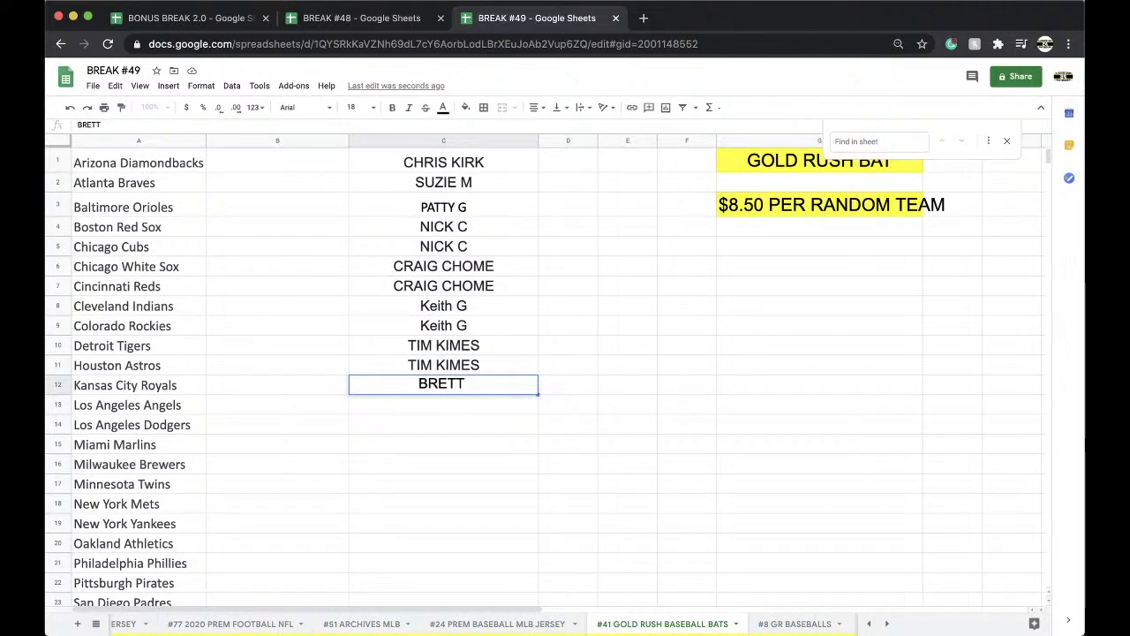
{"action": "type", "text": "C"}
{"action": "left_click", "coordinate": [491, 441]}
{"action": "left_click", "coordinate": [449, 389]}
{"action": "key", "text": "ctrl+c"}
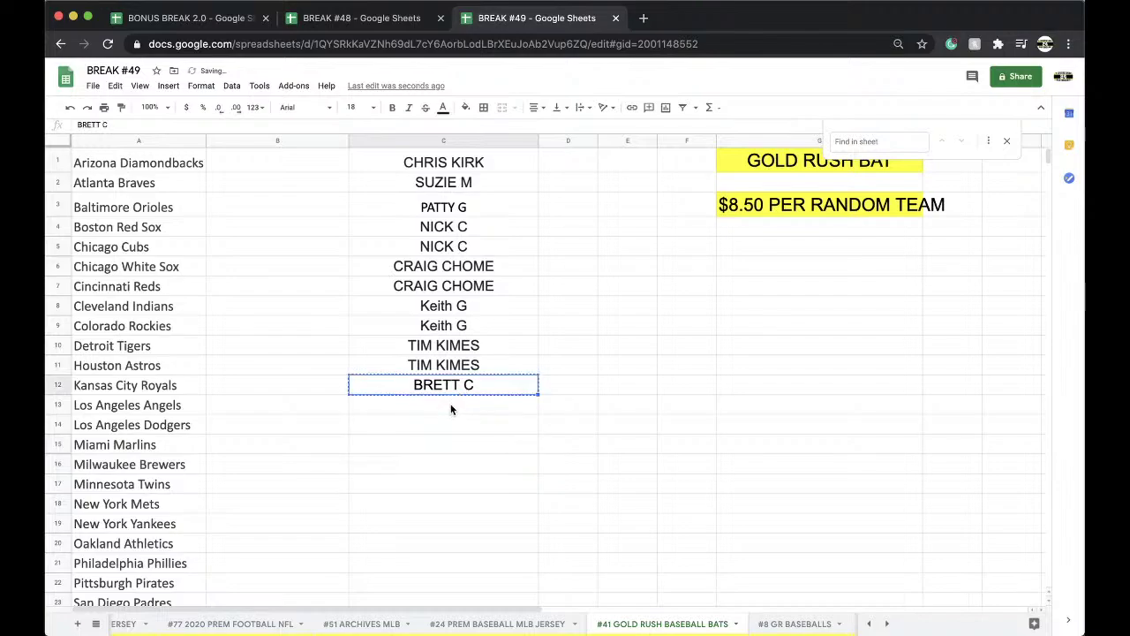
{"action": "left_click_drag", "start_coordinate": [450, 409], "coordinate": [440, 558]}
{"action": "key", "text": "ctrl+v"}
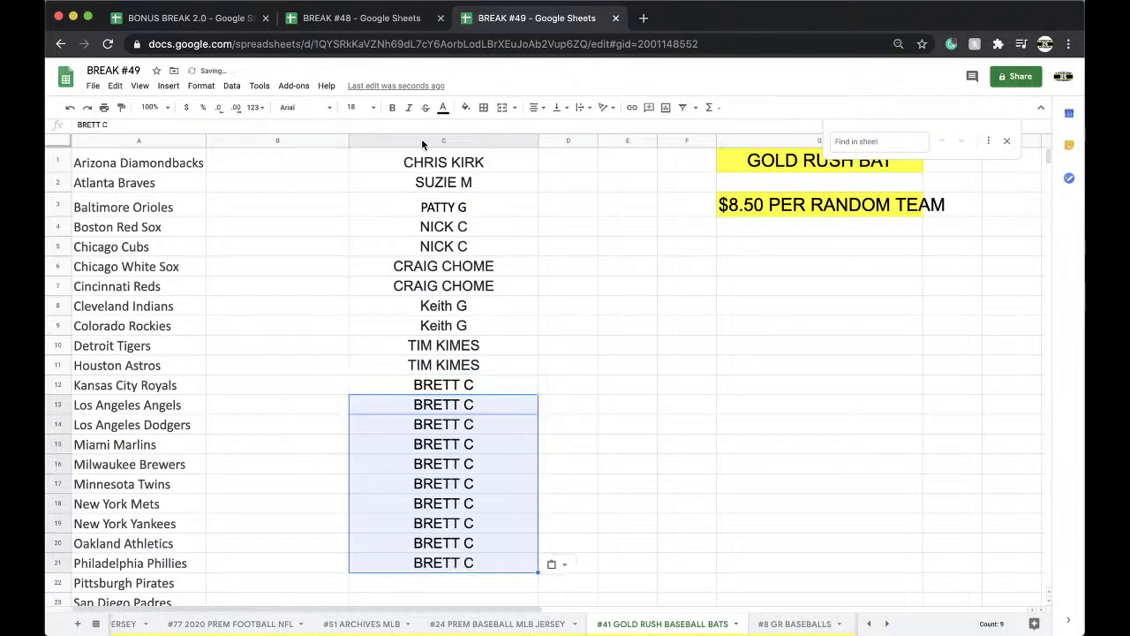
{"action": "left_click", "coordinate": [318, 17]}
Step: Find the first buyer in BREAK #48 and record -$85.00 in his credit cell C34
{"action": "left_click", "coordinate": [461, 369]}
{"action": "type", "text": "BRE"}
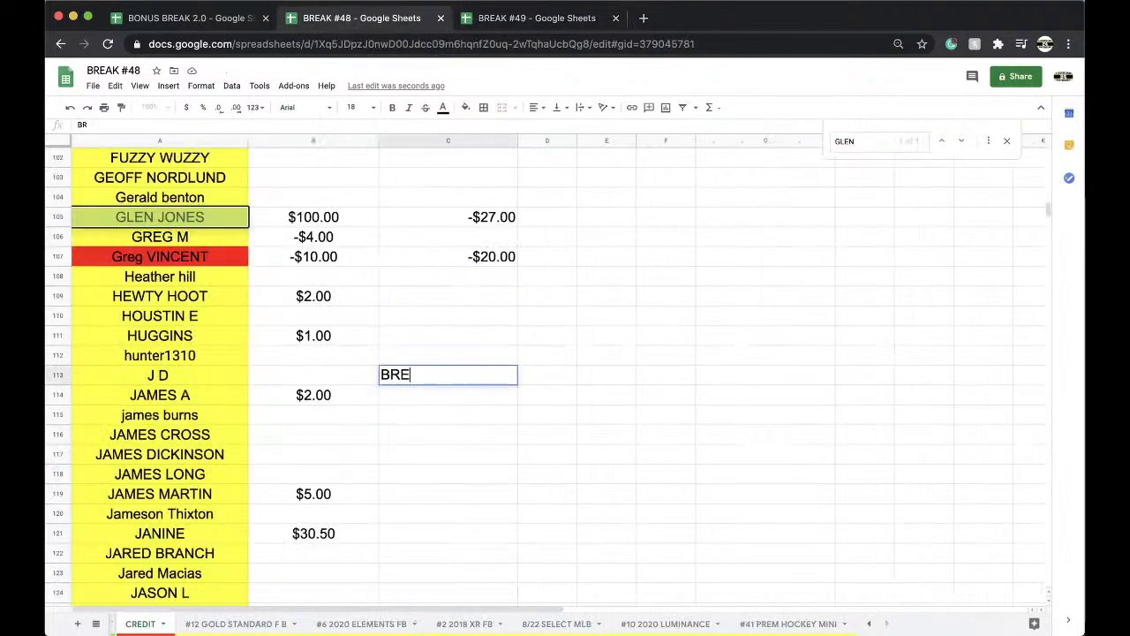
{"action": "key", "text": "BackSpace"}
{"action": "key", "text": "BackSpace"}
{"action": "key", "text": "BackSpace"}
{"action": "key", "text": "ctrl+f"}
{"action": "type", "text": "BRETT"}
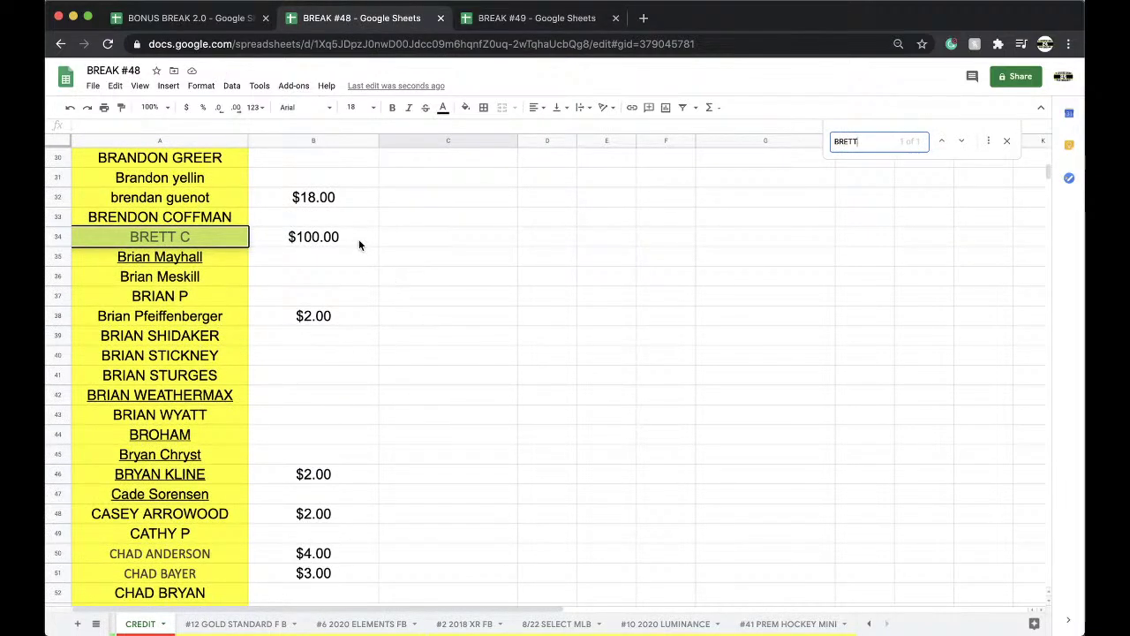
{"action": "left_click", "coordinate": [439, 246]}
{"action": "type", "text": "-"}
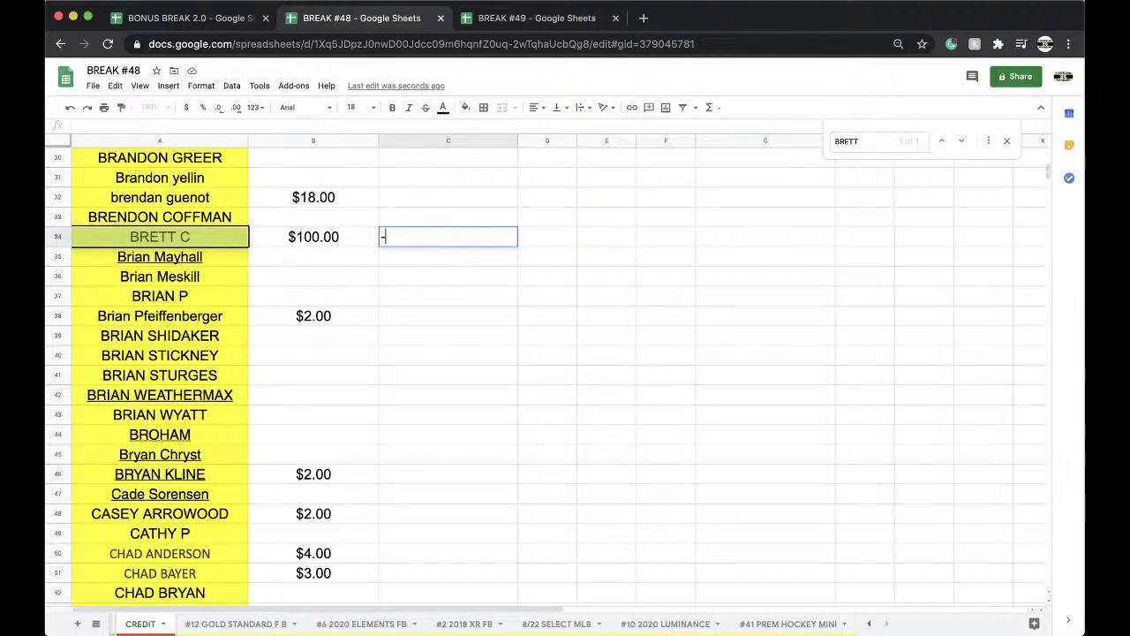
{"action": "type", "text": "$85"}
{"action": "left_click", "coordinate": [529, 313]}
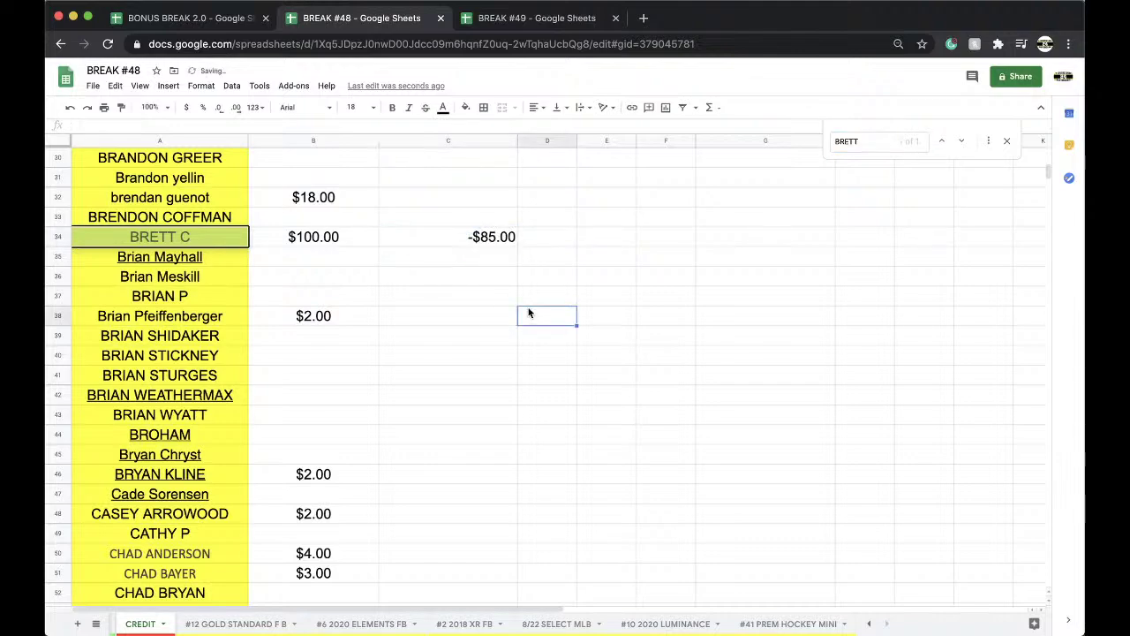
Step: Find the second buyer, enter -$20.00 in E53 and select his name
{"action": "left_click", "coordinate": [558, 376]}
{"action": "key", "text": "super+f"}
{"action": "type", "text": "CHARLES"}
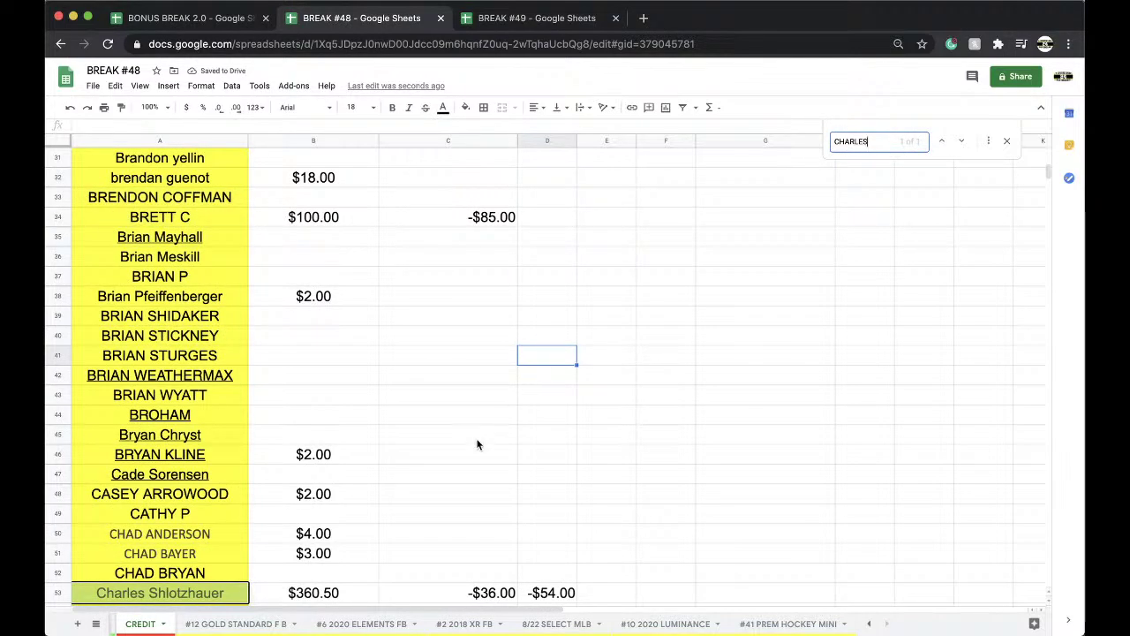
{"action": "scroll", "coordinate": [530, 472], "scroll_direction": "down", "scroll_amount": 2}
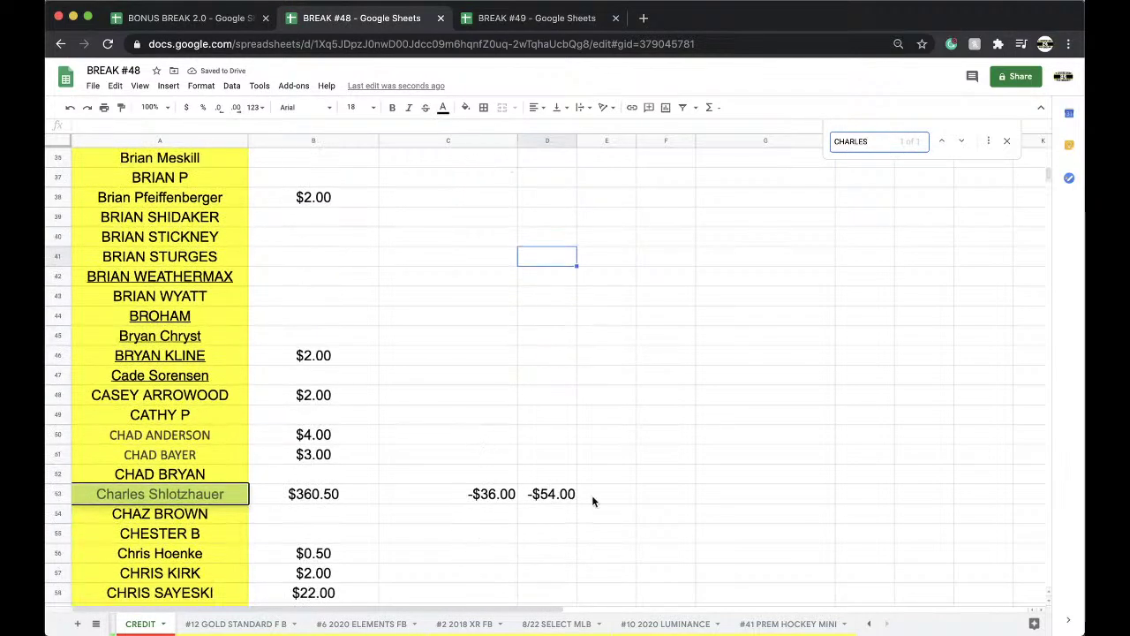
{"action": "left_click", "coordinate": [627, 501]}
{"action": "type", "text": "-$20"}
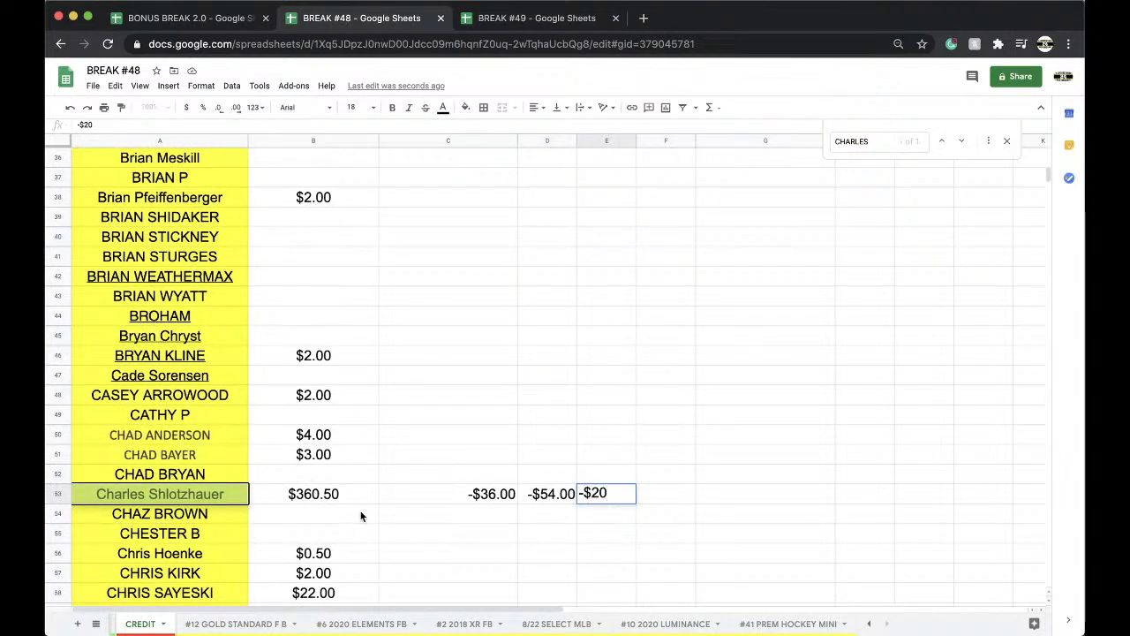
{"action": "left_click", "coordinate": [217, 497]}
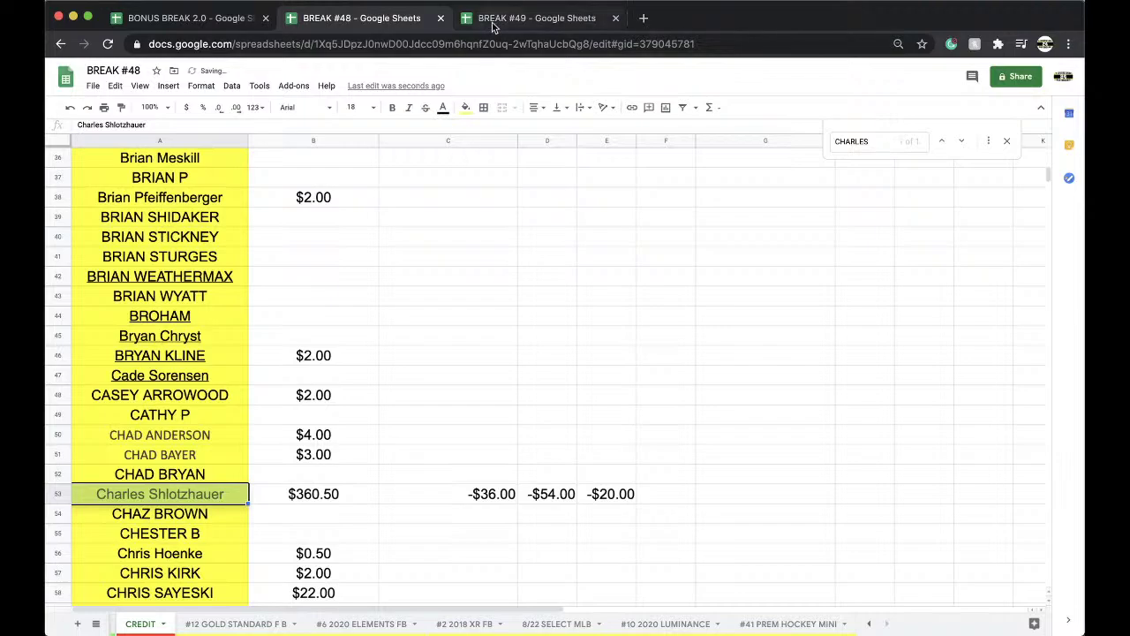
Step: Paste that buyer's name as plain values into A21 and A22 of BREAK #49's #385 10X10 sheet
{"action": "left_click", "coordinate": [495, 27]}
{"action": "scroll", "coordinate": [433, 623], "scroll_direction": "right", "scroll_amount": 5}
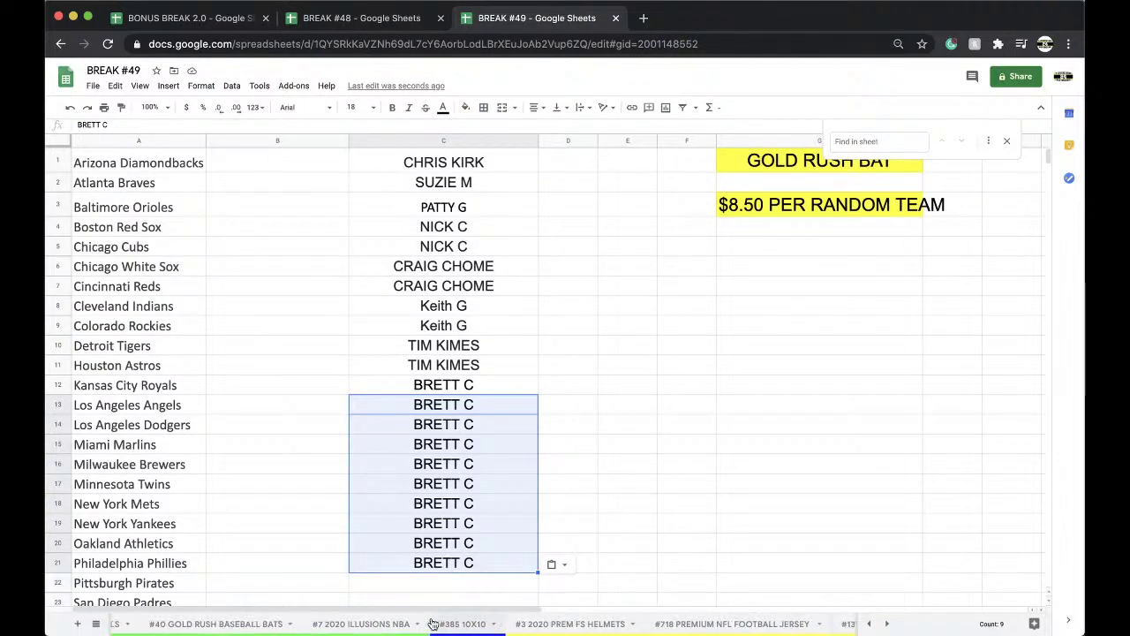
{"action": "left_click", "coordinate": [433, 624]}
{"action": "scroll", "coordinate": [230, 483], "scroll_direction": "down", "scroll_amount": 3}
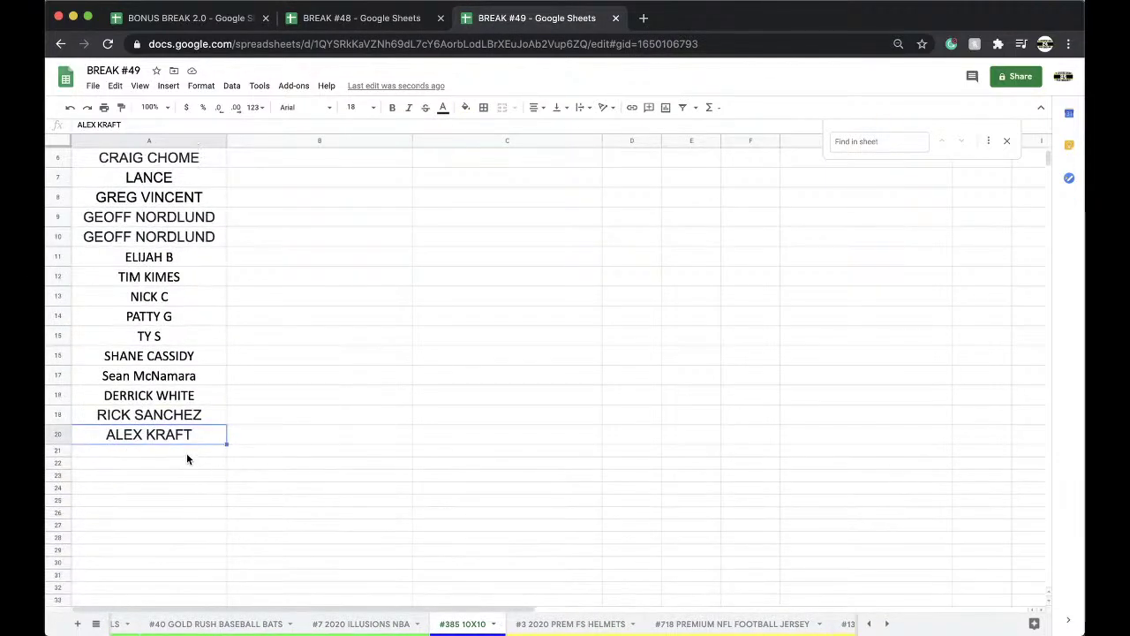
{"action": "left_click", "coordinate": [186, 453]}
{"action": "key", "text": "ctrl+v"}
{"action": "left_click", "coordinate": [240, 474]}
{"action": "left_click", "coordinate": [265, 497]}
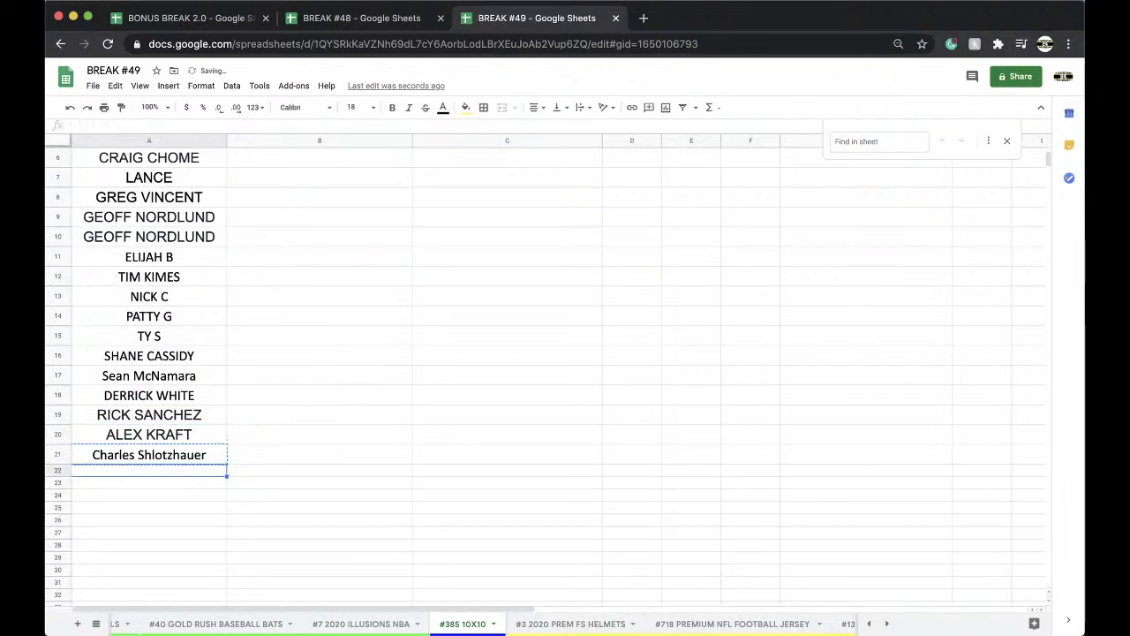
{"action": "key", "text": "ctrl+v"}
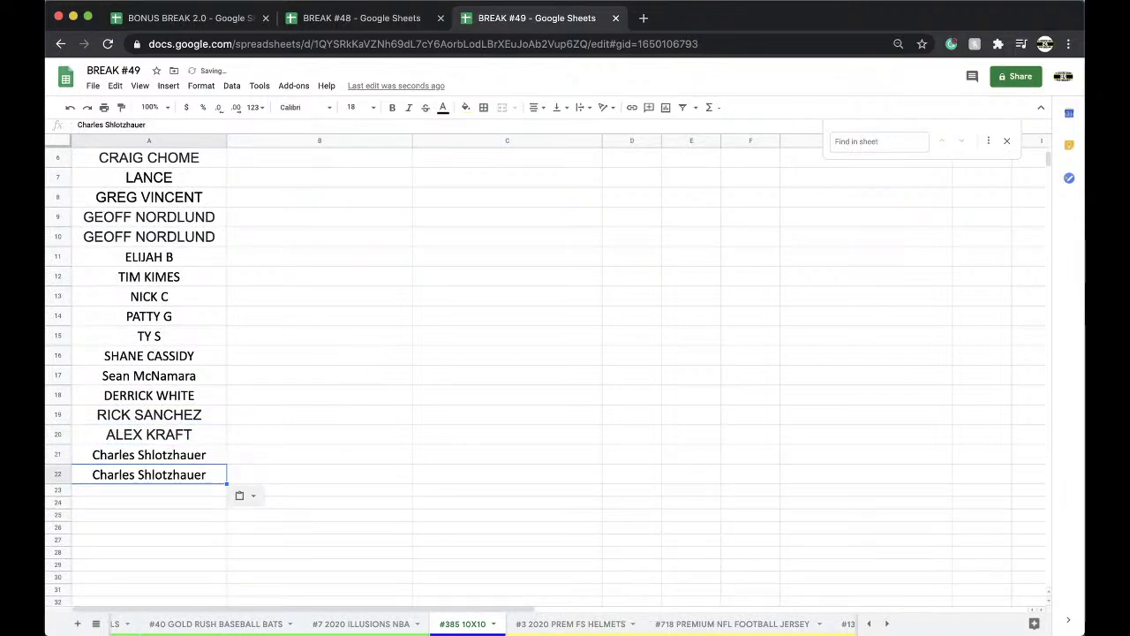
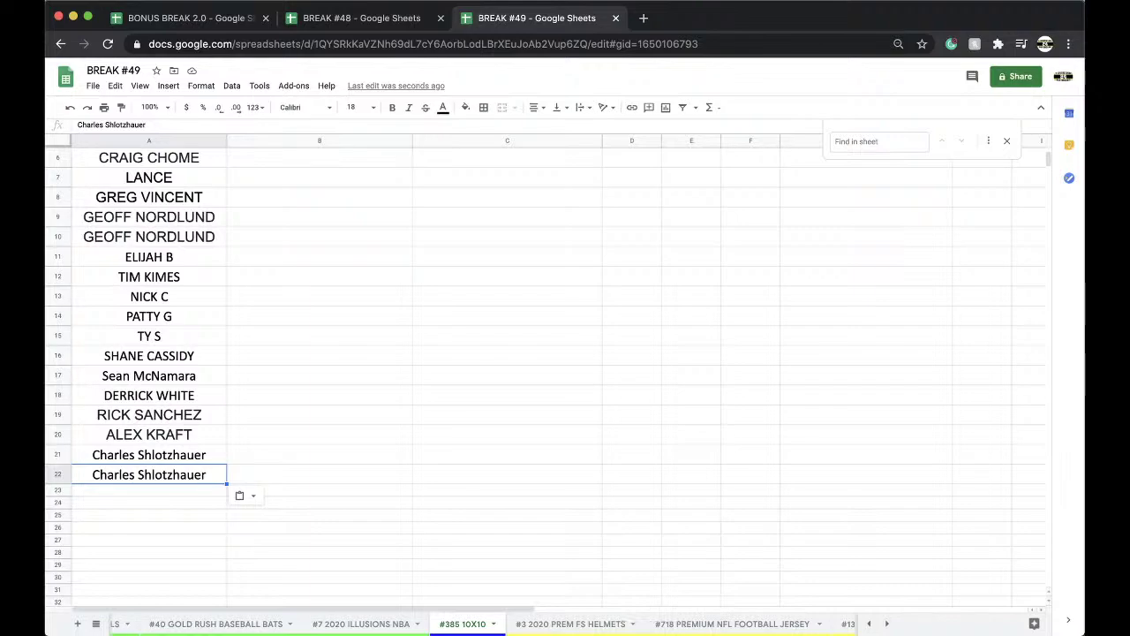
Step: On #51 ARCHIVES MLB, enter the Tampa Bay Rays buyer's name in C27, fixing a typo
{"action": "scroll", "coordinate": [584, 623], "scroll_direction": "right", "scroll_amount": 5}
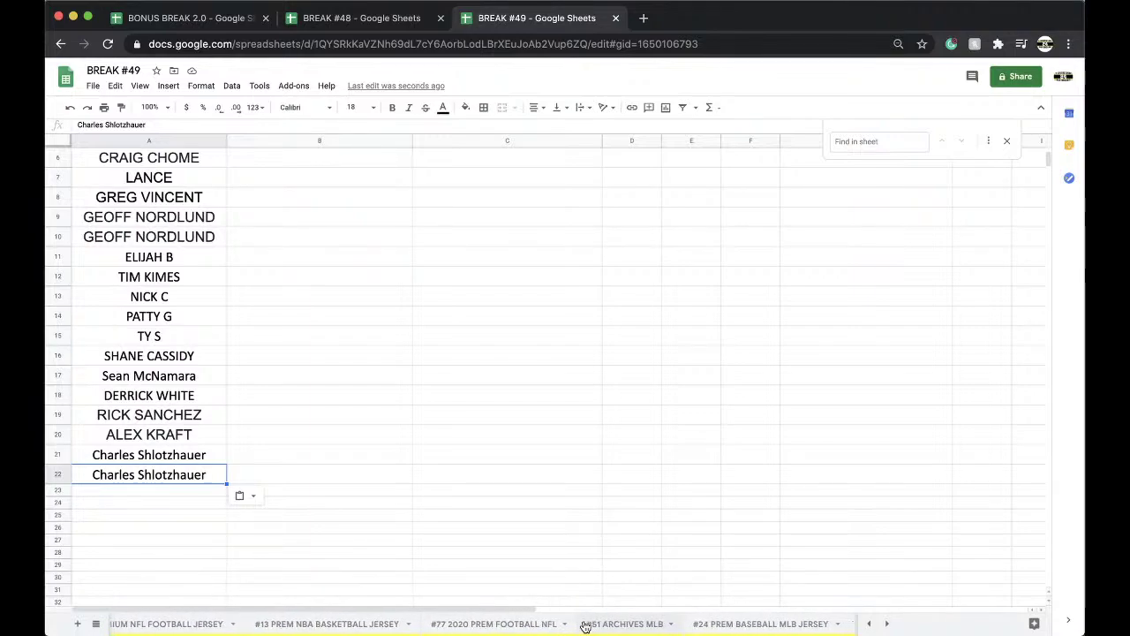
{"action": "left_click", "coordinate": [585, 623]}
{"action": "left_click", "coordinate": [425, 456]}
{"action": "type", "text": "PAT"}
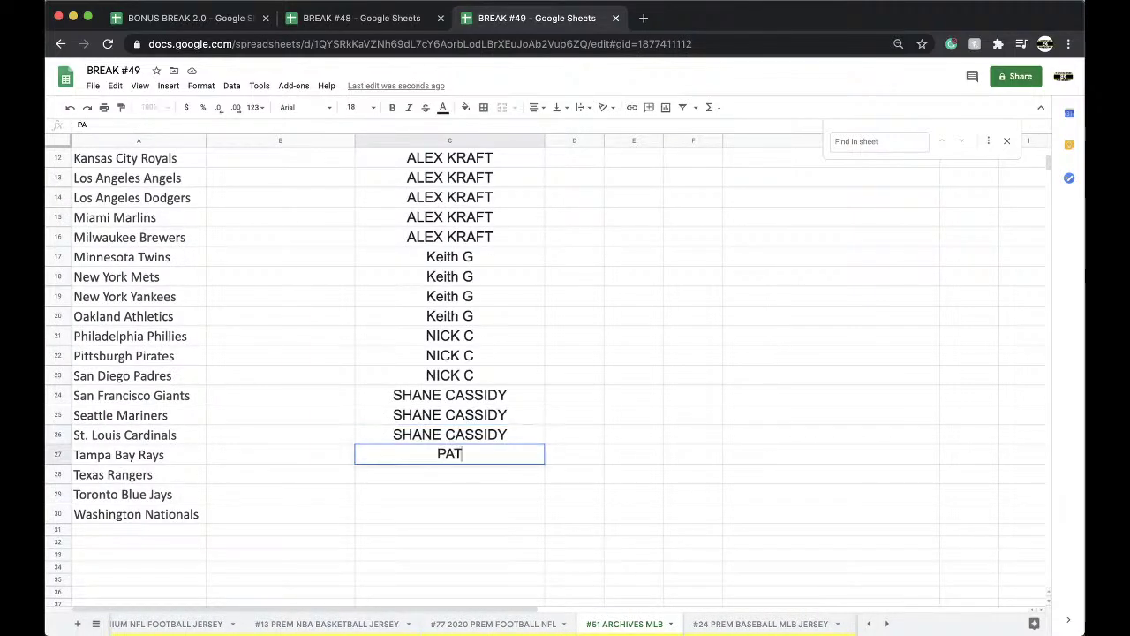
{"action": "type", "text": "TU G"}
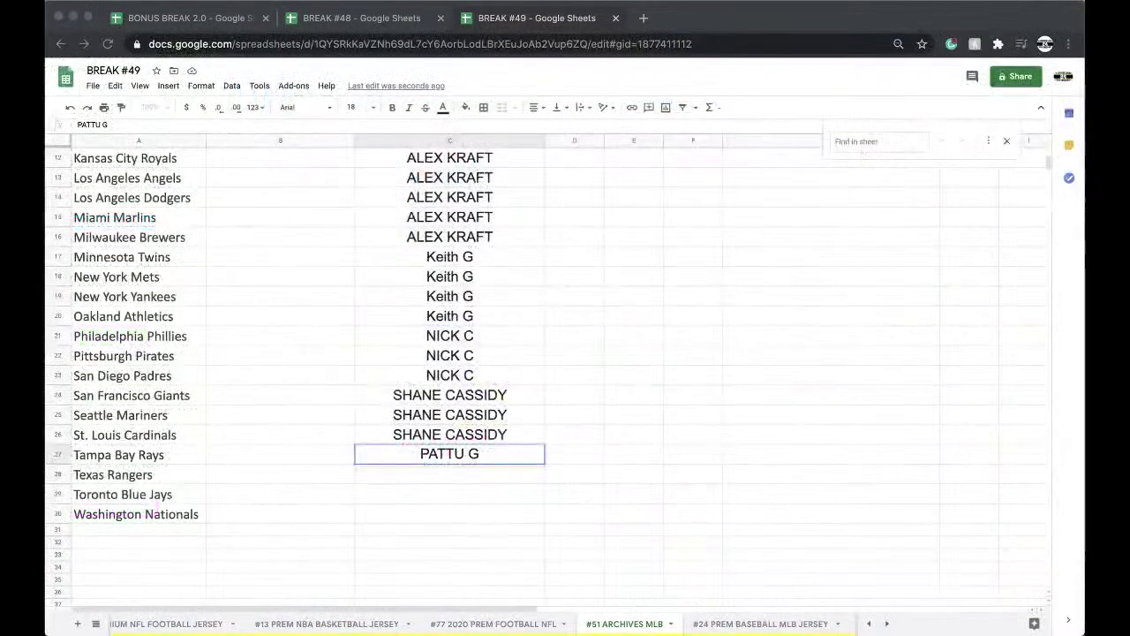
{"action": "double_click", "coordinate": [460, 454]}
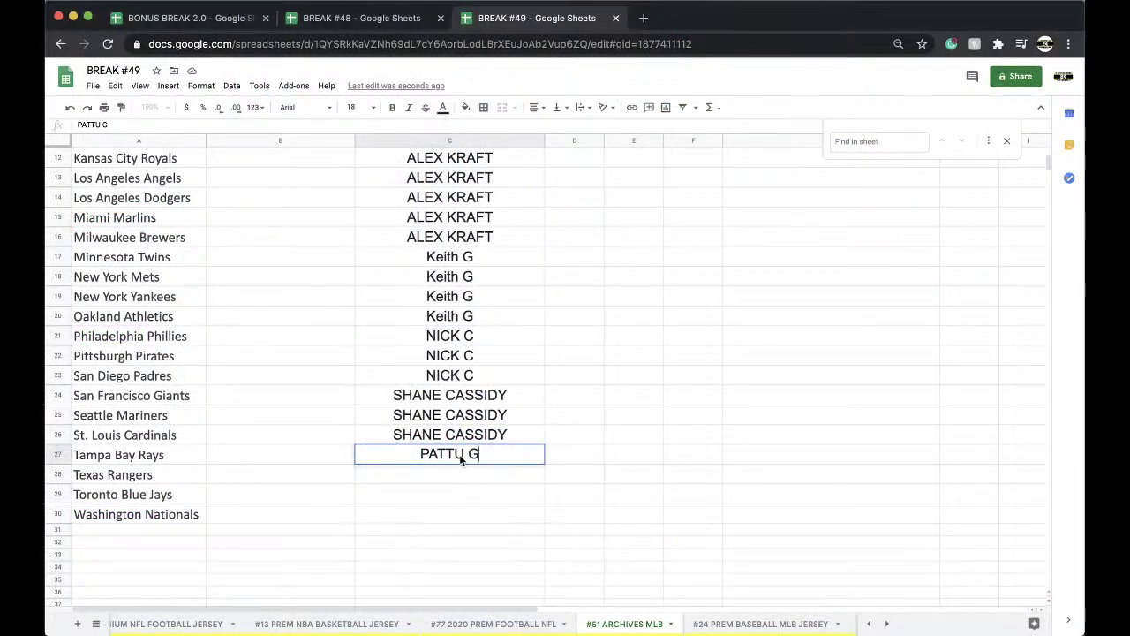
{"action": "key", "text": "BackSpace"}
{"action": "type", "text": "Y"}
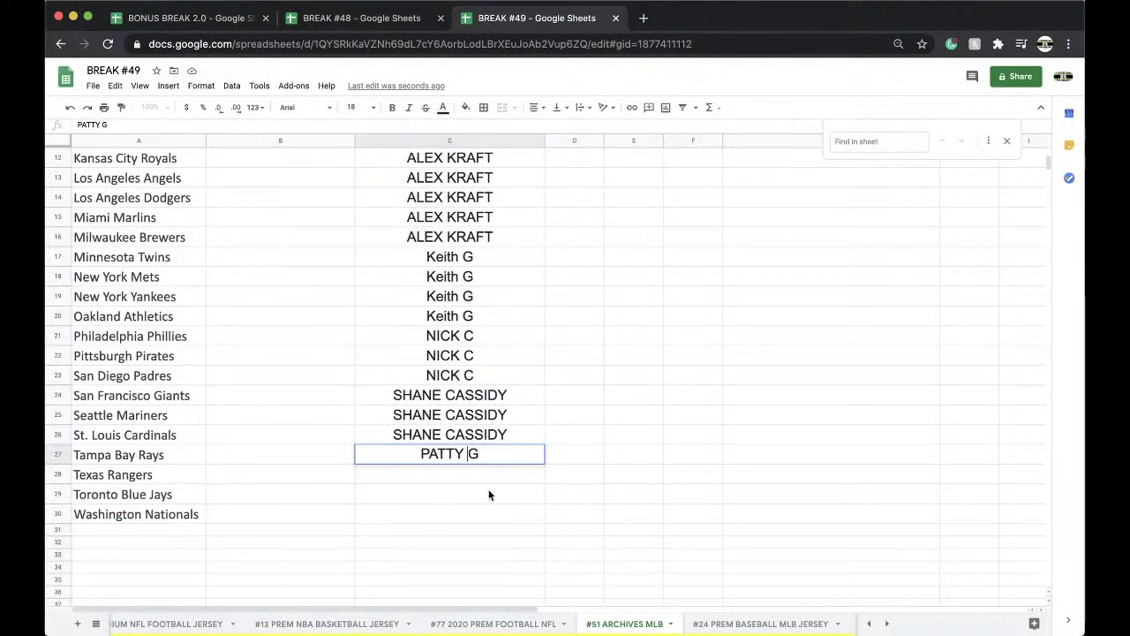
{"action": "left_click", "coordinate": [490, 495]}
Step: Move the #51 ARCHIVES MLB tab earlier in the sheet order
{"action": "left_click_drag", "start_coordinate": [624, 623], "coordinate": [367, 627]}
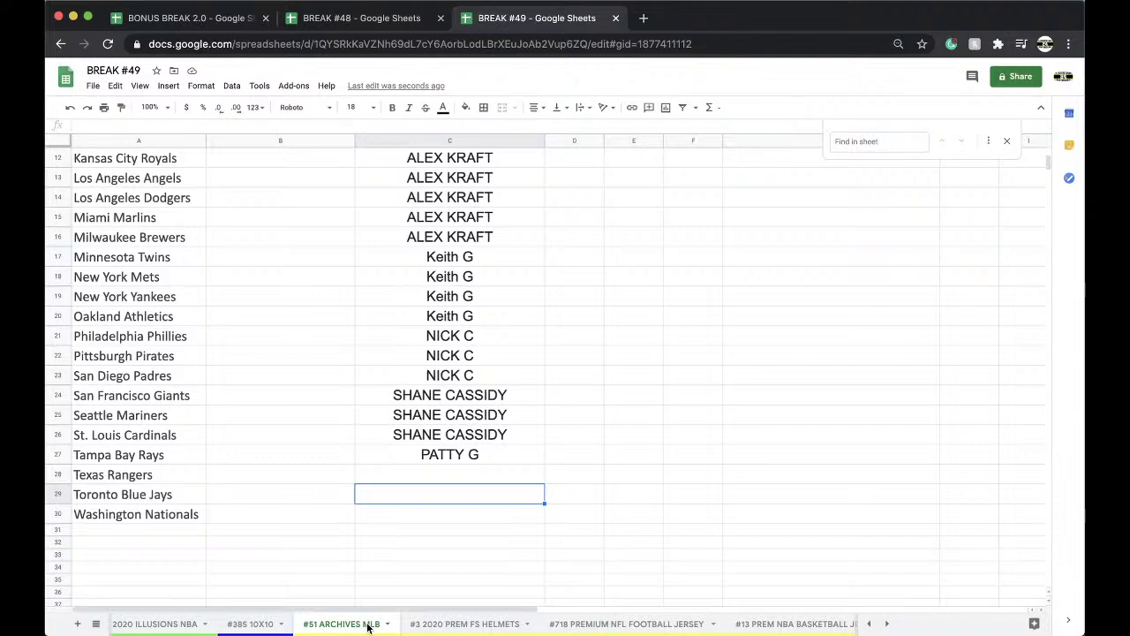
{"action": "left_click", "coordinate": [420, 627]}
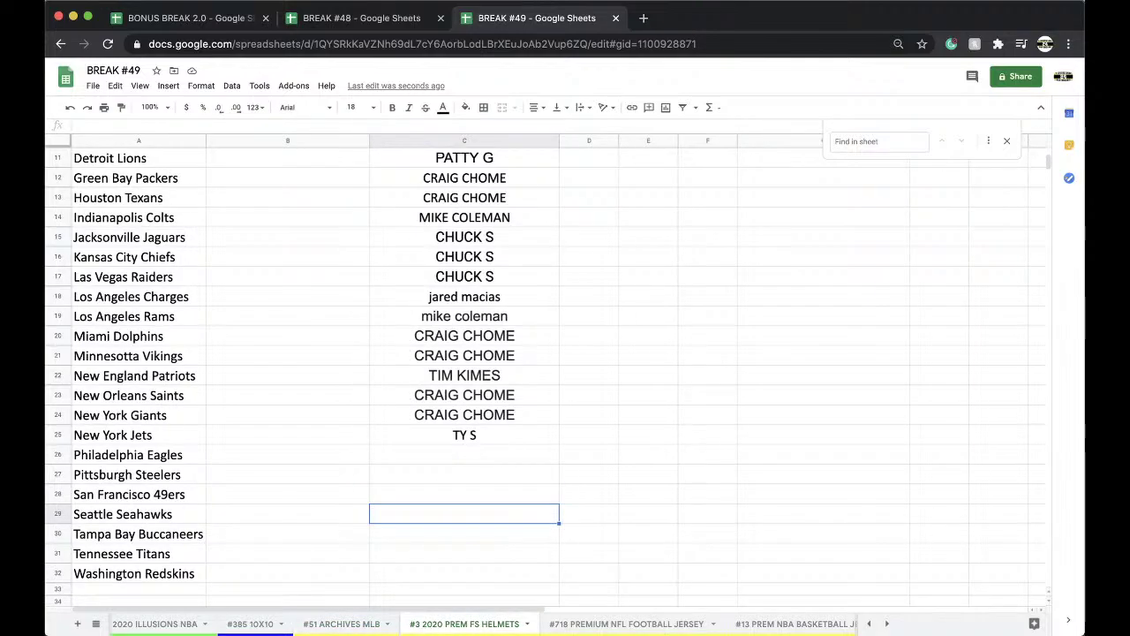
{"action": "left_click", "coordinate": [341, 623]}
Step: Enter a second buyer for the Texas Rangers and copy them to the Blue Jays and Nationals rows
{"action": "left_click", "coordinate": [426, 474]}
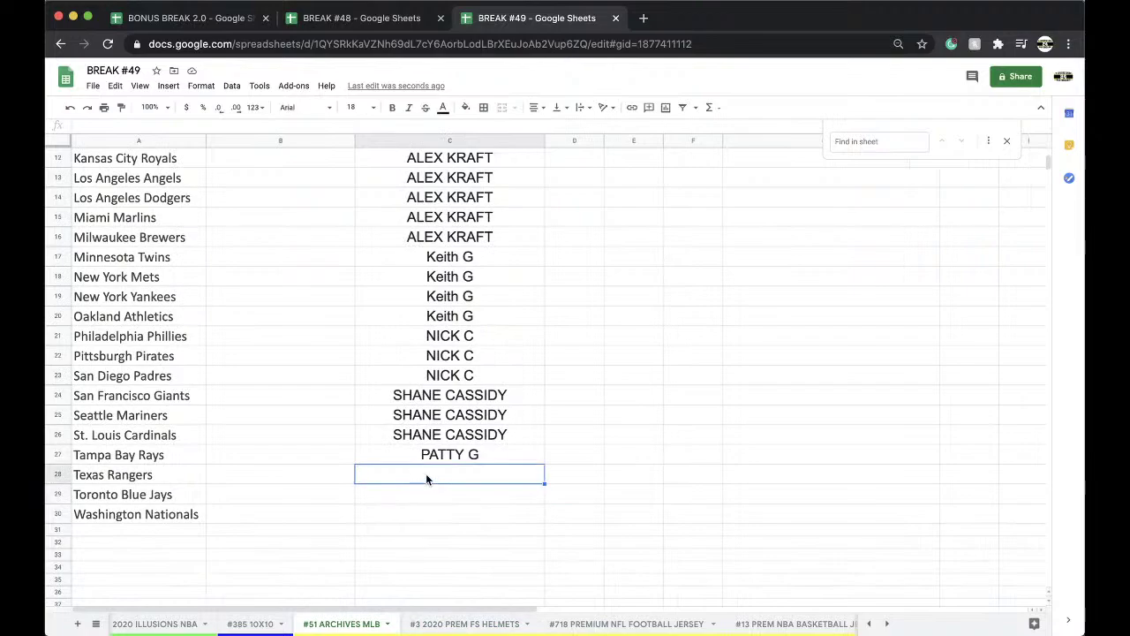
{"action": "type", "text": "BRETT C"}
{"action": "key", "text": "Return"}
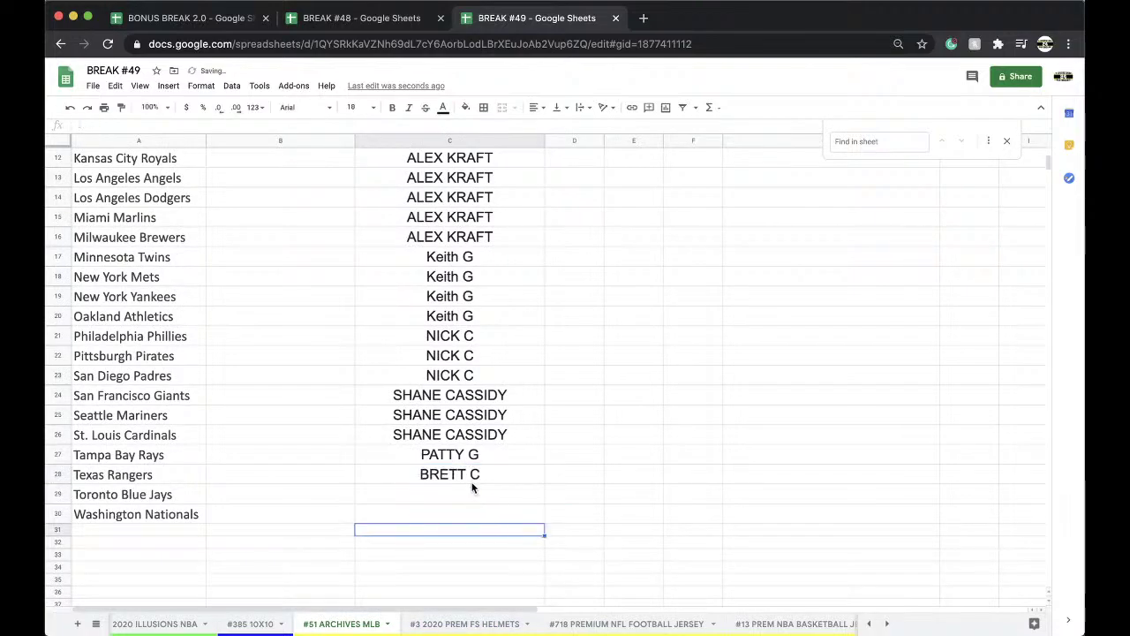
{"action": "key", "text": "Up"}
{"action": "key", "text": "ctrl+c"}
{"action": "key", "text": "Down"}
{"action": "key", "text": "ctrl+v"}
{"action": "key", "text": "Down"}
{"action": "key", "text": "ctrl+v"}
{"action": "right_click", "coordinate": [358, 625]}
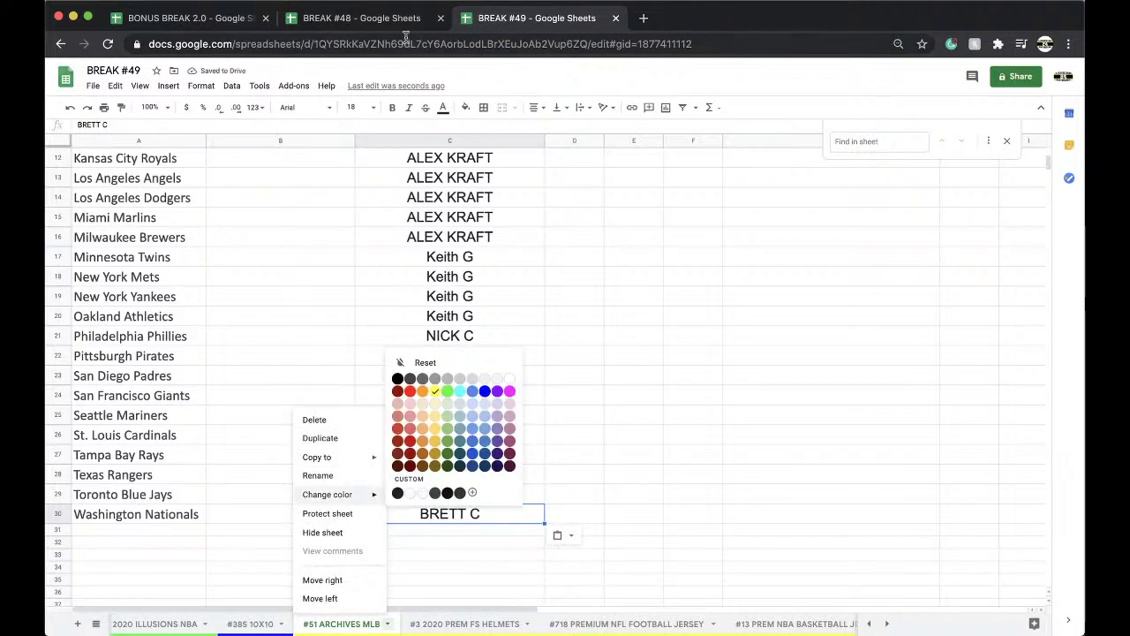
{"action": "left_click", "coordinate": [384, 21]}
Step: In BREAK #48, find the buyer and add a -$12 deduction to their row
{"action": "left_click", "coordinate": [465, 334]}
{"action": "key", "text": "ctrl+f"}
{"action": "type", "text": "BRETT"}
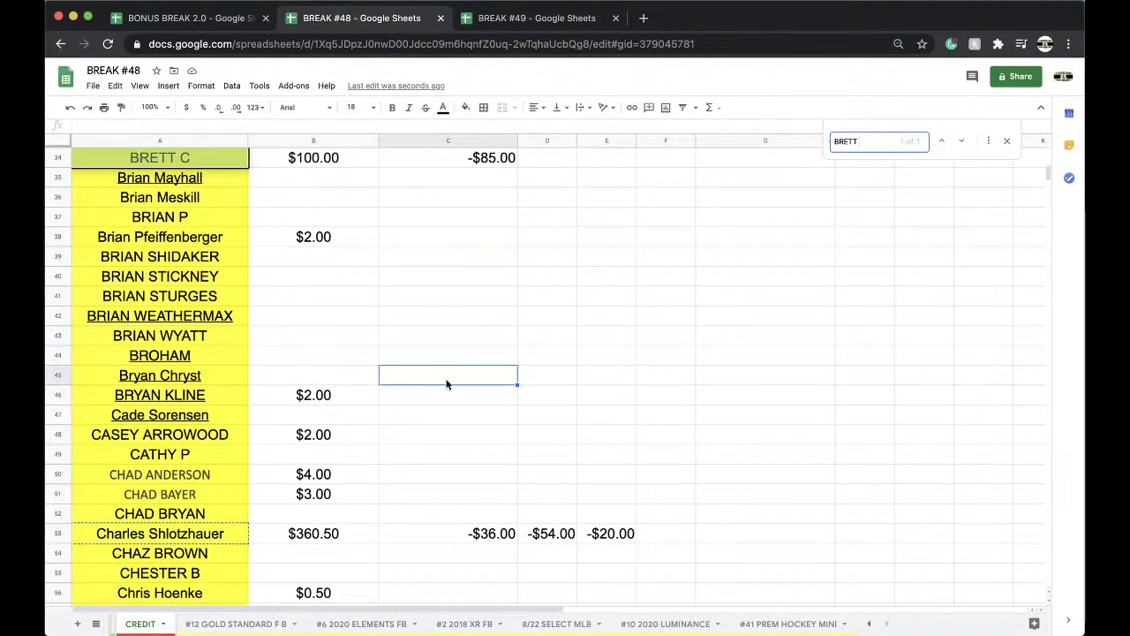
{"action": "scroll", "coordinate": [447, 384], "scroll_direction": "up", "scroll_amount": 2}
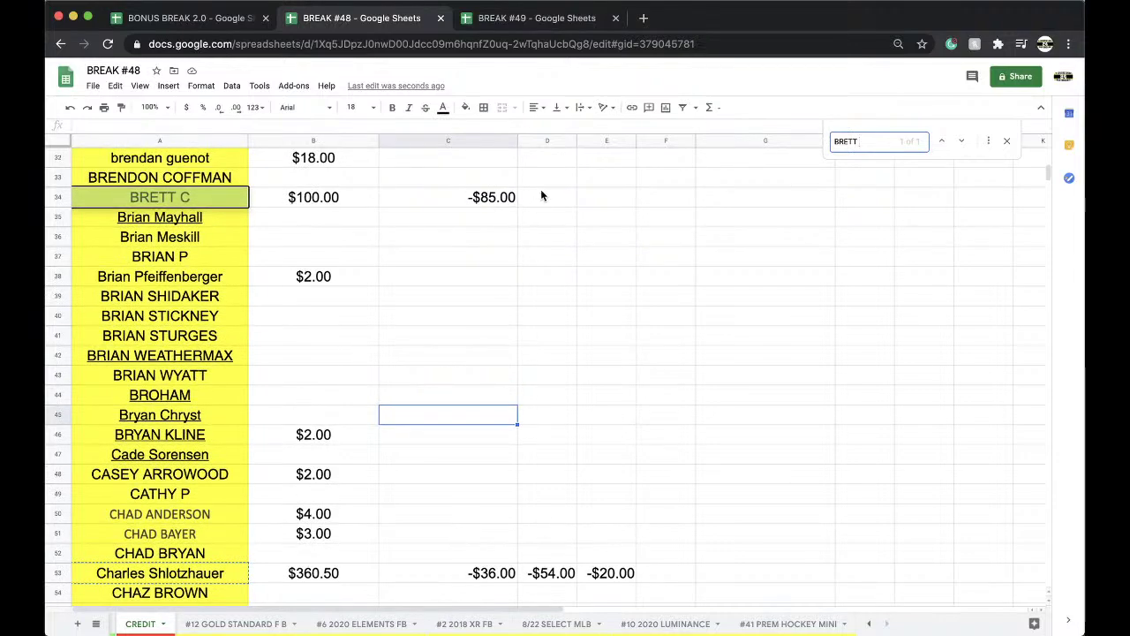
{"action": "left_click", "coordinate": [546, 199]}
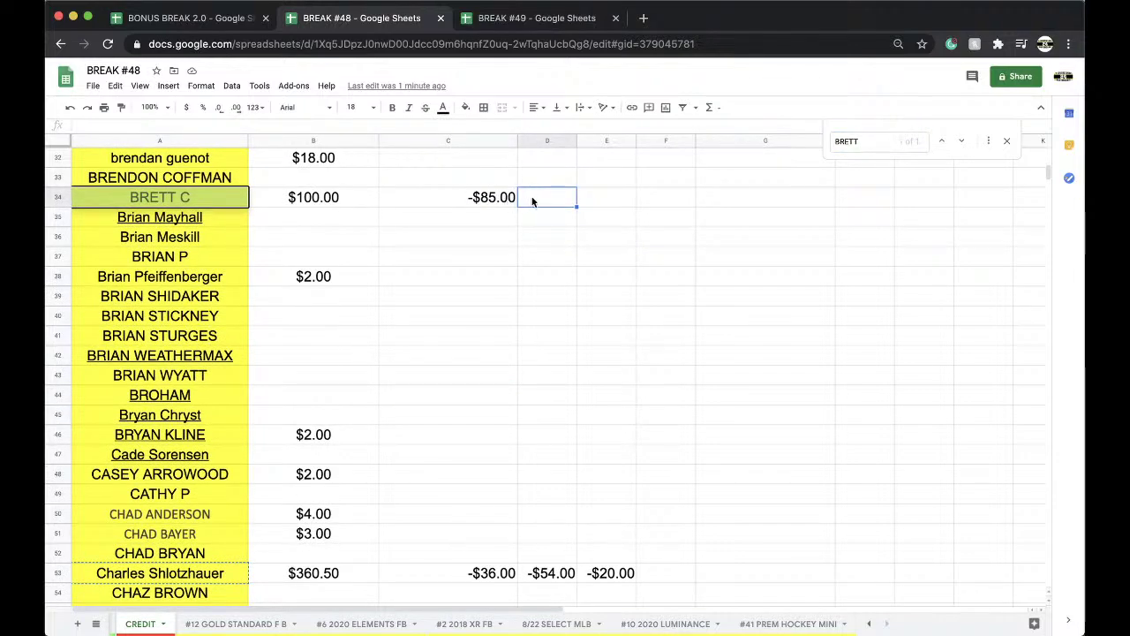
{"action": "type", "text": "-$12"}
{"action": "key", "text": "Return"}
Step: Clear the buyer's deductions in C34:D34 and set their balance in B34 to $3.00
{"action": "left_click_drag", "start_coordinate": [550, 199], "coordinate": [499, 200]}
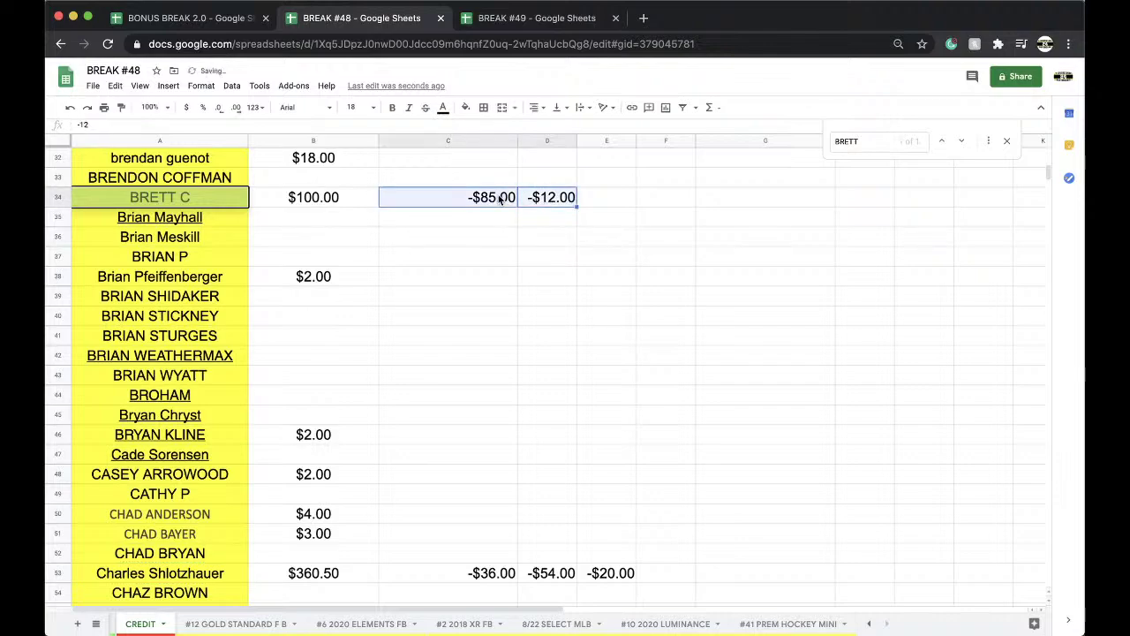
{"action": "key", "text": "Delete"}
{"action": "left_click", "coordinate": [356, 203]}
{"action": "type", "text": "$3"}
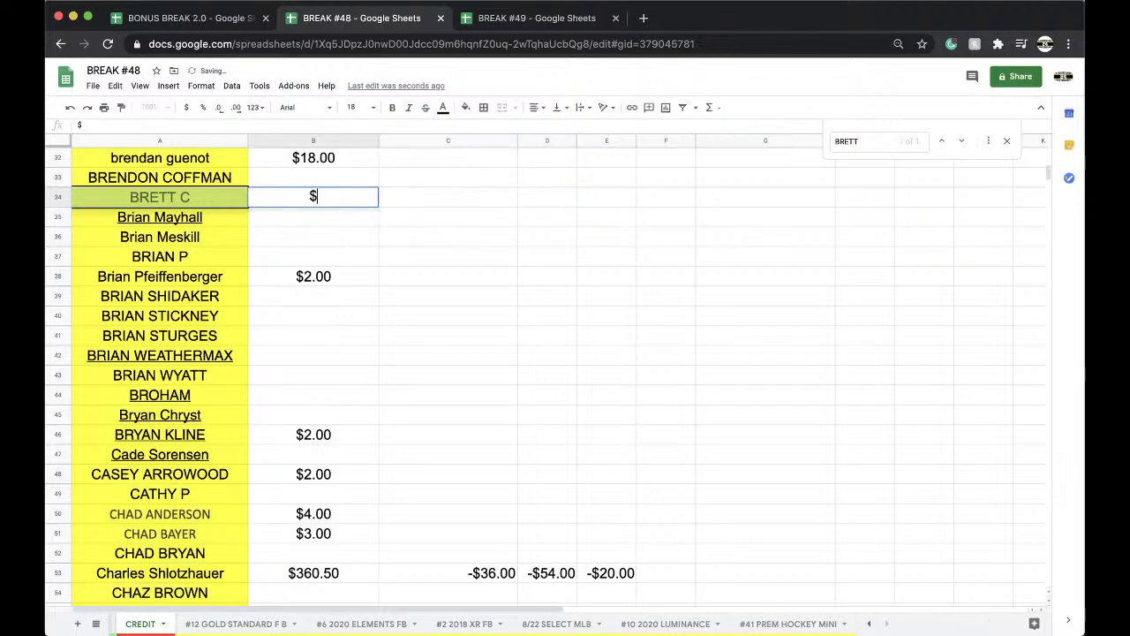
{"action": "left_click", "coordinate": [448, 253]}
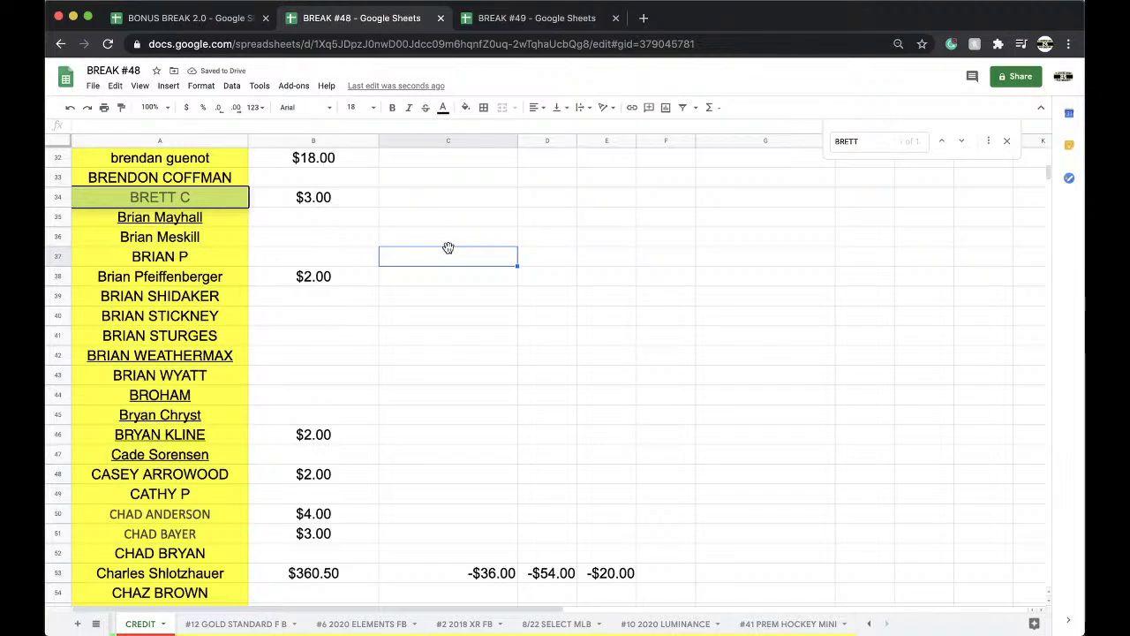
Step: Glance at the #12 GOLD STANDARD F B sheet and return to BREAK #49
{"action": "left_click", "coordinate": [279, 623]}
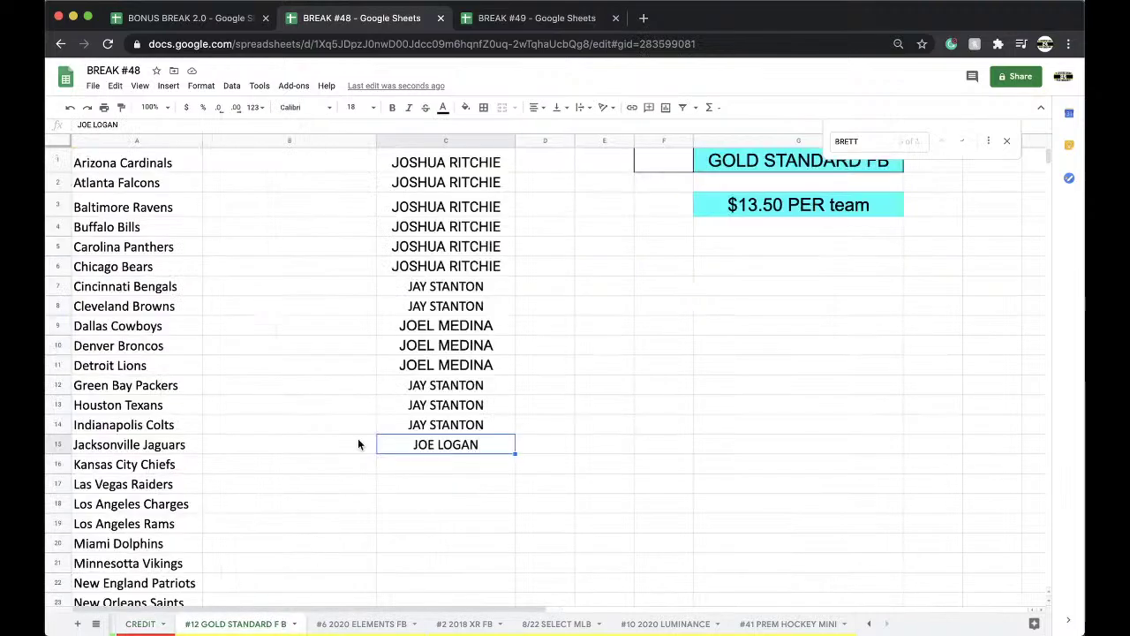
{"action": "left_click", "coordinate": [382, 501]}
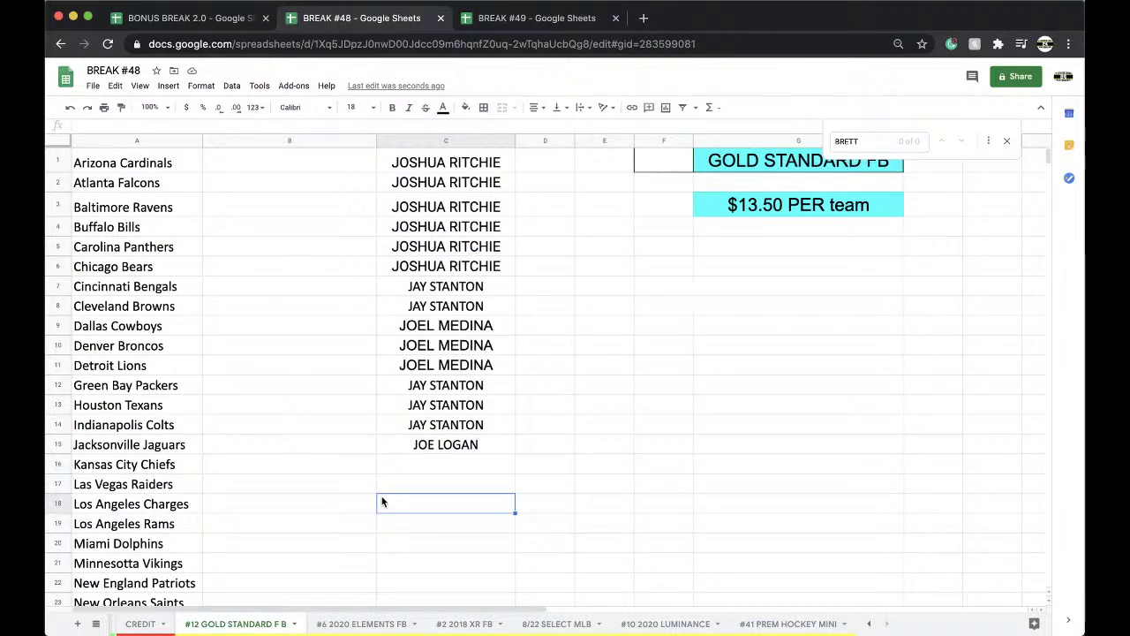
{"action": "left_click", "coordinate": [534, 19]}
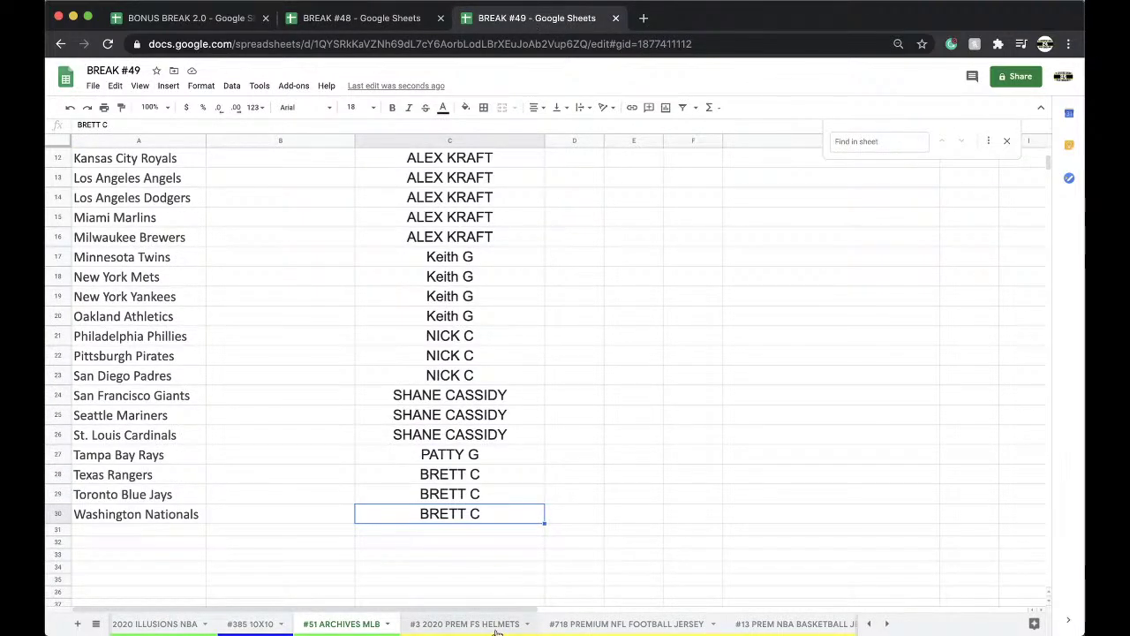
Step: Review the #3 helmets, #718 jersey, #385 10X10 and BREAK #48 CREDIT sheets, ending on #3 helmets
{"action": "left_click", "coordinate": [434, 624]}
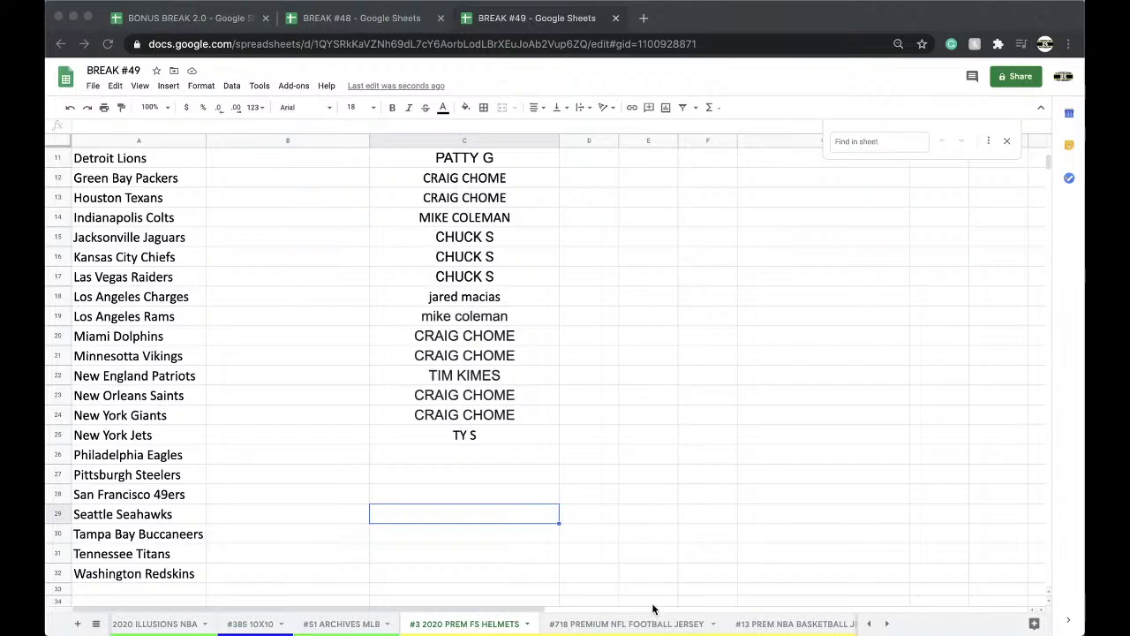
{"action": "left_click", "coordinate": [618, 624]}
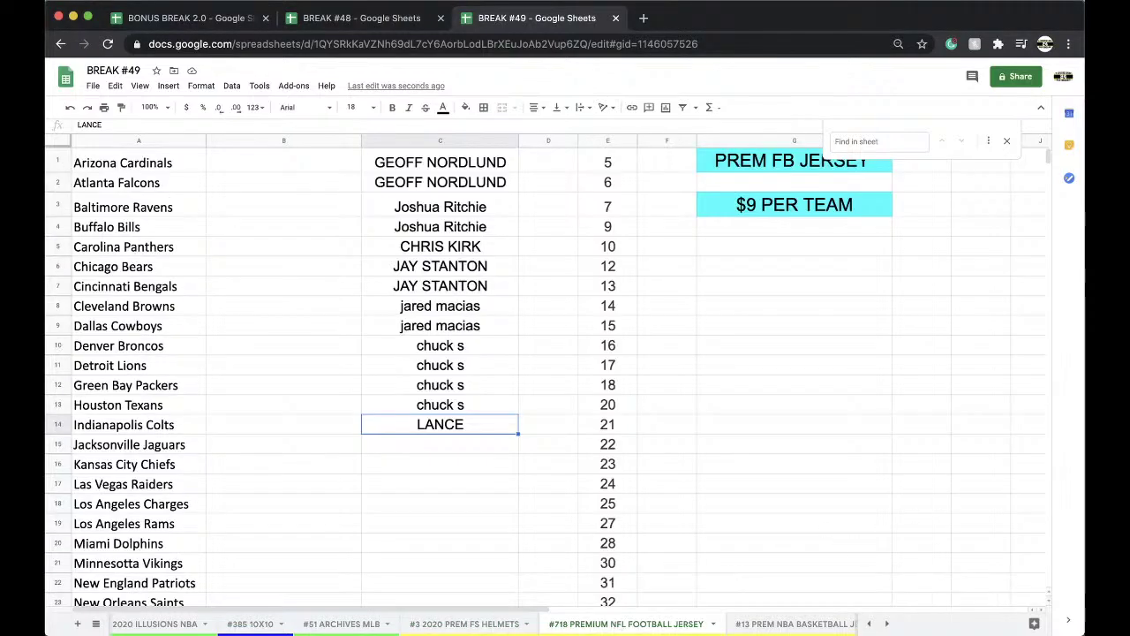
{"action": "left_click", "coordinate": [250, 623]}
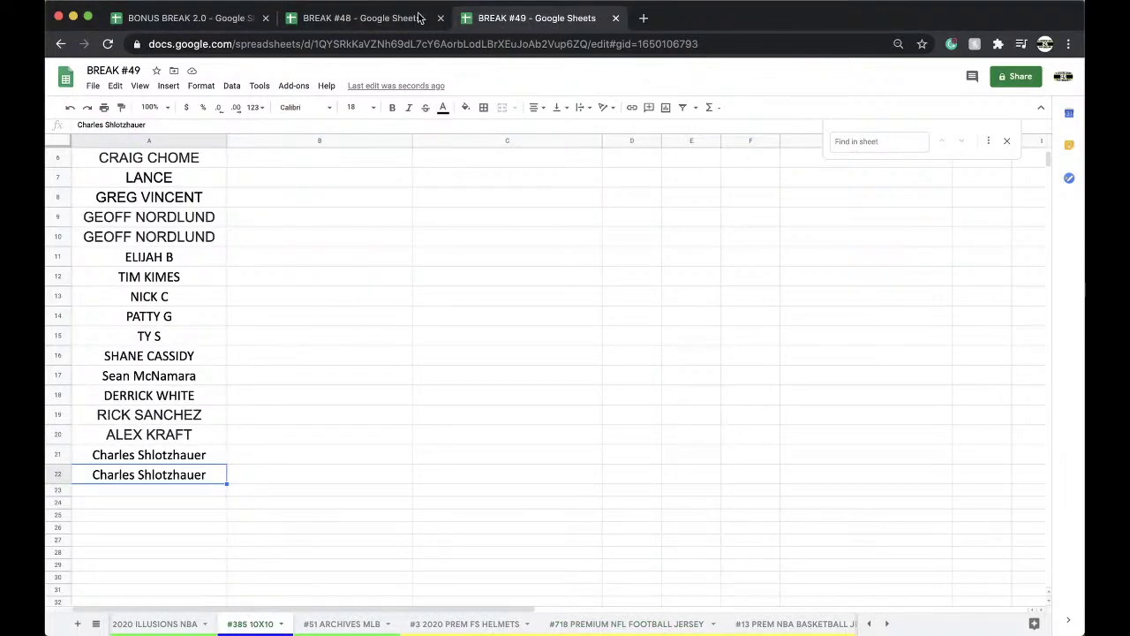
{"action": "left_click", "coordinate": [386, 19]}
{"action": "left_click", "coordinate": [140, 624]}
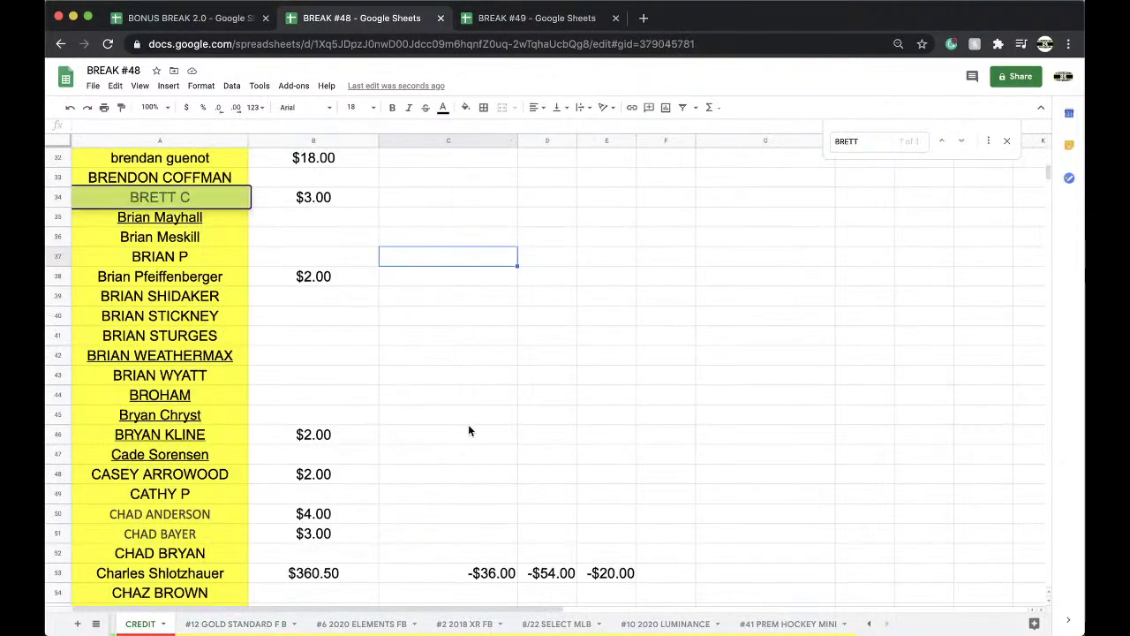
{"action": "scroll", "coordinate": [468, 422], "scroll_direction": "down", "scroll_amount": 1}
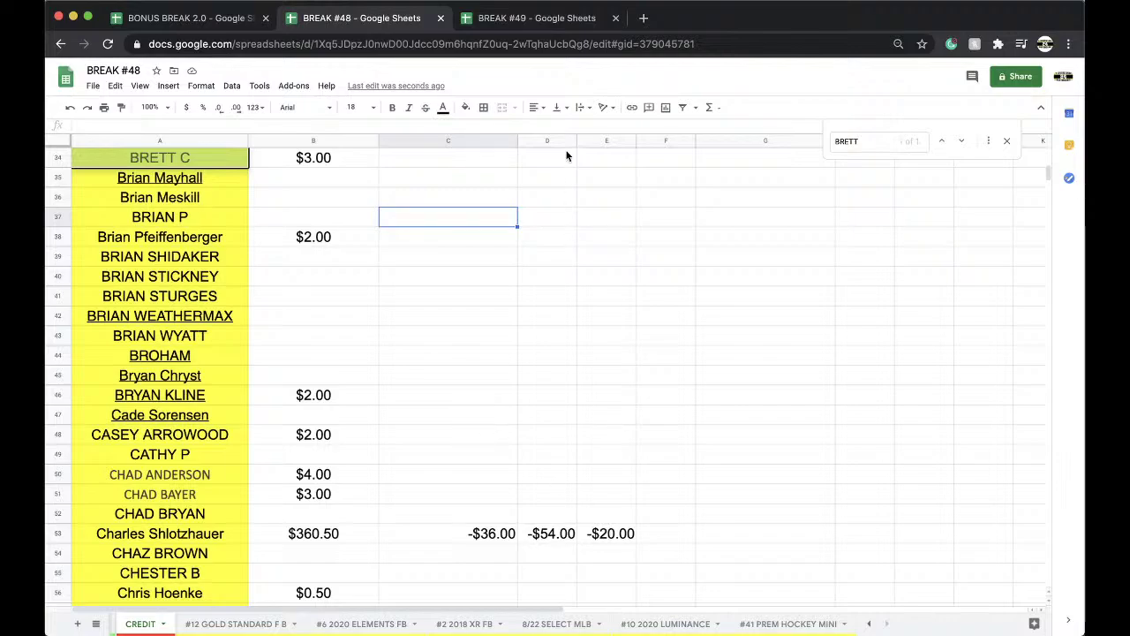
{"action": "left_click", "coordinate": [530, 18]}
{"action": "left_click", "coordinate": [460, 623]}
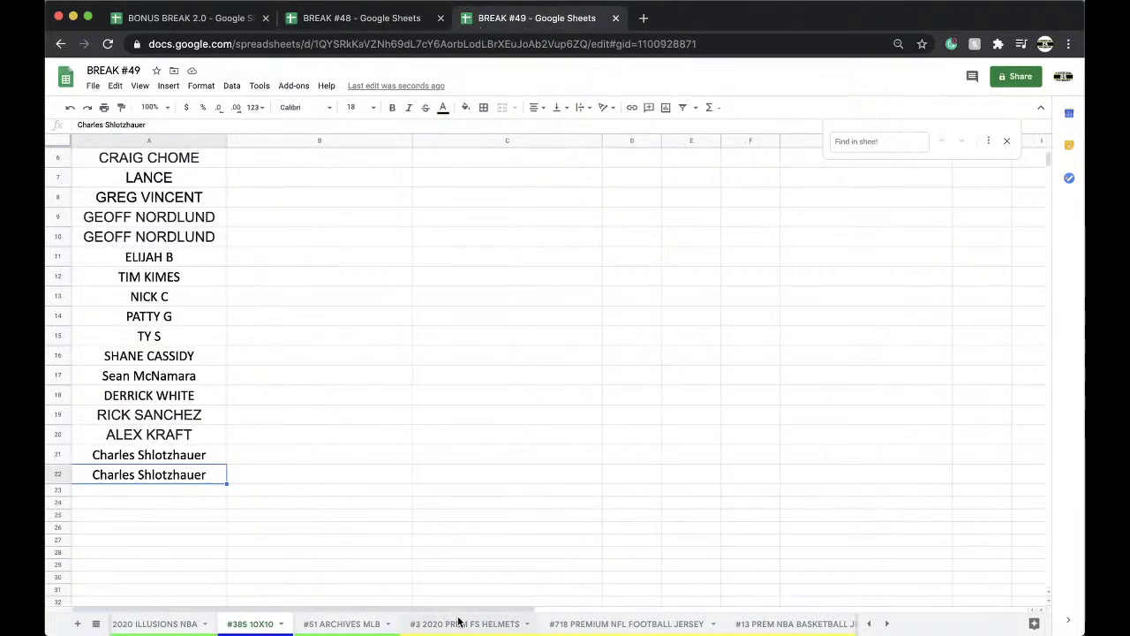
Step: Enter the Philadelphia Eagles buyer's name in C26 and fill the cell yellow
{"action": "left_click", "coordinate": [416, 444]}
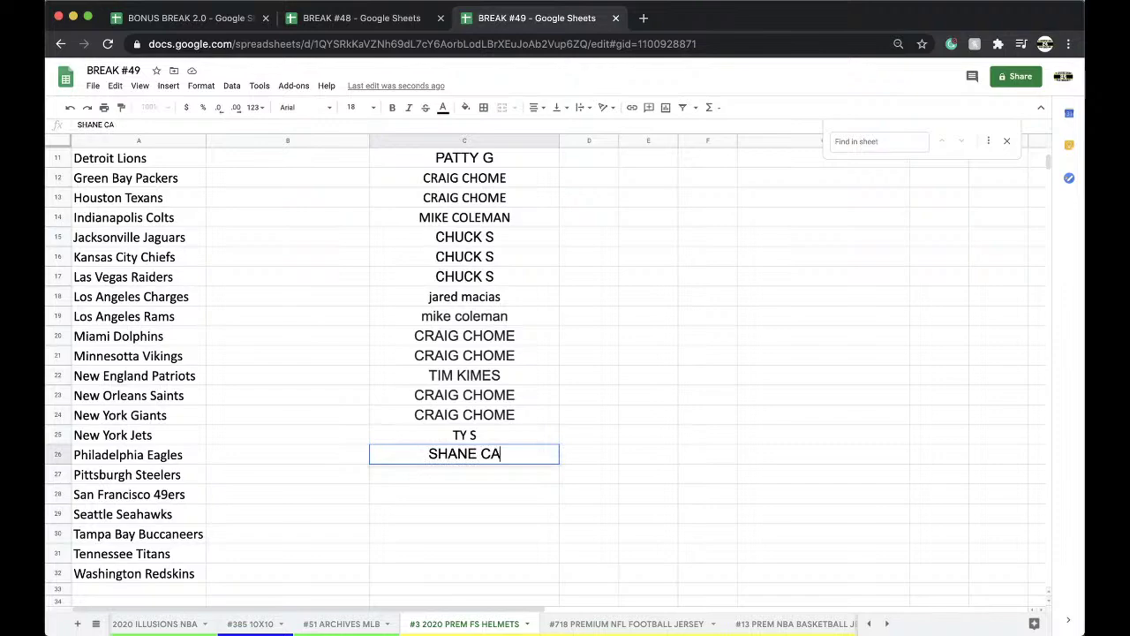
{"action": "left_click", "coordinate": [465, 514]}
{"action": "left_click", "coordinate": [462, 457]}
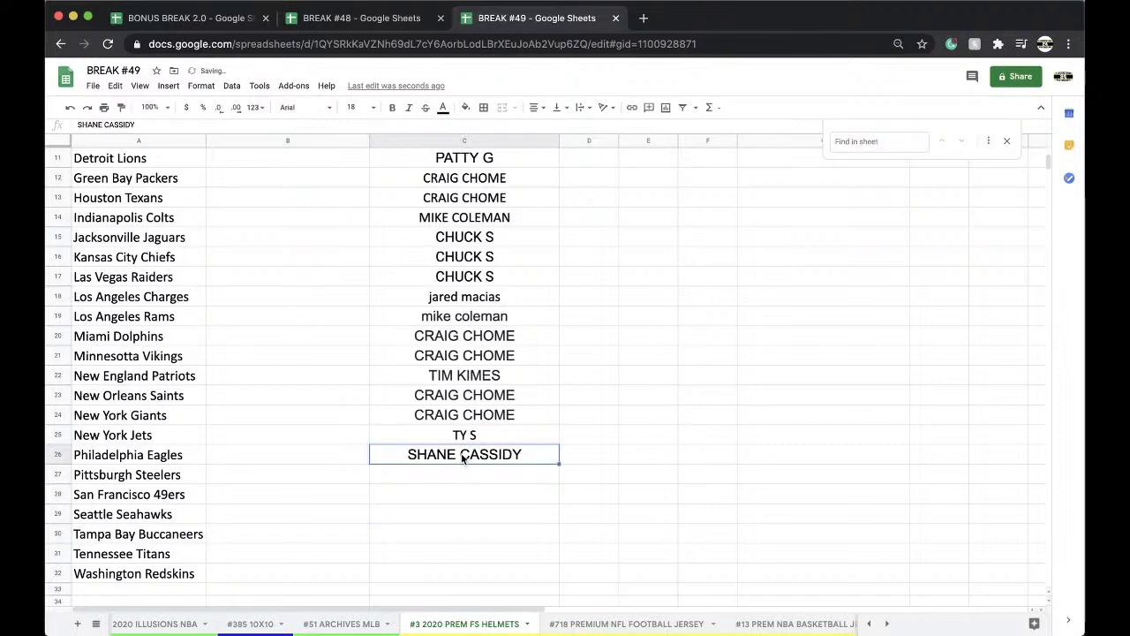
{"action": "left_click", "coordinate": [465, 107]}
{"action": "left_click", "coordinate": [507, 158]}
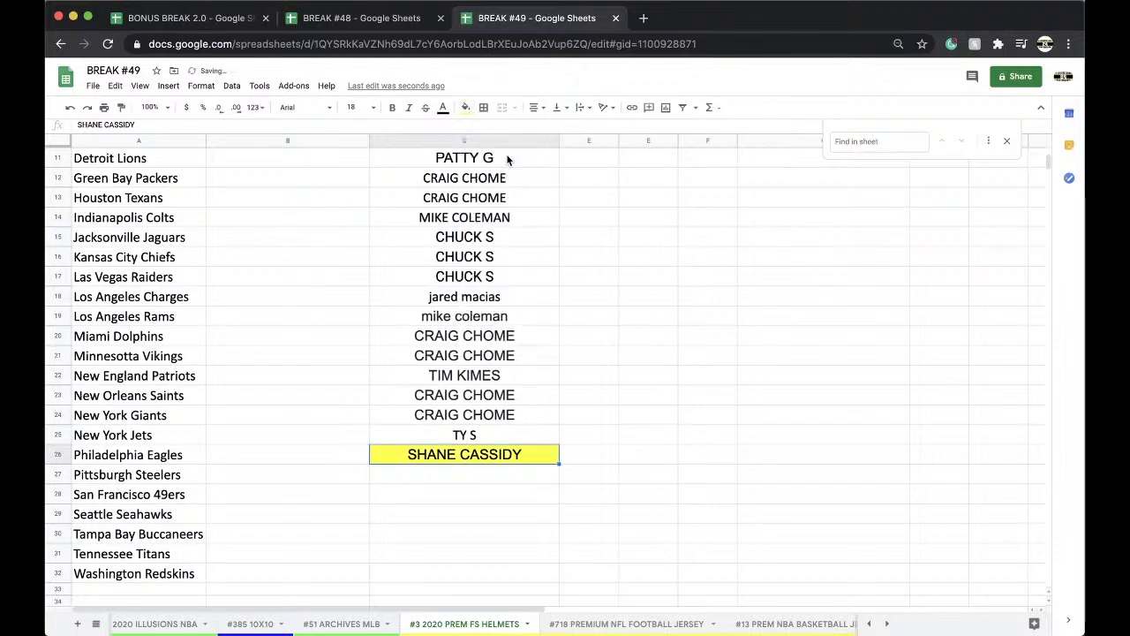
{"action": "left_click", "coordinate": [662, 336]}
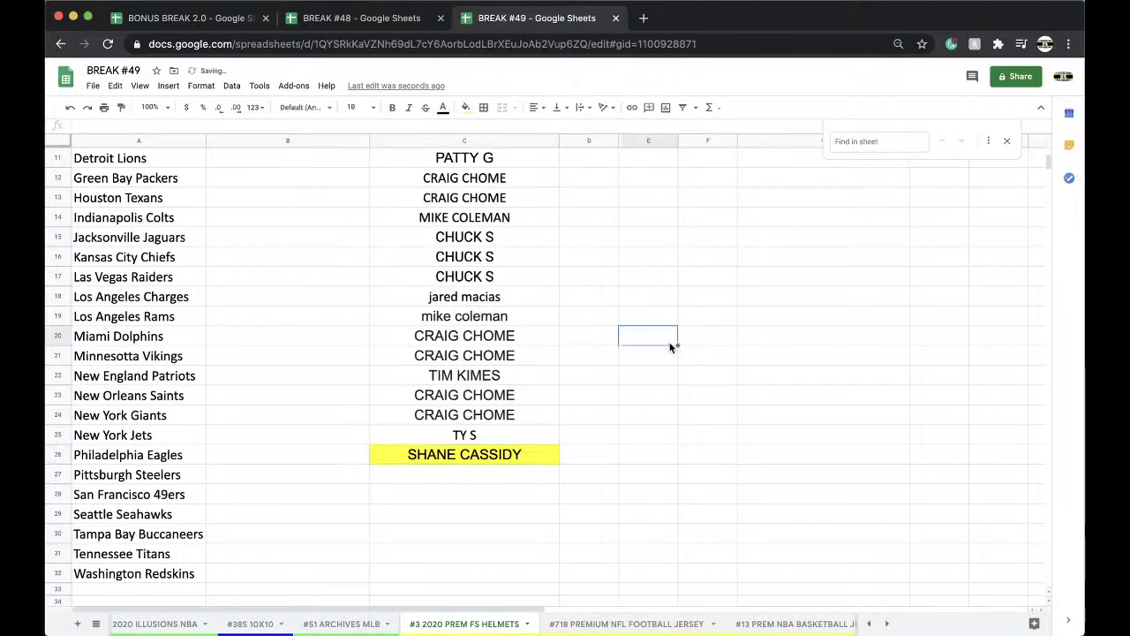
Step: Enter the 49ers buyer in C28, copy it to the Steelers cell C27, and fill both yellow
{"action": "left_click", "coordinate": [599, 624]}
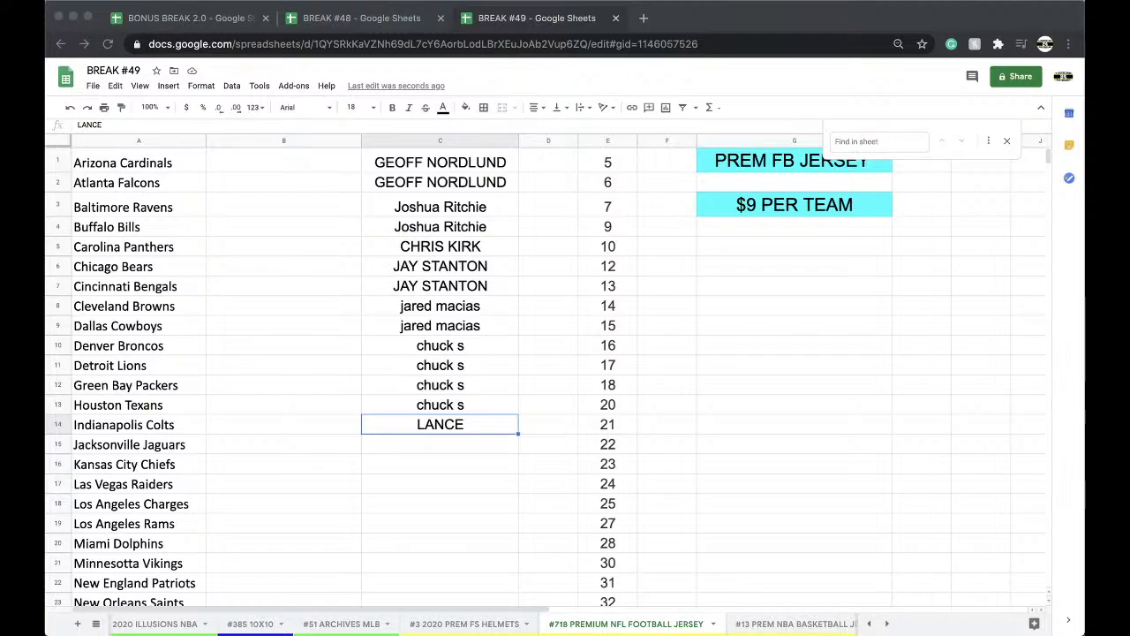
{"action": "left_click", "coordinate": [477, 623]}
{"action": "left_click", "coordinate": [443, 491]}
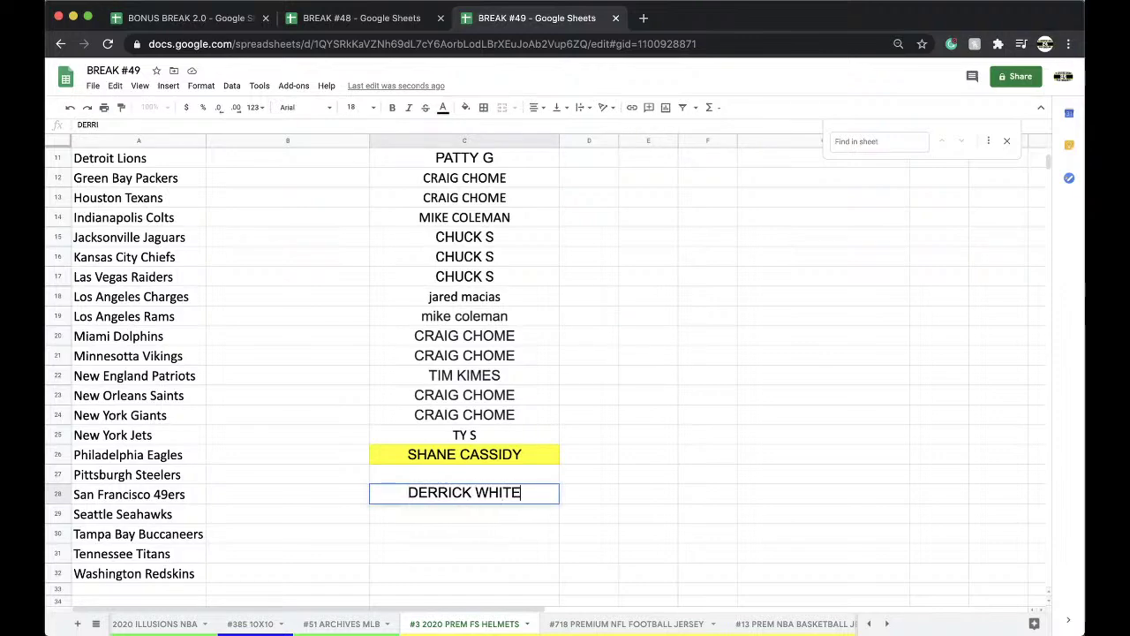
{"action": "key", "text": "Return"}
{"action": "left_click", "coordinate": [444, 493]}
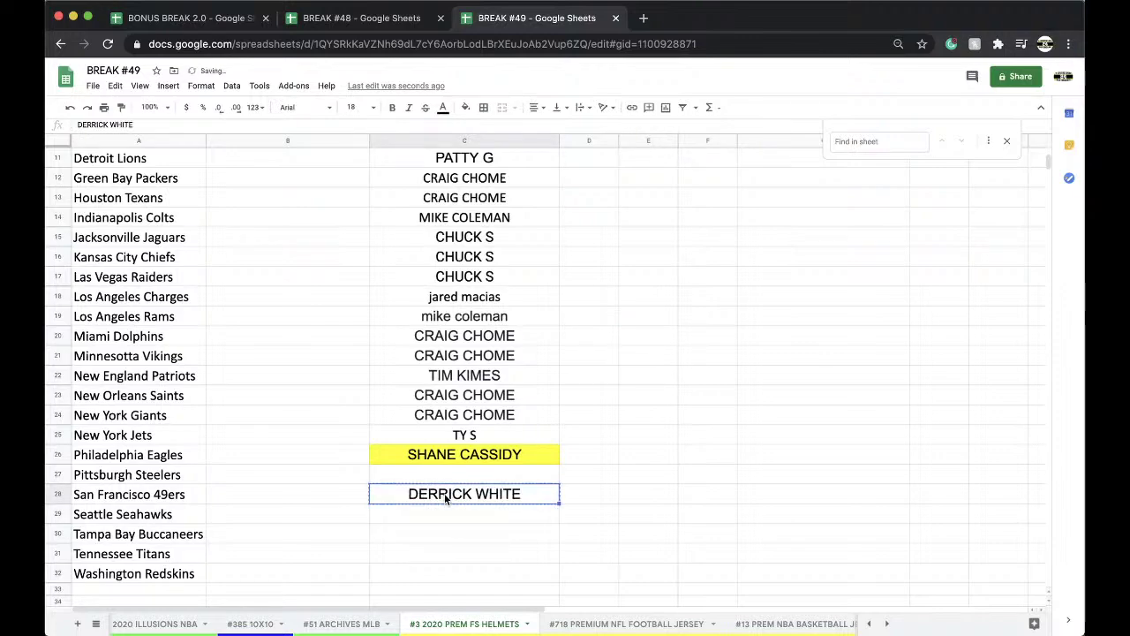
{"action": "key", "text": "ctrl+c"}
{"action": "left_click", "coordinate": [439, 475]}
{"action": "key", "text": "ctrl+v"}
{"action": "left_click", "coordinate": [441, 493], "text": "shift"}
{"action": "left_click", "coordinate": [466, 107]}
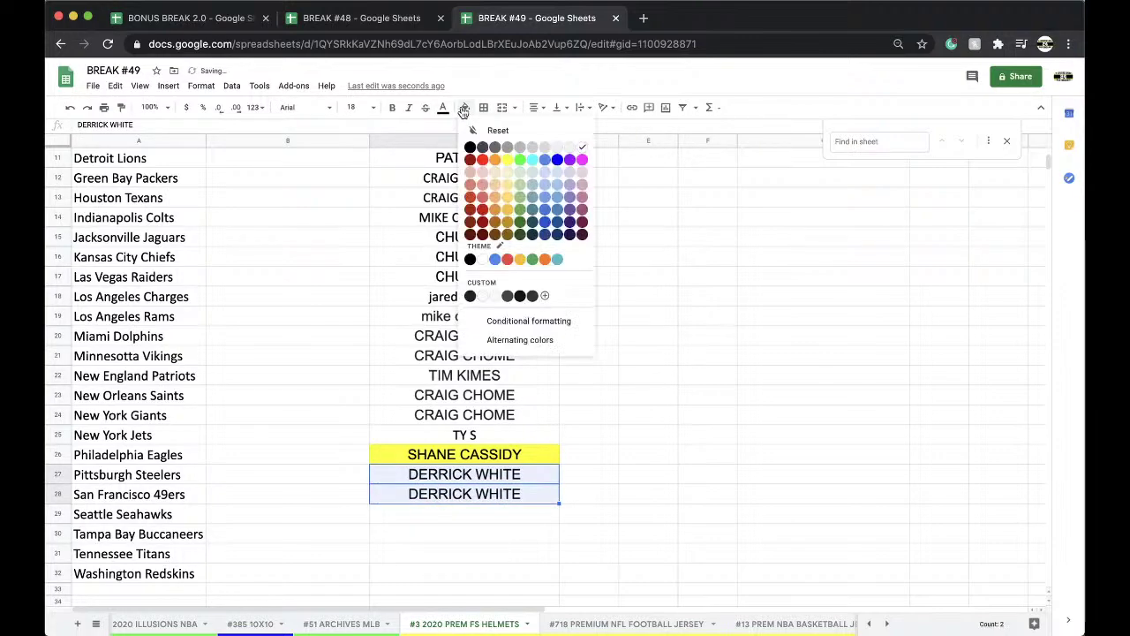
{"action": "left_click", "coordinate": [507, 158]}
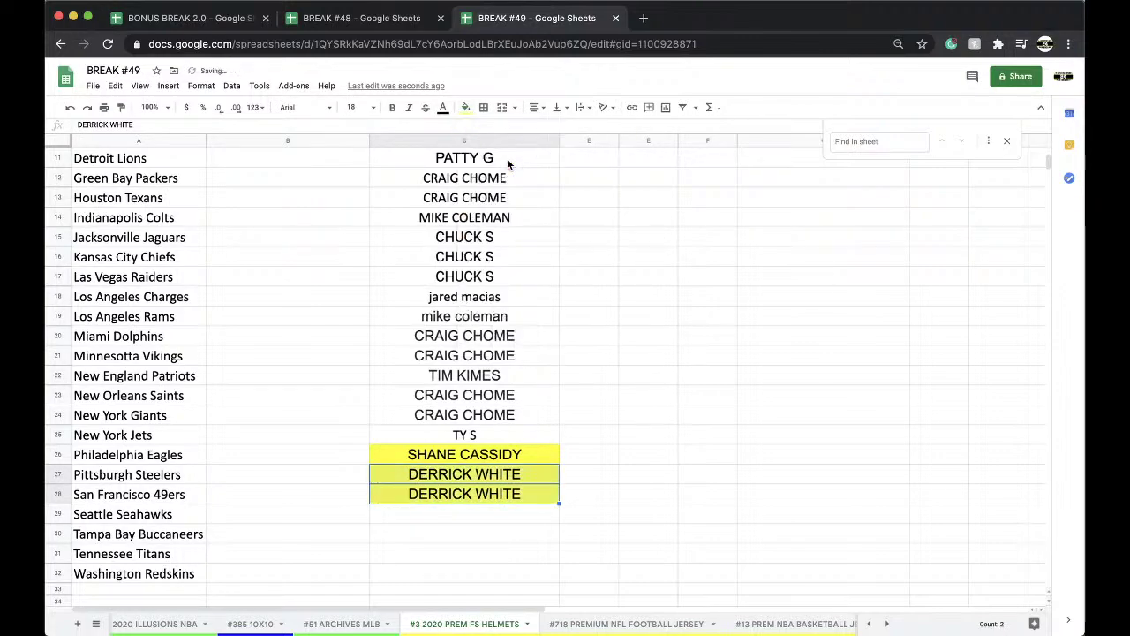
Step: Enter a different buyer's name for the Seahawks in C29
{"action": "left_click", "coordinate": [453, 513]}
{"action": "type", "text": "KEITH G"}
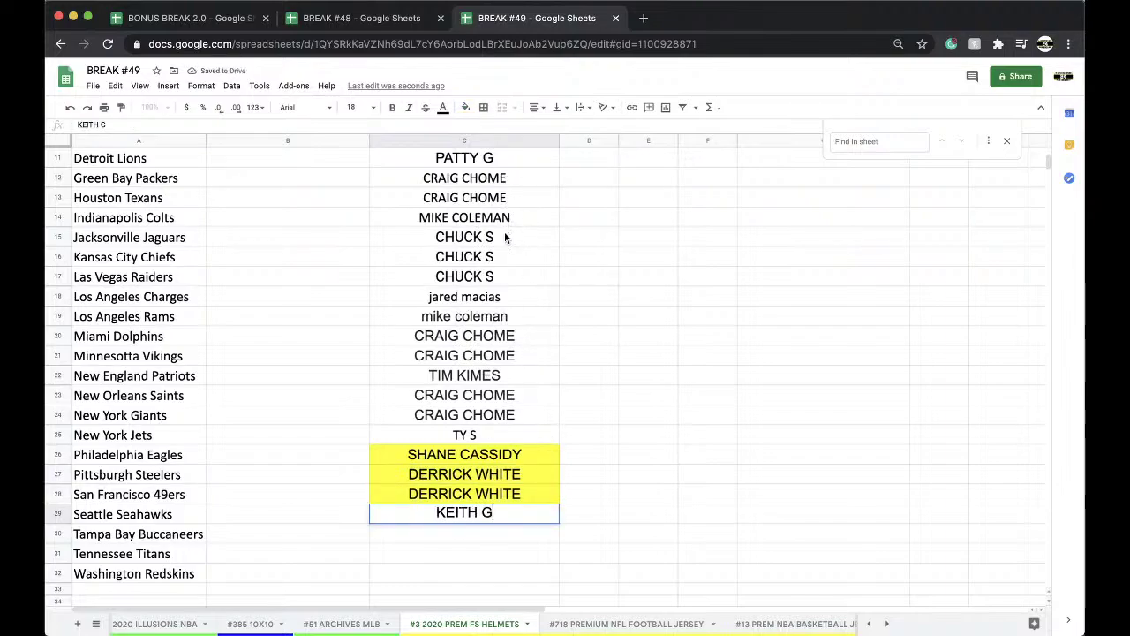
{"action": "left_click", "coordinate": [505, 231]}
{"action": "left_click", "coordinate": [475, 516]}
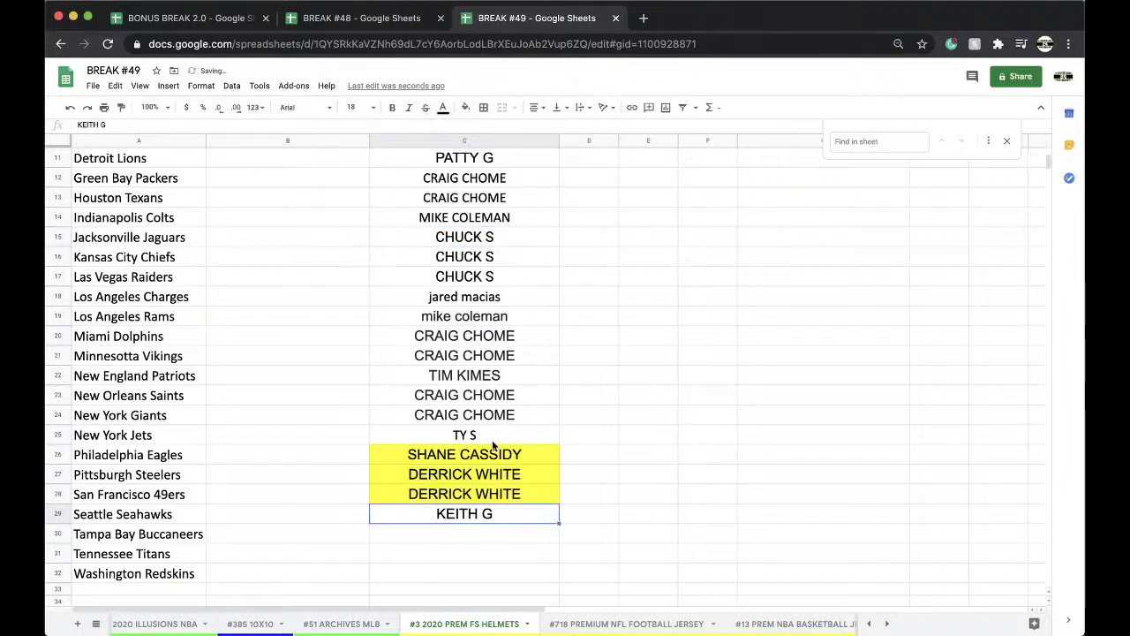
Step: Reset the fill colour on the Eagles cell C26, then go to BREAK #48's CREDIT sheet
{"action": "left_click", "coordinate": [488, 453]}
{"action": "left_click", "coordinate": [465, 106]}
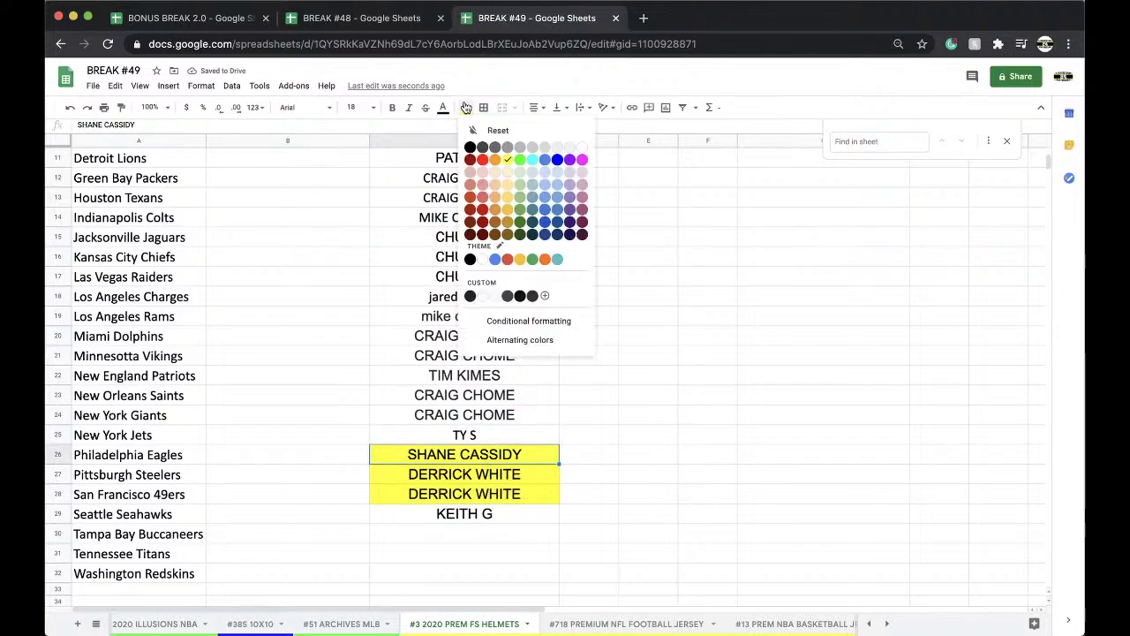
{"action": "left_click", "coordinate": [475, 130]}
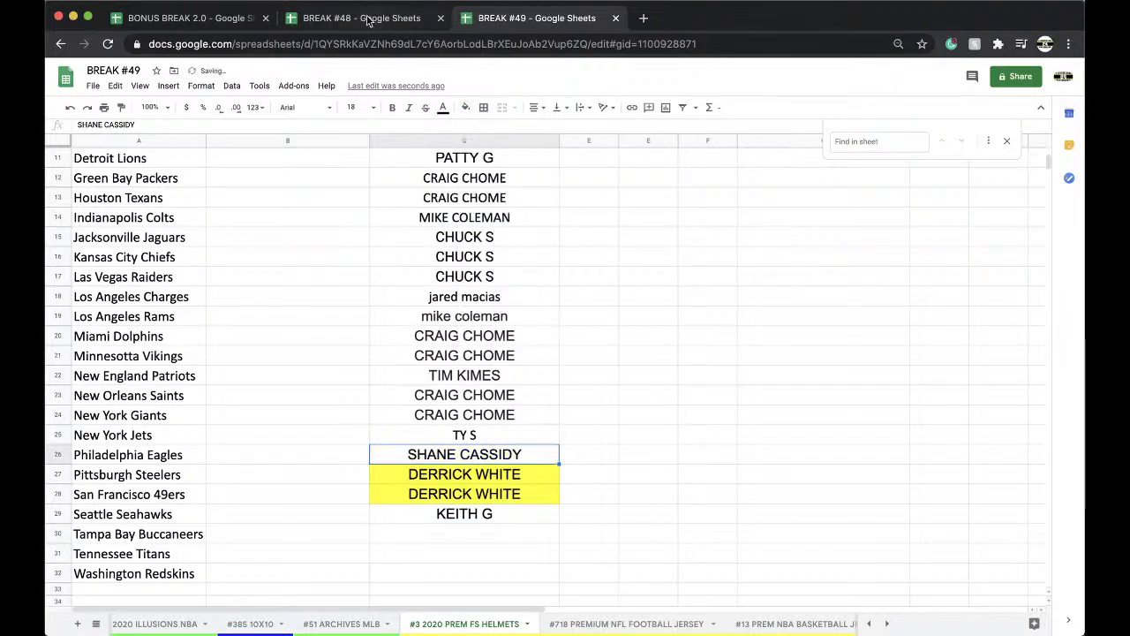
{"action": "left_click", "coordinate": [365, 18]}
{"action": "left_click", "coordinate": [532, 320]}
Step: Find the buyer, add -$18.00 in F168 and total the row with =SUM(B168:F168) in G168
{"action": "key", "text": "ctrl+f"}
{"action": "type", "text": "KEITH G"}
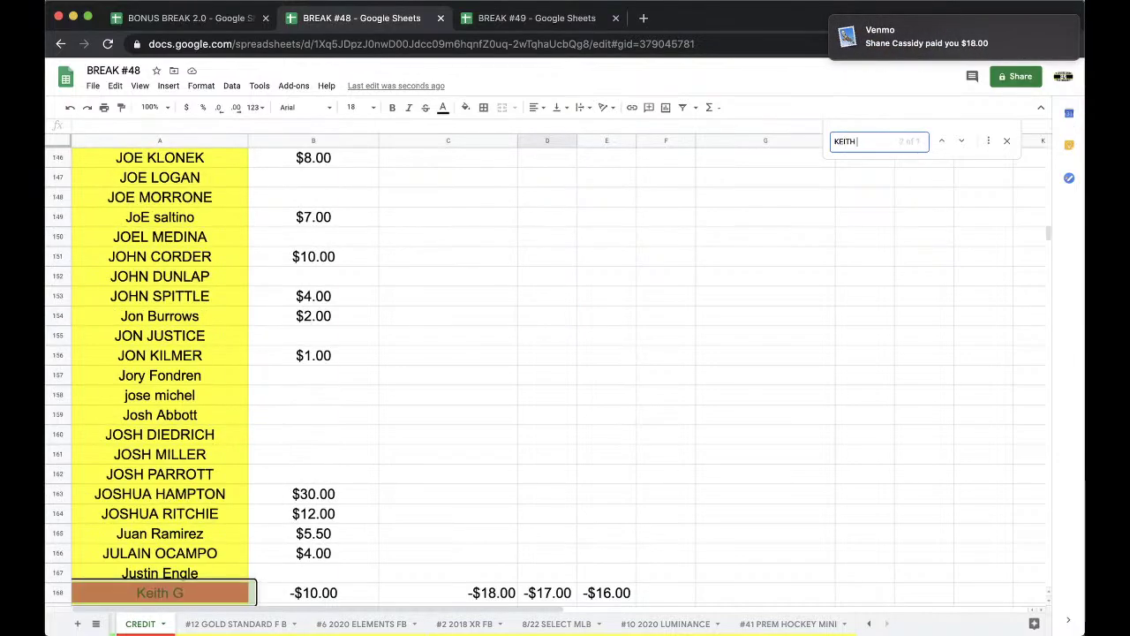
{"action": "left_click", "coordinate": [664, 420]}
{"action": "type", "text": "-$18"}
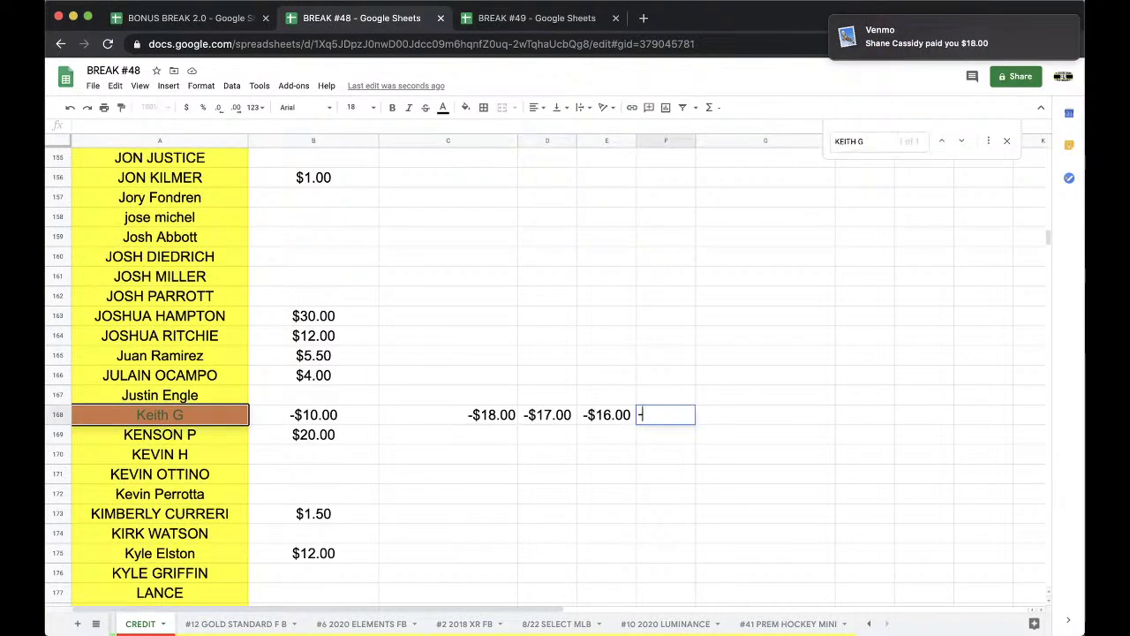
{"action": "key", "text": "BackSpace"}
{"action": "key", "text": "BackSpace"}
{"action": "type", "text": "18"}
{"action": "key", "text": "Tab"}
{"action": "type", "text": "=SUM"}
{"action": "key", "text": "Tab"}
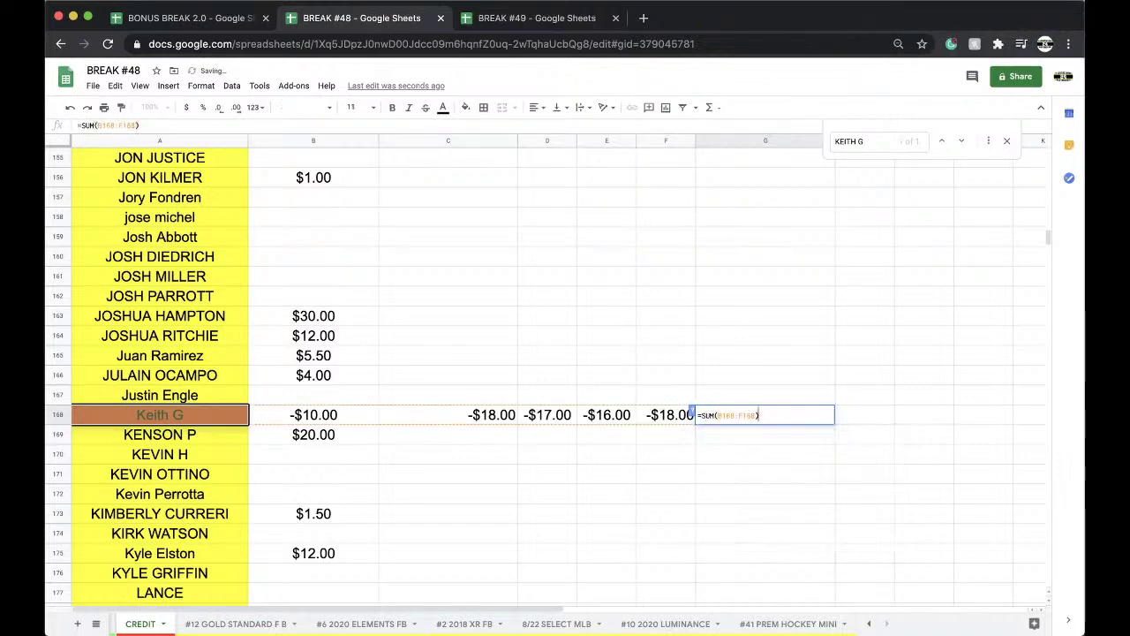
{"action": "key", "text": "Return"}
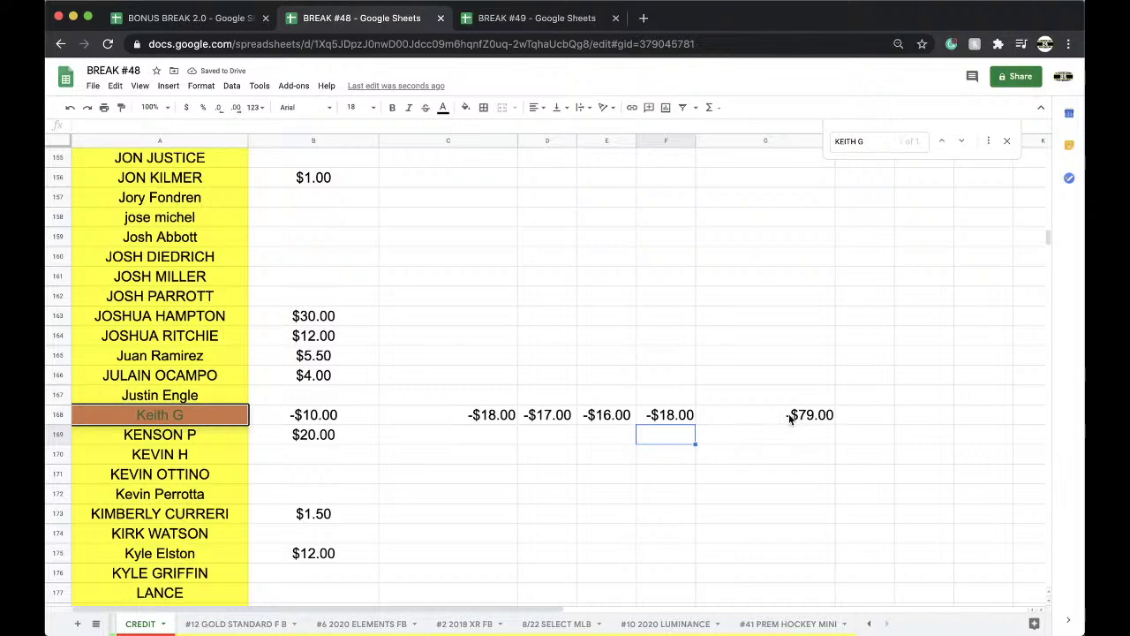
Step: Clear C167:G168, set B168 to $21.00, fill A168 light green, and clear the search
{"action": "left_click_drag", "start_coordinate": [790, 419], "coordinate": [487, 407]}
{"action": "key", "text": "Delete"}
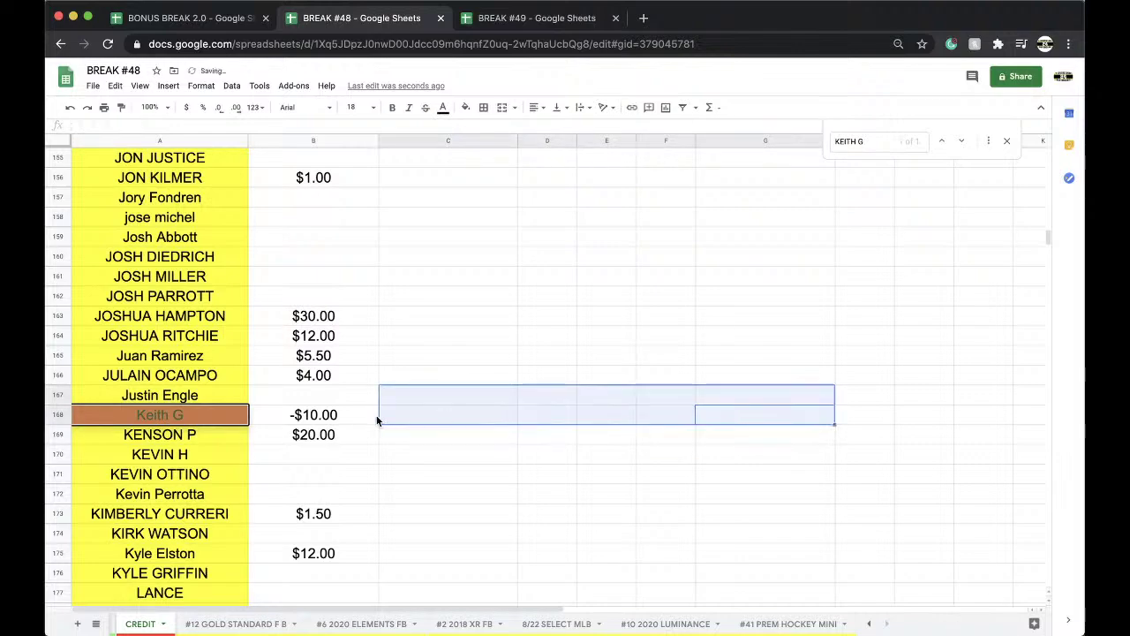
{"action": "left_click", "coordinate": [376, 419]}
{"action": "type", "text": "$21"}
{"action": "left_click", "coordinate": [220, 411]}
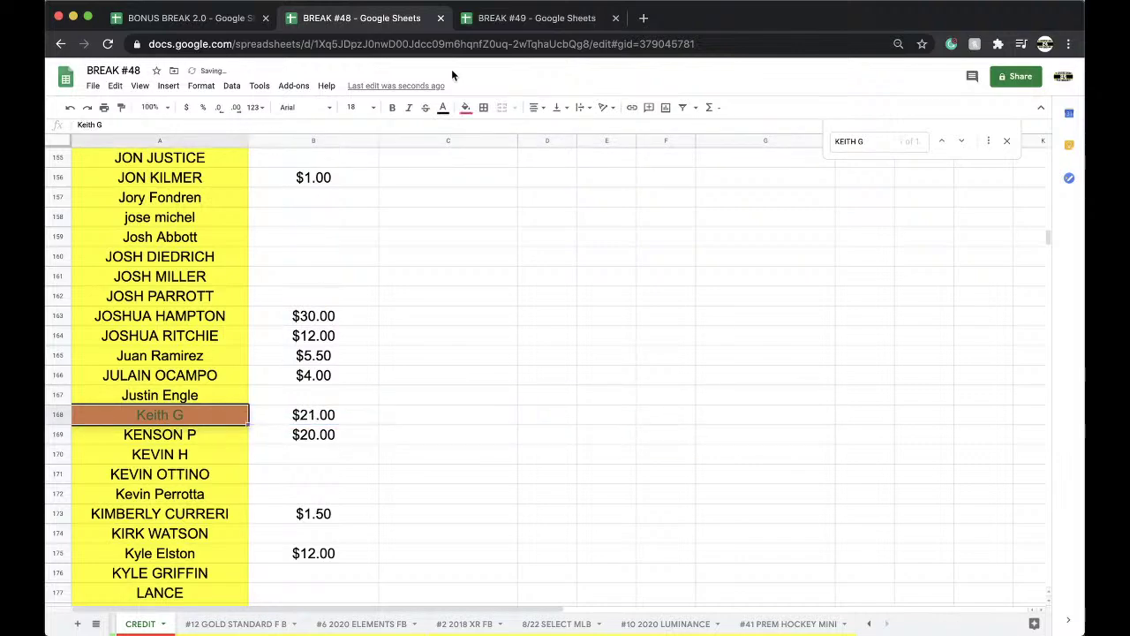
{"action": "left_click", "coordinate": [465, 107]}
{"action": "left_click", "coordinate": [507, 162]}
{"action": "left_click", "coordinate": [535, 255]}
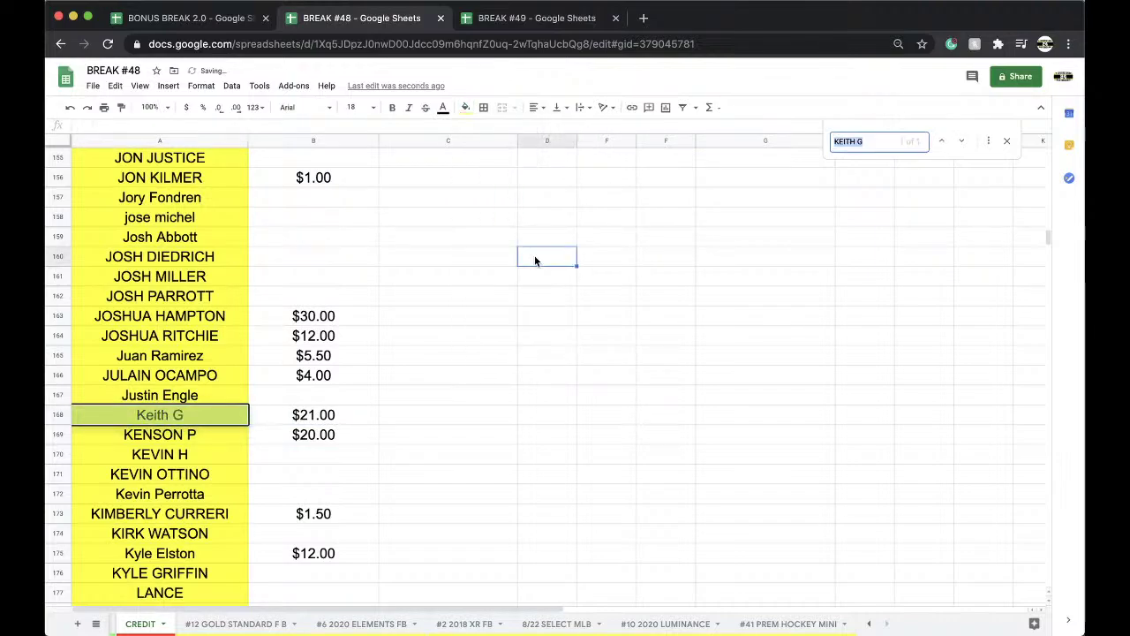
{"action": "key", "text": "BackSpace"}
{"action": "scroll", "coordinate": [534, 255], "scroll_direction": "down", "scroll_amount": 8}
{"action": "scroll", "coordinate": [535, 255], "scroll_direction": "up", "scroll_amount": 9}
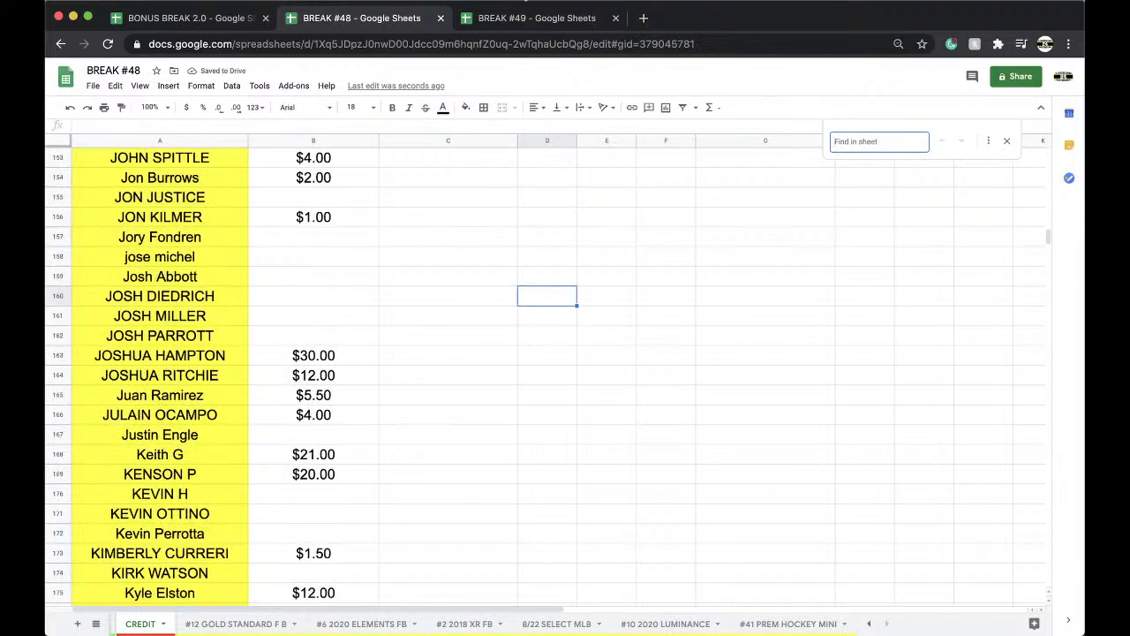
Step: Return to BREAK #49's #3 2020 PREM FS HELMETS sheet and reset the fill on C27:C29
{"action": "left_click", "coordinate": [516, 18]}
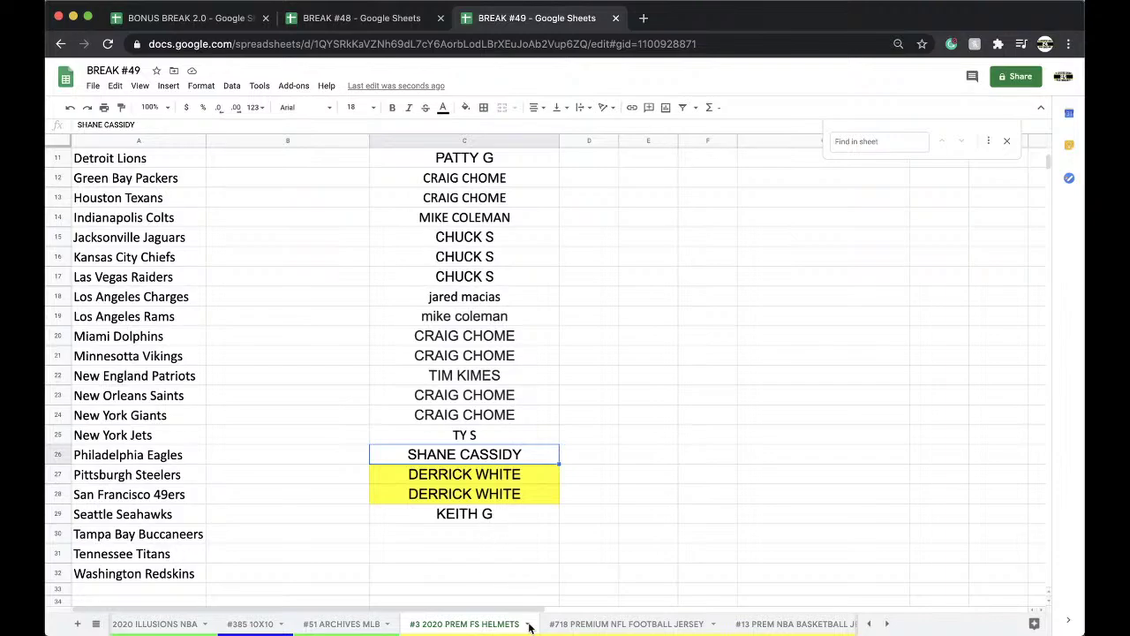
{"action": "left_click", "coordinate": [597, 627]}
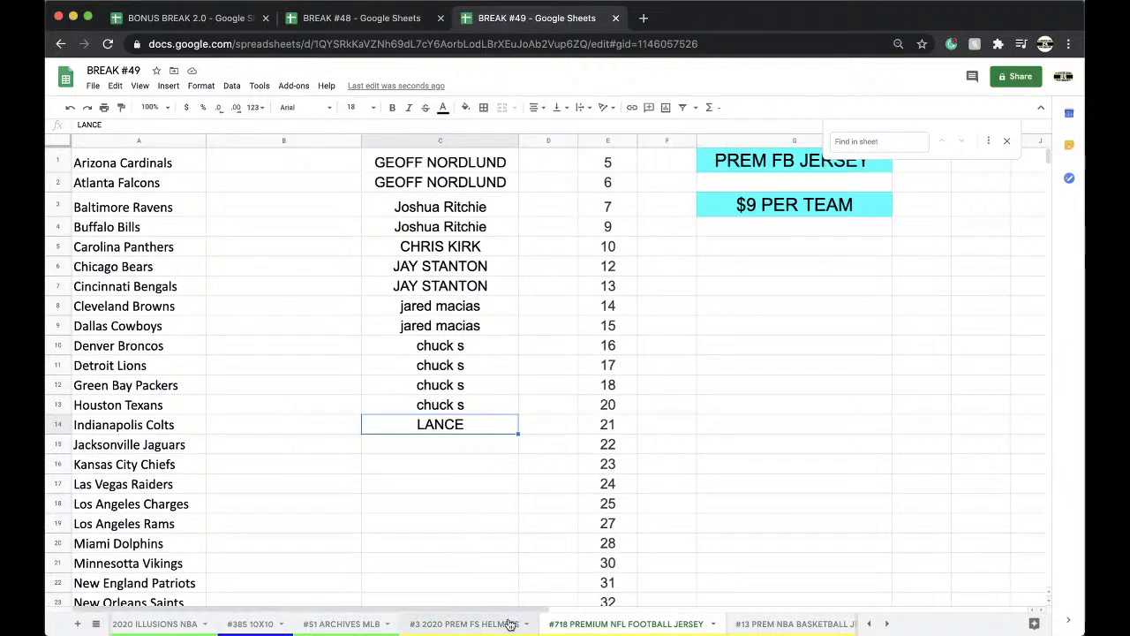
{"action": "scroll", "coordinate": [508, 618], "scroll_direction": "right", "scroll_amount": 3}
{"action": "left_click", "coordinate": [637, 622]}
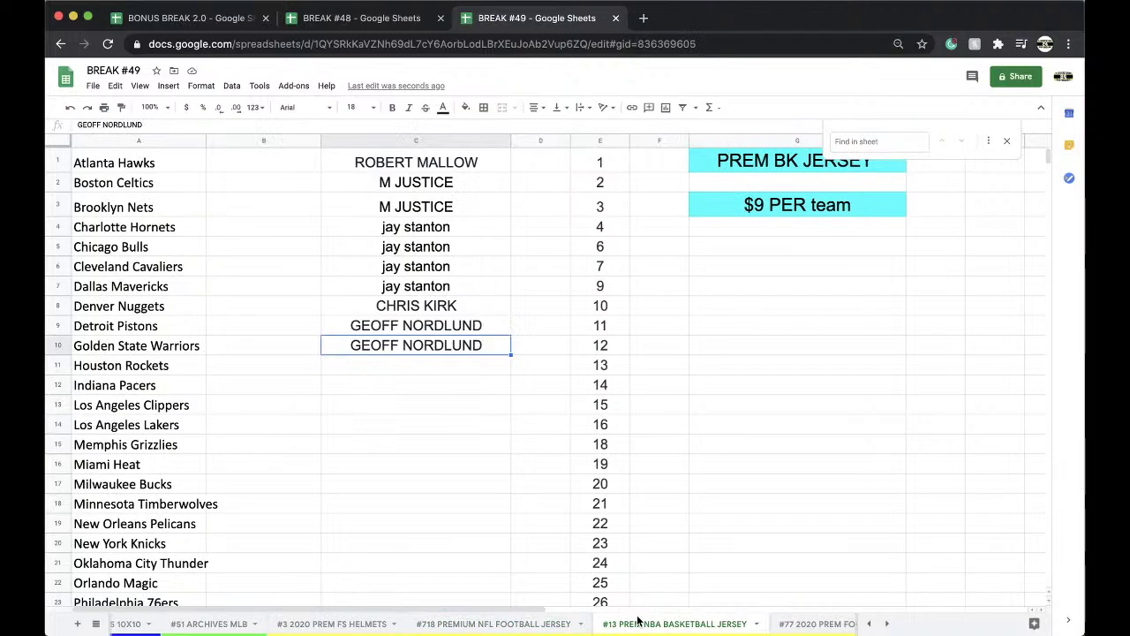
{"action": "scroll", "coordinate": [671, 622], "scroll_direction": "right", "scroll_amount": 2}
{"action": "left_click", "coordinate": [709, 624]}
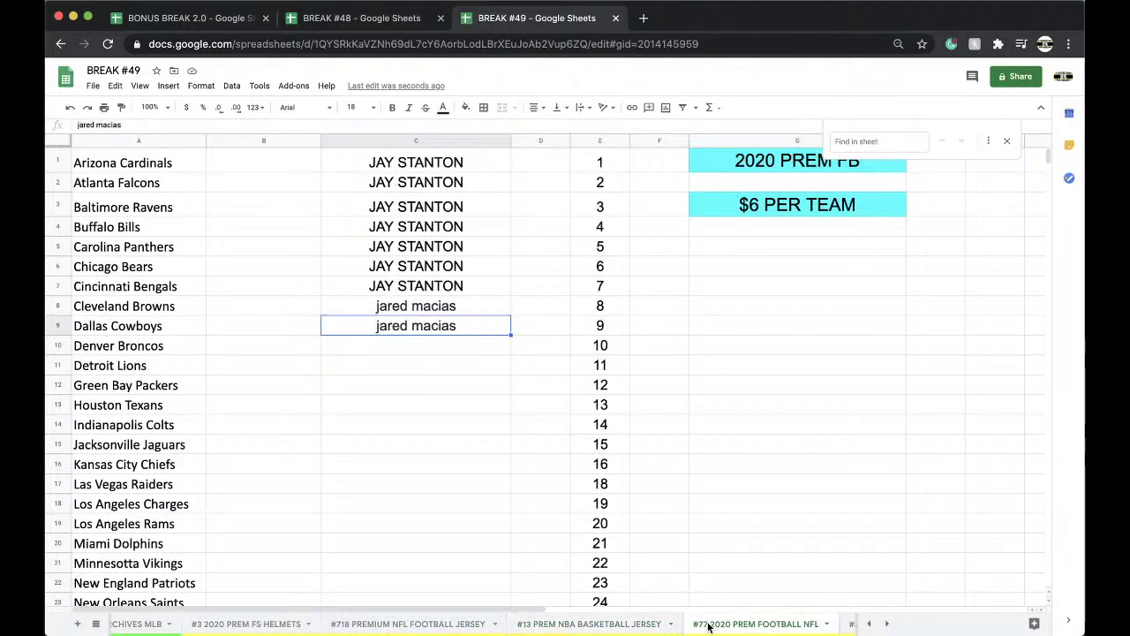
{"action": "scroll", "coordinate": [709, 624], "scroll_direction": "left", "scroll_amount": 3}
{"action": "left_click", "coordinate": [618, 625]}
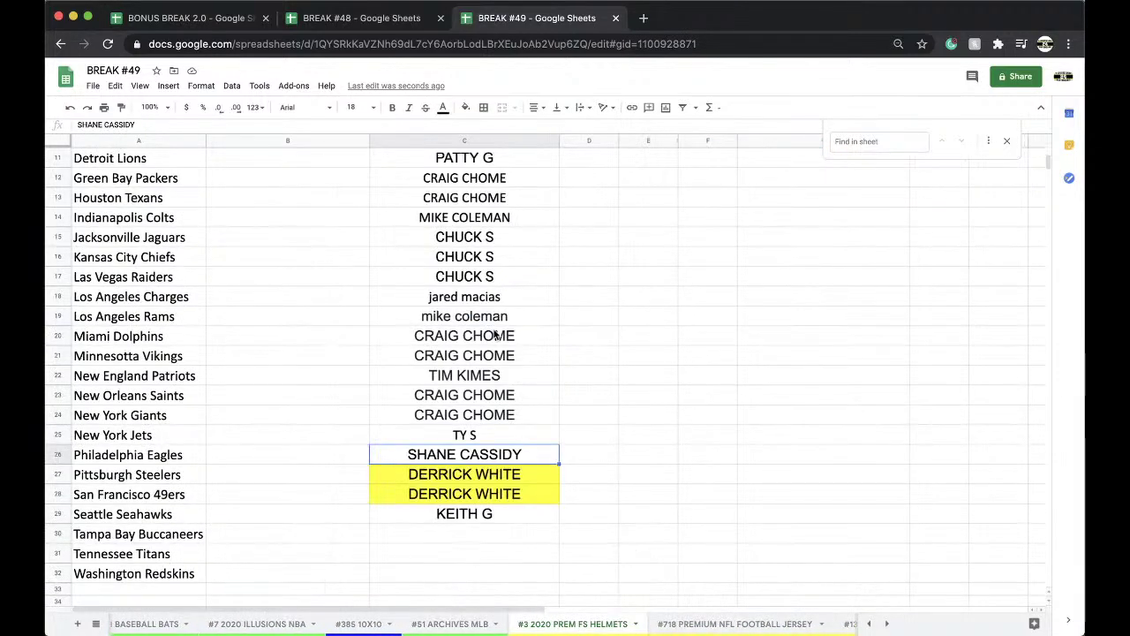
{"action": "left_click_drag", "start_coordinate": [448, 471], "coordinate": [442, 514]}
{"action": "left_click", "coordinate": [466, 107]}
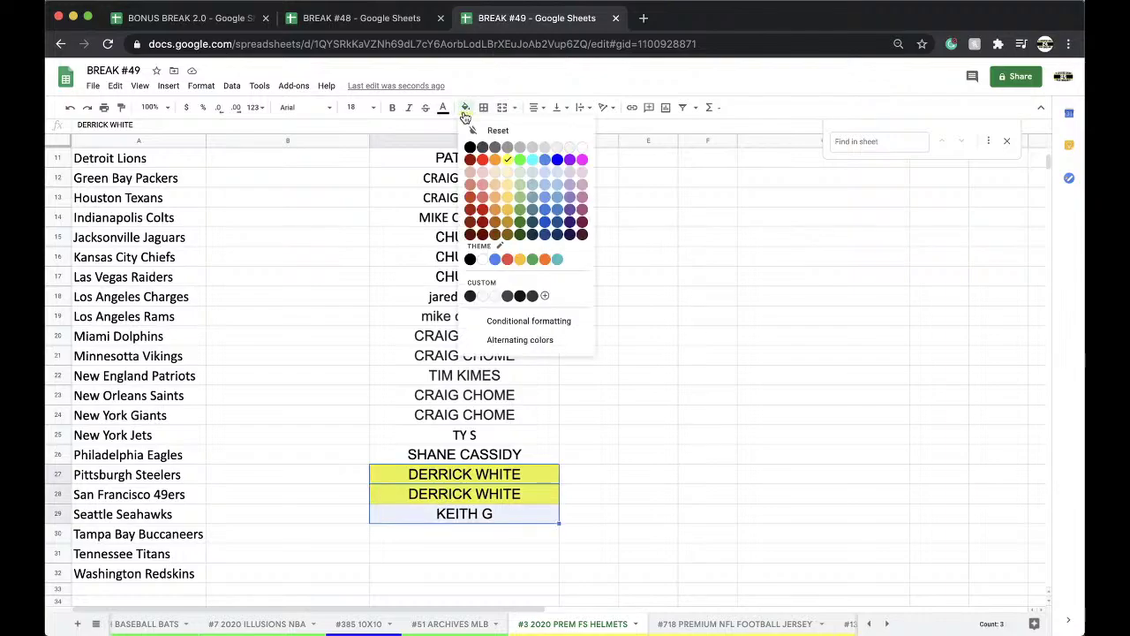
{"action": "left_click", "coordinate": [470, 128]}
Step: Drag the #41 GOLD RUSH BASEBALL BATS tab left beside #51 ARCHIVES MLB and check both sheets
{"action": "scroll", "coordinate": [692, 625], "scroll_direction": "right", "scroll_amount": 3}
{"action": "left_click", "coordinate": [692, 625]}
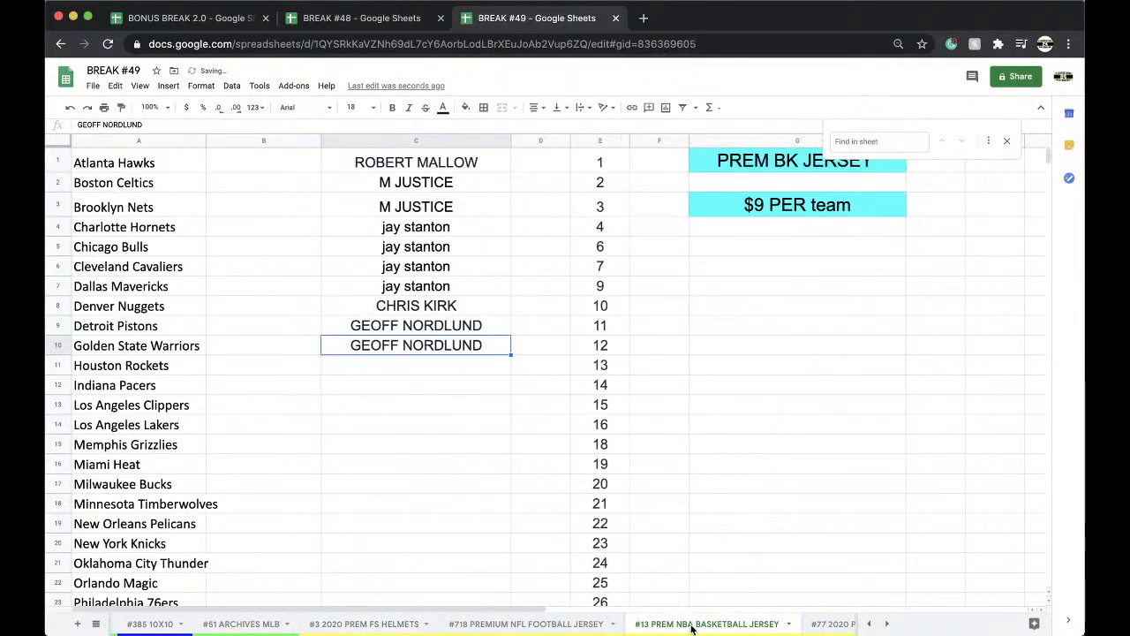
{"action": "scroll", "coordinate": [692, 624], "scroll_direction": "right", "scroll_amount": 2}
{"action": "left_click", "coordinate": [650, 625]}
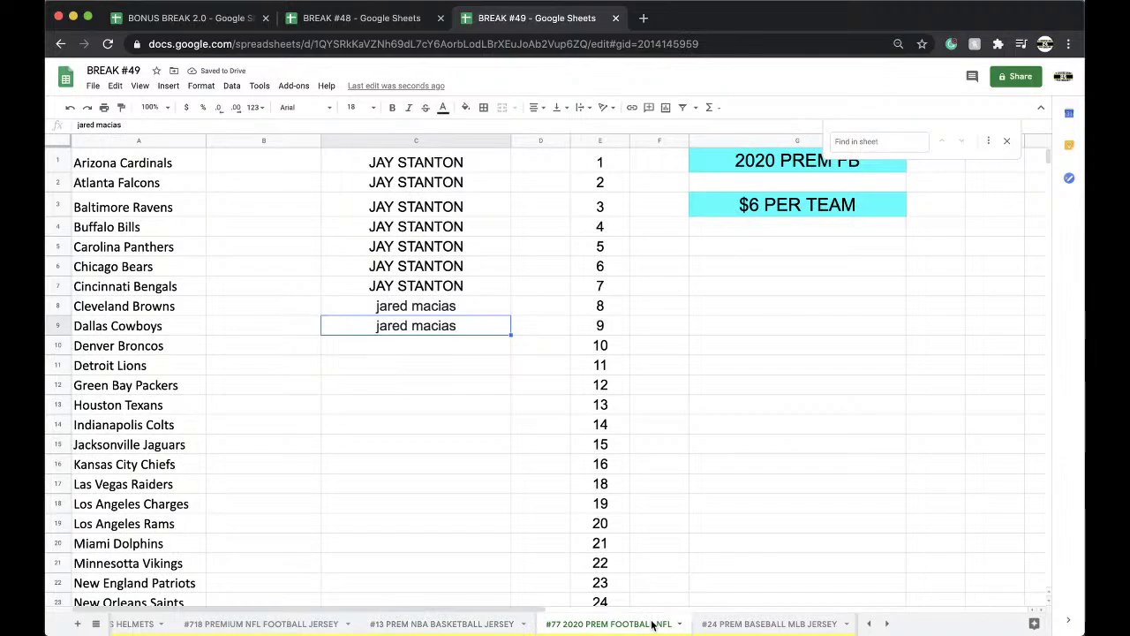
{"action": "scroll", "coordinate": [652, 624], "scroll_direction": "right", "scroll_amount": 2}
{"action": "left_click", "coordinate": [652, 624]}
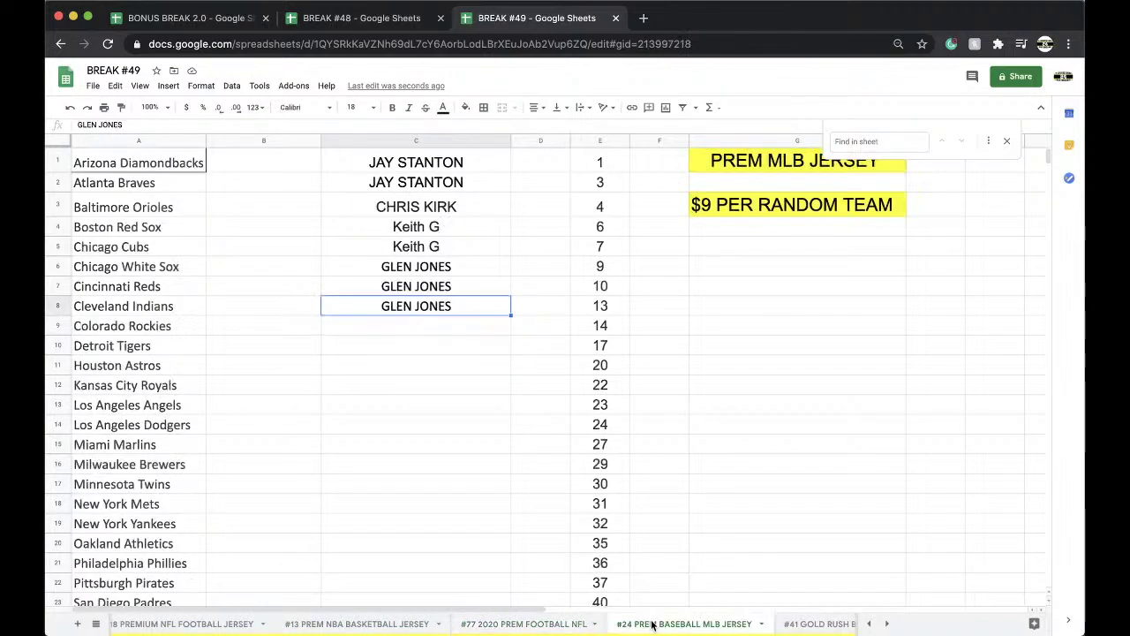
{"action": "scroll", "coordinate": [652, 624], "scroll_direction": "right", "scroll_amount": 2}
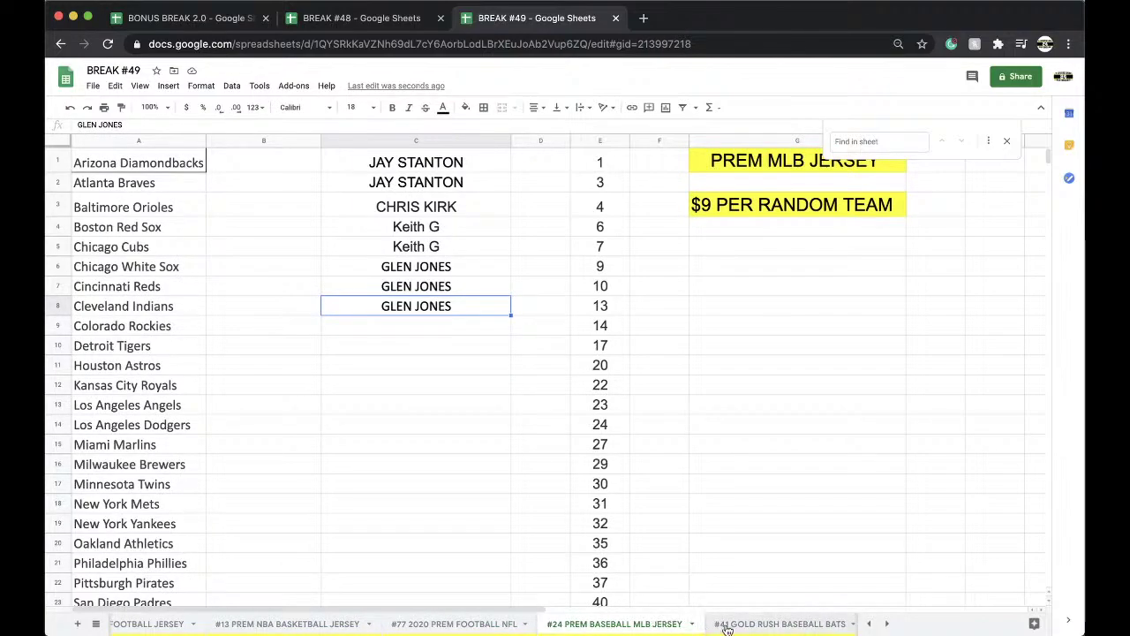
{"action": "left_click", "coordinate": [733, 627]}
{"action": "left_click_drag", "start_coordinate": [732, 629], "coordinate": [285, 618]}
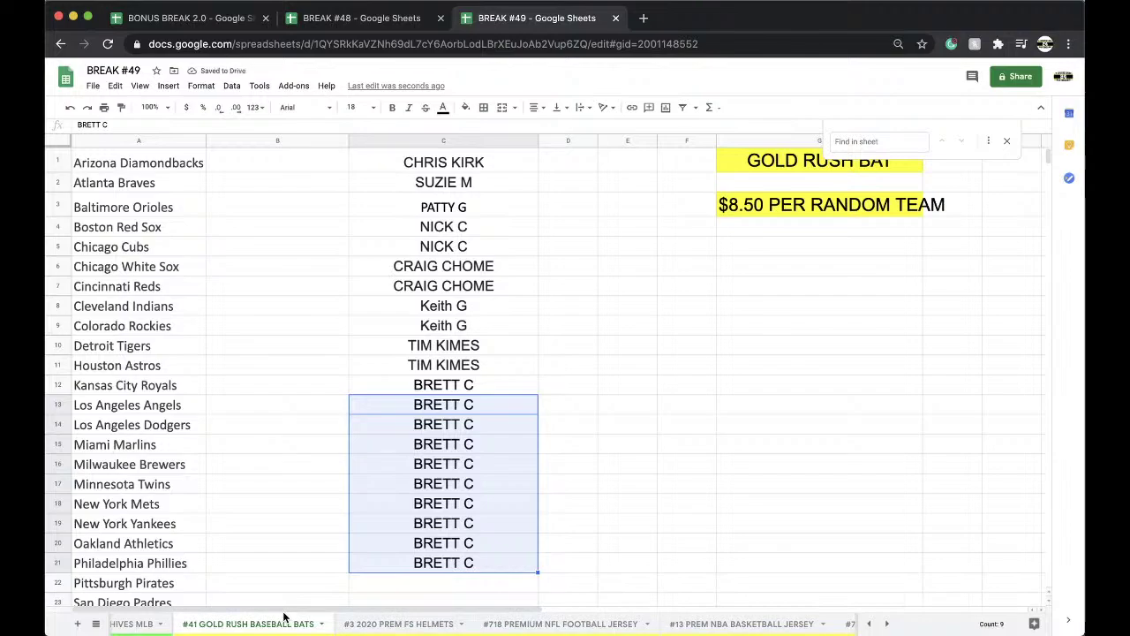
{"action": "left_click", "coordinate": [207, 625]}
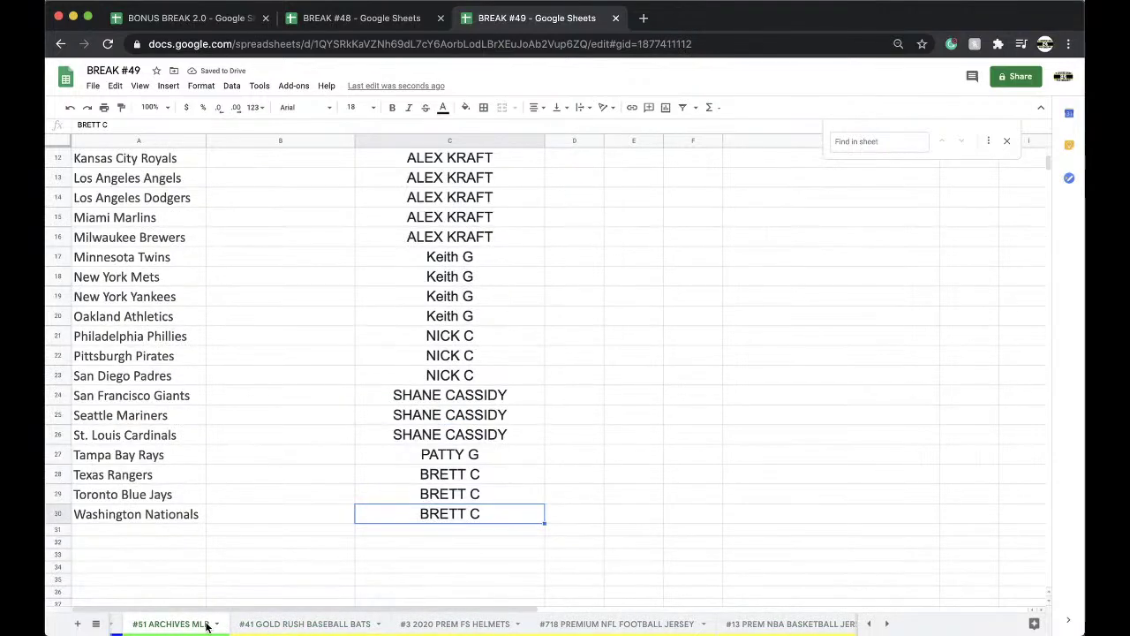
{"action": "left_click", "coordinate": [229, 625]}
{"action": "scroll", "coordinate": [300, 499], "scroll_direction": "down", "scroll_amount": 5}
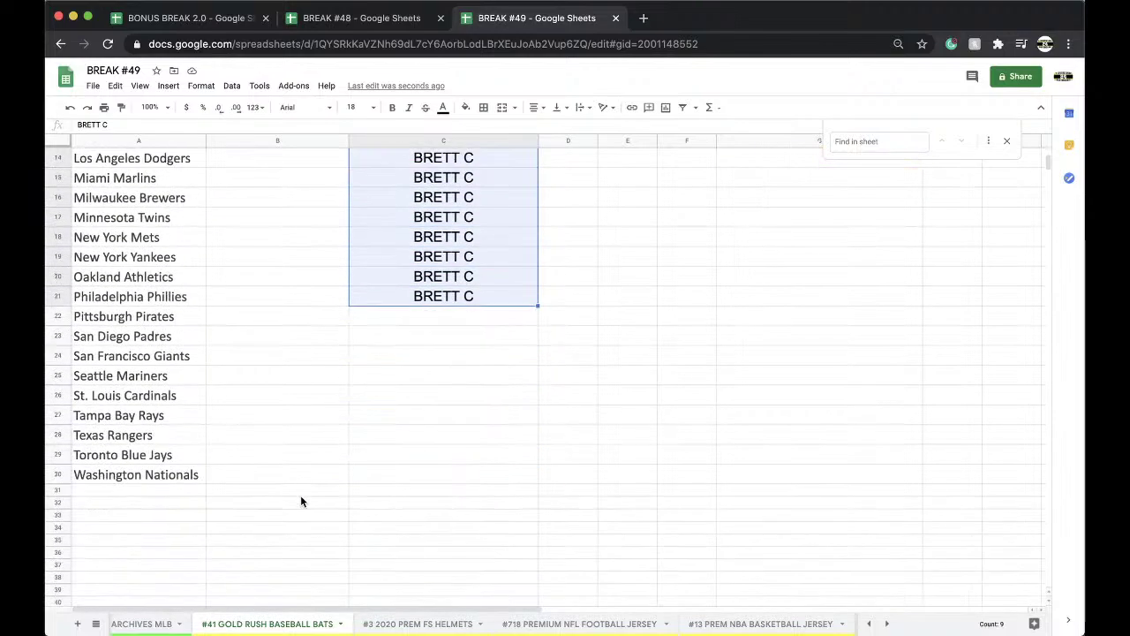
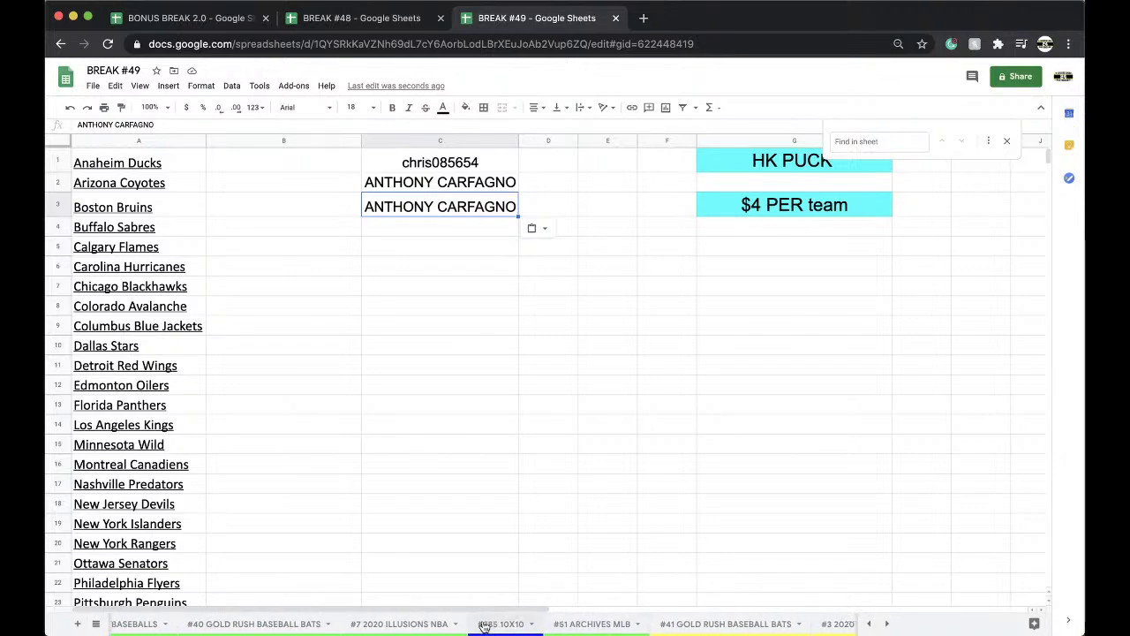
Step: Add the new buyer's name in cell A23 of the #385 10X10 list and copy it
{"action": "left_click", "coordinate": [484, 625]}
{"action": "left_click", "coordinate": [181, 496]}
{"action": "type", "text": "BOB K"}
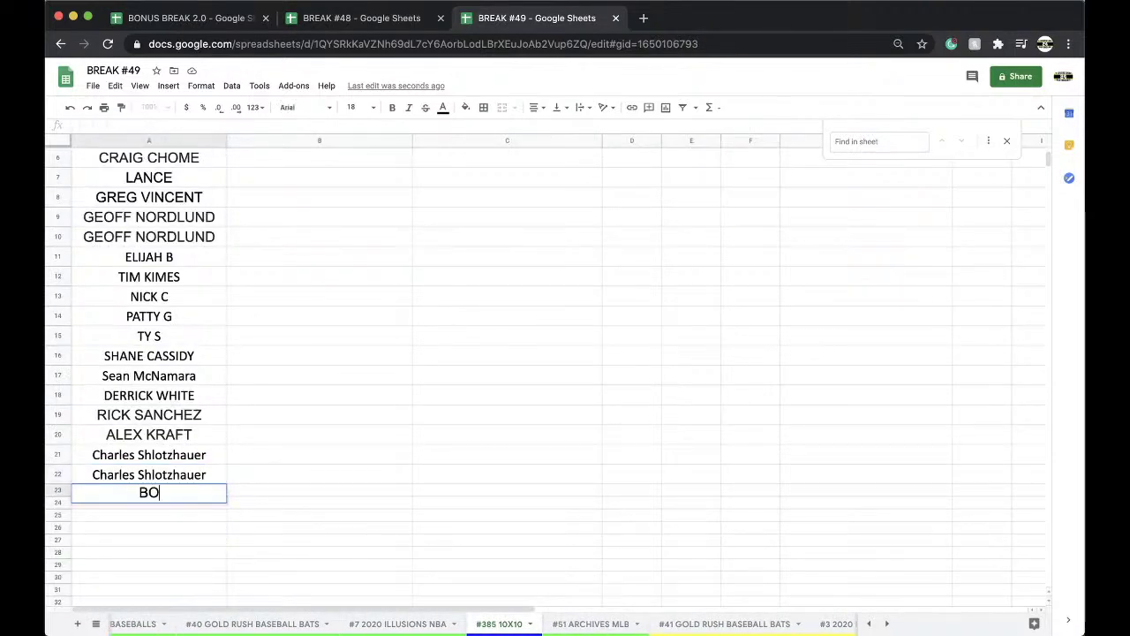
{"action": "left_click", "coordinate": [243, 533]}
{"action": "left_click", "coordinate": [195, 500]}
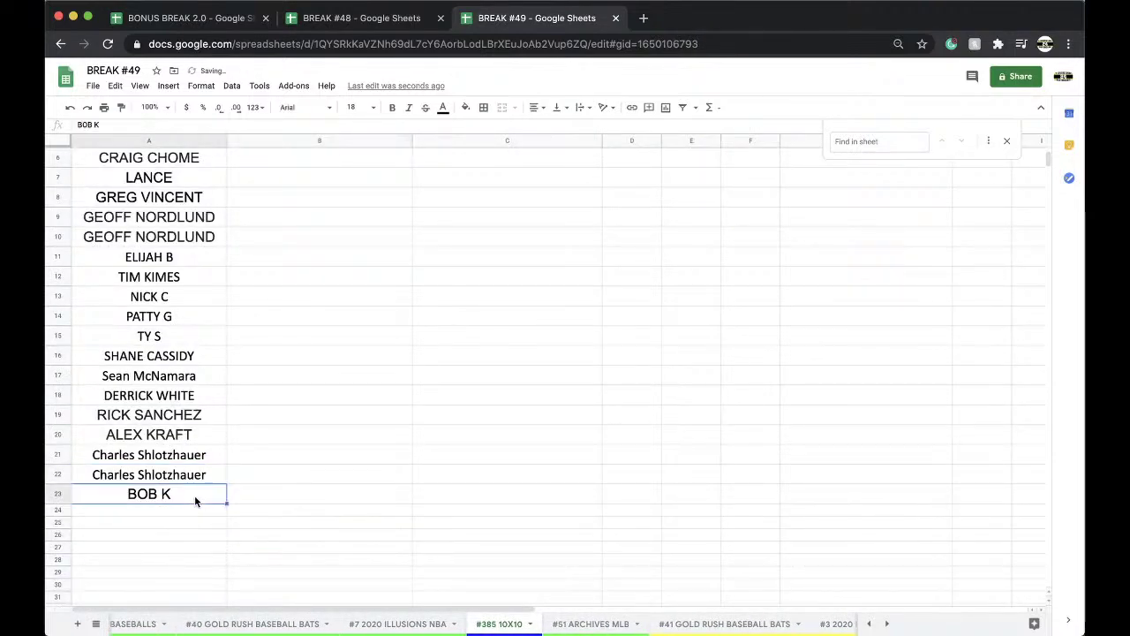
{"action": "key", "text": "ctrl+c"}
Step: Paste the buyer's name beside Houston Rockets in C11 of the #13 PREM NBA BASKETBALL JERSEY sheet
{"action": "scroll", "coordinate": [501, 629], "scroll_direction": "right", "scroll_amount": 2}
{"action": "scroll", "coordinate": [502, 629], "scroll_direction": "right", "scroll_amount": 2}
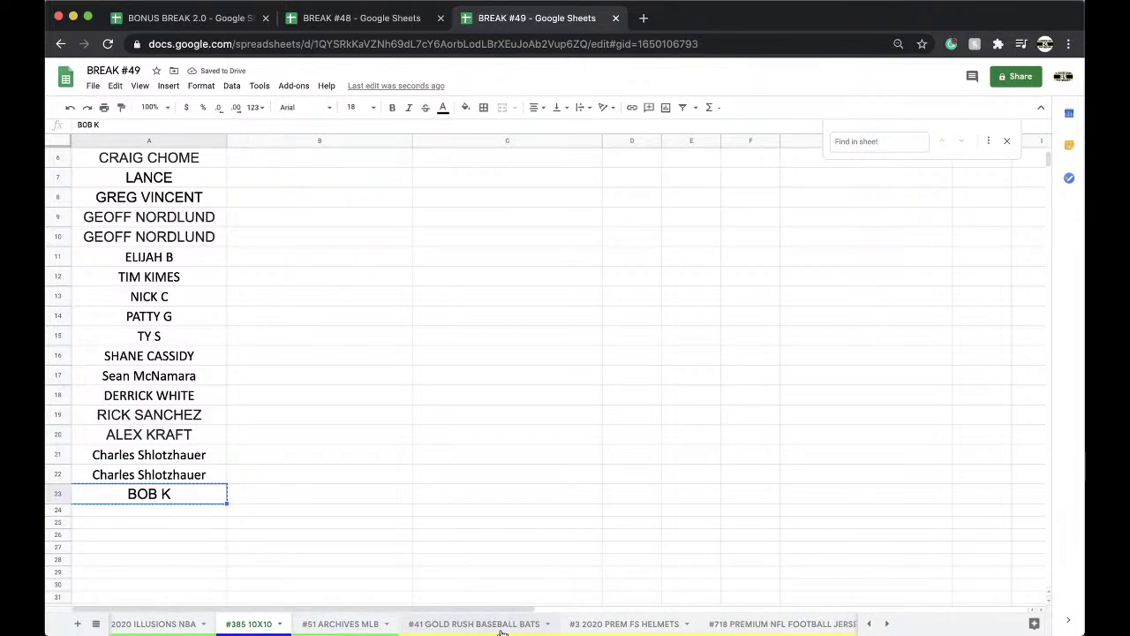
{"action": "scroll", "coordinate": [502, 629], "scroll_direction": "right", "scroll_amount": 2}
{"action": "scroll", "coordinate": [686, 629], "scroll_direction": "right", "scroll_amount": 2}
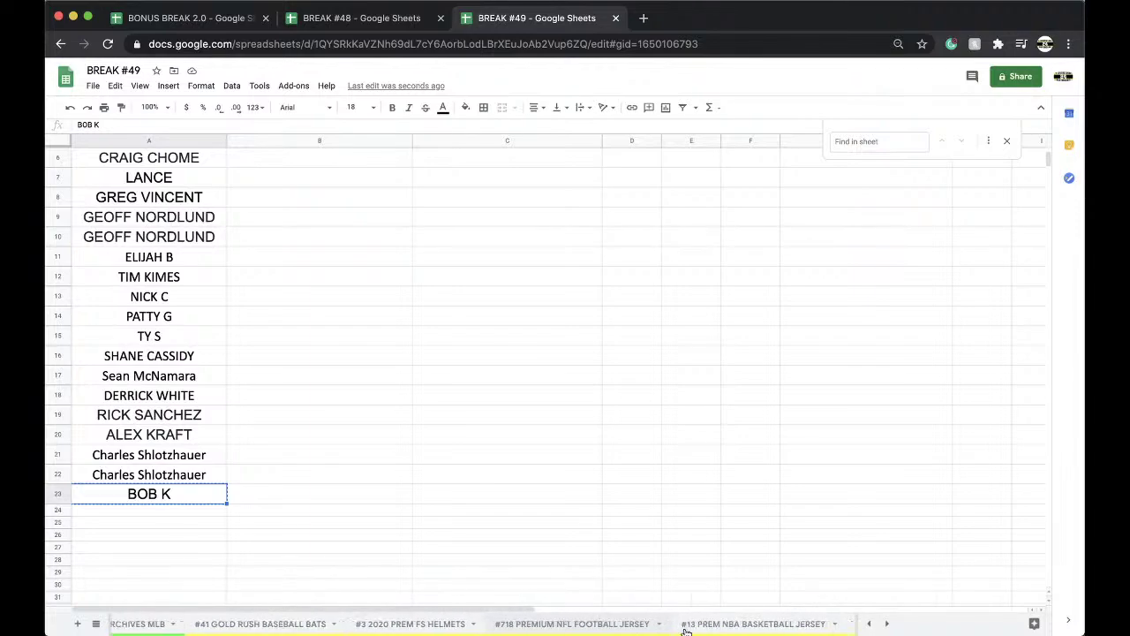
{"action": "left_click", "coordinate": [686, 629]}
{"action": "left_click", "coordinate": [410, 369]}
{"action": "key", "text": "ctrl+v"}
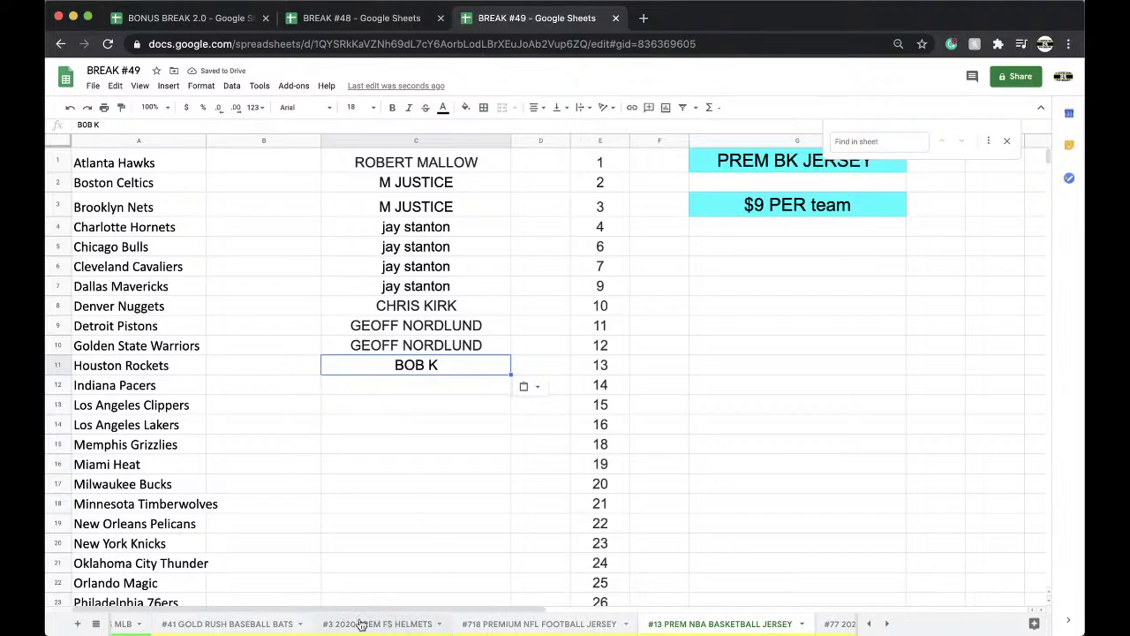
Step: Find the buyer on the BREAK #48 CREDIT sheet and enter a -$19 credit in B27
{"action": "left_click", "coordinate": [362, 18]}
{"action": "key", "text": "super+f"}
{"action": "type", "text": "B"}
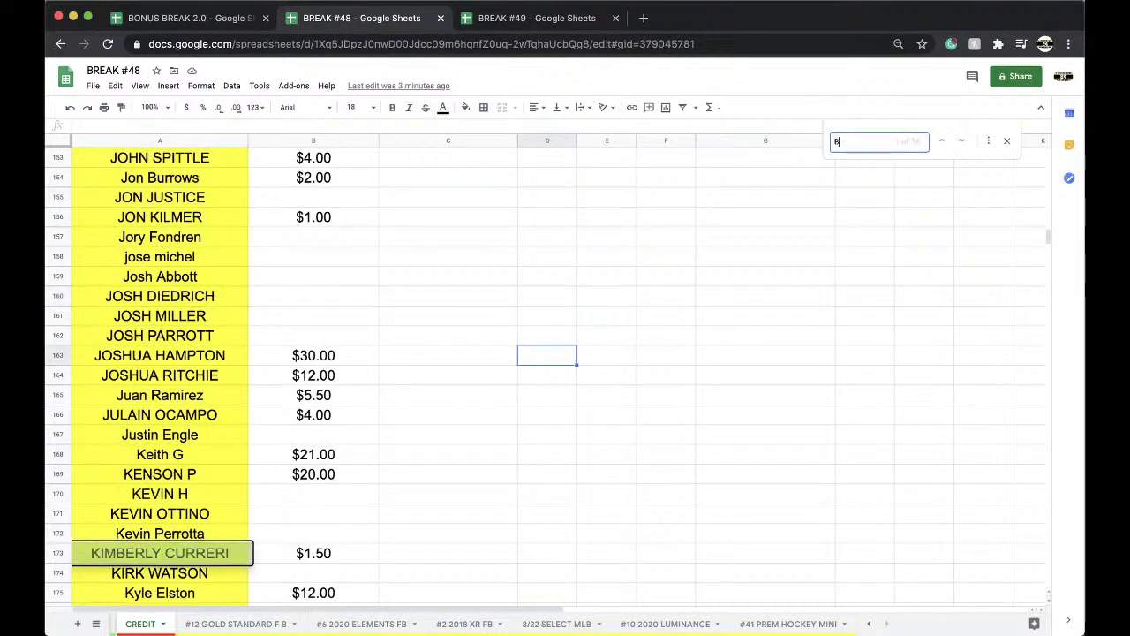
{"action": "type", "text": "OB K"}
{"action": "scroll", "coordinate": [330, 265], "scroll_direction": "up", "scroll_amount": 2}
{"action": "left_click", "coordinate": [330, 263]}
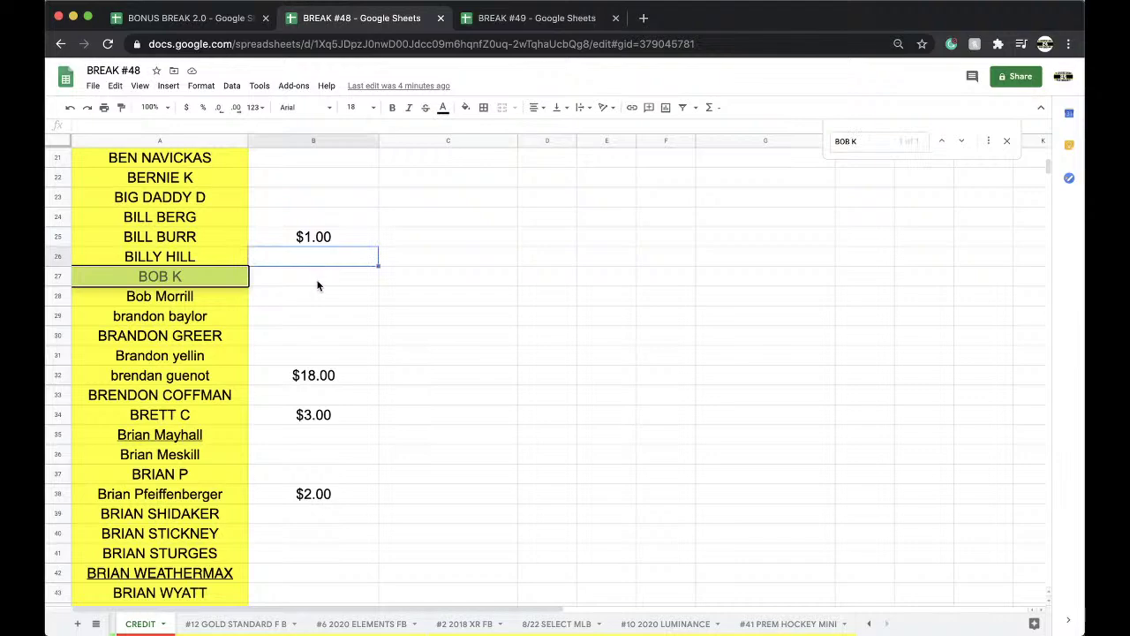
{"action": "left_click", "coordinate": [318, 285]}
{"action": "type", "text": "-$19"}
Step: Fill the buyer's name cell A27 orange-brown
{"action": "left_click", "coordinate": [206, 281]}
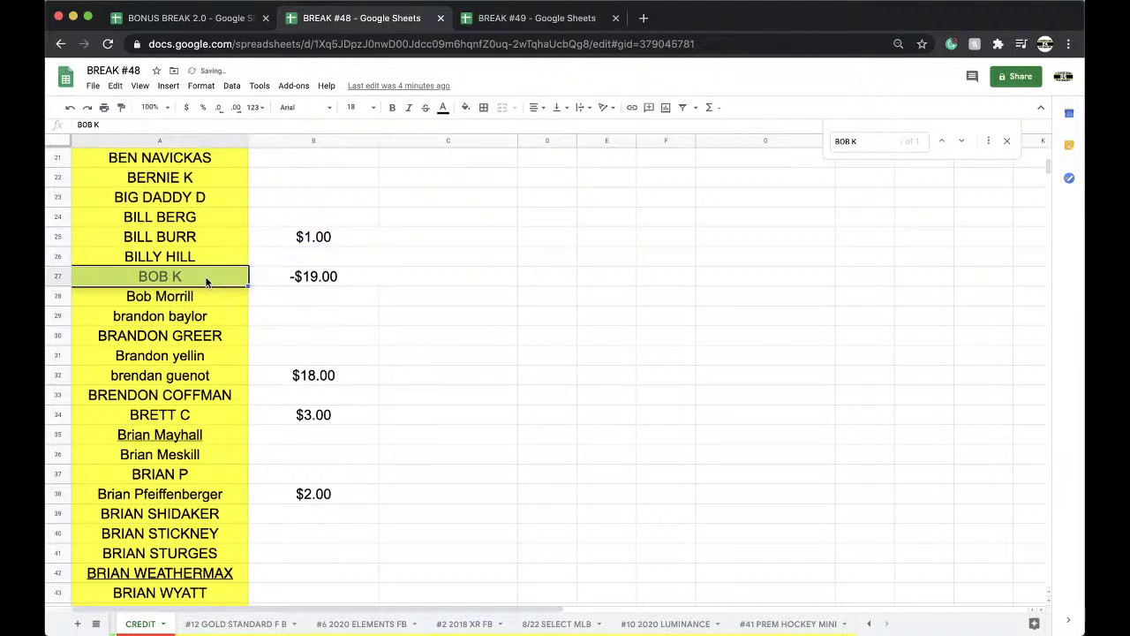
{"action": "left_click", "coordinate": [465, 106]}
{"action": "left_click", "coordinate": [481, 161]}
{"action": "left_click", "coordinate": [476, 183]}
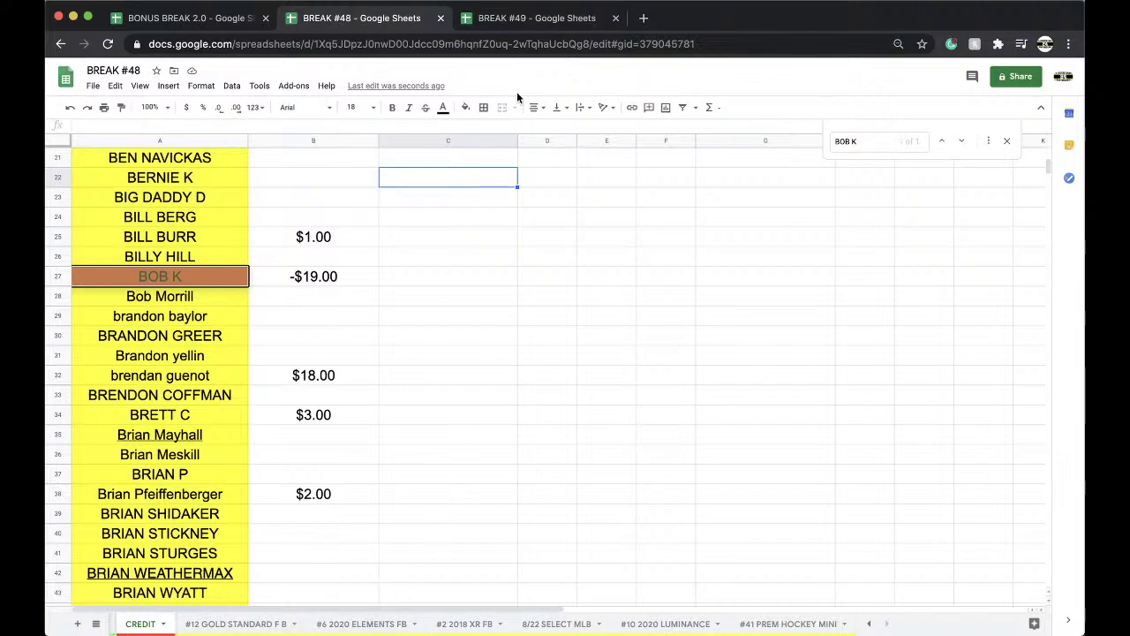
{"action": "left_click", "coordinate": [501, 19]}
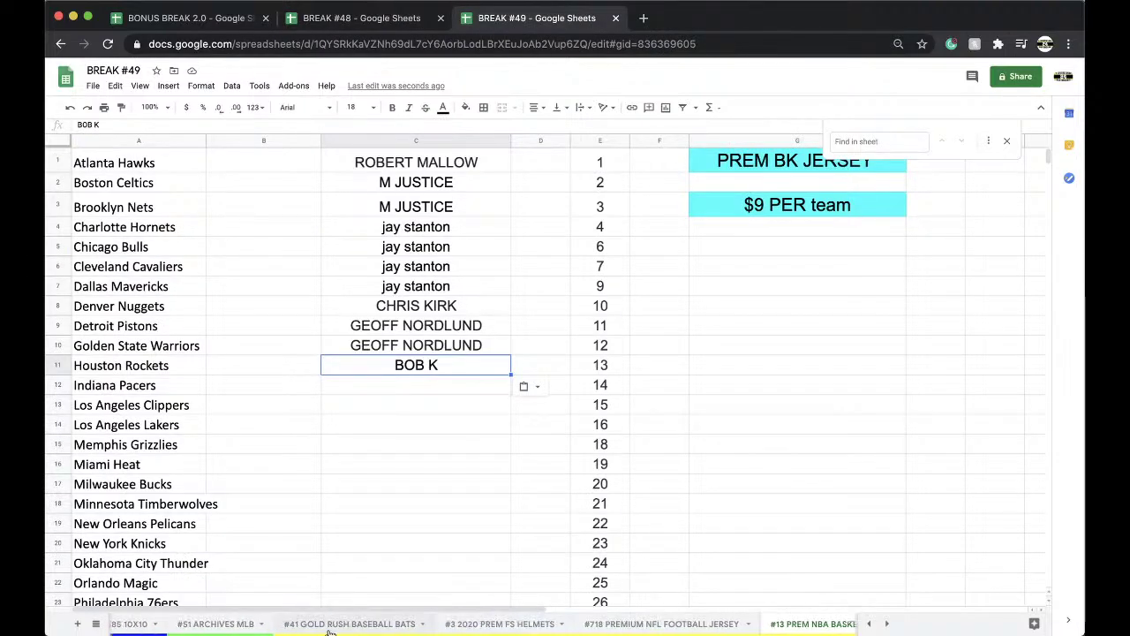
{"action": "left_click", "coordinate": [215, 624]}
{"action": "scroll", "coordinate": [287, 578], "scroll_direction": "up", "scroll_amount": 5}
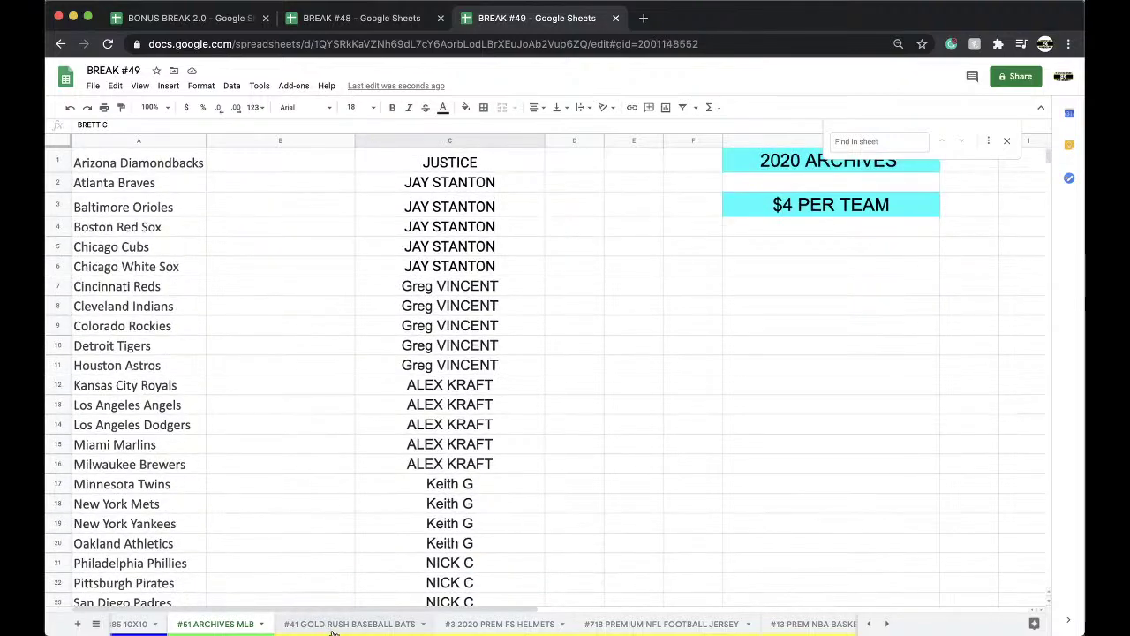
{"action": "left_click", "coordinate": [334, 627]}
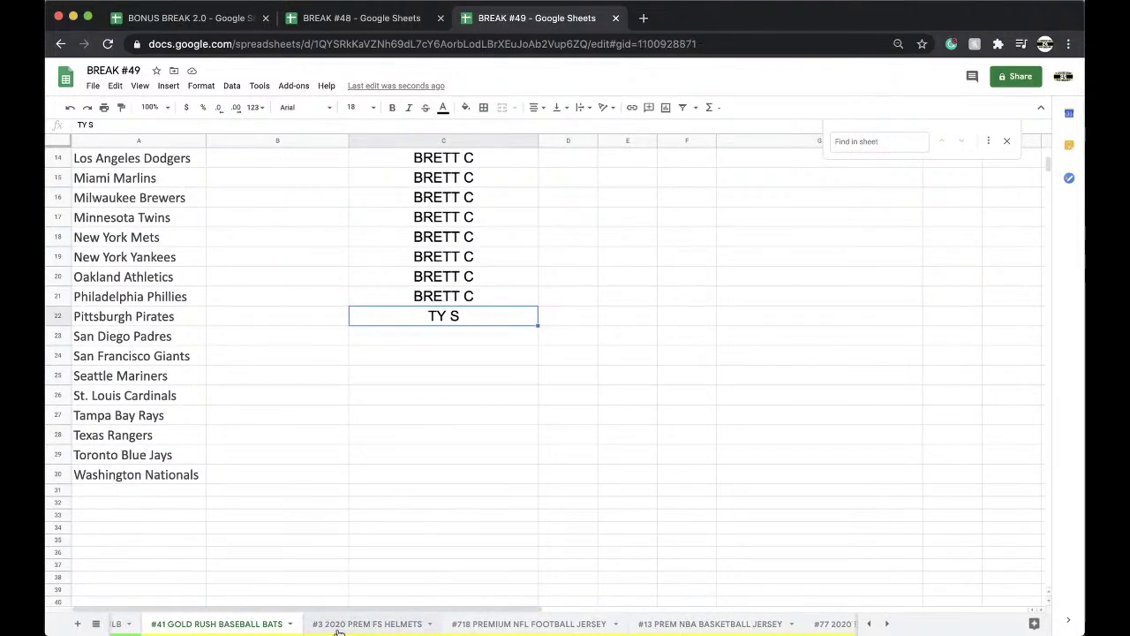
{"action": "left_click", "coordinate": [340, 626]}
{"action": "scroll", "coordinate": [292, 623], "scroll_direction": "left", "scroll_amount": 5}
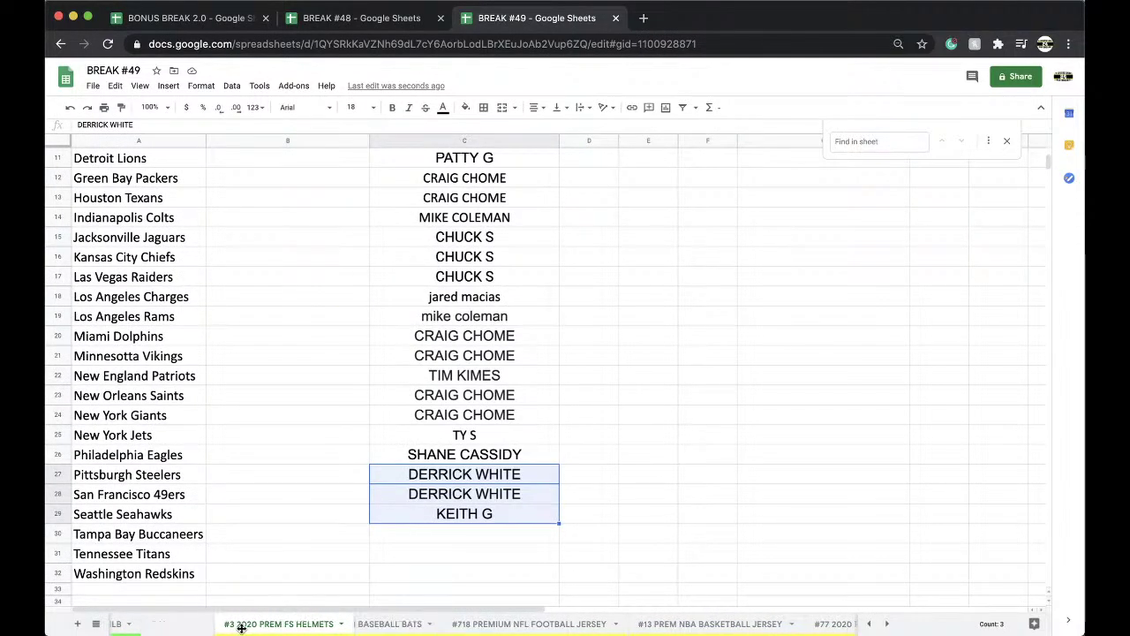
{"action": "left_click", "coordinate": [234, 625]}
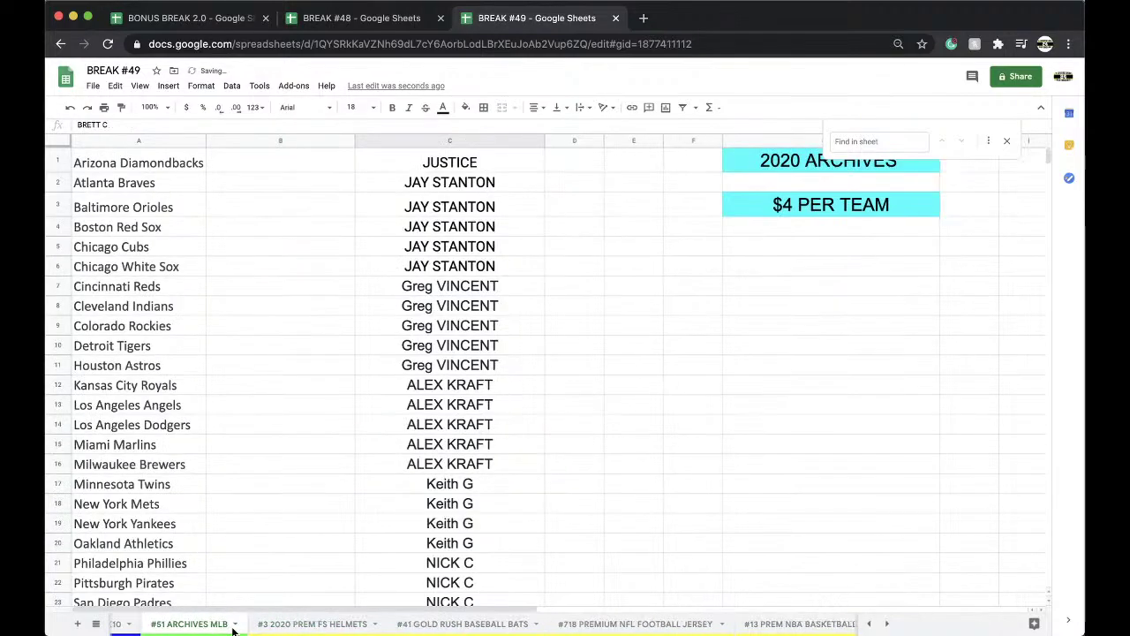
{"action": "left_click", "coordinate": [378, 627]}
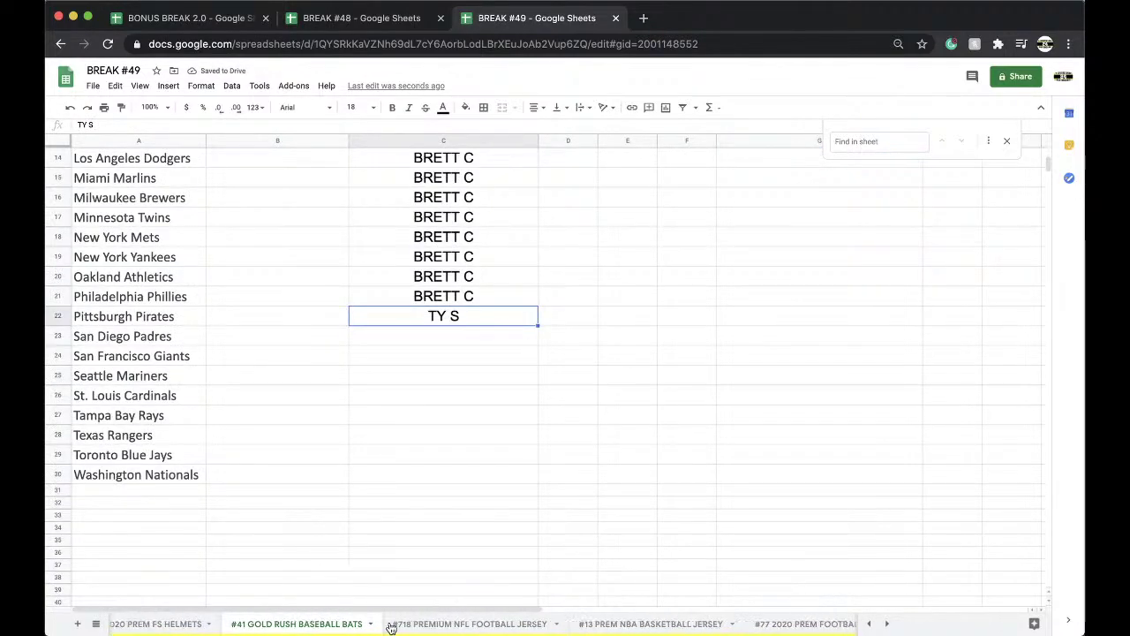
{"action": "left_click", "coordinate": [439, 626]}
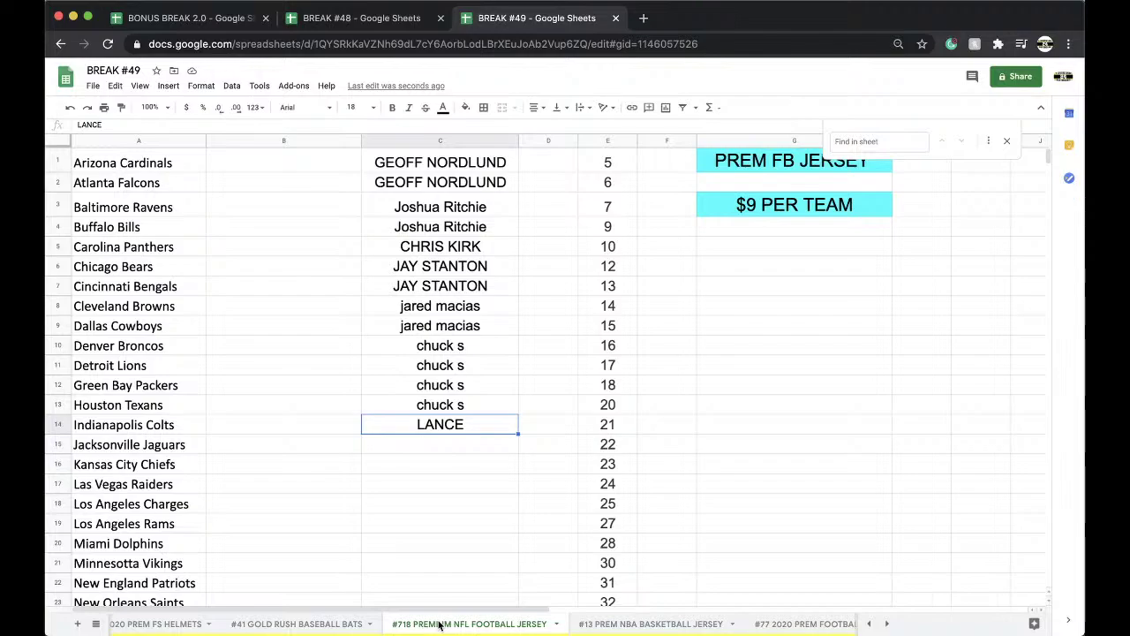
{"action": "left_click", "coordinate": [465, 625]}
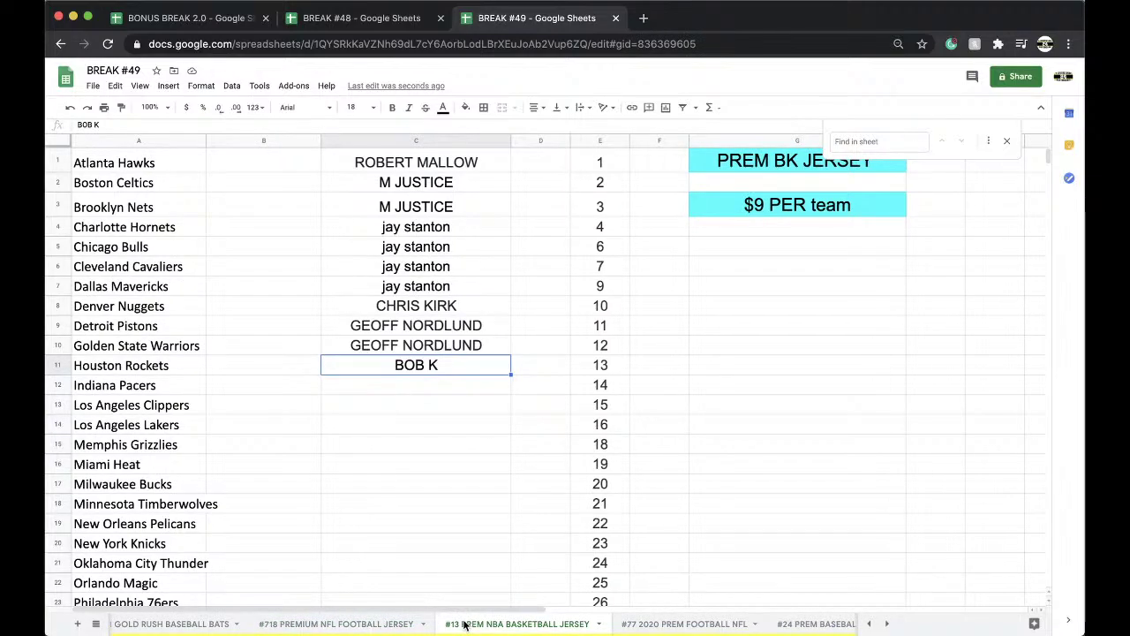
{"action": "left_click", "coordinate": [350, 625]}
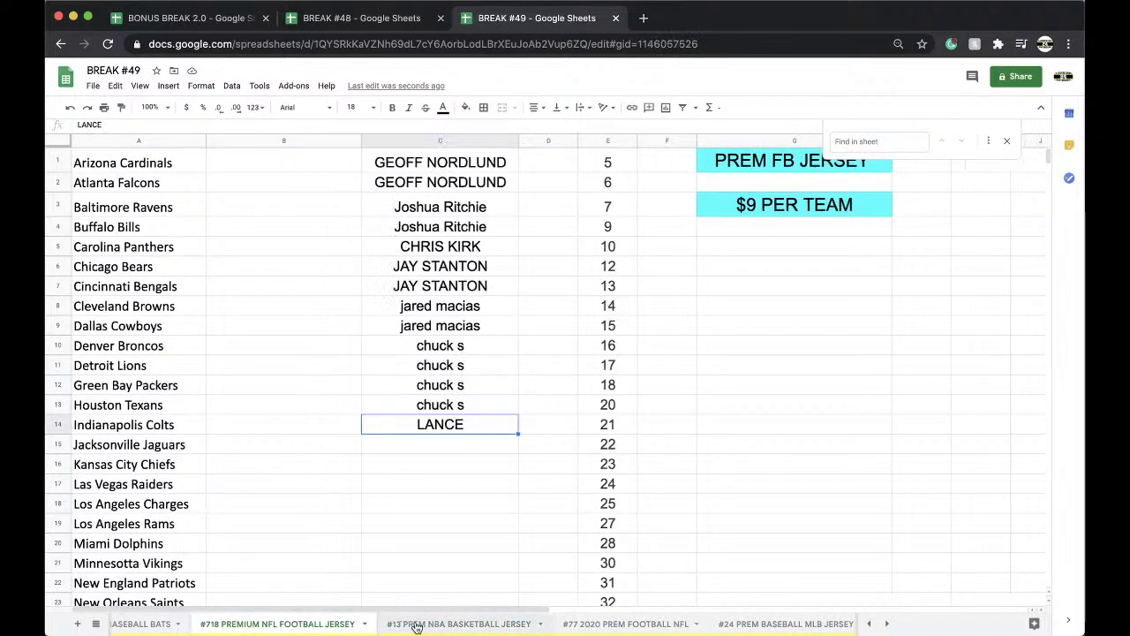
{"action": "left_click", "coordinate": [432, 626]}
{"action": "left_click", "coordinate": [607, 625]}
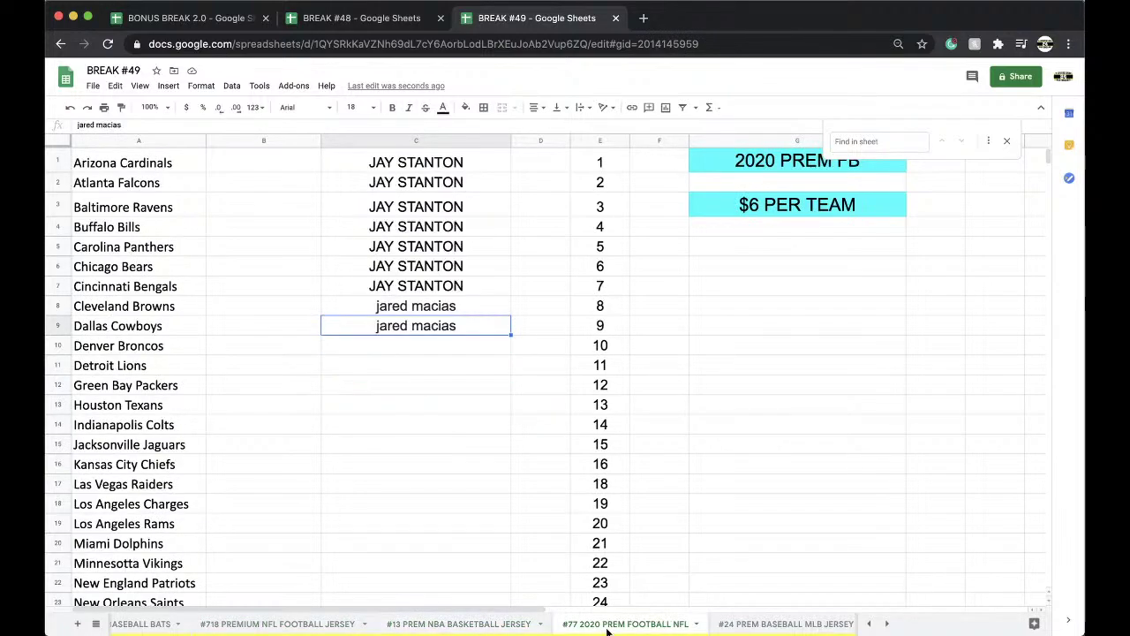
{"action": "left_click", "coordinate": [618, 625]}
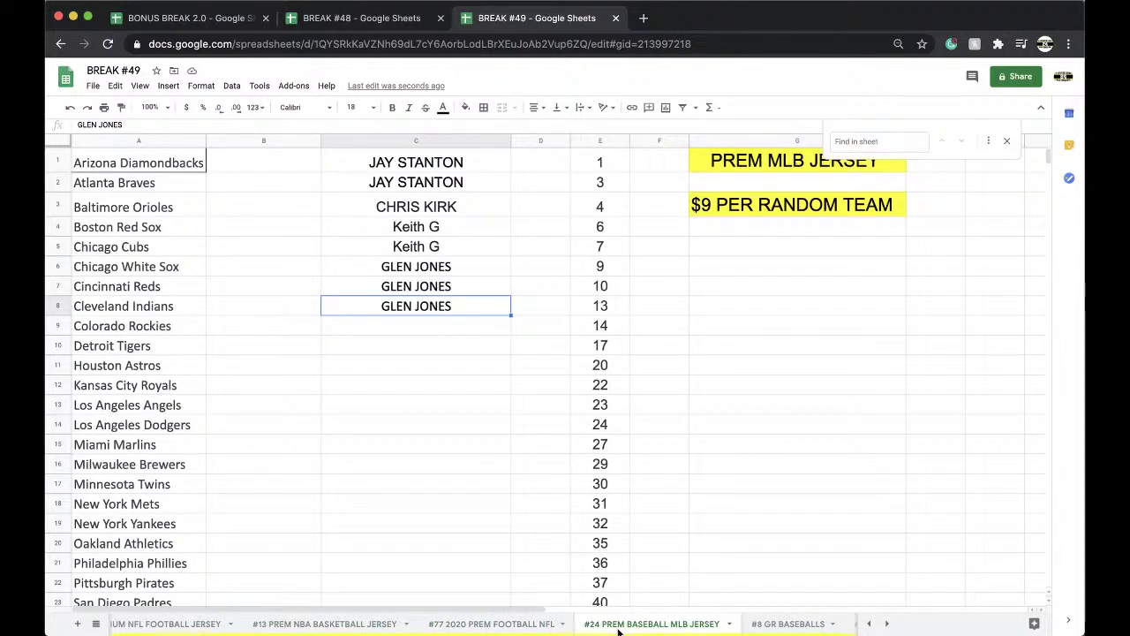
{"action": "left_click", "coordinate": [676, 627]}
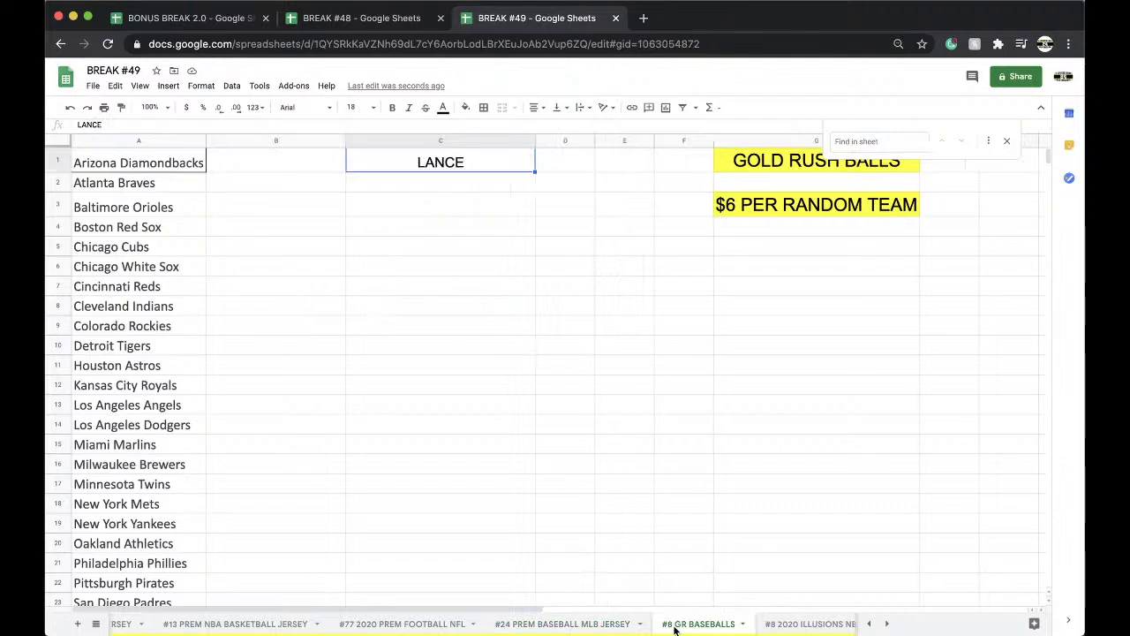
{"action": "left_click", "coordinate": [676, 627]}
{"action": "left_click", "coordinate": [675, 627]}
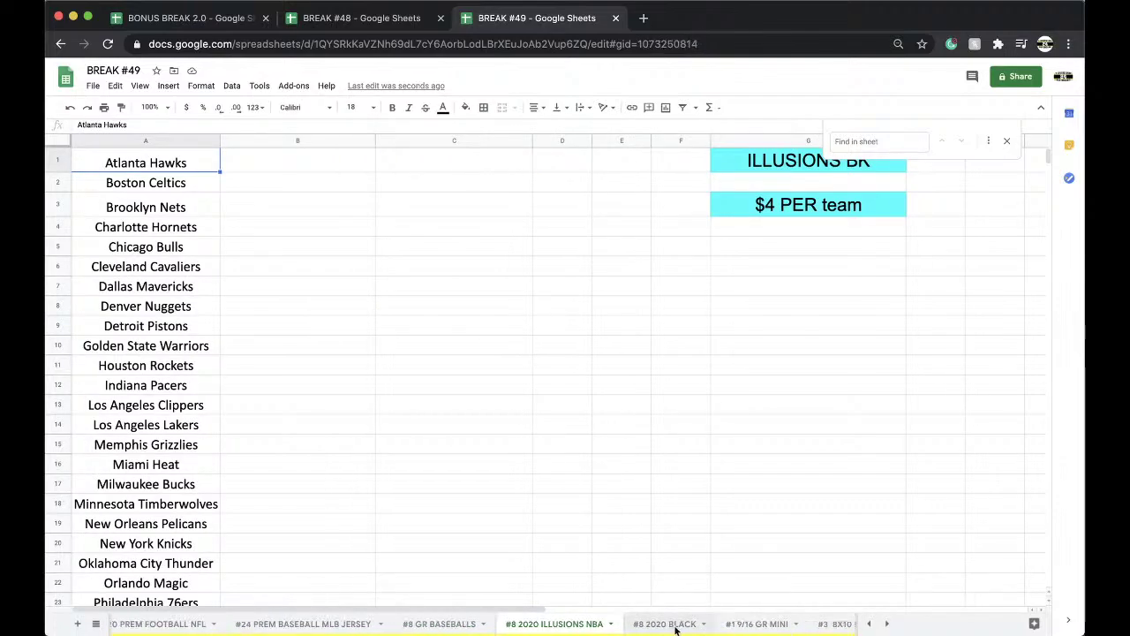
{"action": "left_click", "coordinate": [676, 627]}
{"action": "left_click", "coordinate": [675, 627]}
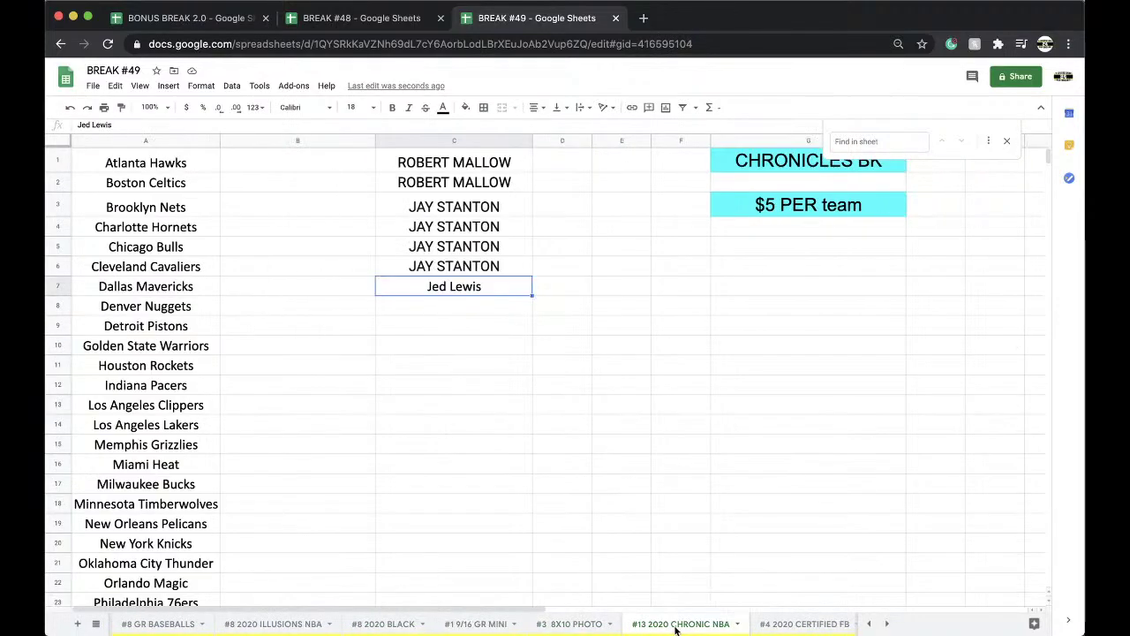
{"action": "left_click", "coordinate": [675, 627]}
{"action": "left_click", "coordinate": [677, 627]}
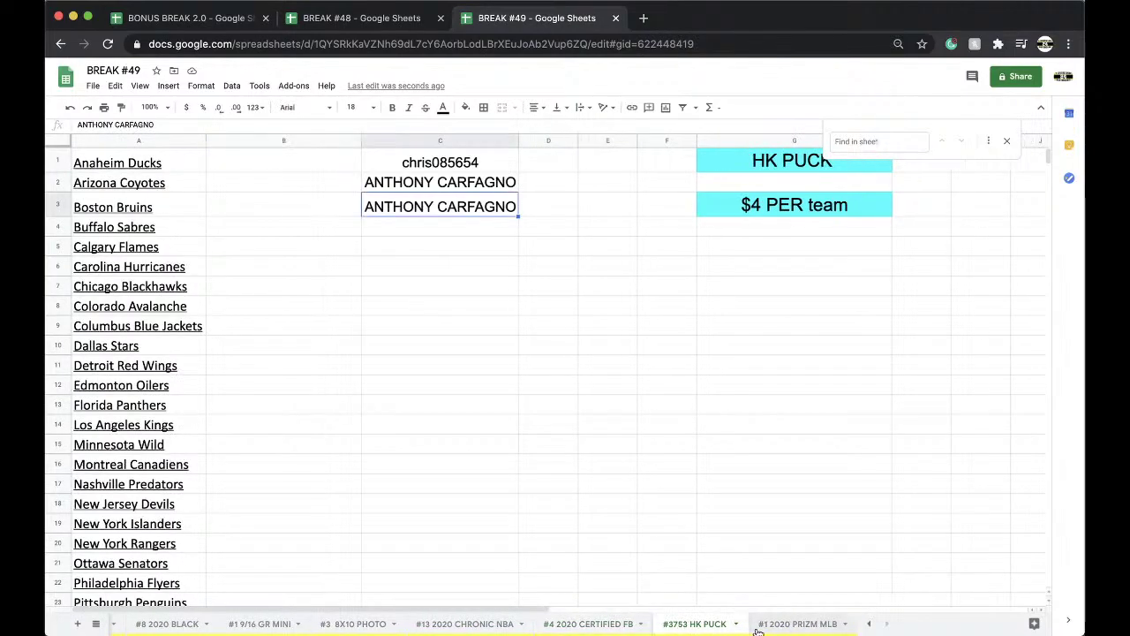
{"action": "left_click", "coordinate": [758, 627]}
{"action": "scroll", "coordinate": [758, 627], "scroll_direction": "right", "scroll_amount": 5}
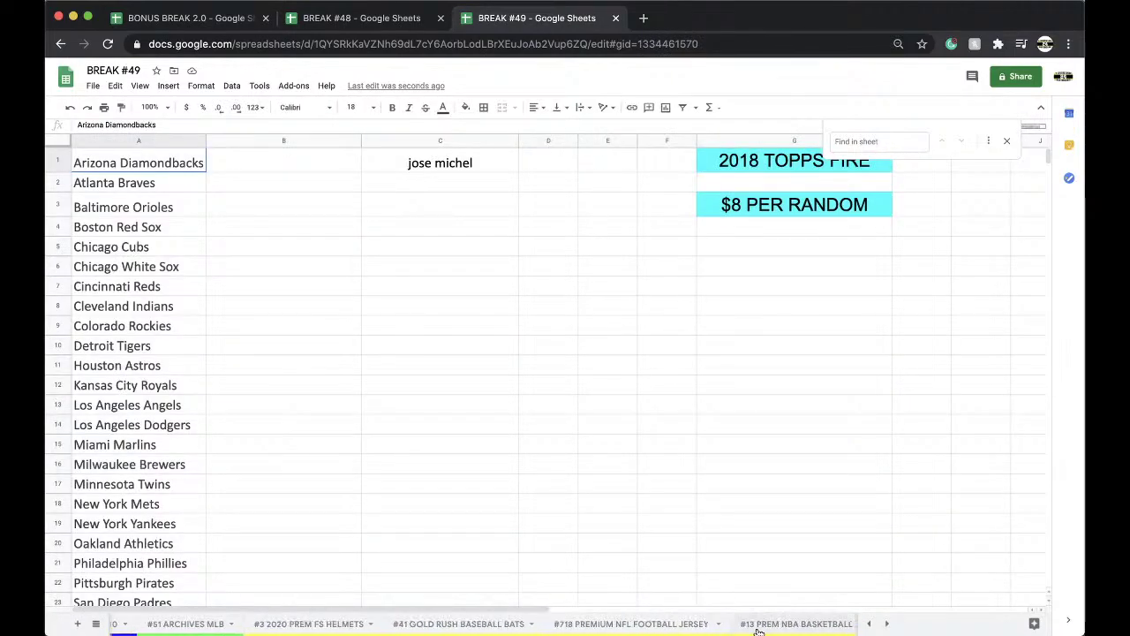
{"action": "scroll", "coordinate": [758, 630], "scroll_direction": "left", "scroll_amount": 8}
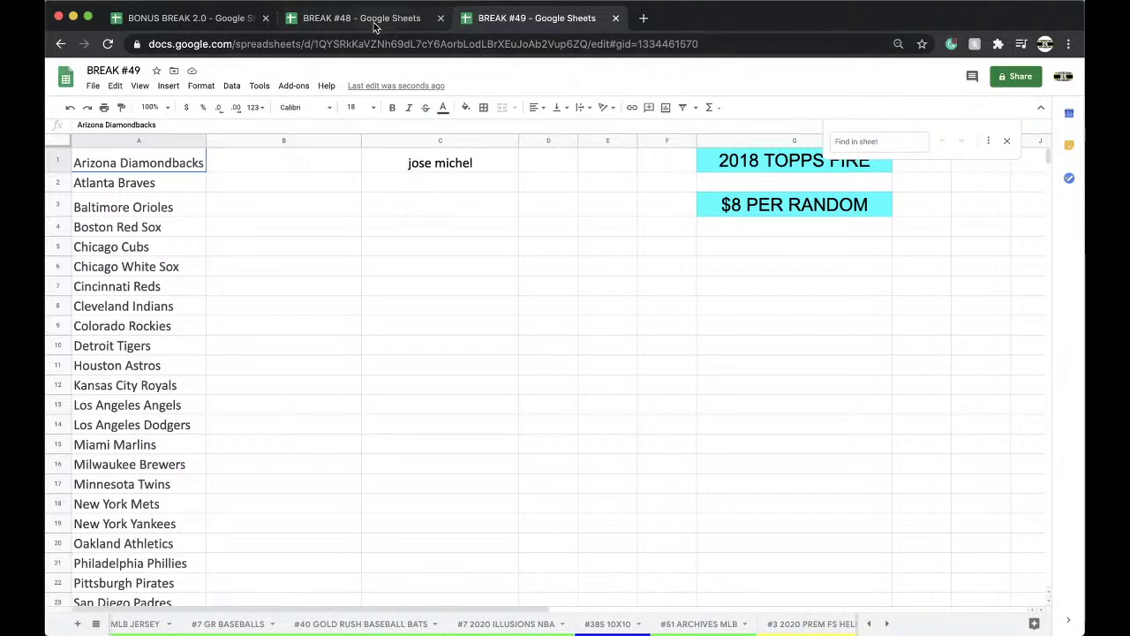
{"action": "scroll", "coordinate": [609, 629], "scroll_direction": "right", "scroll_amount": 4}
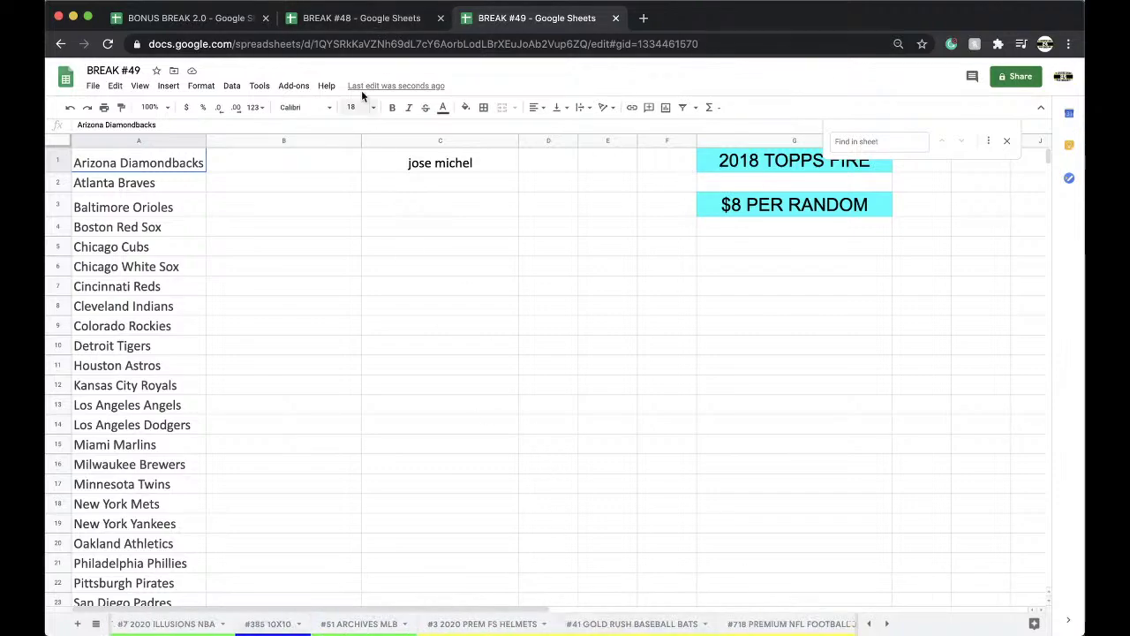
{"action": "left_click", "coordinate": [346, 19]}
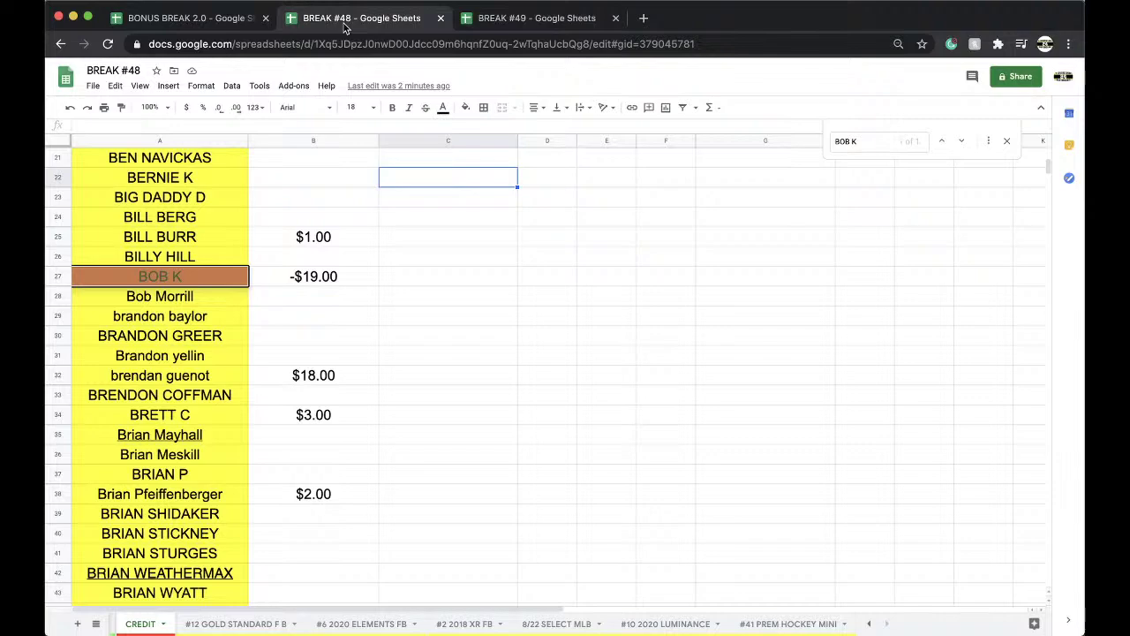
Step: Change the row 27 credit from -$19.00 to $16.00
{"action": "left_click", "coordinate": [330, 283]}
{"action": "type", "text": "$15"}
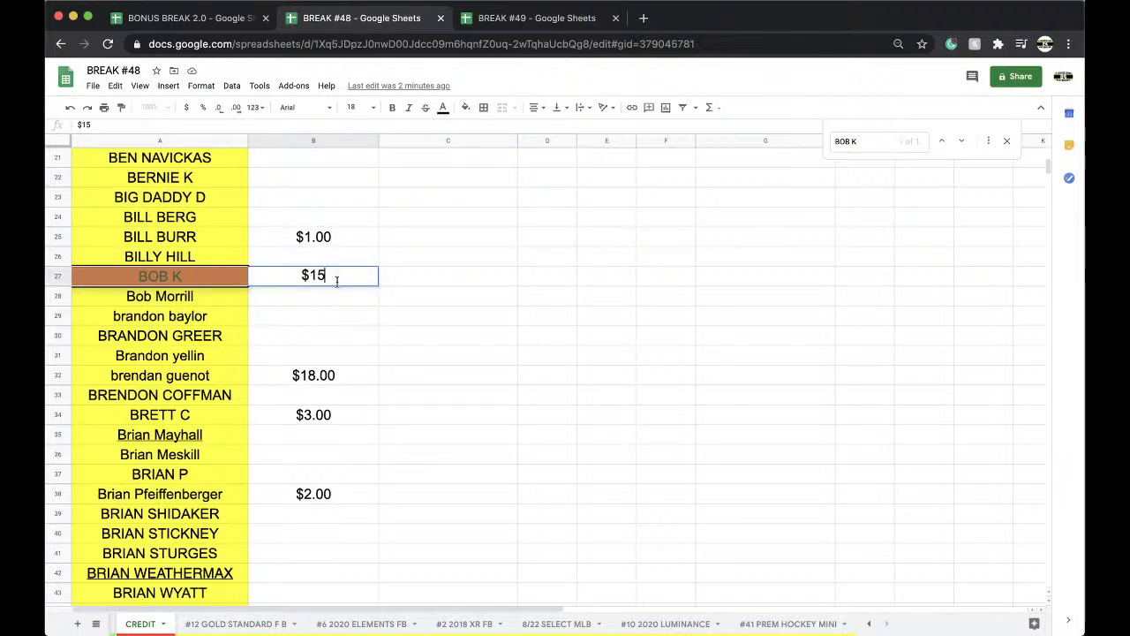
{"action": "key", "text": "BackSpace"}
{"action": "type", "text": "6"}
{"action": "left_click", "coordinate": [426, 319]}
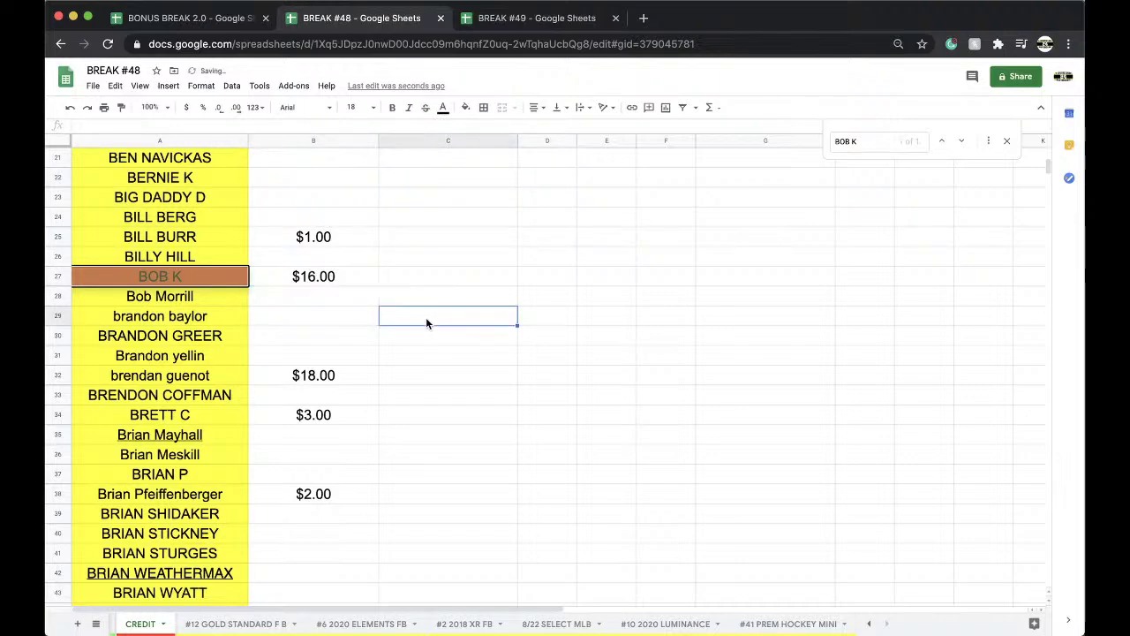
Step: Fill name cell A27 light green, then search the sheet for the next buyer
{"action": "left_click", "coordinate": [195, 279]}
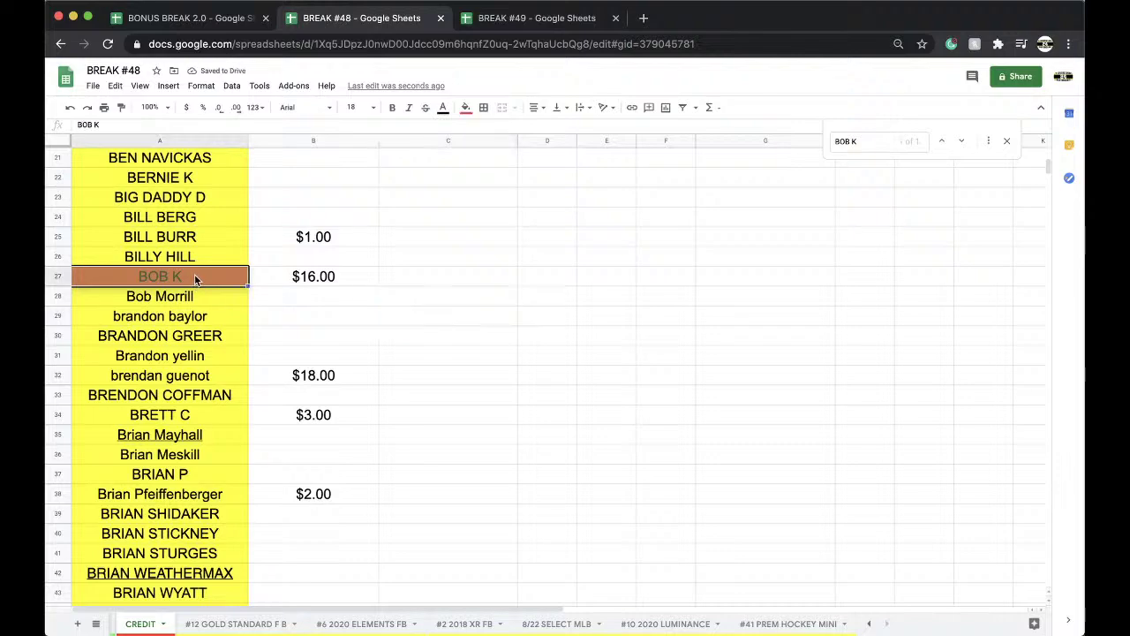
{"action": "left_click", "coordinate": [466, 108]}
{"action": "left_click", "coordinate": [520, 184]}
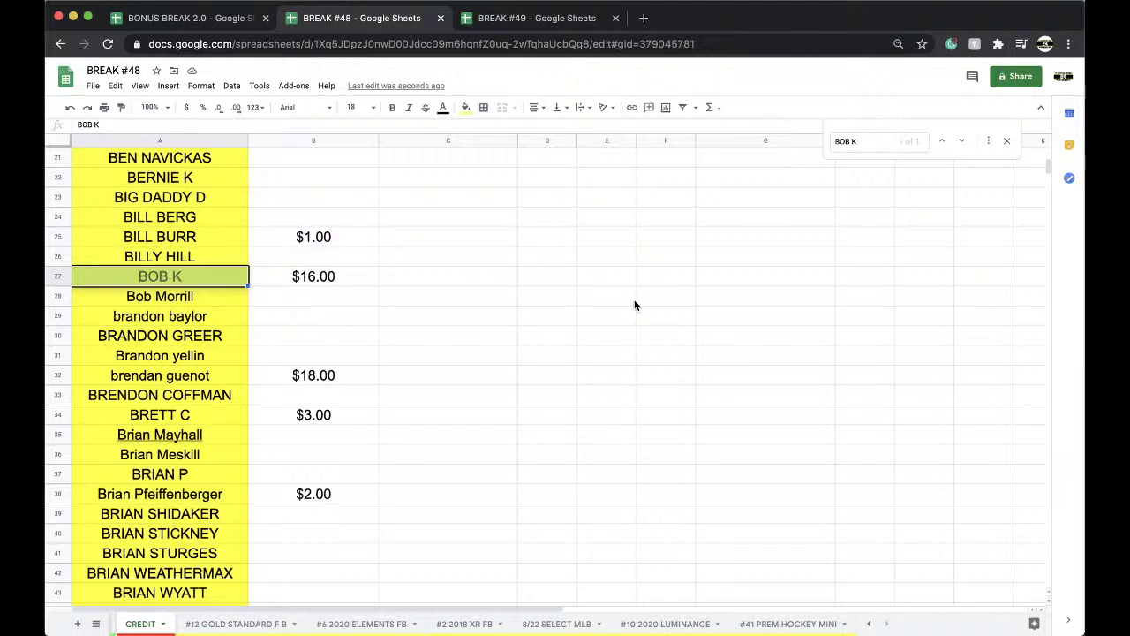
{"action": "left_click", "coordinate": [581, 400]}
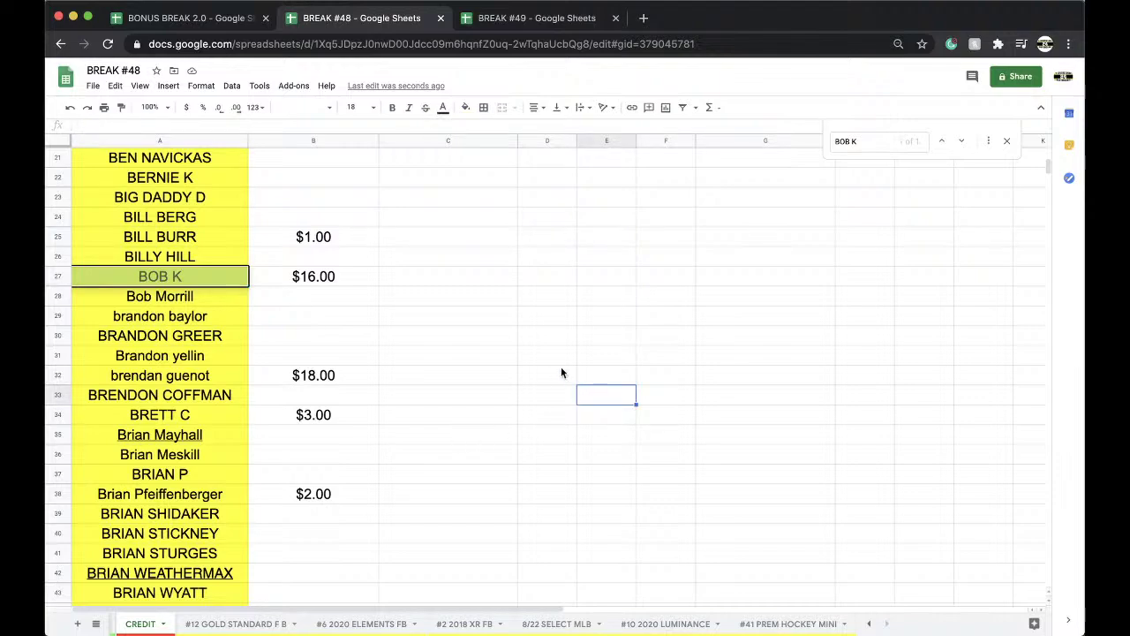
{"action": "key", "text": "super+f"}
{"action": "type", "text": "ROB"}
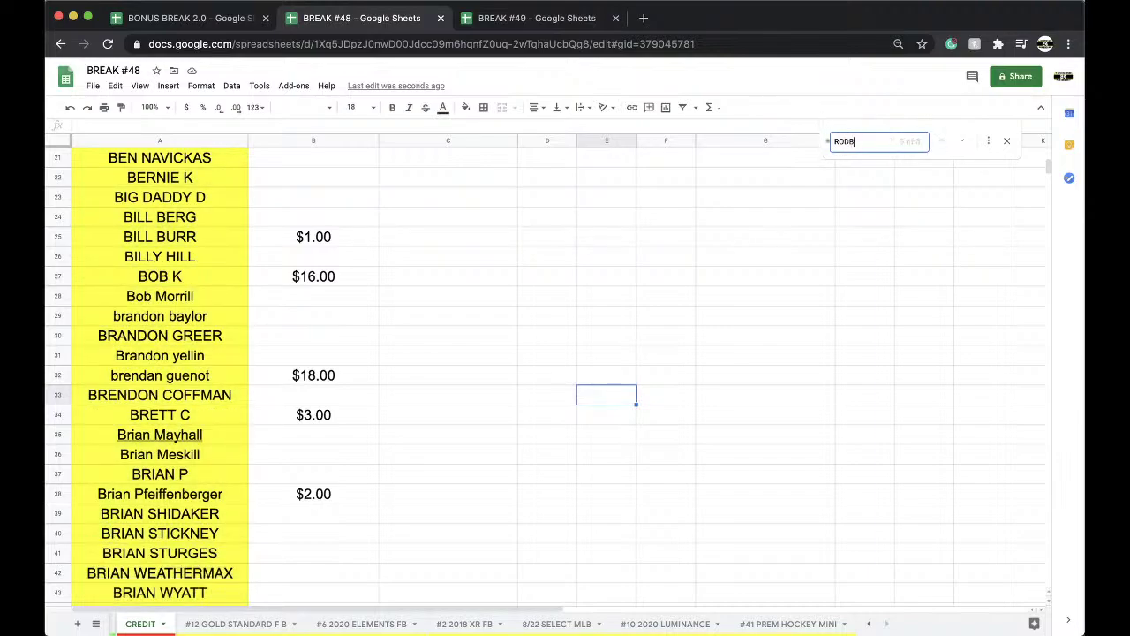
{"action": "type", "text": "ERT"}
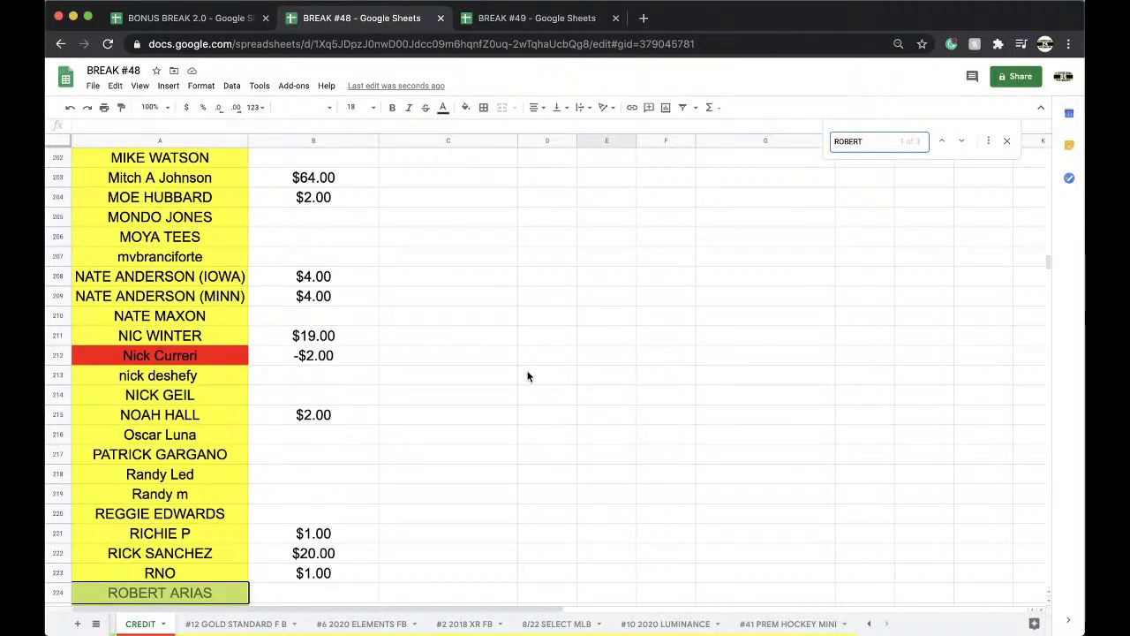
Step: Fill the found buyer's name cell A225 red
{"action": "left_click", "coordinate": [218, 499]}
{"action": "left_click", "coordinate": [466, 107]}
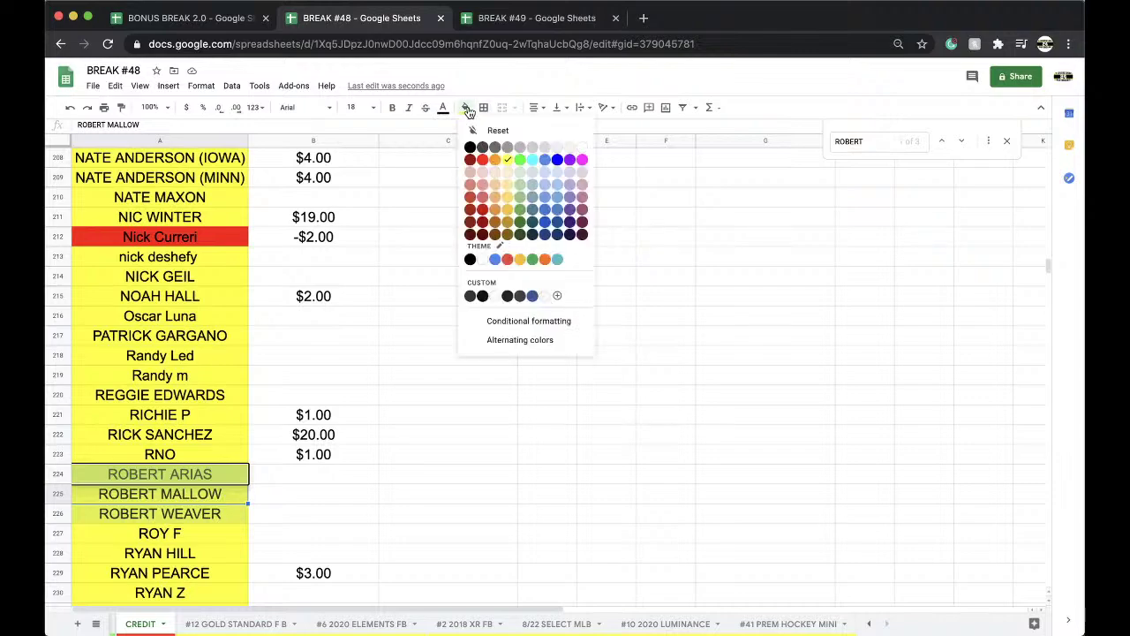
{"action": "left_click", "coordinate": [483, 159]}
{"action": "left_click", "coordinate": [485, 161]}
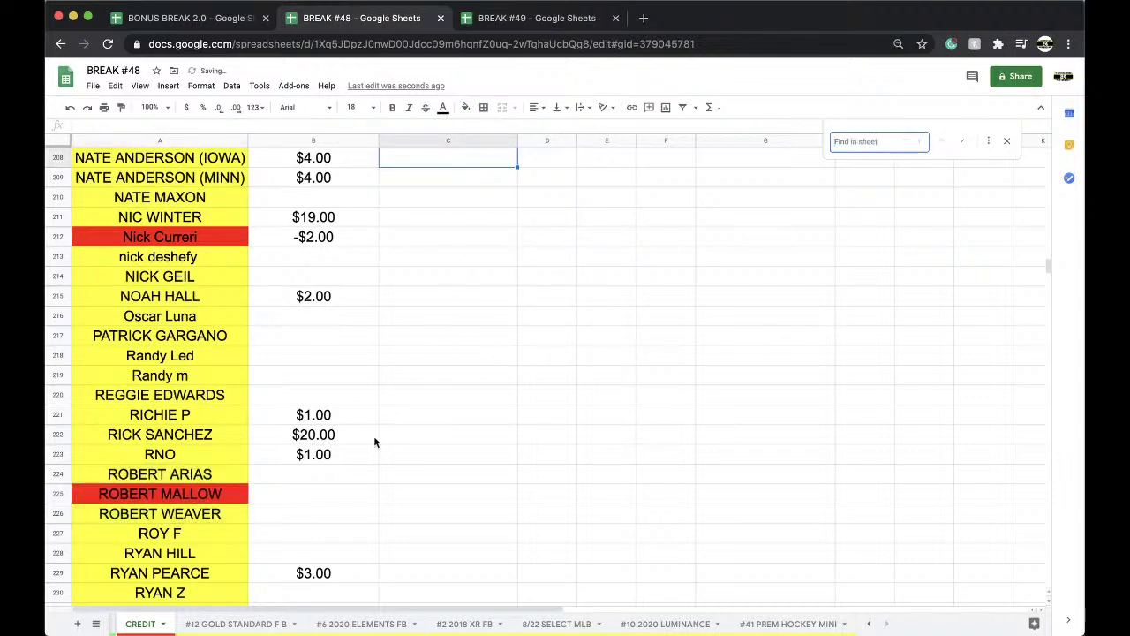
Step: Enter -$15 in B225 and -$14 in C225, then select A225 and switch to BREAK #49
{"action": "left_click", "coordinate": [291, 486]}
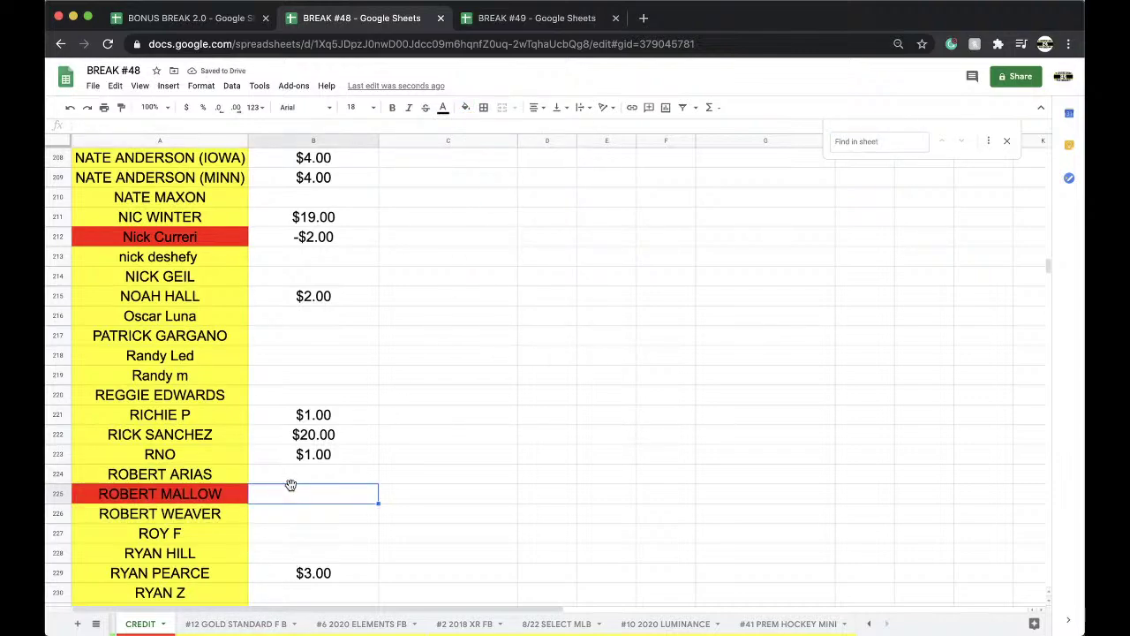
{"action": "type", "text": "-$1"}
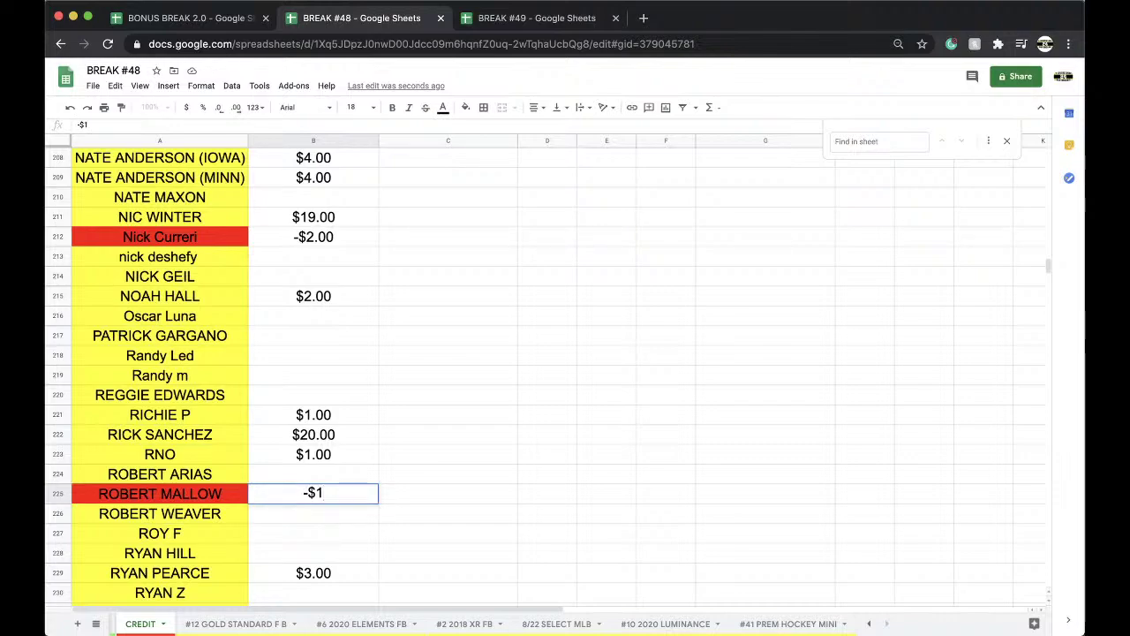
{"action": "type", "text": "5"}
{"action": "key", "text": "Tab"}
{"action": "type", "text": "-$14"}
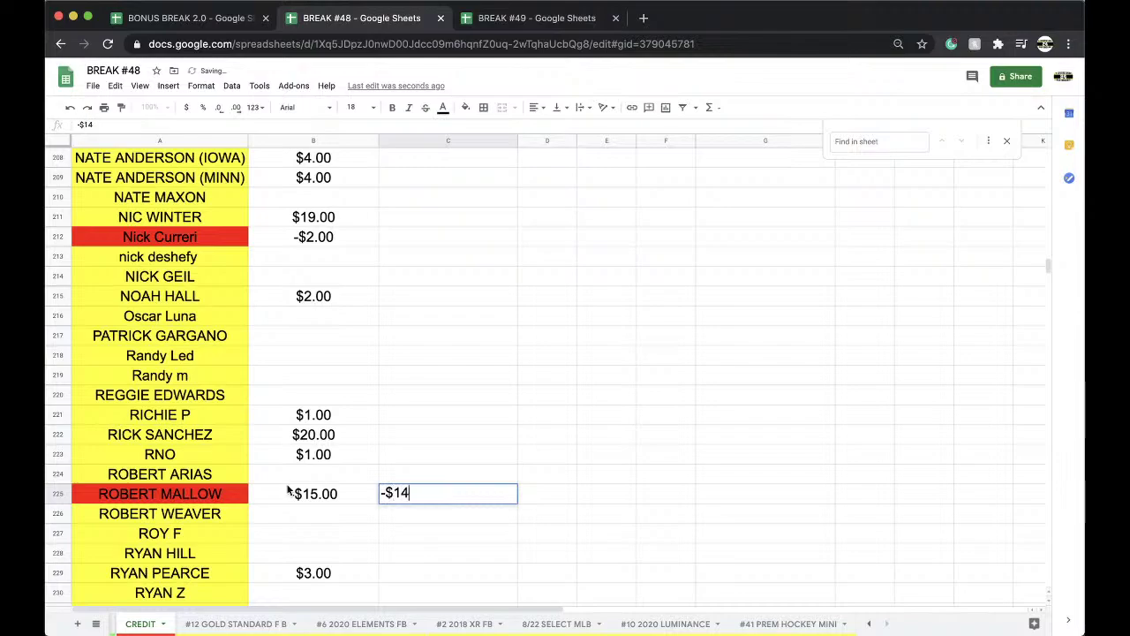
{"action": "left_click", "coordinate": [201, 495]}
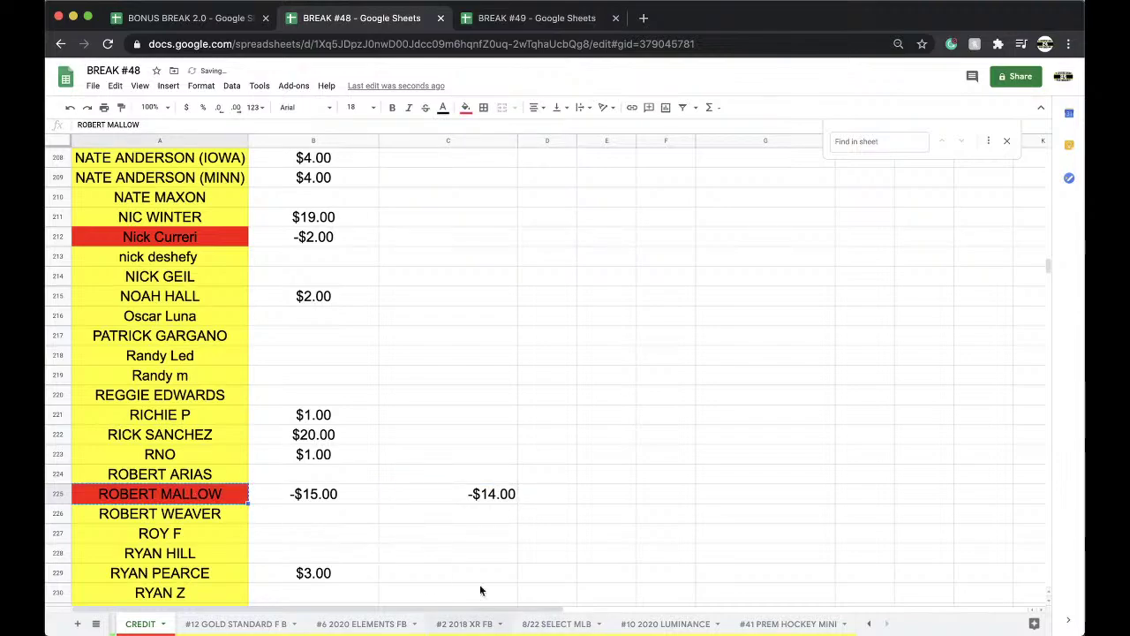
{"action": "left_click", "coordinate": [492, 23]}
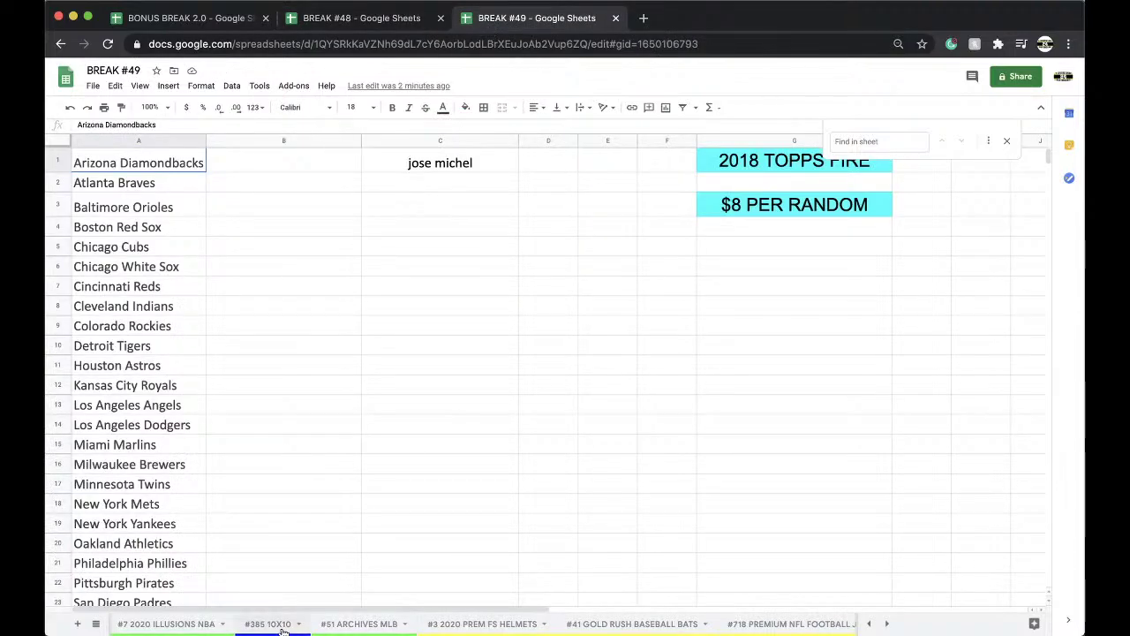
Step: Paste the buyer's name into A24 of the #385 10X10 list without its red formatting
{"action": "left_click", "coordinate": [273, 623]}
{"action": "left_click", "coordinate": [163, 515]}
{"action": "left_click", "coordinate": [239, 534]}
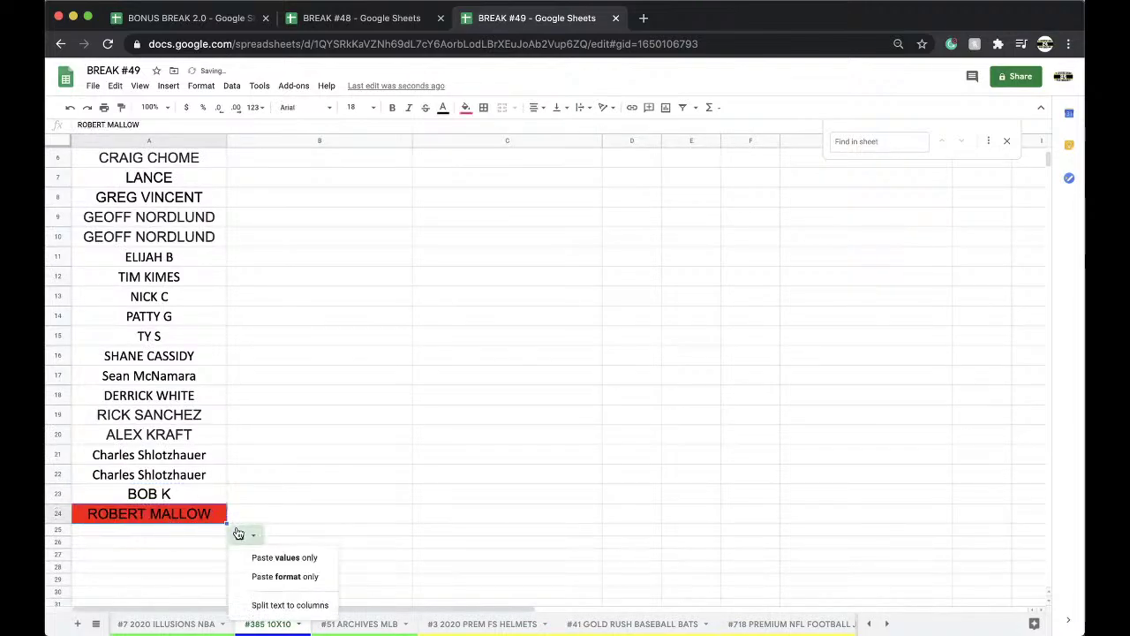
{"action": "left_click", "coordinate": [265, 557]}
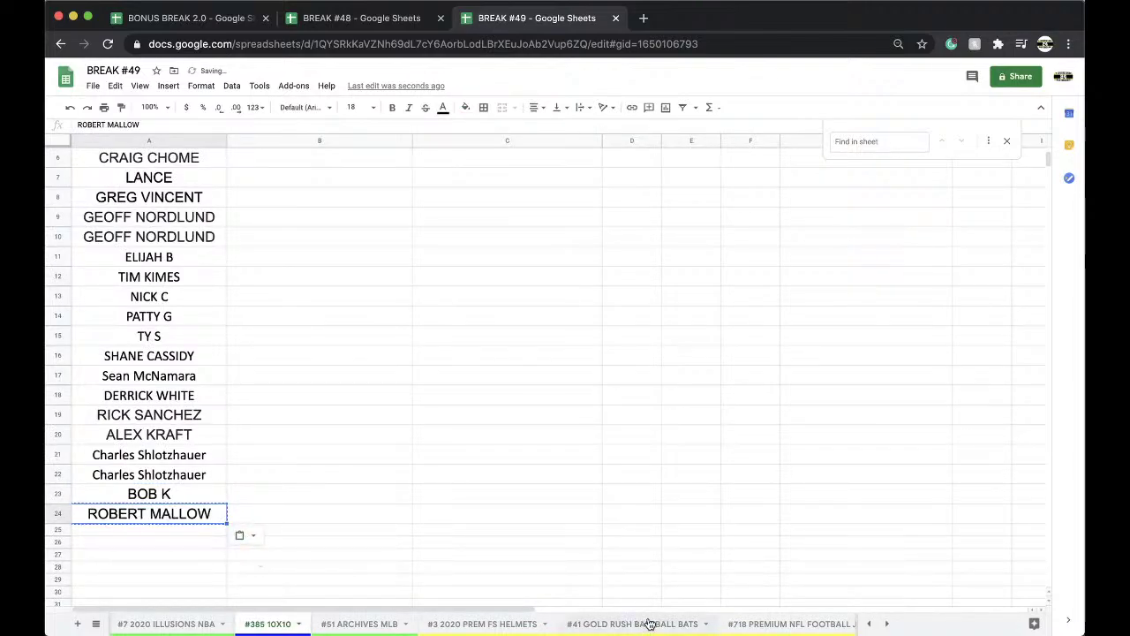
{"action": "scroll", "coordinate": [649, 624], "scroll_direction": "right", "scroll_amount": 5}
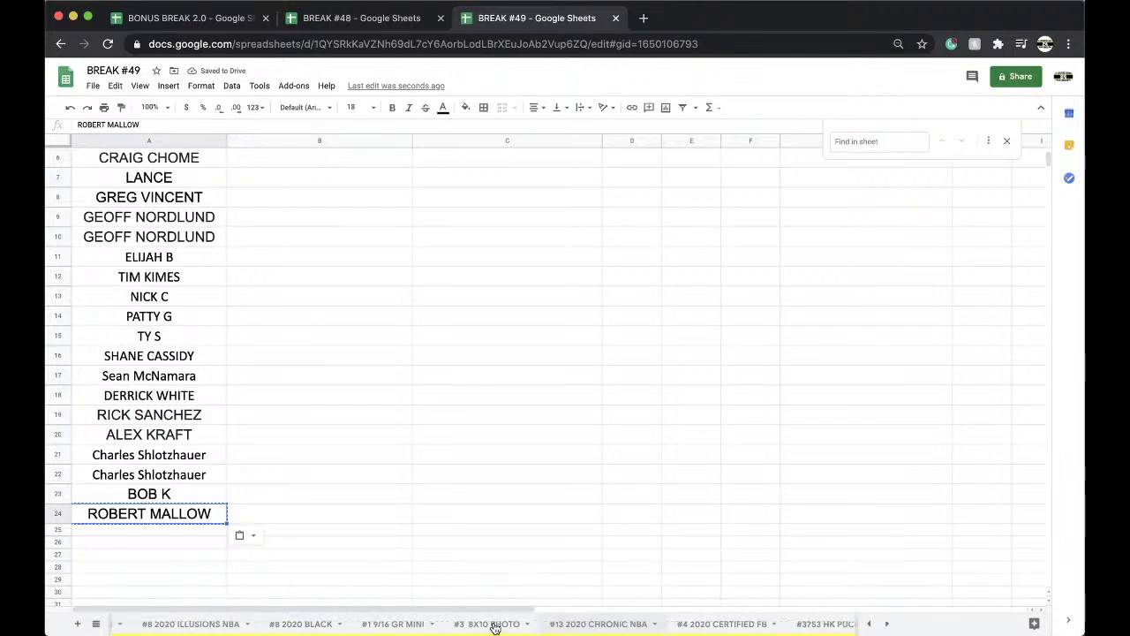
{"action": "scroll", "coordinate": [495, 627], "scroll_direction": "left", "scroll_amount": 4}
Step: Paste the buyer's name into C1 of the #8 2020 ILLUSIONS NBA and #3 8X10 PHOTO sheets
{"action": "left_click", "coordinate": [405, 623]}
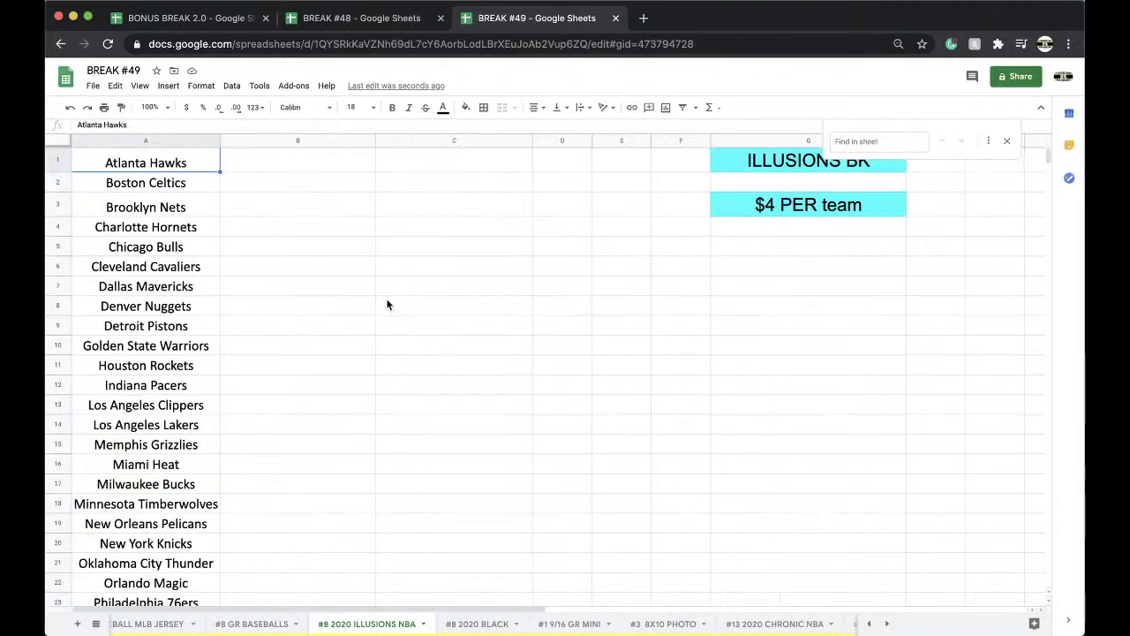
{"action": "left_click", "coordinate": [415, 160]}
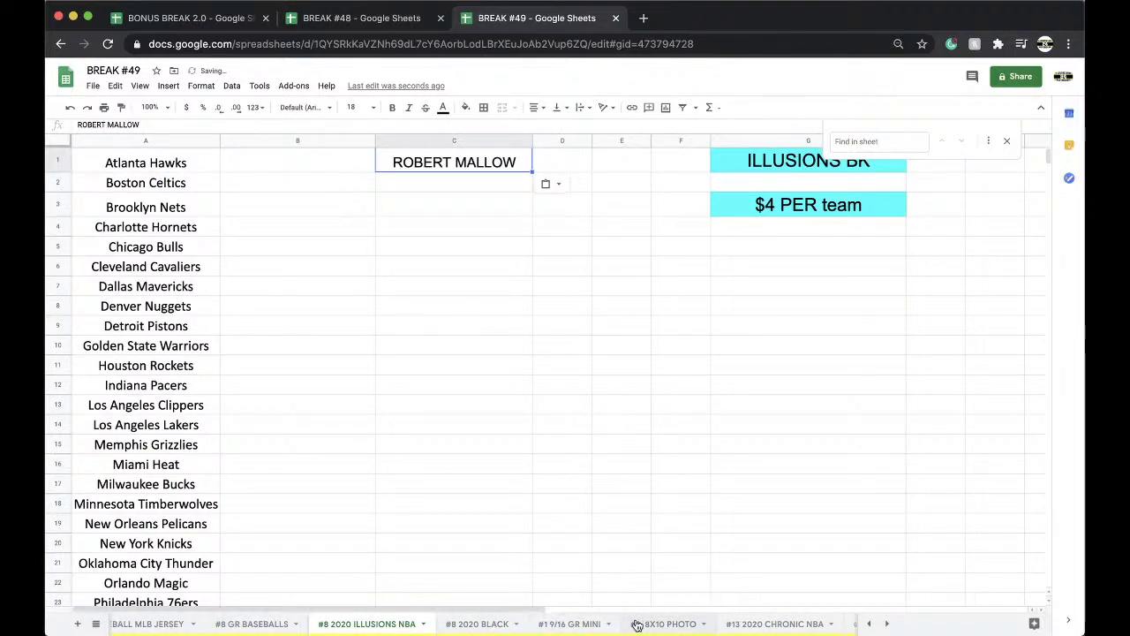
{"action": "left_click", "coordinate": [637, 625]}
{"action": "left_click", "coordinate": [471, 227]}
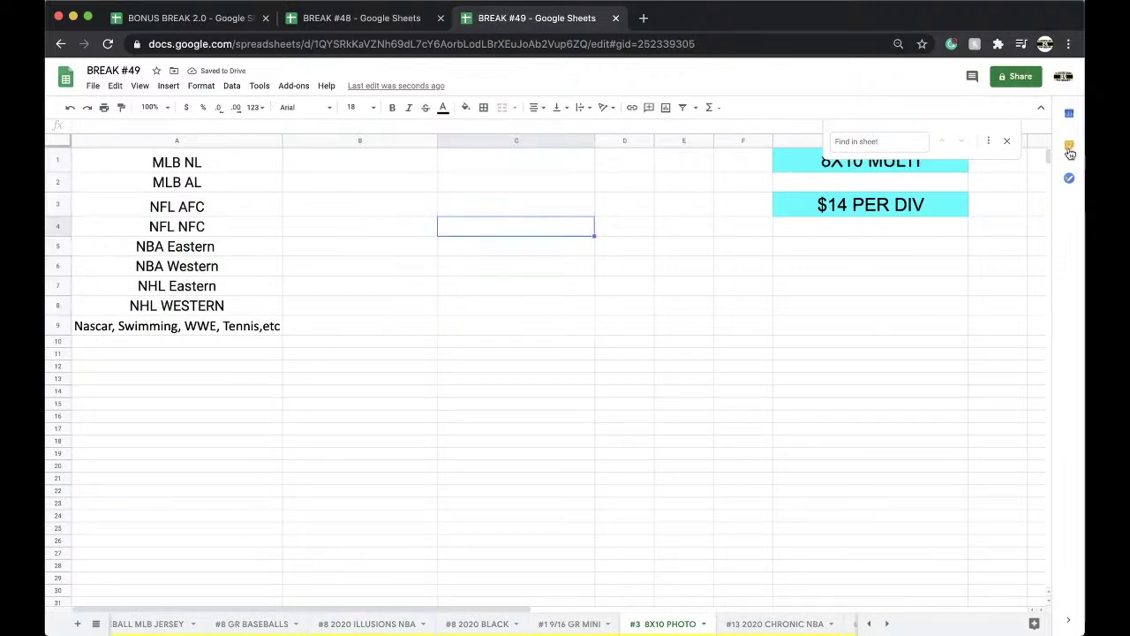
{"action": "left_click", "coordinate": [1007, 141]}
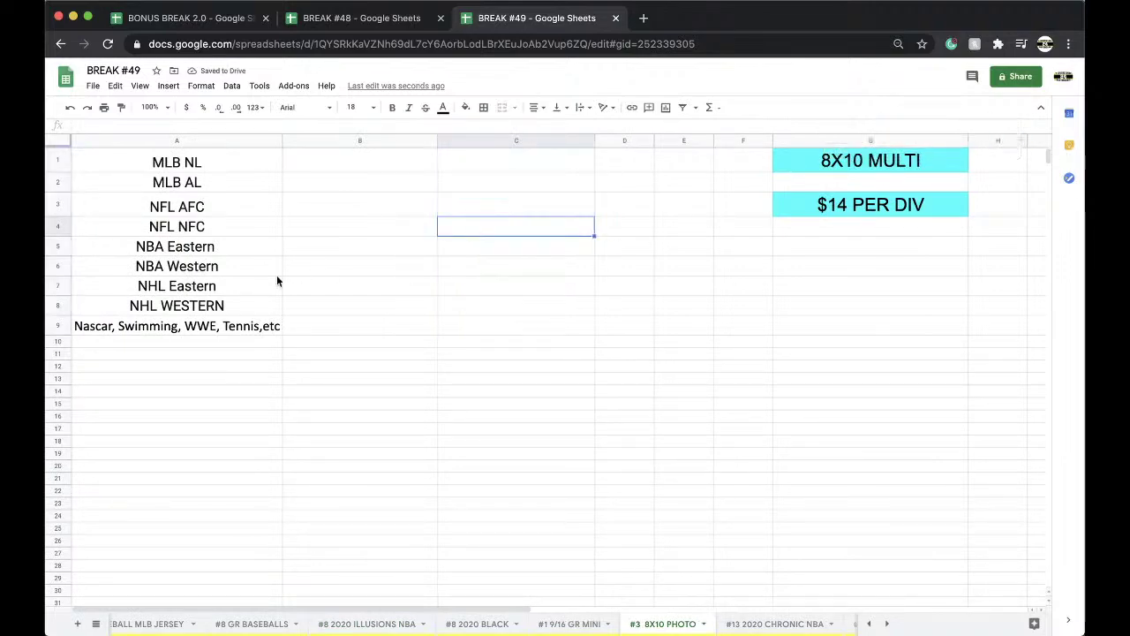
{"action": "left_click", "coordinate": [198, 165]}
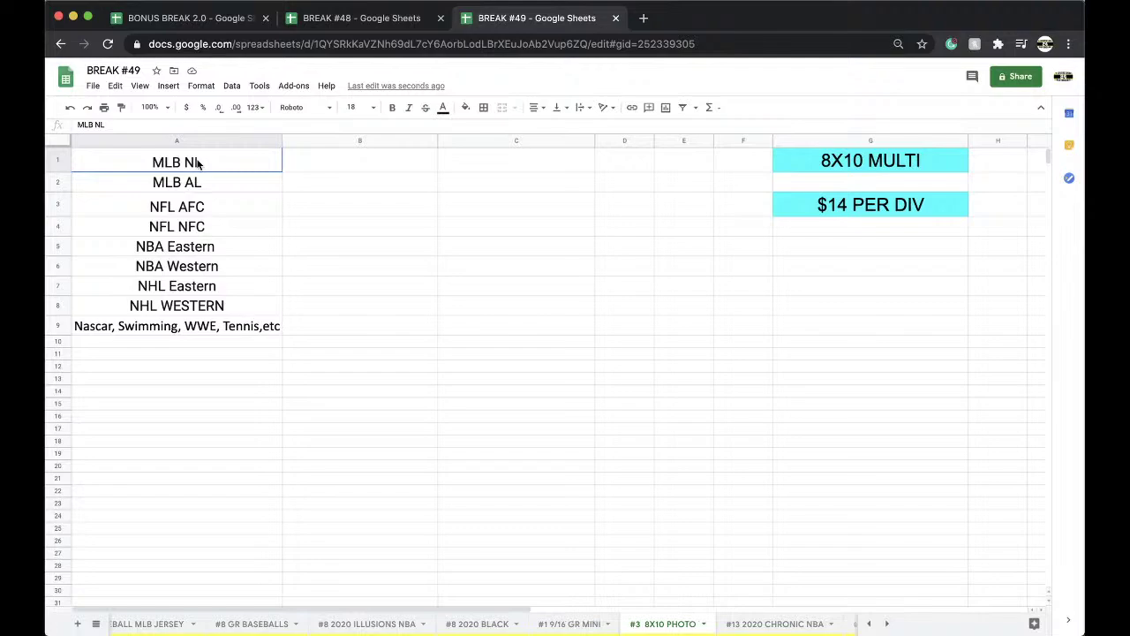
{"action": "left_click_drag", "start_coordinate": [199, 163], "coordinate": [216, 329]}
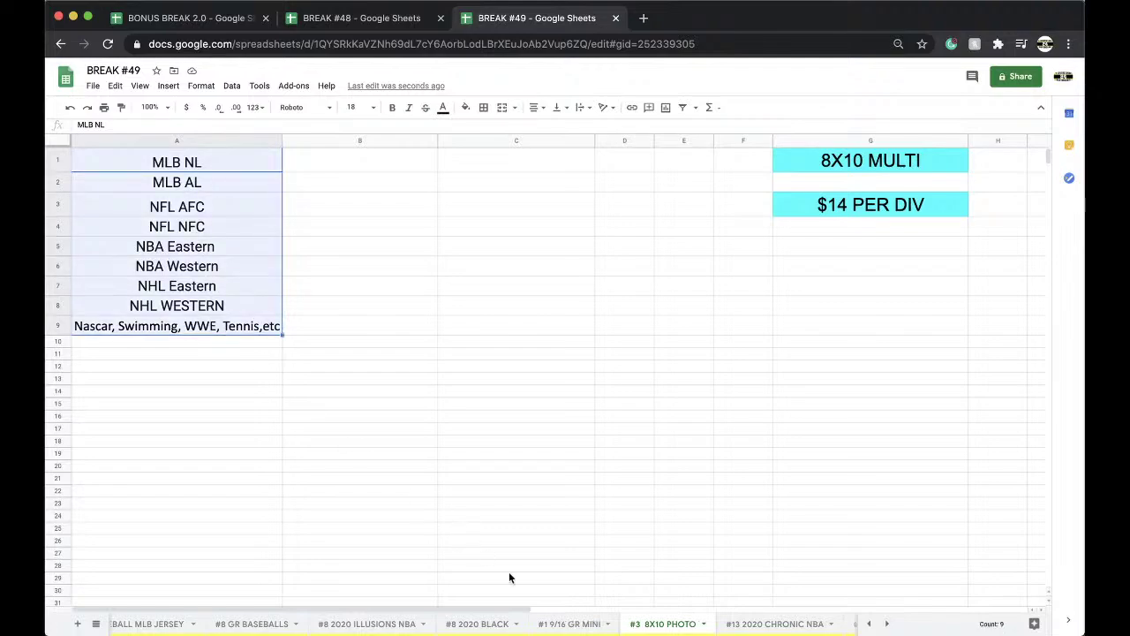
{"action": "left_click", "coordinate": [569, 624]}
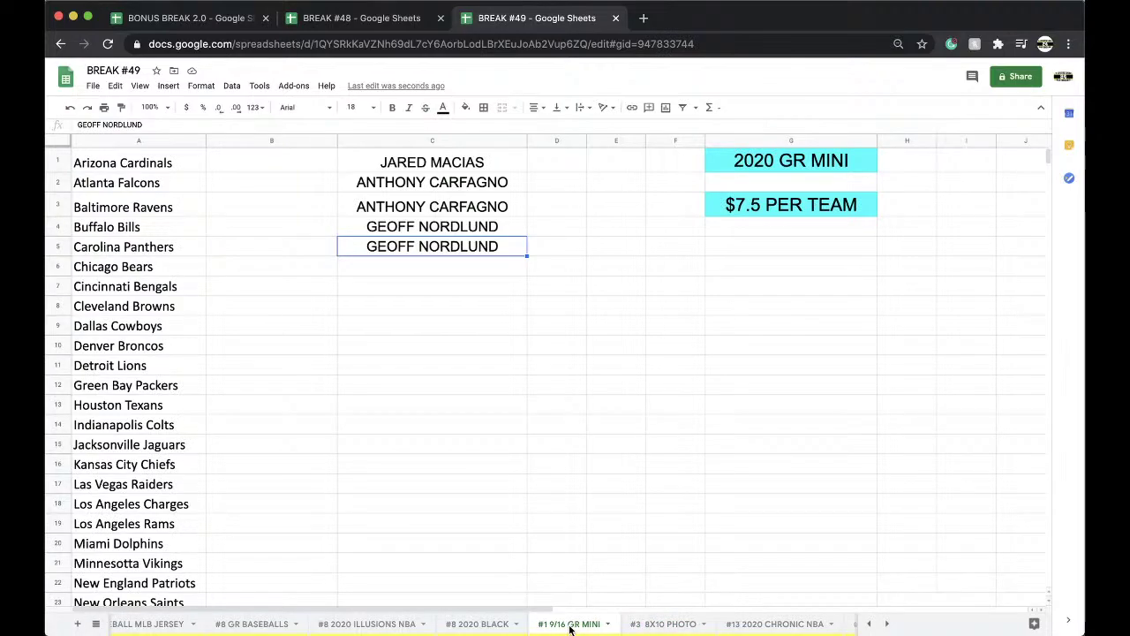
{"action": "left_click", "coordinate": [654, 624]}
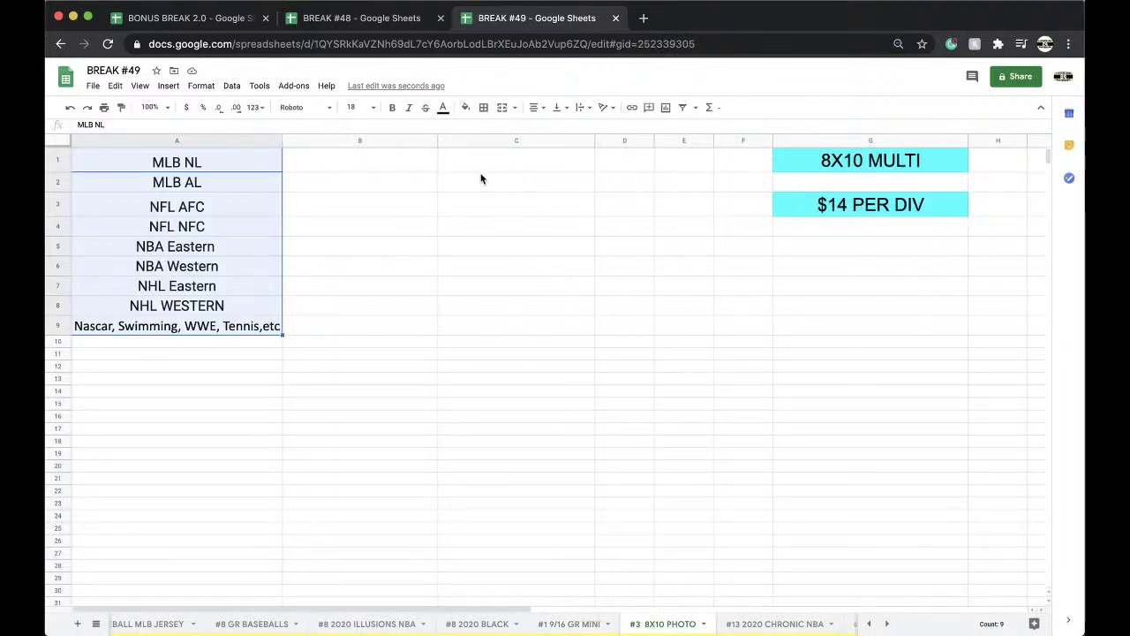
{"action": "left_click", "coordinate": [481, 164]}
Step: Move the #3 8X10 PHOTO sheet tab further left in the tab order
{"action": "scroll", "coordinate": [545, 628], "scroll_direction": "left", "scroll_amount": 3}
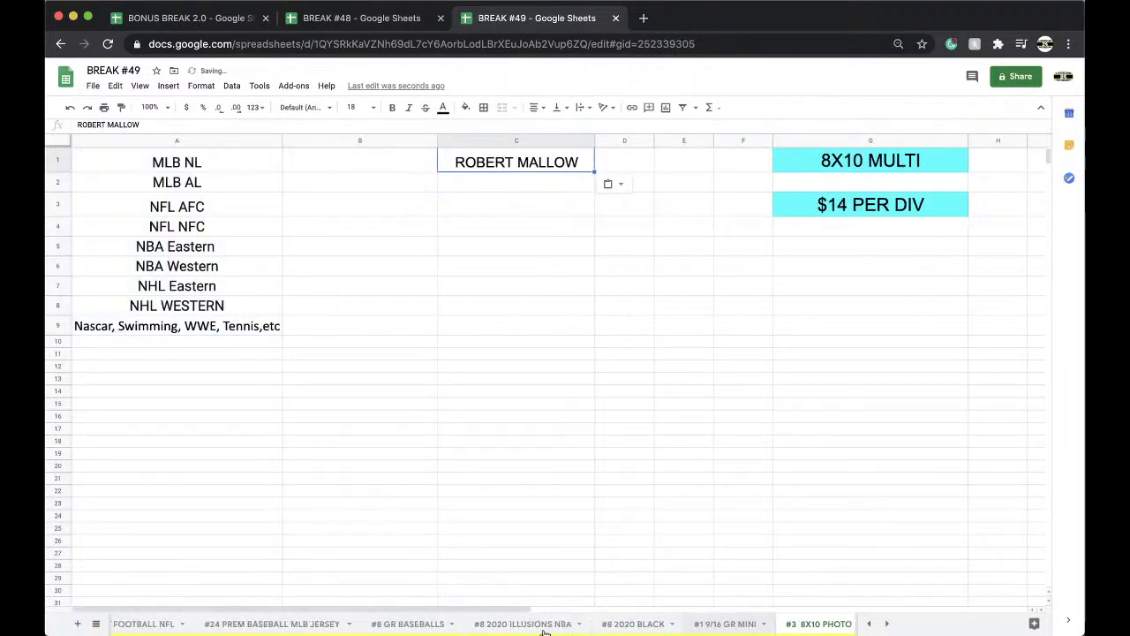
{"action": "scroll", "coordinate": [545, 629], "scroll_direction": "left", "scroll_amount": 2}
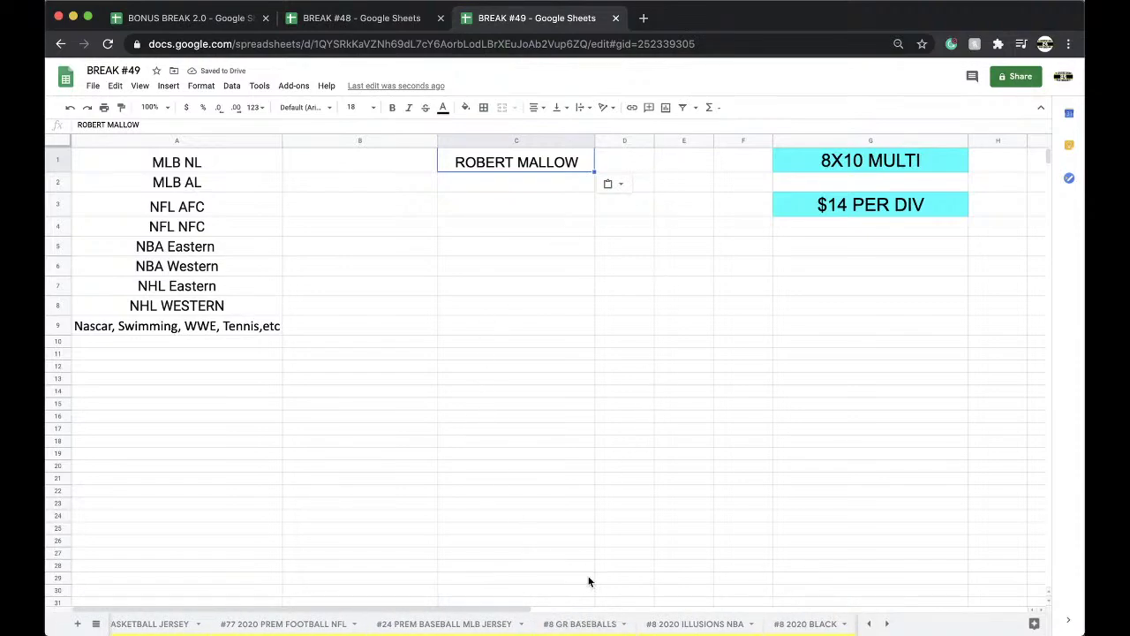
{"action": "scroll", "coordinate": [672, 627], "scroll_direction": "right", "scroll_amount": 3}
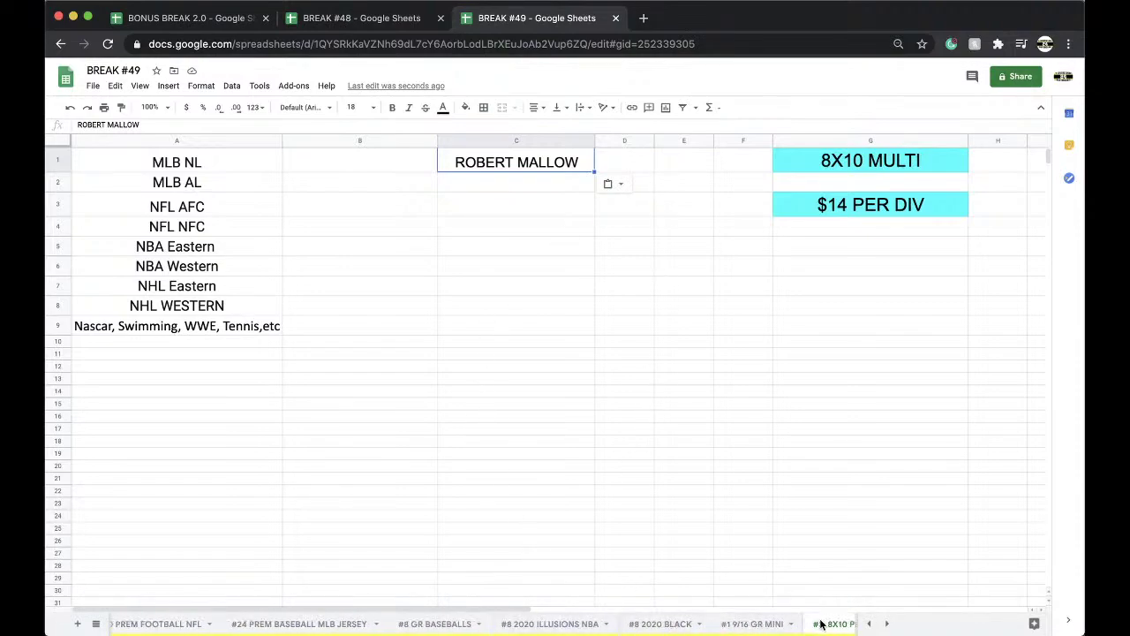
{"action": "left_click_drag", "start_coordinate": [832, 623], "coordinate": [264, 627]}
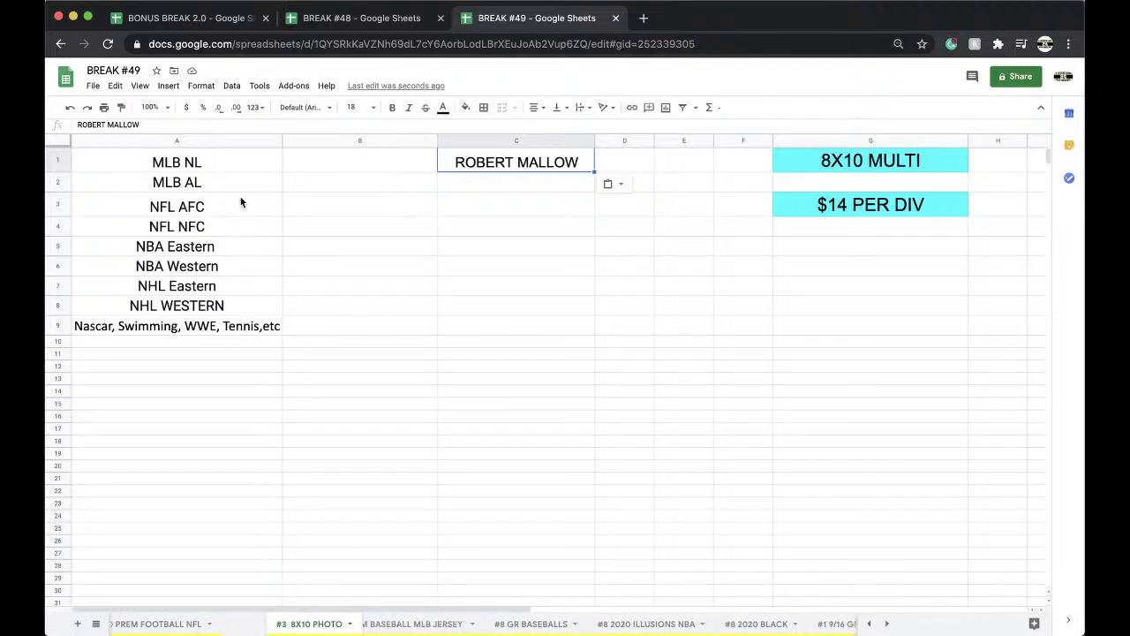
{"action": "left_click_drag", "start_coordinate": [212, 164], "coordinate": [219, 337]}
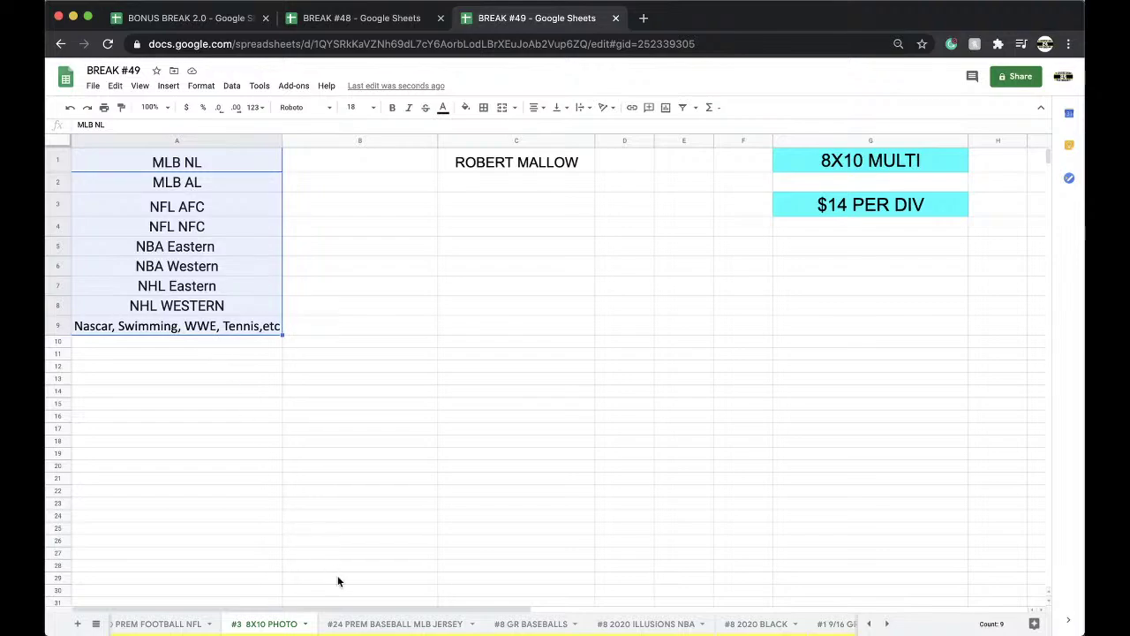
{"action": "scroll", "coordinate": [398, 629], "scroll_direction": "left", "scroll_amount": 3}
{"action": "left_click_drag", "start_coordinate": [525, 625], "coordinate": [276, 632]}
Step: Cycle through the sheet tabs until the #385 10X10 buyer list is active
{"action": "left_click", "coordinate": [540, 624]}
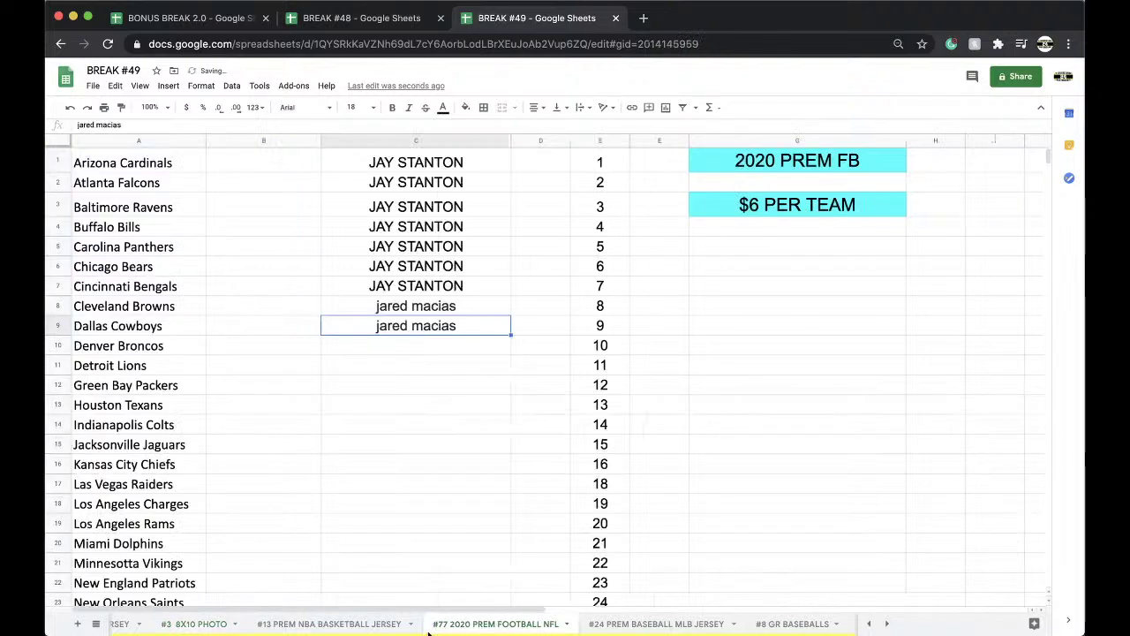
{"action": "left_click", "coordinate": [393, 625]}
{"action": "scroll", "coordinate": [393, 625], "scroll_direction": "left", "scroll_amount": 2}
{"action": "left_click", "coordinate": [393, 625]}
{"action": "left_click", "coordinate": [429, 623]}
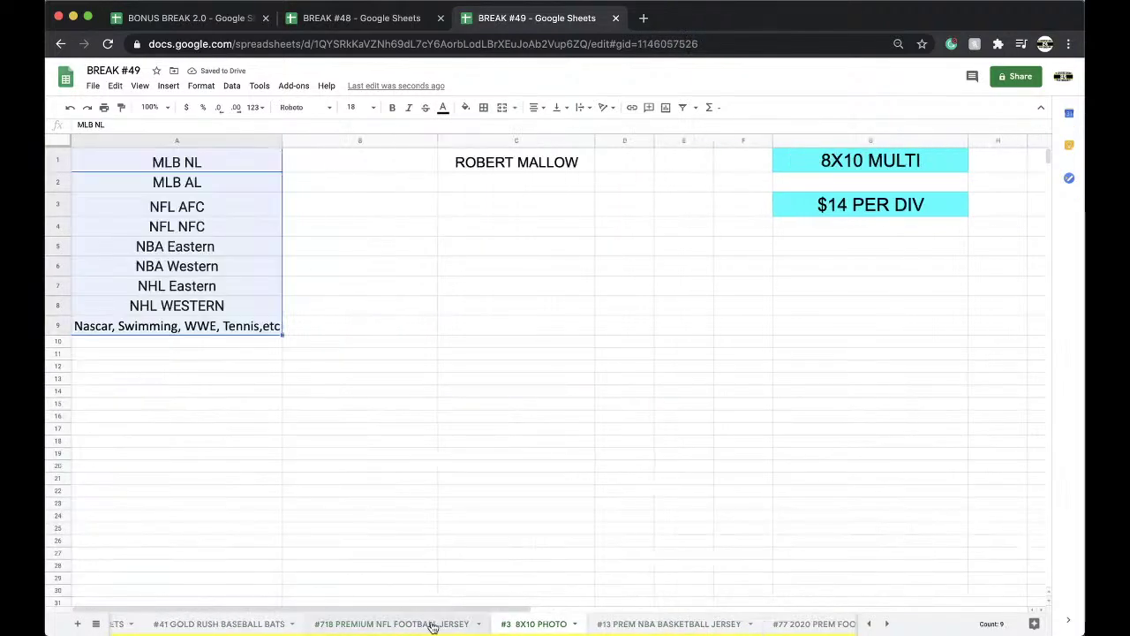
{"action": "left_click", "coordinate": [431, 625]}
{"action": "left_click", "coordinate": [432, 626]}
{"action": "scroll", "coordinate": [431, 625], "scroll_direction": "left", "scroll_amount": 2}
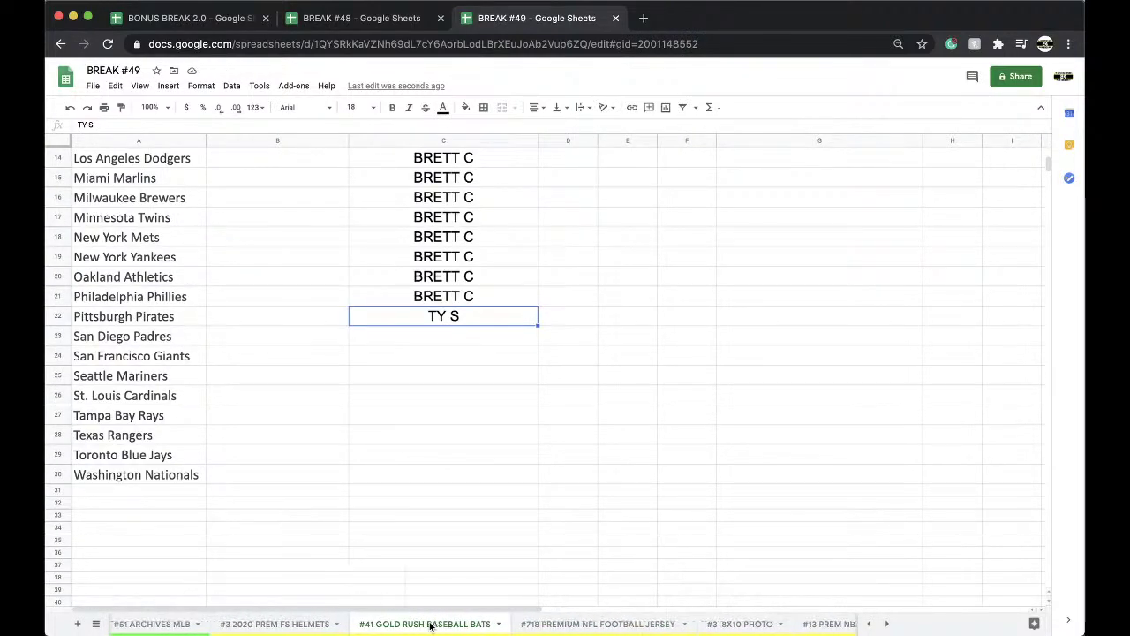
{"action": "left_click", "coordinate": [390, 625]}
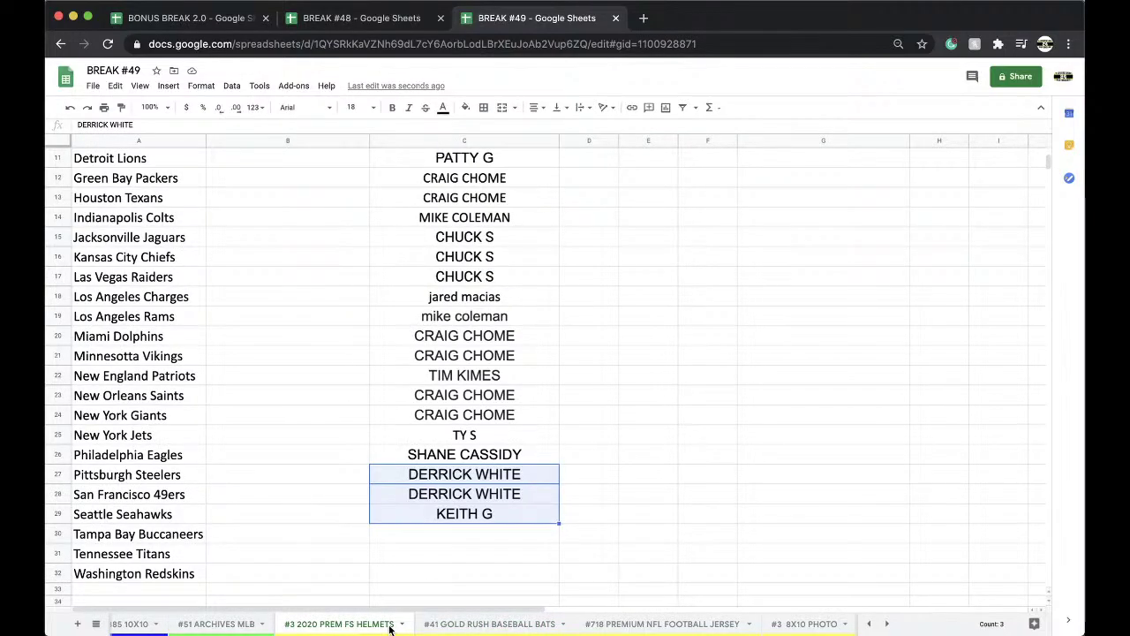
{"action": "scroll", "coordinate": [390, 625], "scroll_direction": "left", "scroll_amount": 2}
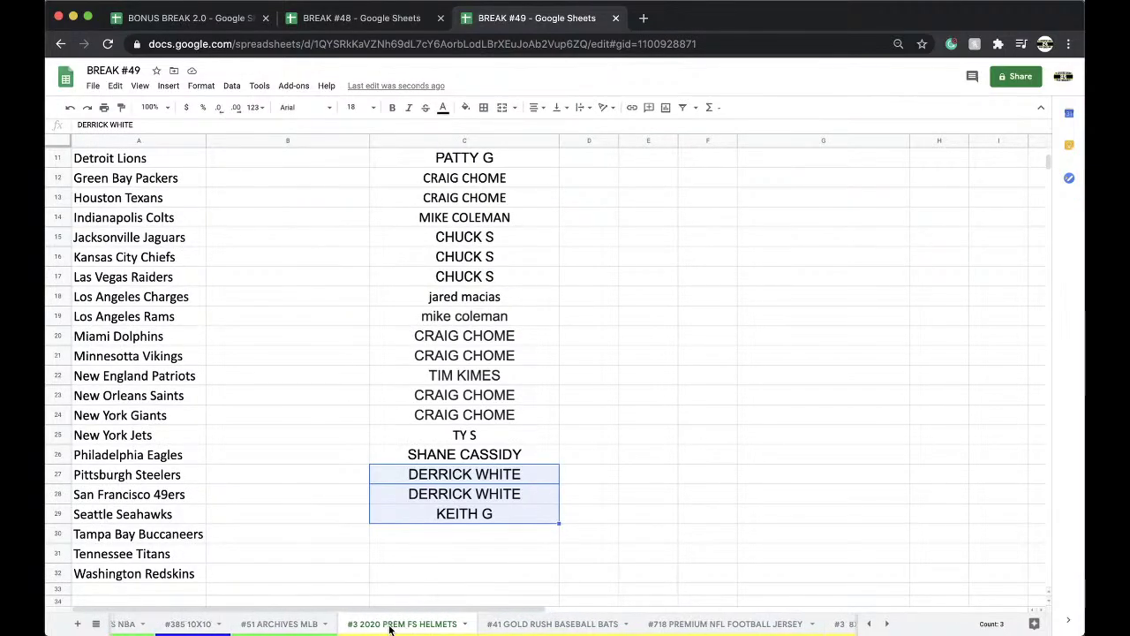
{"action": "left_click", "coordinate": [303, 626]}
{"action": "left_click", "coordinate": [208, 626]}
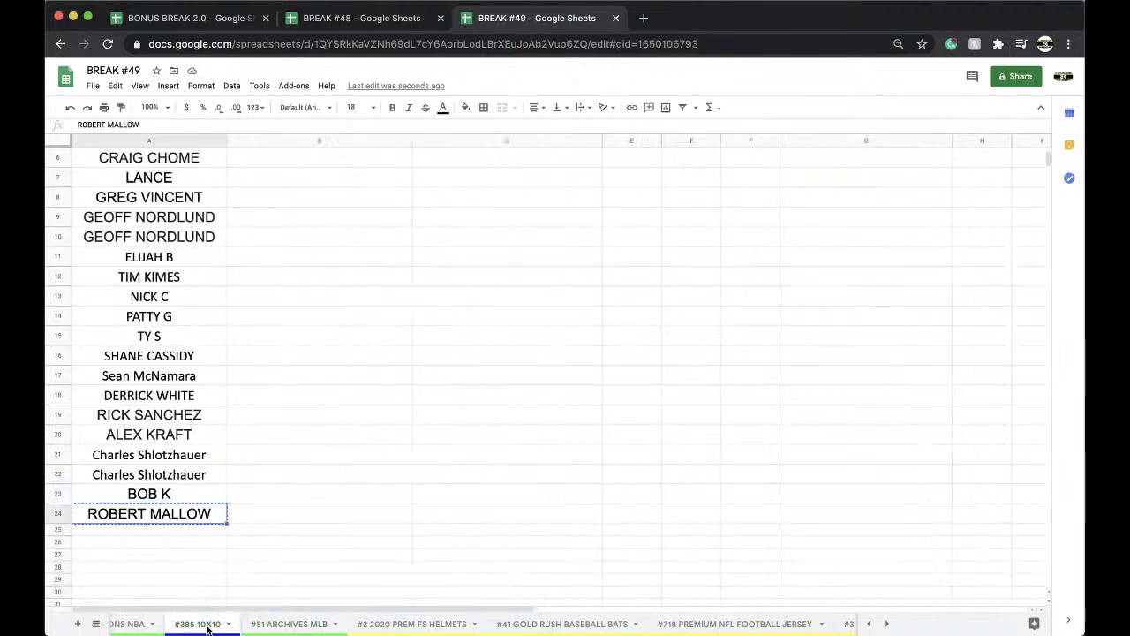
Step: Open random.org in a new browser tab
{"action": "left_click", "coordinate": [643, 19]}
{"action": "type", "text": "R"}
{"action": "key", "text": "Return"}
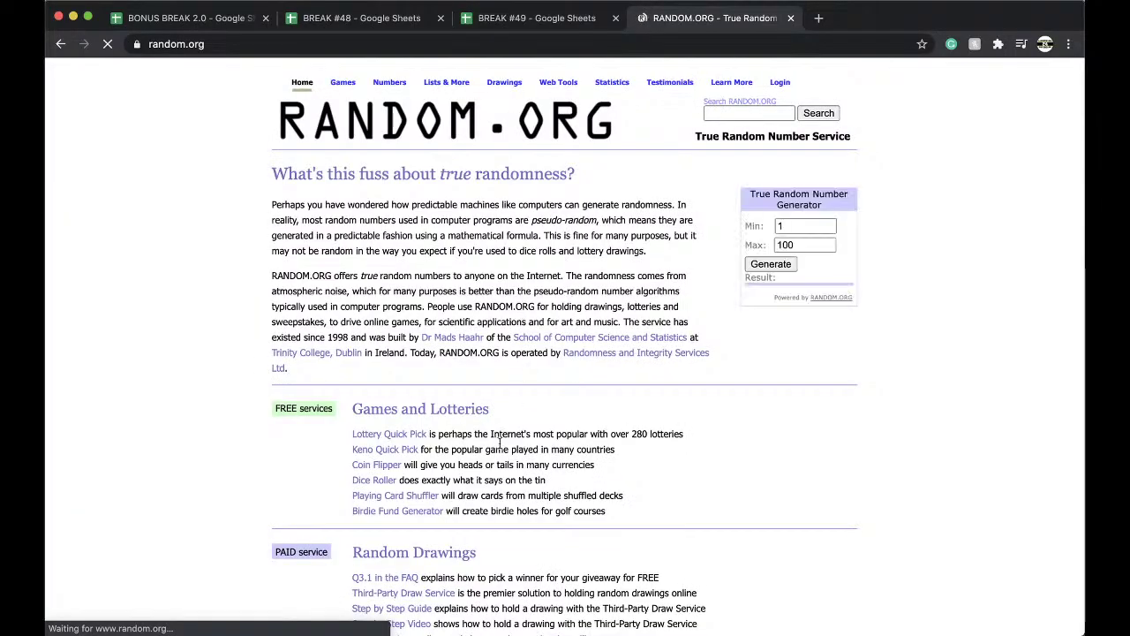
Step: Open RANDOM.ORG's Dice Roller in a background tab and the List Randomizer page, then return to BREAK #49
{"action": "scroll", "coordinate": [516, 319], "scroll_direction": "down", "scroll_amount": 5}
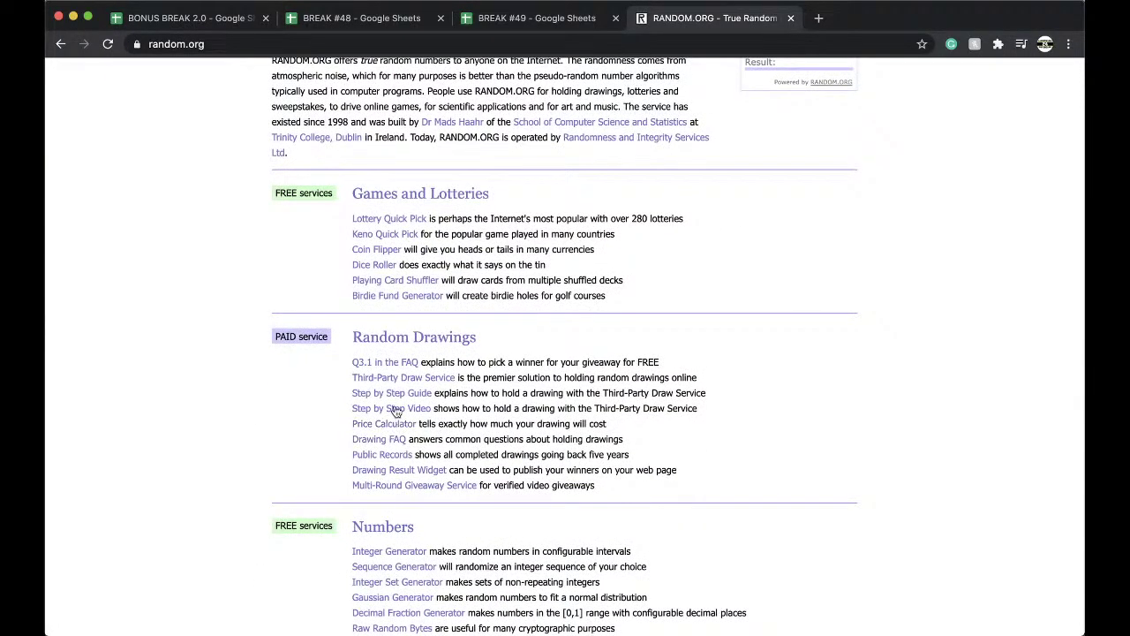
{"action": "left_click", "coordinate": [381, 266], "text": "super"}
{"action": "scroll", "coordinate": [389, 380], "scroll_direction": "down", "scroll_amount": 7}
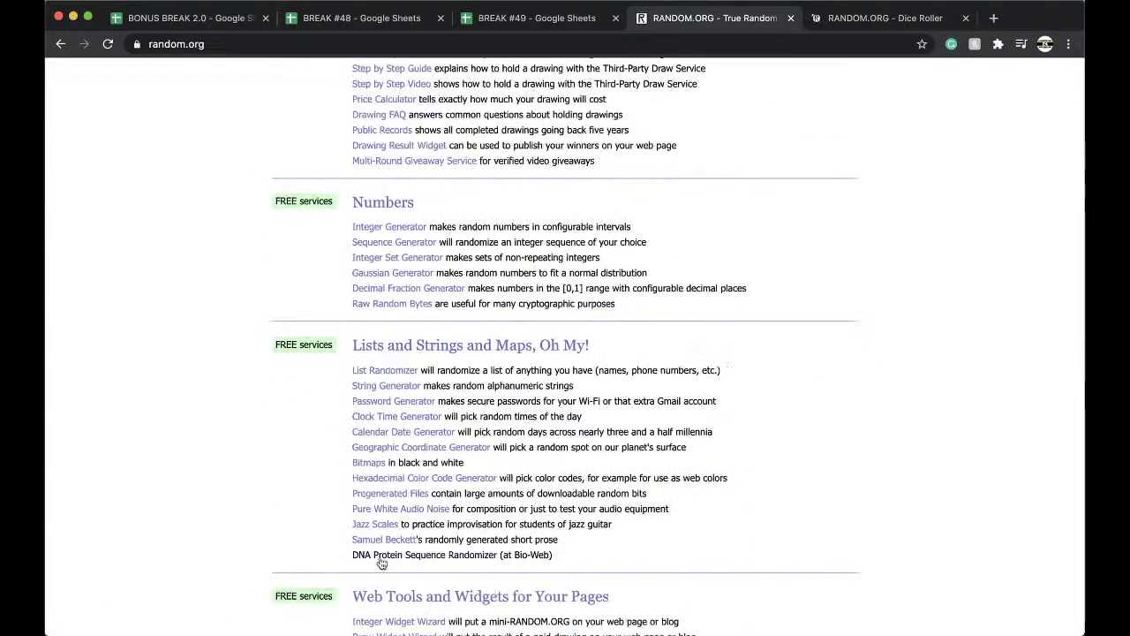
{"action": "left_click", "coordinate": [386, 375]}
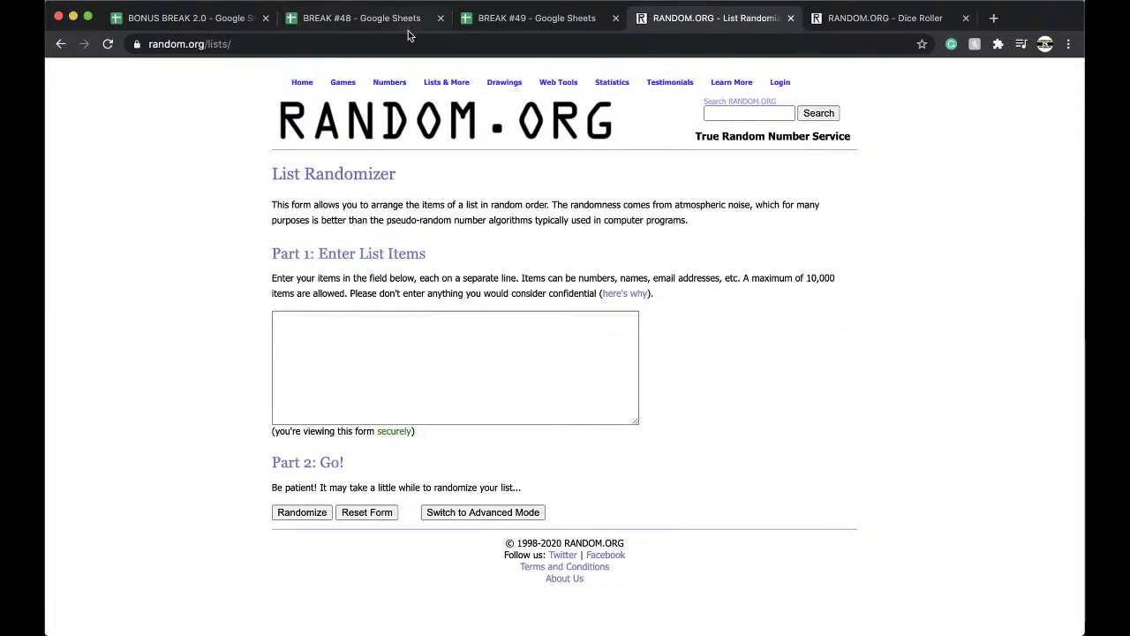
{"action": "left_click", "coordinate": [508, 20]}
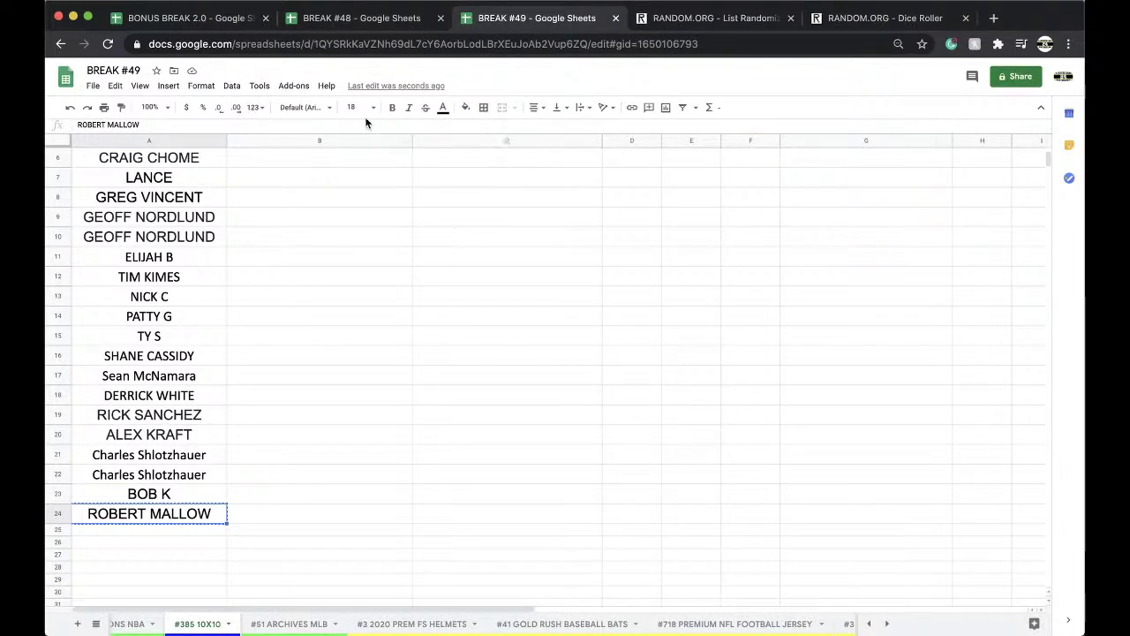
Step: On BREAK #48, clear the -$15.00 and -$14.00 credits in B225:C225 and remove A225's red fill
{"action": "left_click", "coordinate": [340, 19]}
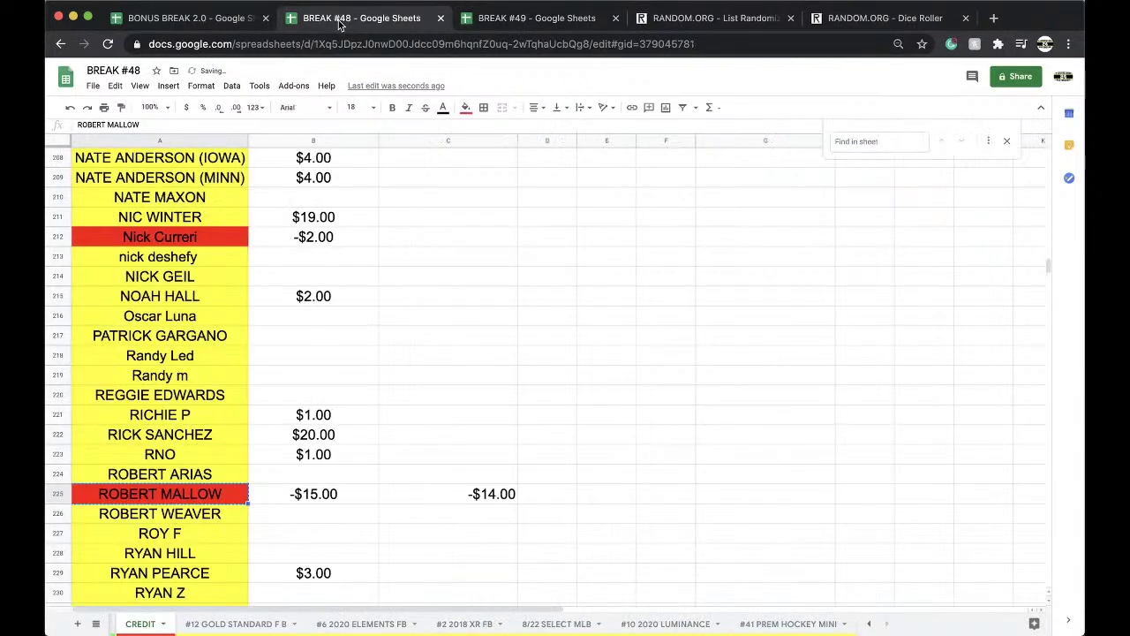
{"action": "left_click", "coordinate": [469, 495]}
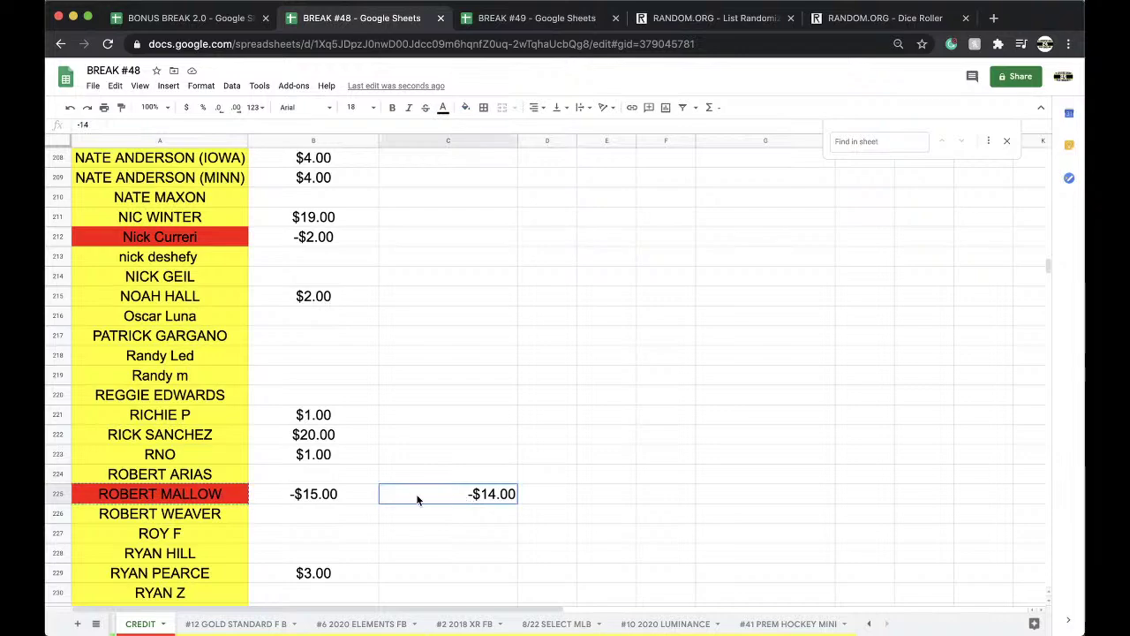
{"action": "left_click", "coordinate": [376, 496]}
{"action": "left_click_drag", "start_coordinate": [420, 494], "coordinate": [353, 500]}
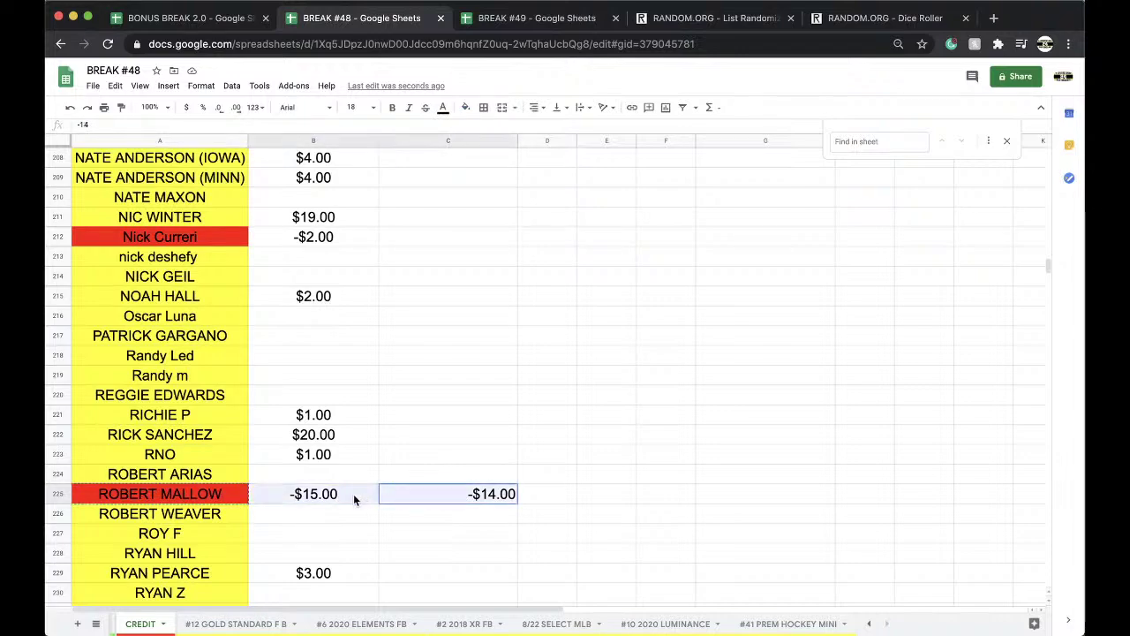
{"action": "key", "text": "Delete"}
{"action": "left_click", "coordinate": [187, 499]}
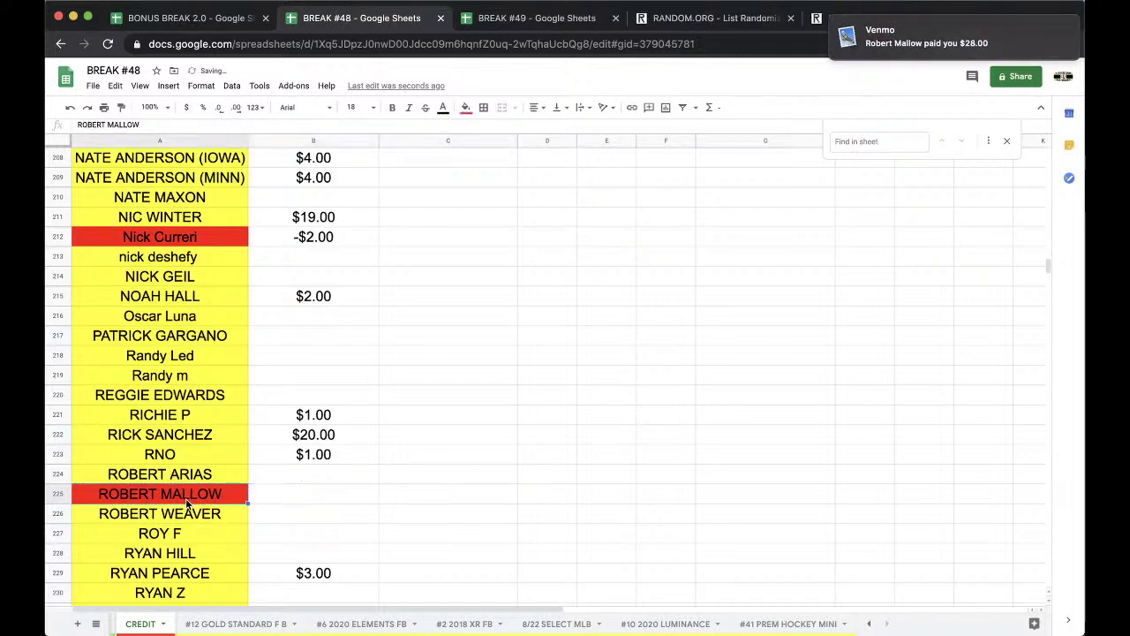
{"action": "left_click", "coordinate": [465, 107]}
{"action": "left_click", "coordinate": [507, 163]}
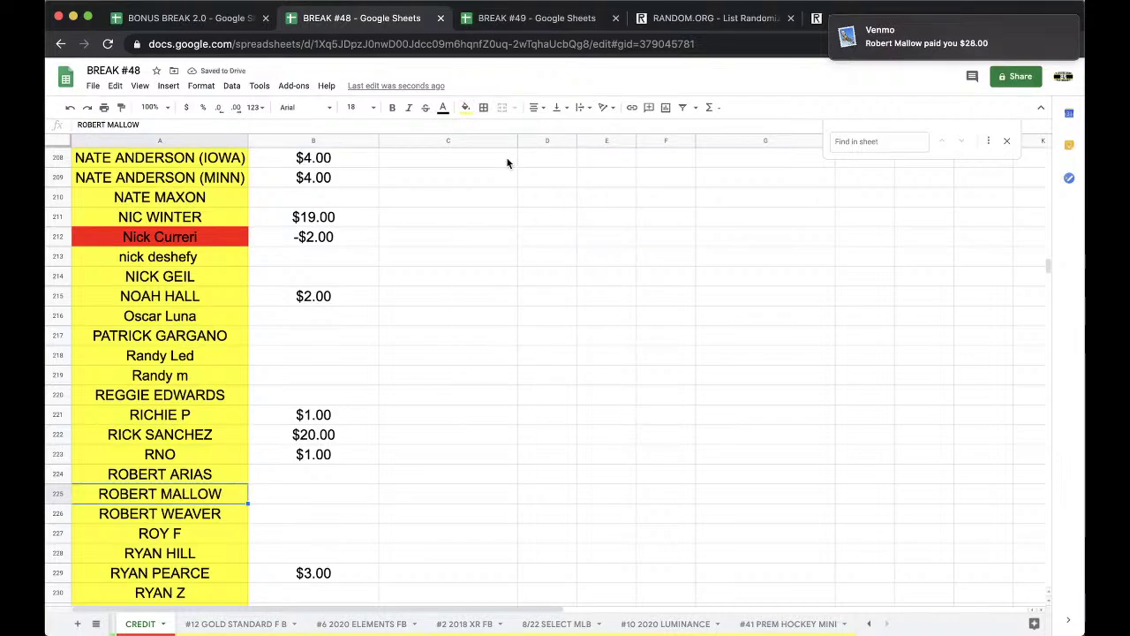
{"action": "left_click", "coordinate": [514, 297]}
Step: Find the next buyer and reduce their B168 credit from $21.00 to $1.00
{"action": "key", "text": "super+f"}
{"action": "type", "text": "KEITH G"}
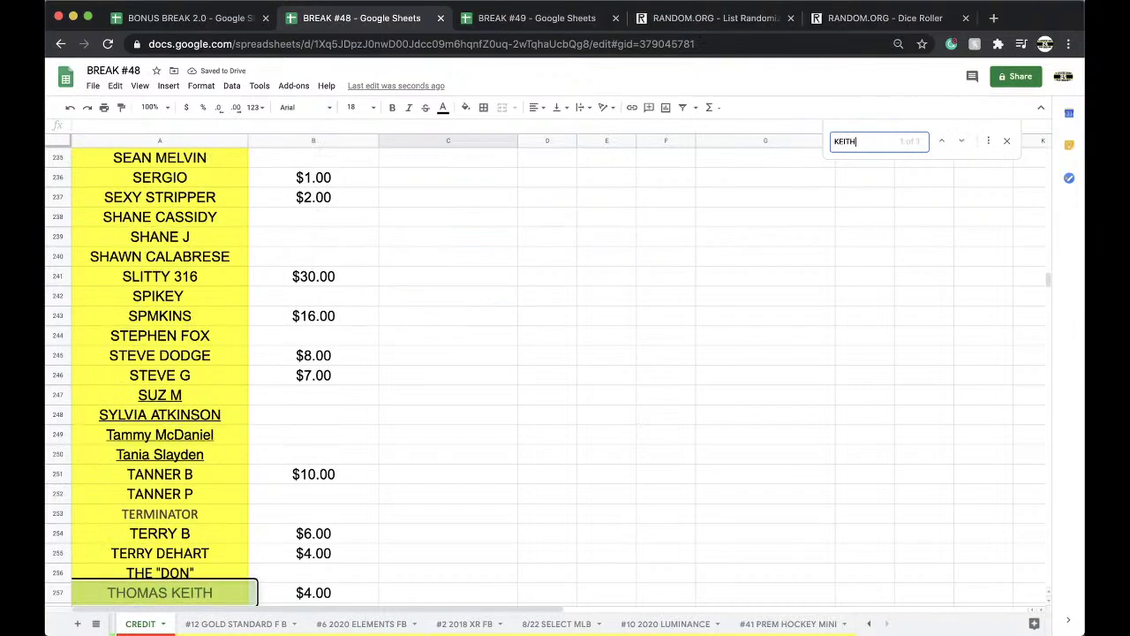
{"action": "left_click", "coordinate": [342, 298]}
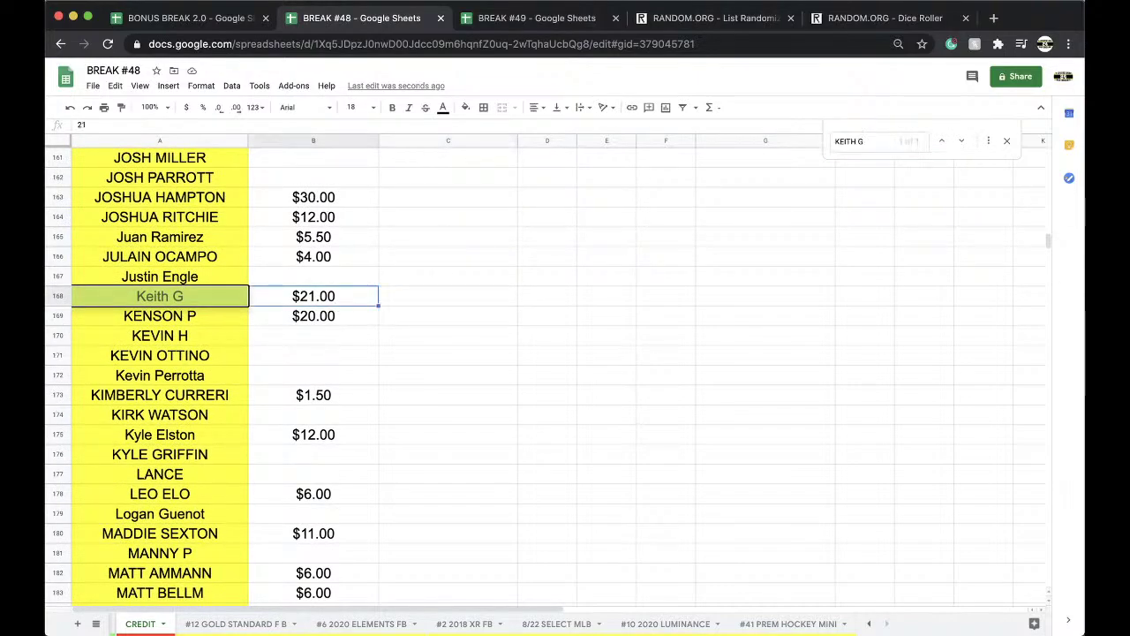
{"action": "type", "text": "$1"}
{"action": "left_click", "coordinate": [210, 303]}
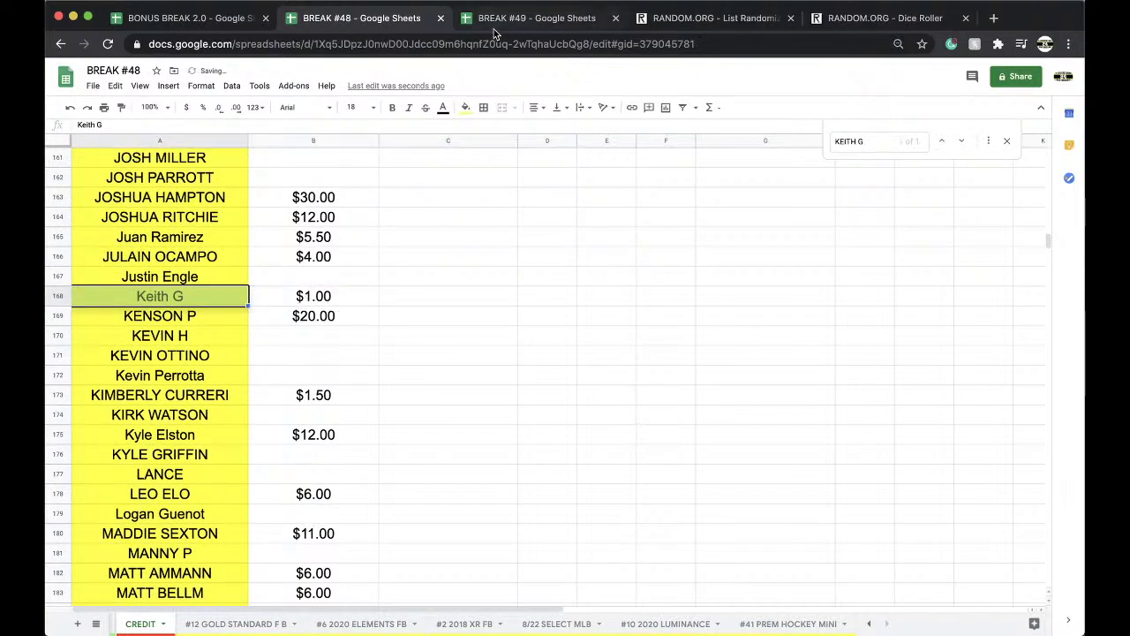
Step: Paste that buyer's name as plain text below the BREAK #49 list, then return to BREAK #48
{"action": "left_click", "coordinate": [499, 20]}
{"action": "type", "text": "Keith G"}
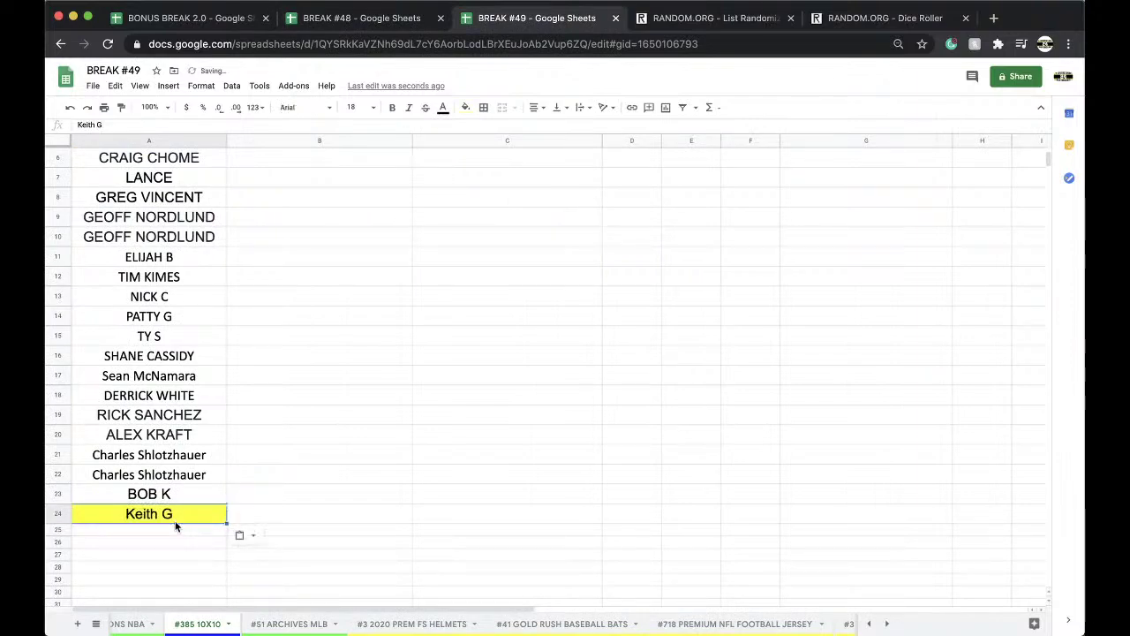
{"action": "key", "text": "super+z"}
{"action": "key", "text": "Down"}
{"action": "type", "text": "Keith G"}
{"action": "left_click", "coordinate": [242, 556]}
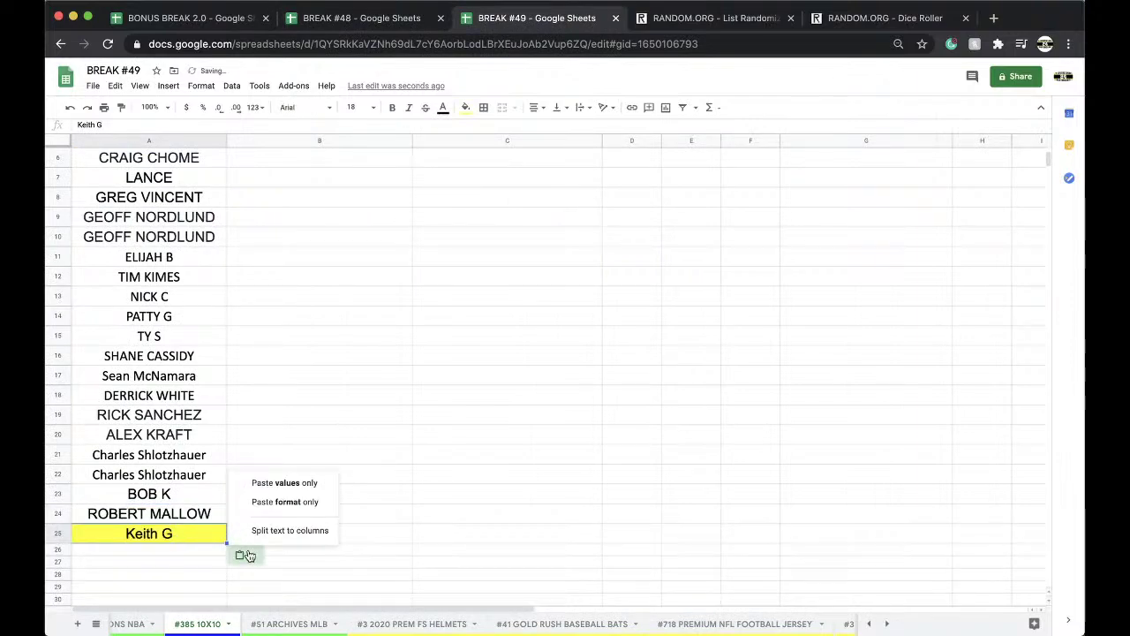
{"action": "left_click", "coordinate": [246, 485]}
{"action": "key", "text": "Down"}
{"action": "type", "text": "Keith G"}
{"action": "left_click", "coordinate": [362, 18]}
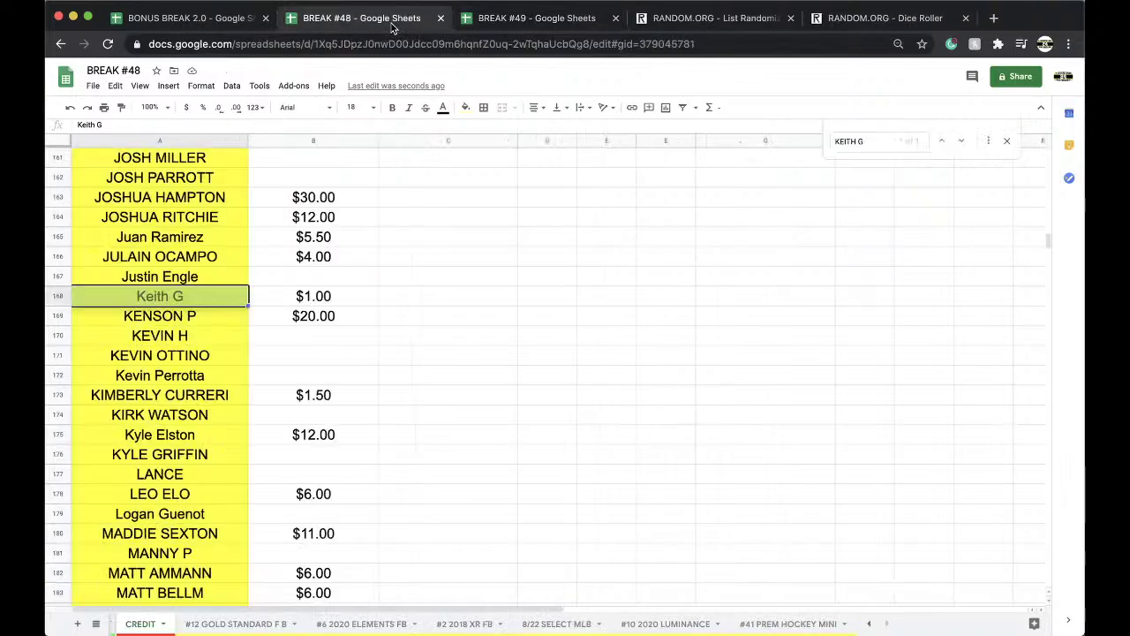
{"action": "scroll", "coordinate": [395, 292], "scroll_direction": "up", "scroll_amount": 15}
Step: Total row 53 with SUM(B53:E53), then clear C53:F53 and set the B53 credit to $250
{"action": "scroll", "coordinate": [394, 283], "scroll_direction": "up", "scroll_amount": 20}
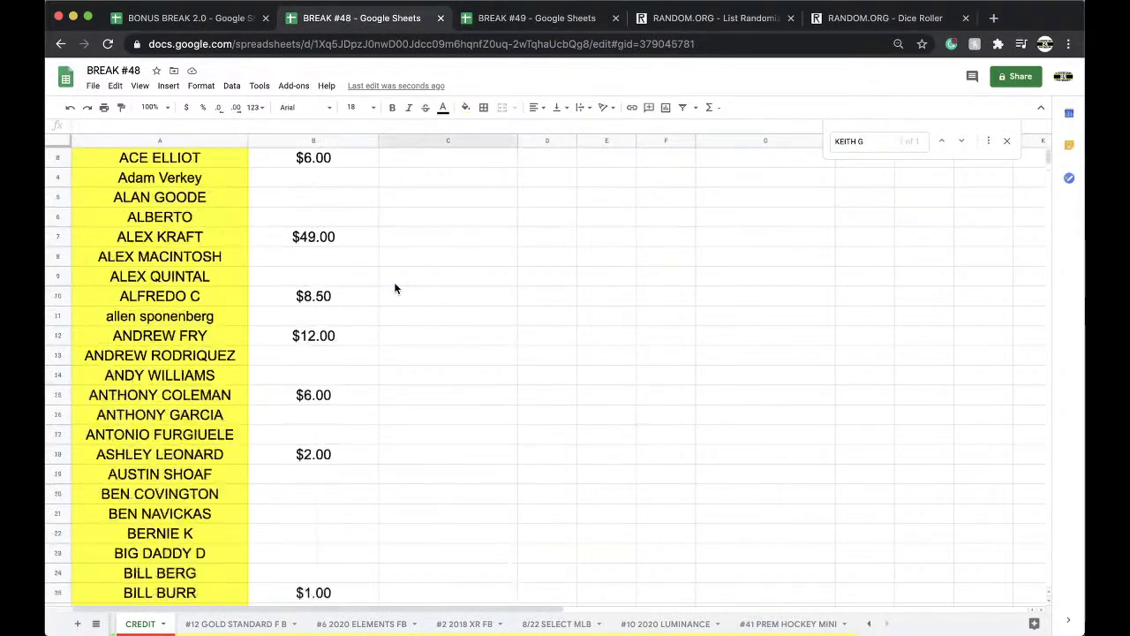
{"action": "scroll", "coordinate": [495, 313], "scroll_direction": "down", "scroll_amount": 8}
{"action": "scroll", "coordinate": [586, 342], "scroll_direction": "down", "scroll_amount": 5}
{"action": "left_click", "coordinate": [654, 216]}
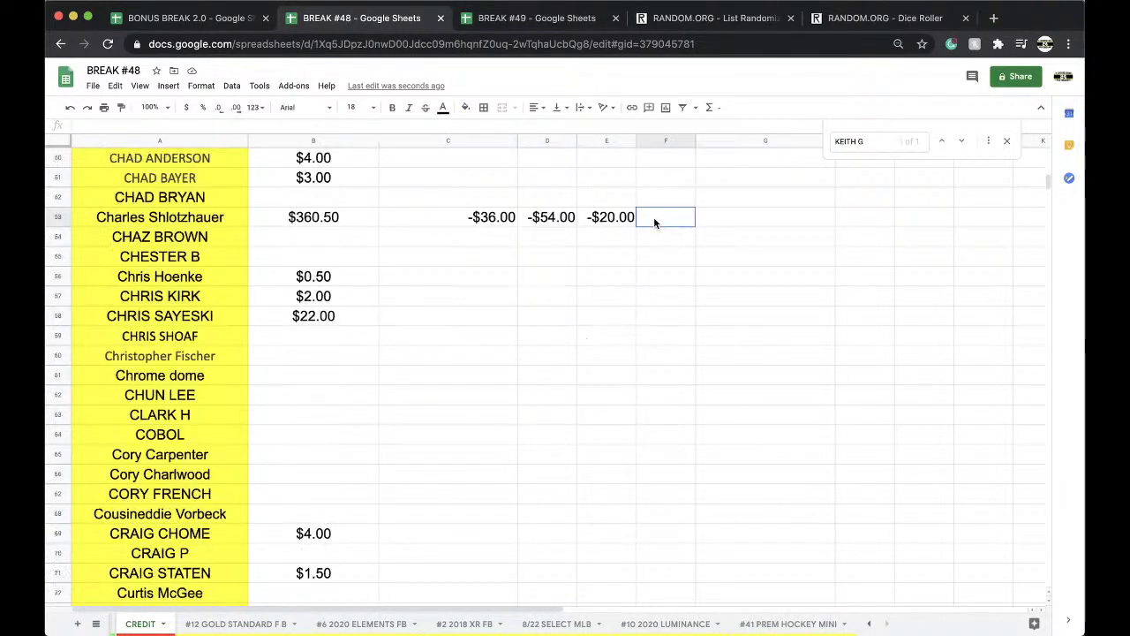
{"action": "type", "text": "=S"}
{"action": "key", "text": "Tab"}
{"action": "key", "text": "Return"}
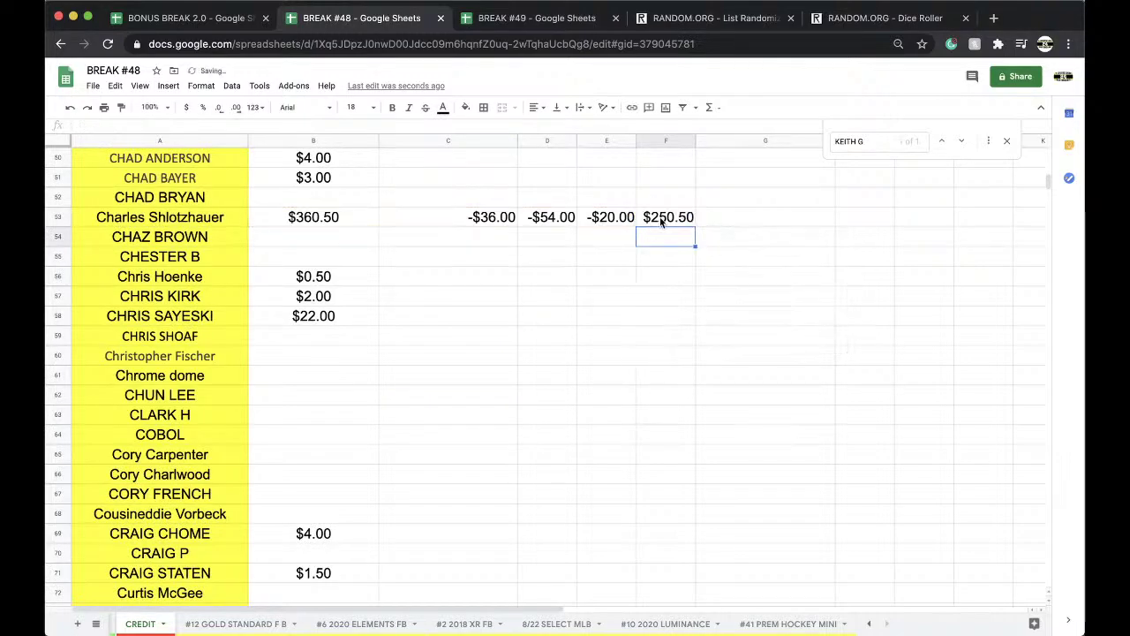
{"action": "left_click_drag", "start_coordinate": [653, 216], "coordinate": [501, 218]}
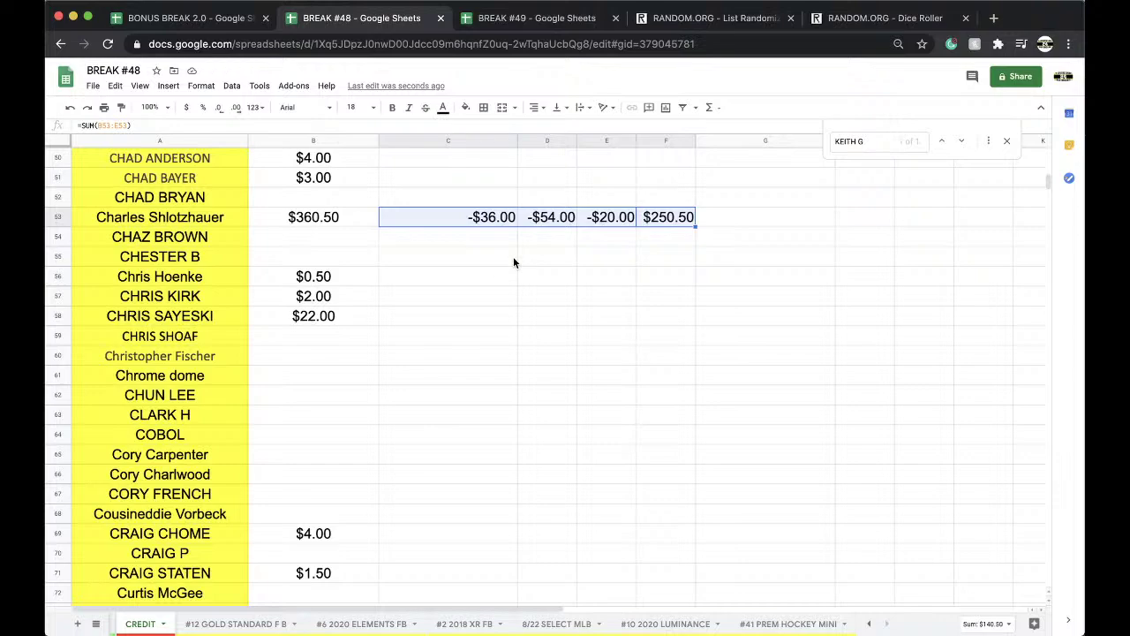
{"action": "key", "text": "Delete"}
{"action": "left_click", "coordinate": [366, 225]}
{"action": "type", "text": "$2"}
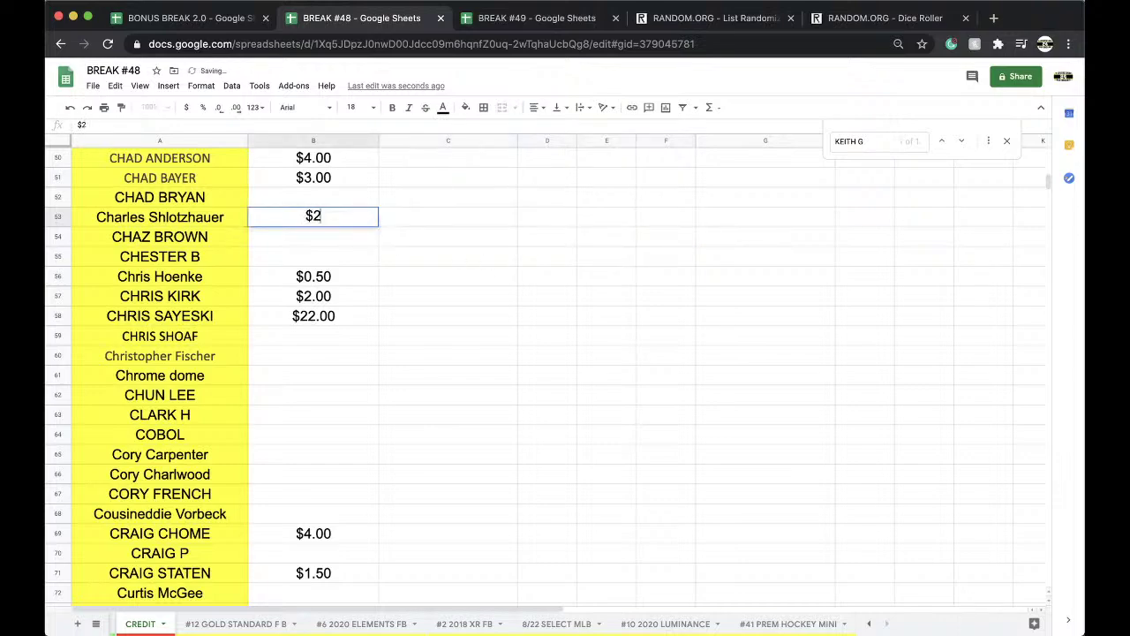
{"action": "type", "text": "50"}
{"action": "key", "text": "Tab"}
Step: Sum B105:C105 to $73.00 in D105, clear C105:D105 and set B105's credit to $73
{"action": "scroll", "coordinate": [423, 237], "scroll_direction": "down", "scroll_amount": 15}
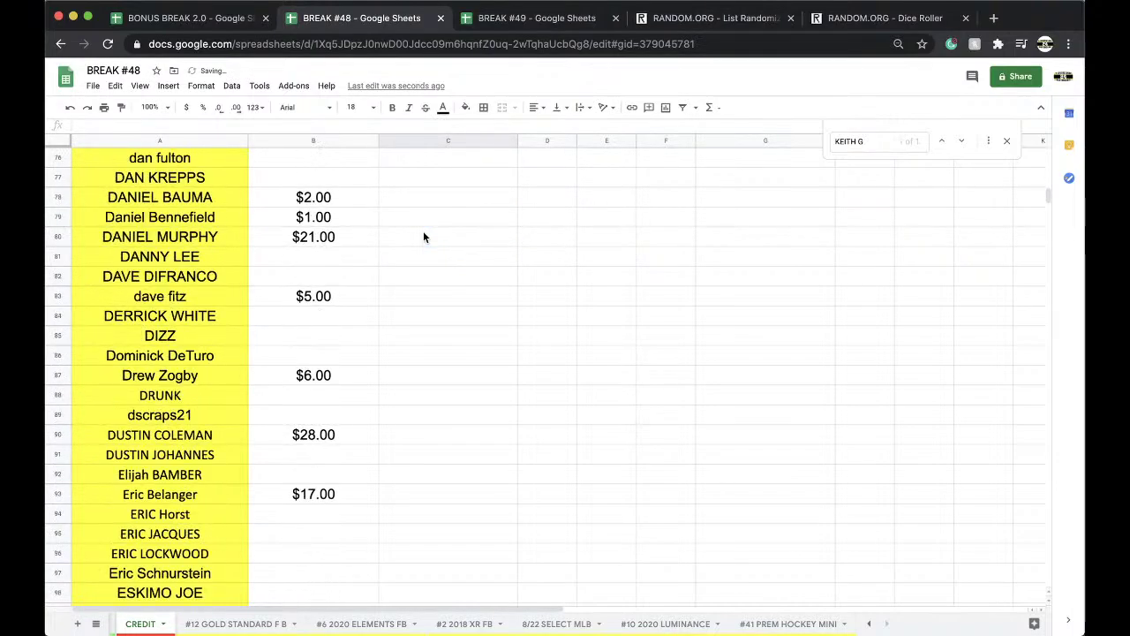
{"action": "left_click", "coordinate": [548, 362]}
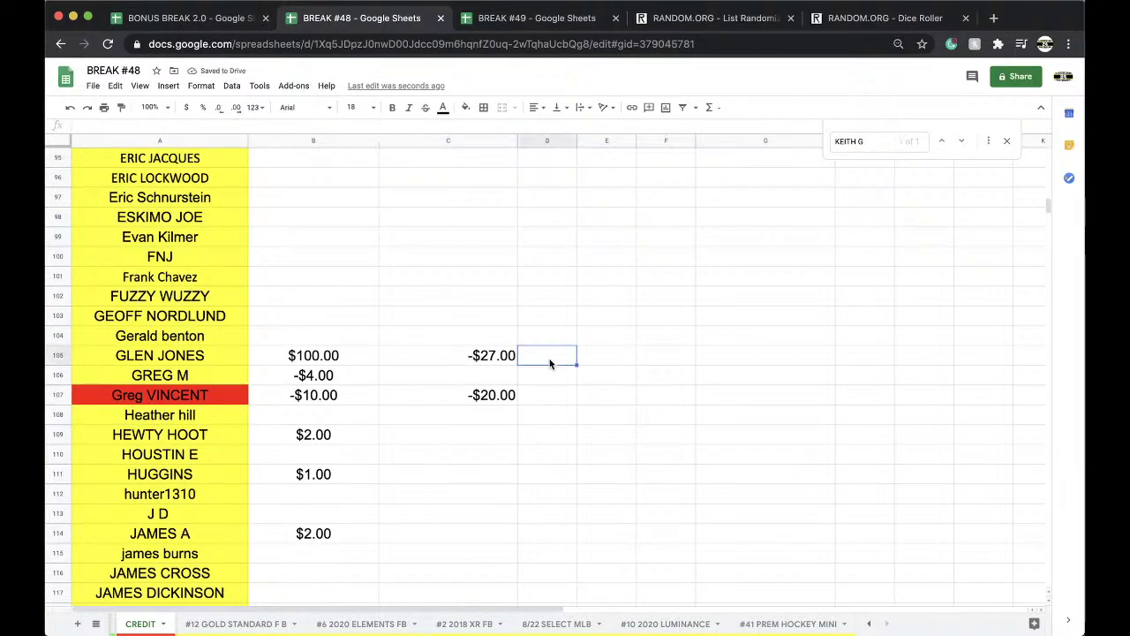
{"action": "type", "text": "=SUM("}
{"action": "left_click_drag", "start_coordinate": [371, 358], "coordinate": [411, 366]}
{"action": "key", "text": "Return"}
{"action": "left_click_drag", "start_coordinate": [529, 358], "coordinate": [511, 357]}
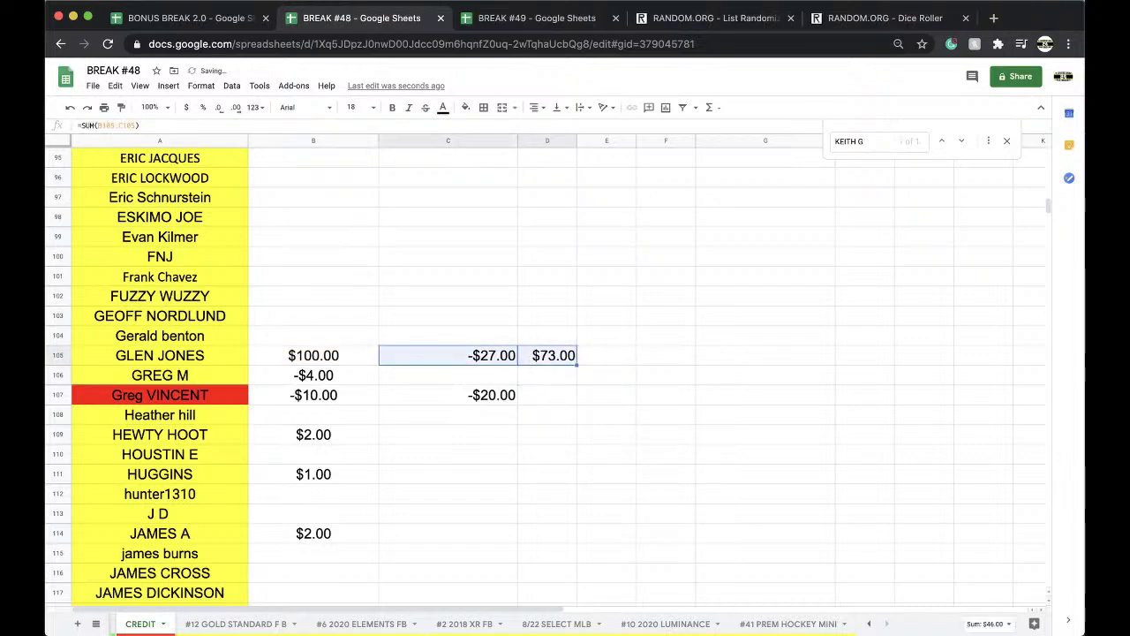
{"action": "key", "text": "Delete"}
{"action": "left_click", "coordinate": [341, 358]}
{"action": "type", "text": "$73"}
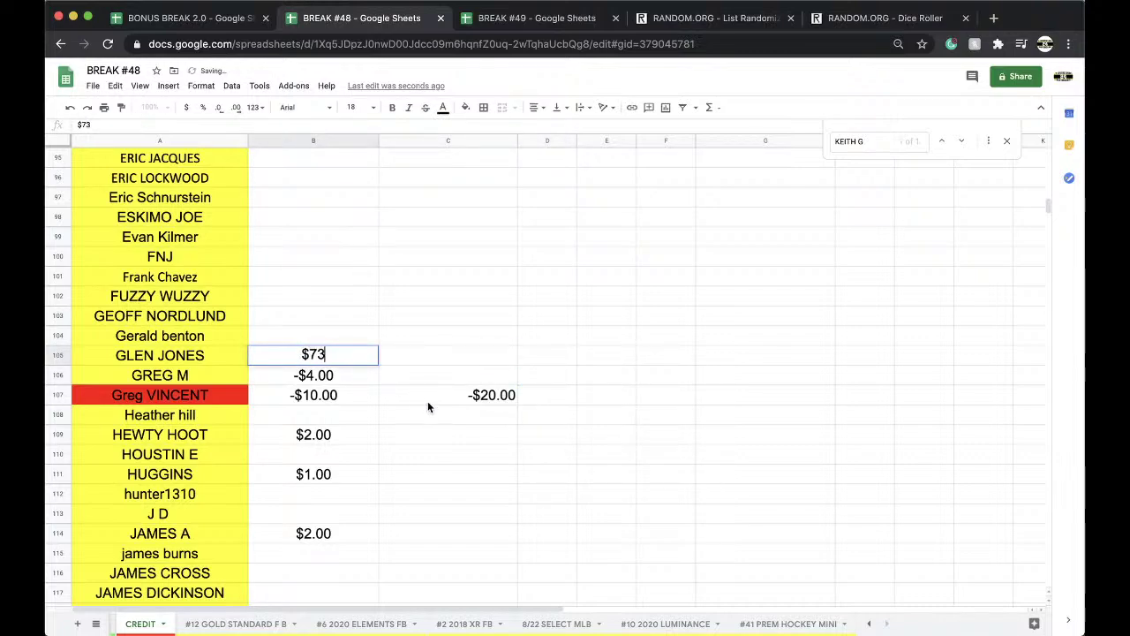
{"action": "left_click", "coordinate": [471, 399]}
{"action": "key", "text": "Delete"}
{"action": "left_click", "coordinate": [315, 398]}
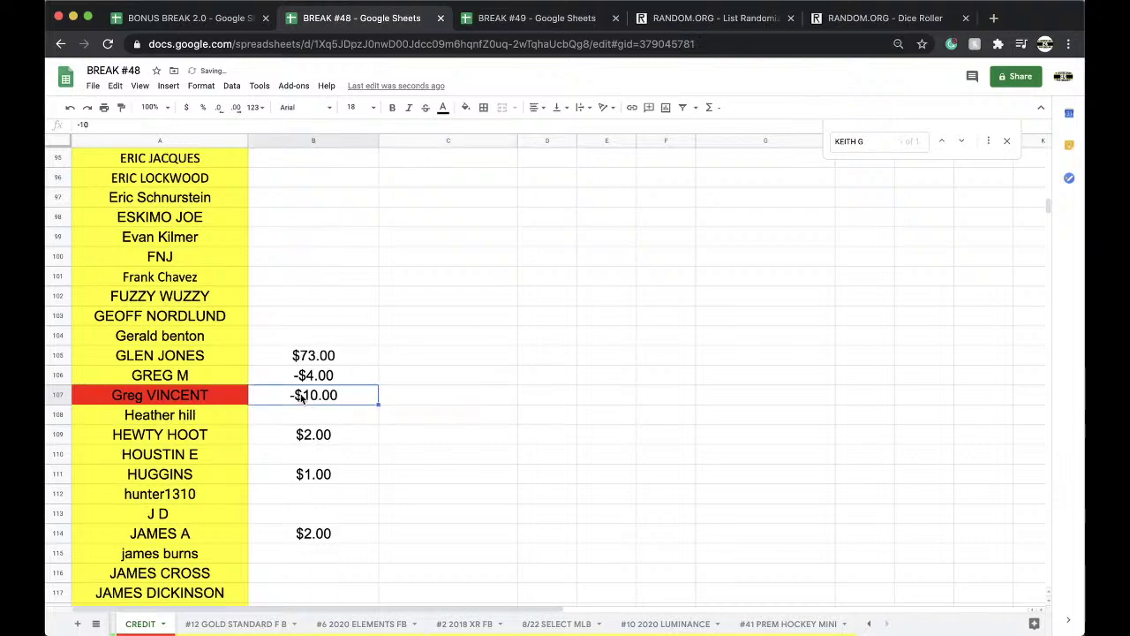
{"action": "type", "text": "-$30"}
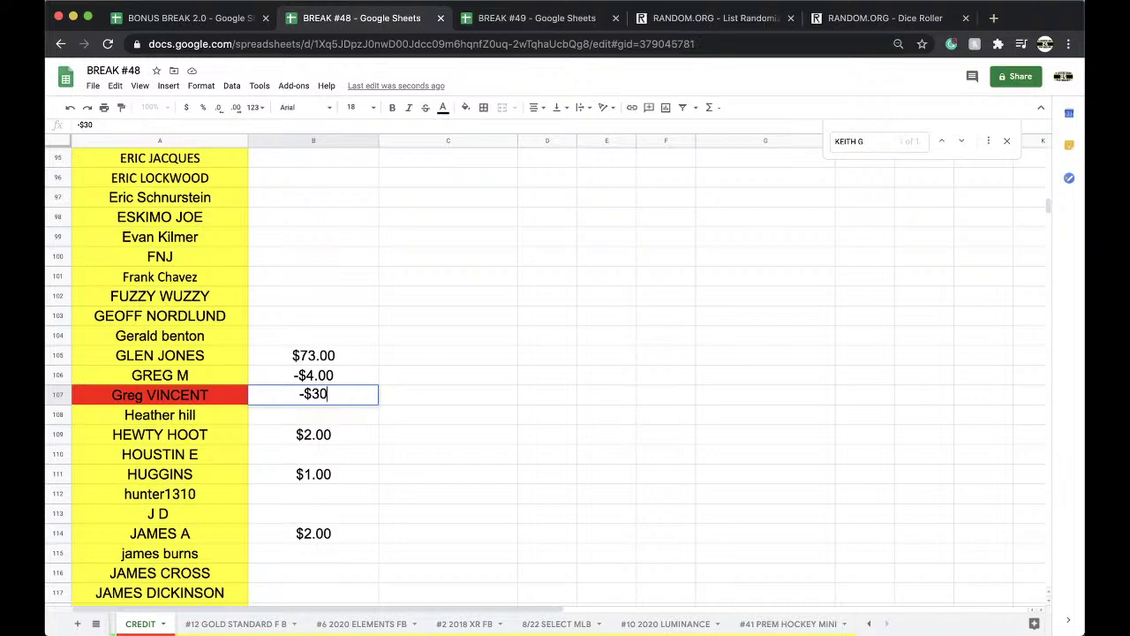
{"action": "left_click", "coordinate": [396, 403]}
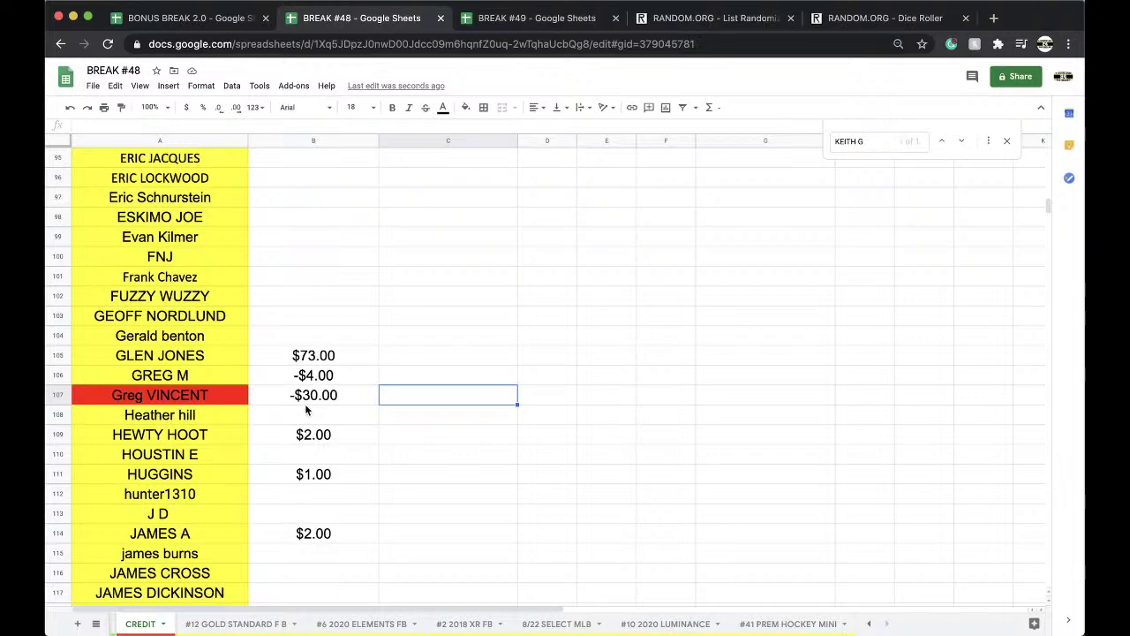
{"action": "left_click", "coordinate": [337, 381]}
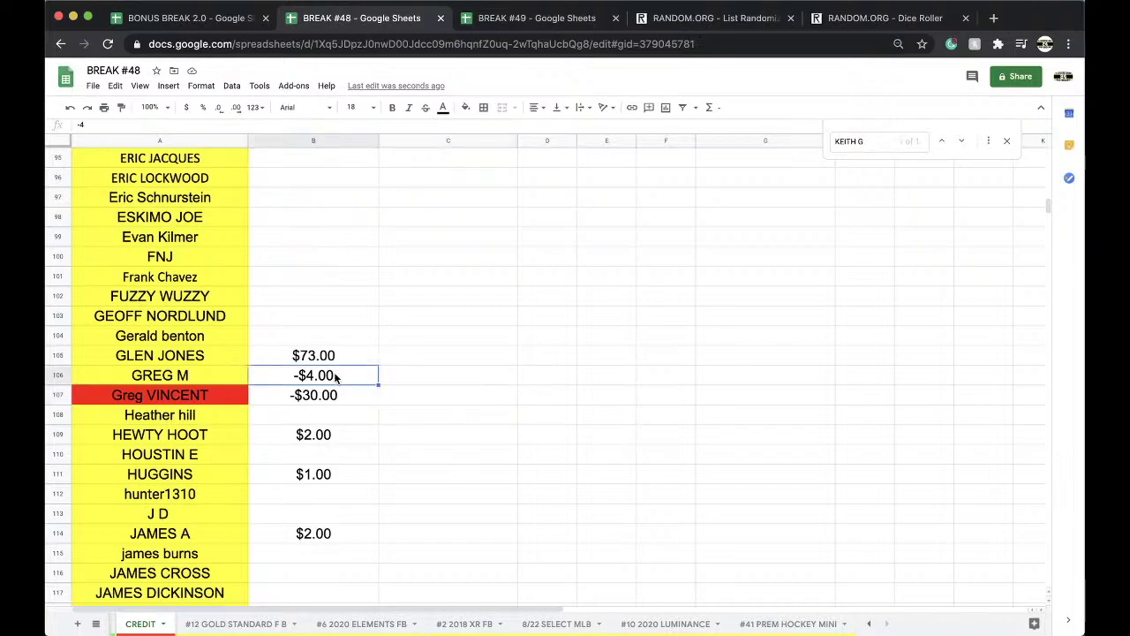
{"action": "scroll", "coordinate": [395, 312], "scroll_direction": "down", "scroll_amount": 10}
{"action": "scroll", "coordinate": [395, 311], "scroll_direction": "down", "scroll_amount": 12}
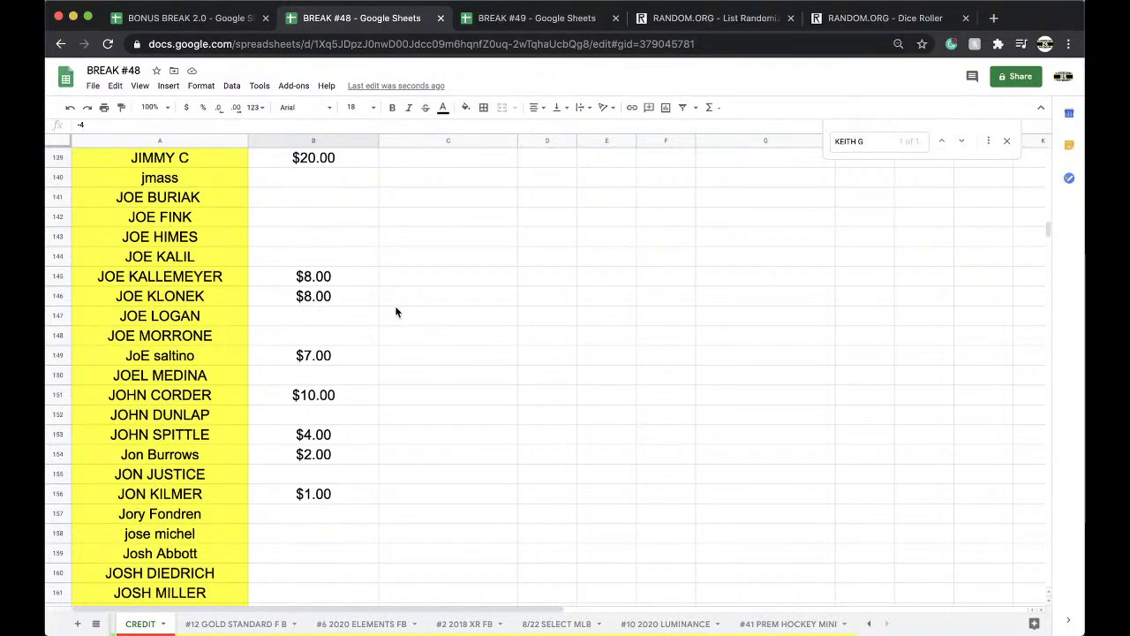
{"action": "scroll", "coordinate": [396, 311], "scroll_direction": "down", "scroll_amount": 15}
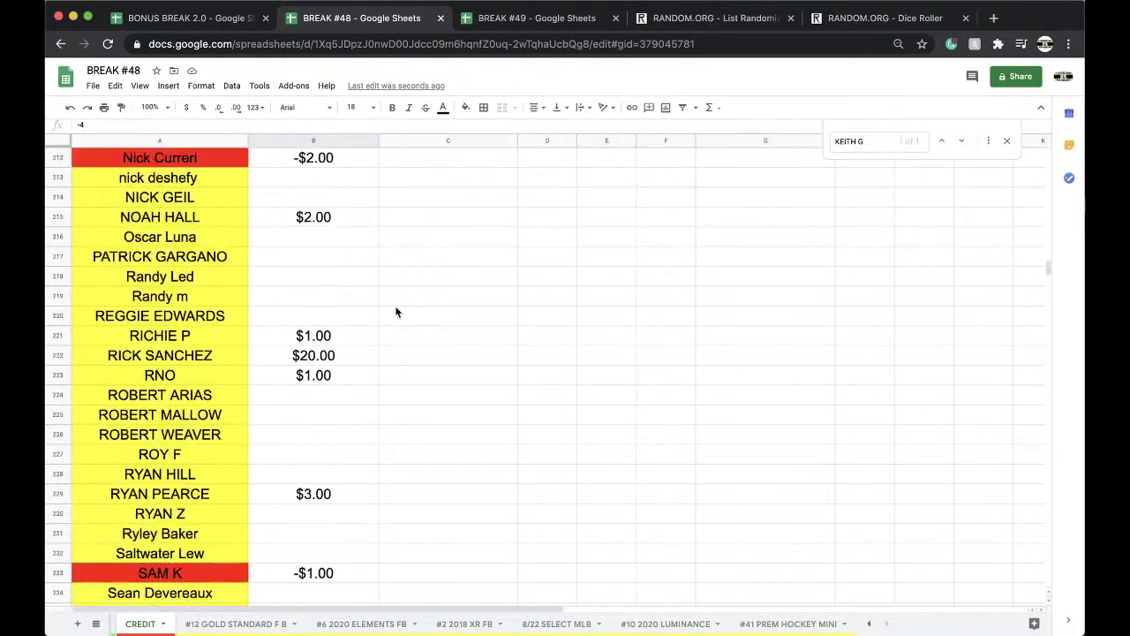
{"action": "scroll", "coordinate": [396, 311], "scroll_direction": "up", "scroll_amount": 1}
{"action": "left_click", "coordinate": [388, 276]}
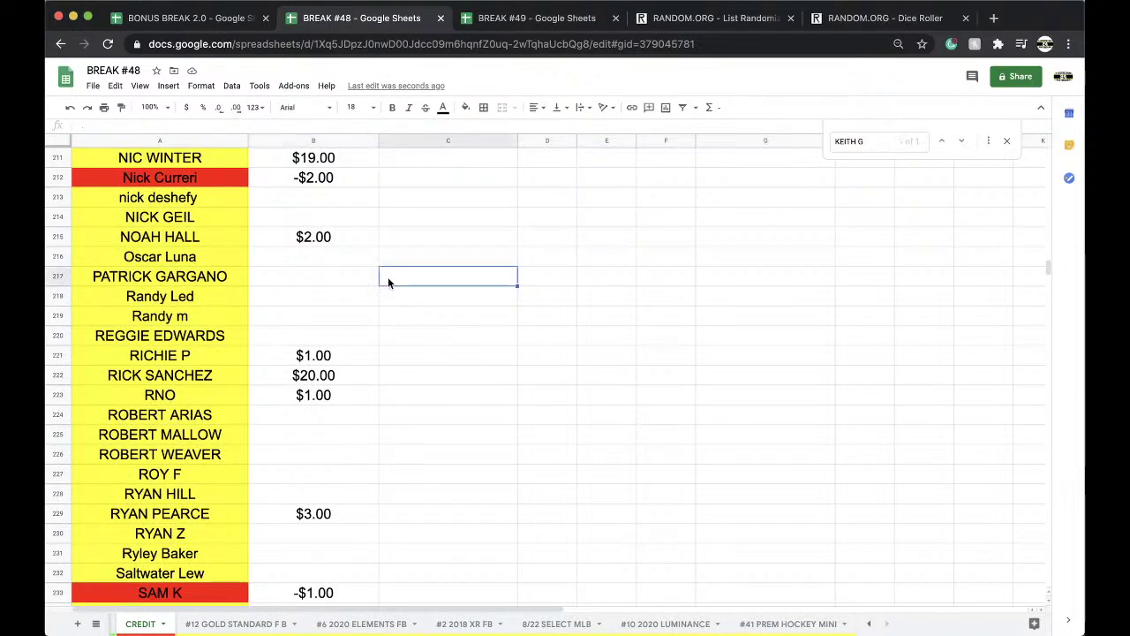
{"action": "scroll", "coordinate": [388, 279], "scroll_direction": "down", "scroll_amount": 17}
{"action": "scroll", "coordinate": [388, 283], "scroll_direction": "up", "scroll_amount": 20}
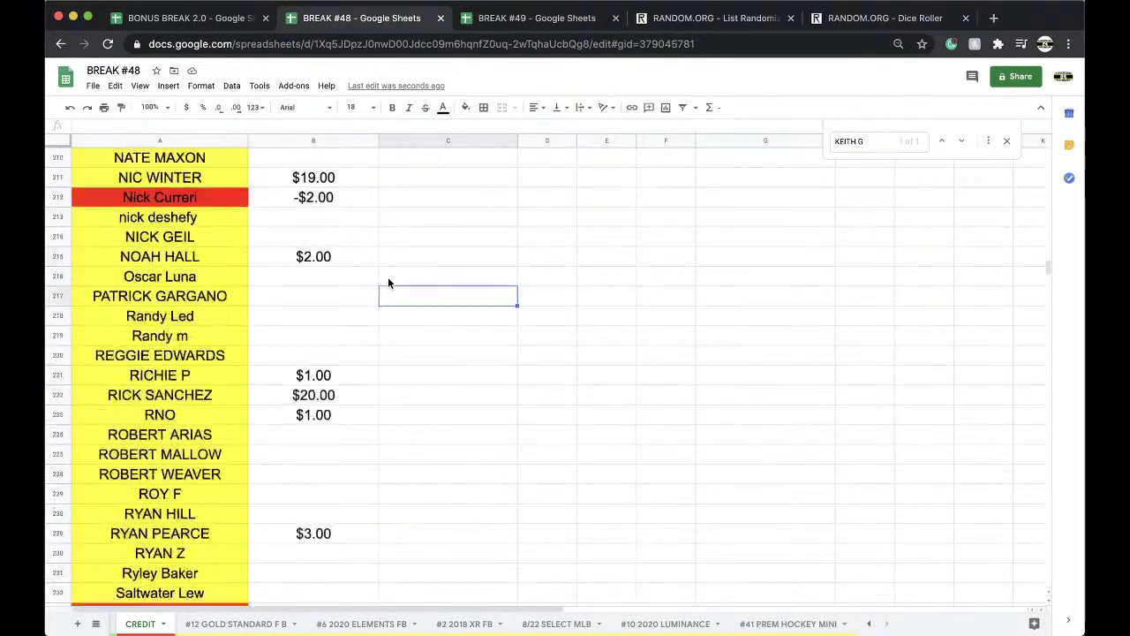
{"action": "scroll", "coordinate": [388, 276], "scroll_direction": "up", "scroll_amount": 7}
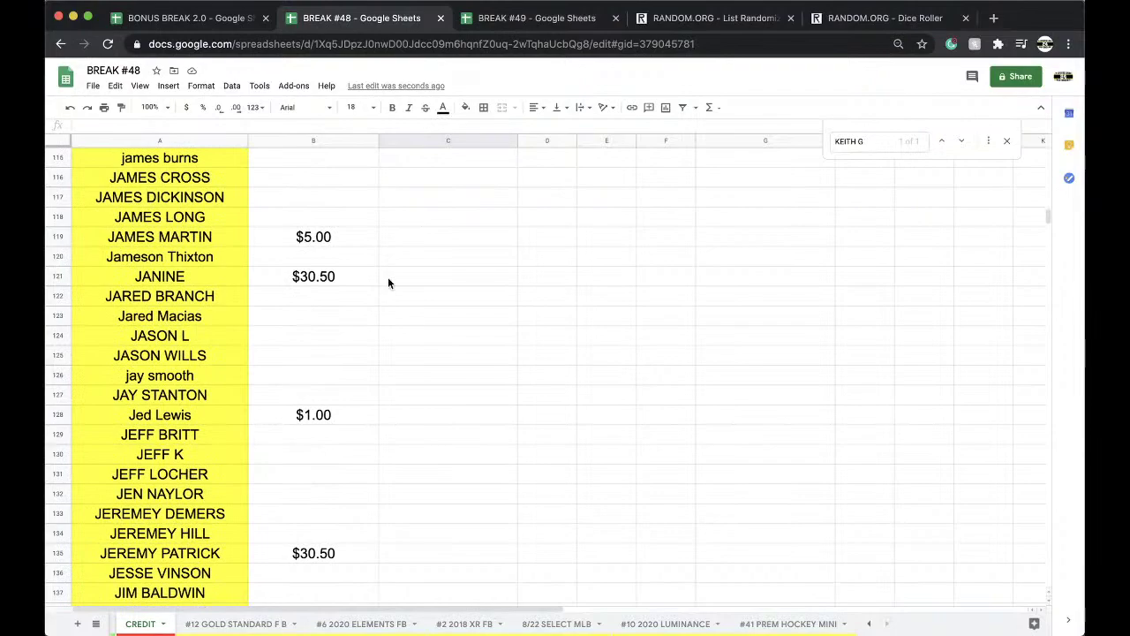
{"action": "scroll", "coordinate": [388, 276], "scroll_direction": "up", "scroll_amount": 6}
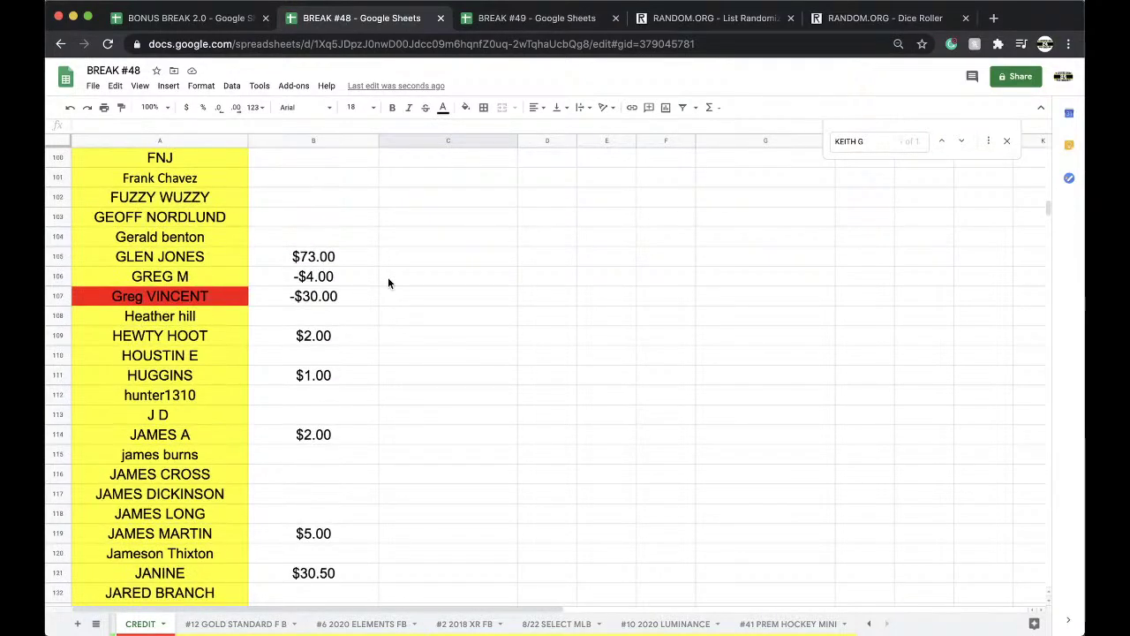
{"action": "scroll", "coordinate": [388, 276], "scroll_direction": "down", "scroll_amount": 1}
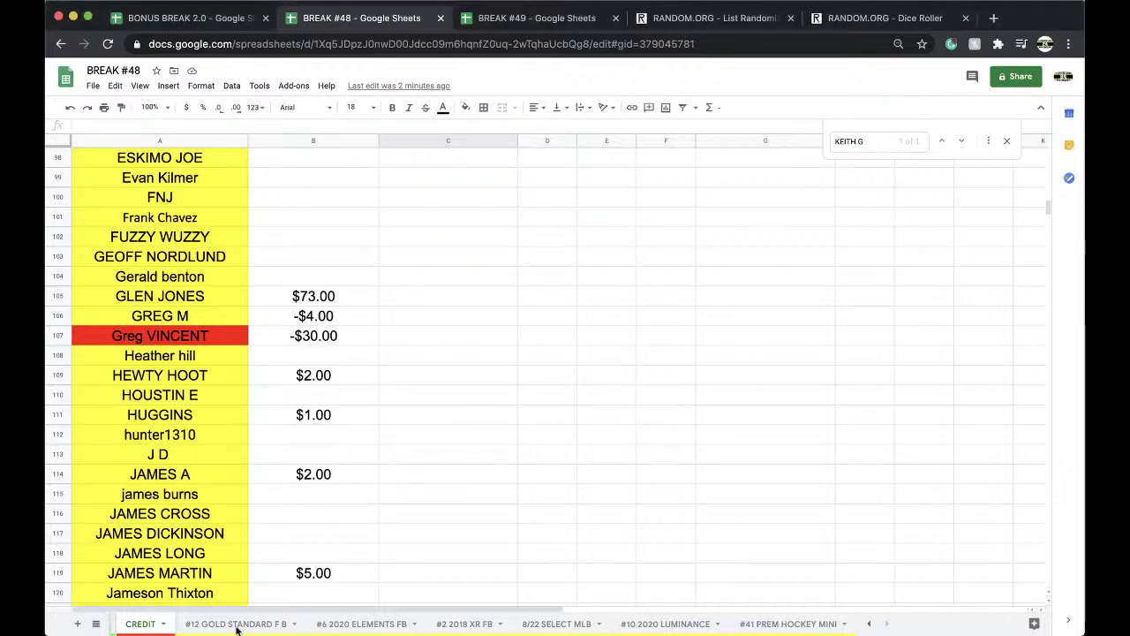
{"action": "left_click", "coordinate": [496, 24]}
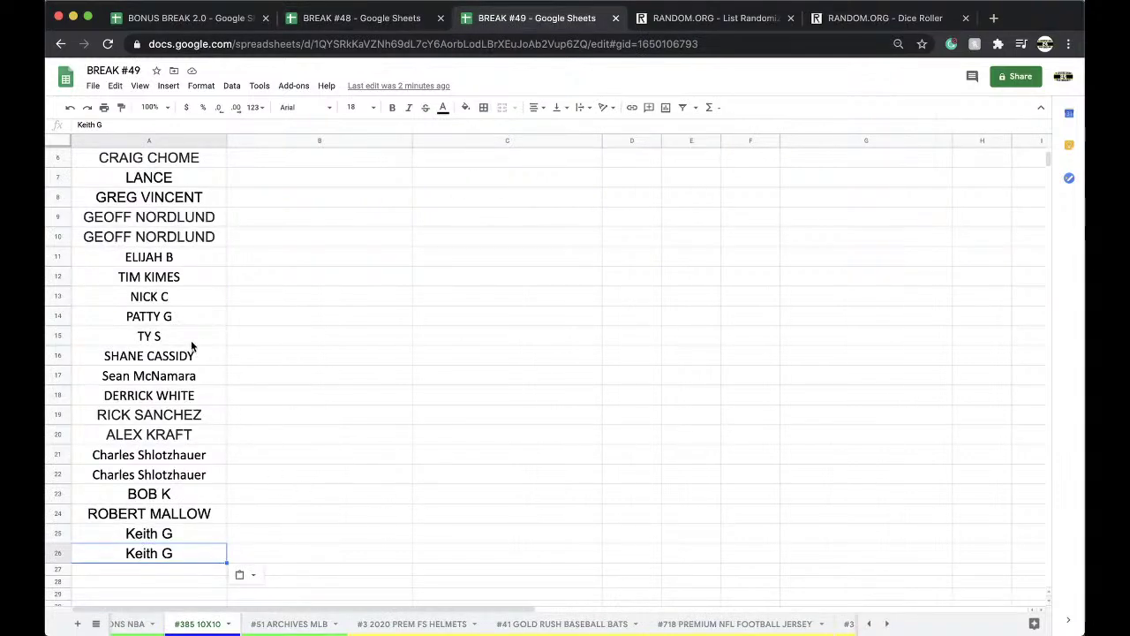
{"action": "scroll", "coordinate": [174, 312], "scroll_direction": "up", "scroll_amount": 3}
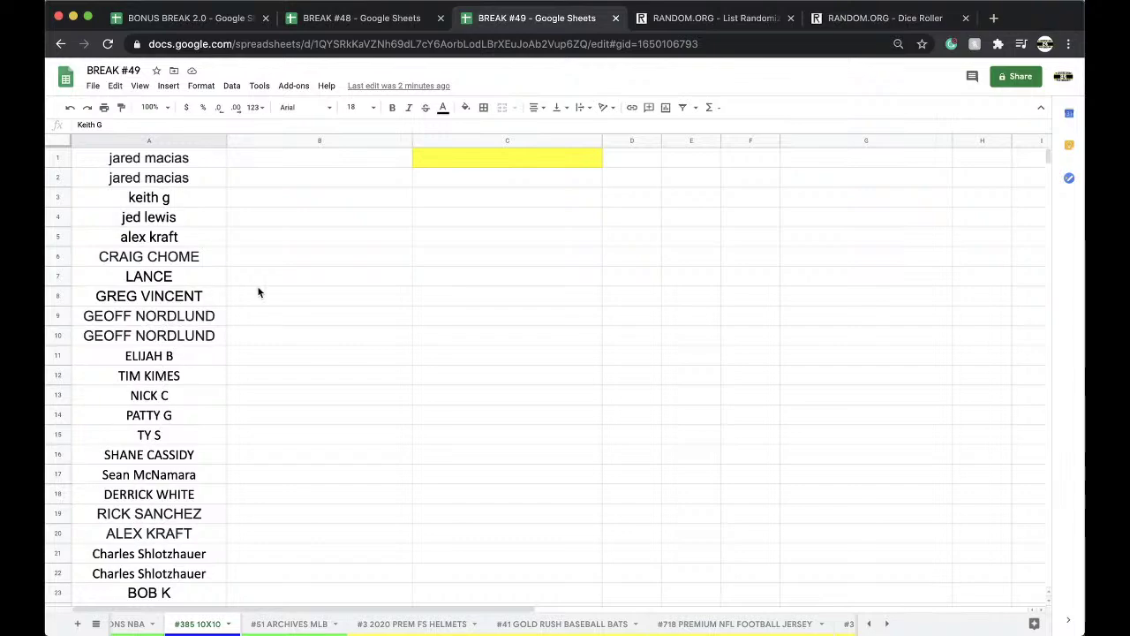
{"action": "left_click", "coordinate": [313, 285]}
{"action": "key", "text": "ctrl+f"}
{"action": "type", "text": "GREG"}
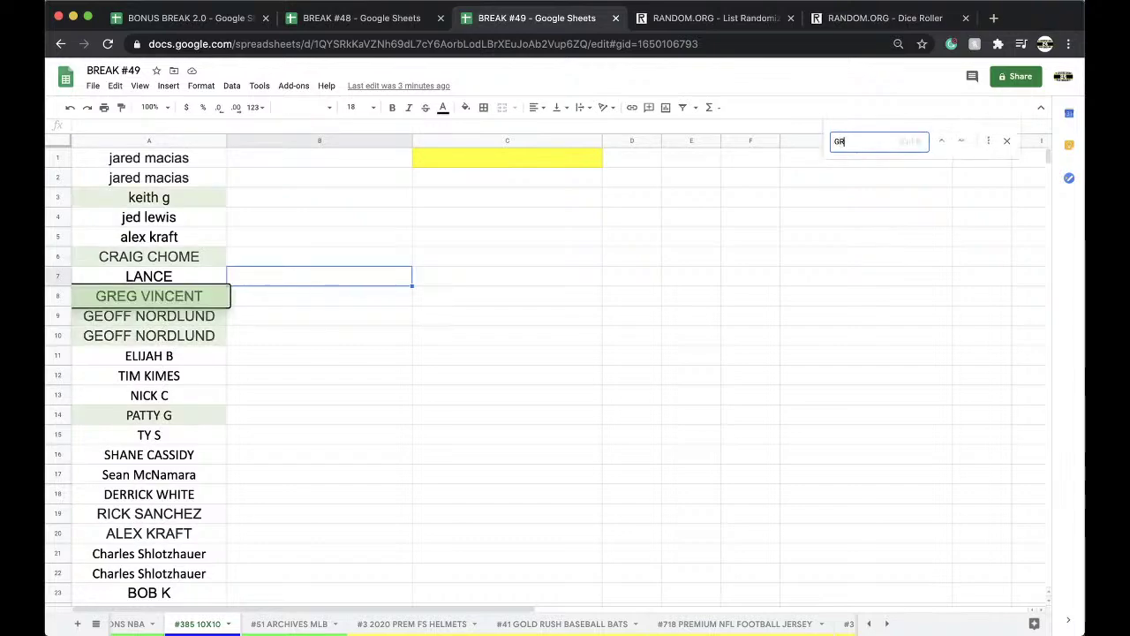
{"action": "left_click", "coordinate": [163, 301]}
{"action": "left_click", "coordinate": [465, 107]}
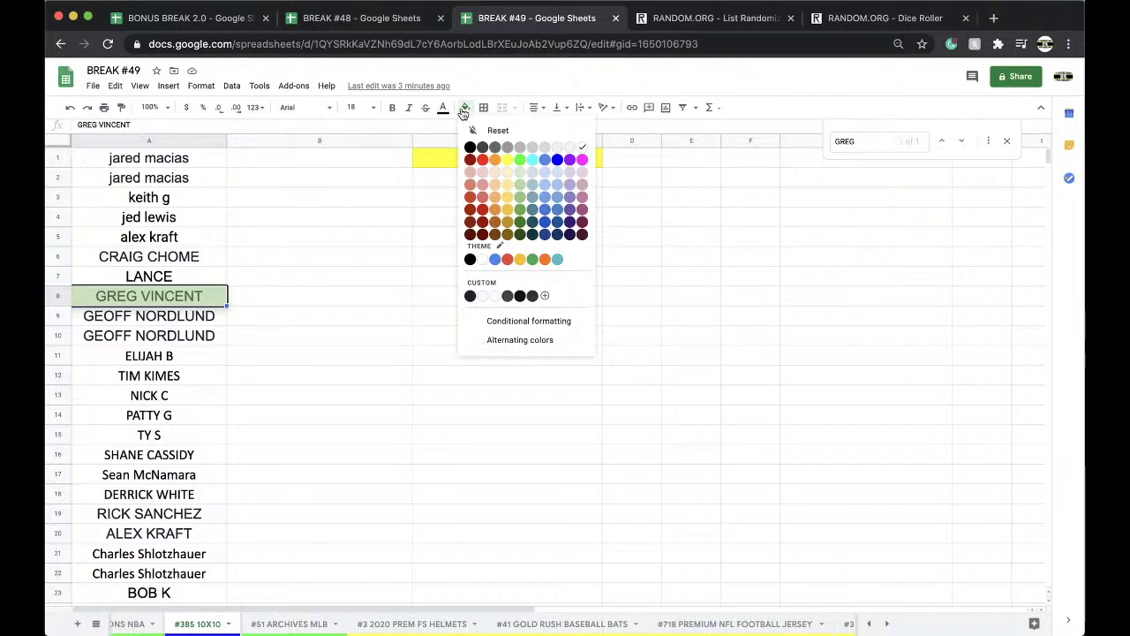
{"action": "left_click", "coordinate": [484, 164]}
{"action": "left_click", "coordinate": [466, 107]}
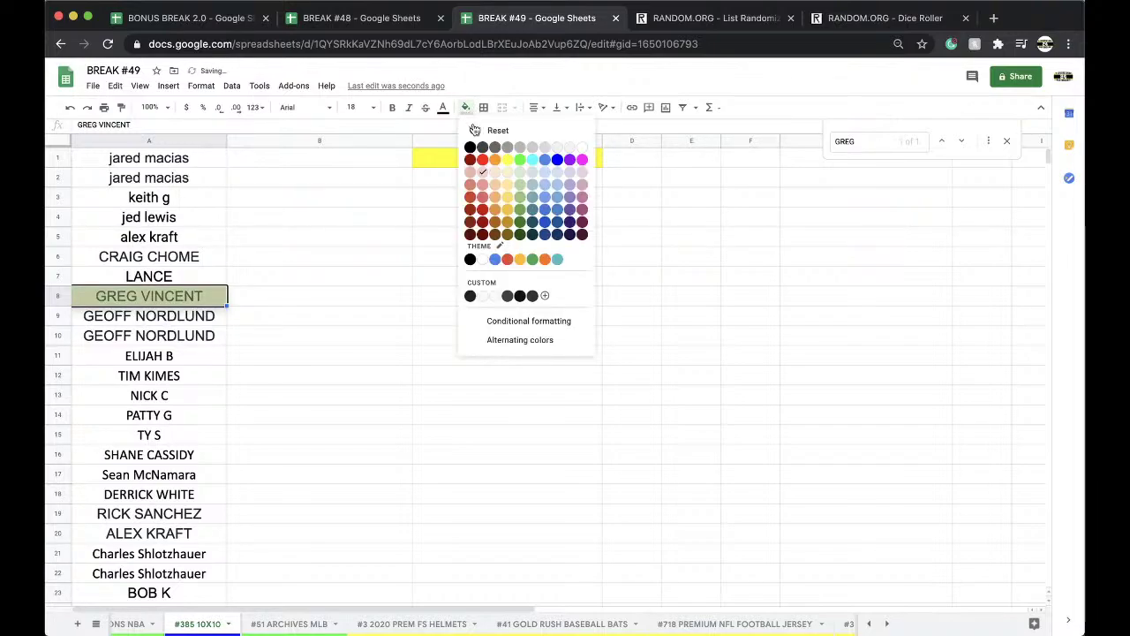
{"action": "left_click", "coordinate": [494, 165]}
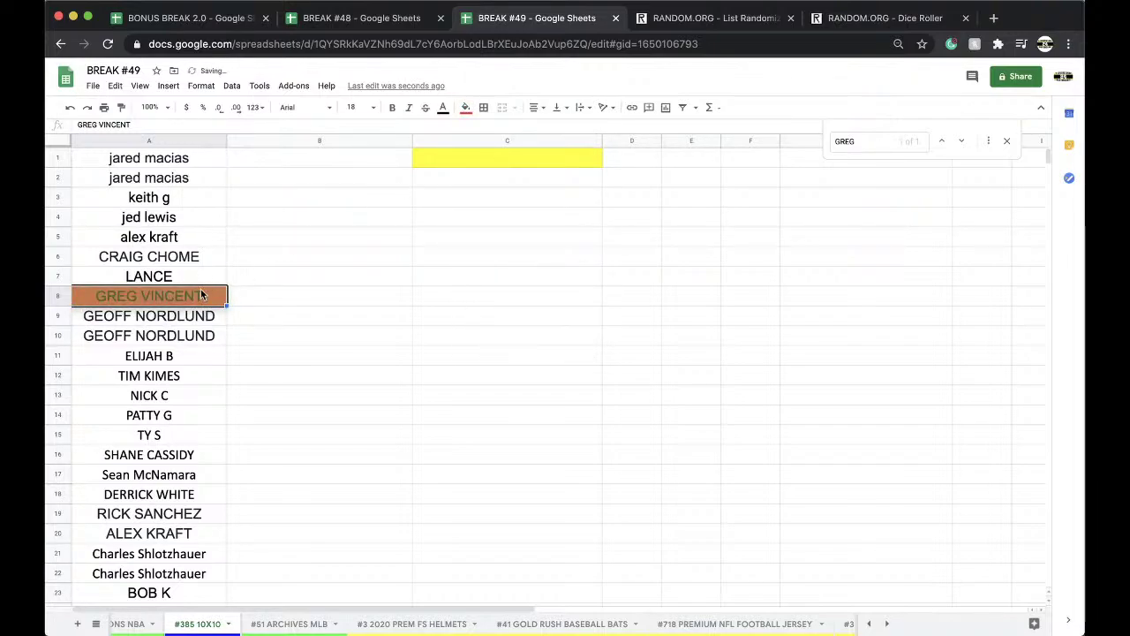
{"action": "left_click", "coordinate": [393, 624]}
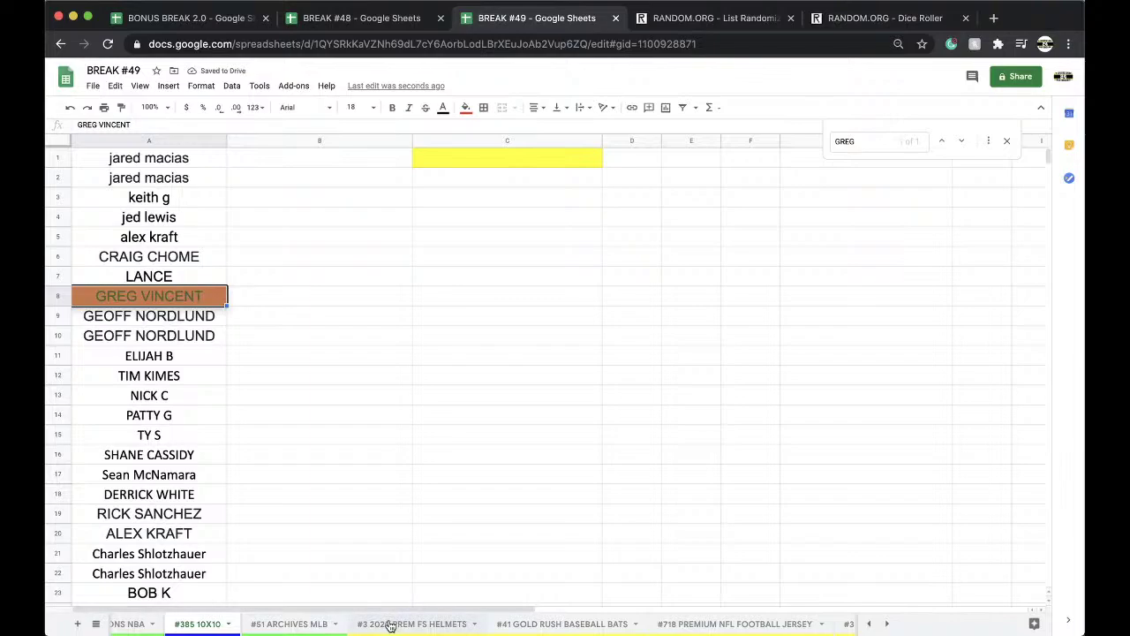
{"action": "scroll", "coordinate": [453, 435], "scroll_direction": "up", "scroll_amount": 2}
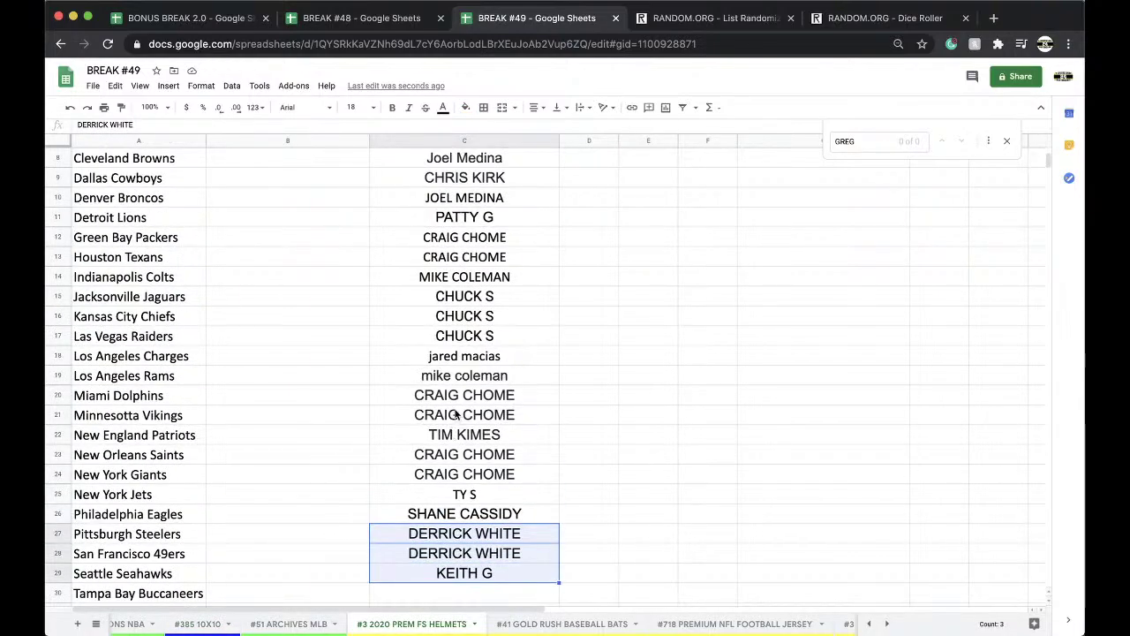
{"action": "left_click", "coordinate": [289, 624]}
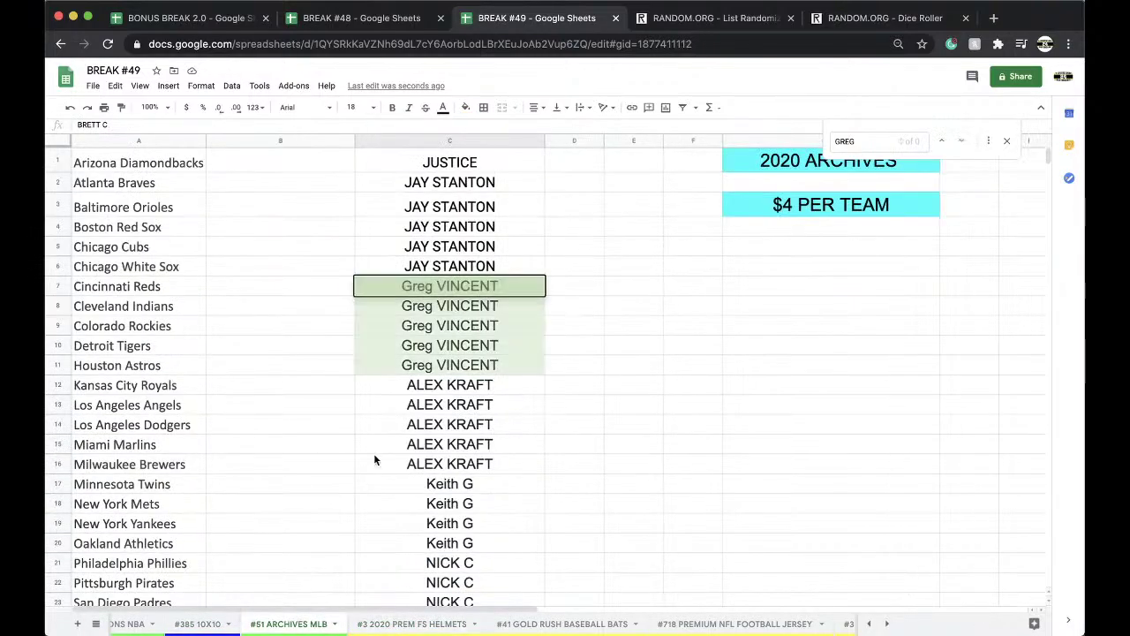
{"action": "left_click", "coordinate": [466, 293]}
{"action": "left_click", "coordinate": [450, 305]}
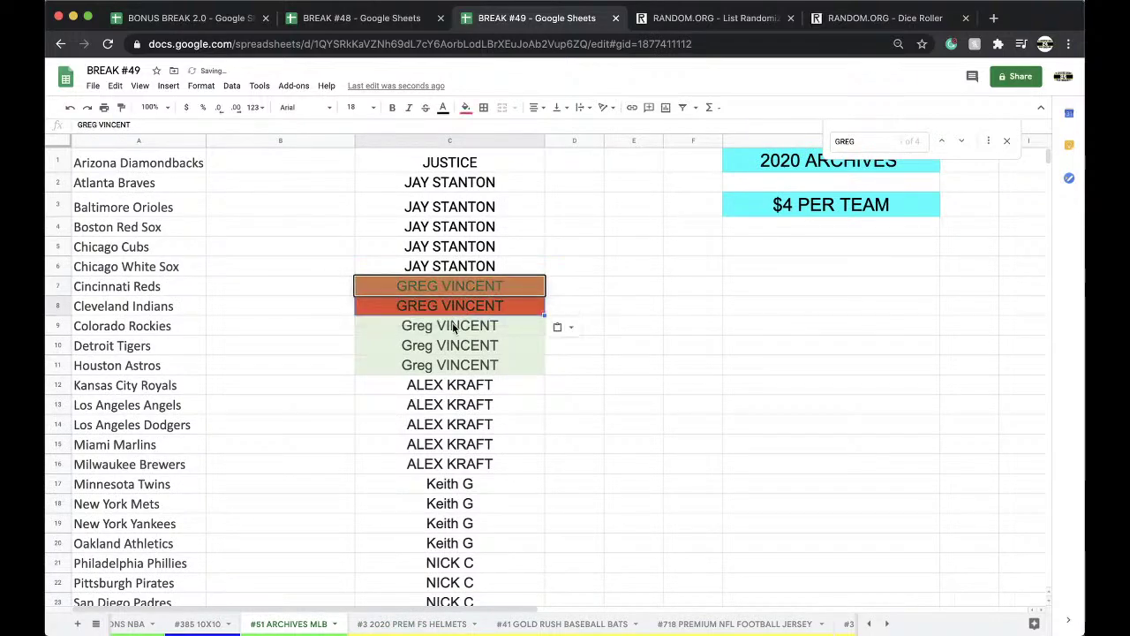
{"action": "left_click", "coordinate": [451, 326]}
{"action": "left_click_drag", "start_coordinate": [446, 326], "coordinate": [440, 344]}
{"action": "left_click", "coordinate": [446, 326]}
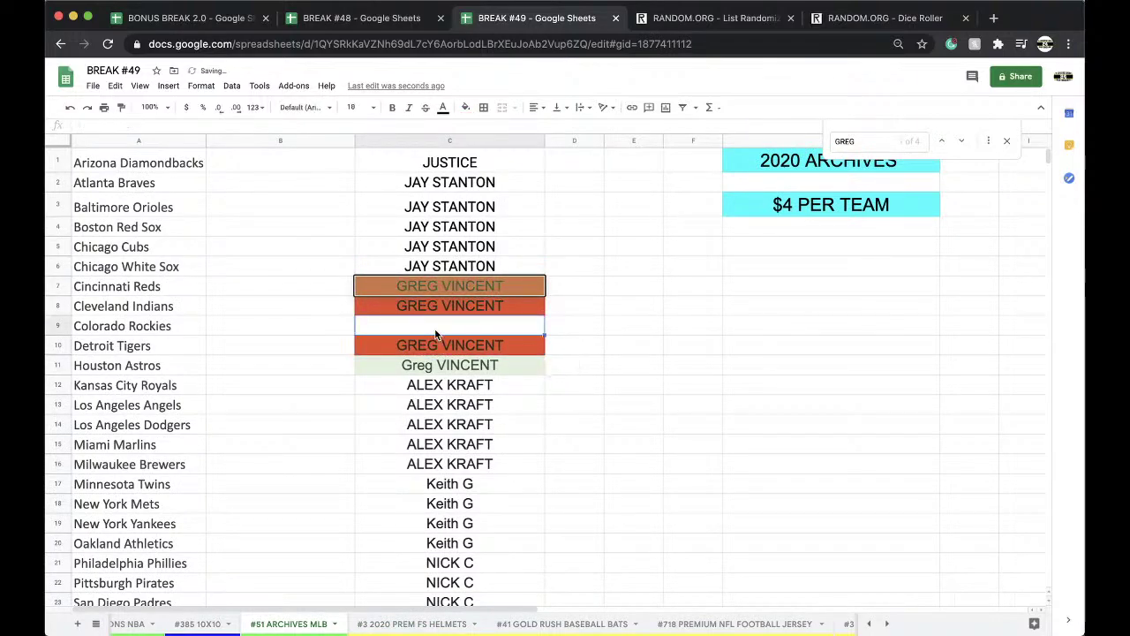
{"action": "left_click", "coordinate": [446, 364]}
Step: Clear the search term and go back to the #385 10X10 sheet
{"action": "left_click", "coordinate": [309, 348]}
{"action": "key", "text": "BackSpace"}
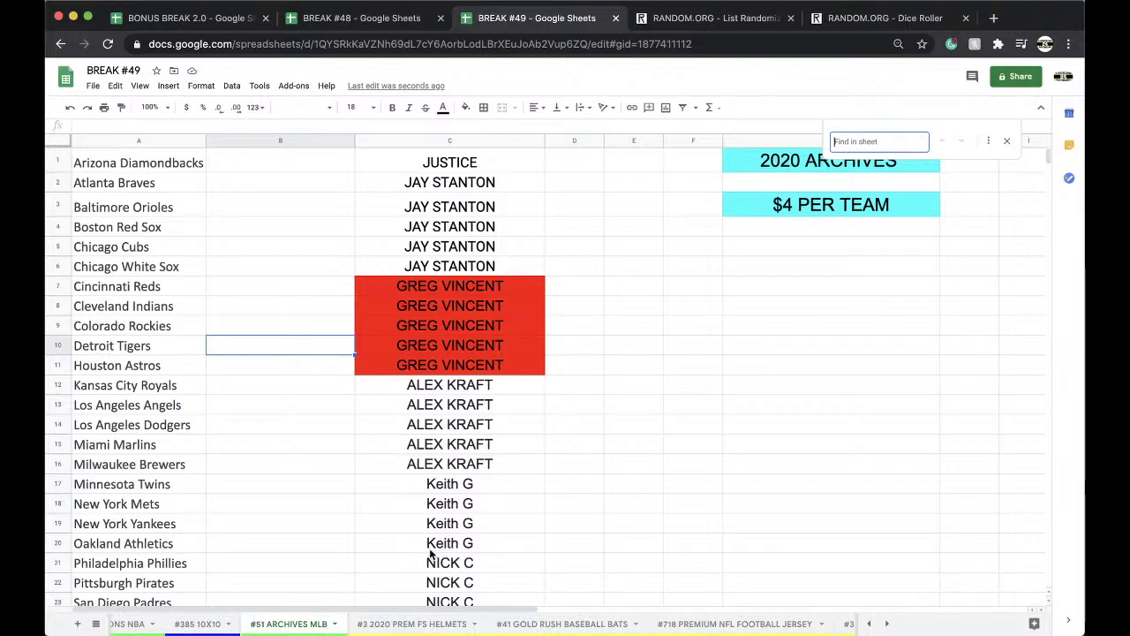
{"action": "left_click", "coordinate": [212, 624]}
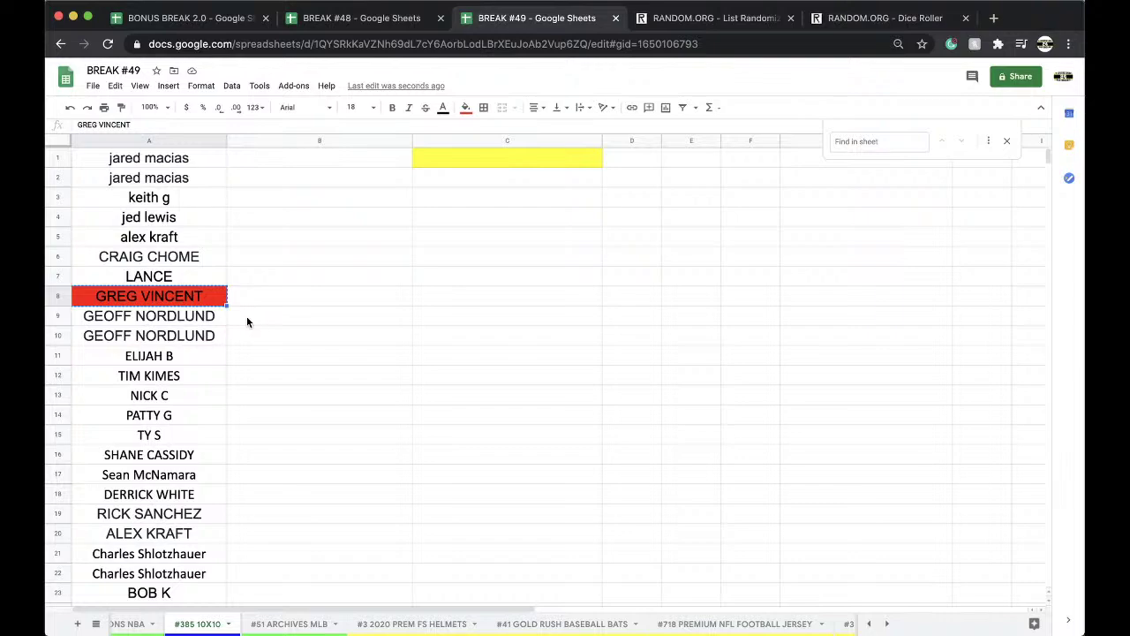
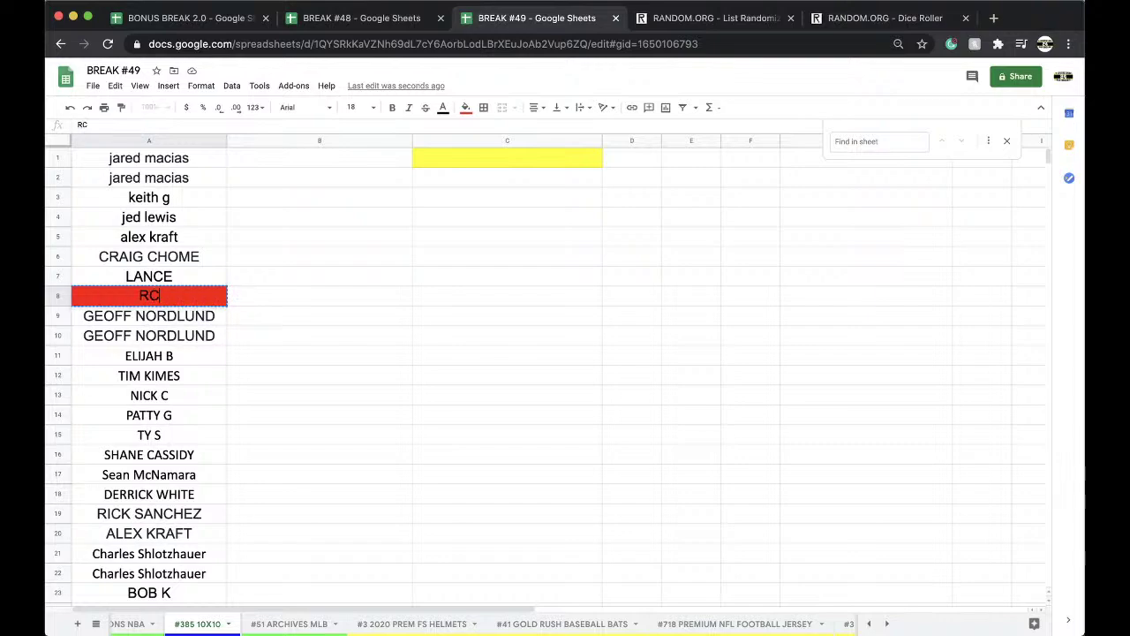
{"action": "left_click", "coordinate": [279, 316]}
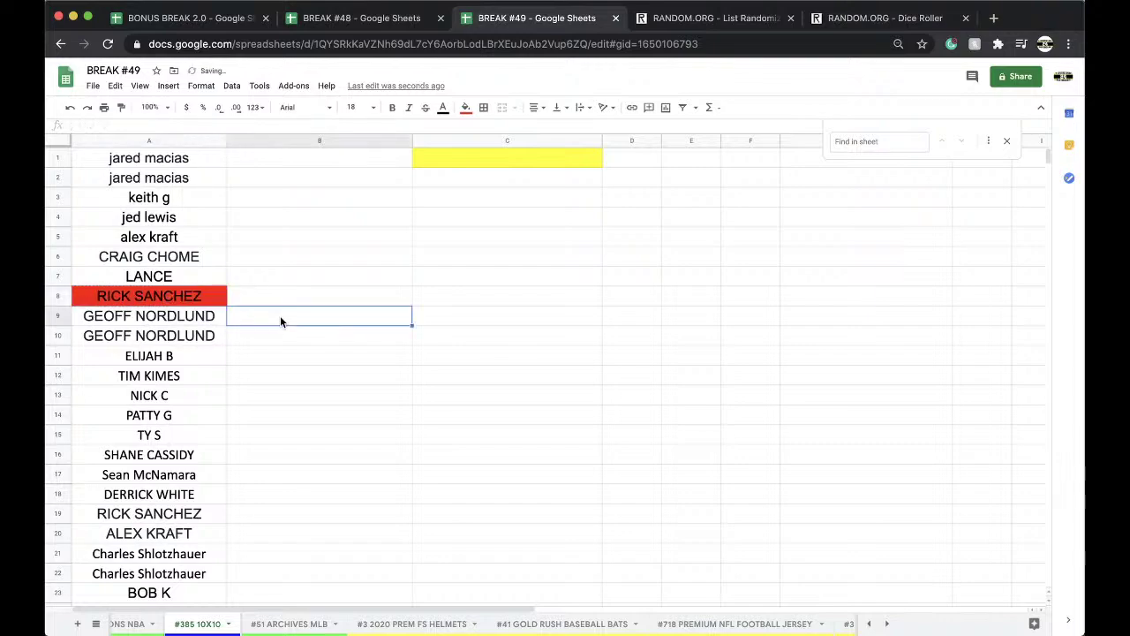
{"action": "left_click", "coordinate": [159, 296]}
{"action": "left_click", "coordinate": [465, 107]}
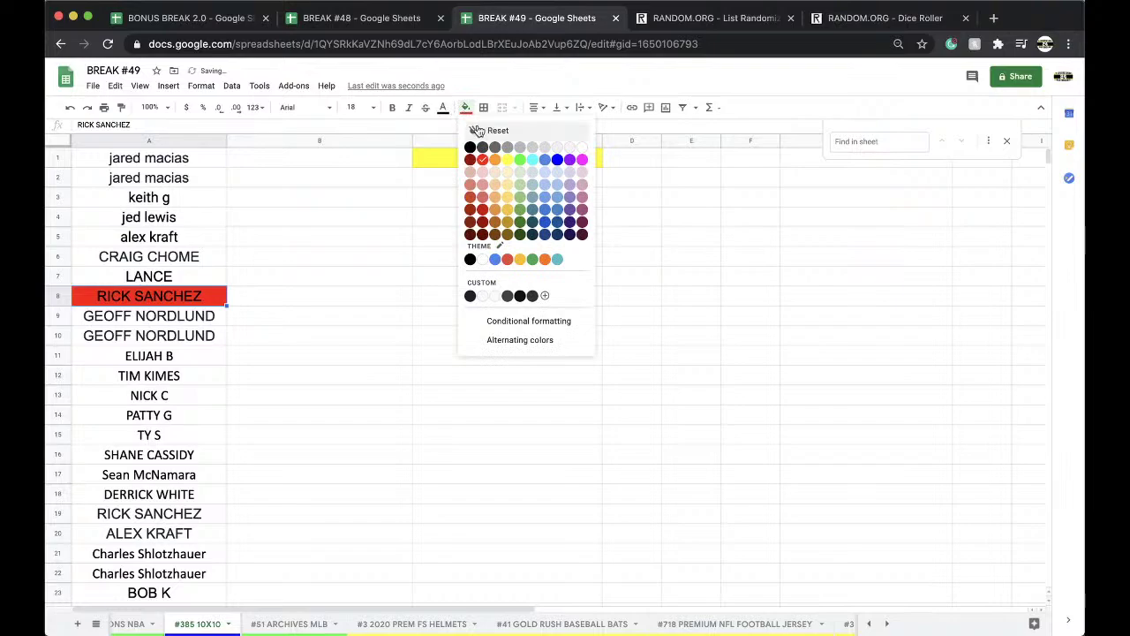
{"action": "left_click", "coordinate": [477, 126]}
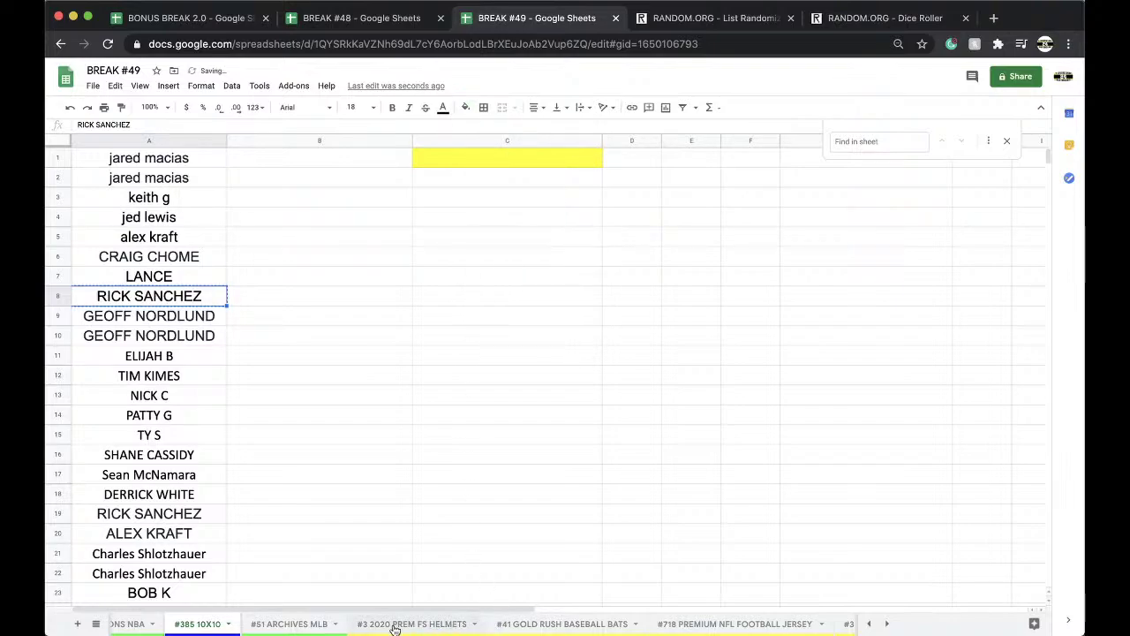
{"action": "left_click", "coordinate": [309, 624]}
{"action": "left_click", "coordinate": [459, 286]}
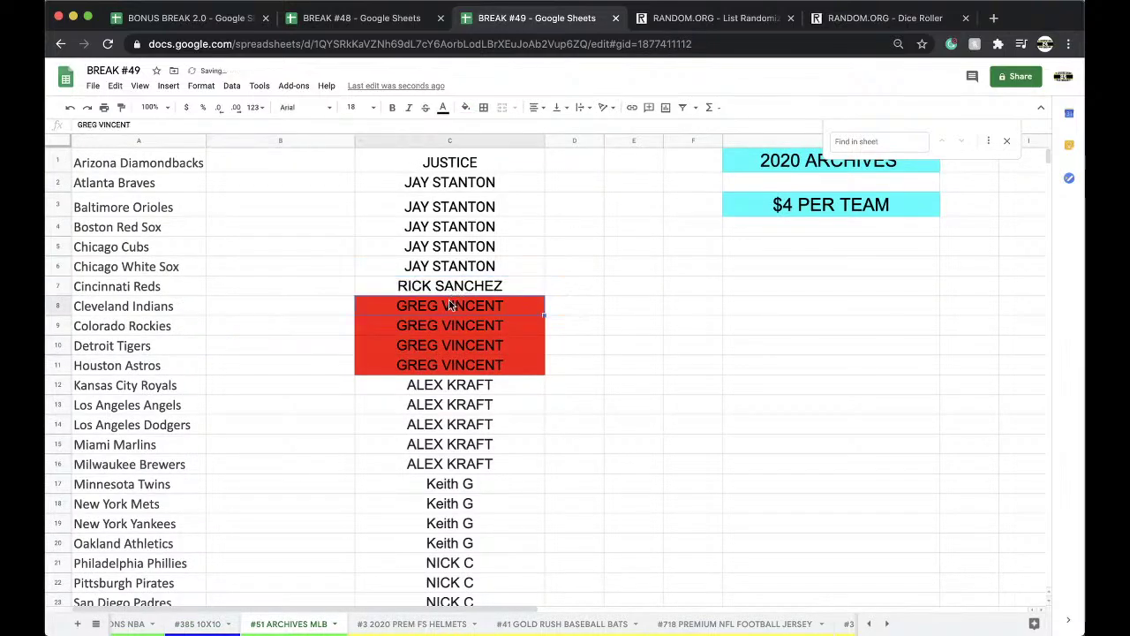
{"action": "left_click", "coordinate": [452, 306]}
{"action": "left_click", "coordinate": [436, 334]}
{"action": "left_click", "coordinate": [431, 346]}
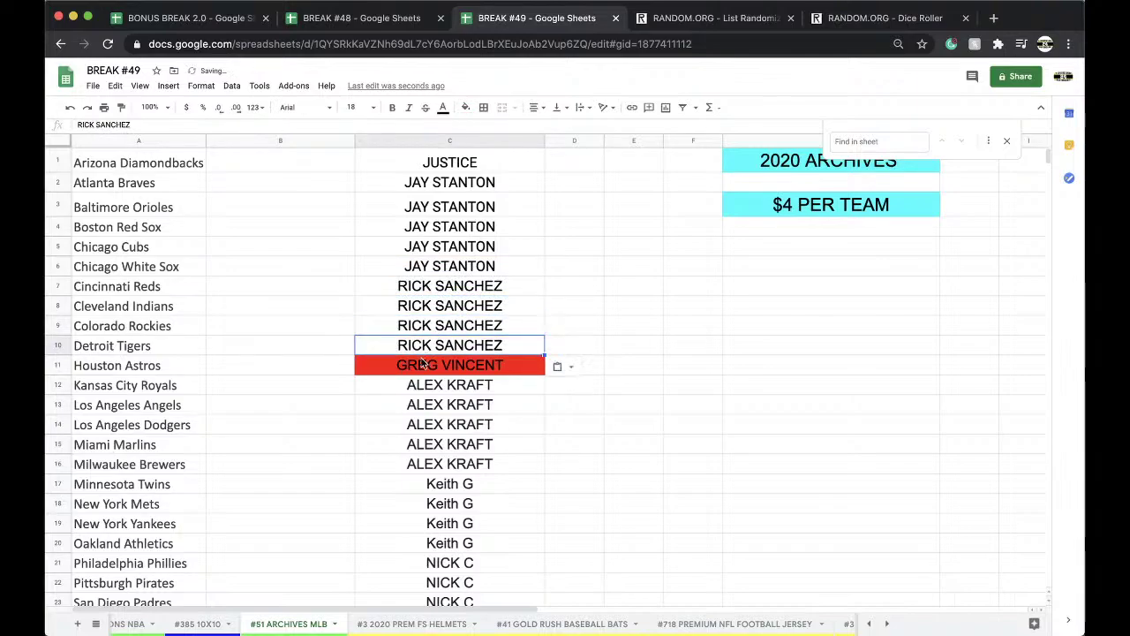
{"action": "left_click", "coordinate": [422, 364]}
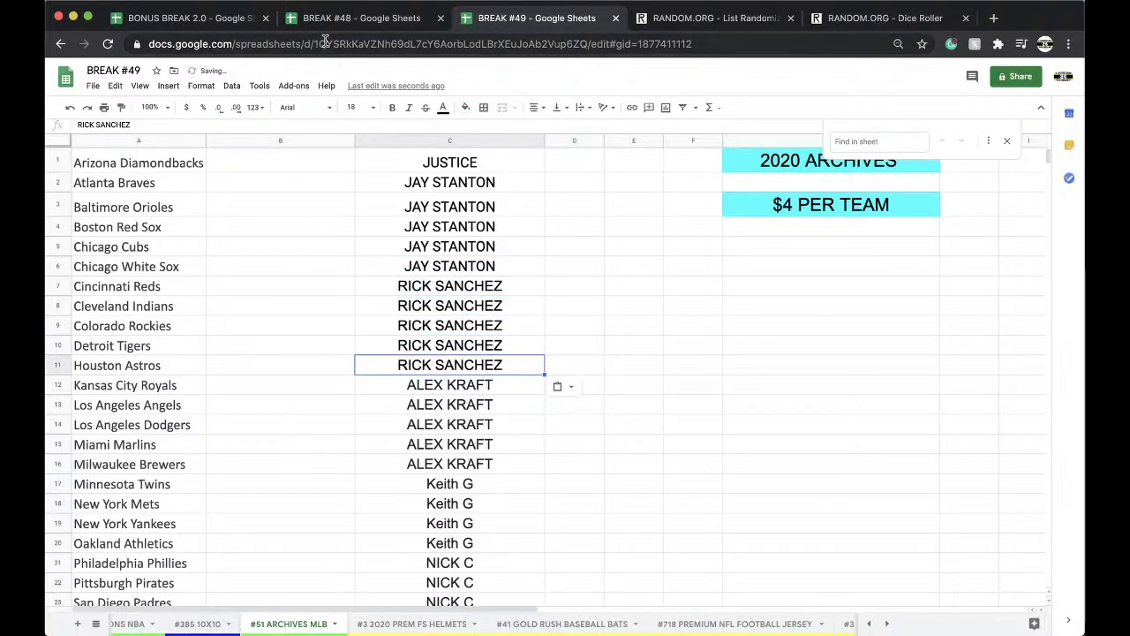
{"action": "left_click", "coordinate": [328, 20]}
{"action": "left_click", "coordinate": [394, 265]}
{"action": "scroll", "coordinate": [394, 269], "scroll_direction": "down", "scroll_amount": 1}
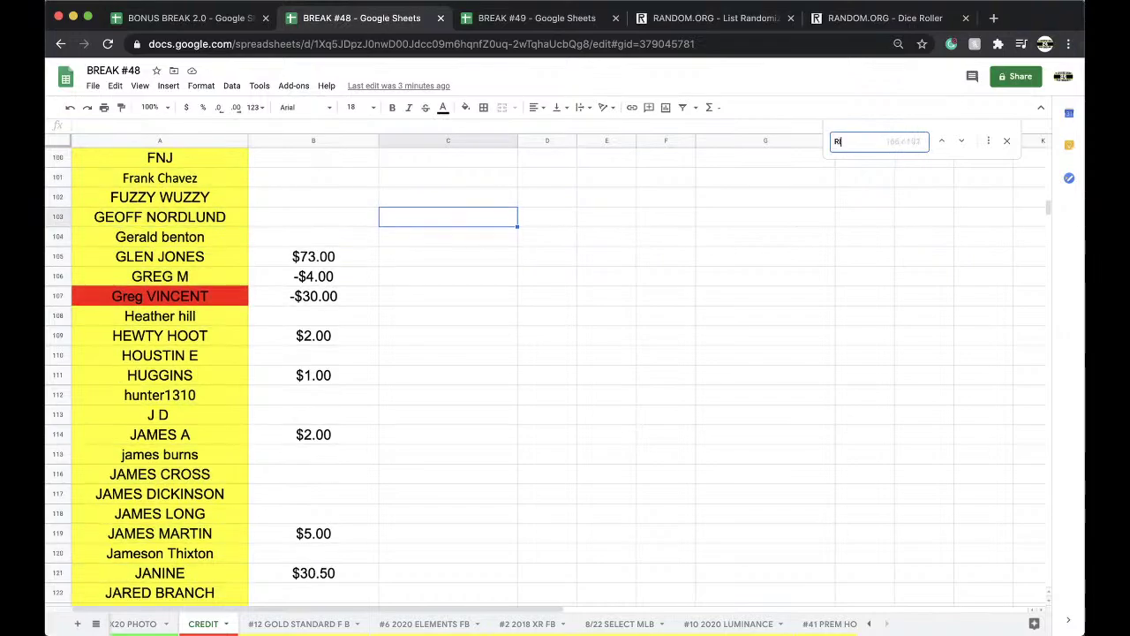
{"action": "left_click", "coordinate": [336, 301]}
{"action": "key", "text": "Delete"}
{"action": "key", "text": "Left"}
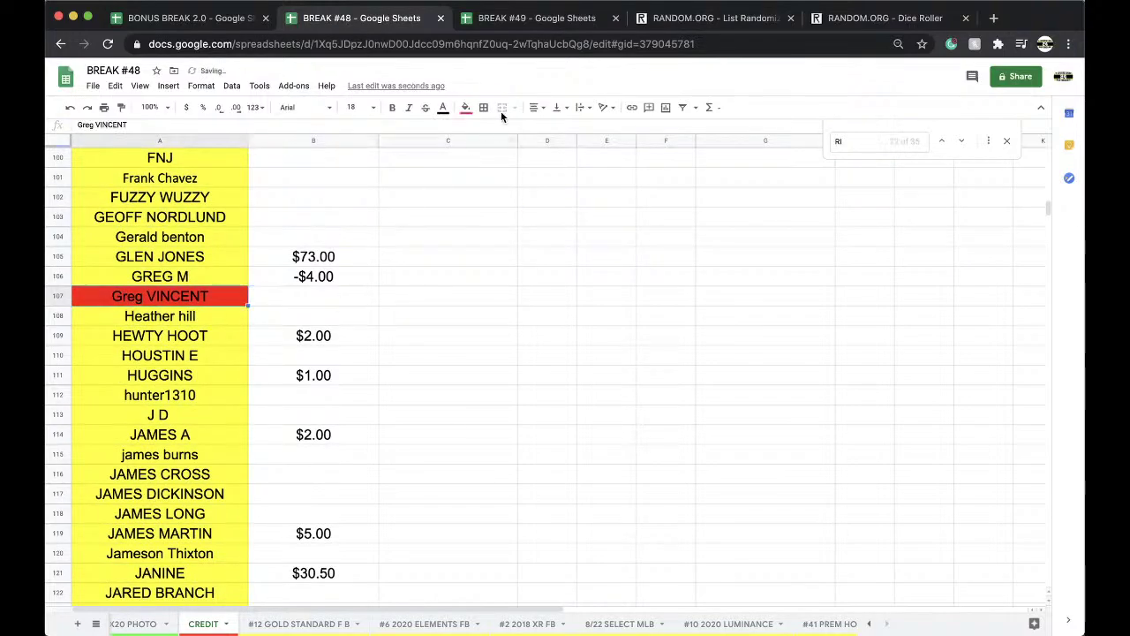
{"action": "left_click", "coordinate": [468, 107]}
{"action": "left_click", "coordinate": [507, 159]}
{"action": "left_click", "coordinate": [491, 177]}
{"action": "key", "text": "ctrl+f"}
{"action": "type", "text": "RICK"}
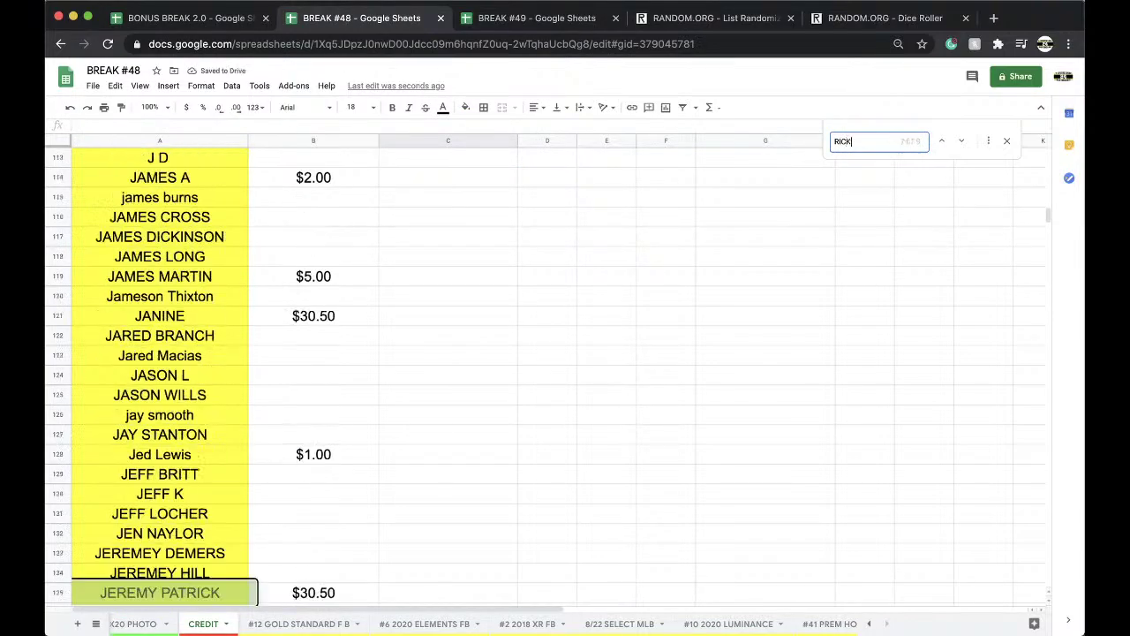
{"action": "left_click", "coordinate": [962, 140]}
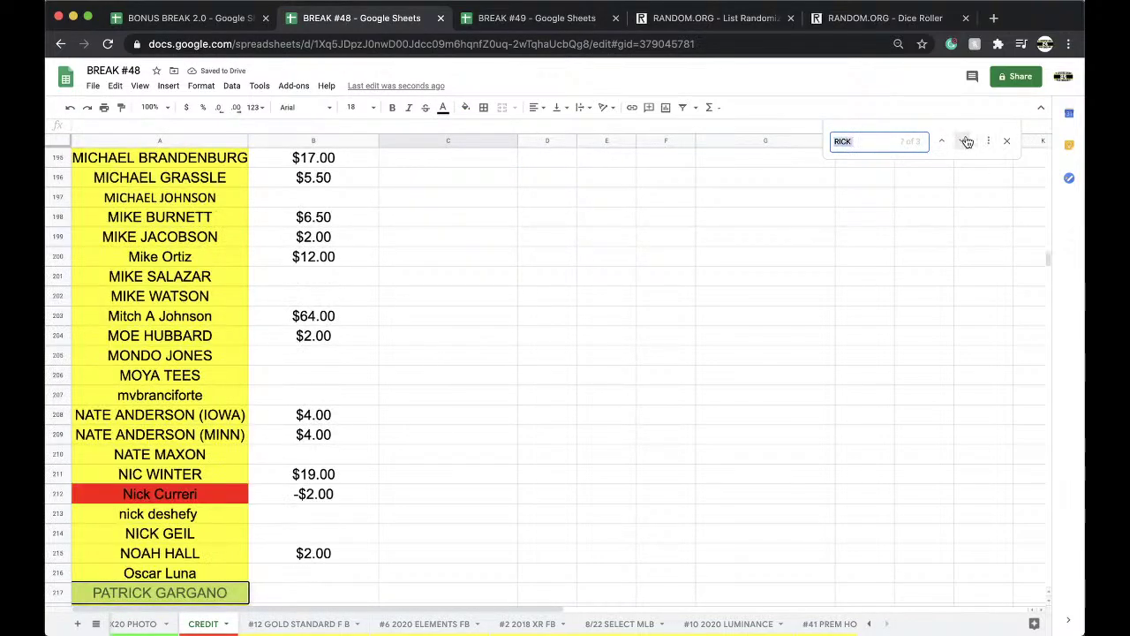
{"action": "left_click", "coordinate": [961, 140]}
{"action": "scroll", "coordinate": [444, 330], "scroll_direction": "down", "scroll_amount": 1}
{"action": "left_click", "coordinate": [327, 516]}
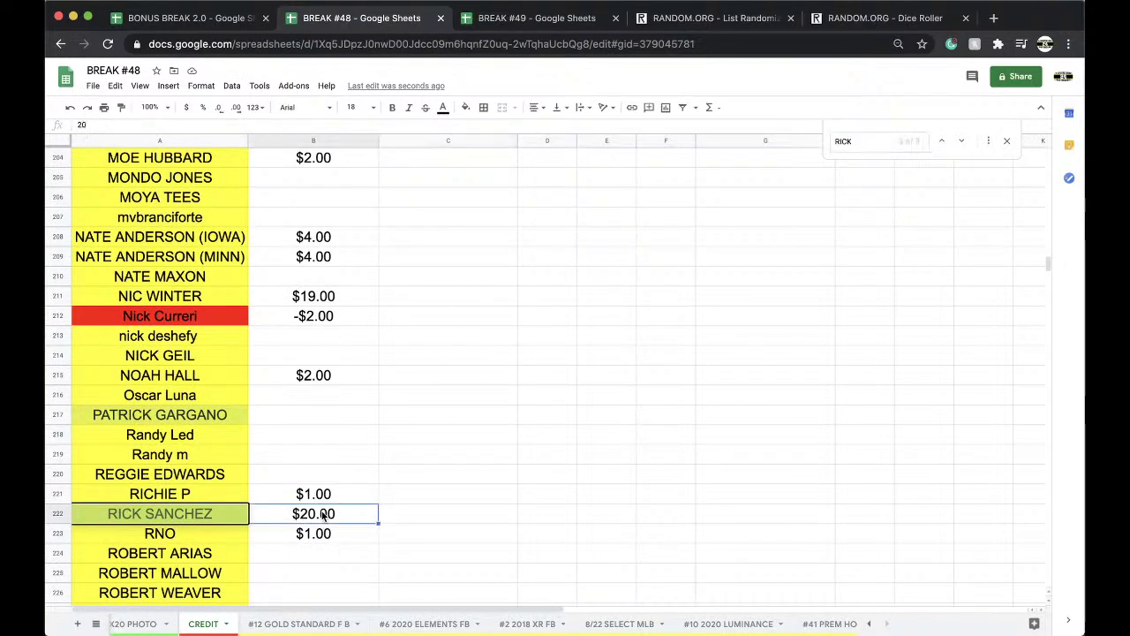
{"action": "key", "text": "Delete"}
{"action": "left_click", "coordinate": [522, 19]}
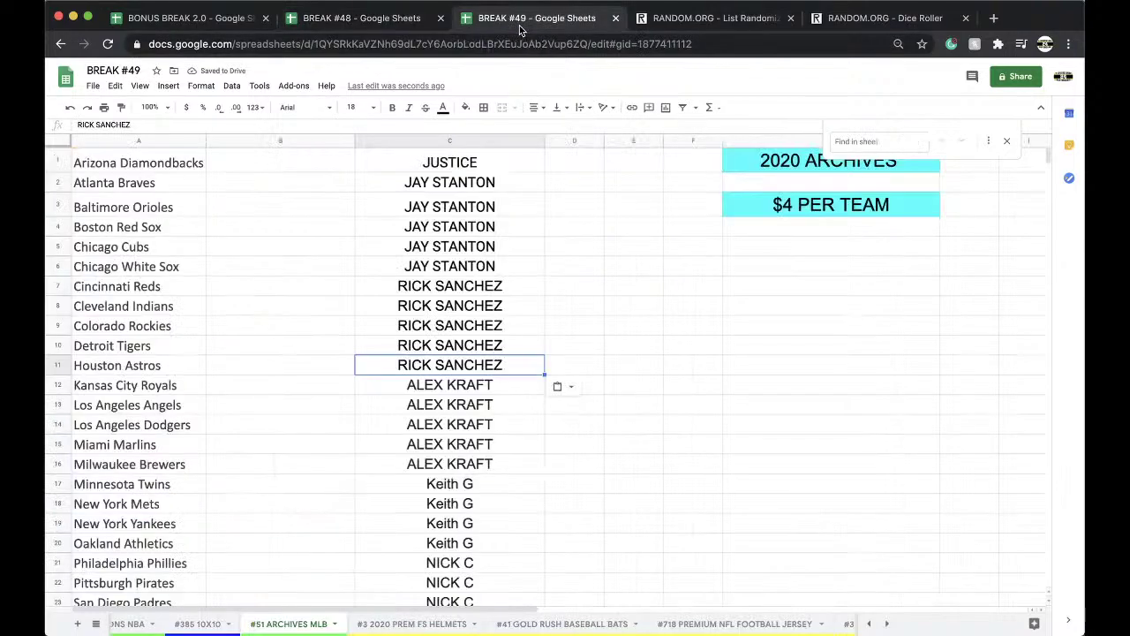
{"action": "left_click", "coordinate": [211, 623]}
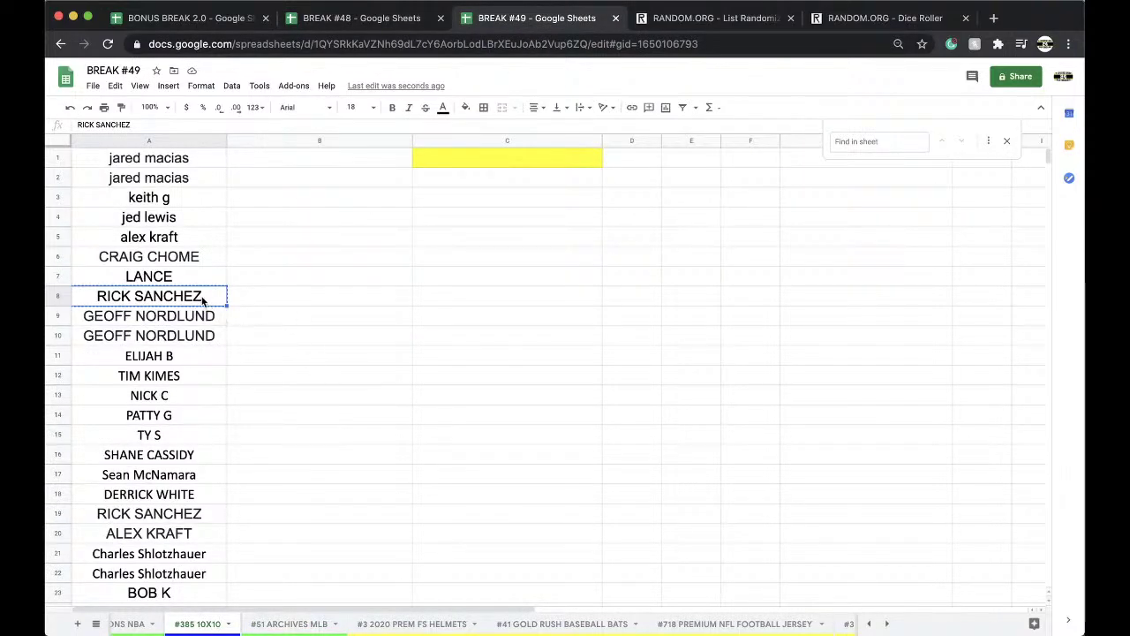
{"action": "scroll", "coordinate": [201, 298], "scroll_direction": "down", "scroll_amount": 5}
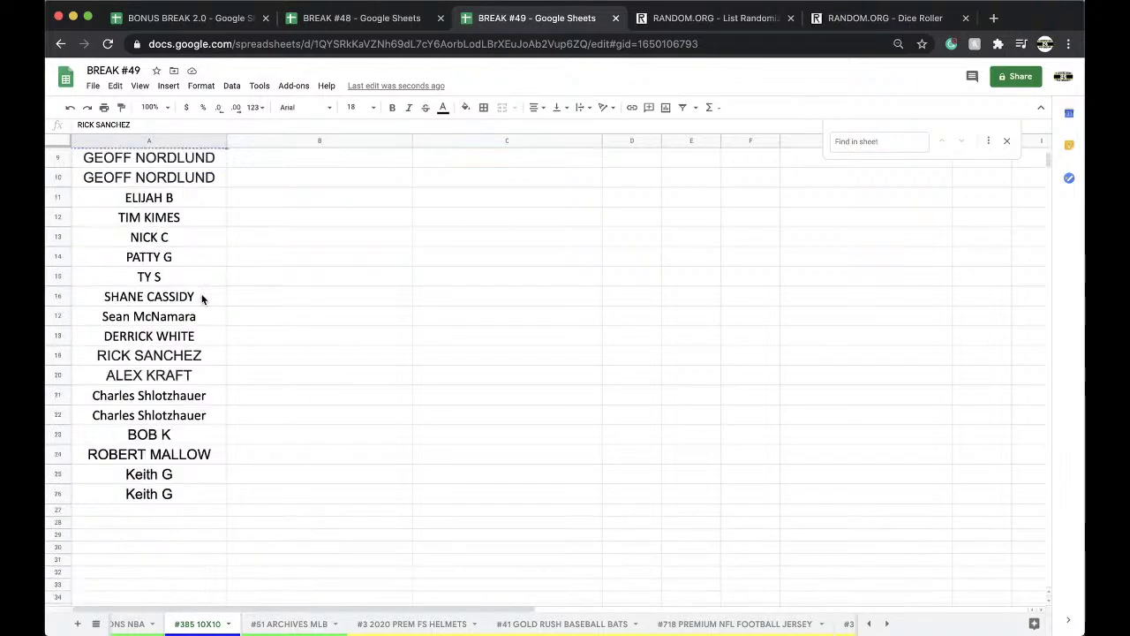
{"action": "scroll", "coordinate": [201, 298], "scroll_direction": "up", "scroll_amount": 4}
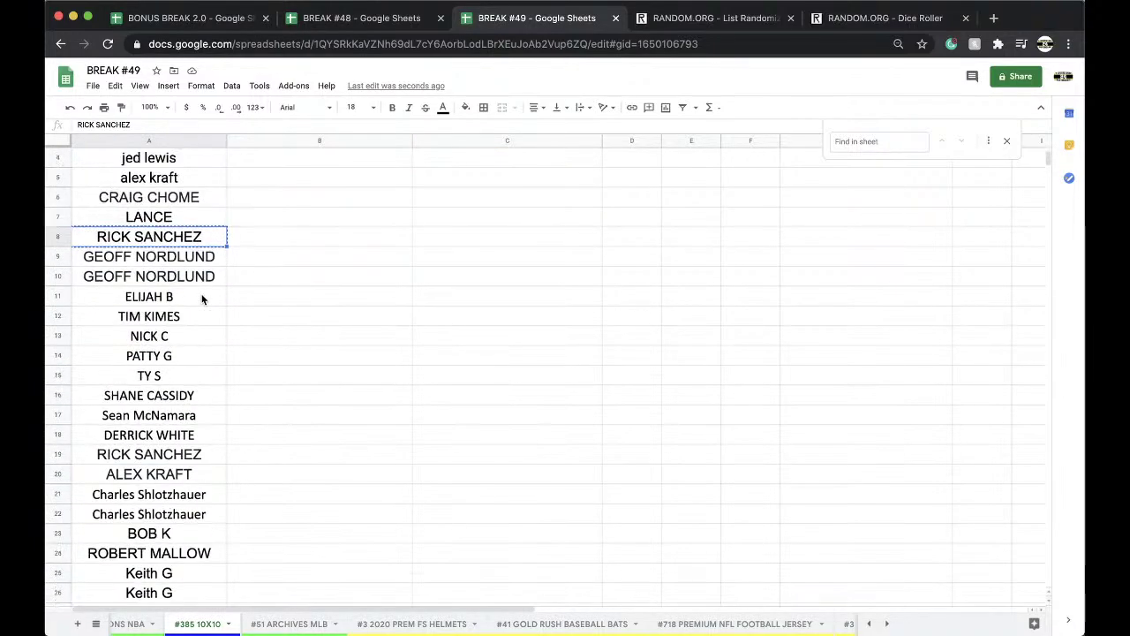
{"action": "right_click", "coordinate": [191, 236]}
{"action": "left_click", "coordinate": [432, 273]}
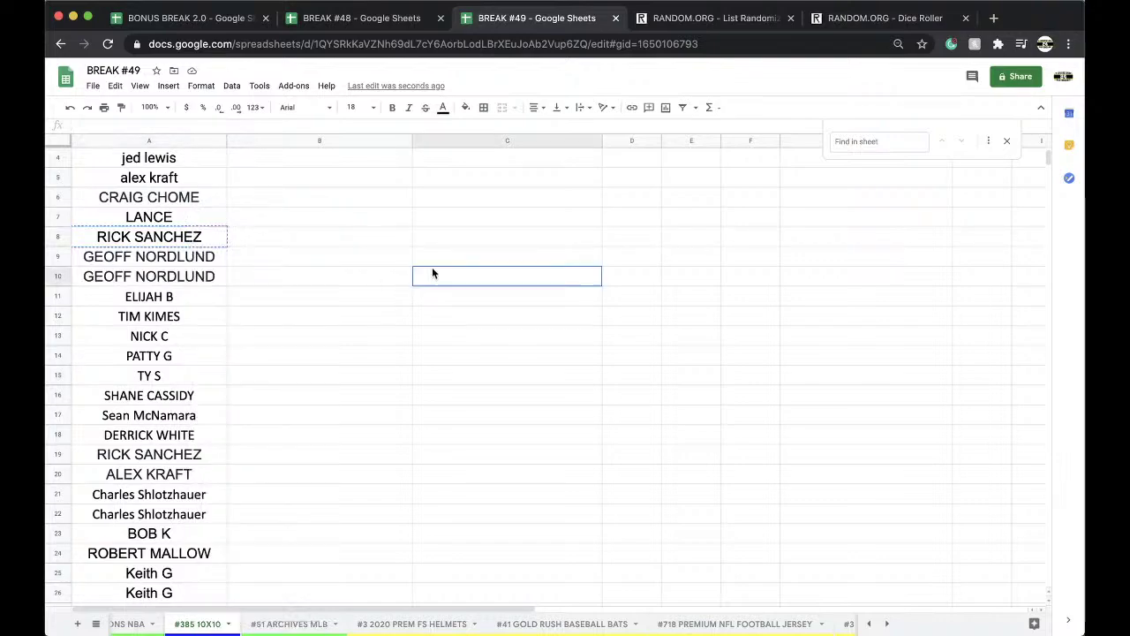
{"action": "left_click", "coordinate": [201, 246]}
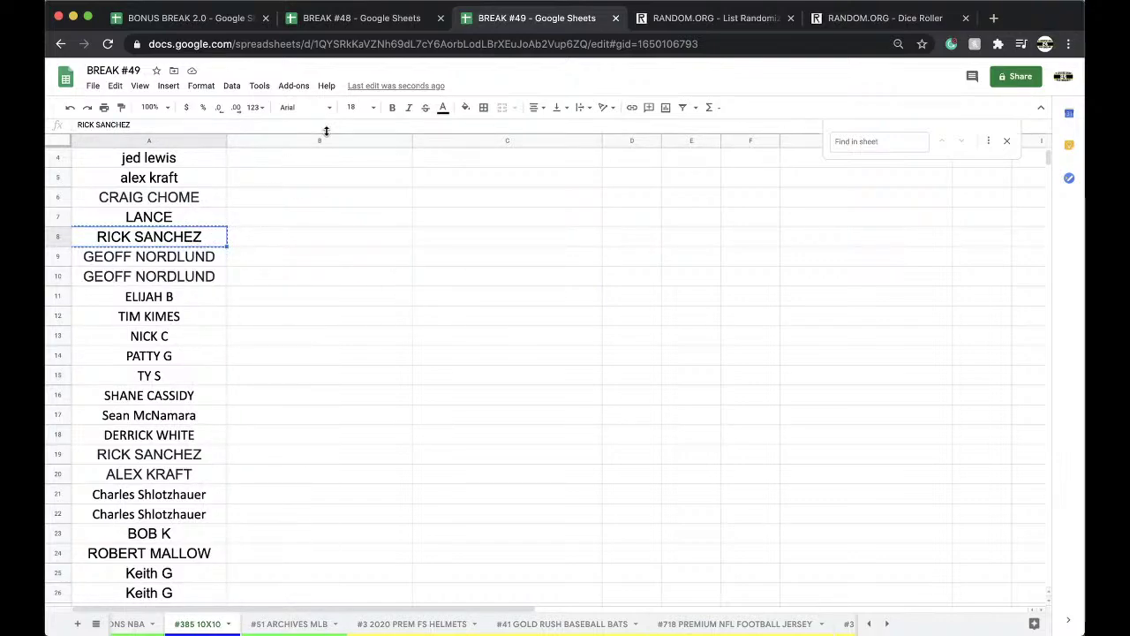
{"action": "left_click", "coordinate": [465, 106]}
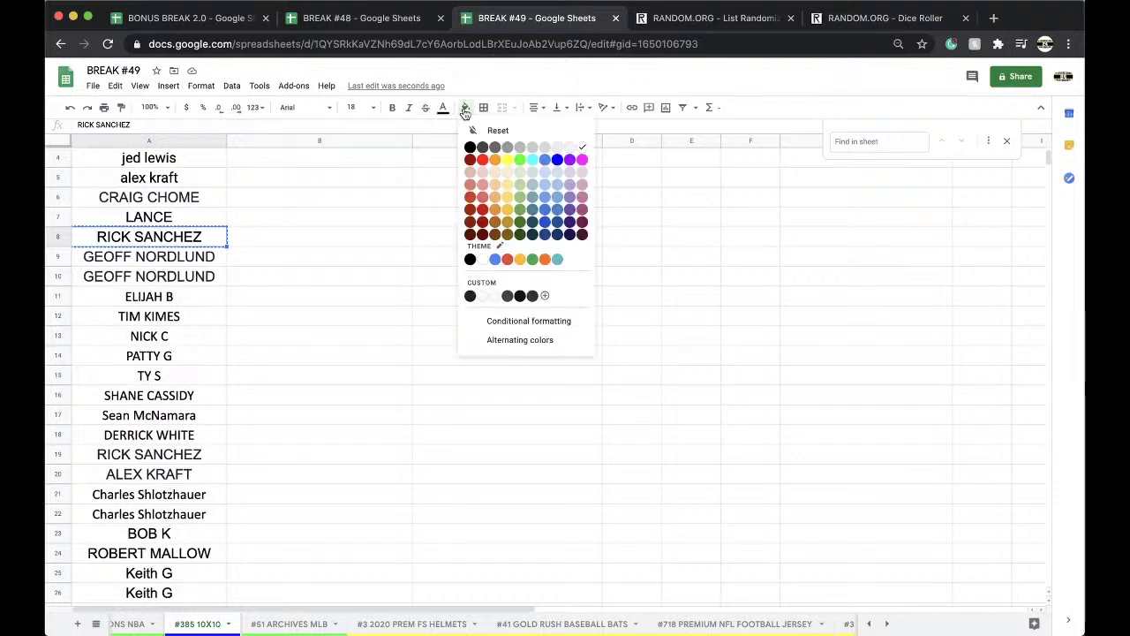
{"action": "left_click", "coordinate": [509, 158]}
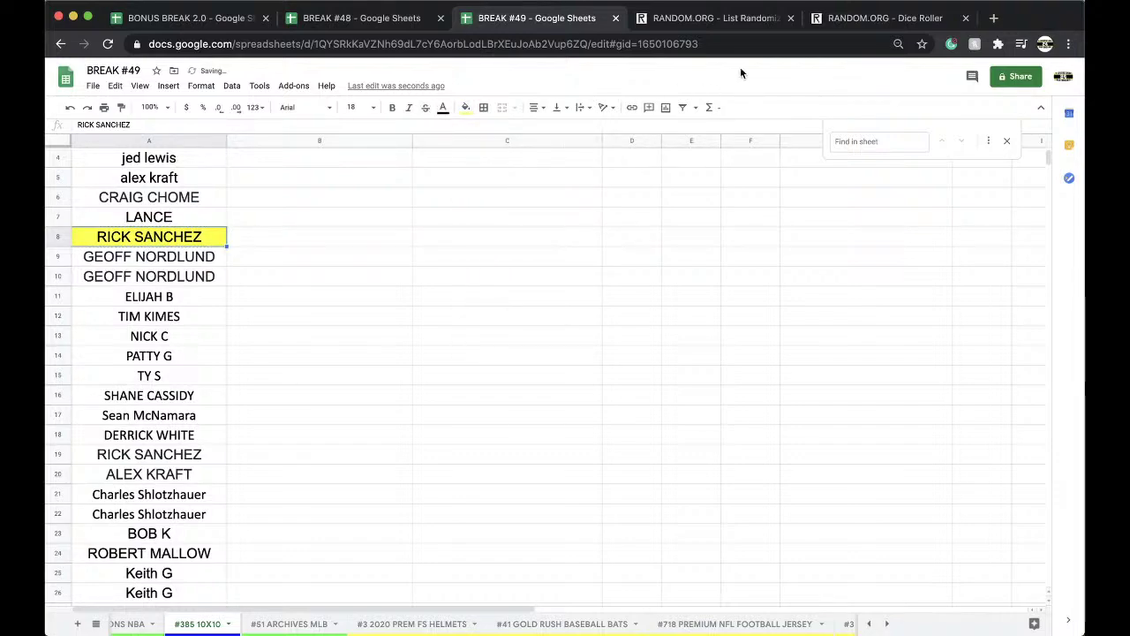
{"action": "left_click", "coordinate": [711, 17]}
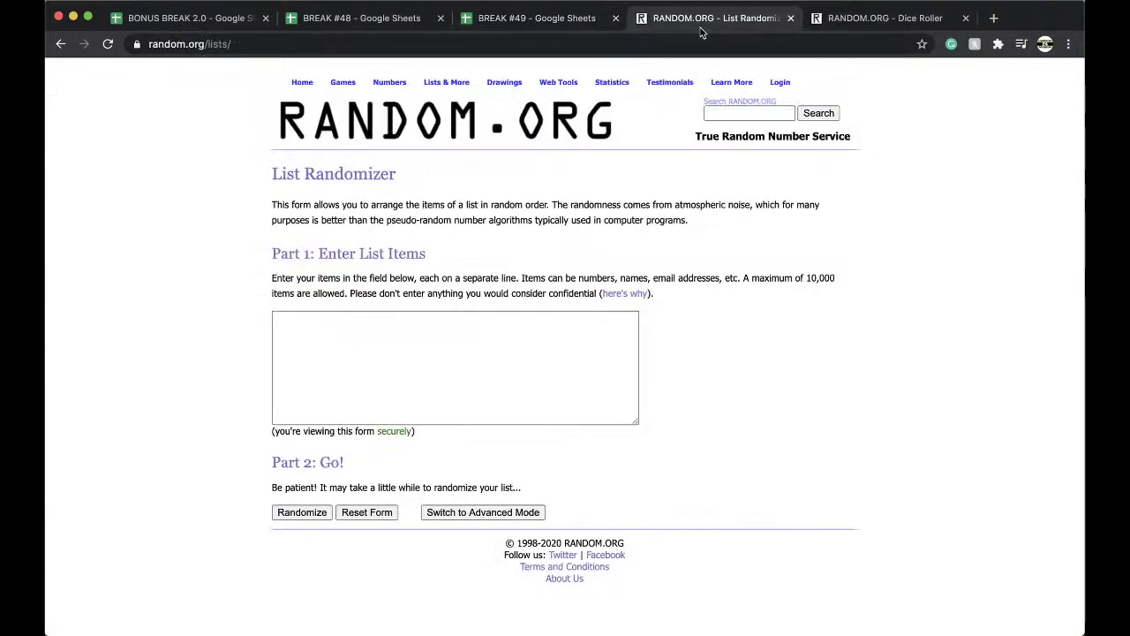
Step: Roll two dice five times on RANDOM.ORG's Dice Roller, ending on 4 and 2
{"action": "left_click", "coordinate": [848, 17]}
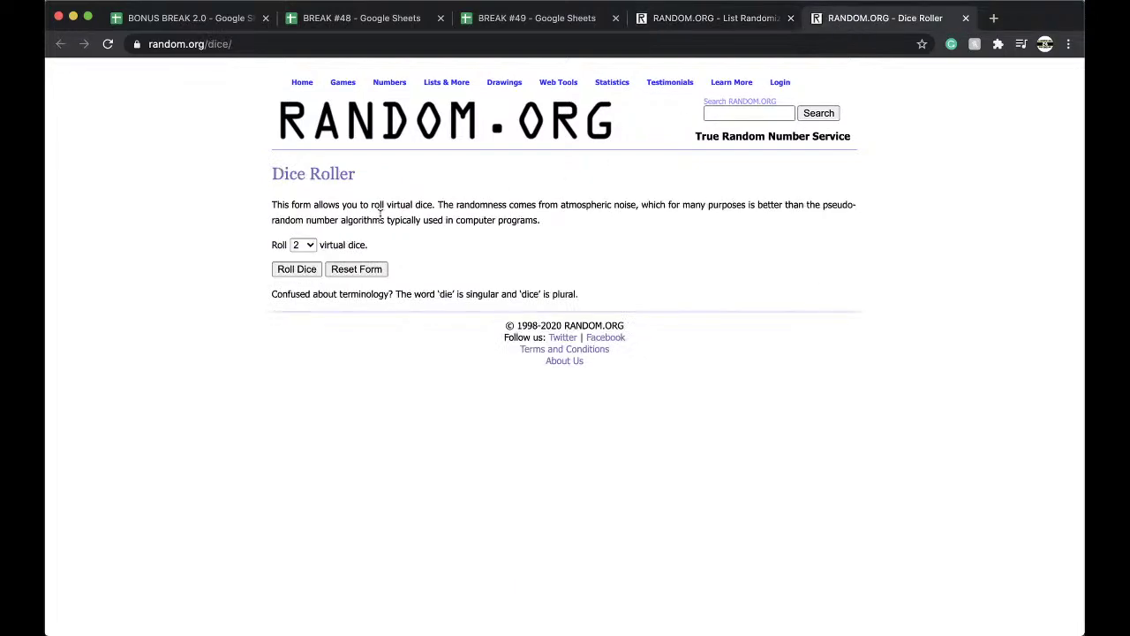
{"action": "left_click", "coordinate": [303, 270]}
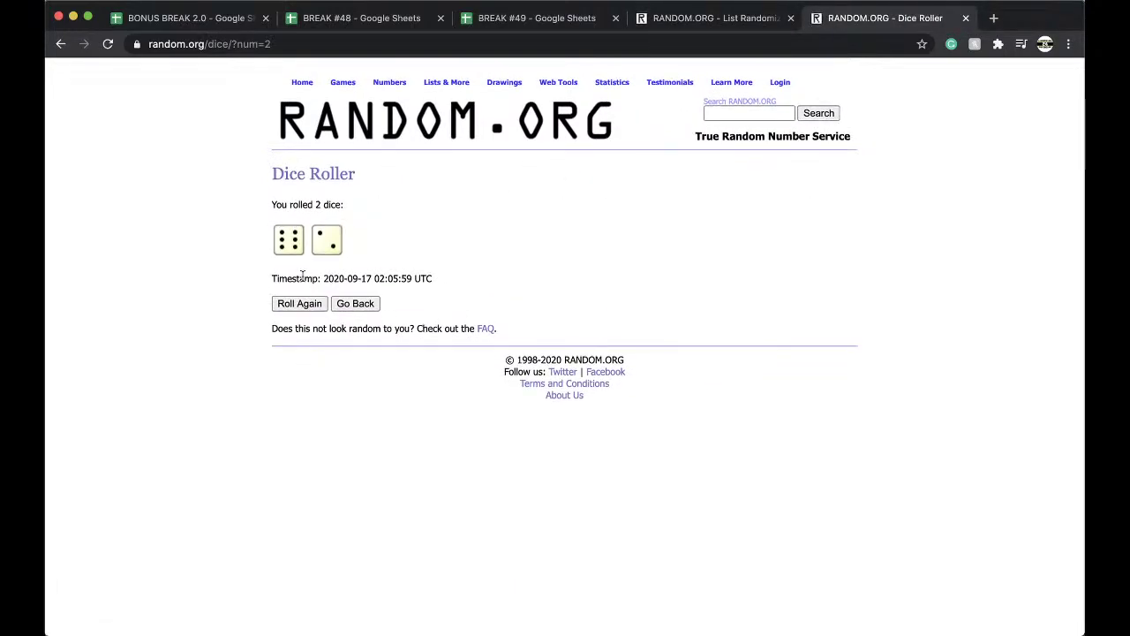
{"action": "left_click", "coordinate": [300, 304]}
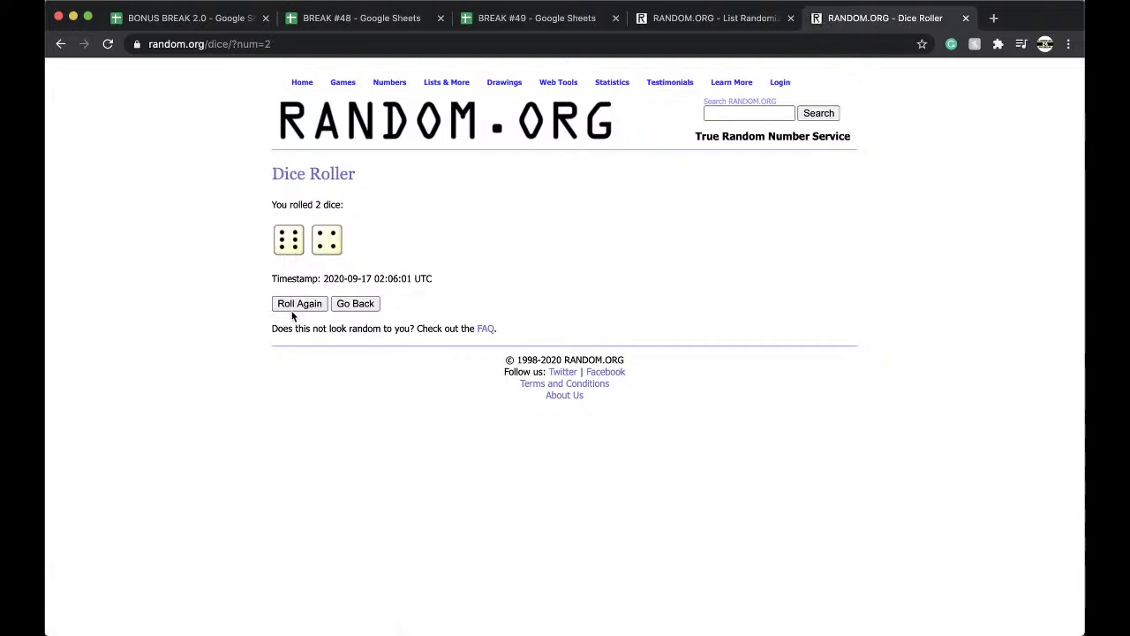
{"action": "left_click", "coordinate": [294, 309]}
{"action": "left_click", "coordinate": [293, 305]}
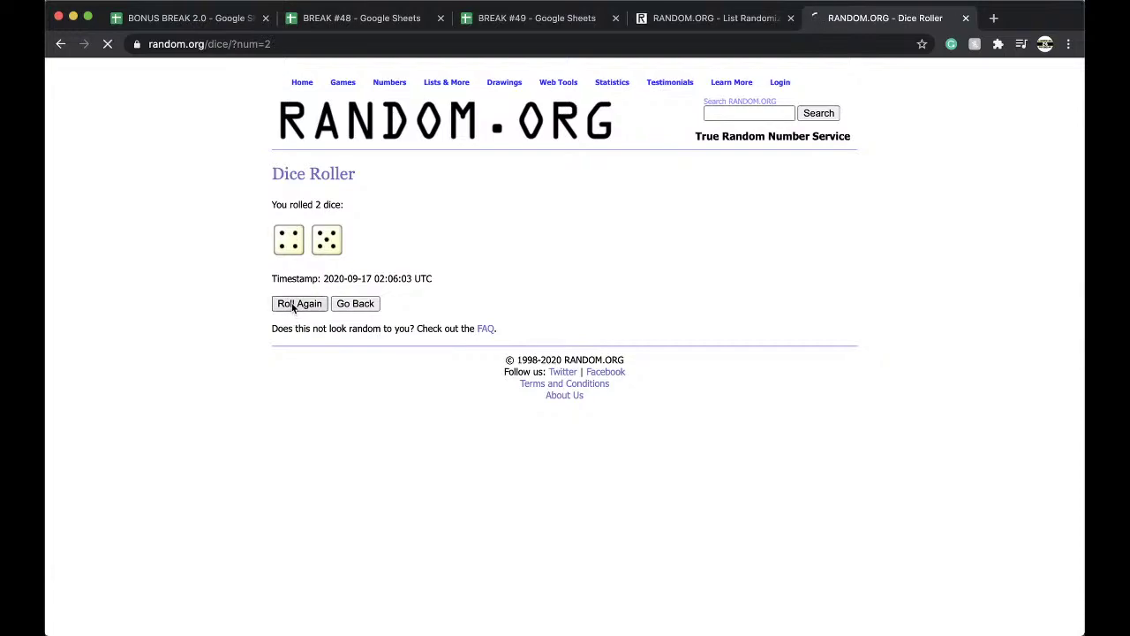
{"action": "left_click", "coordinate": [294, 305]}
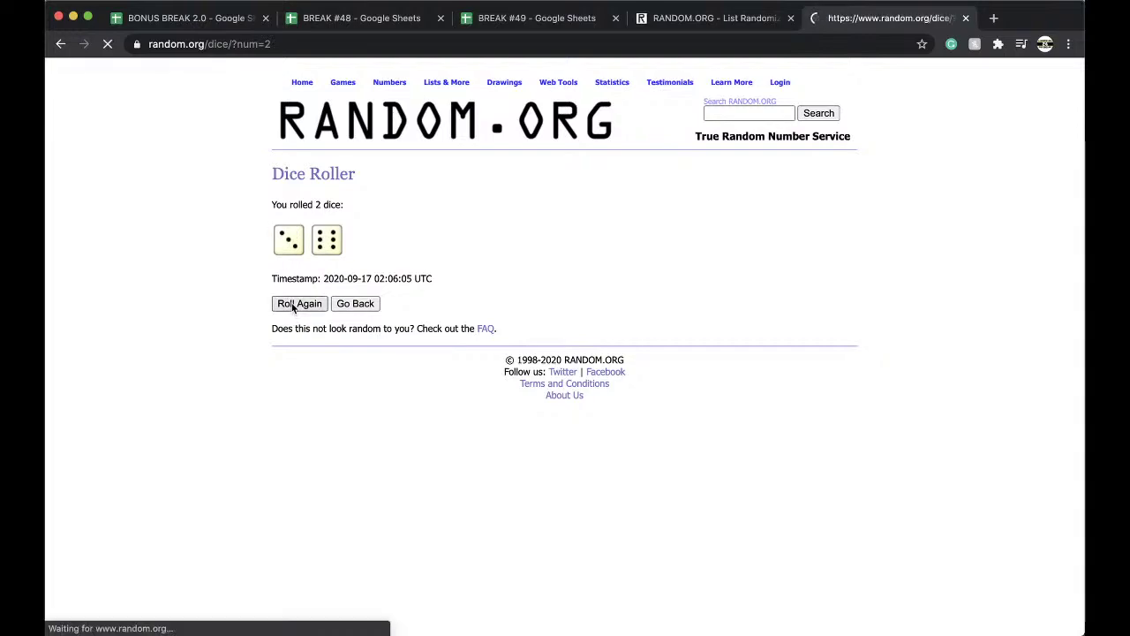
{"action": "left_click", "coordinate": [552, 26]}
Step: Enter the dice total 6 in the yellow cell C1
{"action": "scroll", "coordinate": [558, 250], "scroll_direction": "up", "scroll_amount": 1}
{"action": "left_click", "coordinate": [538, 163]}
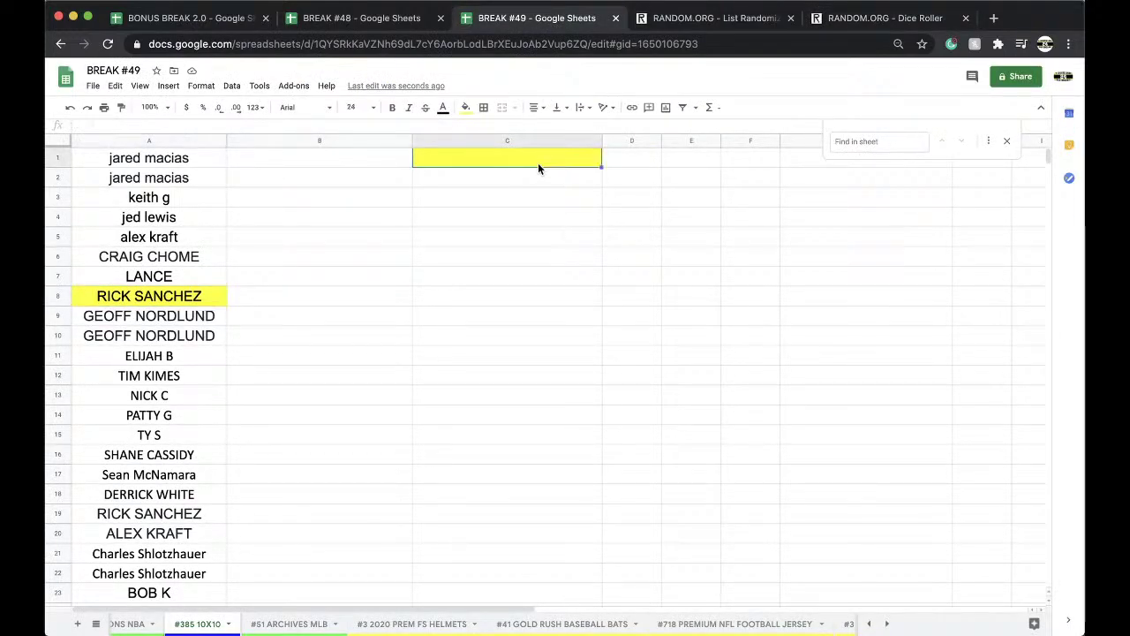
{"action": "type", "text": "6"}
{"action": "key", "text": "Return"}
{"action": "left_click_drag", "start_coordinate": [530, 242], "coordinate": [528, 253]}
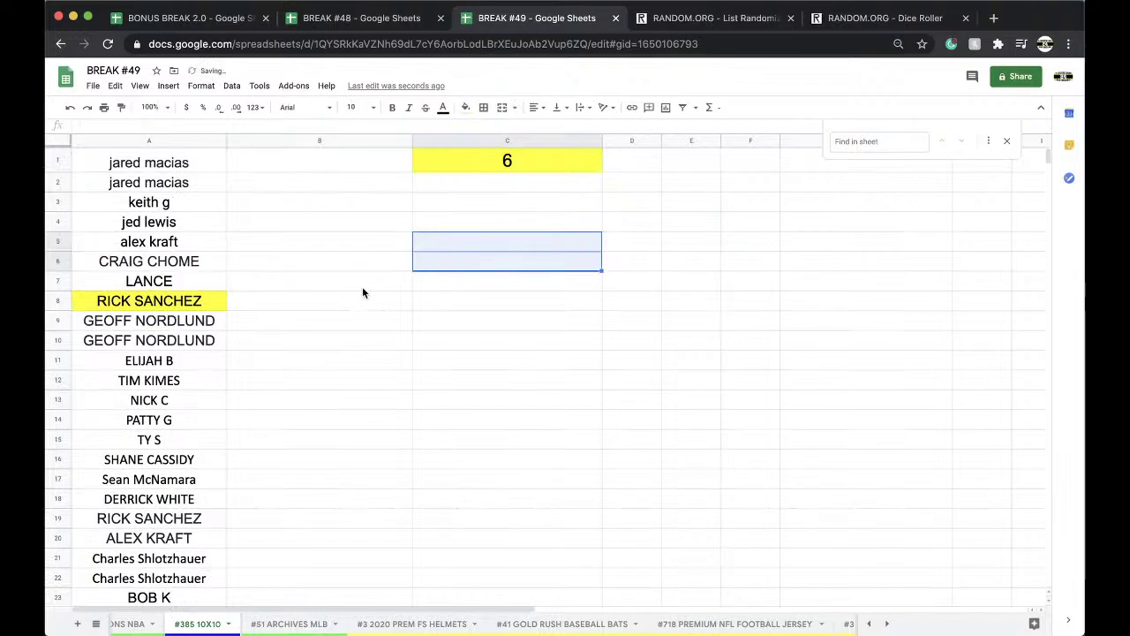
{"action": "left_click_drag", "start_coordinate": [154, 320], "coordinate": [161, 396]}
{"action": "key", "text": "super+c"}
{"action": "scroll", "coordinate": [155, 300], "scroll_direction": "up", "scroll_amount": 5}
{"action": "left_click", "coordinate": [152, 301]}
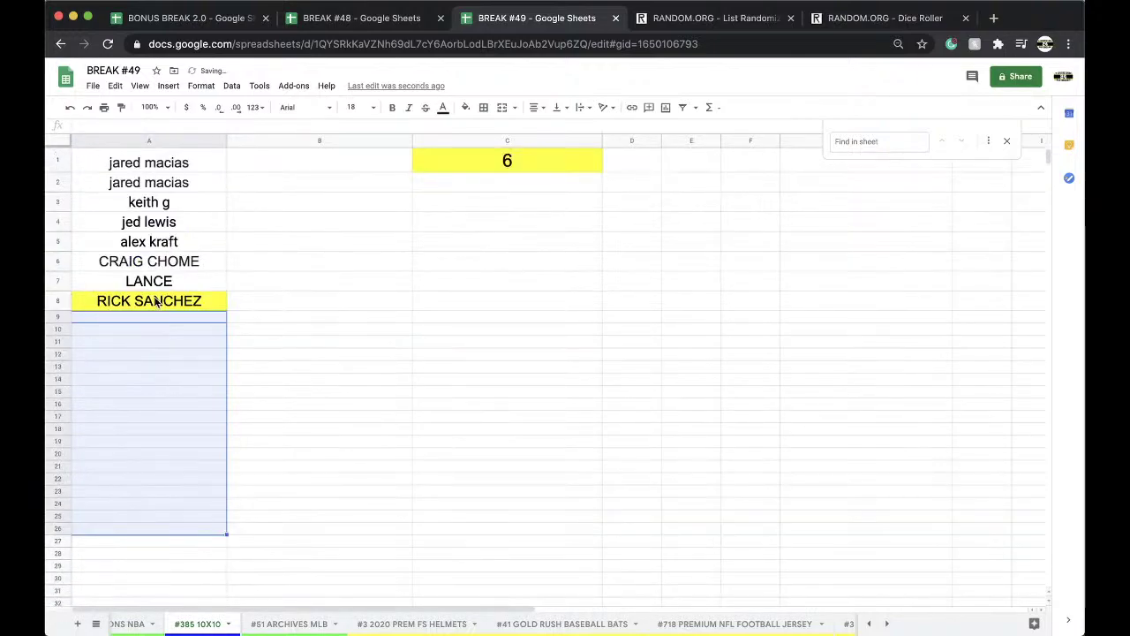
{"action": "key", "text": "super+v"}
{"action": "scroll", "coordinate": [276, 307], "scroll_direction": "down", "scroll_amount": 5}
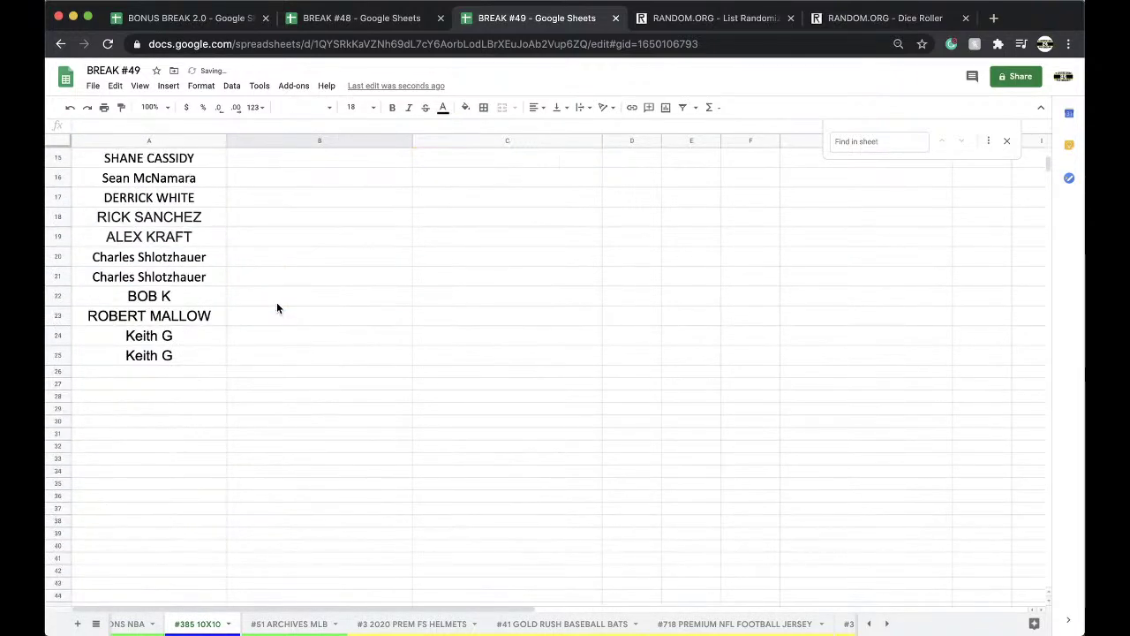
{"action": "scroll", "coordinate": [265, 314], "scroll_direction": "up", "scroll_amount": 5}
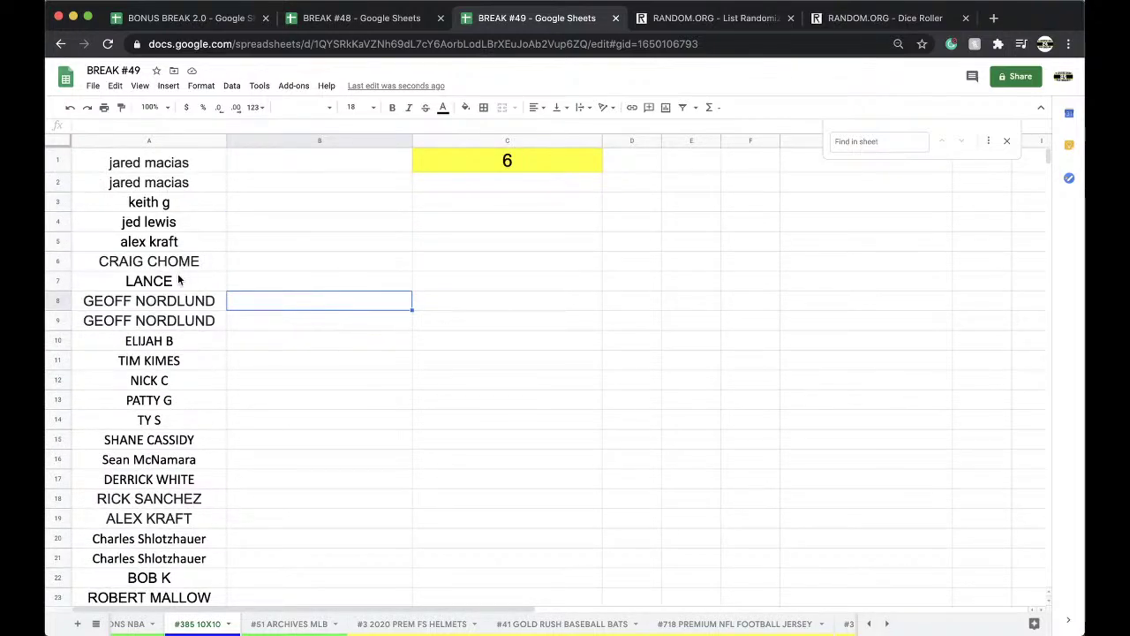
{"action": "left_click_drag", "start_coordinate": [165, 311], "coordinate": [157, 556]}
{"action": "key", "text": "Delete"}
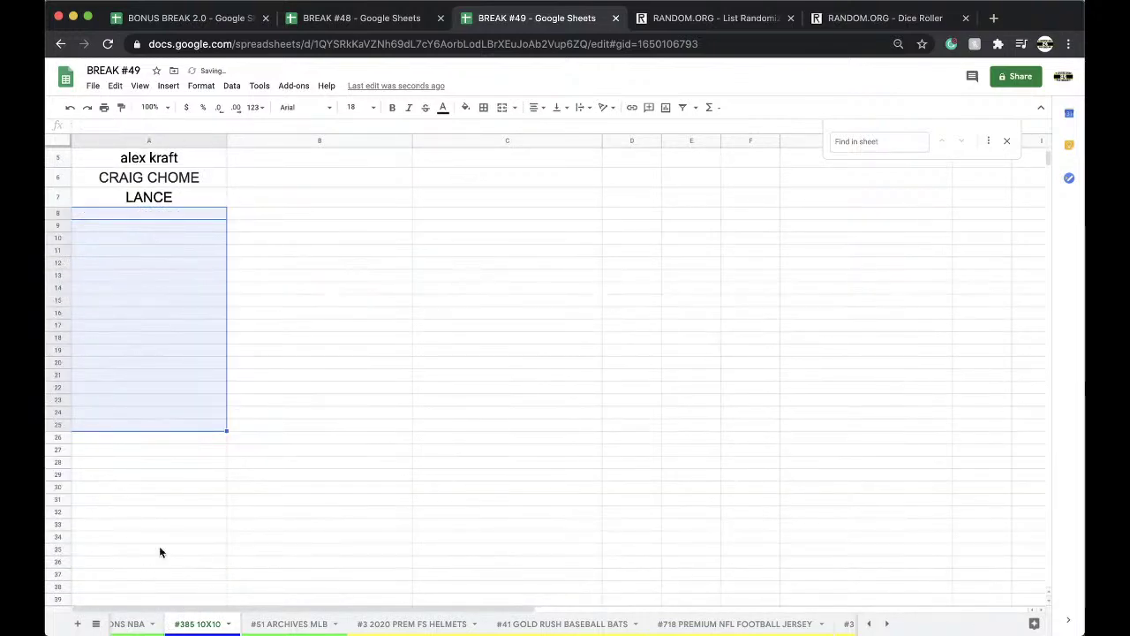
{"action": "key", "text": "ctrl+z"}
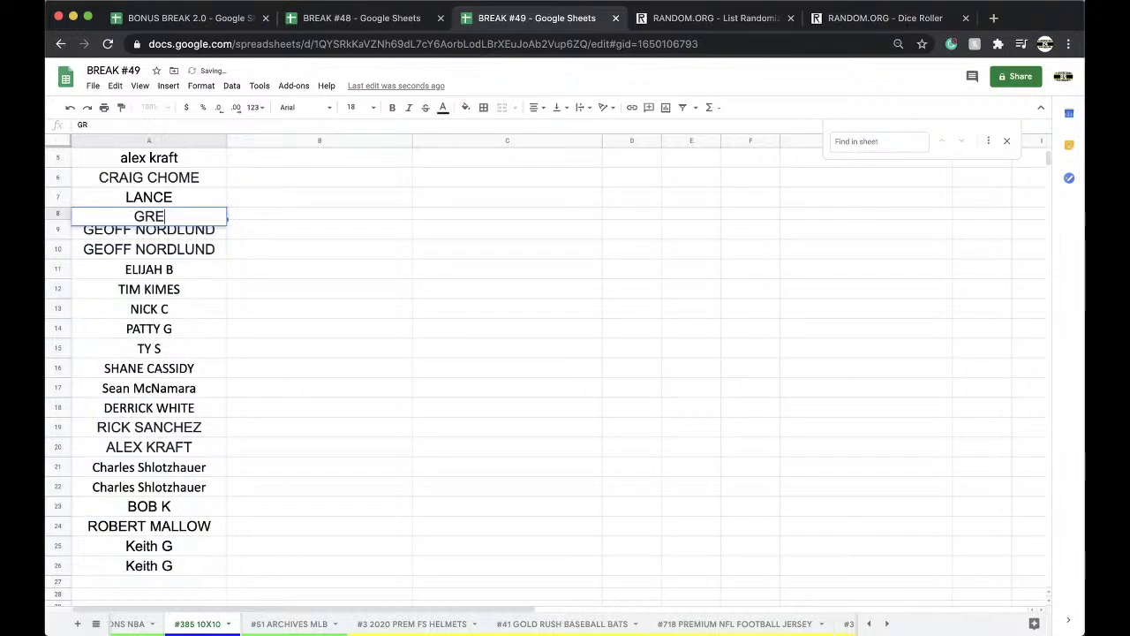
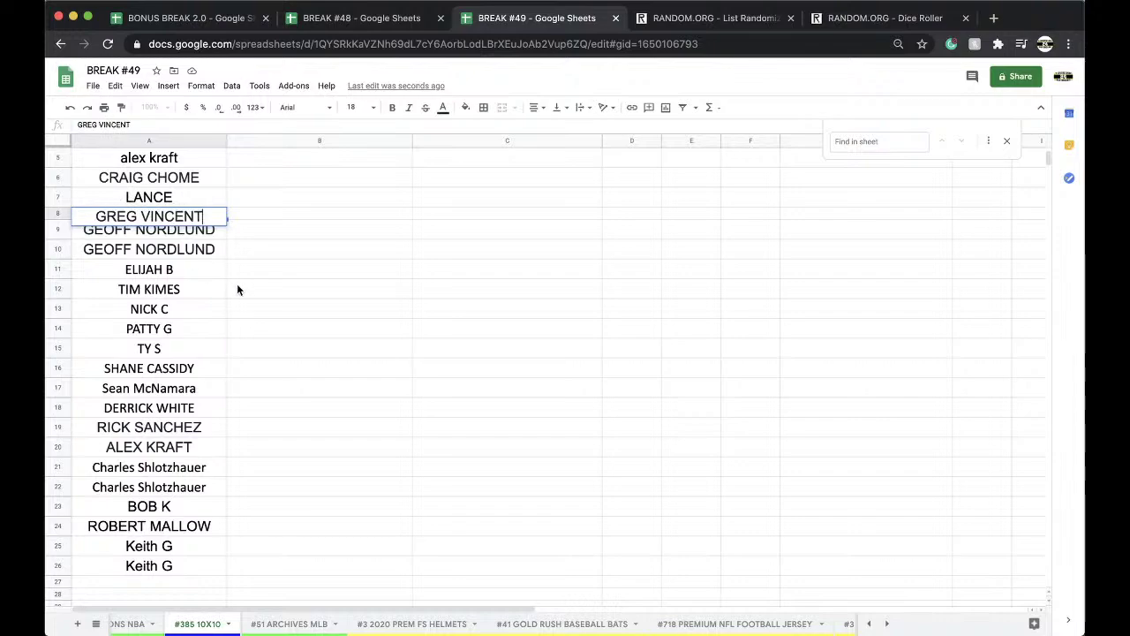
{"action": "left_click_drag", "start_coordinate": [237, 284], "coordinate": [238, 284]}
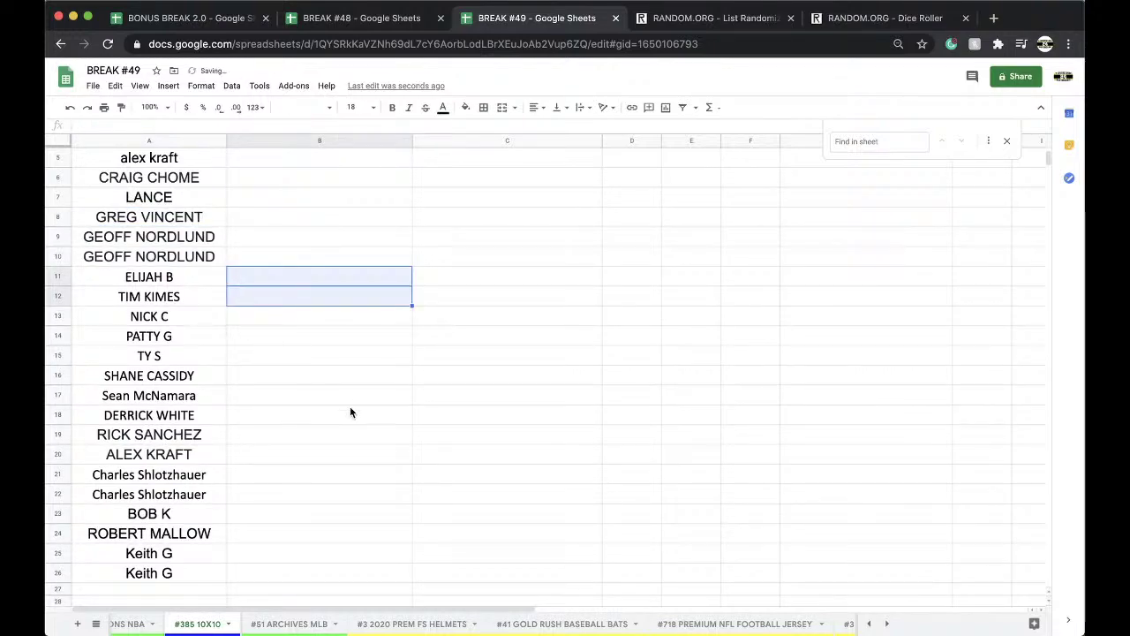
{"action": "scroll", "coordinate": [403, 415], "scroll_direction": "up", "scroll_amount": 3}
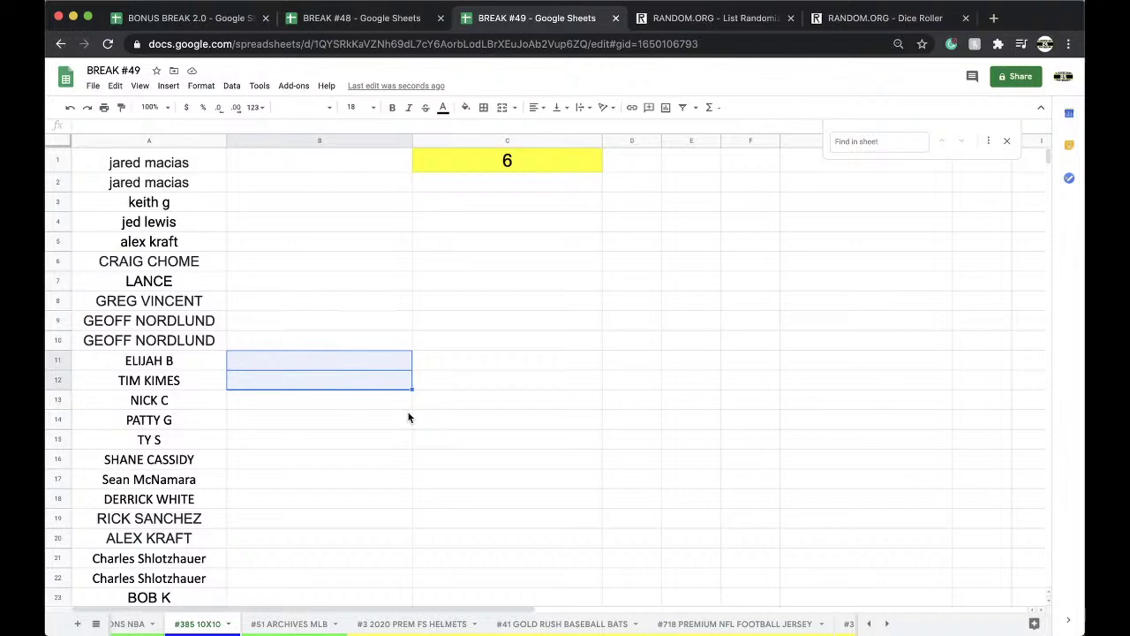
{"action": "left_click", "coordinate": [424, 624]}
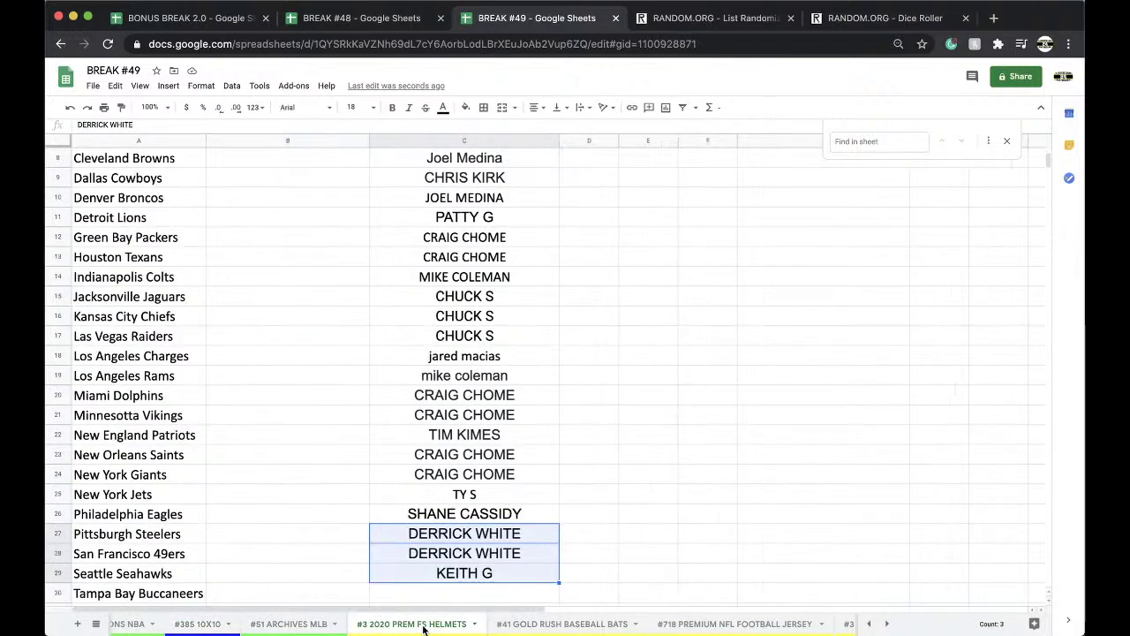
{"action": "scroll", "coordinate": [510, 541], "scroll_direction": "down", "scroll_amount": 3}
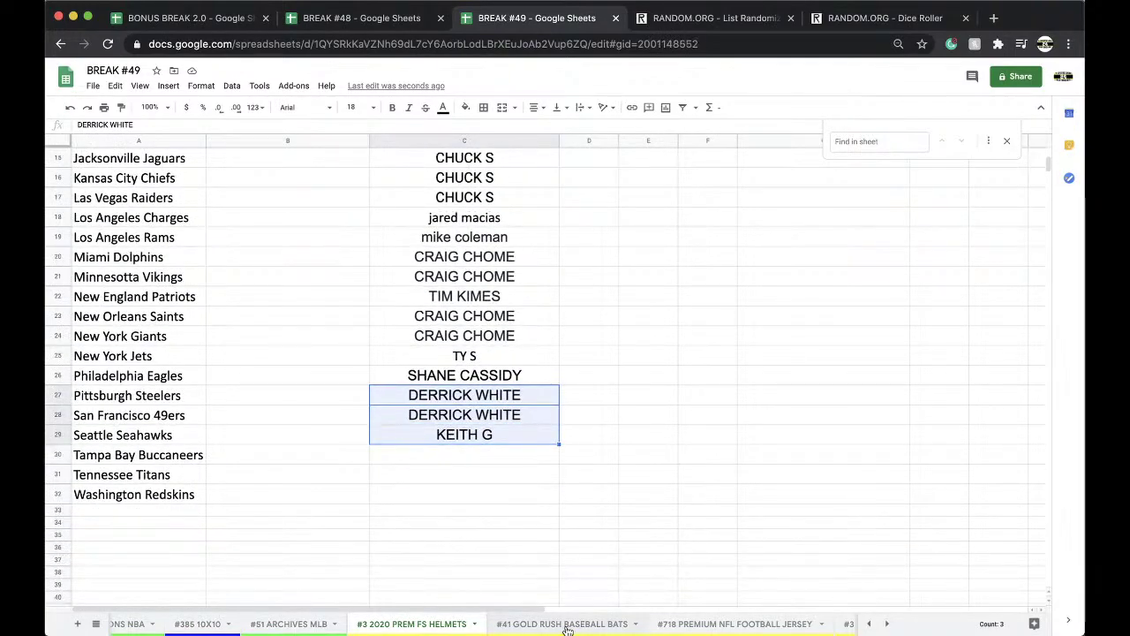
{"action": "left_click", "coordinate": [562, 624]}
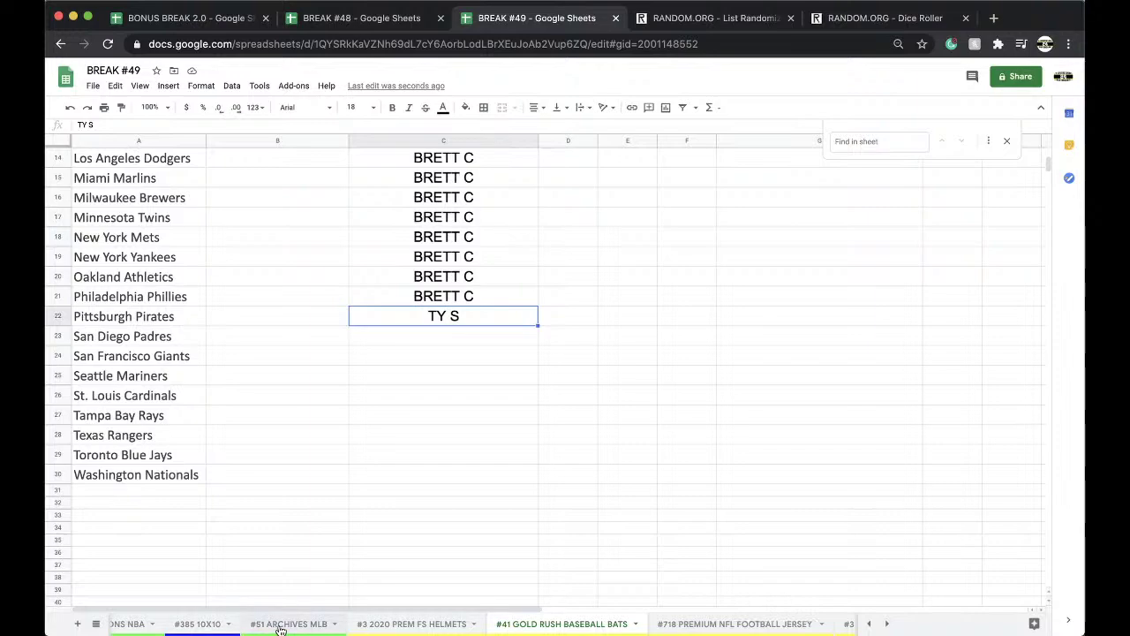
{"action": "left_click", "coordinate": [281, 625]}
{"action": "left_click", "coordinate": [211, 624]}
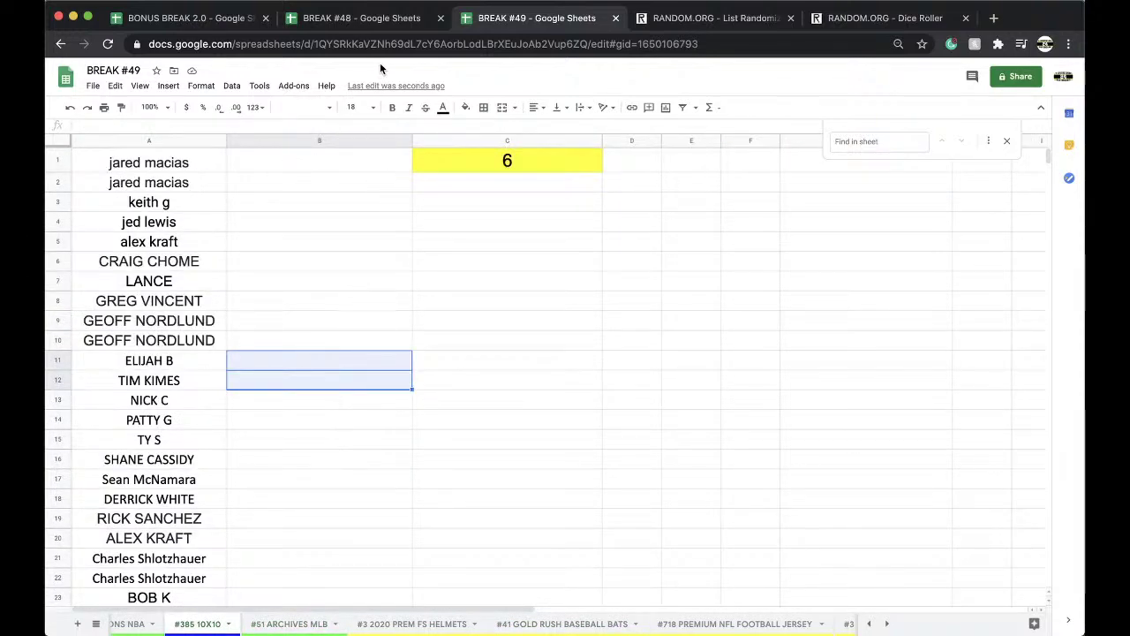
Step: On BREAK #48, find the first buyer and enter a $14.00 credit in B107
{"action": "left_click", "coordinate": [367, 18]}
{"action": "left_click", "coordinate": [472, 343]}
{"action": "key", "text": "ctrl+f"}
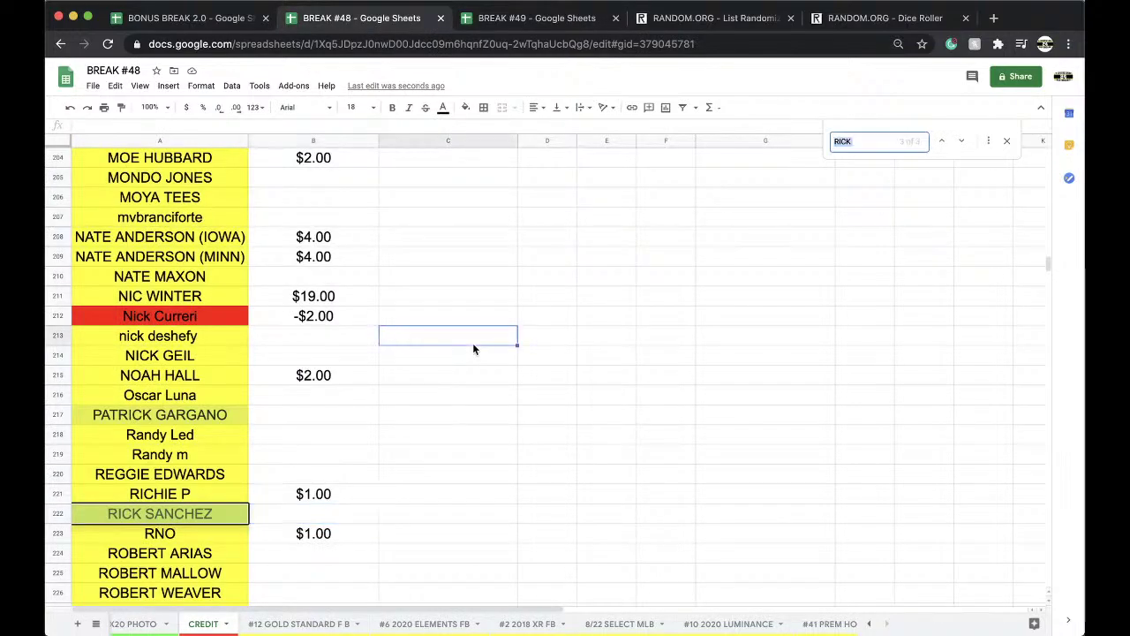
{"action": "type", "text": "GREG"}
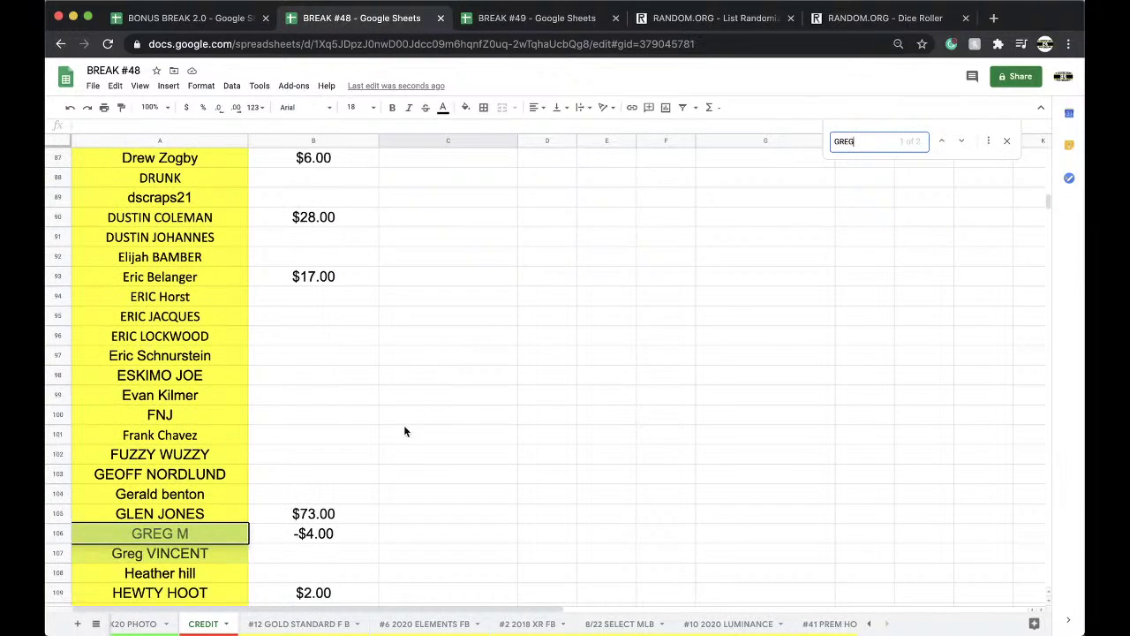
{"action": "left_click", "coordinate": [339, 556]}
{"action": "type", "text": "$14"}
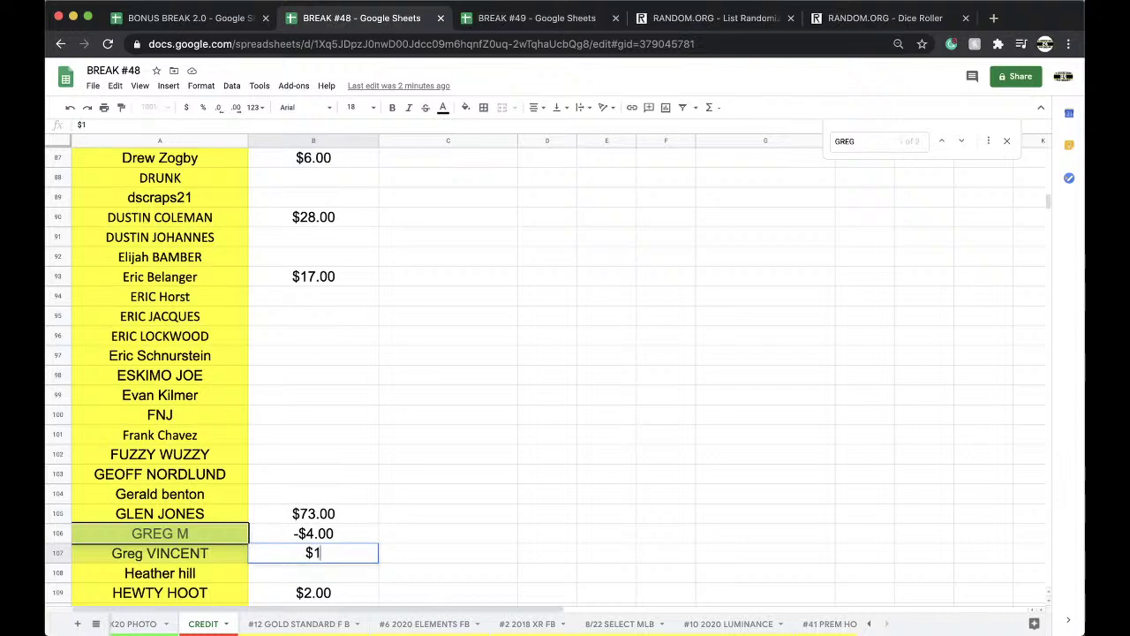
{"action": "left_click", "coordinate": [488, 430]}
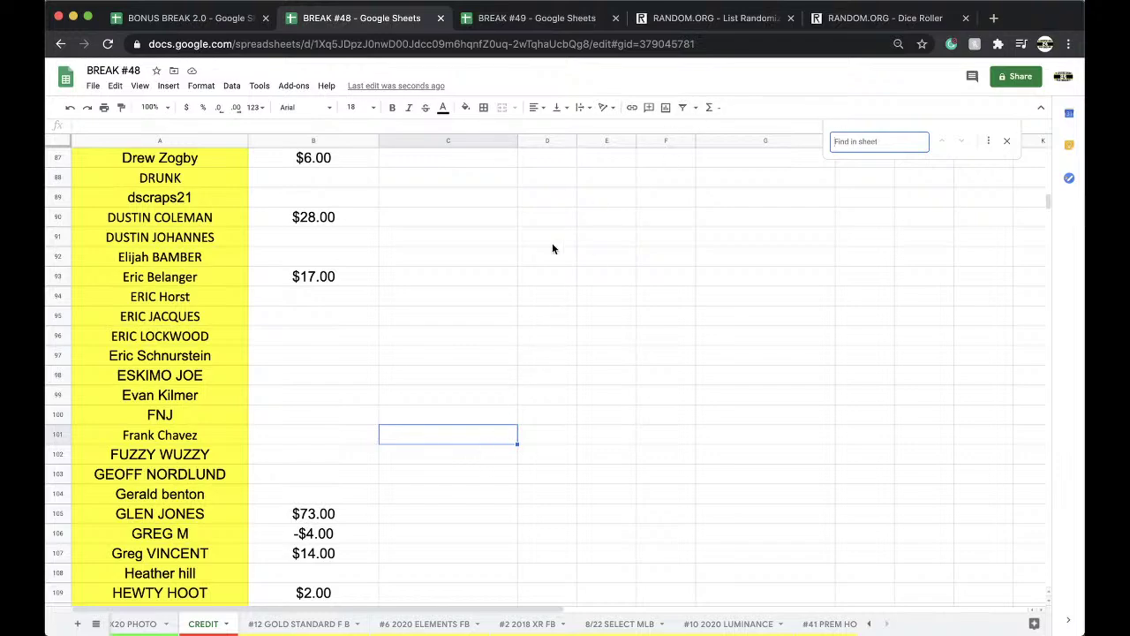
Step: Find the second buyer and lower their B7 credit from $49.00 to $39.00
{"action": "left_click", "coordinate": [482, 344]}
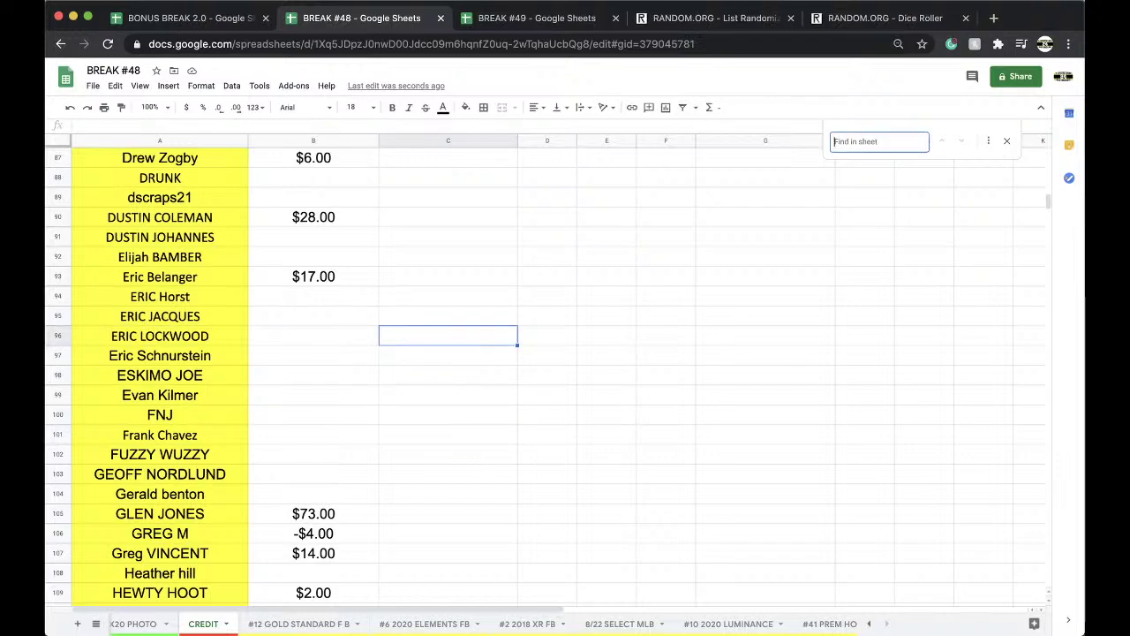
{"action": "type", "text": "ALEX K"}
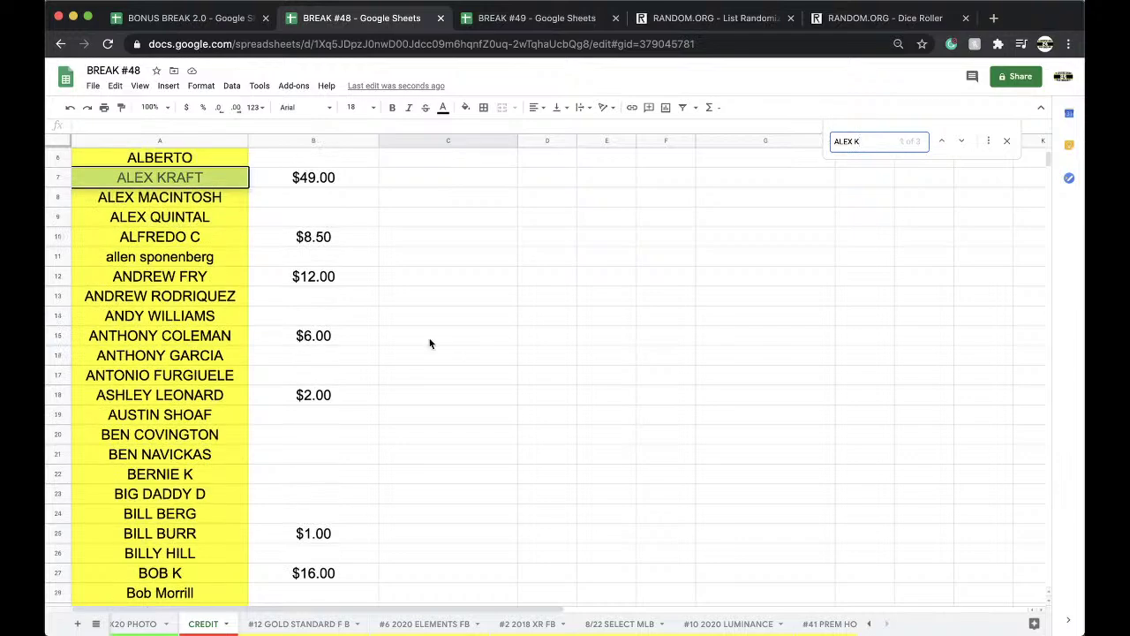
{"action": "double_click", "coordinate": [325, 212]}
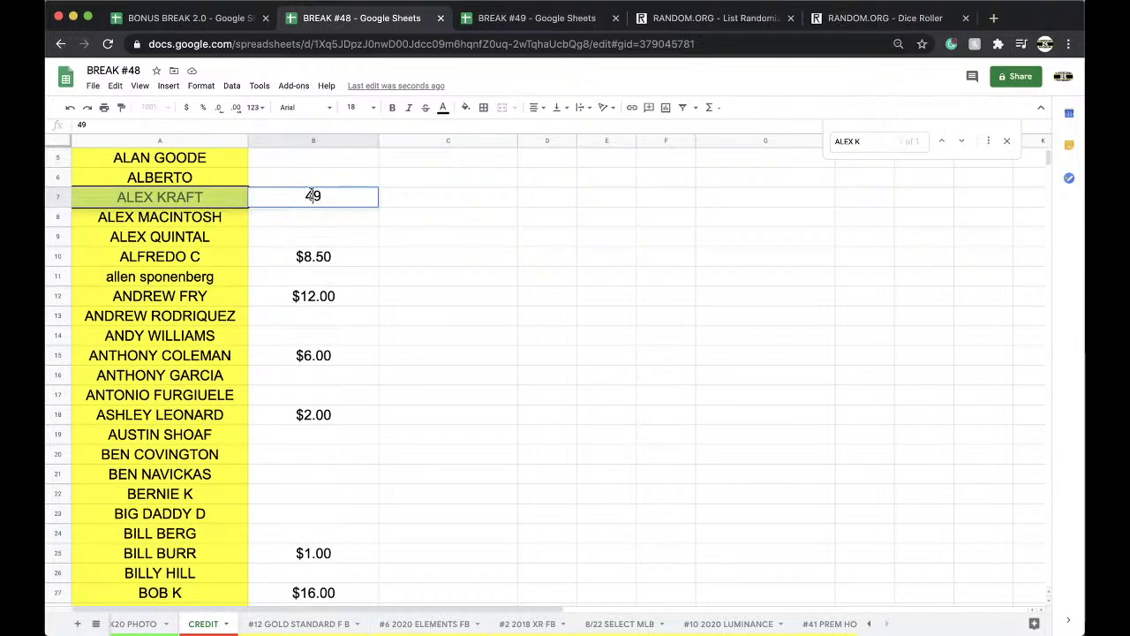
{"action": "key", "text": "Return"}
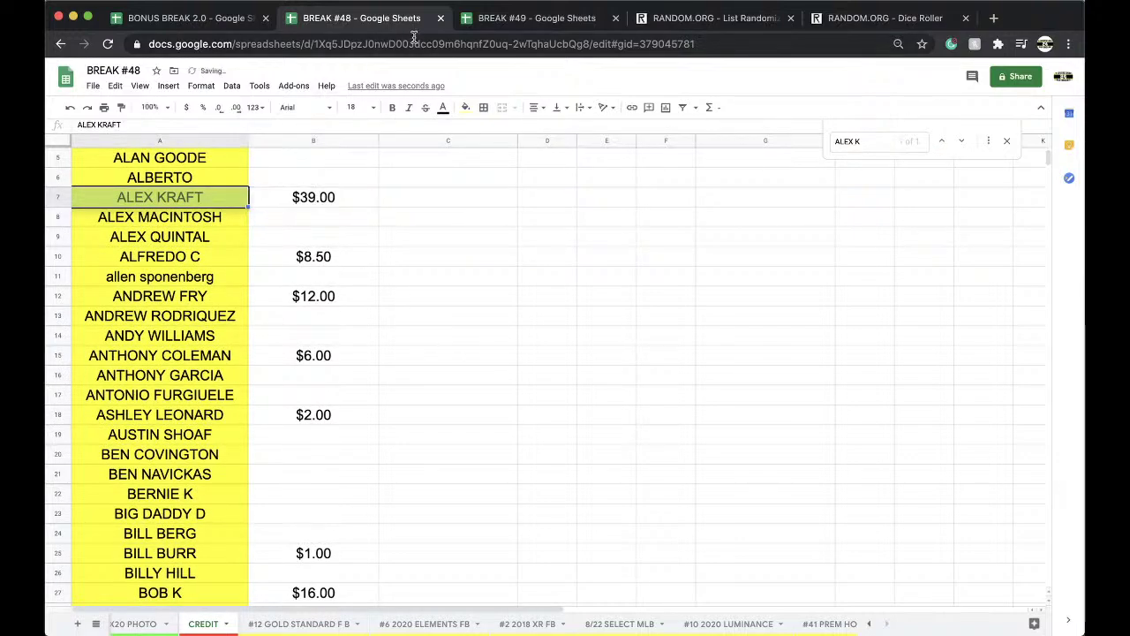
{"action": "left_click", "coordinate": [512, 18]}
Step: Paste the buyer's name into A27 as values only, without the yellow fill
{"action": "scroll", "coordinate": [180, 458], "scroll_direction": "down", "scroll_amount": 6}
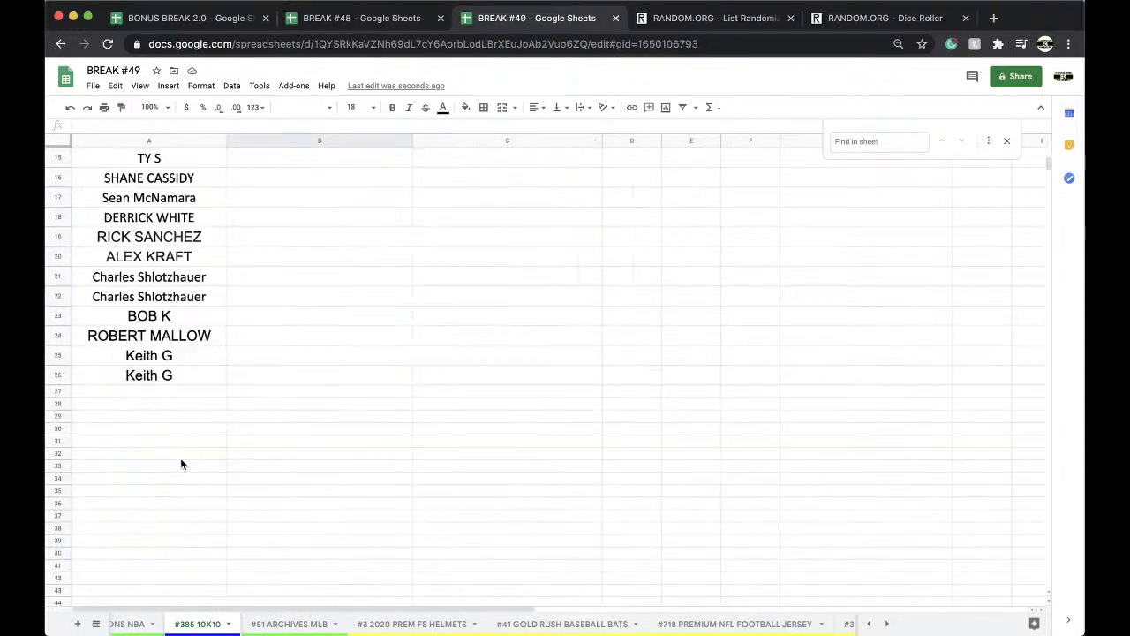
{"action": "left_click", "coordinate": [165, 295]}
{"action": "left_click", "coordinate": [250, 320]}
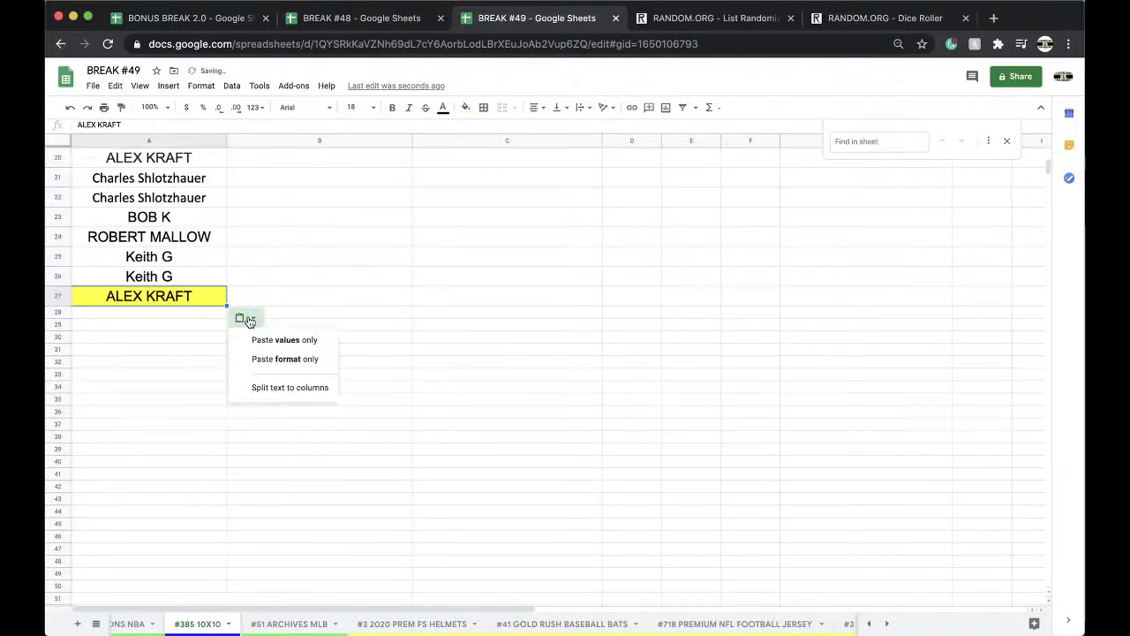
{"action": "left_click", "coordinate": [256, 339]}
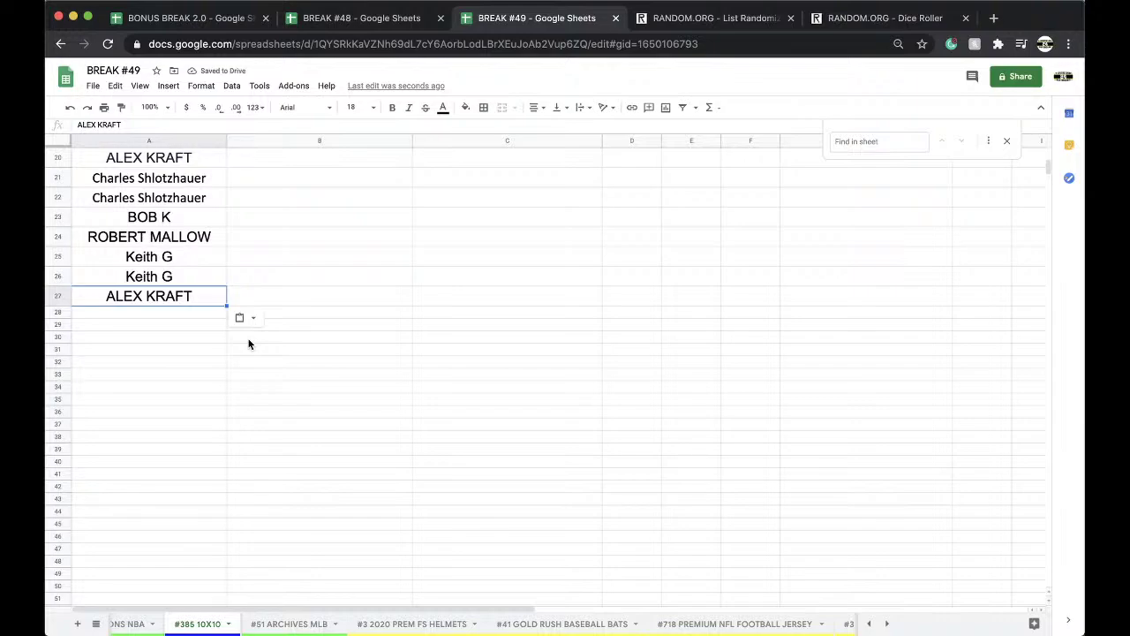
Step: Open the #51 ARCHIVES MLB sheet in BREAK #49
{"action": "left_click", "coordinate": [348, 21]}
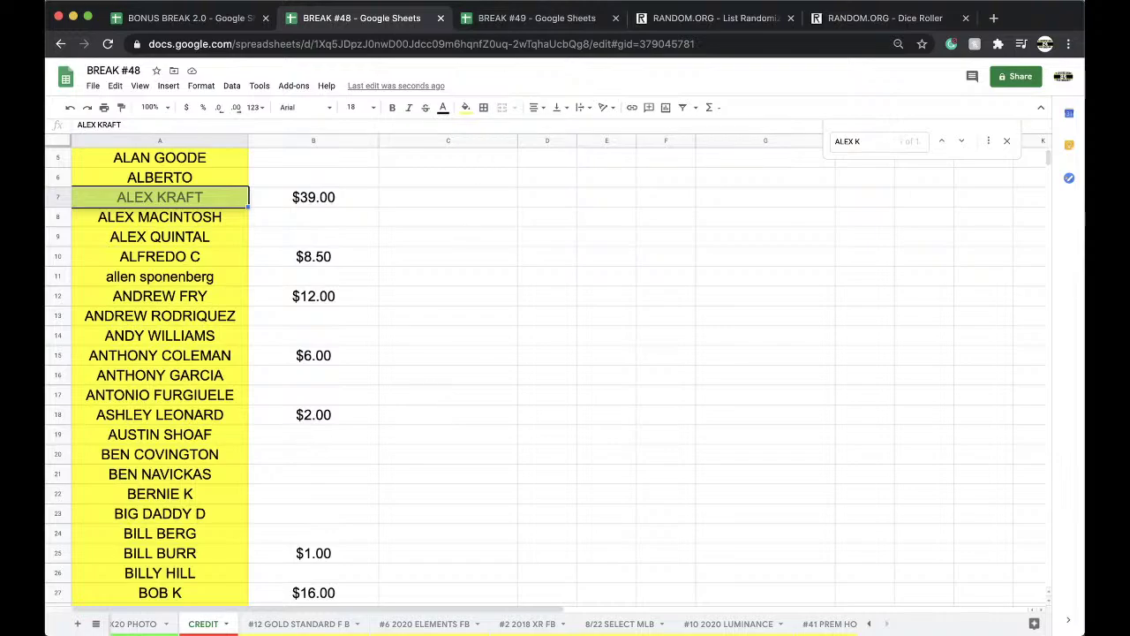
{"action": "left_click", "coordinate": [514, 21]}
{"action": "left_click", "coordinate": [300, 623]}
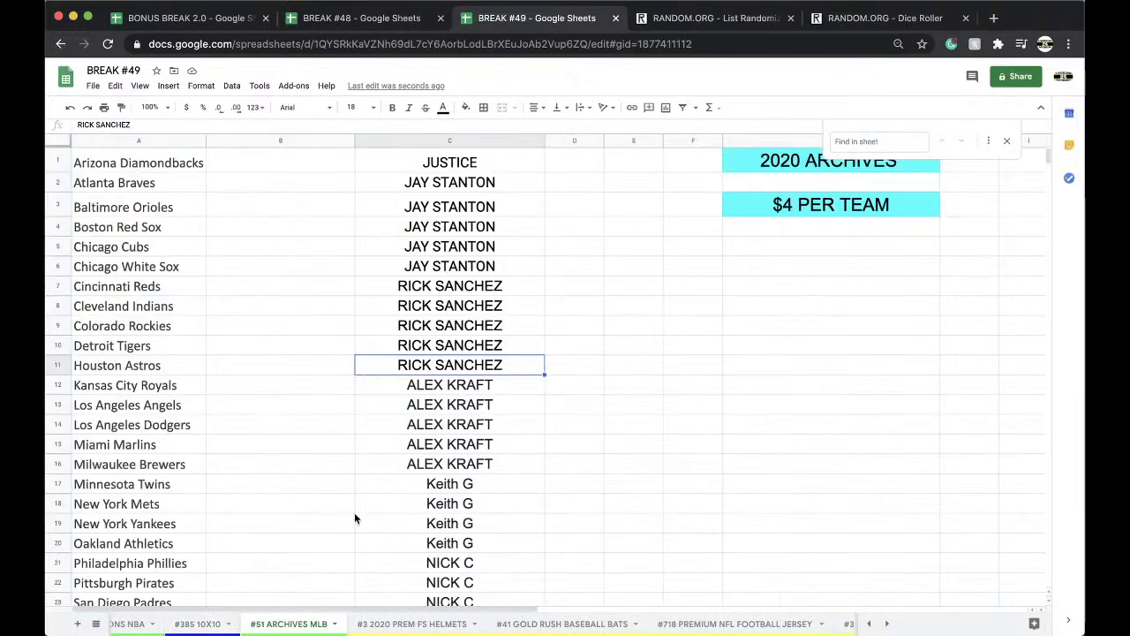
Step: Enter the new owner name for Cincinnati Reds in C7 and copy it to Cleveland and Colorado
{"action": "left_click", "coordinate": [438, 291]}
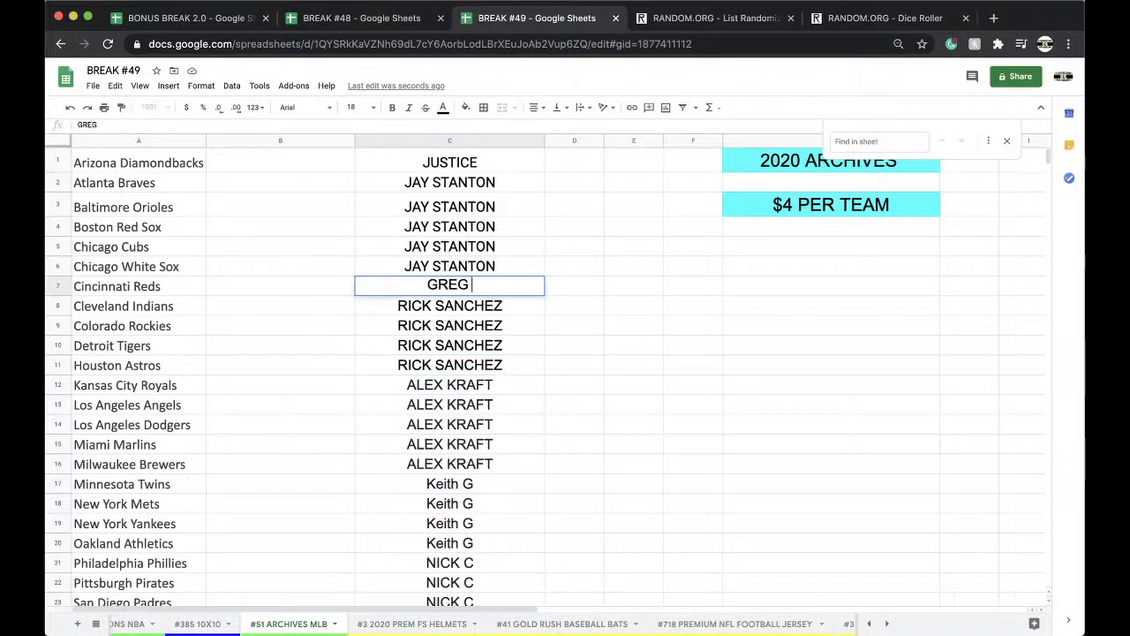
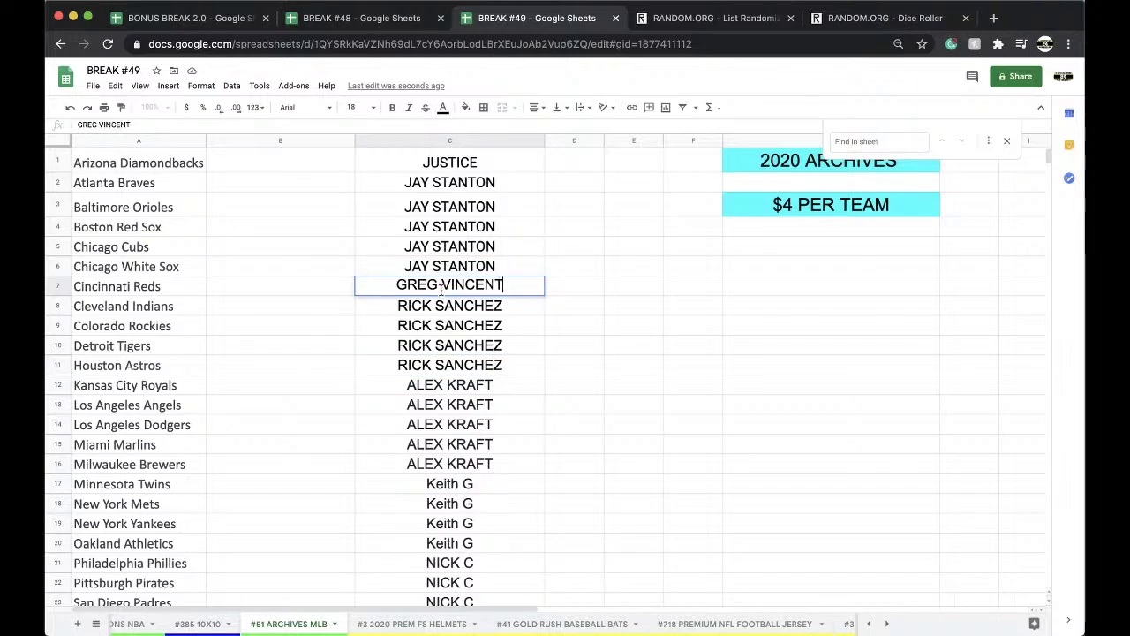
{"action": "key", "text": "Return"}
{"action": "key", "text": "Up"}
{"action": "key", "text": "ctrl+c"}
{"action": "left_click_drag", "start_coordinate": [437, 305], "coordinate": [438, 325]}
{"action": "key", "text": "ctrl+v"}
Step: Paste the same owner for Detroit Tigers and Houston Astros, undoing a stray paste over another buyer
{"action": "scroll", "coordinate": [450, 398], "scroll_direction": "down", "scroll_amount": 3}
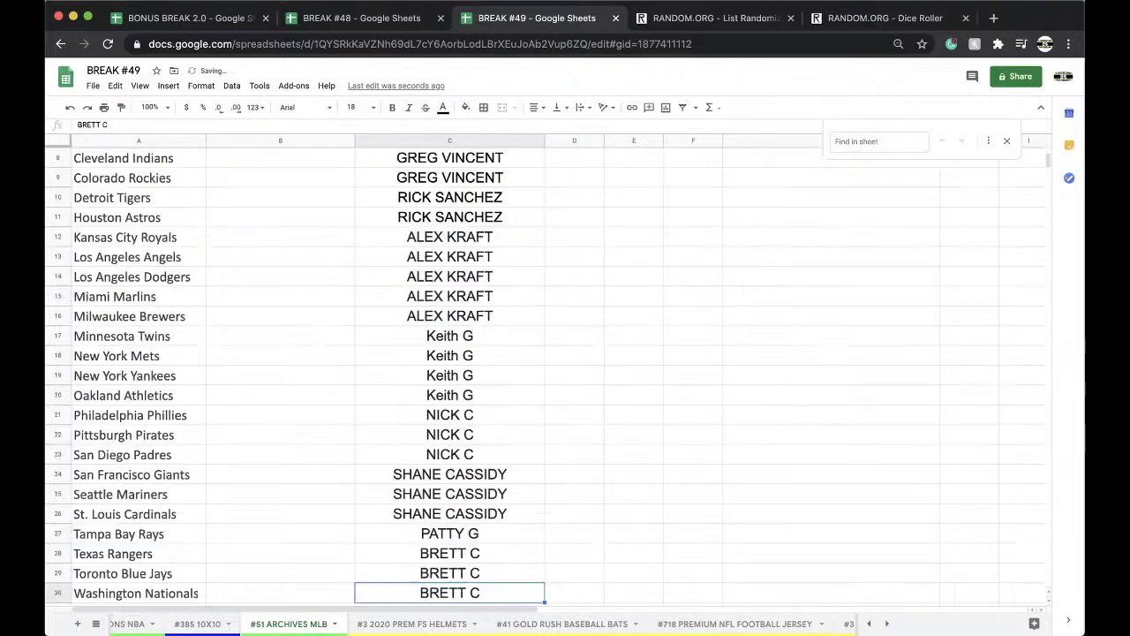
{"action": "left_click", "coordinate": [450, 592]}
{"action": "key", "text": "ctrl+v"}
{"action": "key", "text": "ctrl+z"}
{"action": "scroll", "coordinate": [433, 335], "scroll_direction": "up", "scroll_amount": 3}
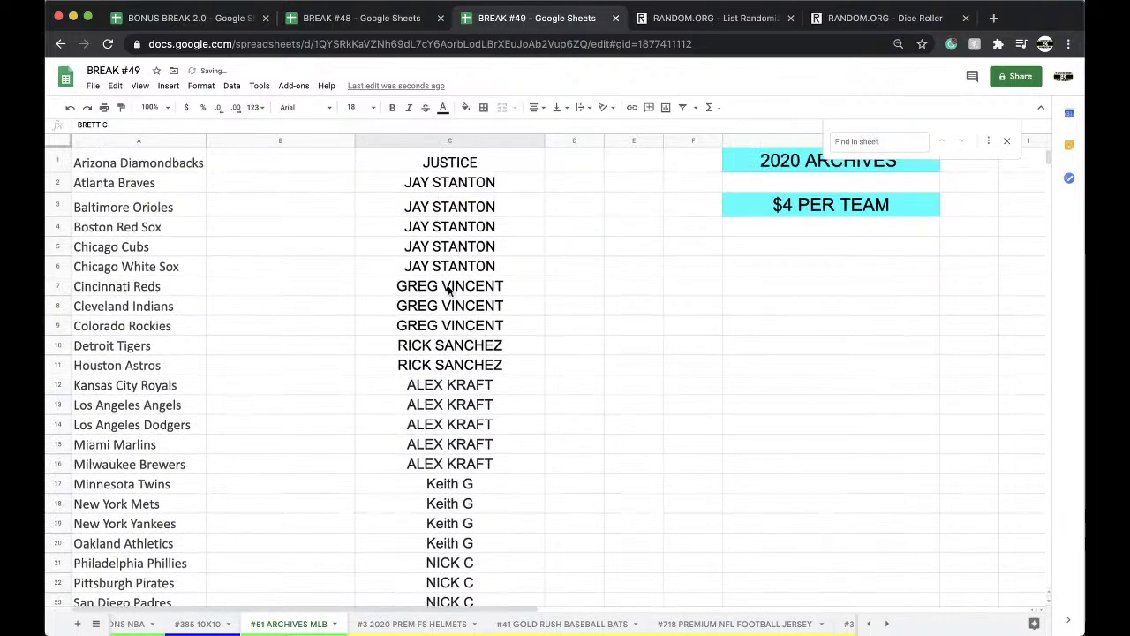
{"action": "left_click", "coordinate": [431, 346]}
{"action": "key", "text": "ctrl+v"}
{"action": "left_click", "coordinate": [436, 366]}
{"action": "key", "text": "ctrl+v"}
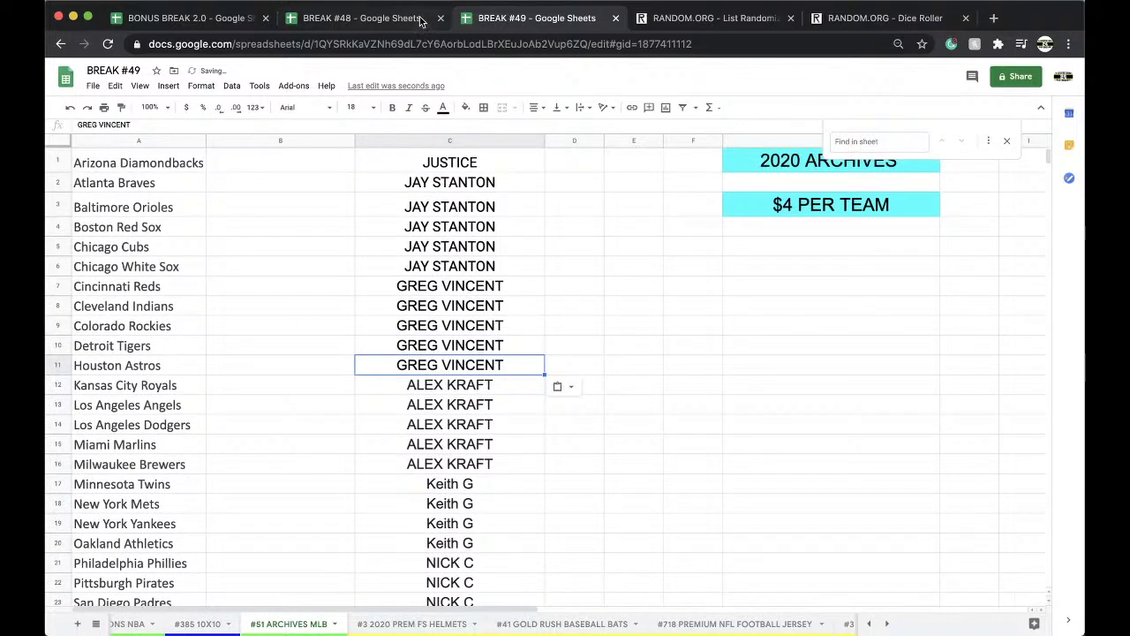
{"action": "left_click", "coordinate": [371, 17]}
{"action": "key", "text": "ctrl+f"}
Step: Search the CREDIT sheet for the previous owner and set their credit to $20.00
{"action": "type", "text": "RICK"}
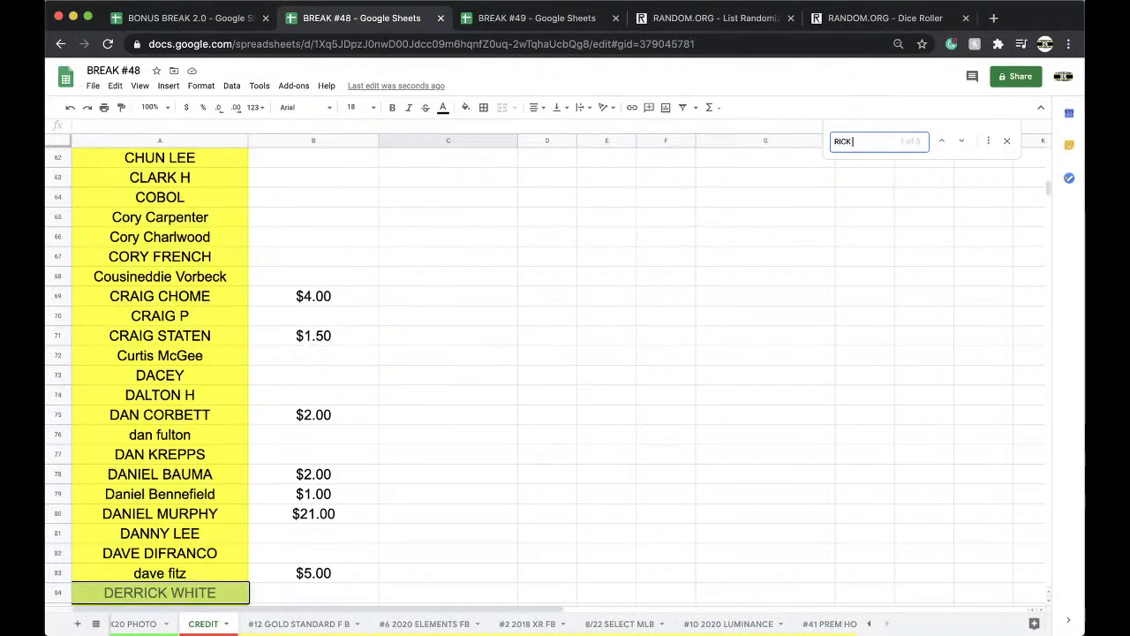
{"action": "left_click", "coordinate": [962, 140]}
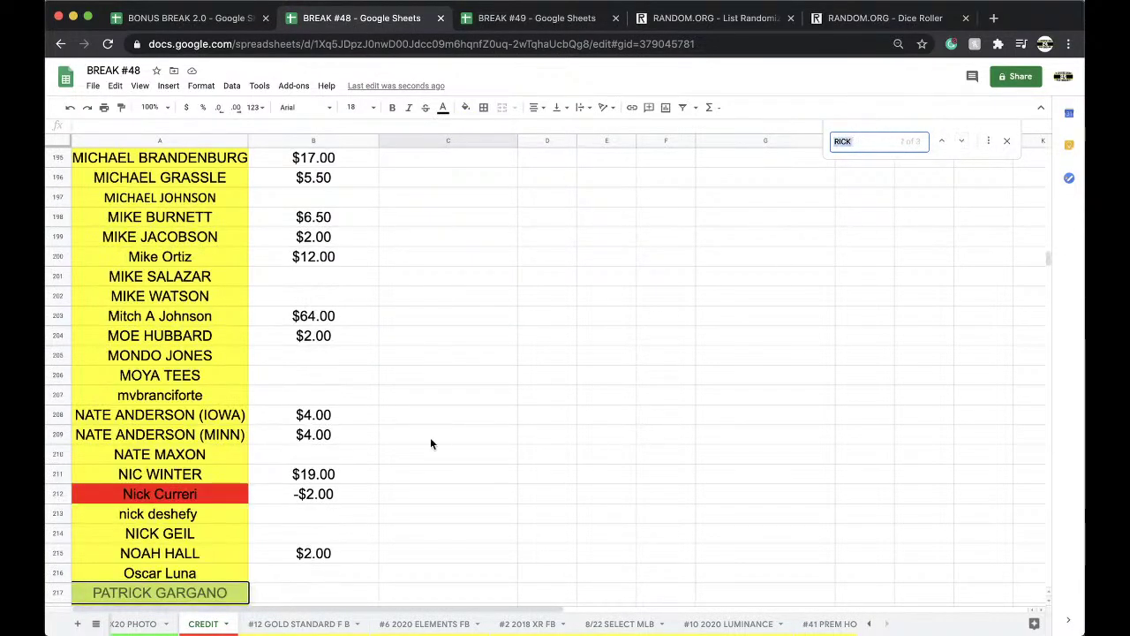
{"action": "scroll", "coordinate": [430, 444], "scroll_direction": "down", "scroll_amount": 3}
{"action": "left_click", "coordinate": [962, 141]}
{"action": "scroll", "coordinate": [369, 477], "scroll_direction": "down", "scroll_amount": 1}
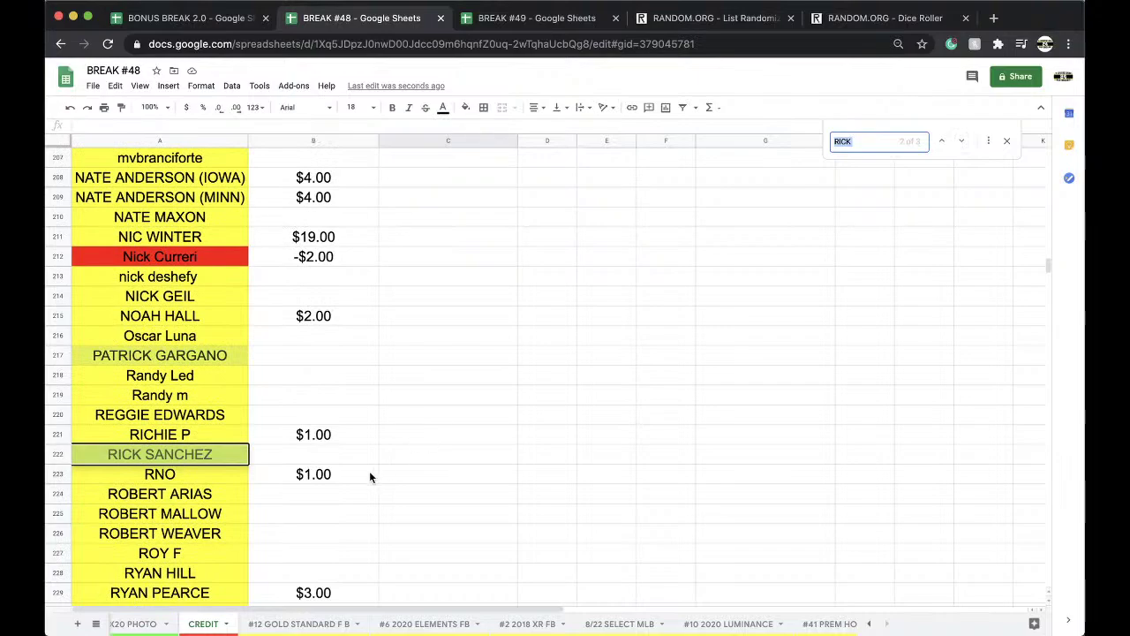
{"action": "left_click", "coordinate": [313, 457]}
{"action": "type", "text": "$20"}
{"action": "left_click", "coordinate": [423, 403]}
Step: Find the new owner's row and change B107 from $14.00 to -$6.00
{"action": "key", "text": "ctrl+f"}
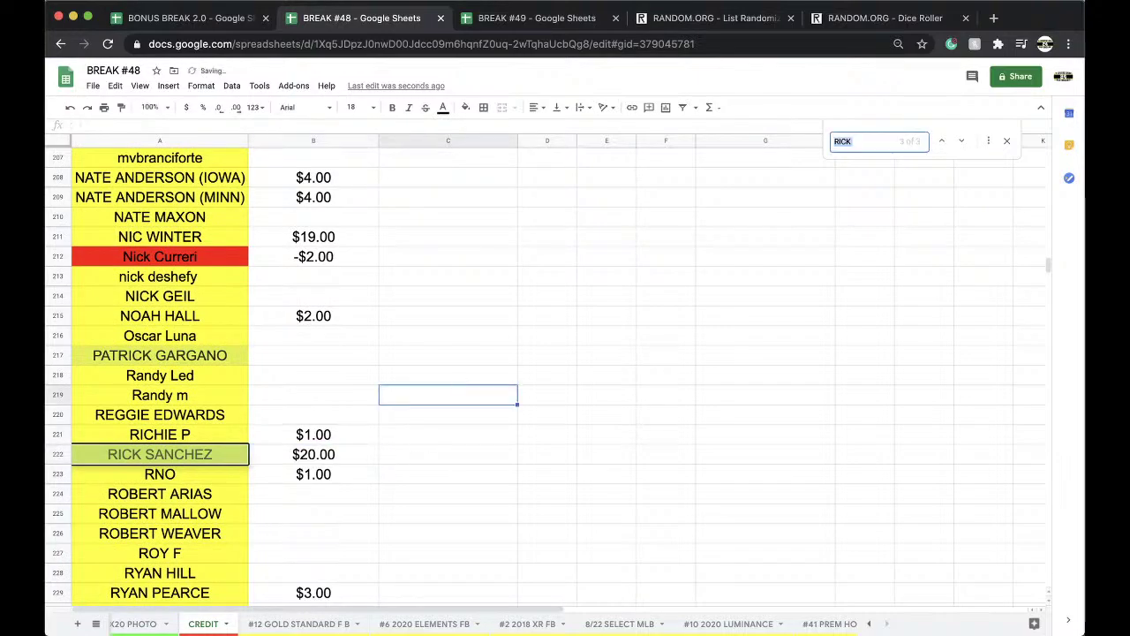
{"action": "type", "text": "GERG V"}
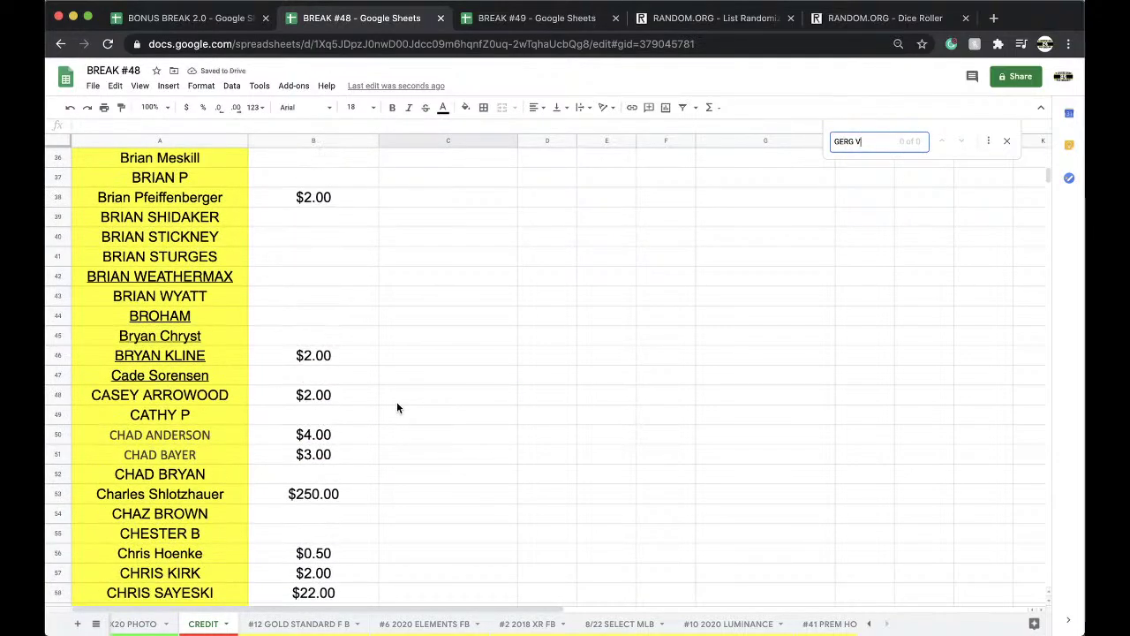
{"action": "key", "text": "BackSpace"}
{"action": "key", "text": "BackSpace"}
{"action": "key", "text": "BackSpace"}
{"action": "type", "text": "REG"}
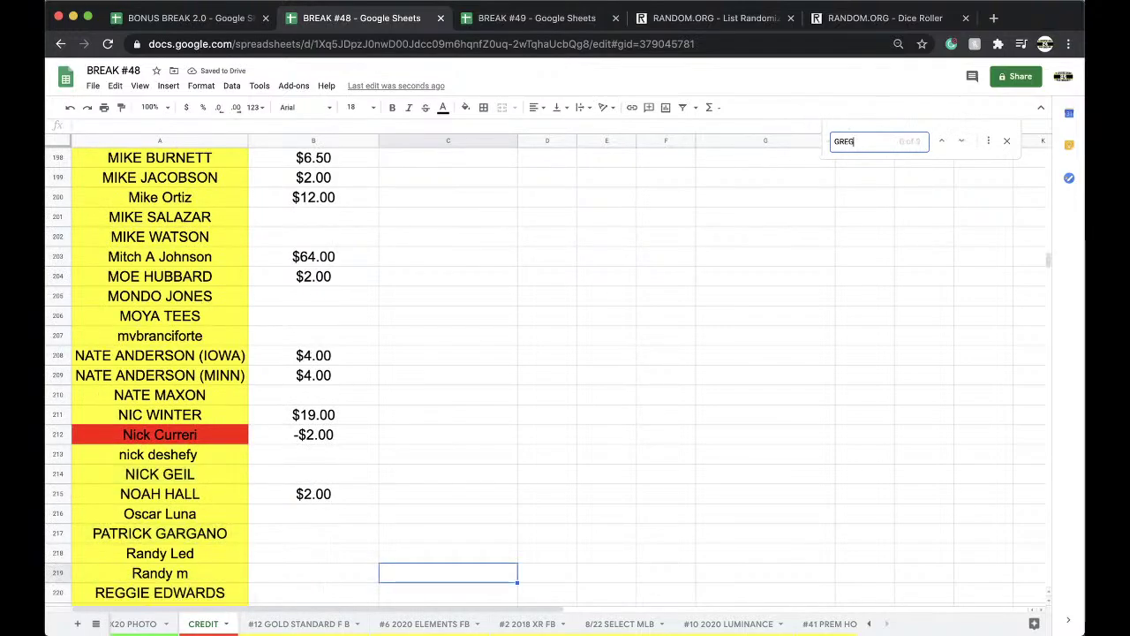
{"action": "left_click", "coordinate": [320, 242]}
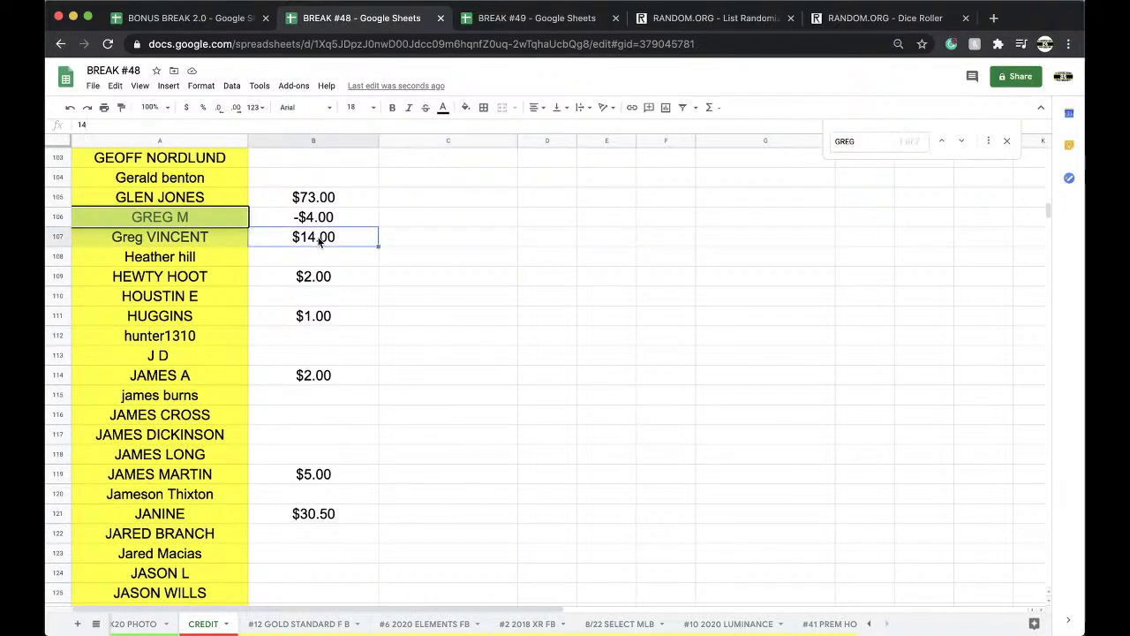
{"action": "type", "text": "-$6"}
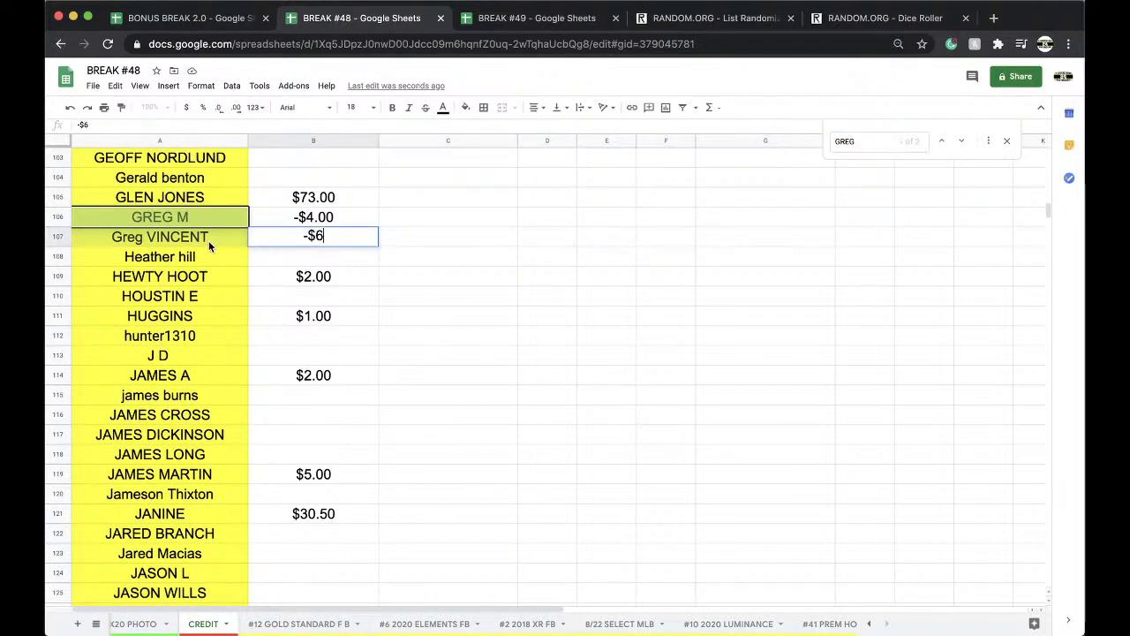
Step: Fill the buyer's name cell A107 red
{"action": "left_click", "coordinate": [208, 239]}
{"action": "left_click", "coordinate": [465, 107]}
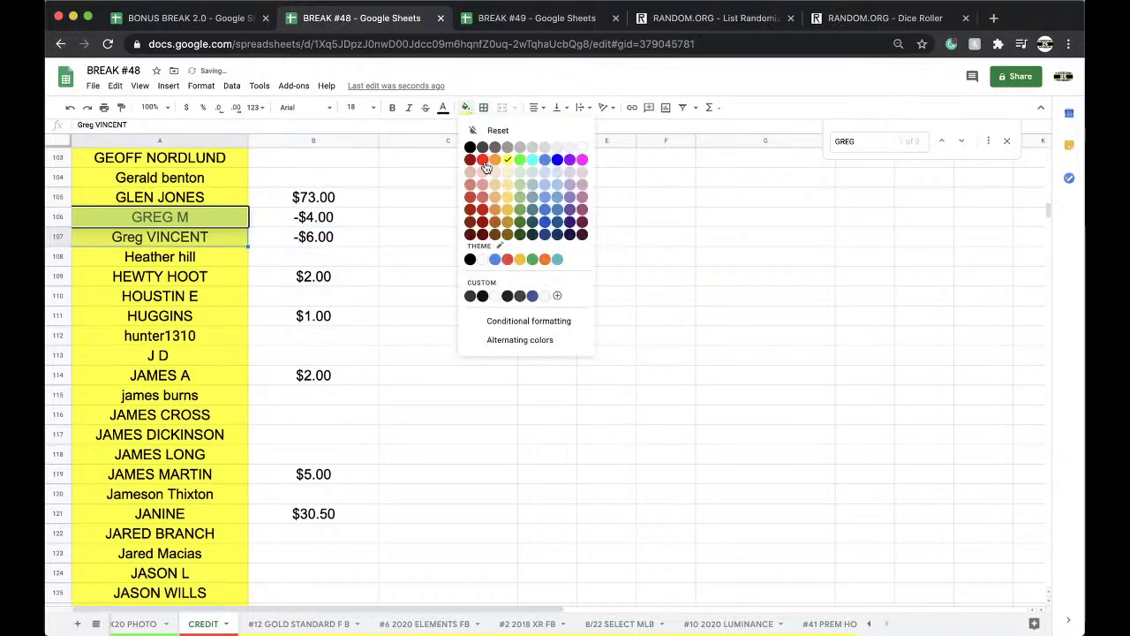
{"action": "left_click", "coordinate": [483, 160]}
{"action": "left_click", "coordinate": [469, 195]}
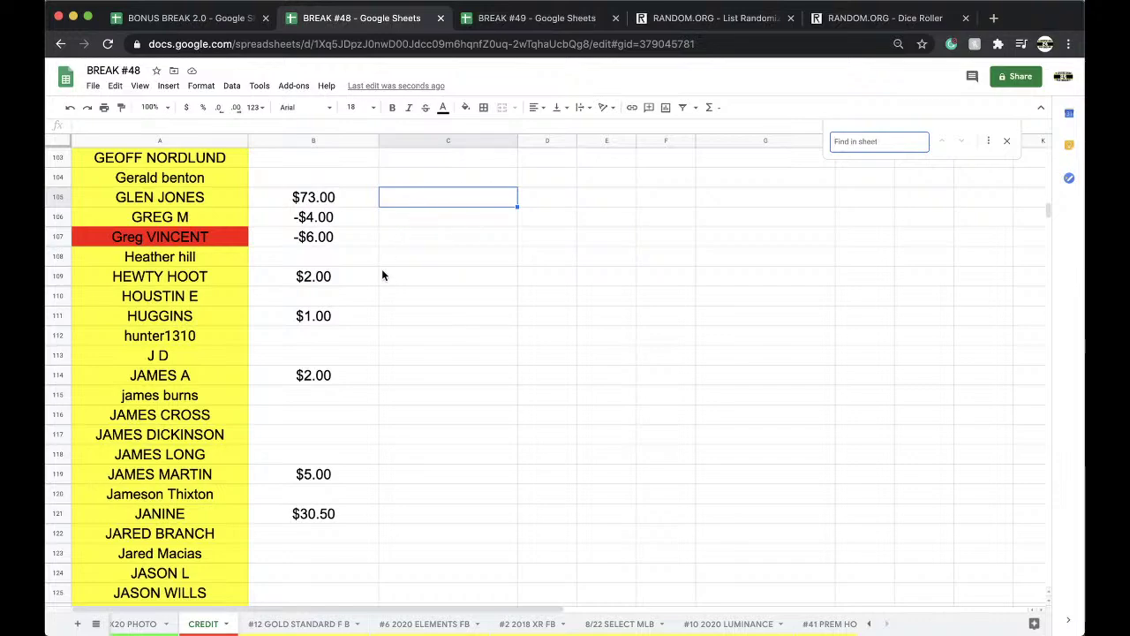
Step: Review the #385 10X10 sheet in BREAK #49
{"action": "left_click", "coordinate": [540, 19]}
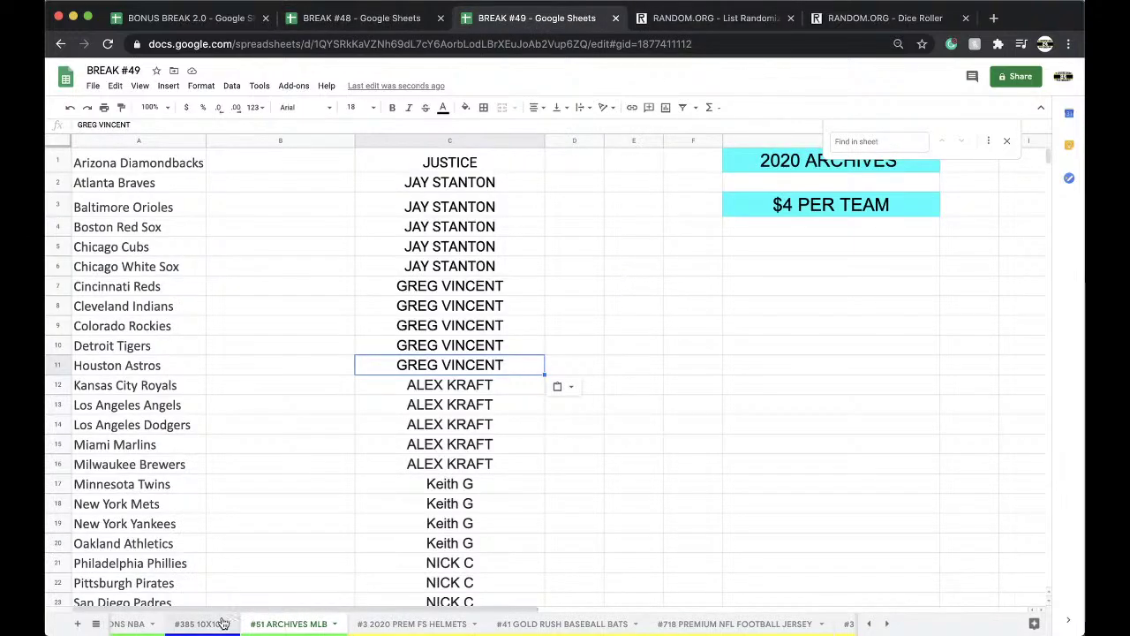
{"action": "left_click", "coordinate": [197, 624]}
{"action": "scroll", "coordinate": [449, 365], "scroll_direction": "up", "scroll_amount": 10}
{"action": "scroll", "coordinate": [373, 487], "scroll_direction": "down", "scroll_amount": 1}
{"action": "scroll", "coordinate": [372, 487], "scroll_direction": "down", "scroll_amount": 5}
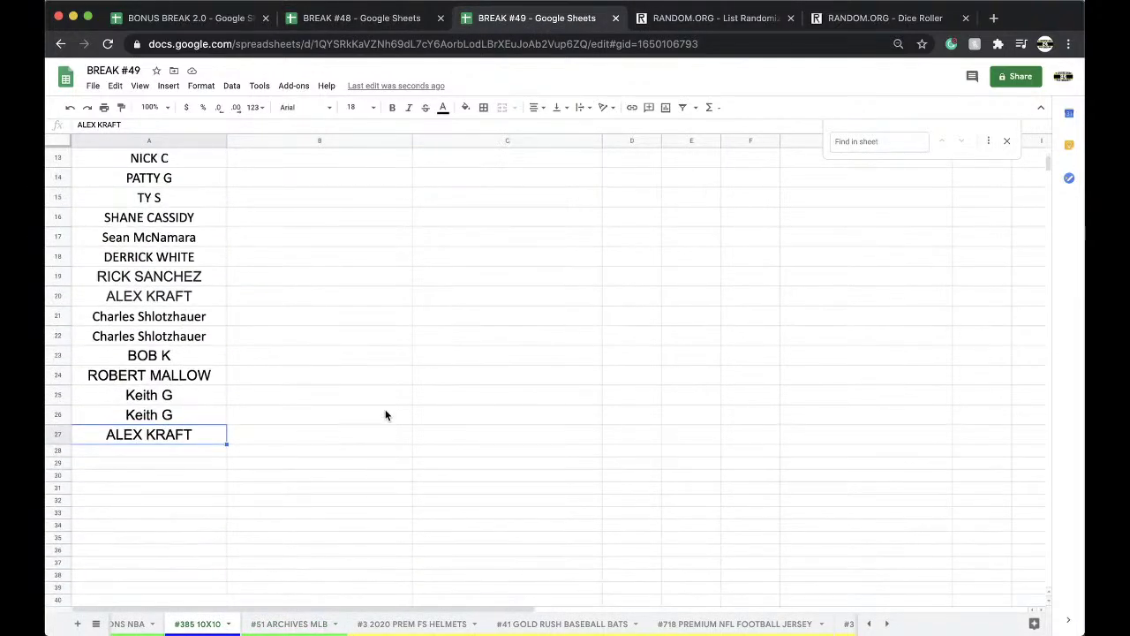
{"action": "scroll", "coordinate": [386, 414], "scroll_direction": "up", "scroll_amount": 6}
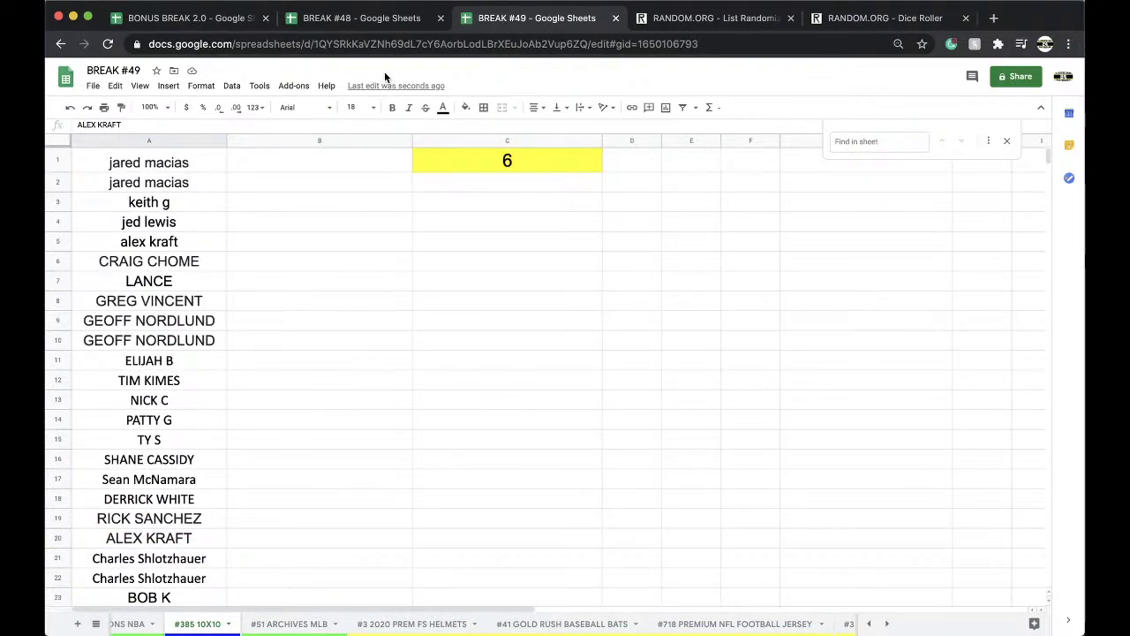
Step: On BREAK #48, clear the -$6.00 credit in B107 and reset A107's red fill
{"action": "left_click", "coordinate": [361, 21]}
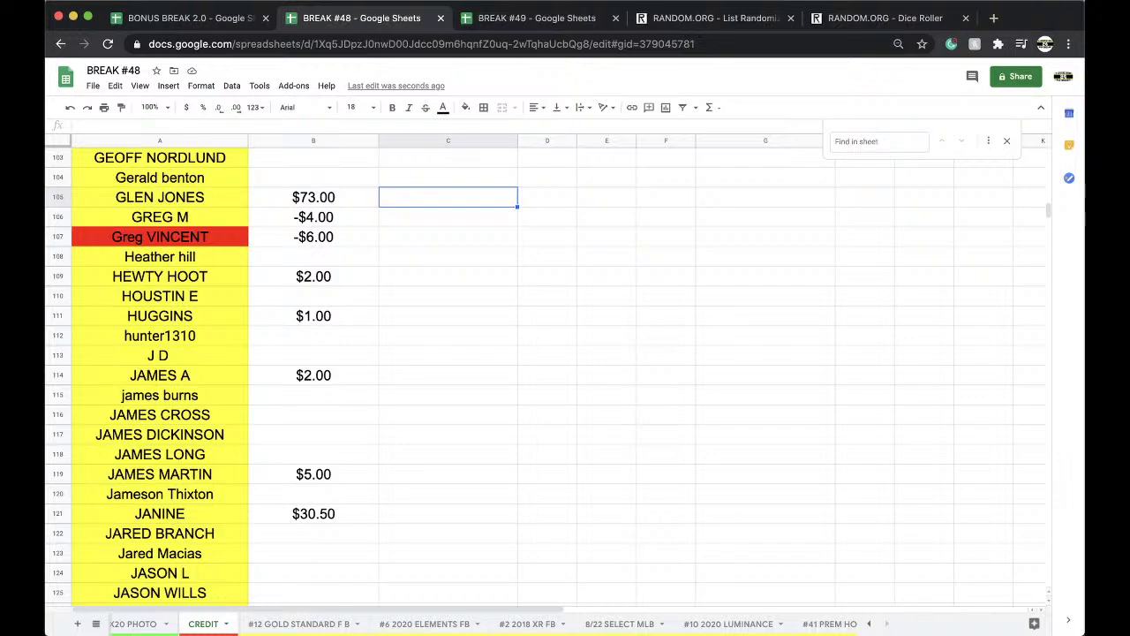
{"action": "left_click", "coordinate": [323, 239]}
{"action": "key", "text": "BackSpace"}
{"action": "key", "text": "Left"}
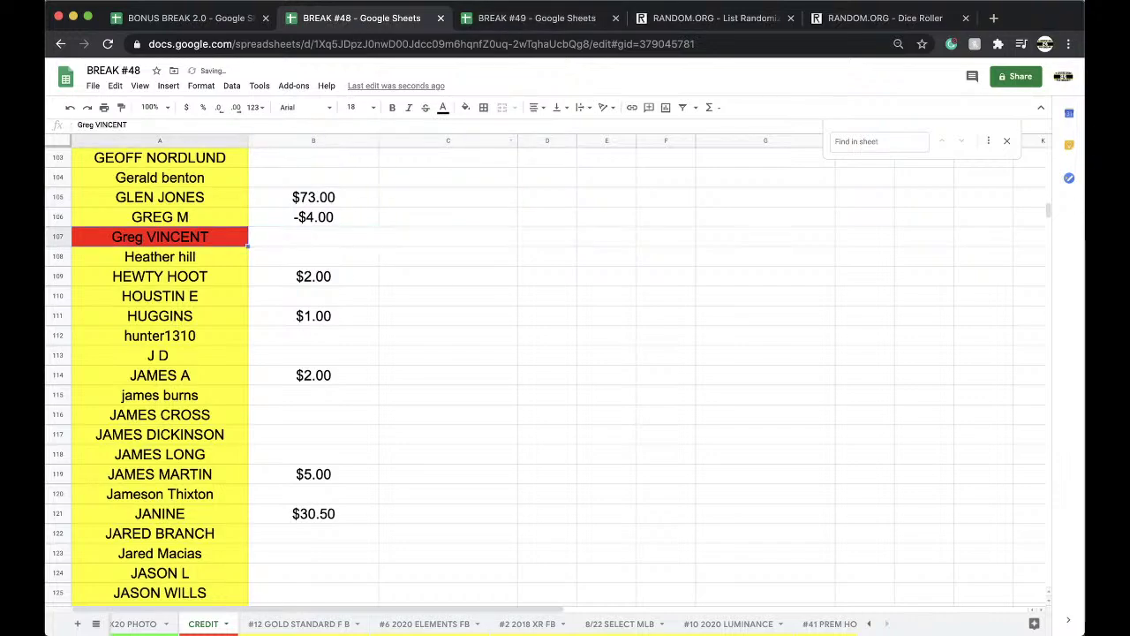
{"action": "left_click", "coordinate": [465, 106]}
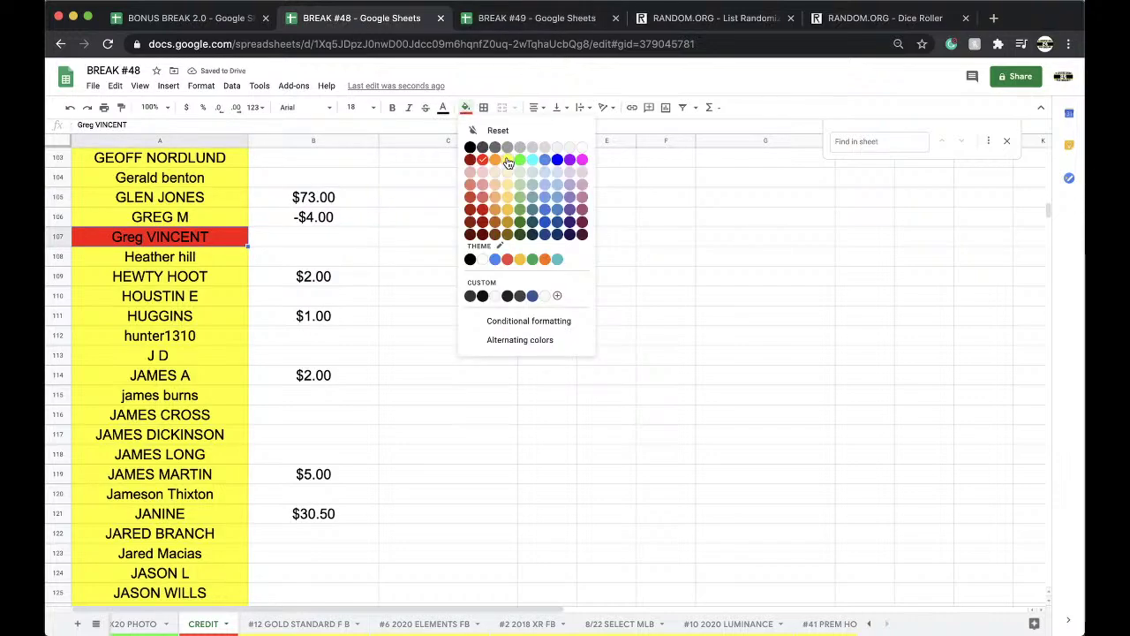
{"action": "left_click", "coordinate": [475, 129]}
Step: Back in BREAK #49, check the buyer names in A3, A4 and A6
{"action": "left_click", "coordinate": [508, 18]}
{"action": "left_click", "coordinate": [408, 26]}
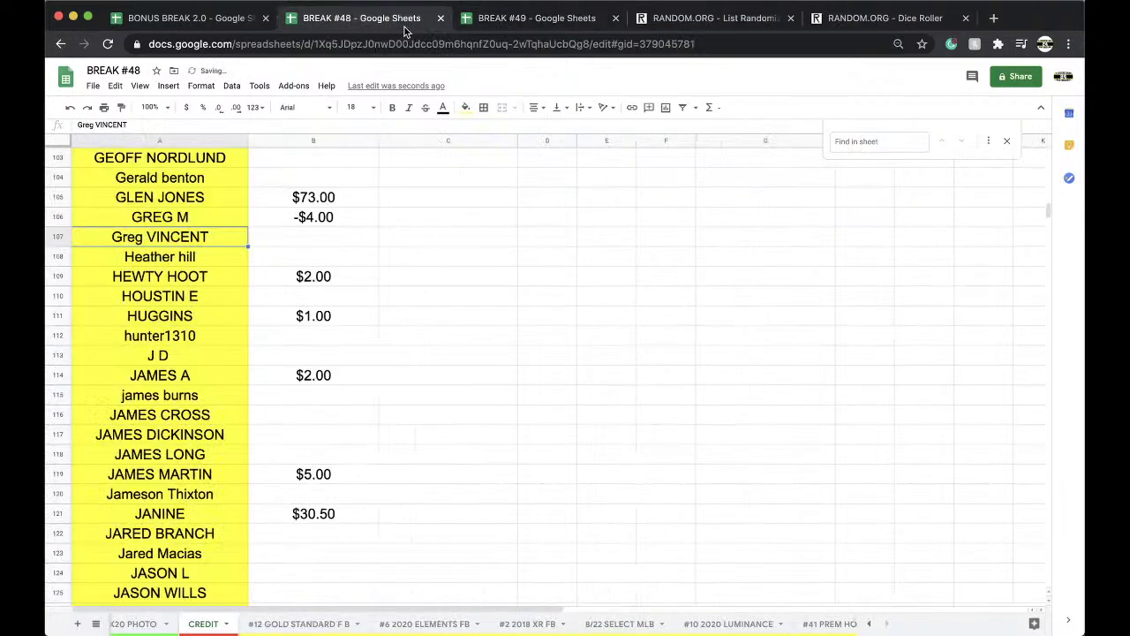
{"action": "left_click", "coordinate": [486, 29]}
{"action": "left_click", "coordinate": [200, 209]}
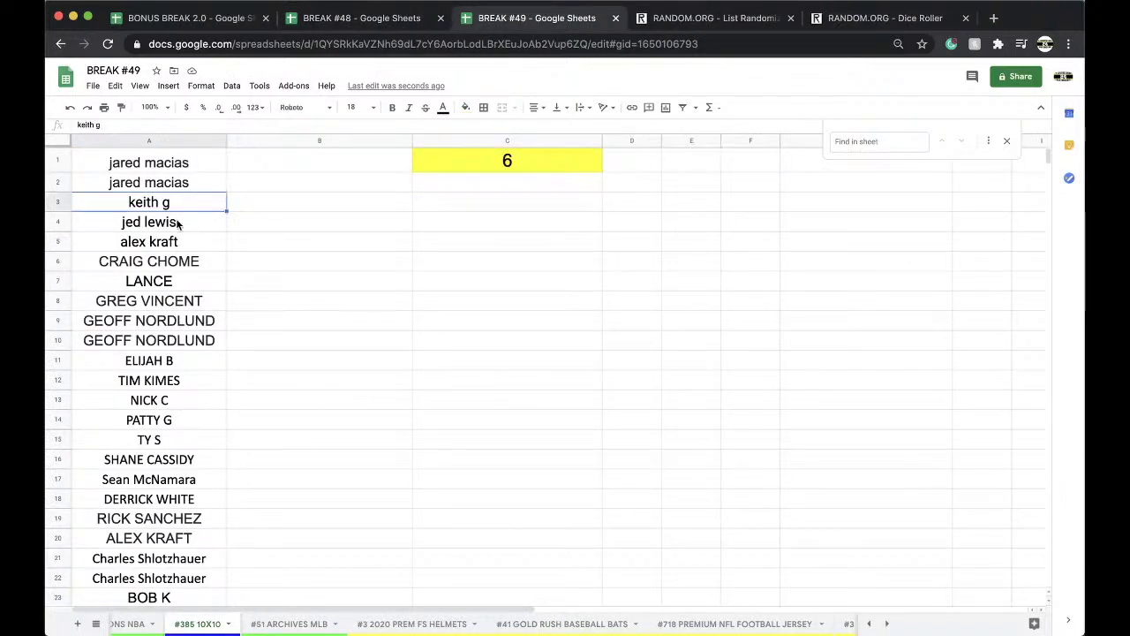
{"action": "left_click", "coordinate": [172, 228]}
{"action": "left_click", "coordinate": [160, 255]}
Step: Check the names in A7 through A11 and add a new buyer's name in A28
{"action": "scroll", "coordinate": [191, 228], "scroll_direction": "down", "scroll_amount": 2}
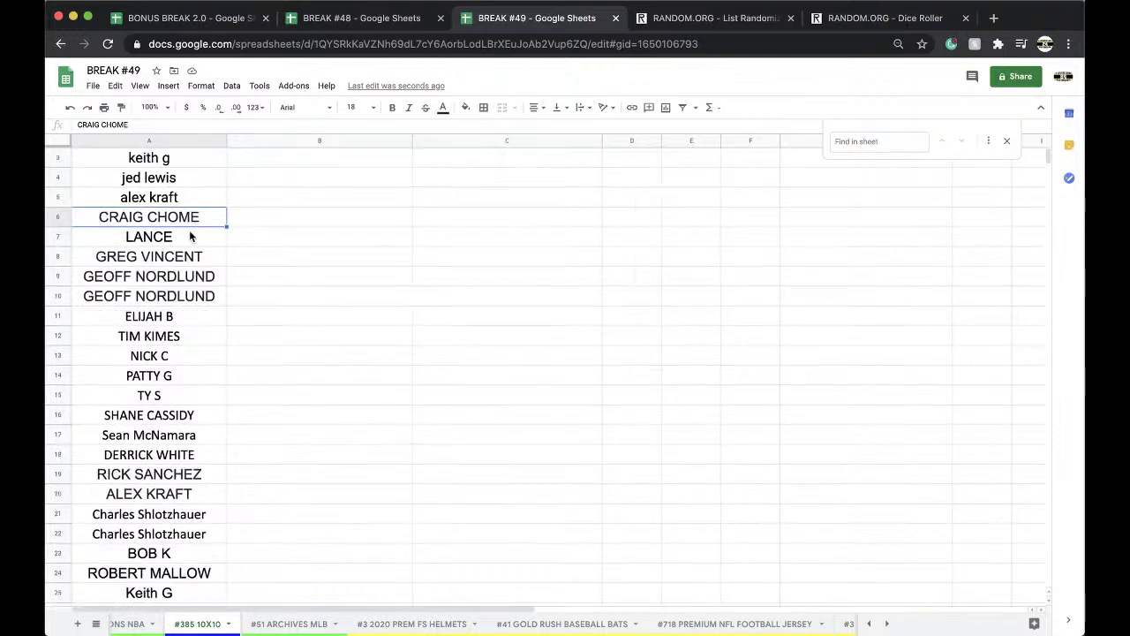
{"action": "left_click", "coordinate": [189, 230]}
{"action": "scroll", "coordinate": [186, 234], "scroll_direction": "down", "scroll_amount": 2}
{"action": "left_click", "coordinate": [177, 241]}
{"action": "left_click", "coordinate": [175, 258]}
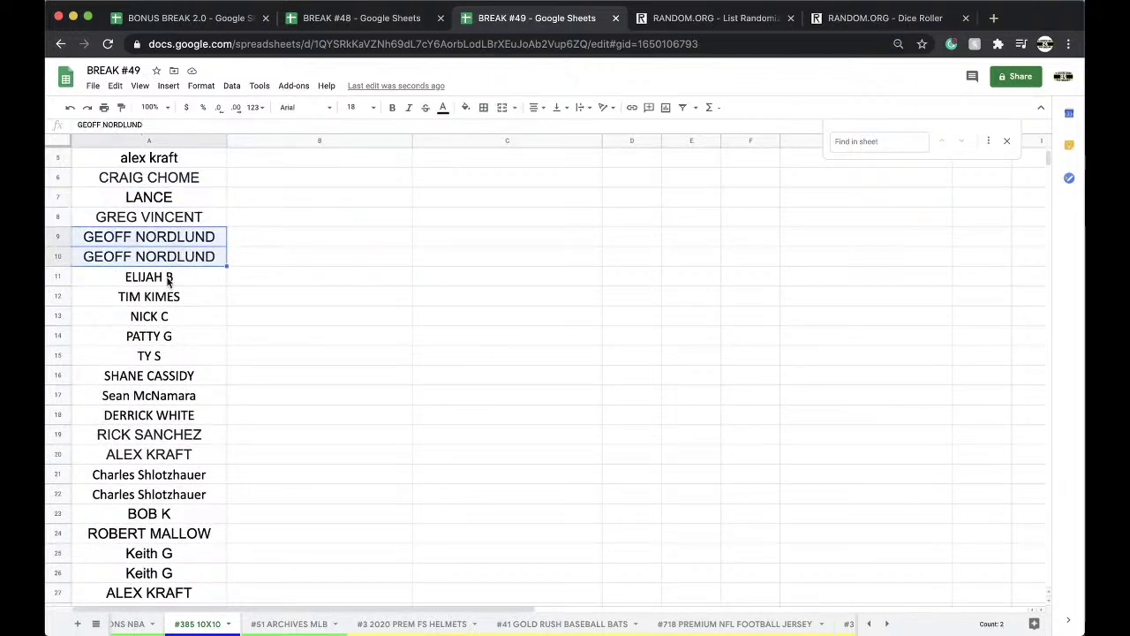
{"action": "left_click", "coordinate": [171, 278]}
{"action": "scroll", "coordinate": [212, 159], "scroll_direction": "down", "scroll_amount": 5}
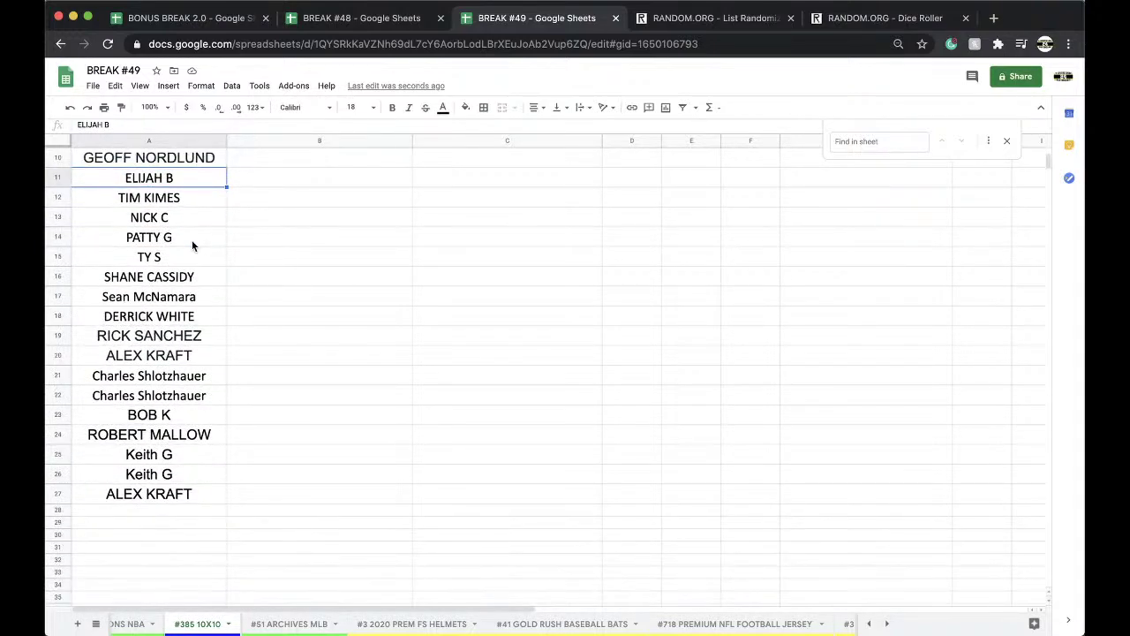
{"action": "scroll", "coordinate": [192, 243], "scroll_direction": "down", "scroll_amount": 1}
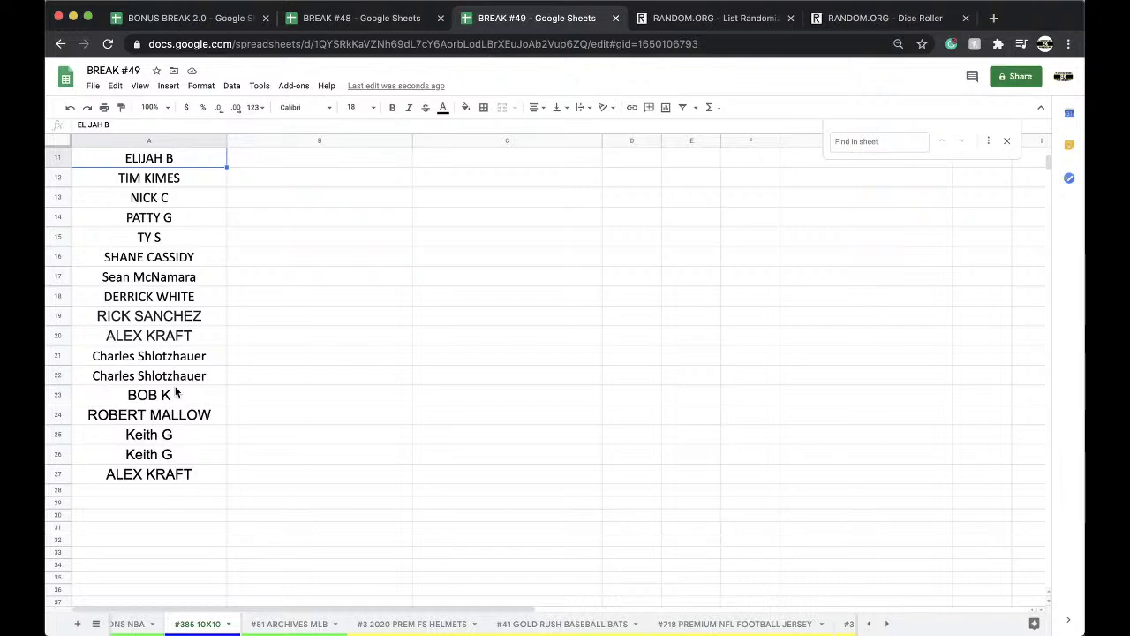
{"action": "scroll", "coordinate": [200, 441], "scroll_direction": "down", "scroll_amount": 3}
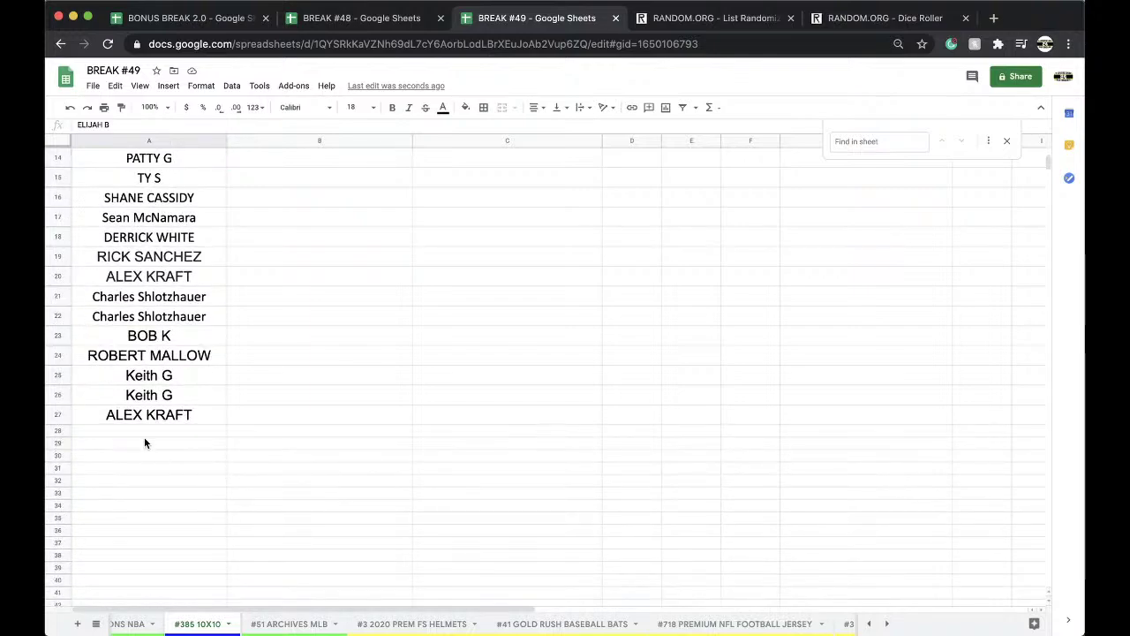
{"action": "left_click", "coordinate": [141, 433]}
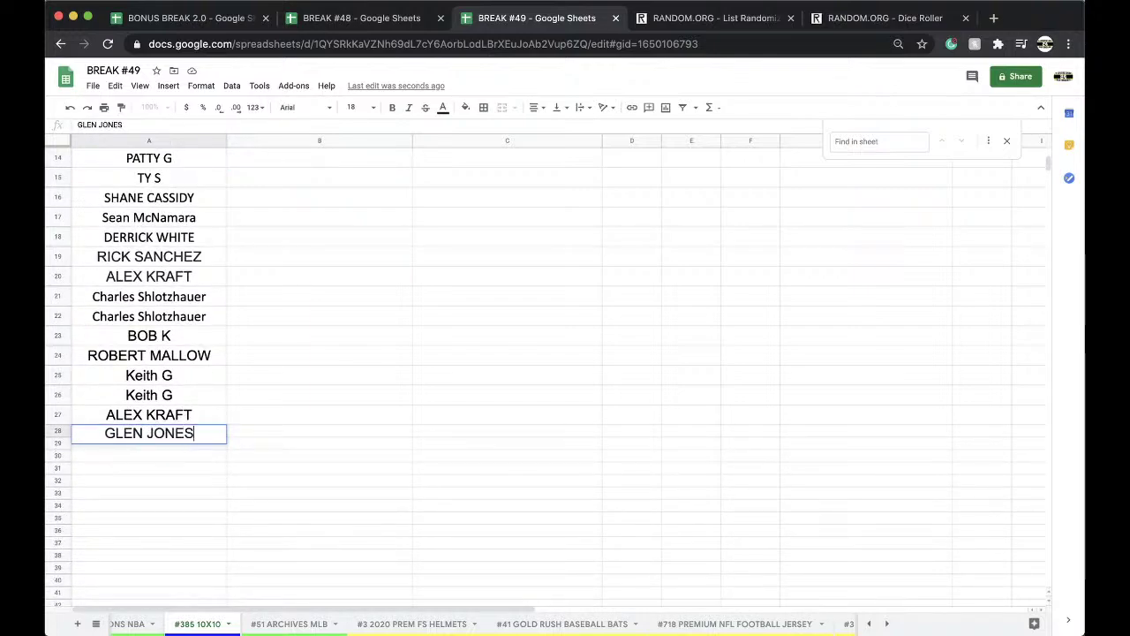
{"action": "left_click", "coordinate": [333, 18]}
Step: On BREAK #48's CREDIT sheet, lower the new buyer's B105 credit from $73.00 to 63
{"action": "left_click", "coordinate": [421, 316]}
{"action": "key", "text": "ctrl+f"}
{"action": "type", "text": "GLEN J"}
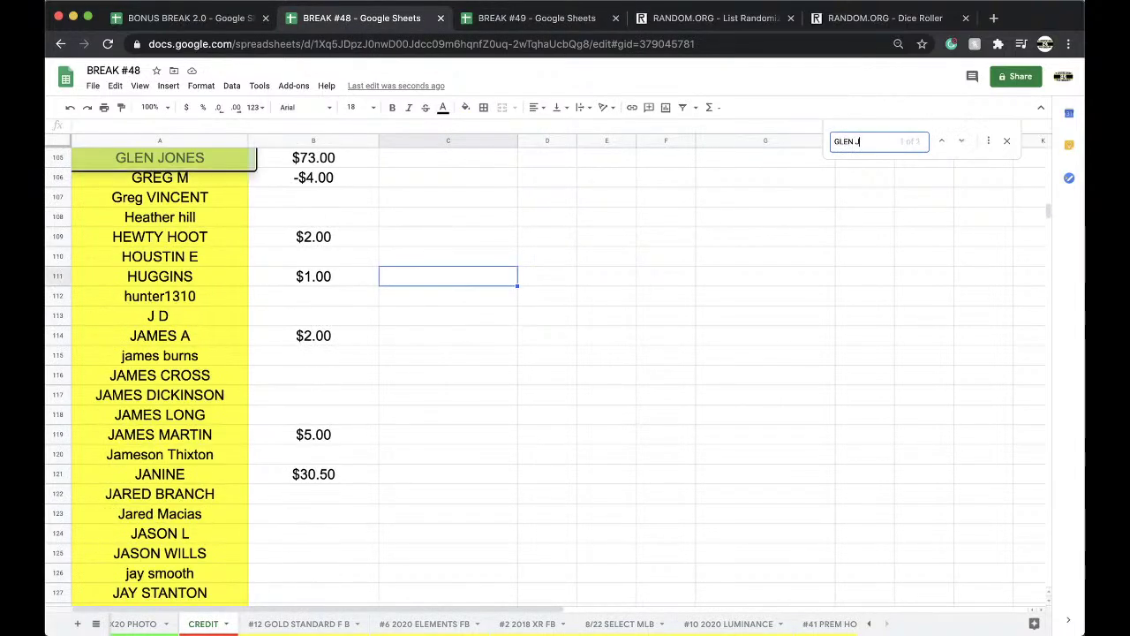
{"action": "left_click", "coordinate": [324, 160]}
{"action": "double_click", "coordinate": [309, 157]}
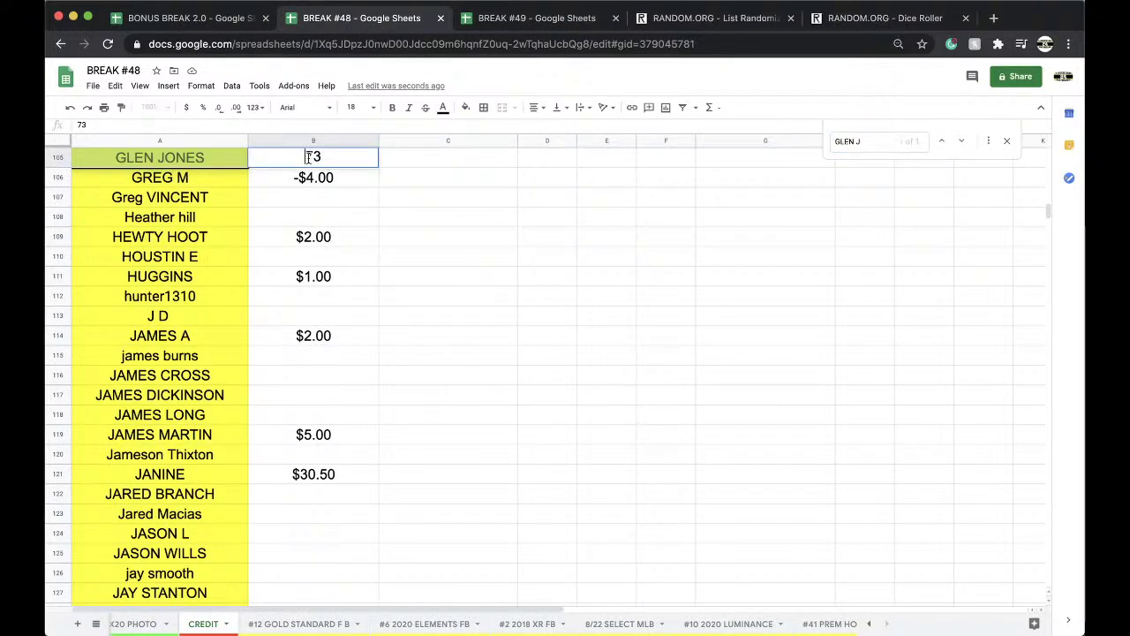
{"action": "key", "text": "BackSpace"}
{"action": "type", "text": "6"}
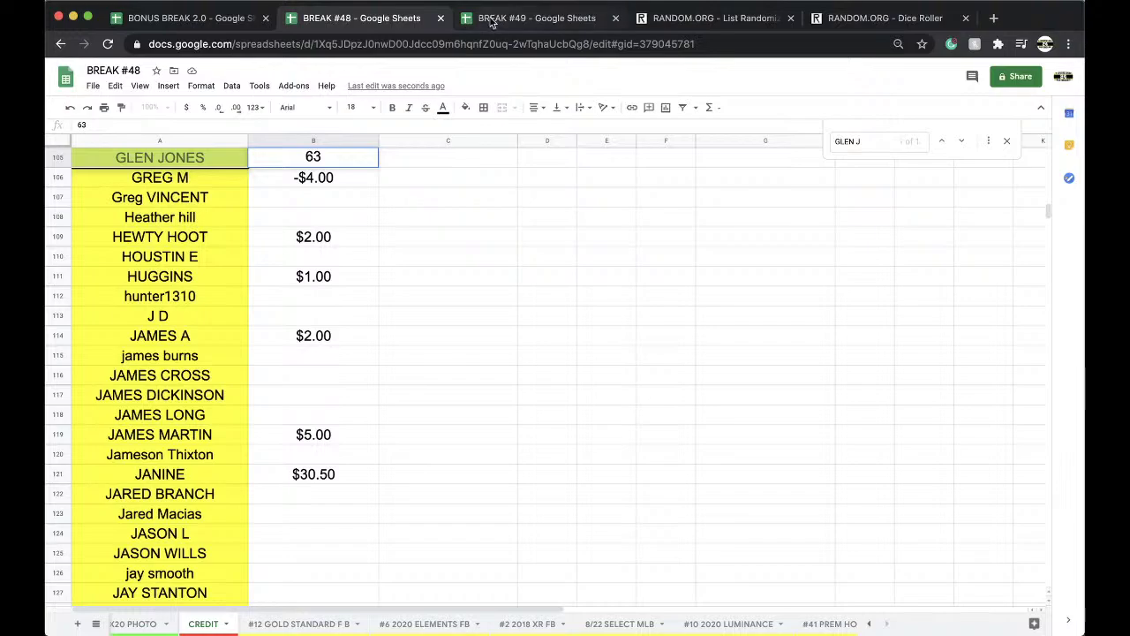
Step: Select and copy the full name list in column A of #385 10X10
{"action": "left_click", "coordinate": [492, 17]}
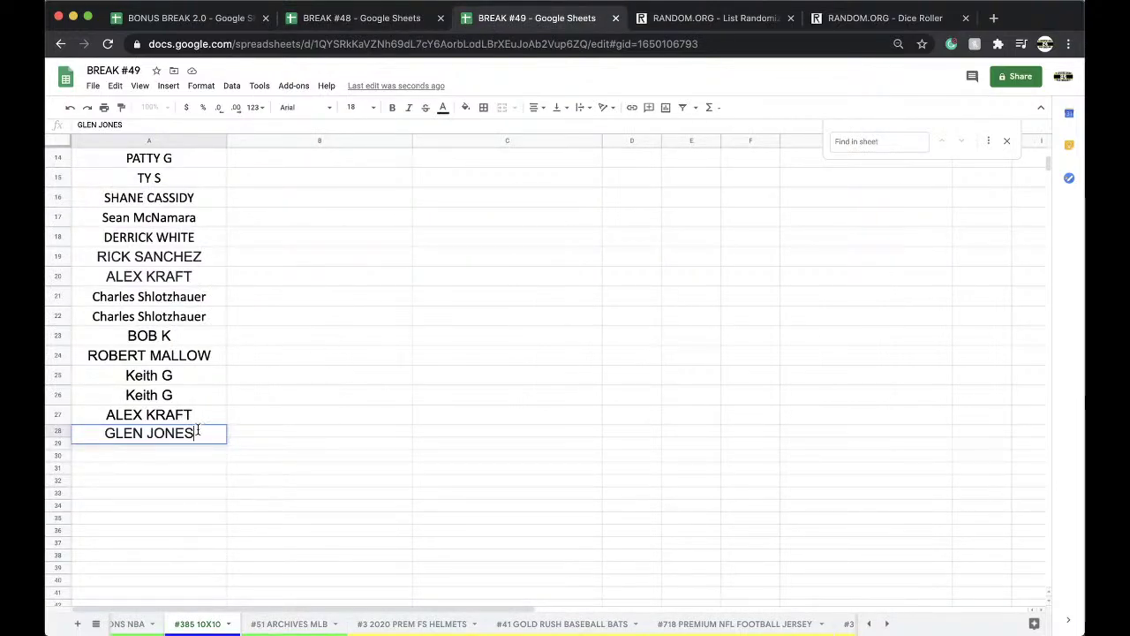
{"action": "scroll", "coordinate": [198, 377], "scroll_direction": "up", "scroll_amount": 5}
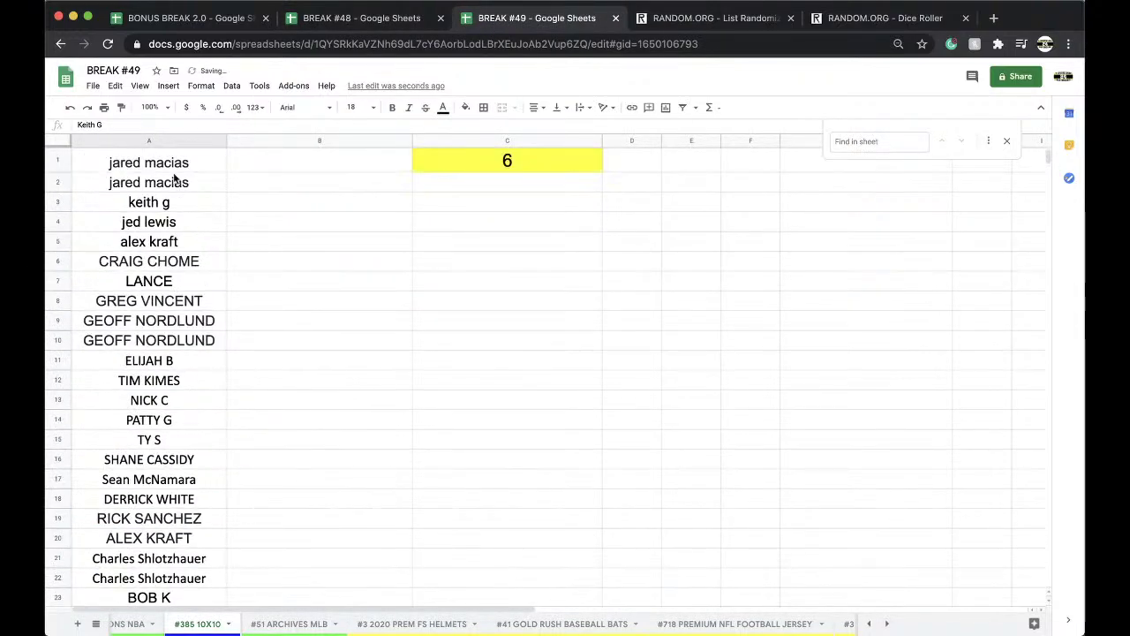
{"action": "key", "text": "ctrl+Up"}
{"action": "key", "text": "ctrl+shift+Down"}
{"action": "scroll", "coordinate": [171, 532], "scroll_direction": "down", "scroll_amount": 3}
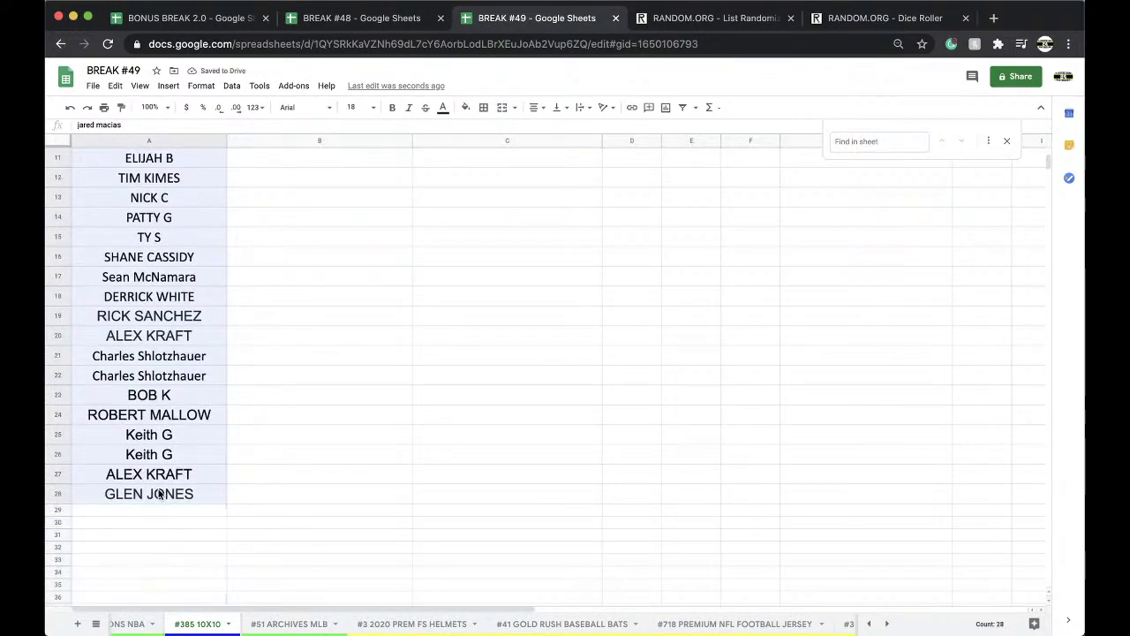
{"action": "key", "text": "cmd+c"}
{"action": "left_click", "coordinate": [717, 17]}
Step: Paste the copied buyer names into the List Randomizer entry box
{"action": "left_click", "coordinate": [875, 18]}
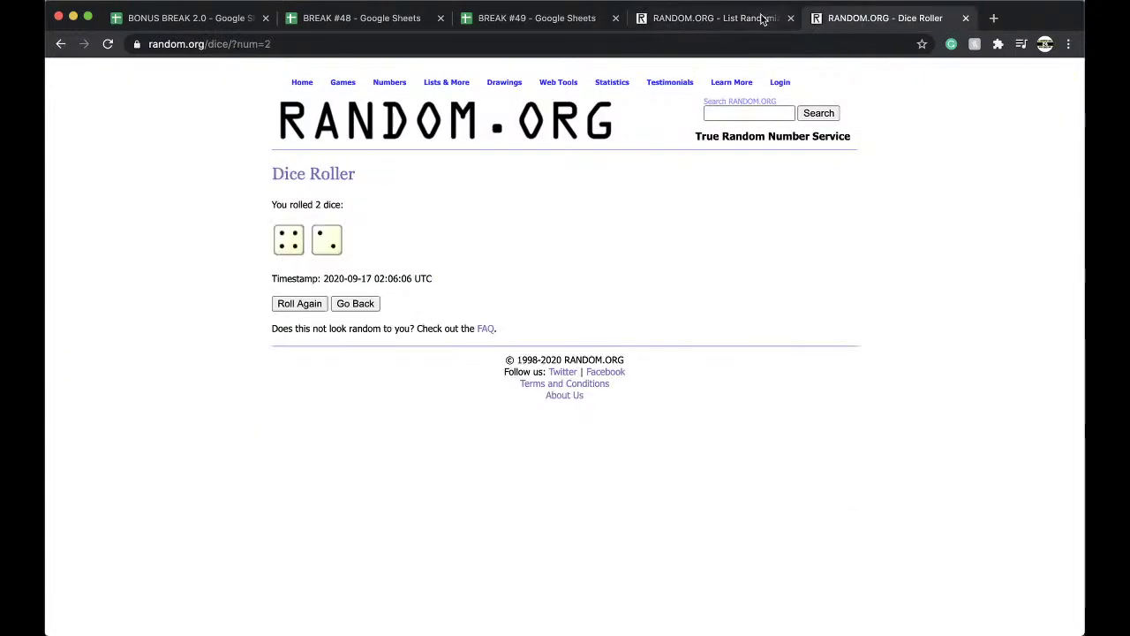
{"action": "left_click", "coordinate": [733, 18]}
{"action": "left_click", "coordinate": [352, 339]}
{"action": "key", "text": "cmd+v"}
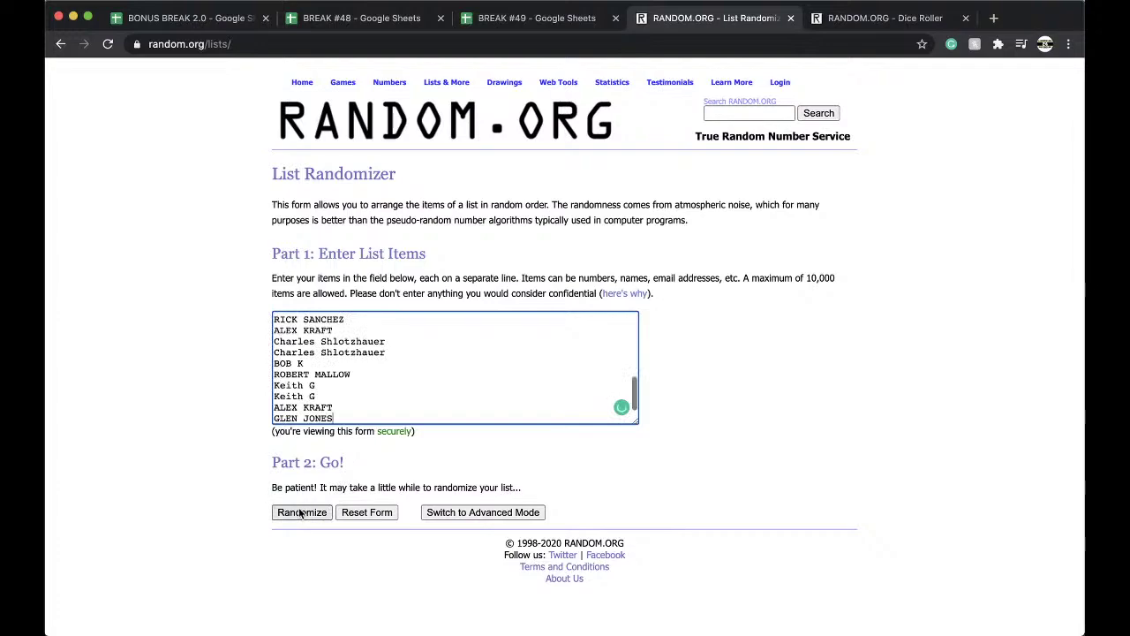
Step: Randomize the 28-name list six times in total
{"action": "left_click", "coordinate": [300, 513]}
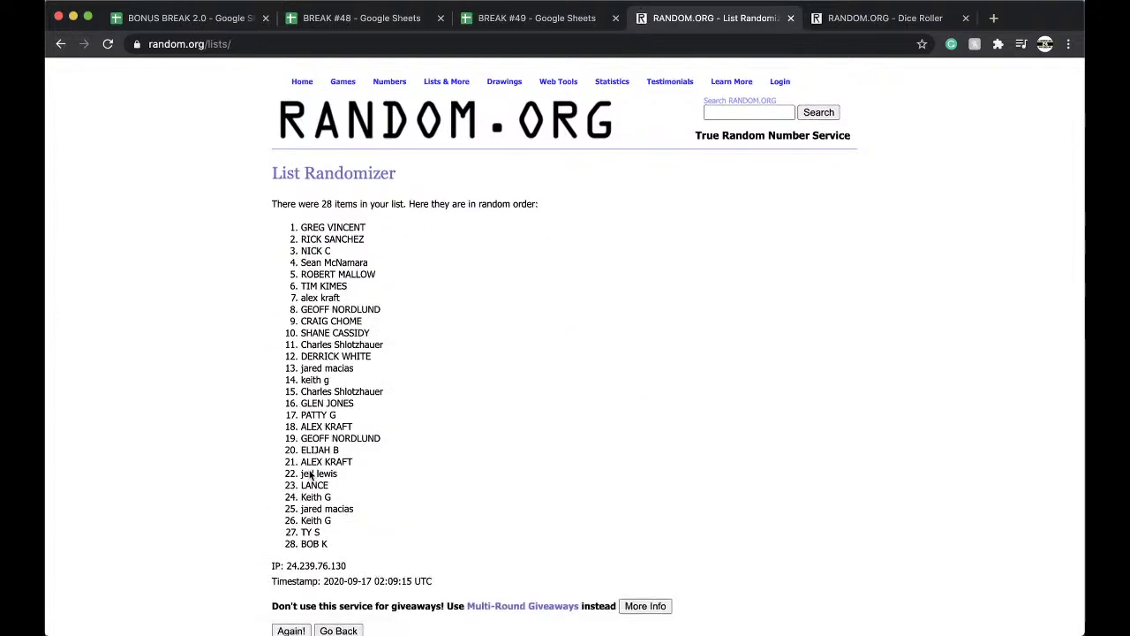
{"action": "scroll", "coordinate": [318, 556], "scroll_direction": "down", "scroll_amount": 2}
{"action": "left_click", "coordinate": [286, 545]}
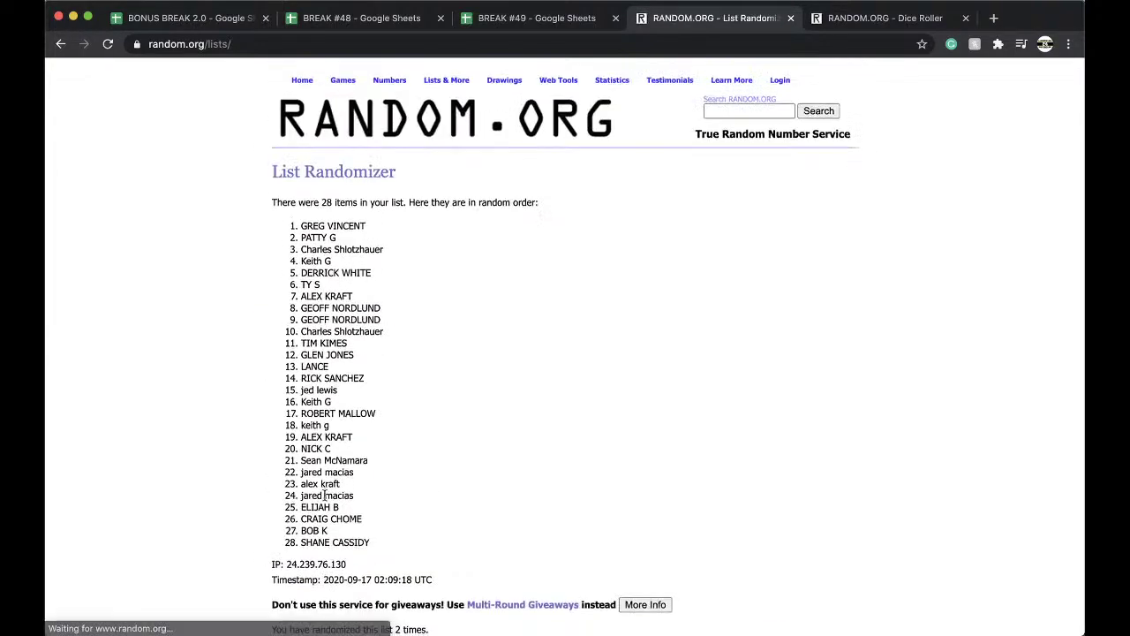
{"action": "scroll", "coordinate": [296, 552], "scroll_direction": "down", "scroll_amount": 2}
{"action": "left_click", "coordinate": [292, 544]}
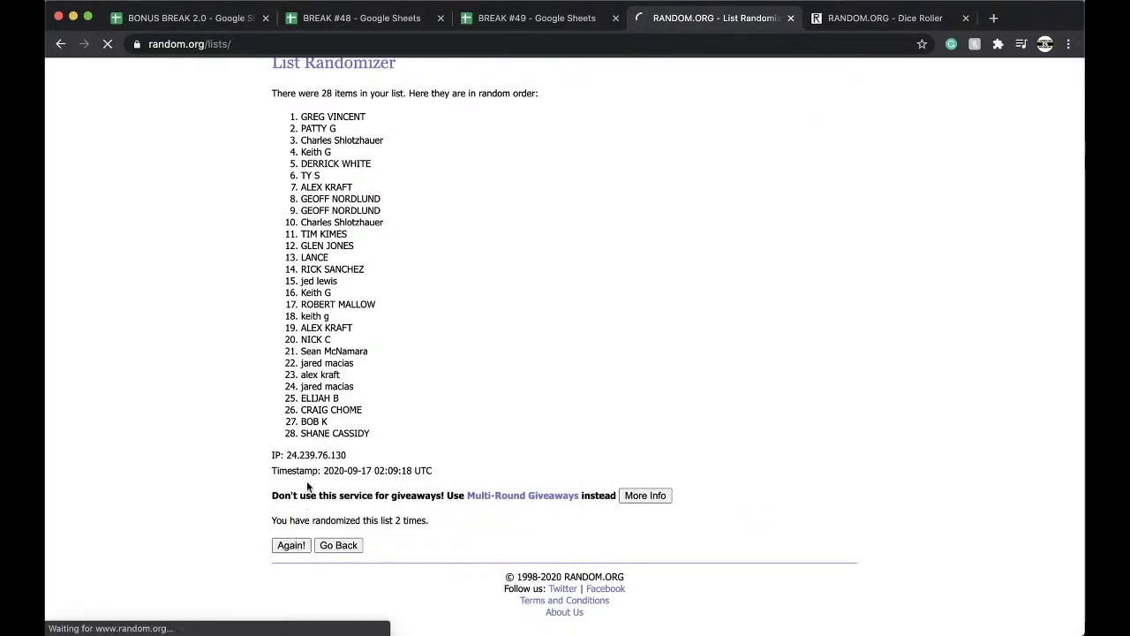
{"action": "scroll", "coordinate": [310, 435], "scroll_direction": "down", "scroll_amount": 2}
{"action": "left_click", "coordinate": [291, 545]}
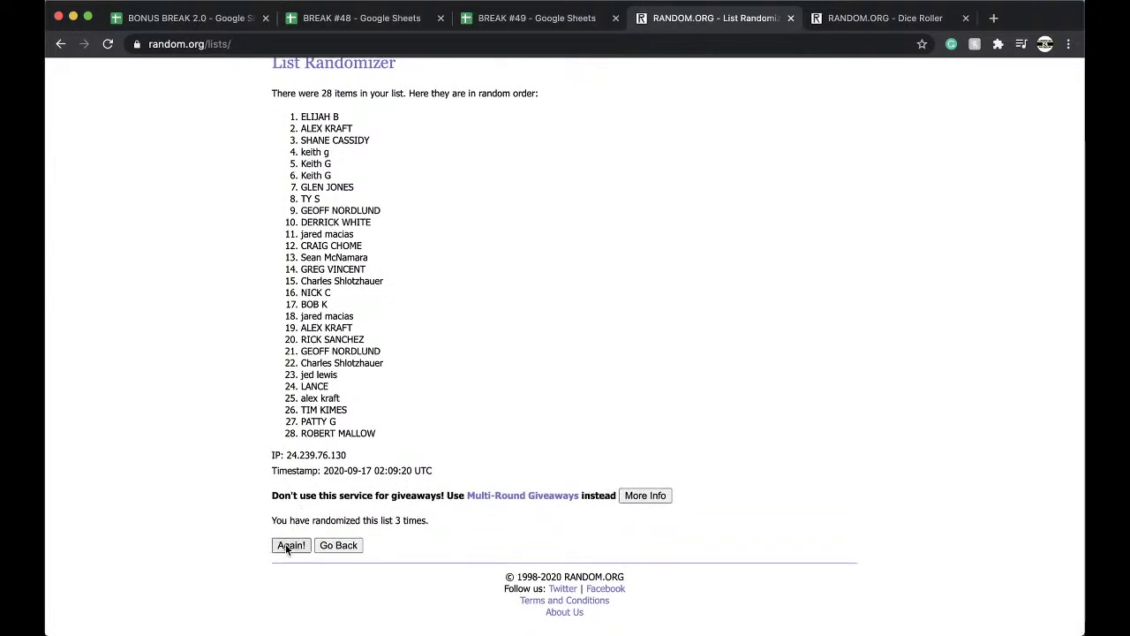
{"action": "scroll", "coordinate": [300, 530], "scroll_direction": "down", "scroll_amount": 2}
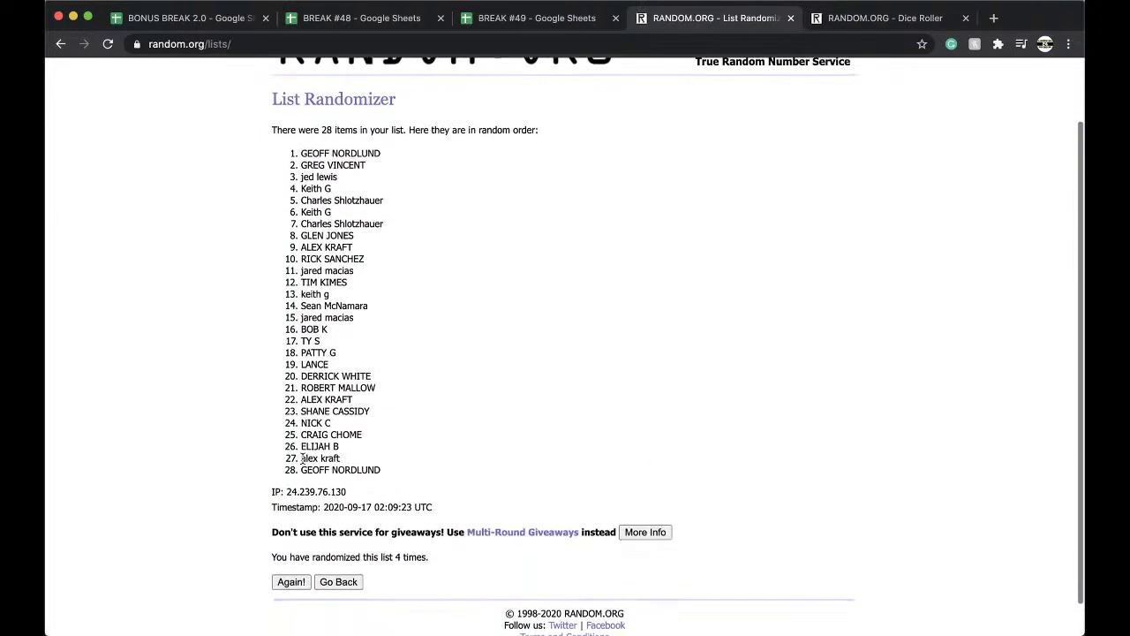
{"action": "left_click", "coordinate": [292, 580]}
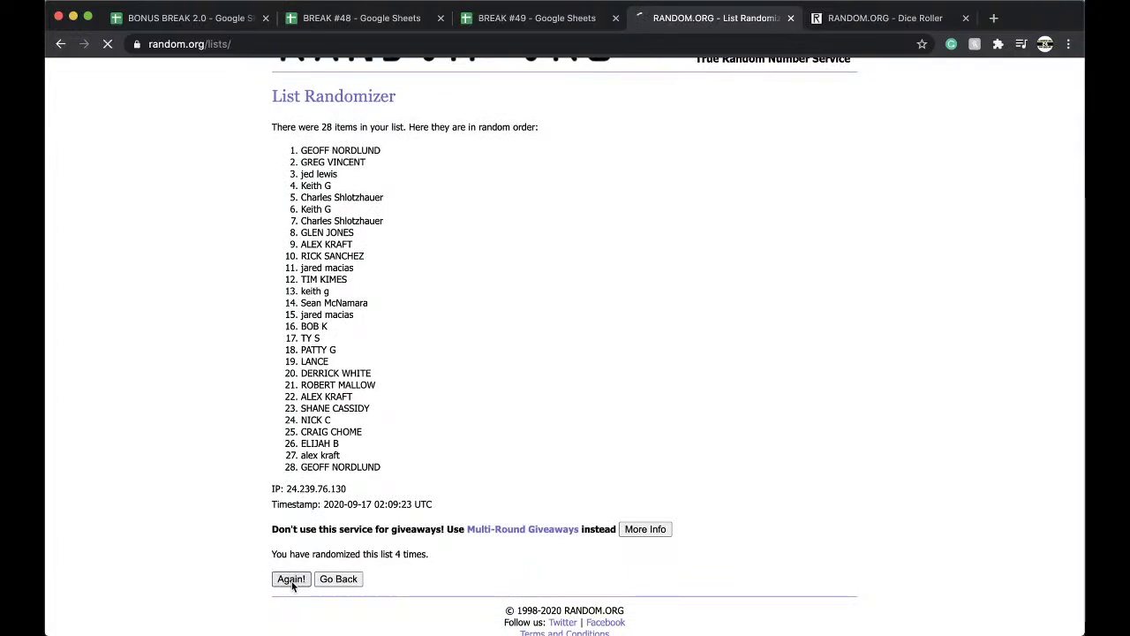
{"action": "scroll", "coordinate": [335, 347], "scroll_direction": "down", "scroll_amount": 2}
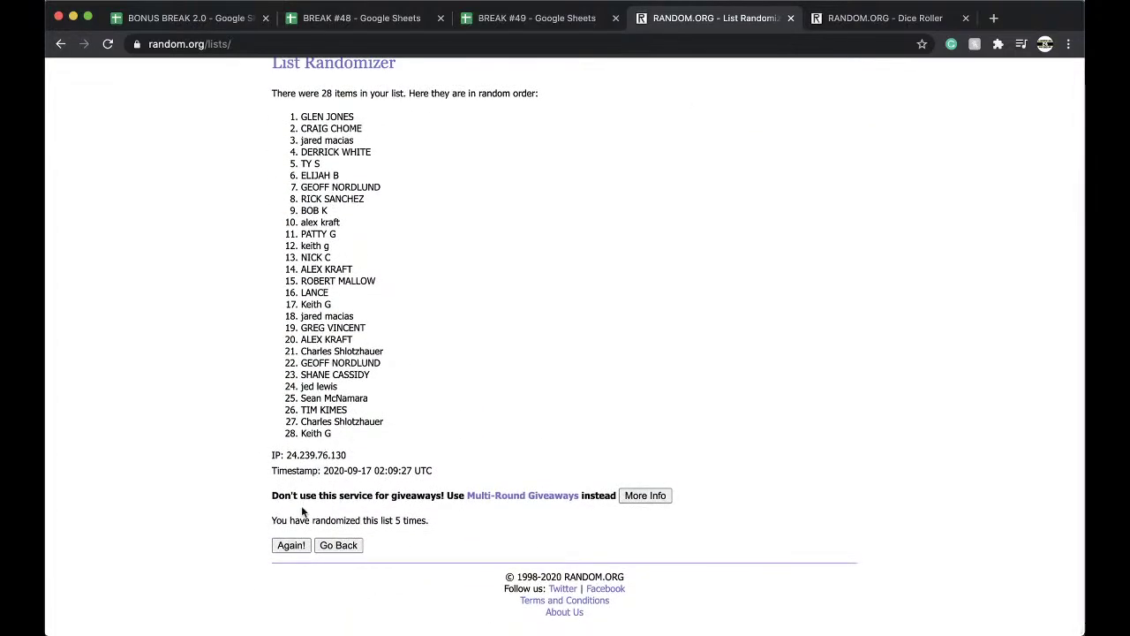
{"action": "left_click", "coordinate": [289, 546]}
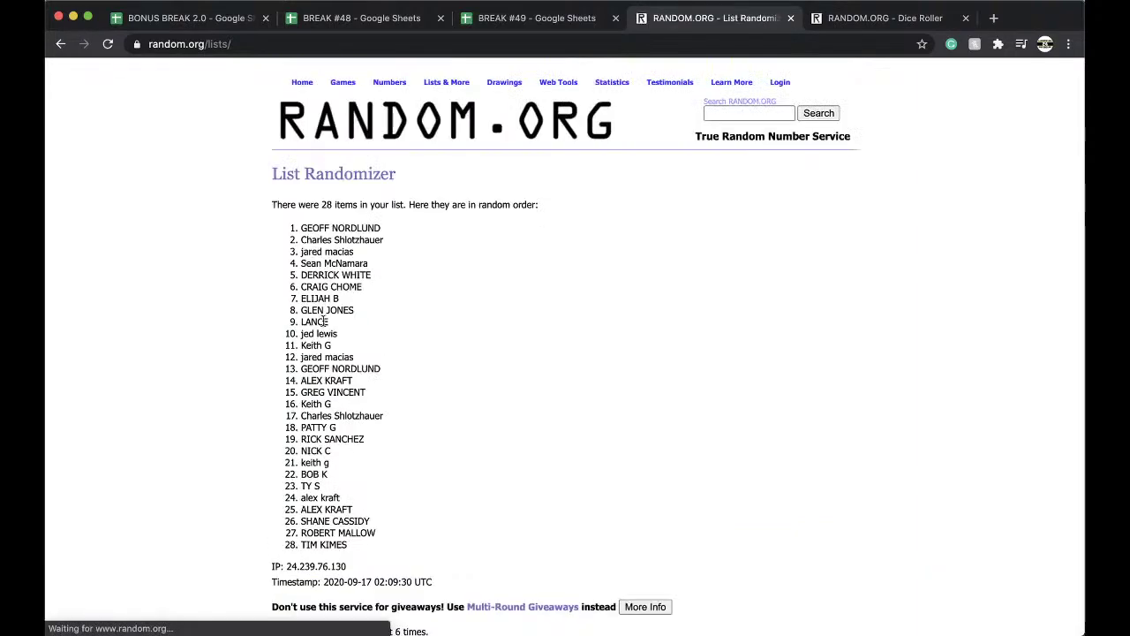
Step: Select all 28 randomized names and go back to BREAK #49
{"action": "left_click_drag", "start_coordinate": [302, 228], "coordinate": [419, 531]}
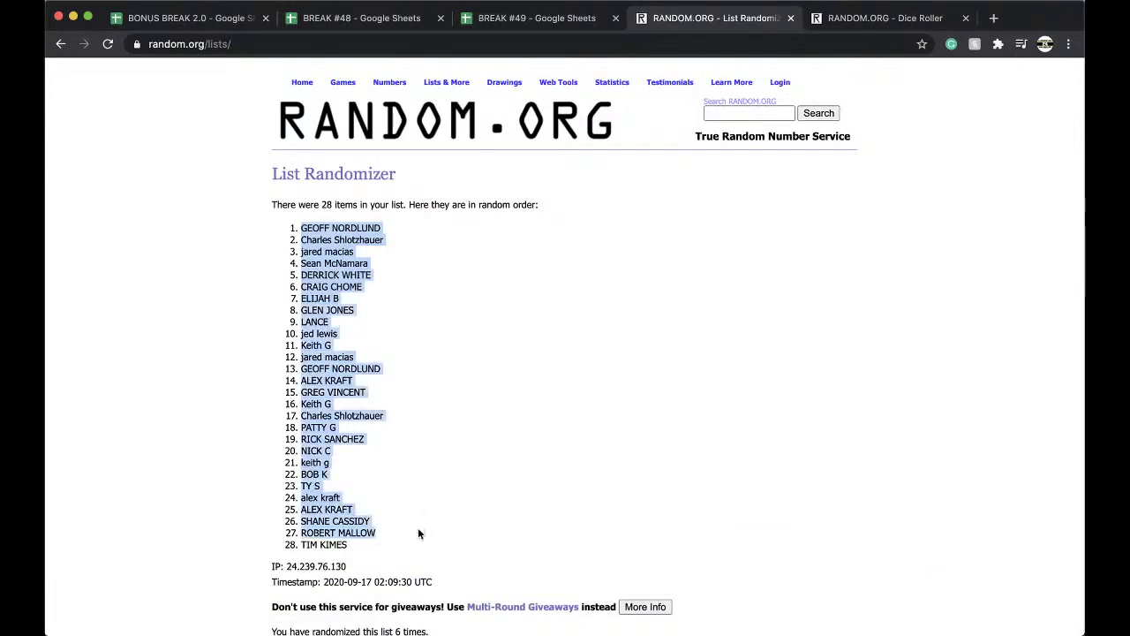
{"action": "left_click", "coordinate": [394, 549]}
{"action": "scroll", "coordinate": [393, 548], "scroll_direction": "down", "scroll_amount": 1}
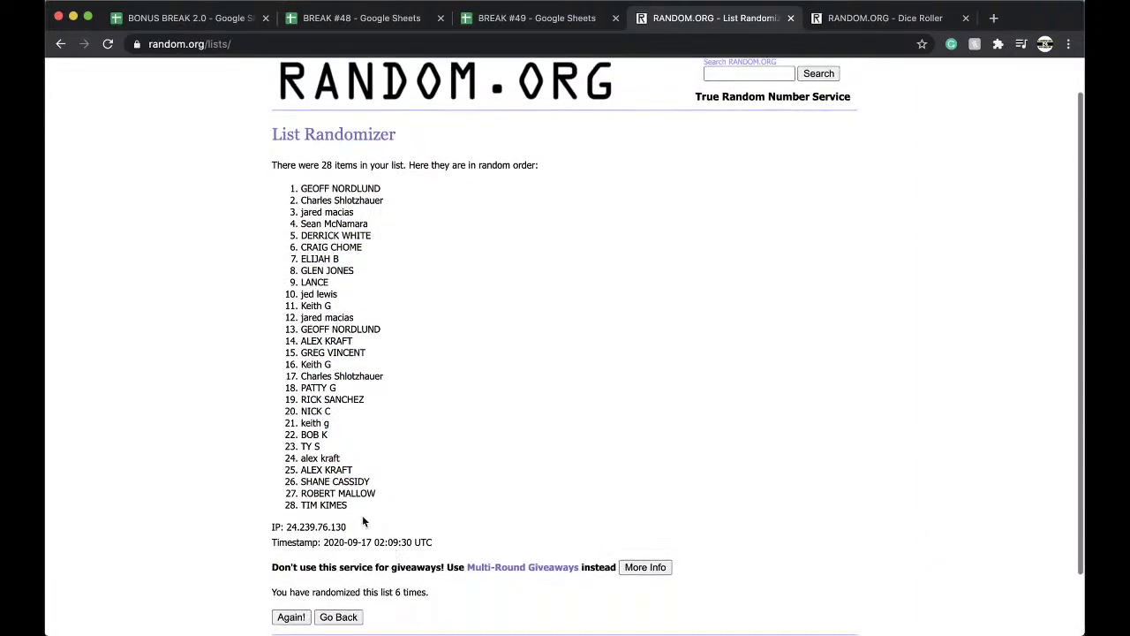
{"action": "left_click_drag", "start_coordinate": [350, 504], "coordinate": [301, 183]}
{"action": "key", "text": "super+c"}
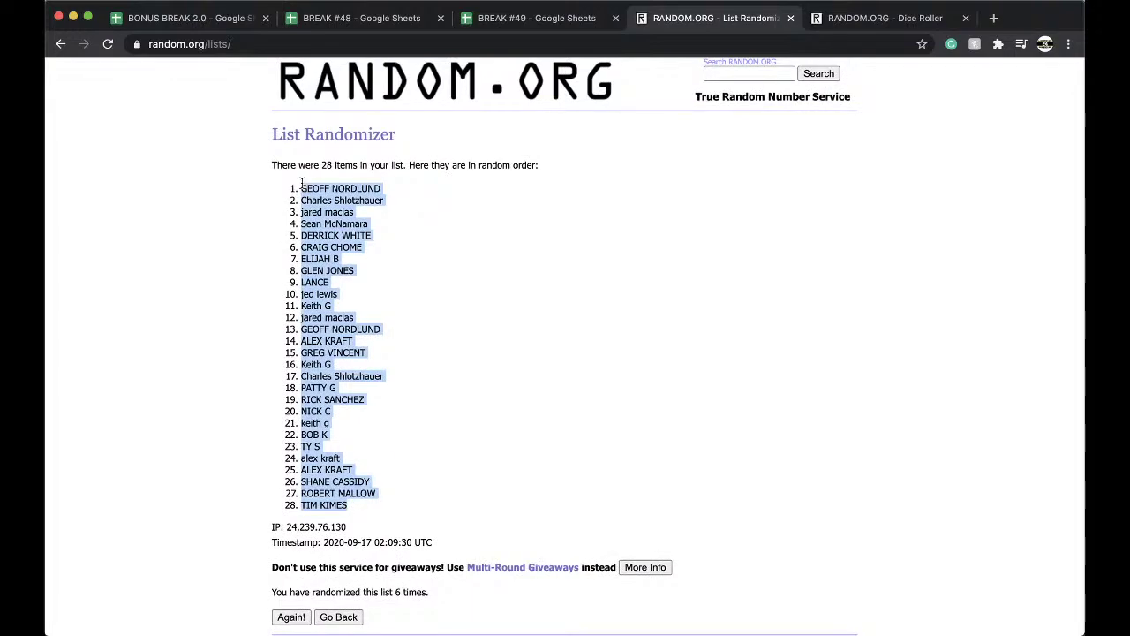
{"action": "left_click", "coordinate": [486, 12]}
{"action": "scroll", "coordinate": [273, 210], "scroll_direction": "up", "scroll_amount": 5}
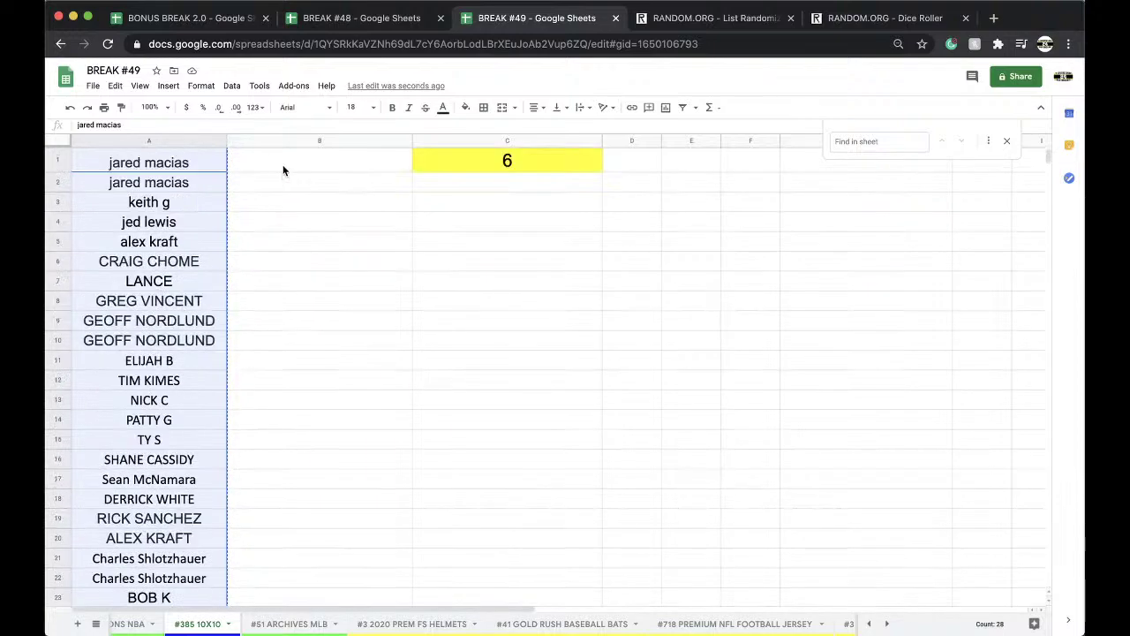
Step: Paste the randomized names into column B starting at B1, at font size 18
{"action": "left_click", "coordinate": [283, 165]}
{"action": "key", "text": "super+v"}
{"action": "left_click", "coordinate": [358, 107]}
{"action": "left_click", "coordinate": [355, 278]}
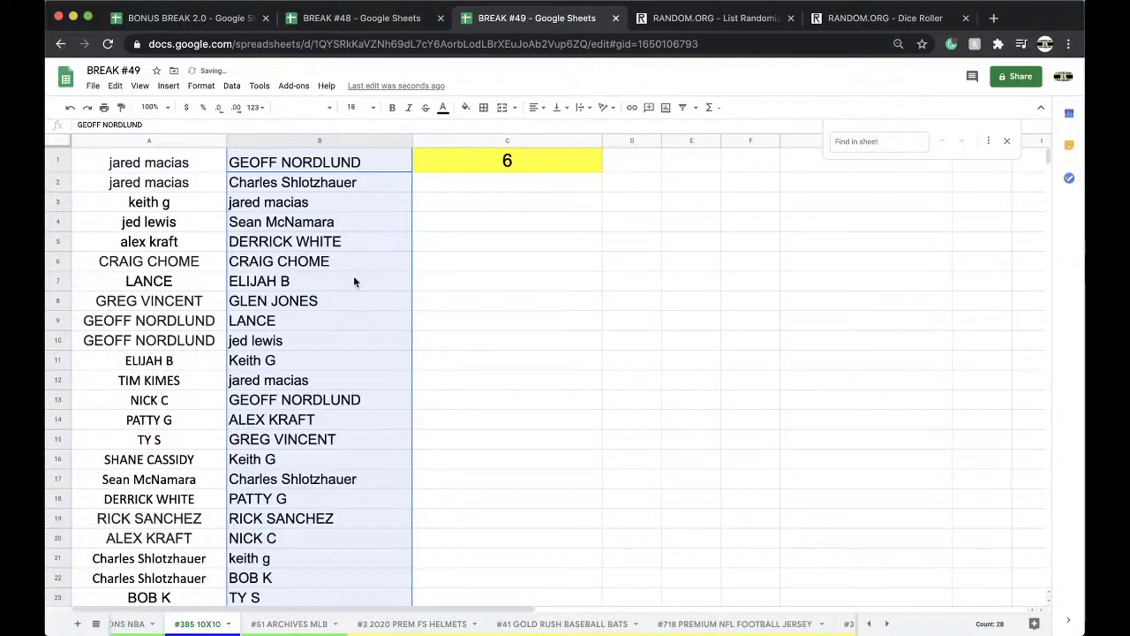
{"action": "left_click", "coordinate": [339, 206]}
Step: Highlight the first name in B1 with a bright yellow fill
{"action": "left_click", "coordinate": [327, 164]}
{"action": "left_click", "coordinate": [460, 110]}
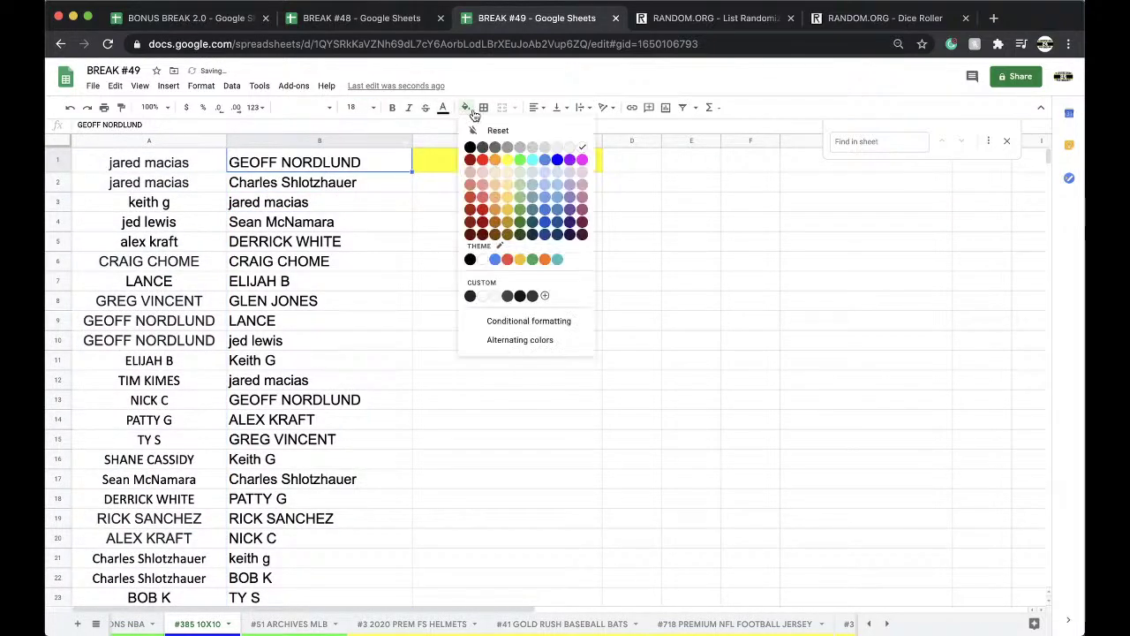
{"action": "left_click", "coordinate": [508, 174]}
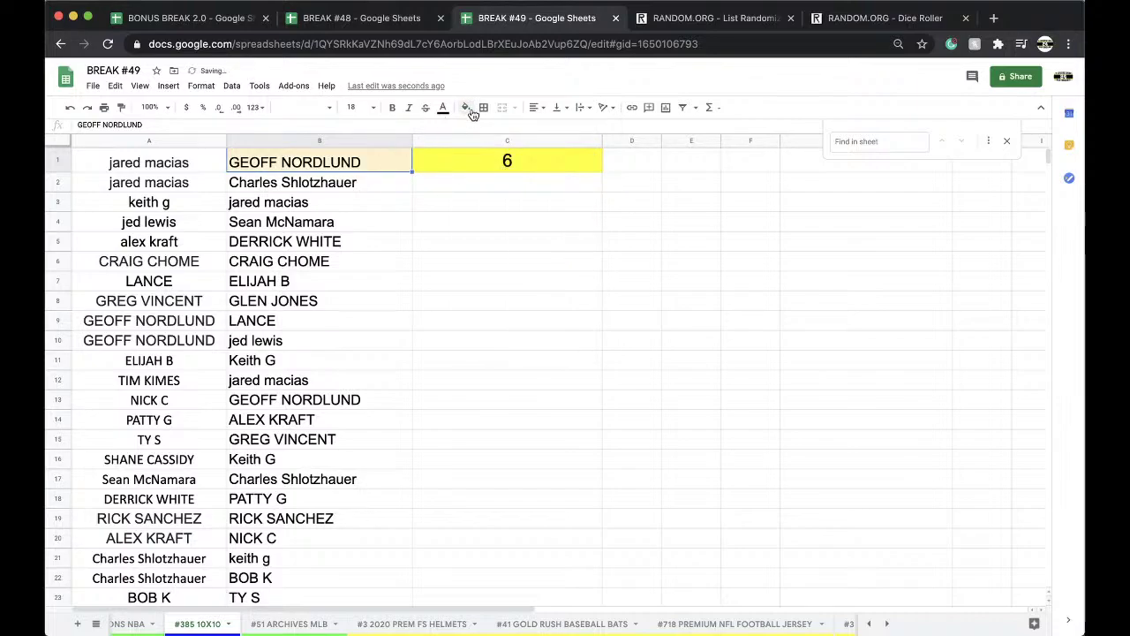
{"action": "left_click", "coordinate": [466, 107]}
{"action": "left_click", "coordinate": [508, 161]}
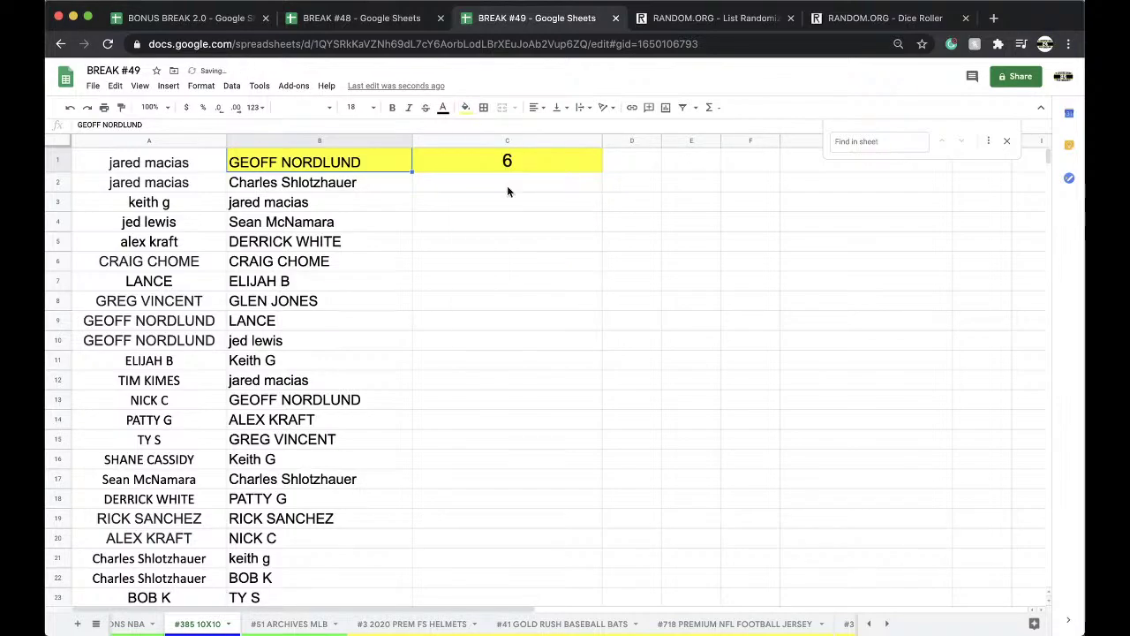
Step: Duplicate the #385 10X10 sheet and rename the copy to #386 10X10
{"action": "left_click", "coordinate": [225, 624]}
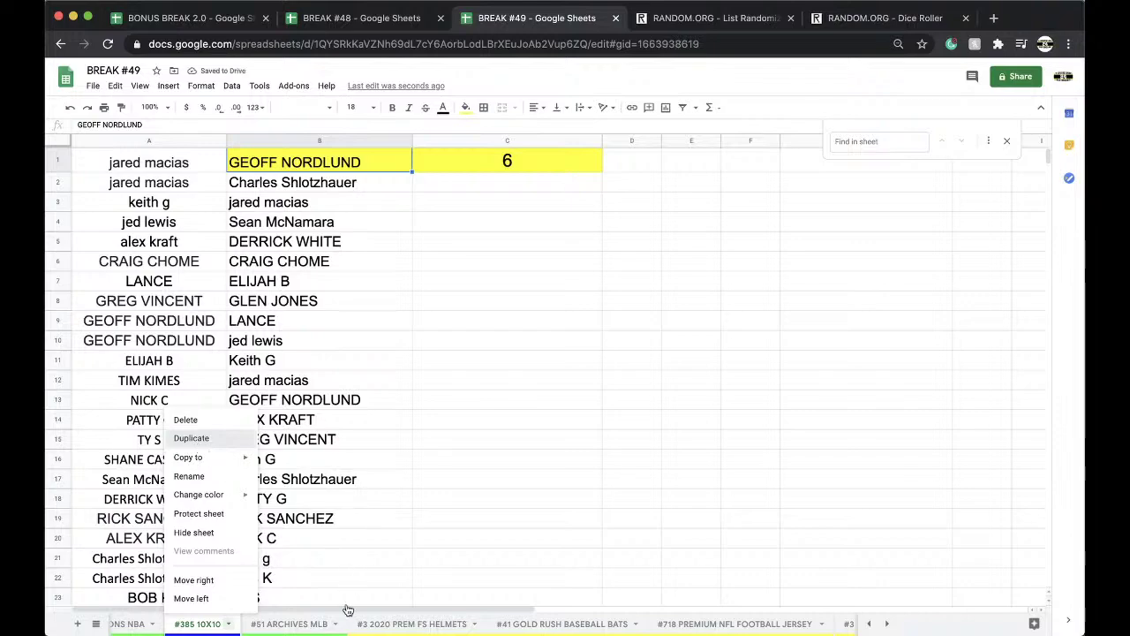
{"action": "key", "text": "Return"}
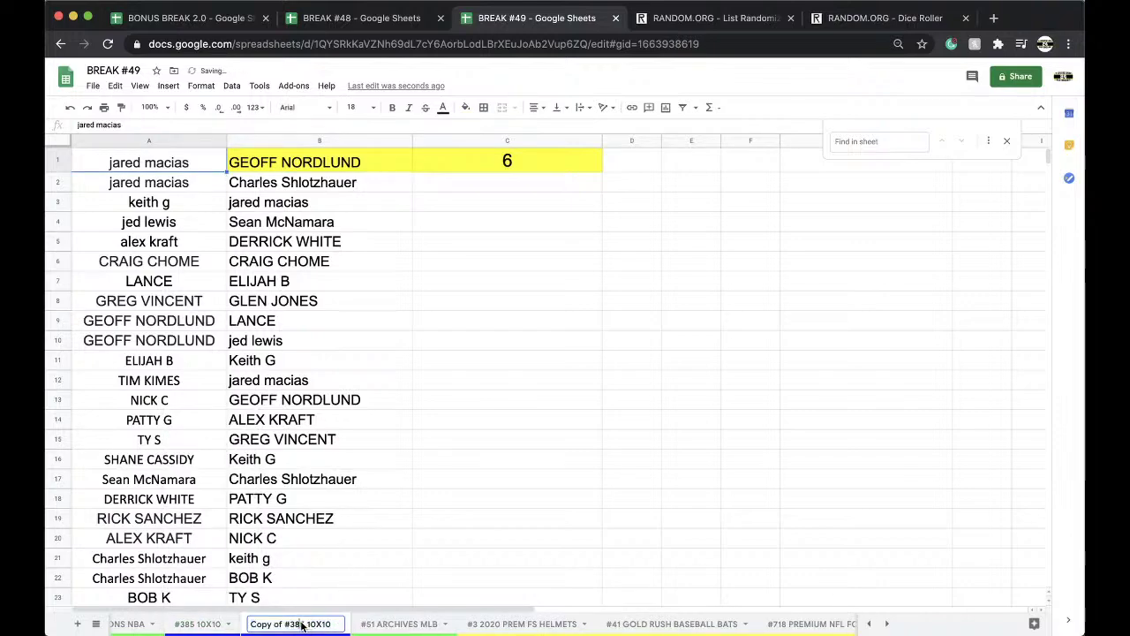
{"action": "double_click", "coordinate": [301, 624]}
{"action": "left_click", "coordinate": [286, 625]}
{"action": "key", "text": "BackSpace"}
{"action": "key", "text": "BackSpace"}
{"action": "key", "text": "BackSpace"}
{"action": "key", "text": "BackSpace"}
{"action": "key", "text": "BackSpace"}
{"action": "key", "text": "BackSpace"}
{"action": "key", "text": "BackSpace"}
{"action": "key", "text": "BackSpace"}
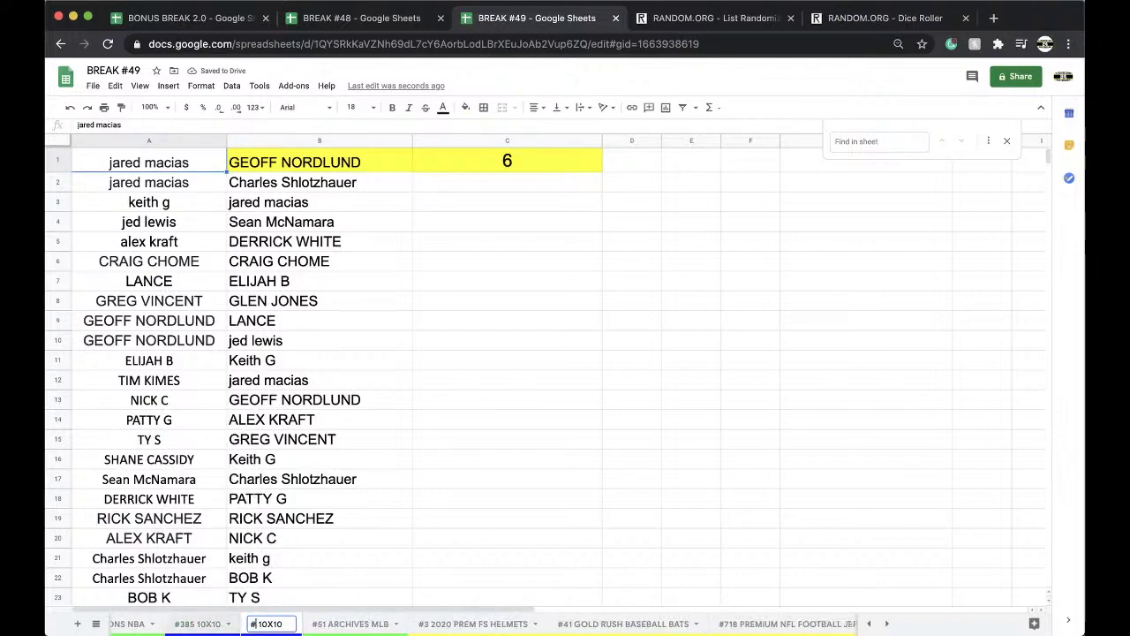
{"action": "key", "text": "BackSpace"}
{"action": "type", "text": "6"}
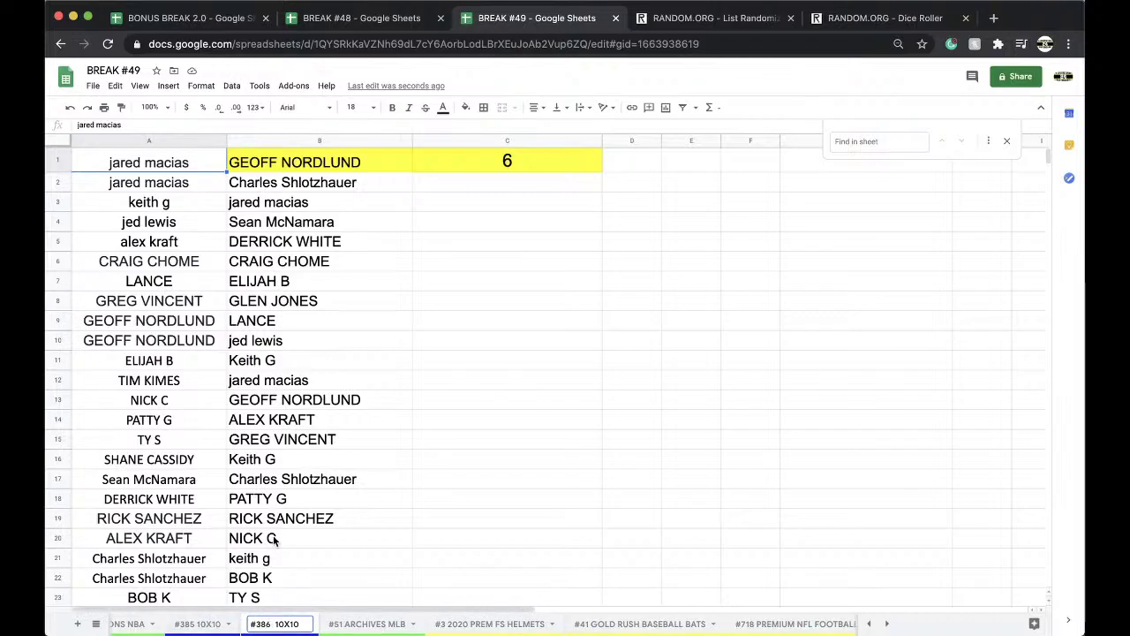
{"action": "key", "text": "Return"}
Step: Clear columns A and B on #386 10X10, remove the fill, and return to #385 10X10
{"action": "left_click_drag", "start_coordinate": [193, 140], "coordinate": [272, 142]}
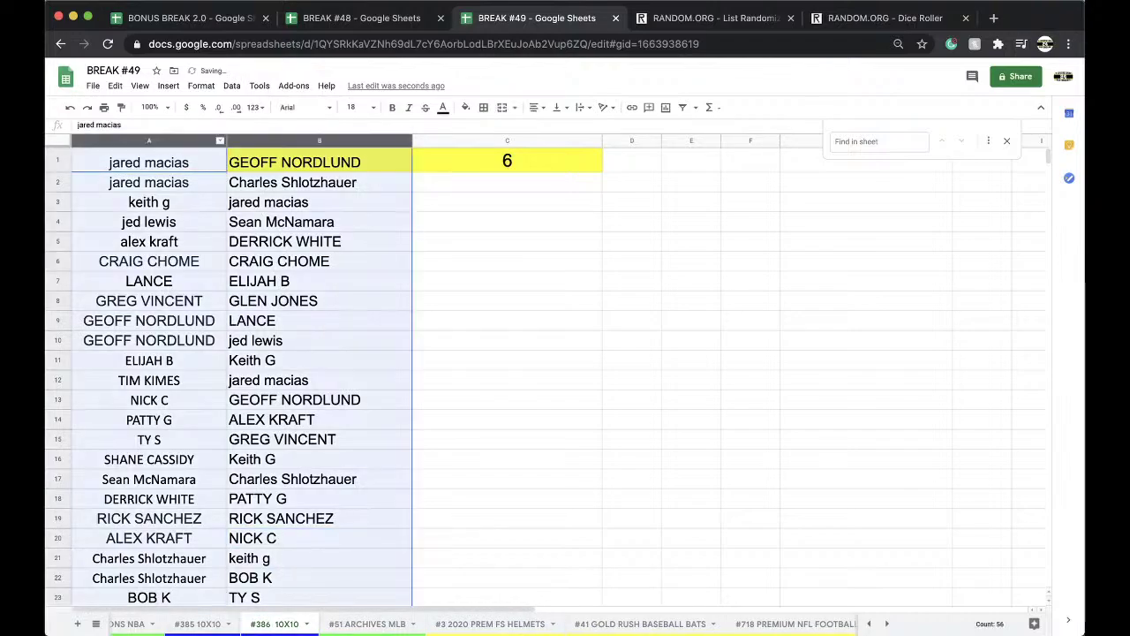
{"action": "key", "text": "Delete"}
{"action": "left_click", "coordinate": [464, 107]}
{"action": "left_click", "coordinate": [468, 128]}
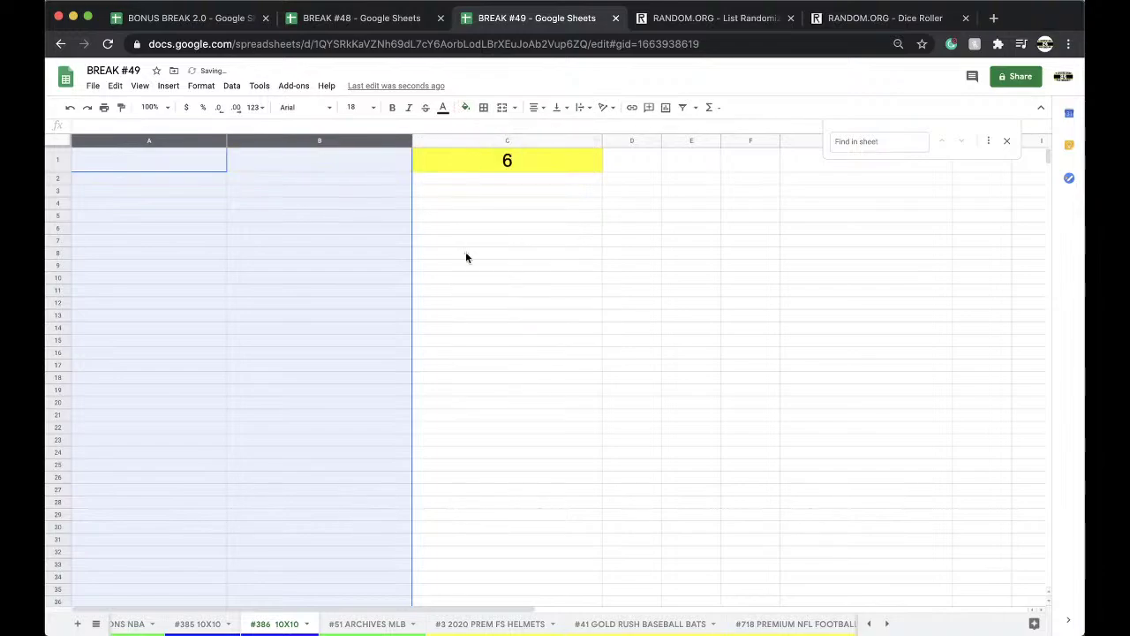
{"action": "left_click", "coordinate": [460, 295]}
{"action": "left_click", "coordinate": [197, 624]}
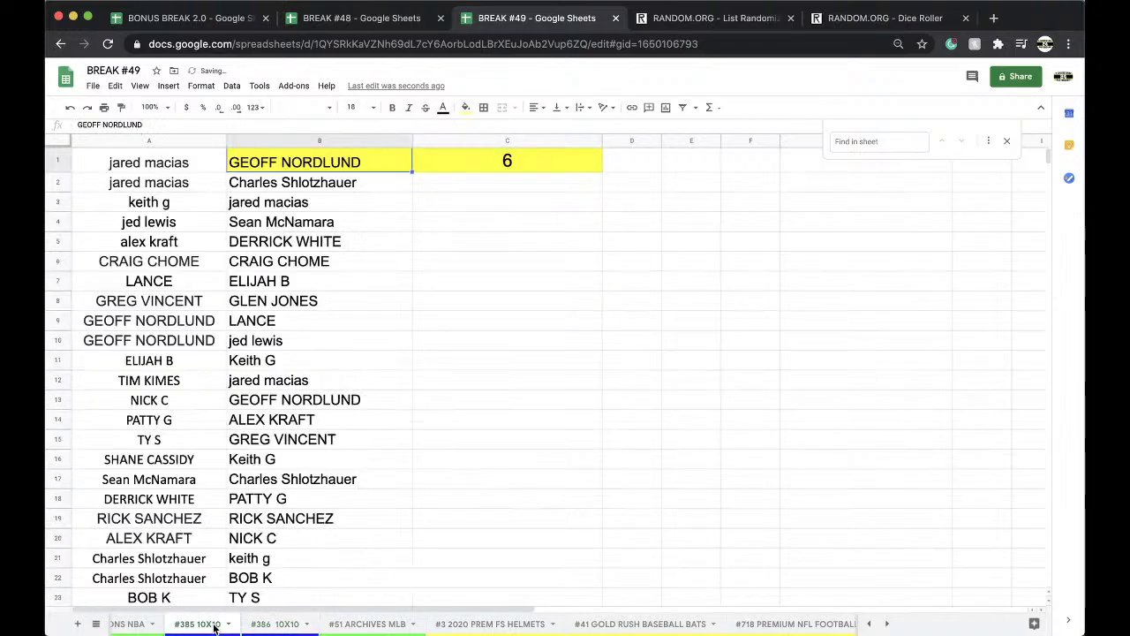
{"action": "scroll", "coordinate": [304, 547], "scroll_direction": "down", "scroll_amount": 5}
Step: On the BREAK #48 CREDIT sheet, find the buyer by name and set their credit to $280.00
{"action": "scroll", "coordinate": [304, 553], "scroll_direction": "up", "scroll_amount": 5}
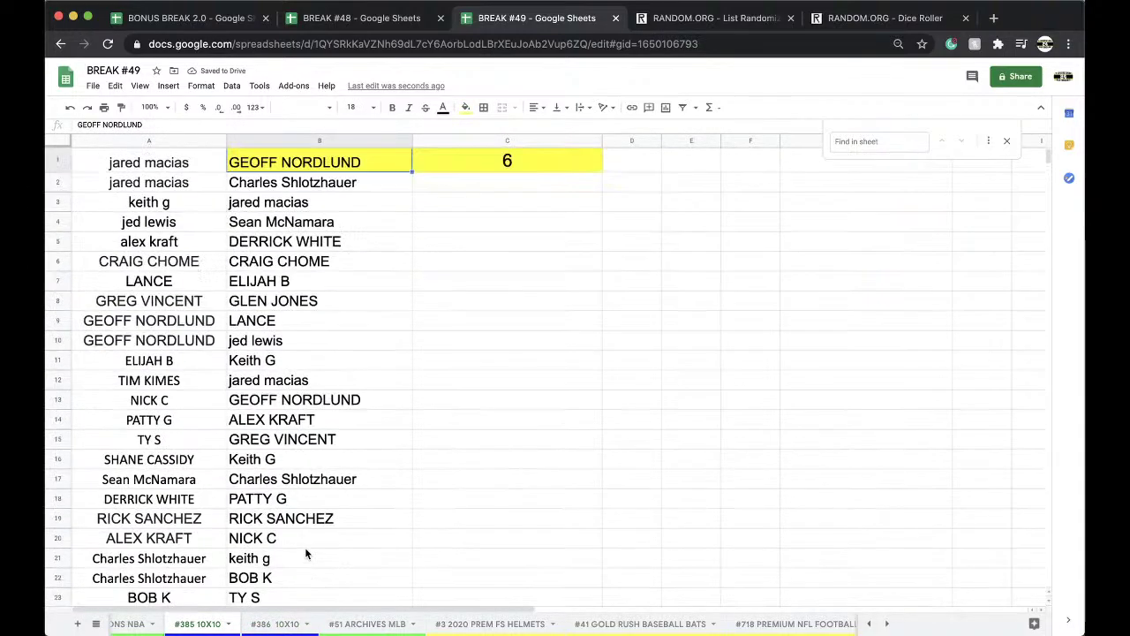
{"action": "left_click", "coordinate": [367, 17]}
{"action": "left_click", "coordinate": [527, 325]}
{"action": "key", "text": "super+f"}
{"action": "type", "text": "GEOFF"}
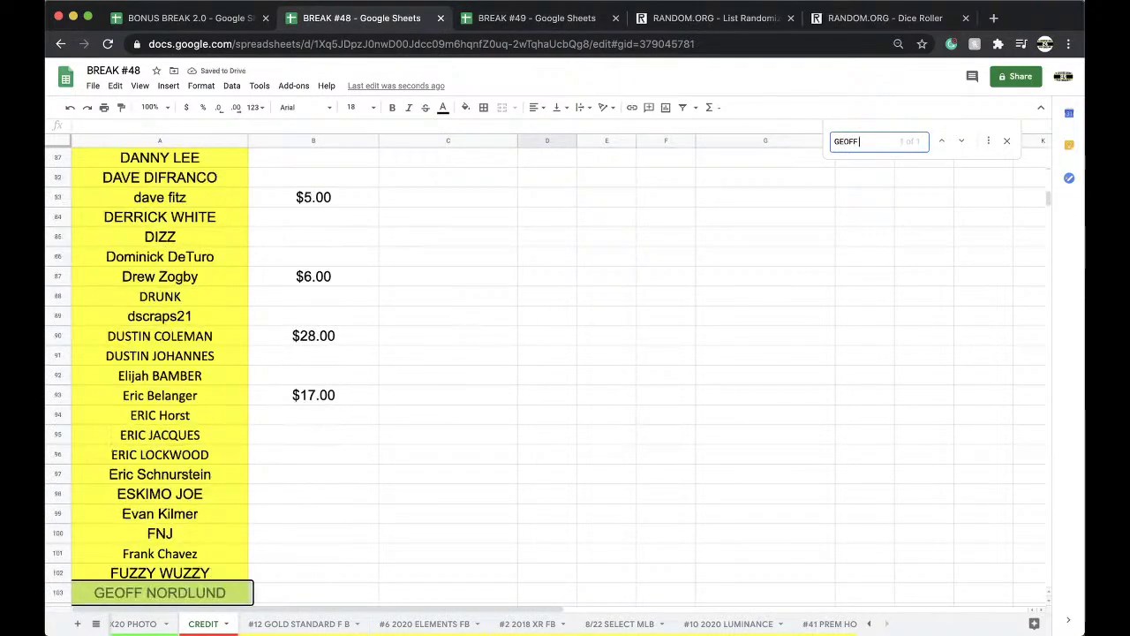
{"action": "key", "text": "Escape"}
{"action": "key", "text": "Right"}
{"action": "type", "text": "$280"}
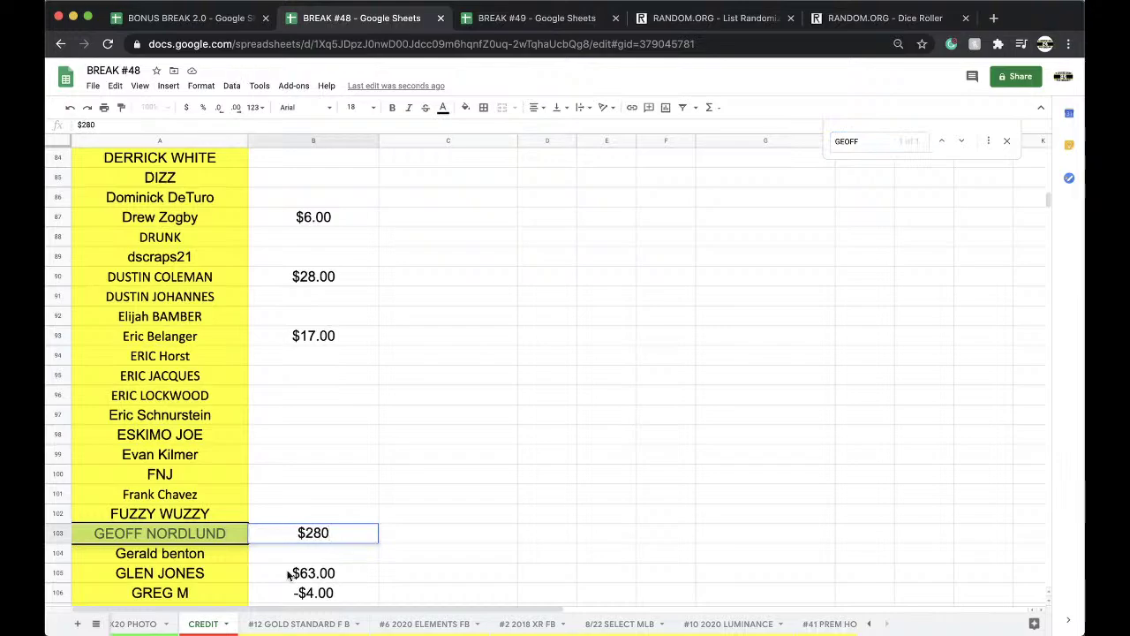
{"action": "key", "text": "Return"}
{"action": "key", "text": "super+f"}
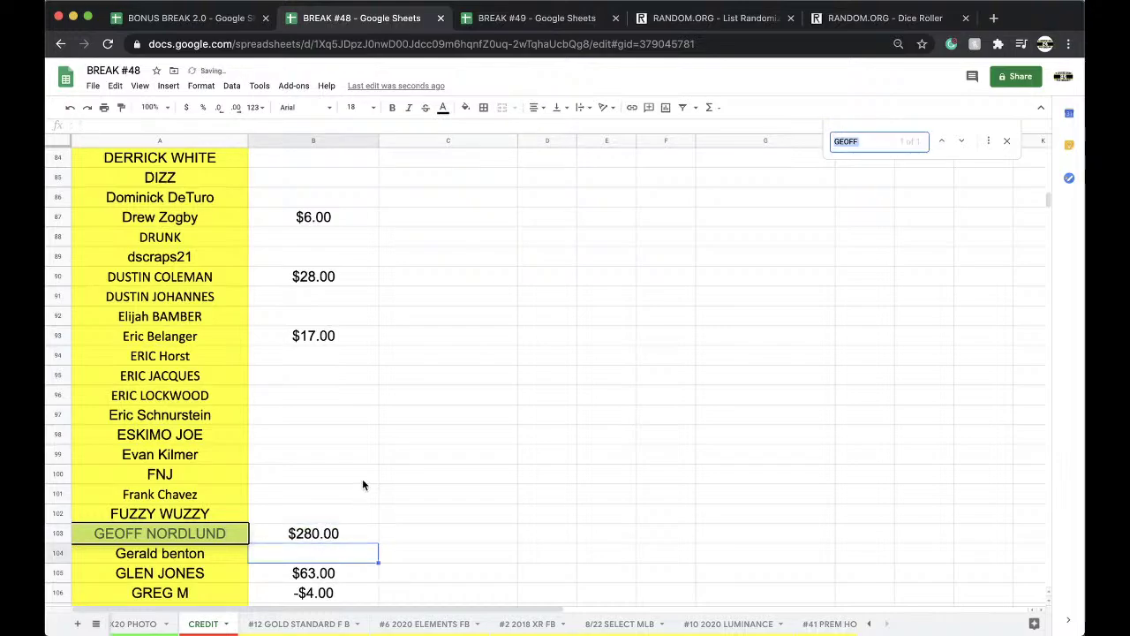
{"action": "key", "text": "BackSpace"}
Step: In BREAK #49, review the #3 2020 PREM FS HELMETS, #41, #718, and #51 ARCHIVES MLB sheets
{"action": "left_click", "coordinate": [513, 24]}
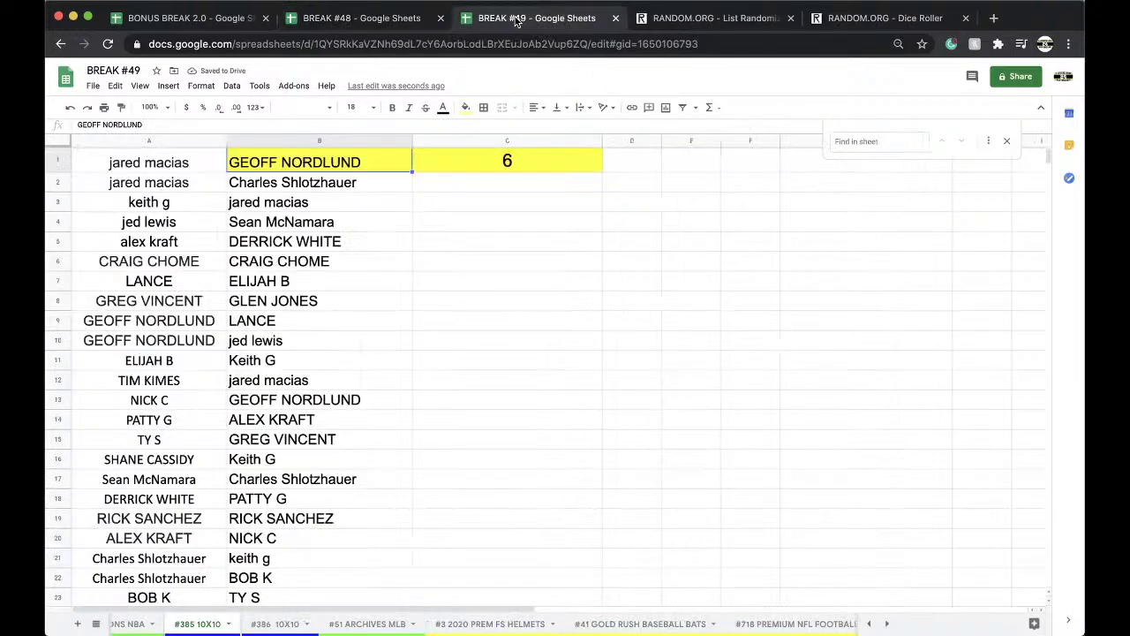
{"action": "left_click", "coordinate": [455, 624]}
{"action": "left_click", "coordinate": [493, 624]}
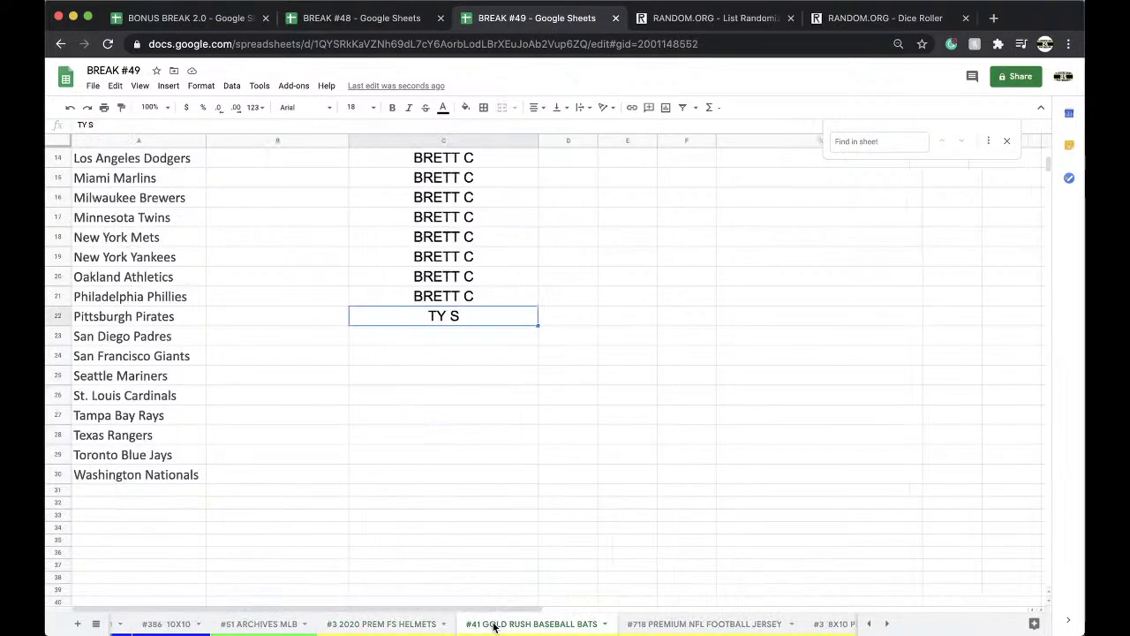
{"action": "left_click", "coordinate": [511, 624]}
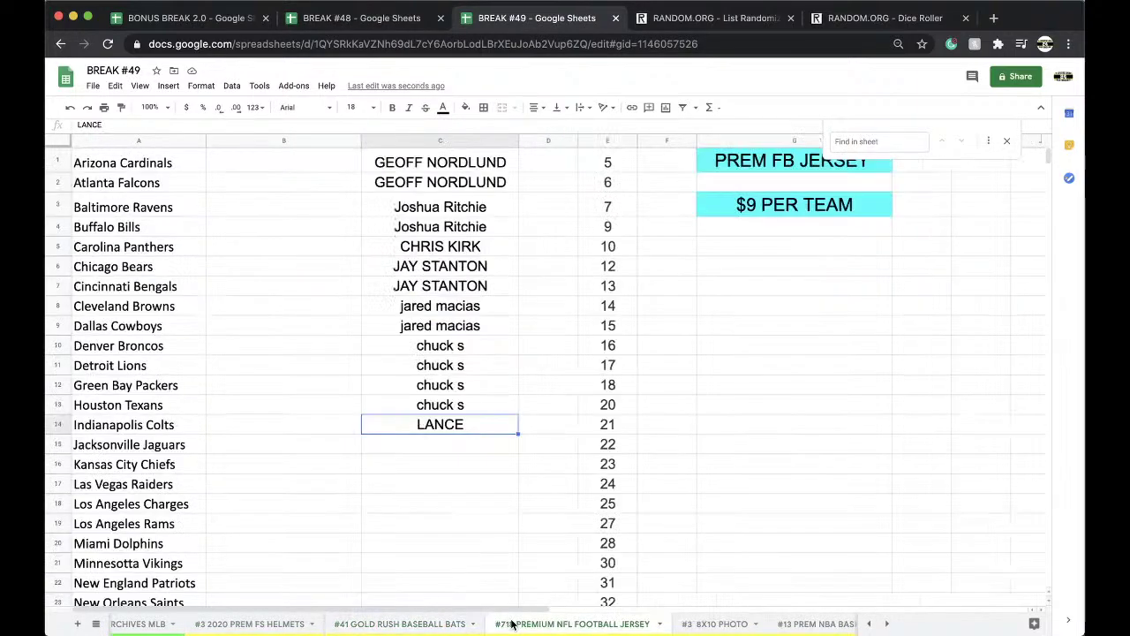
{"action": "left_click", "coordinate": [408, 624]}
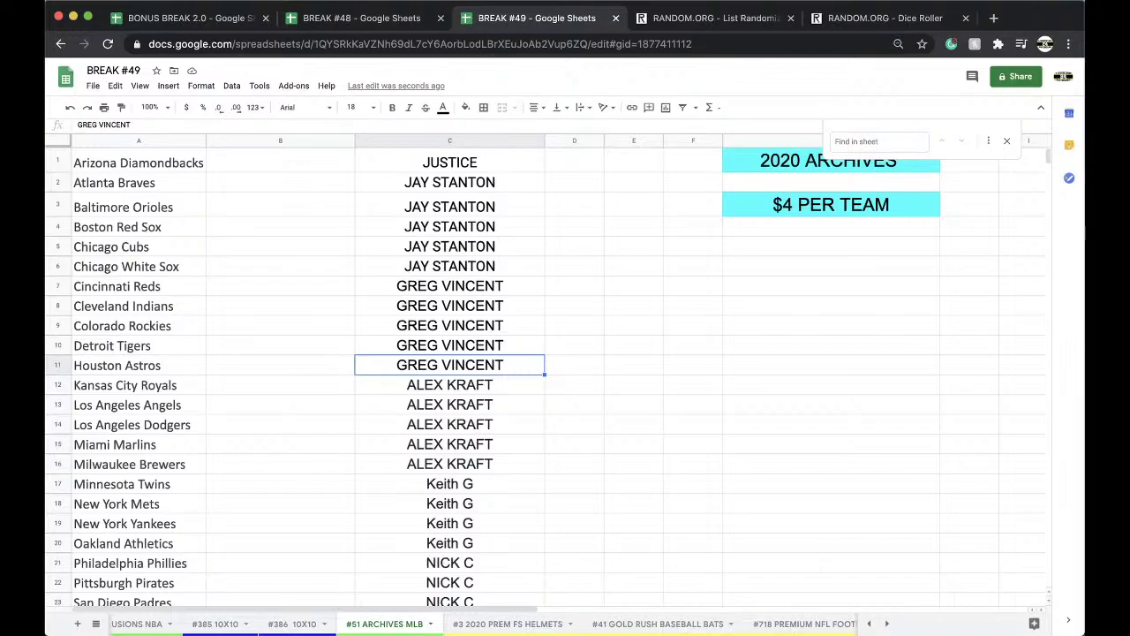
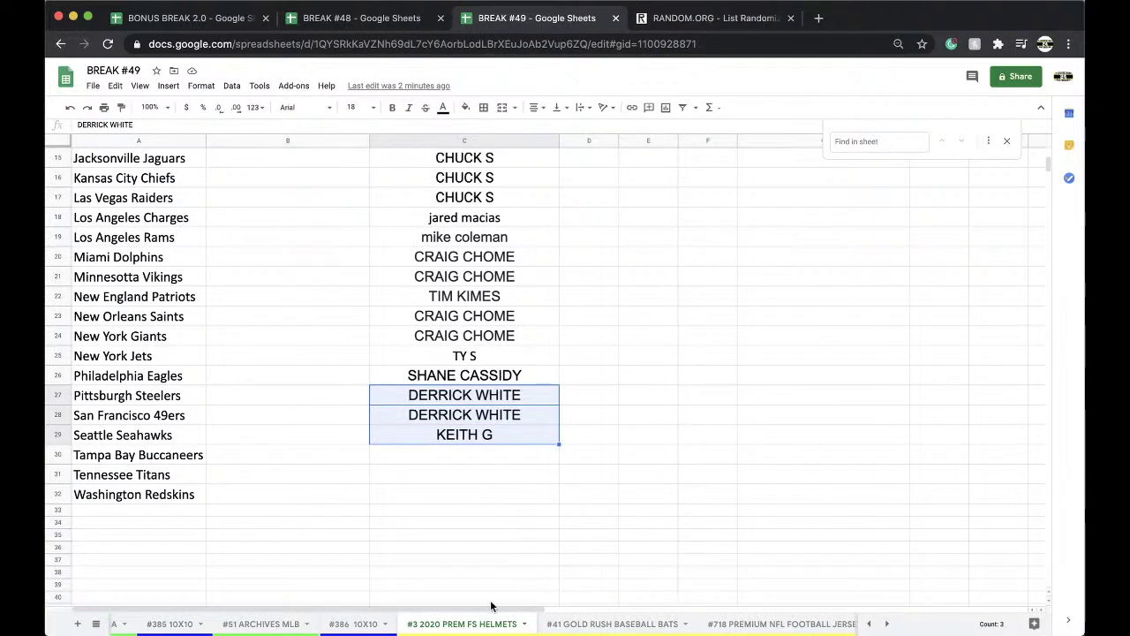
Step: Paste the copied buyer name as a plain value beside San Diego Padres in C23 on the #41 bats sheet
{"action": "scroll", "coordinate": [494, 624], "scroll_direction": "right", "scroll_amount": 3}
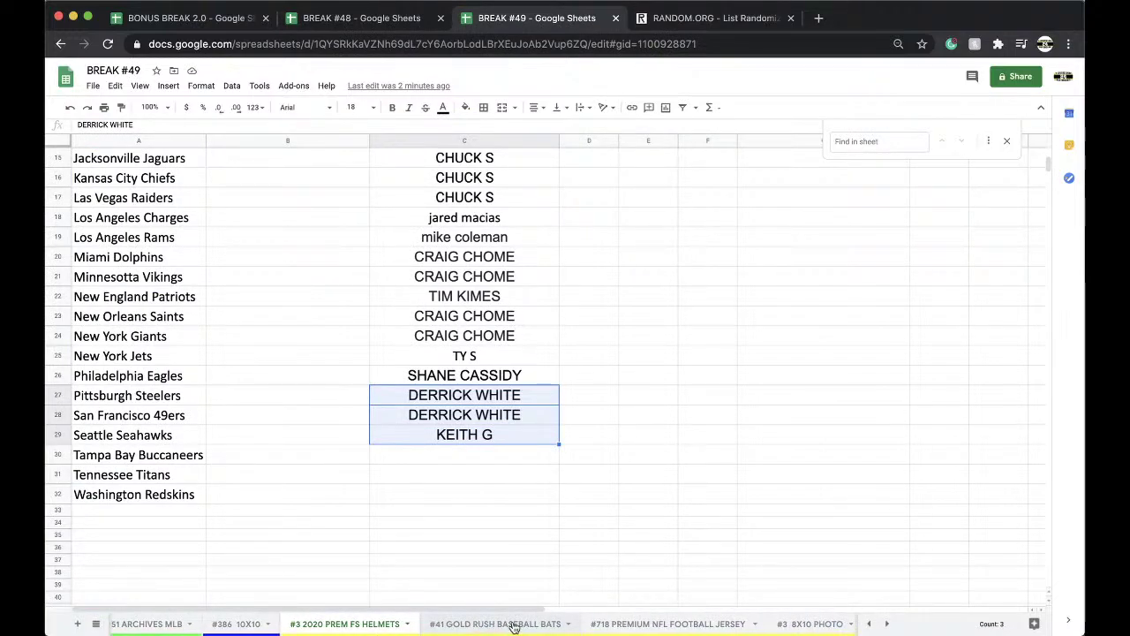
{"action": "scroll", "coordinate": [514, 625], "scroll_direction": "right", "scroll_amount": 3}
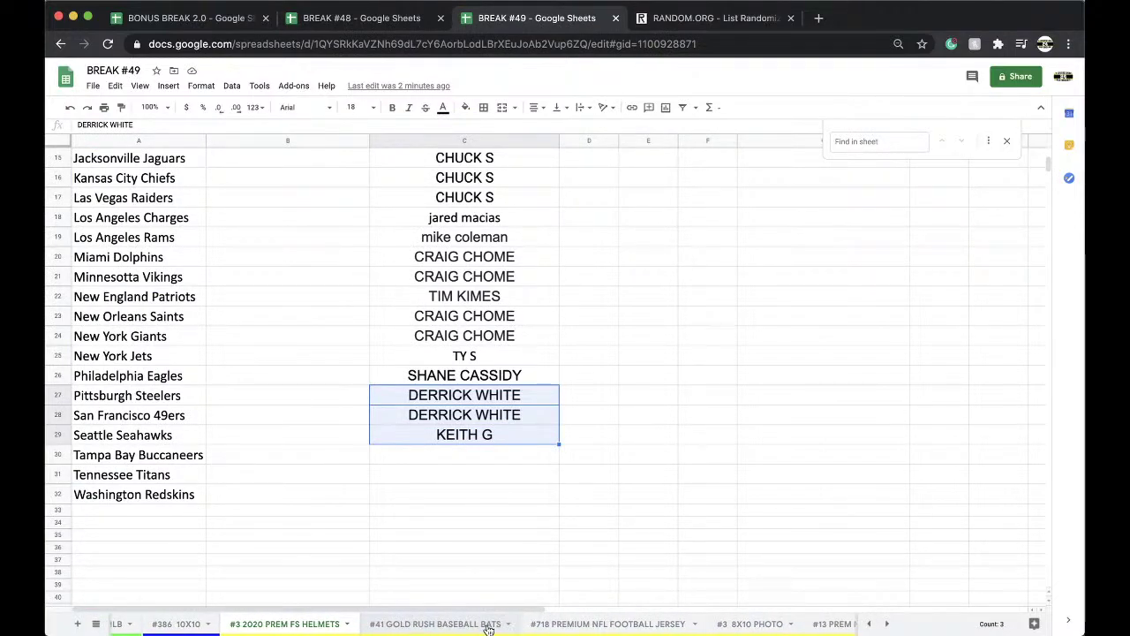
{"action": "left_click", "coordinate": [500, 625]}
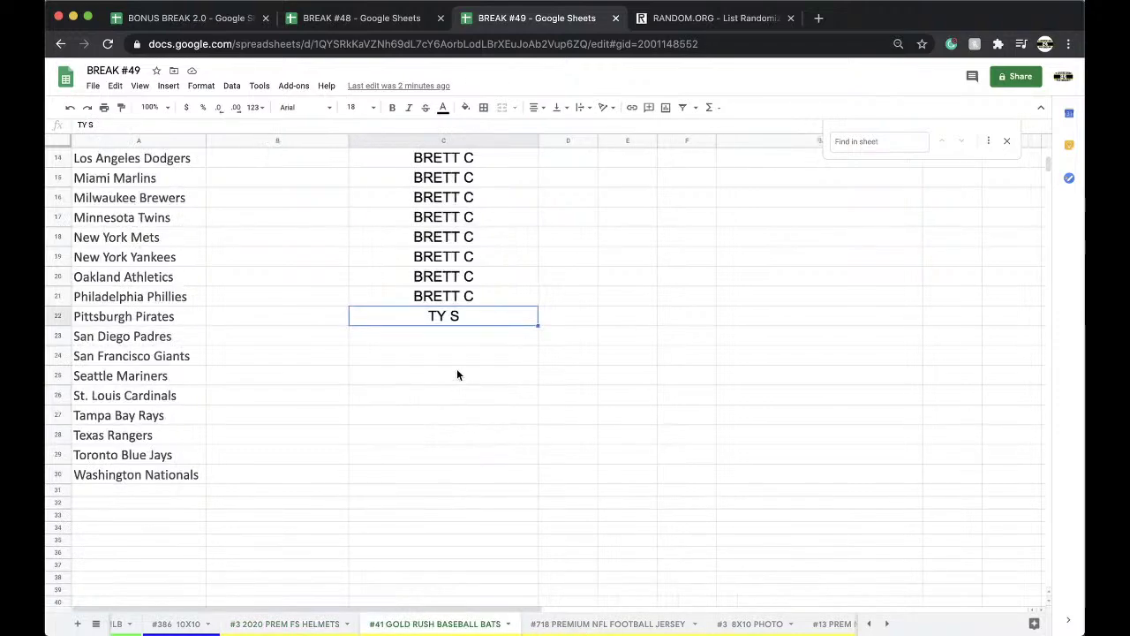
{"action": "left_click", "coordinate": [442, 339]}
{"action": "left_click", "coordinate": [554, 357]}
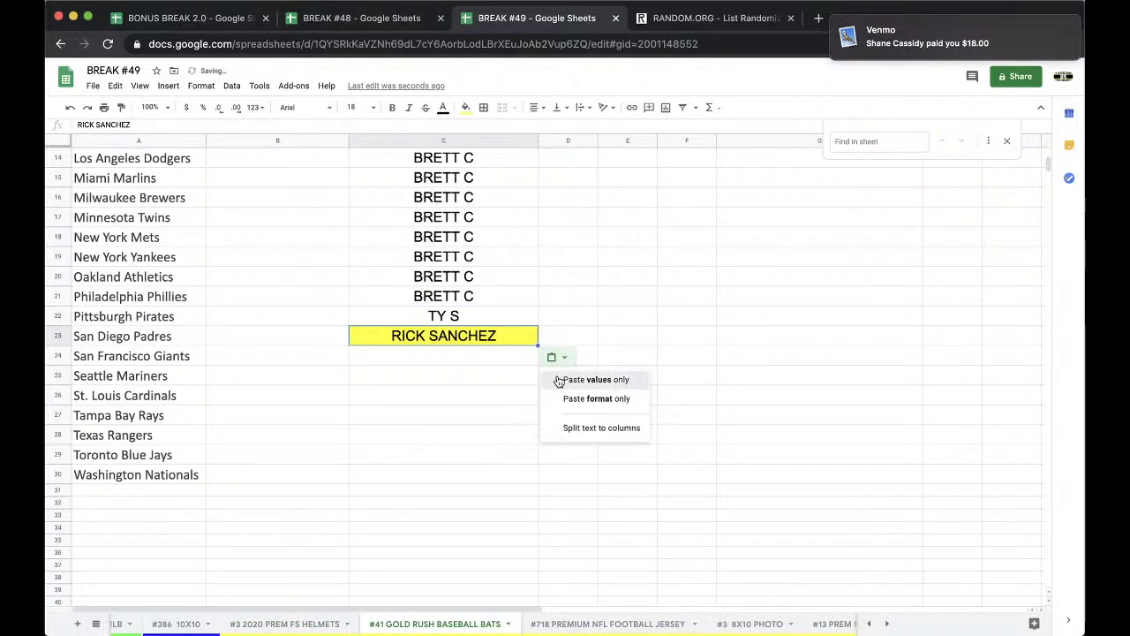
{"action": "left_click", "coordinate": [558, 380]}
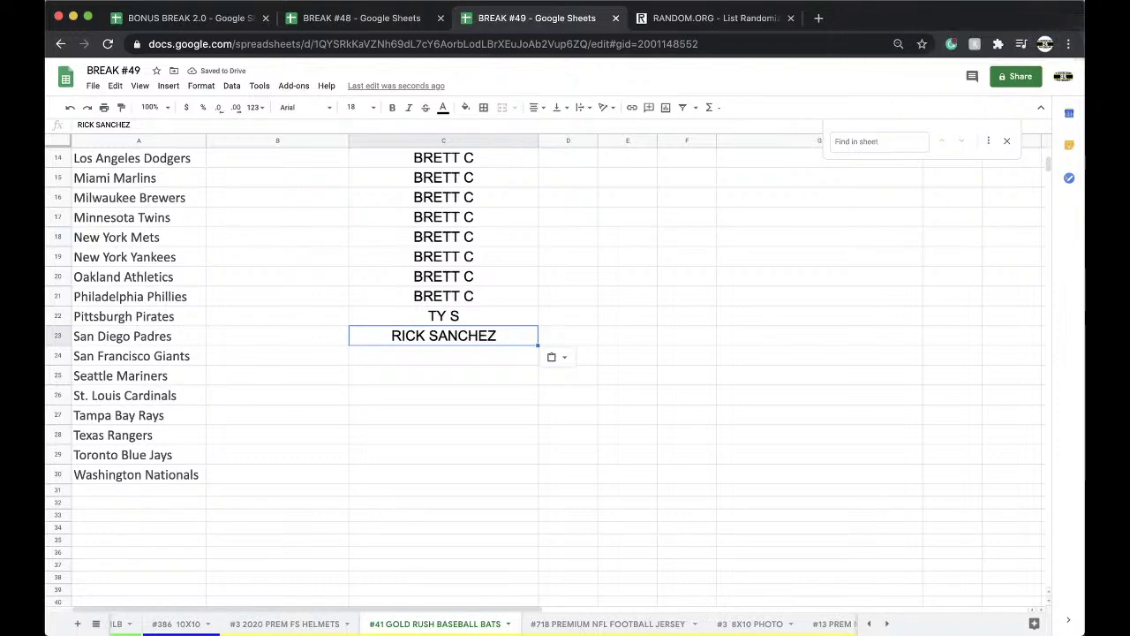
{"action": "left_click", "coordinate": [284, 624]}
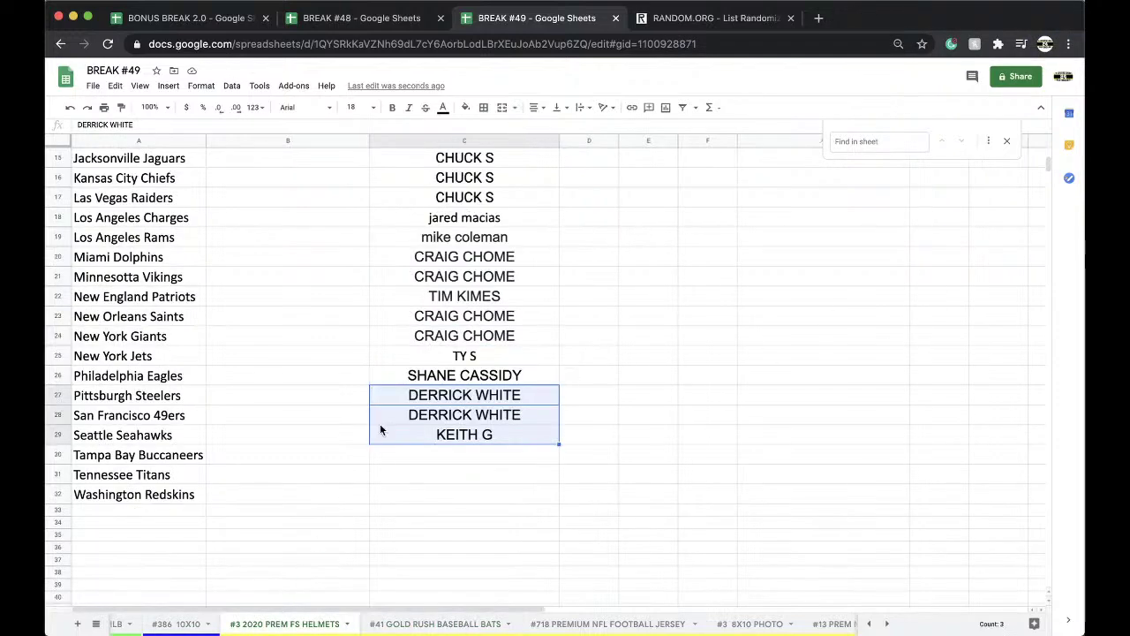
Step: Enter the Tampa Bay Buccaneers buyer's name in C30 and shade that cell yellow
{"action": "left_click", "coordinate": [421, 456]}
{"action": "type", "text": "PATTY G"}
{"action": "key", "text": "Return"}
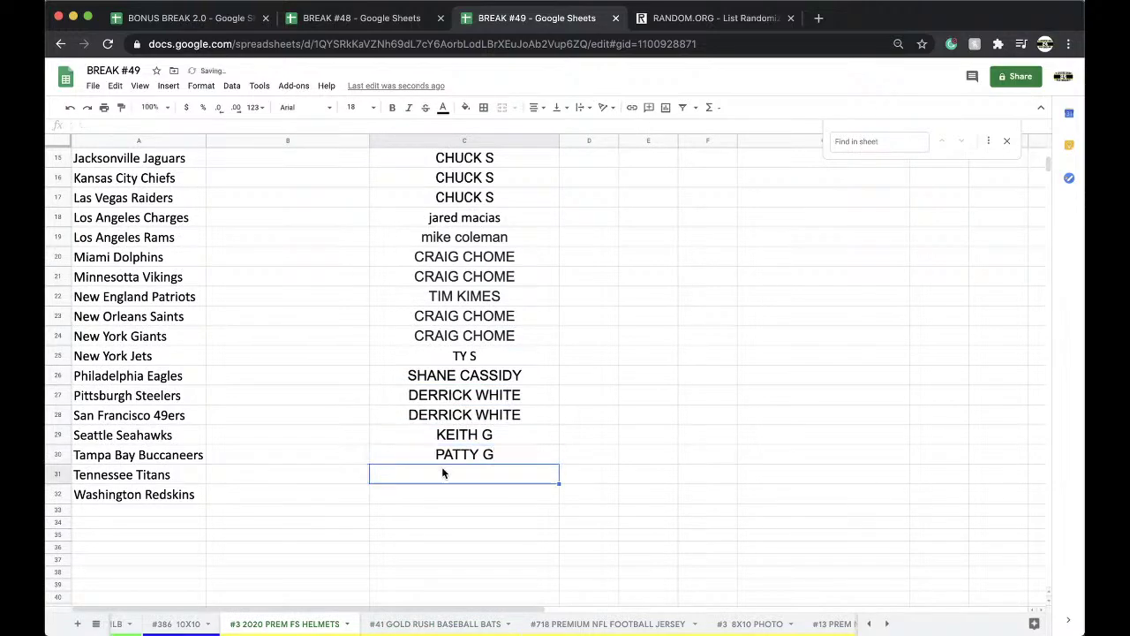
{"action": "left_click", "coordinate": [436, 452]}
{"action": "left_click", "coordinate": [465, 107]}
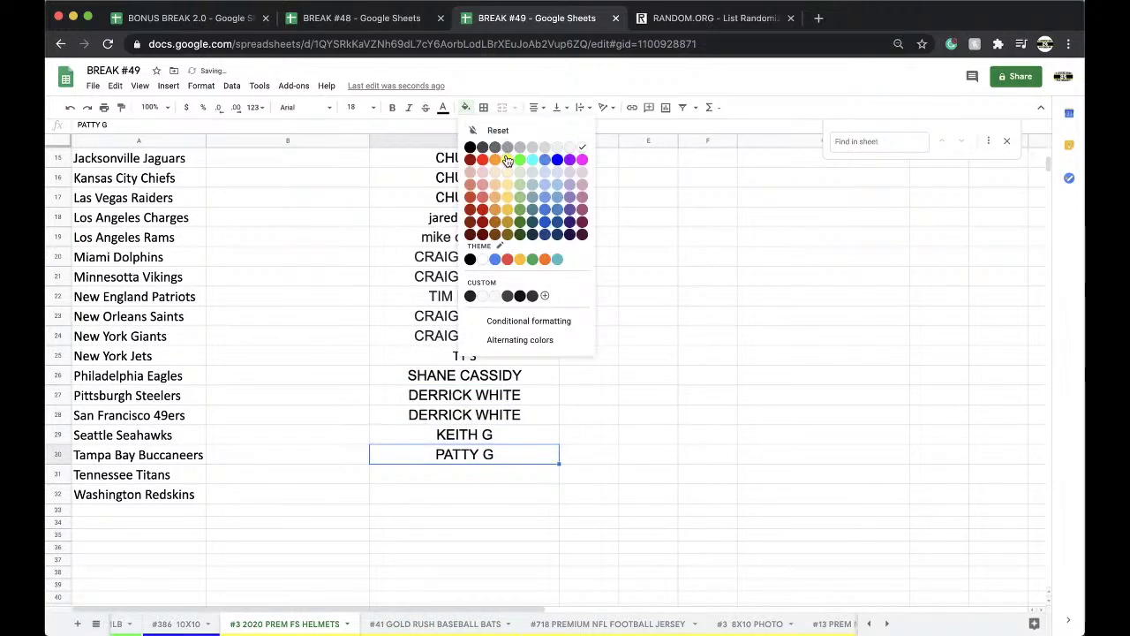
{"action": "left_click", "coordinate": [507, 160]}
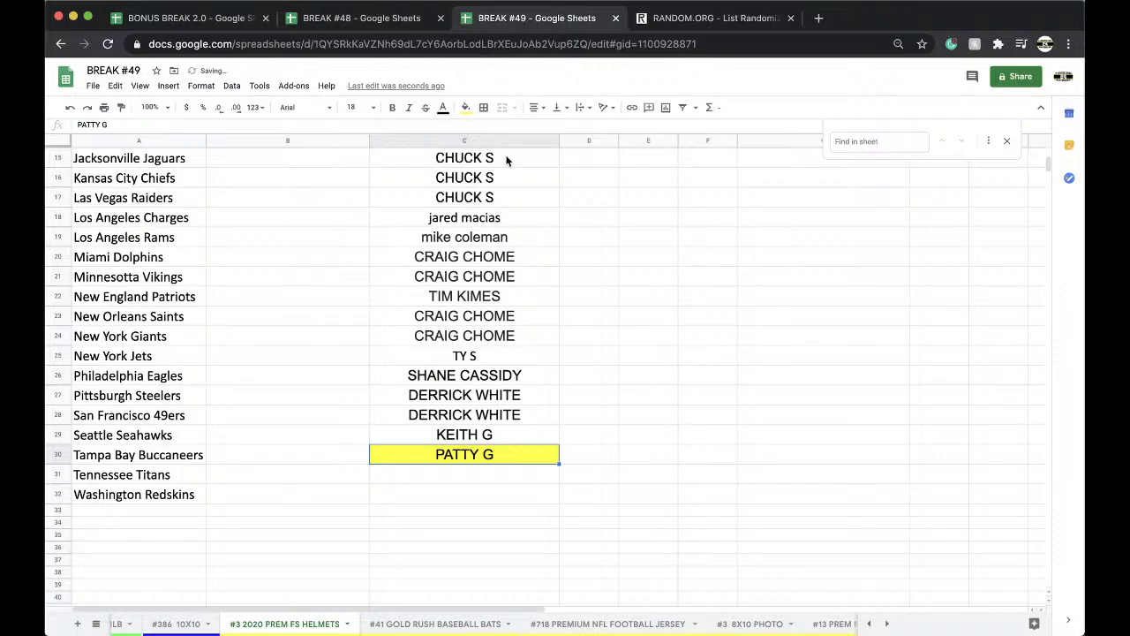
Step: Enter the Tennessee Titans buyer's name in C31, fixing a typo, and shade it yellow
{"action": "left_click", "coordinate": [416, 470]}
{"action": "type", "text": "GERG"}
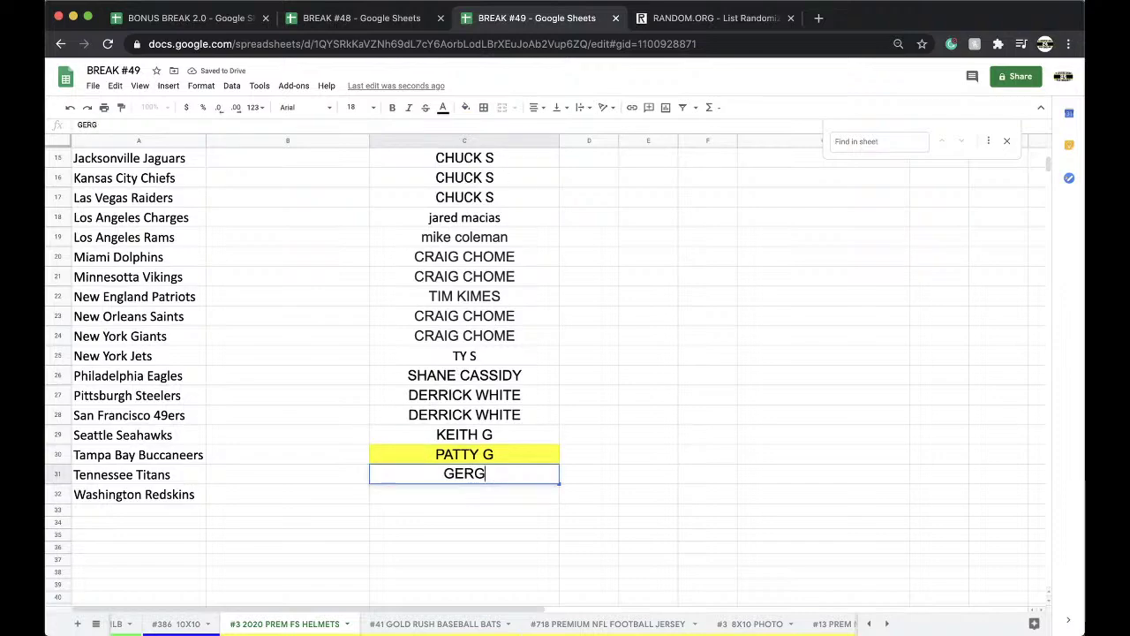
{"action": "key", "text": "BackSpace"}
{"action": "key", "text": "BackSpace"}
{"action": "key", "text": "BackSpace"}
{"action": "type", "text": "REG "}
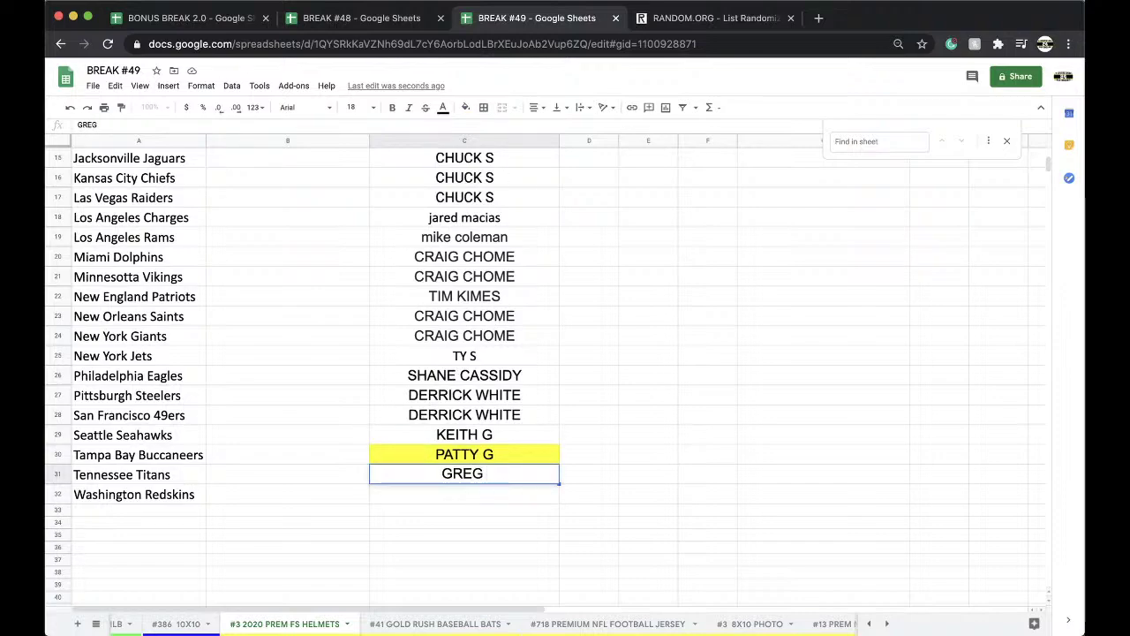
{"action": "type", "text": "V"}
{"action": "key", "text": "Return"}
{"action": "left_click", "coordinate": [414, 474]}
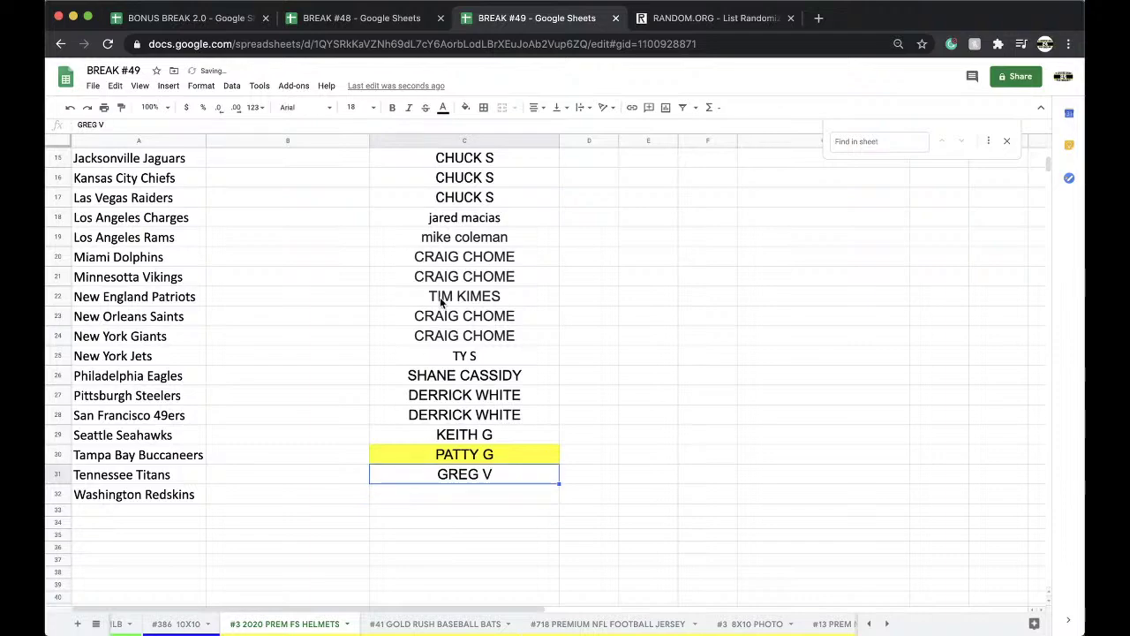
{"action": "left_click", "coordinate": [465, 107]}
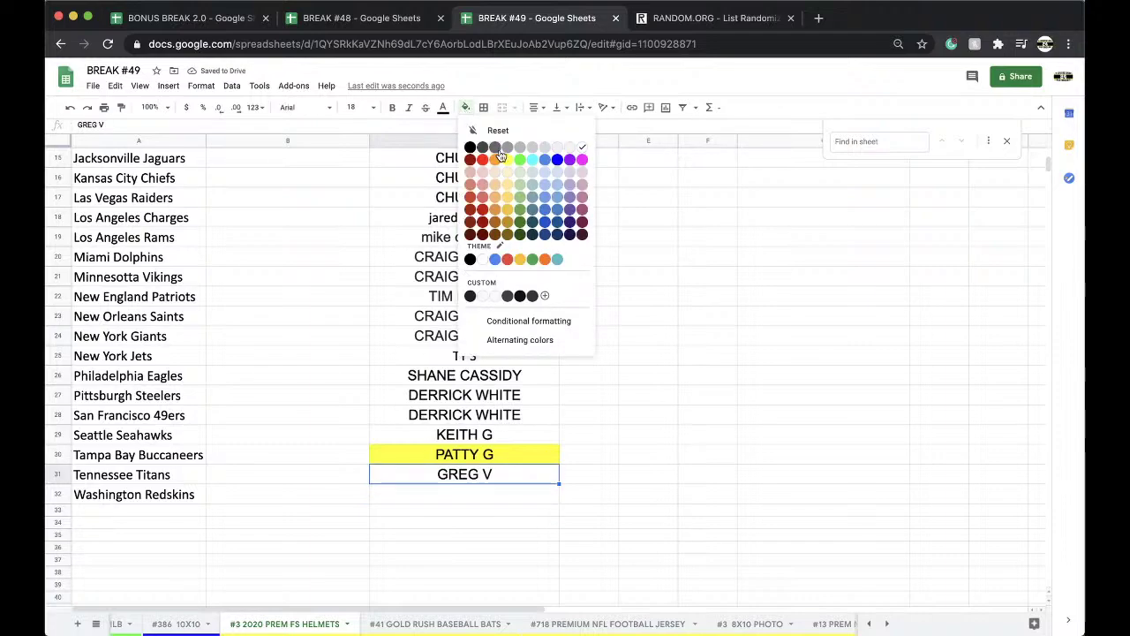
{"action": "left_click", "coordinate": [507, 159]}
Step: Enter the Washington Redskins buyer's name in C32 and colour the helmets sheet tab green
{"action": "left_click", "coordinate": [441, 499]}
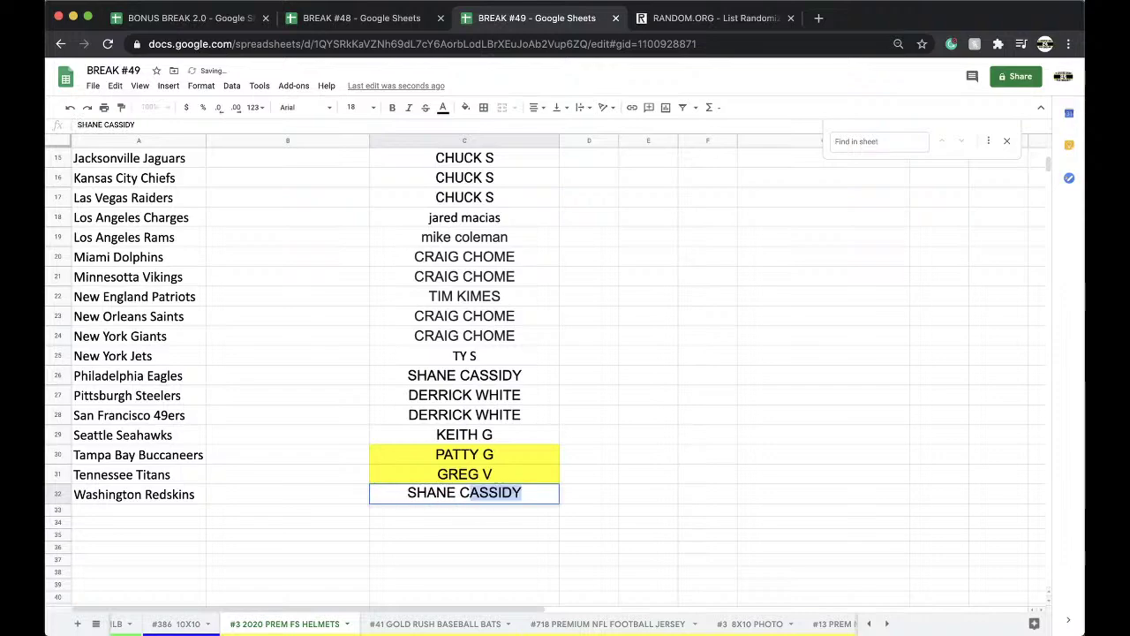
{"action": "key", "text": "Return"}
{"action": "right_click", "coordinate": [291, 621]}
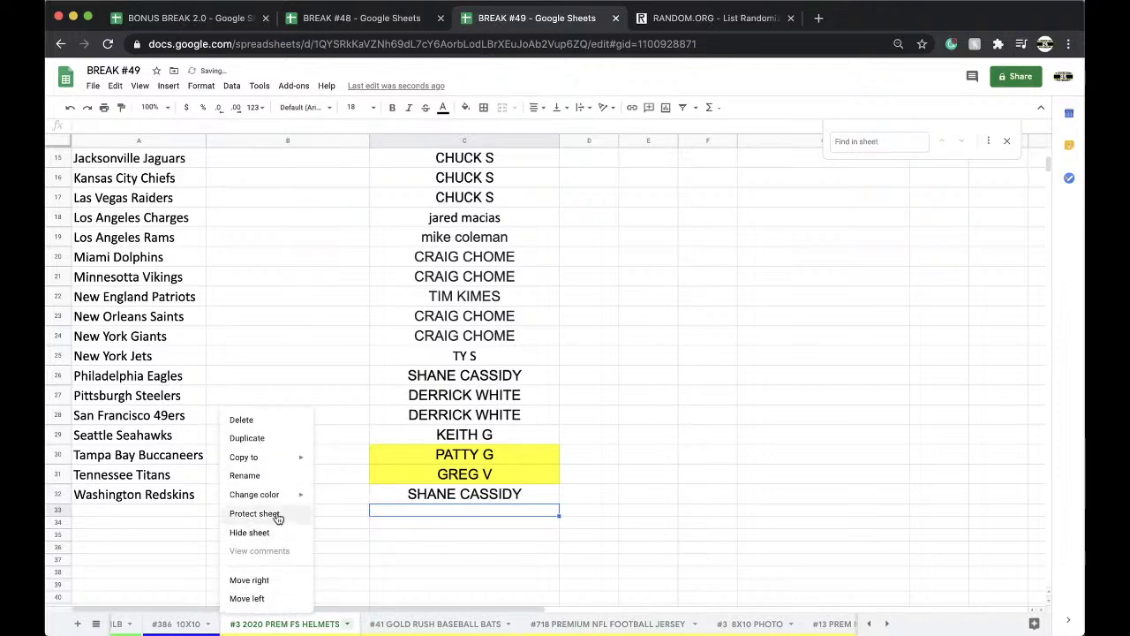
{"action": "mouse_move", "coordinate": [265, 494]}
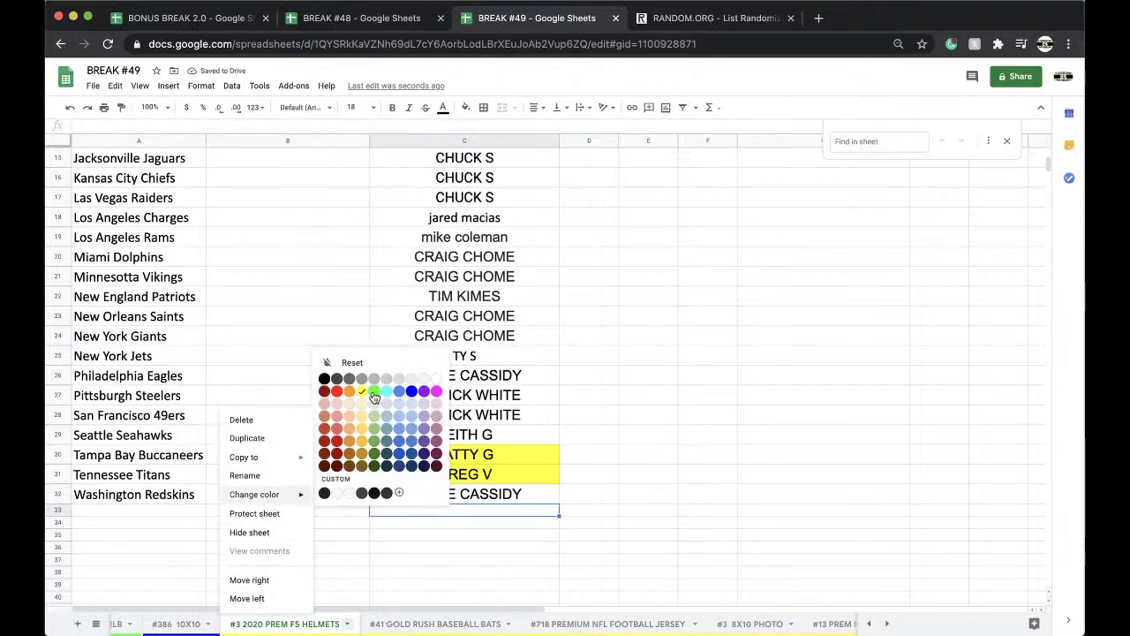
{"action": "left_click", "coordinate": [374, 394]}
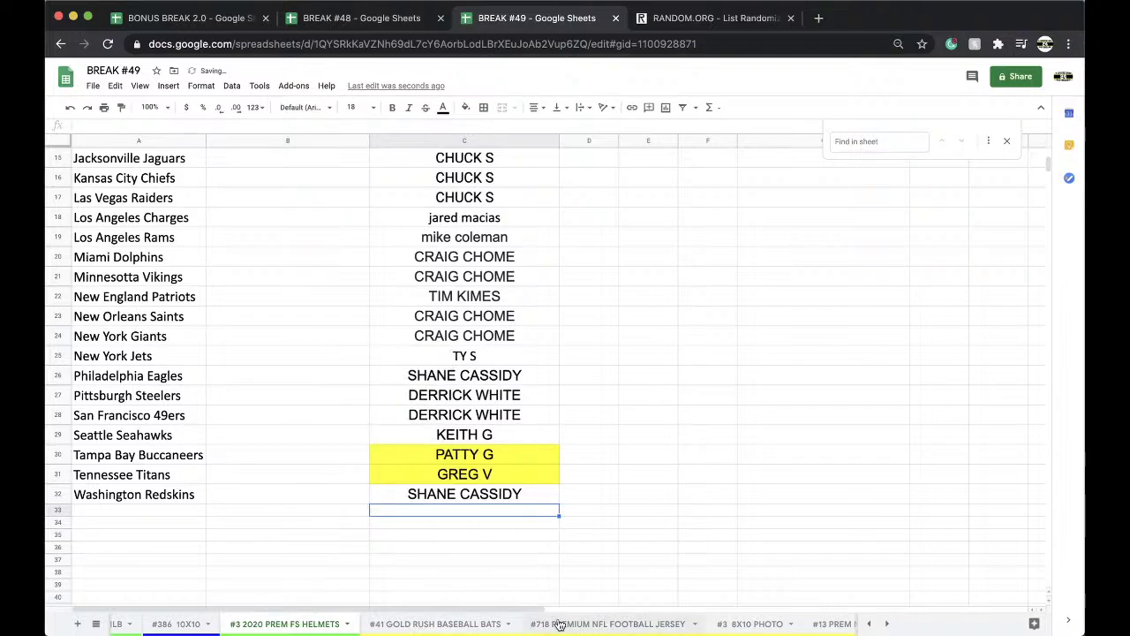
{"action": "left_click", "coordinate": [331, 623]}
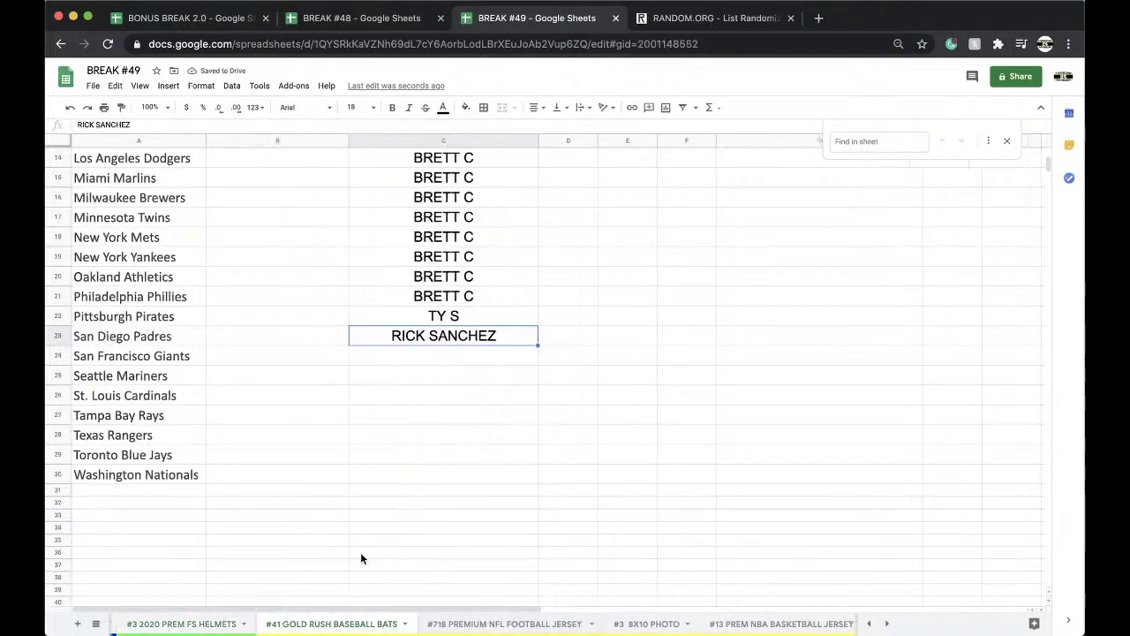
Step: Put one buyer's name in C24 and C25 for the Giants and Mariners, both shaded yellow
{"action": "left_click", "coordinate": [434, 356]}
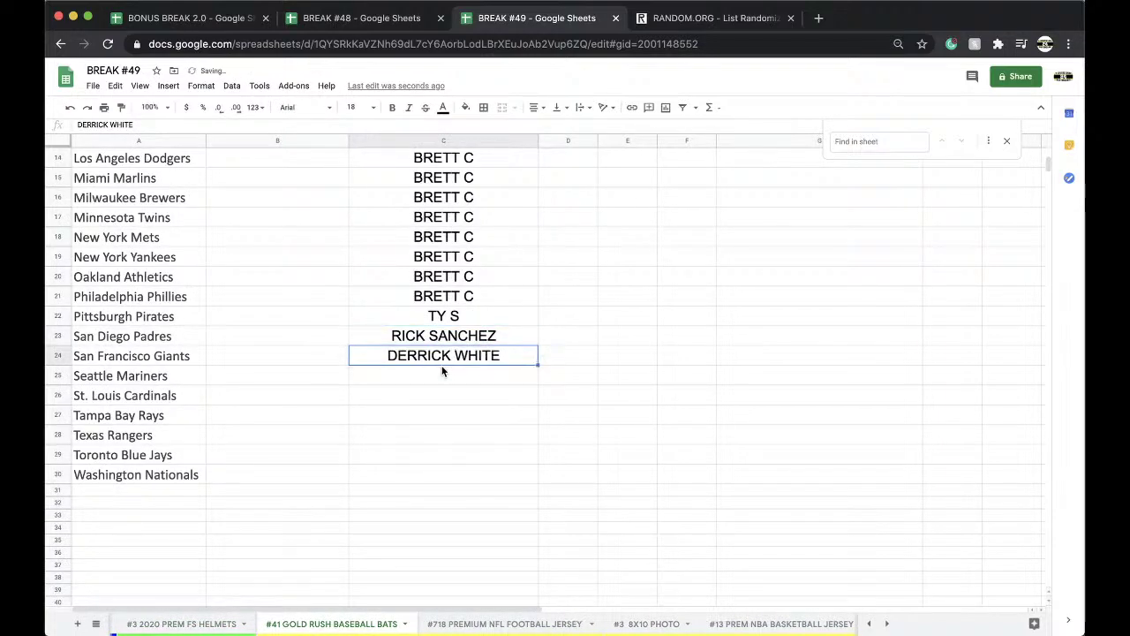
{"action": "key", "text": "ctrl+c"}
{"action": "left_click", "coordinate": [411, 375]}
{"action": "key", "text": "ctrl+v"}
{"action": "left_click_drag", "start_coordinate": [411, 375], "coordinate": [407, 357]}
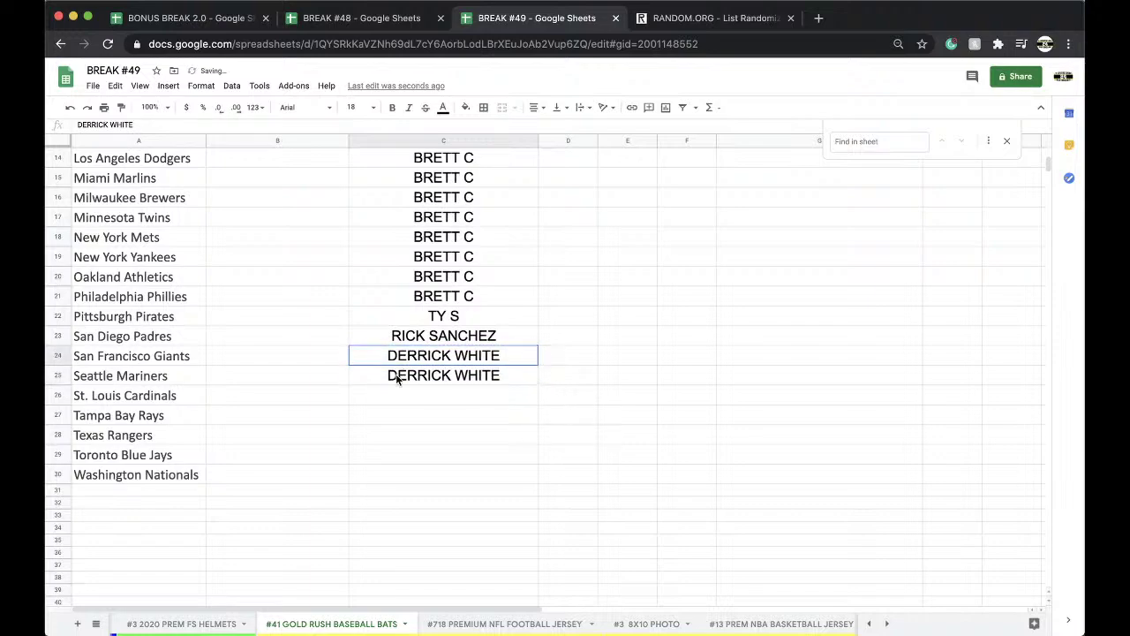
{"action": "left_click", "coordinate": [465, 107]}
{"action": "left_click", "coordinate": [507, 160]}
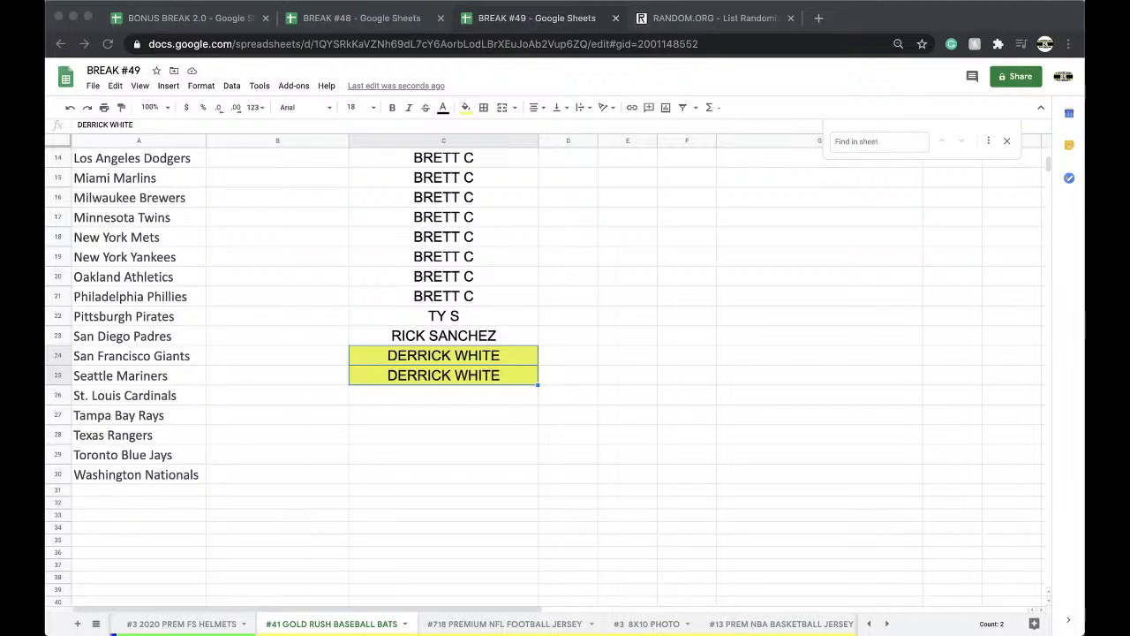
{"action": "left_click", "coordinate": [314, 626]}
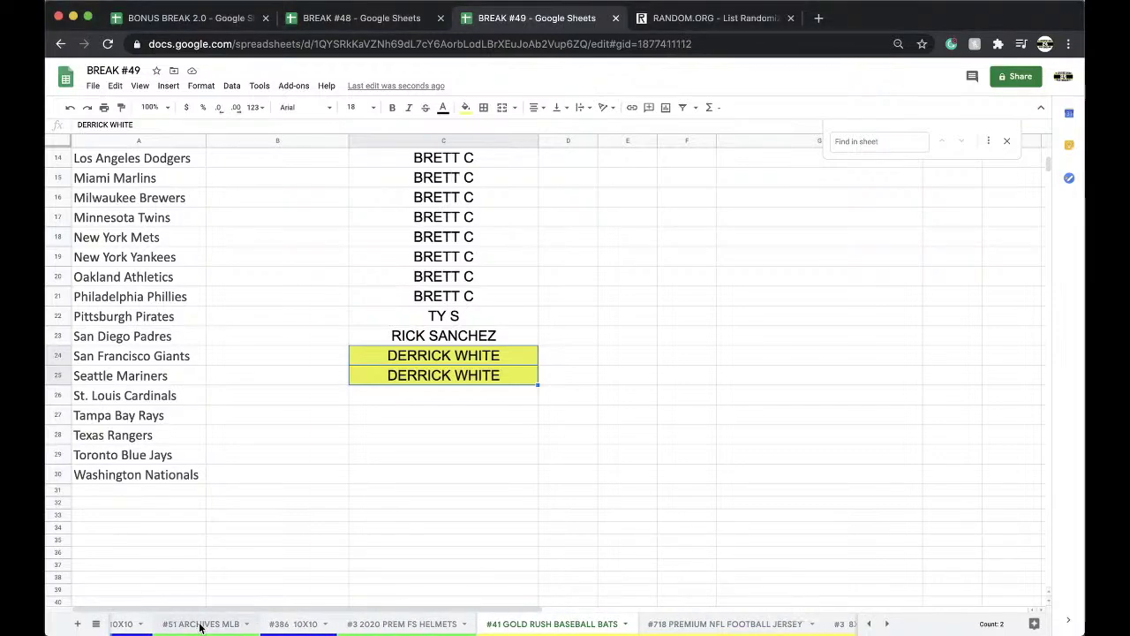
{"action": "left_click", "coordinate": [201, 626]}
Step: Switch back to the #3 2020 PREM FS HELMETS tab to view the full buyer list
{"action": "left_click", "coordinate": [261, 624]}
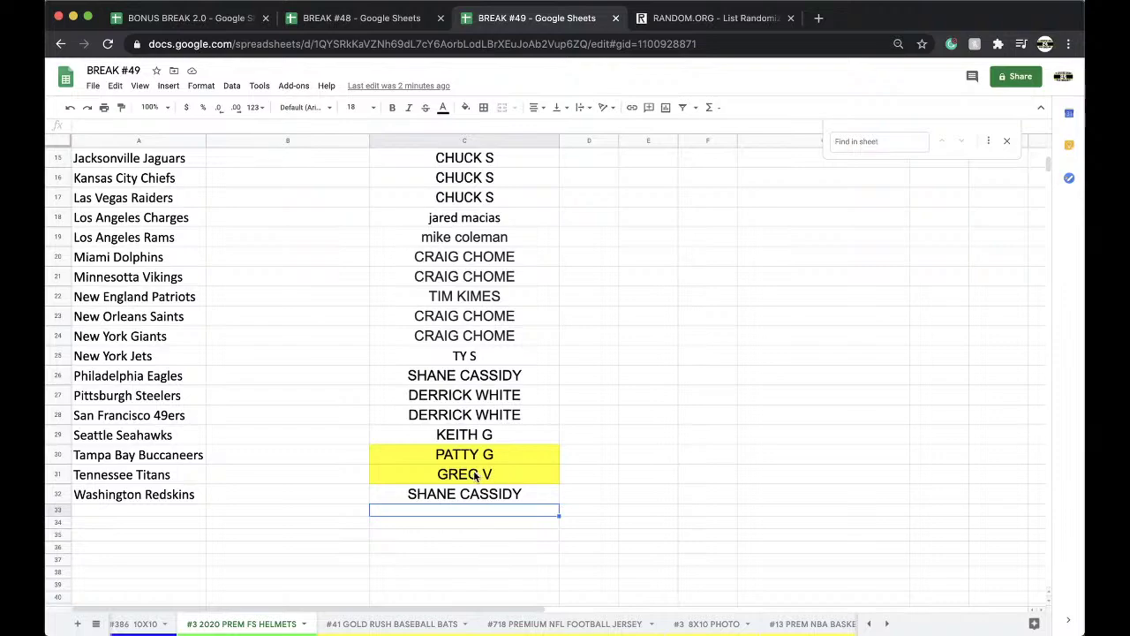
Step: Reset the yellow fill on helmets C30:C31 and bats C24:C25 buyer entries
{"action": "left_click_drag", "start_coordinate": [465, 458], "coordinate": [468, 472]}
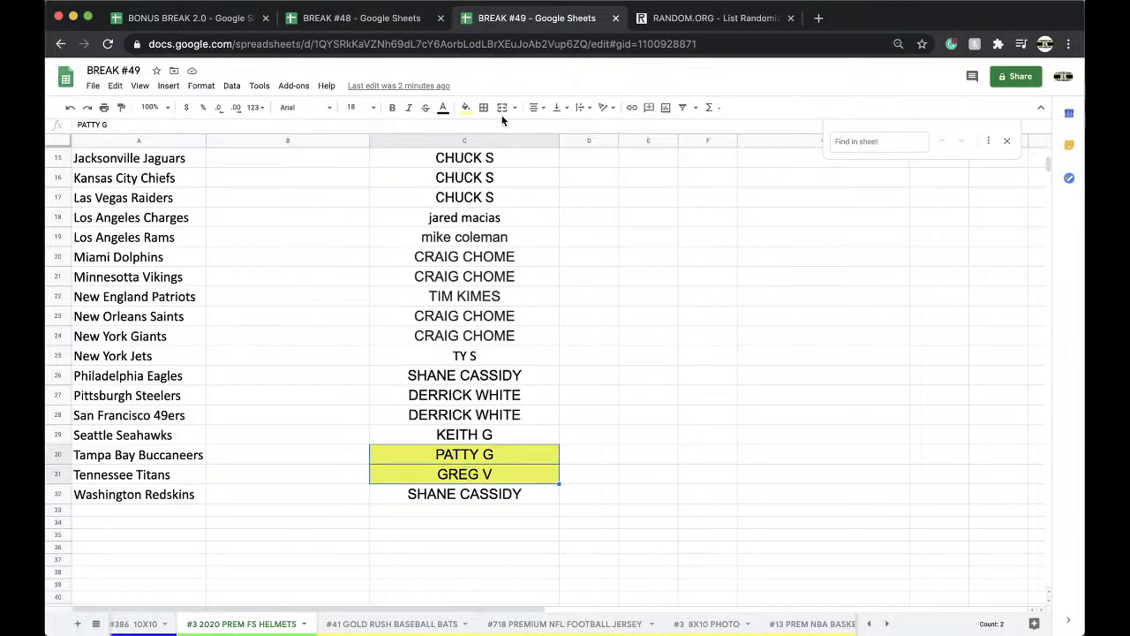
{"action": "left_click", "coordinate": [465, 107]}
{"action": "left_click", "coordinate": [484, 129]}
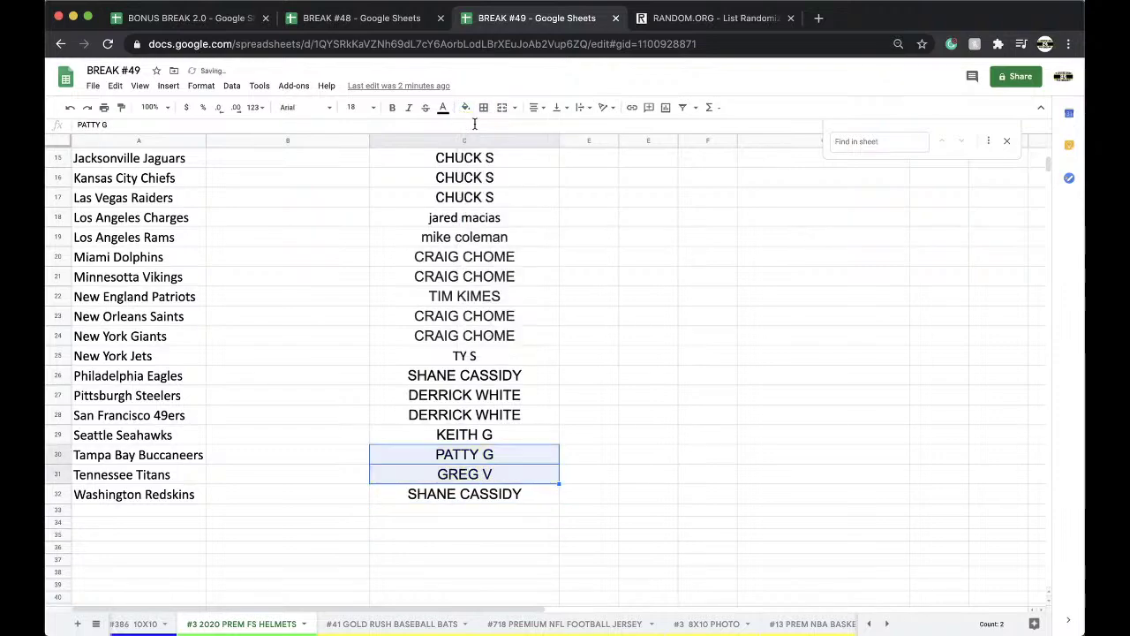
{"action": "left_click", "coordinate": [426, 622]}
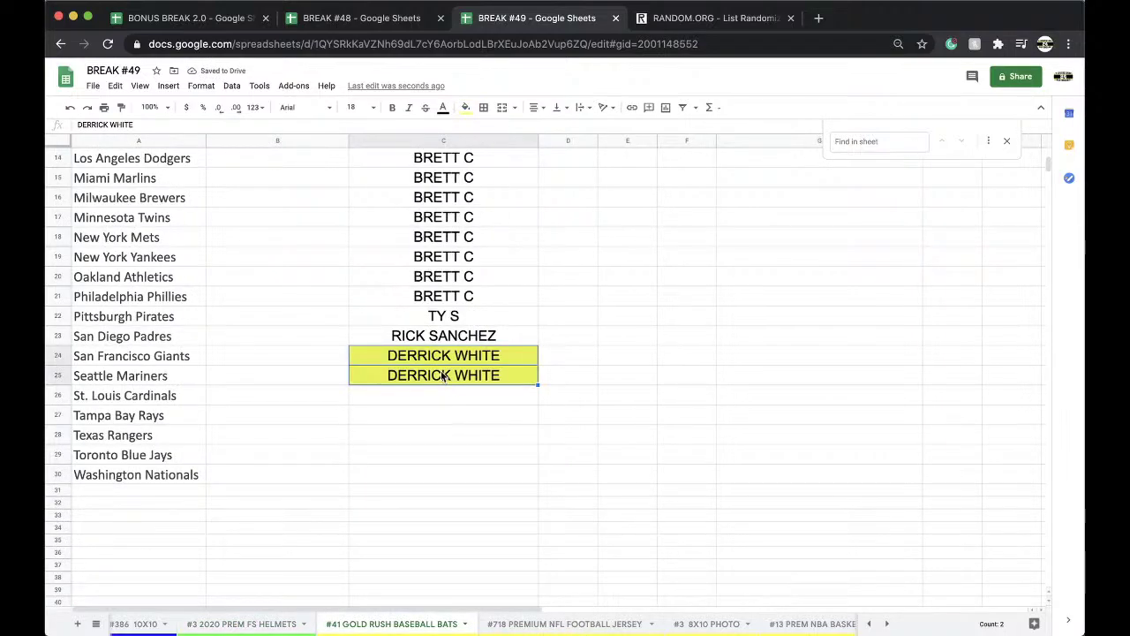
{"action": "left_click_drag", "start_coordinate": [440, 360], "coordinate": [441, 375]}
{"action": "left_click", "coordinate": [465, 106]}
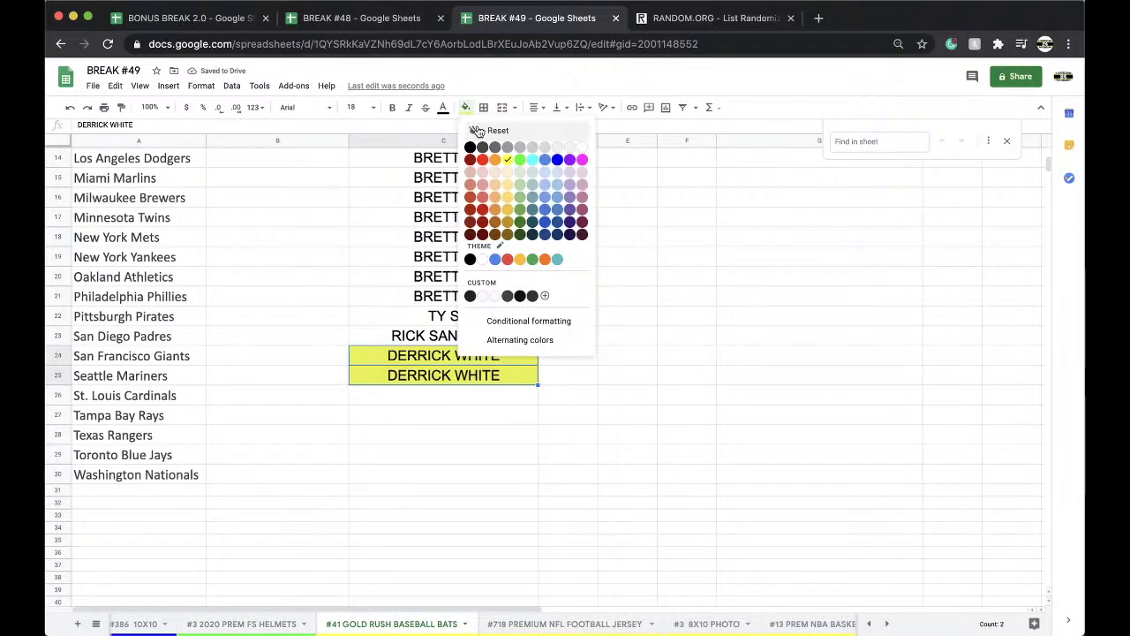
{"action": "left_click", "coordinate": [484, 130]}
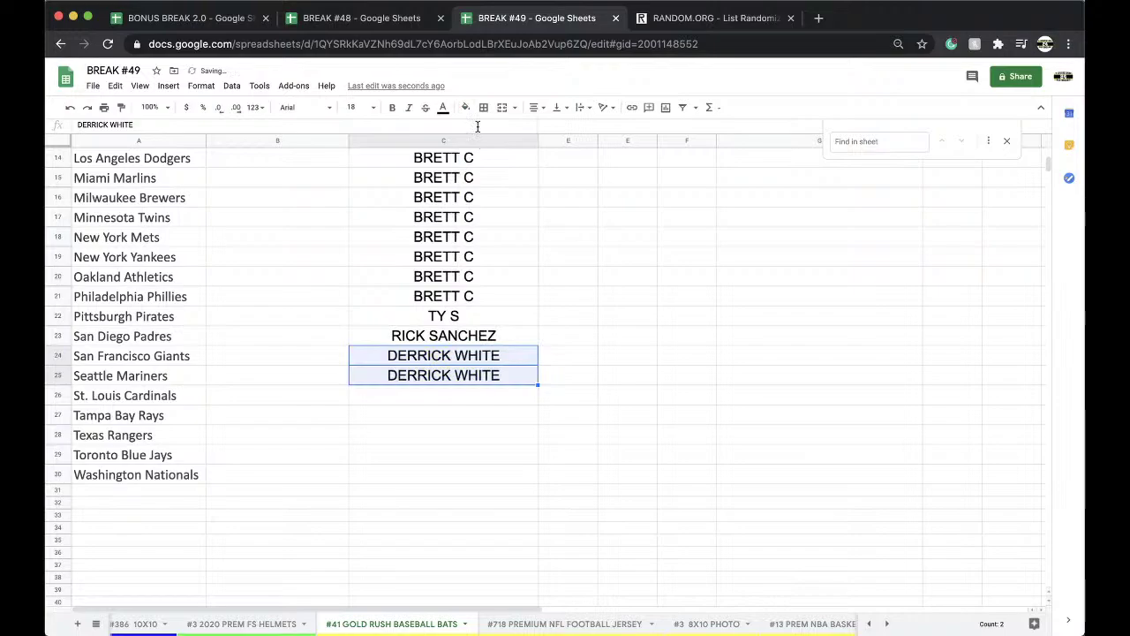
Step: Copy the C23 buyer name into C26 for the St. Louis Cardinals on the bats sheet
{"action": "left_click", "coordinate": [432, 339]}
{"action": "key", "text": "ctrl+c"}
{"action": "left_click", "coordinate": [404, 401]}
{"action": "key", "text": "ctrl+v"}
{"action": "left_click", "coordinate": [344, 18]}
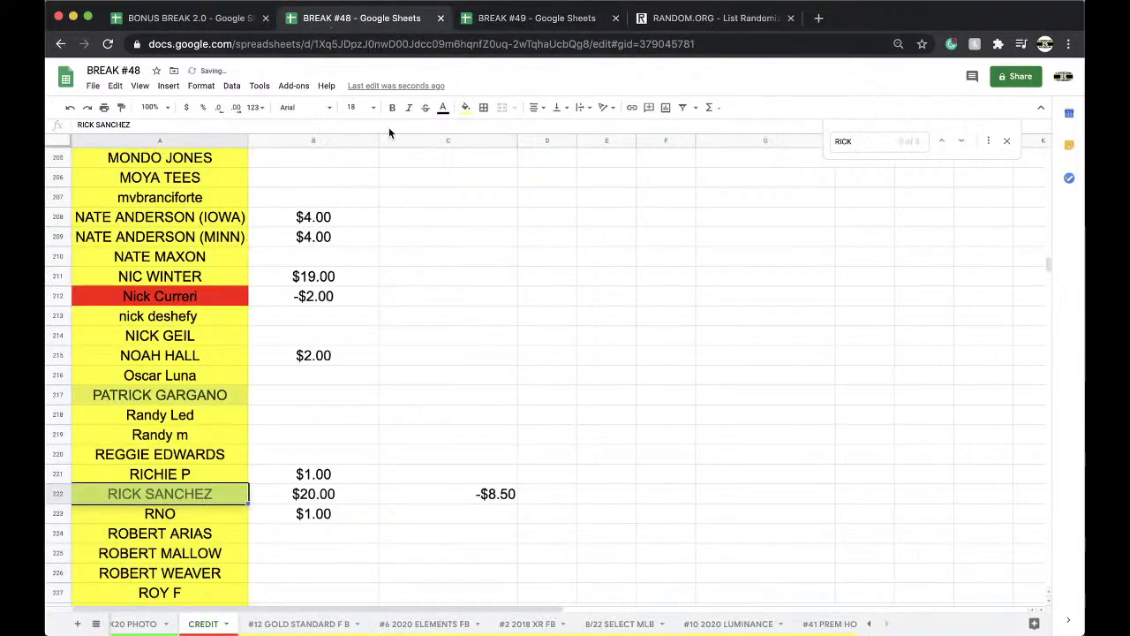
Step: Find the buyer in BREAK #48's credit list, delete the -$8.50 entry and set the credit to $3
{"action": "left_click", "coordinate": [479, 296]}
{"action": "key", "text": "ctrl+f"}
{"action": "type", "text": "RICK S"}
{"action": "scroll", "coordinate": [424, 362], "scroll_direction": "down", "scroll_amount": 2}
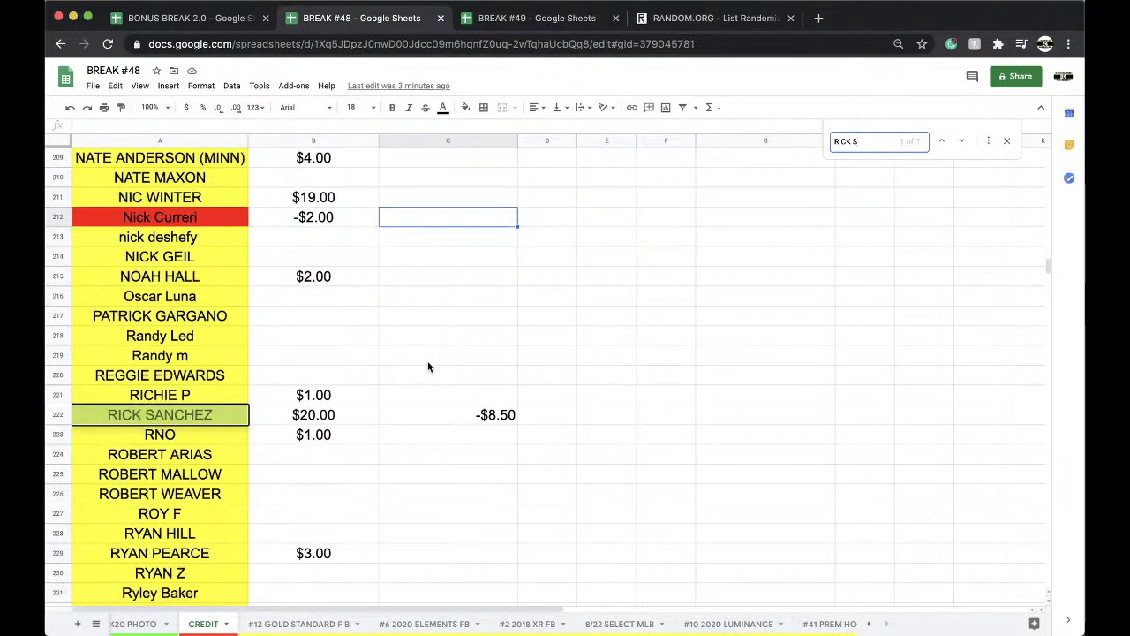
{"action": "left_click", "coordinate": [495, 415]}
{"action": "key", "text": "Delete"}
{"action": "key", "text": "Left"}
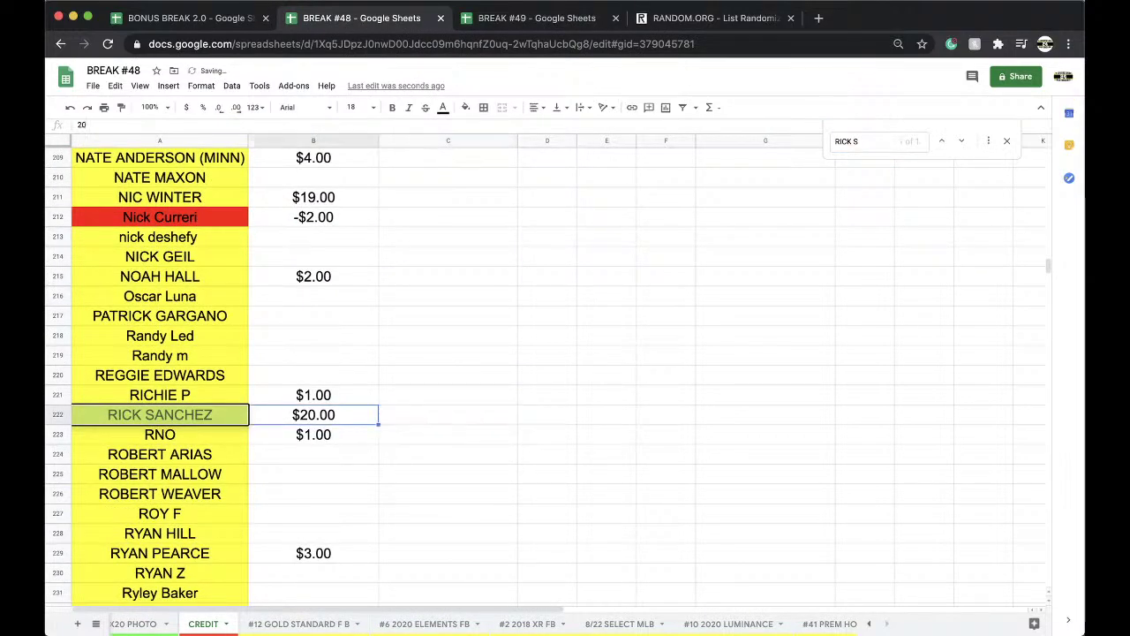
{"action": "type", "text": "$3"}
{"action": "left_click", "coordinate": [618, 422]}
{"action": "left_click", "coordinate": [505, 18]}
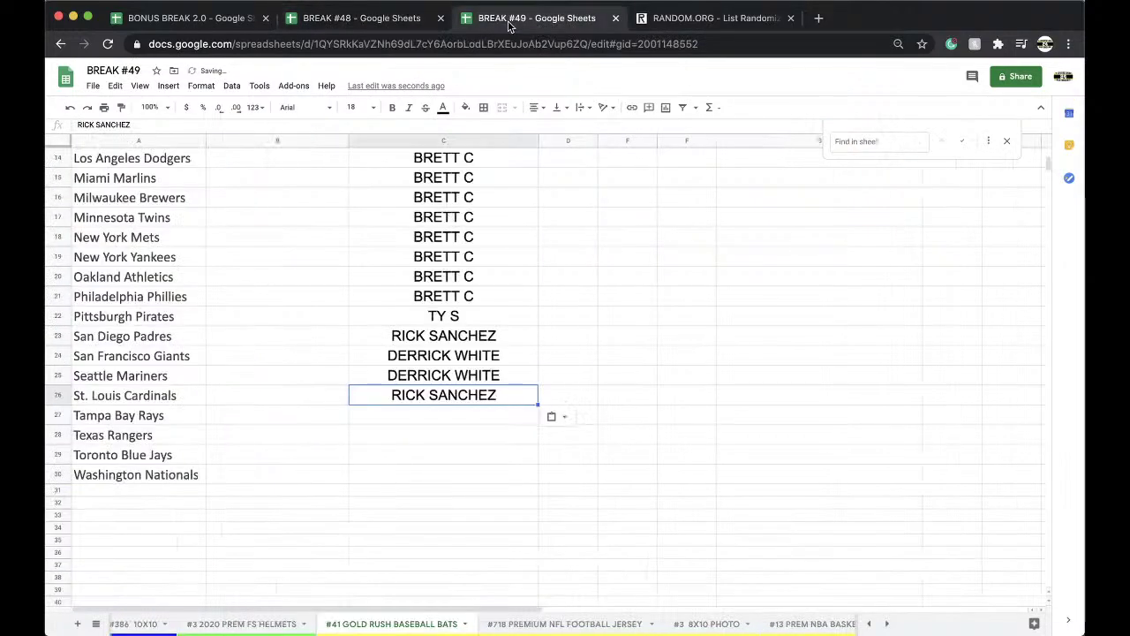
{"action": "left_click", "coordinate": [287, 628]}
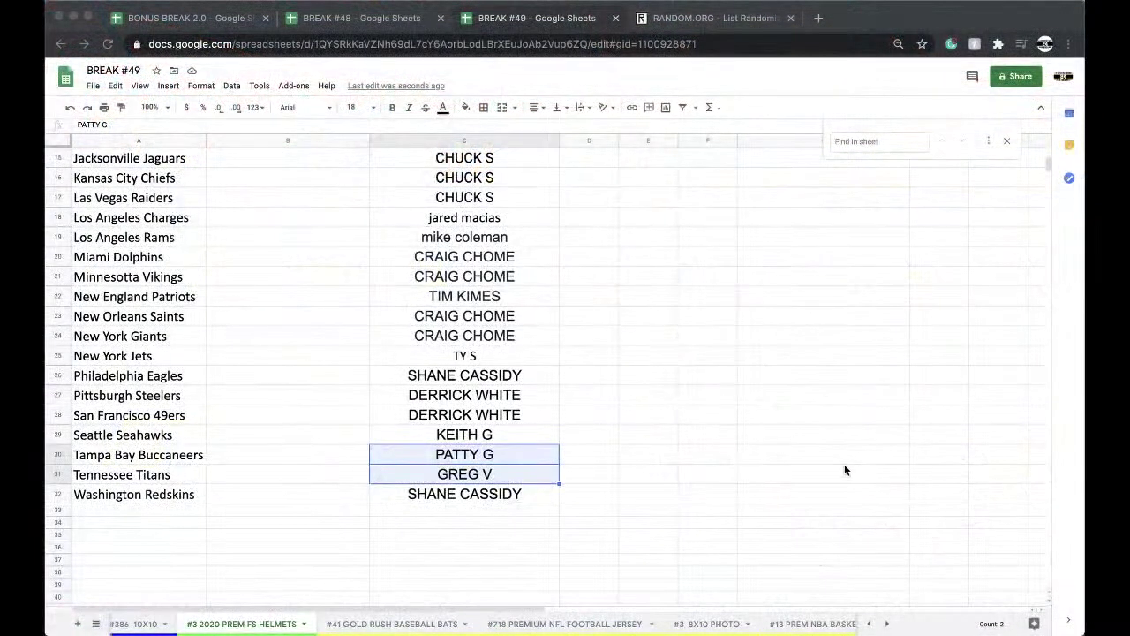
Step: Review the helmet buyer names down column C, then select the entire column C
{"action": "scroll", "coordinate": [546, 461], "scroll_direction": "up", "scroll_amount": 5}
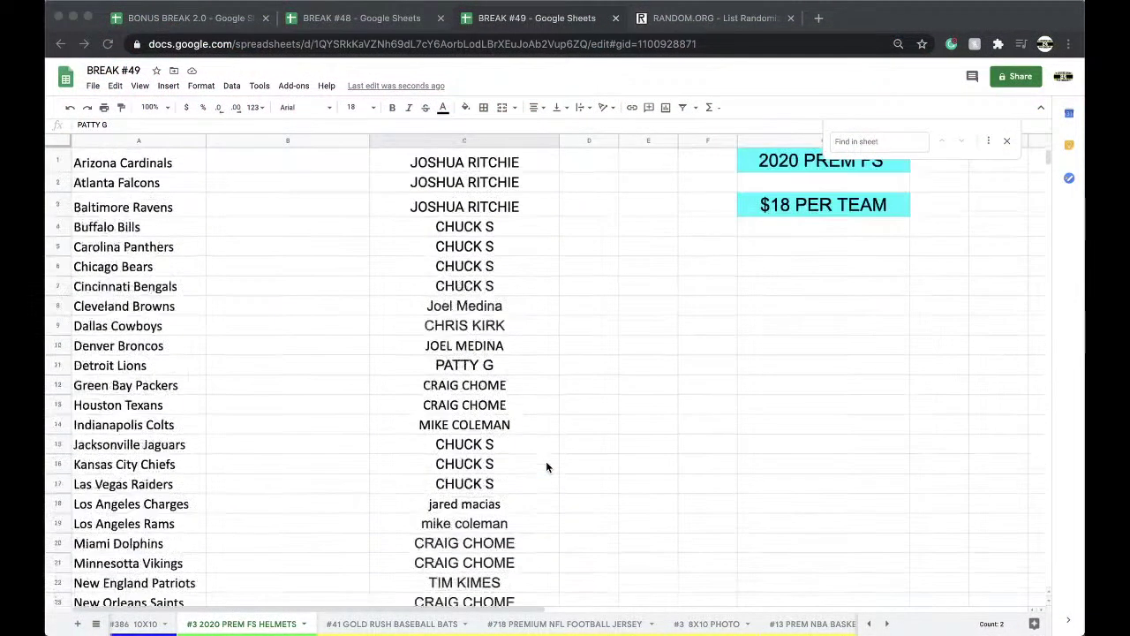
{"action": "left_click_drag", "start_coordinate": [455, 157], "coordinate": [486, 316]}
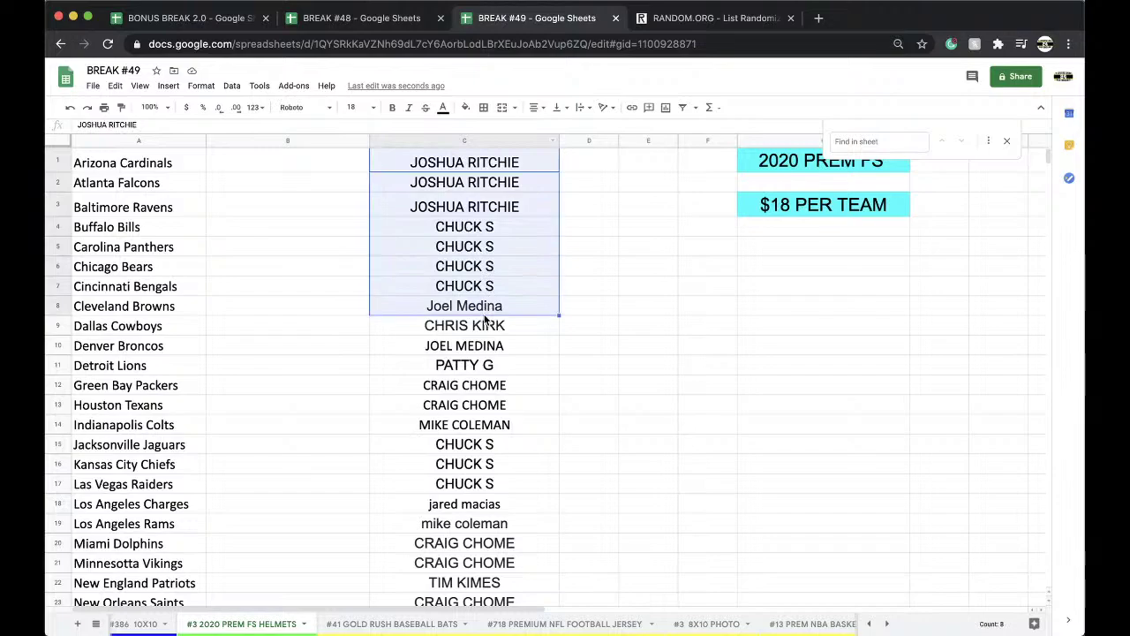
{"action": "left_click", "coordinate": [465, 364]}
{"action": "scroll", "coordinate": [468, 335], "scroll_direction": "down", "scroll_amount": 3}
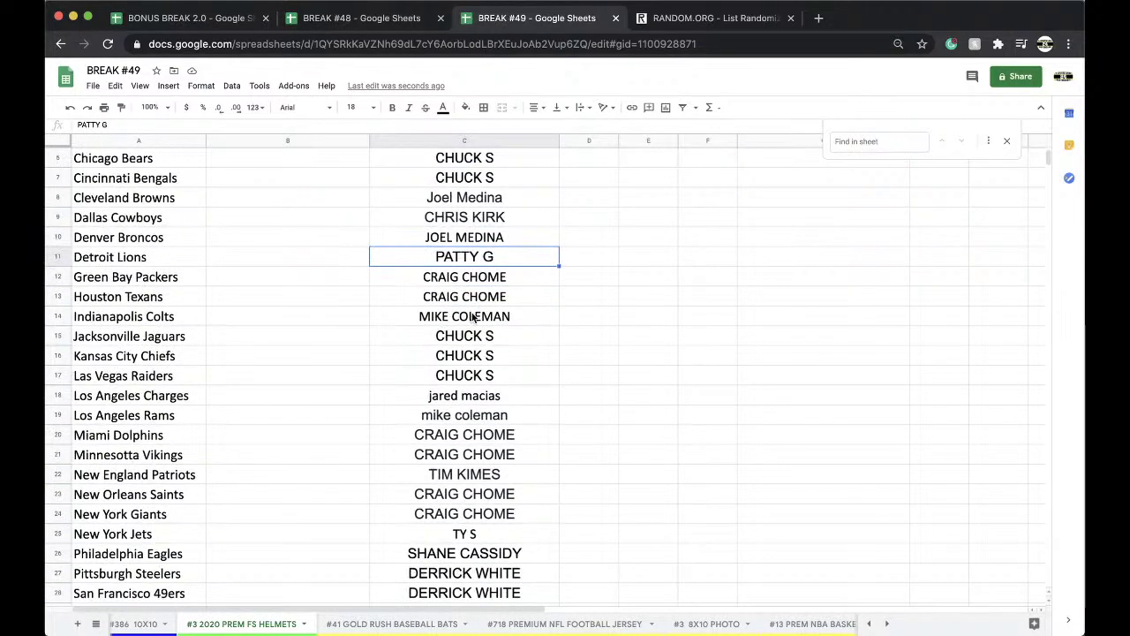
{"action": "scroll", "coordinate": [468, 327], "scroll_direction": "down", "scroll_amount": 2}
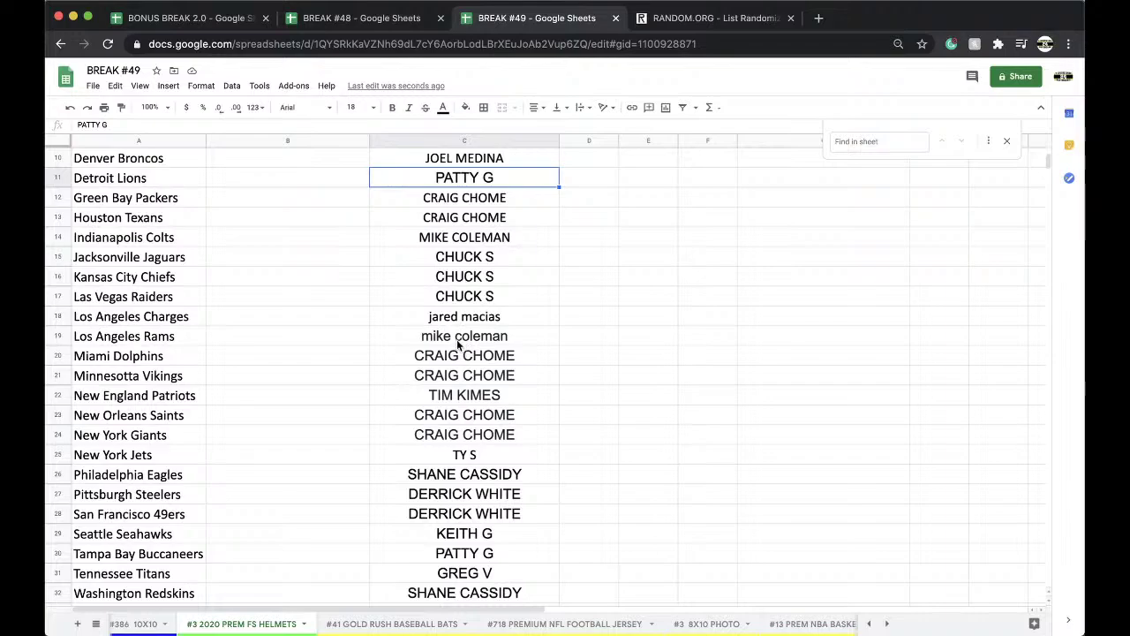
{"action": "left_click_drag", "start_coordinate": [445, 359], "coordinate": [433, 398]}
{"action": "scroll", "coordinate": [441, 371], "scroll_direction": "down", "scroll_amount": 1}
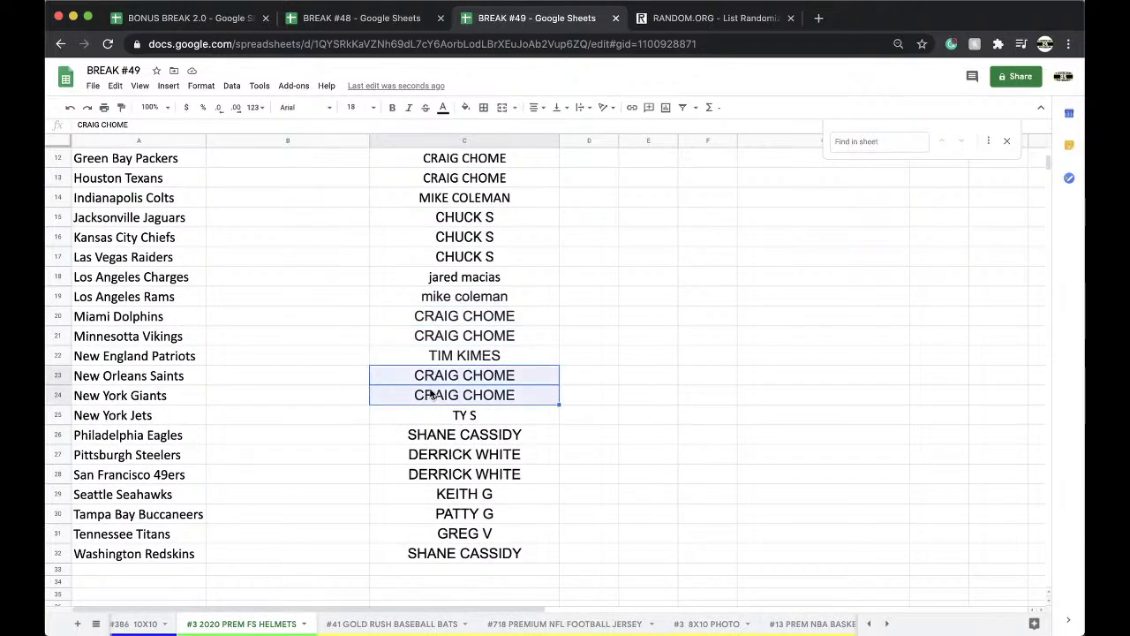
{"action": "left_click", "coordinate": [440, 415]}
{"action": "scroll", "coordinate": [441, 413], "scroll_direction": "down", "scroll_amount": 1}
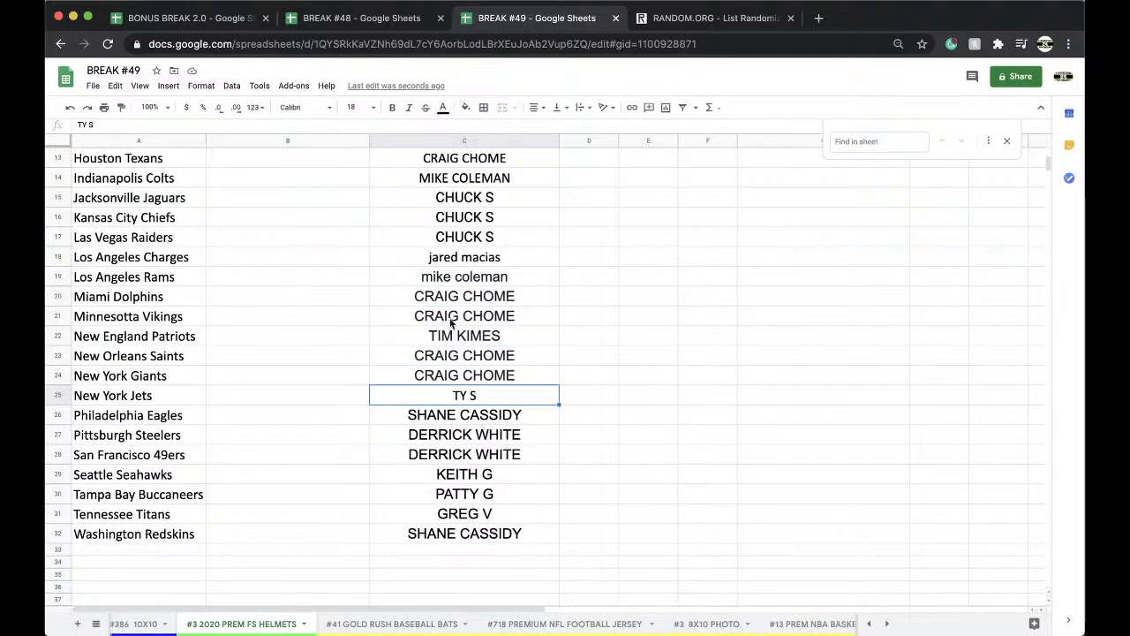
{"action": "left_click", "coordinate": [447, 140]}
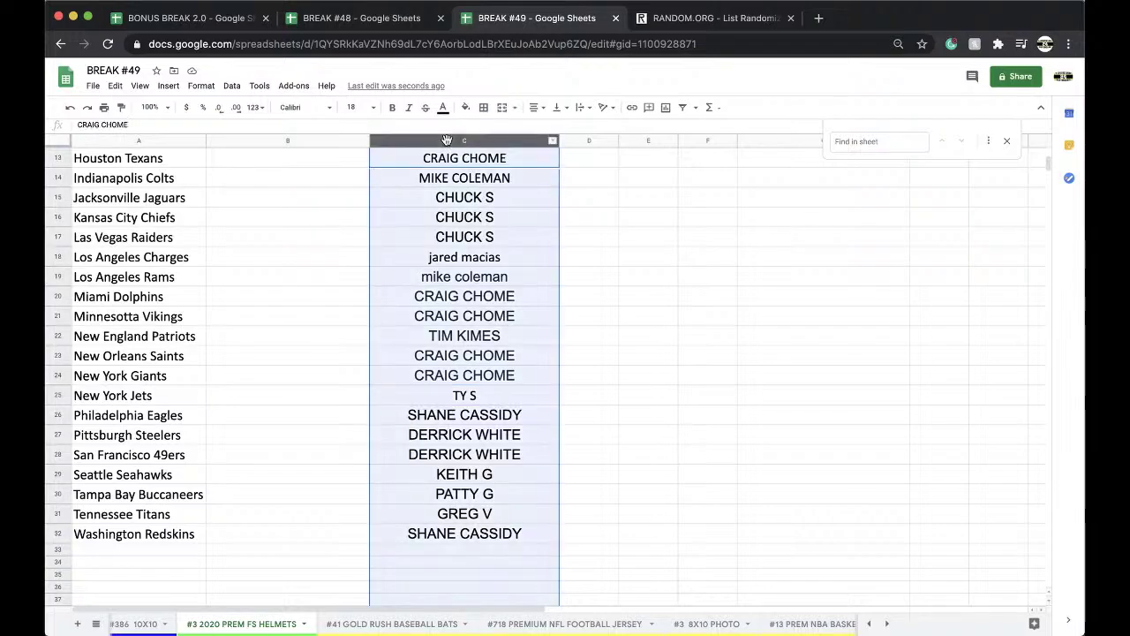
{"action": "scroll", "coordinate": [447, 141], "scroll_direction": "up", "scroll_amount": 5}
{"action": "left_click", "coordinate": [675, 18]}
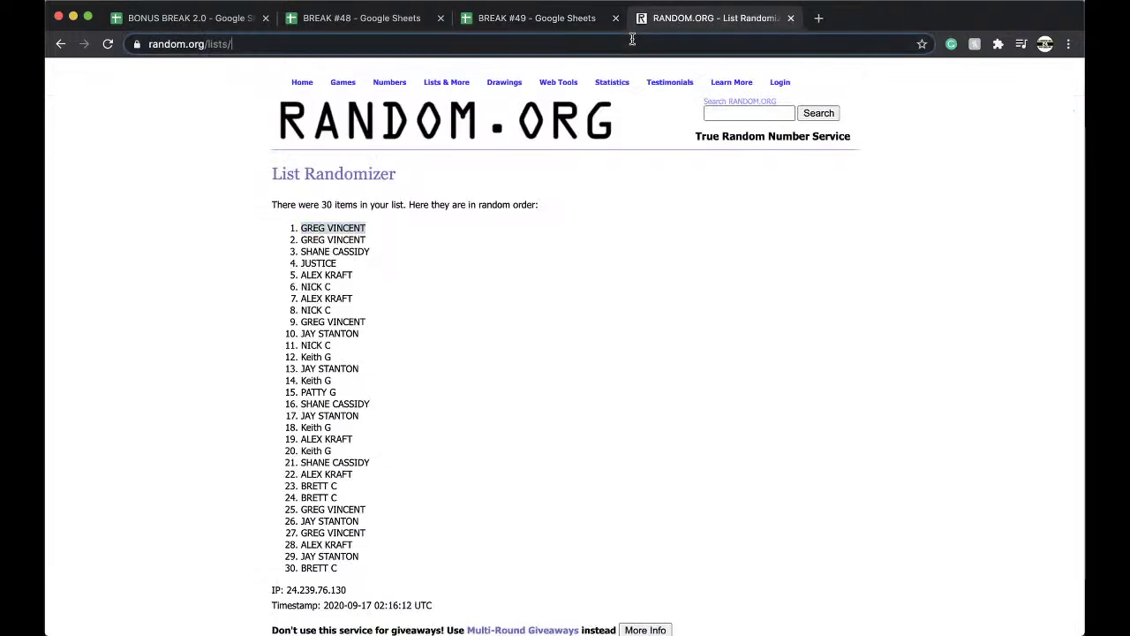
Step: Randomize the 32 buyer names in Random.org five times and select the resulting list
{"action": "key", "text": "Return"}
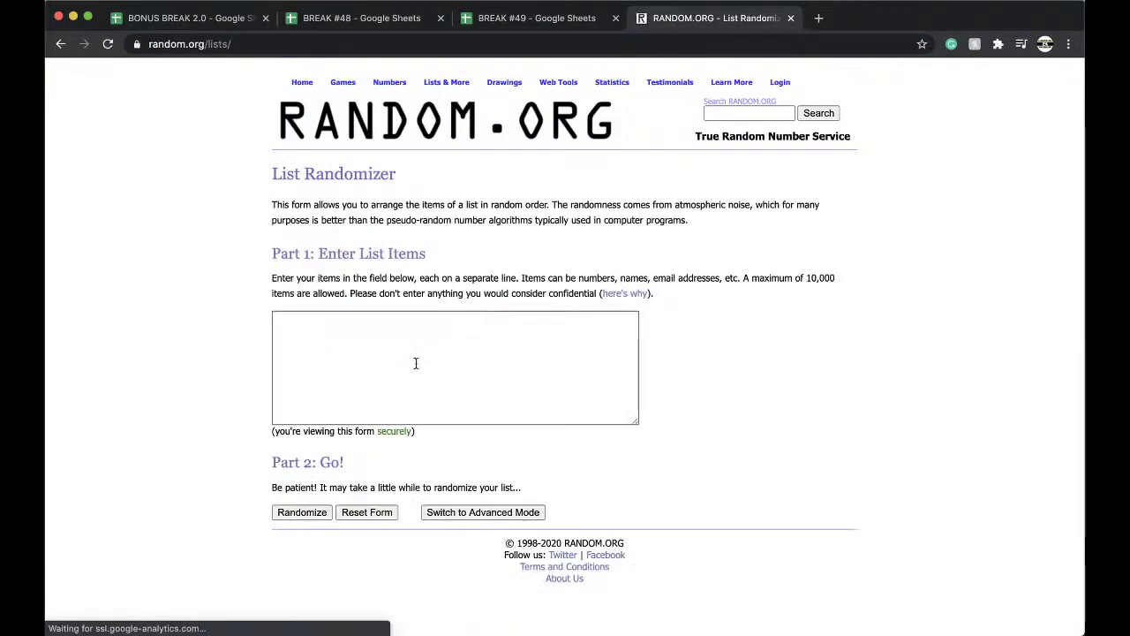
{"action": "left_click", "coordinate": [416, 363]}
{"action": "left_click", "coordinate": [302, 512]}
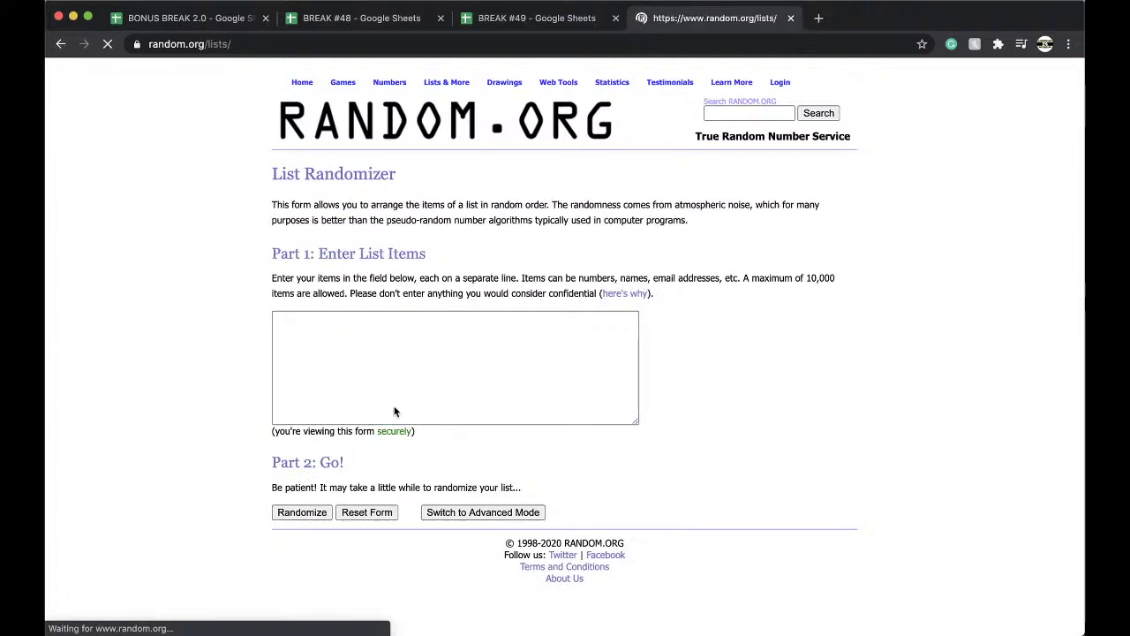
{"action": "scroll", "coordinate": [393, 412], "scroll_direction": "down", "scroll_amount": 3}
{"action": "left_click", "coordinate": [291, 543]}
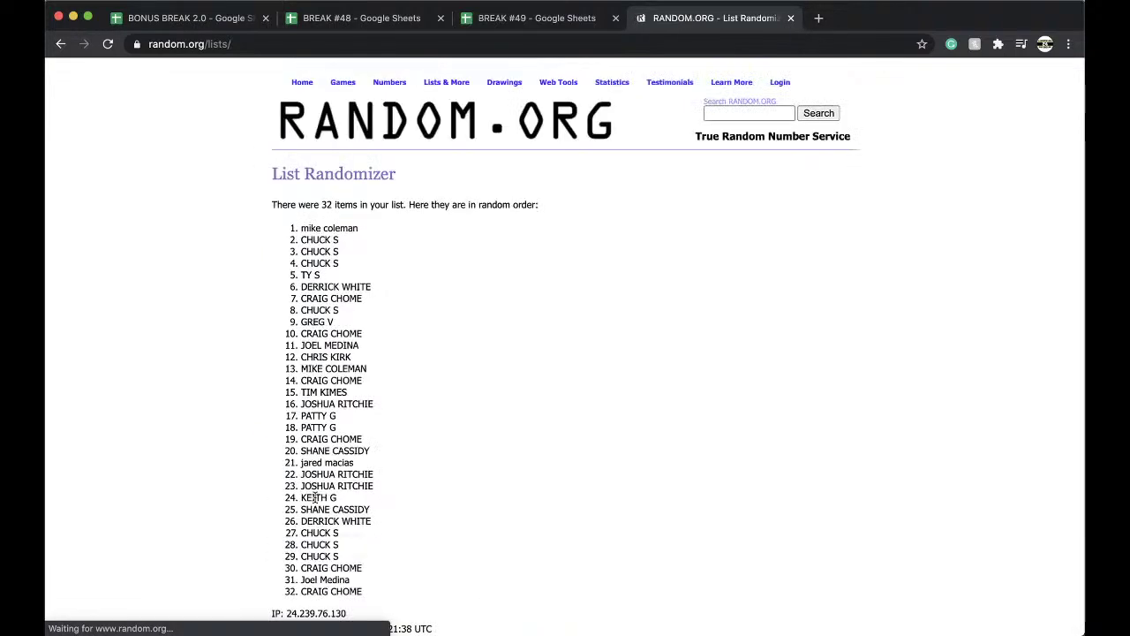
{"action": "scroll", "coordinate": [305, 521], "scroll_direction": "down", "scroll_amount": 5}
{"action": "left_click", "coordinate": [292, 543]}
{"action": "scroll", "coordinate": [308, 541], "scroll_direction": "down", "scroll_amount": 5}
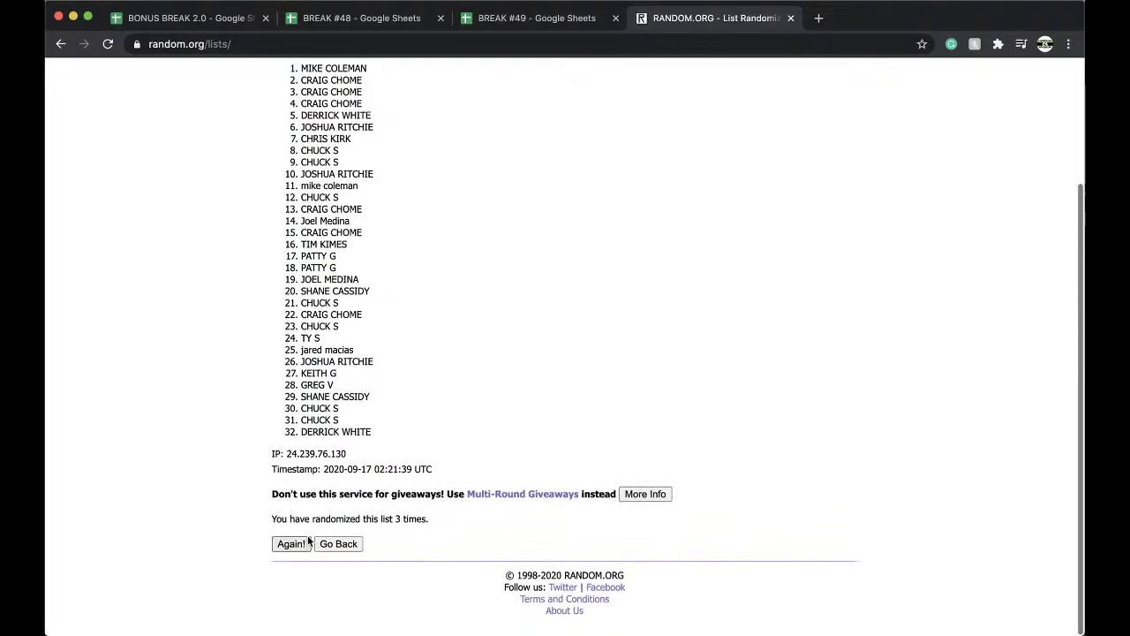
{"action": "left_click", "coordinate": [308, 541]}
{"action": "left_click", "coordinate": [291, 542]}
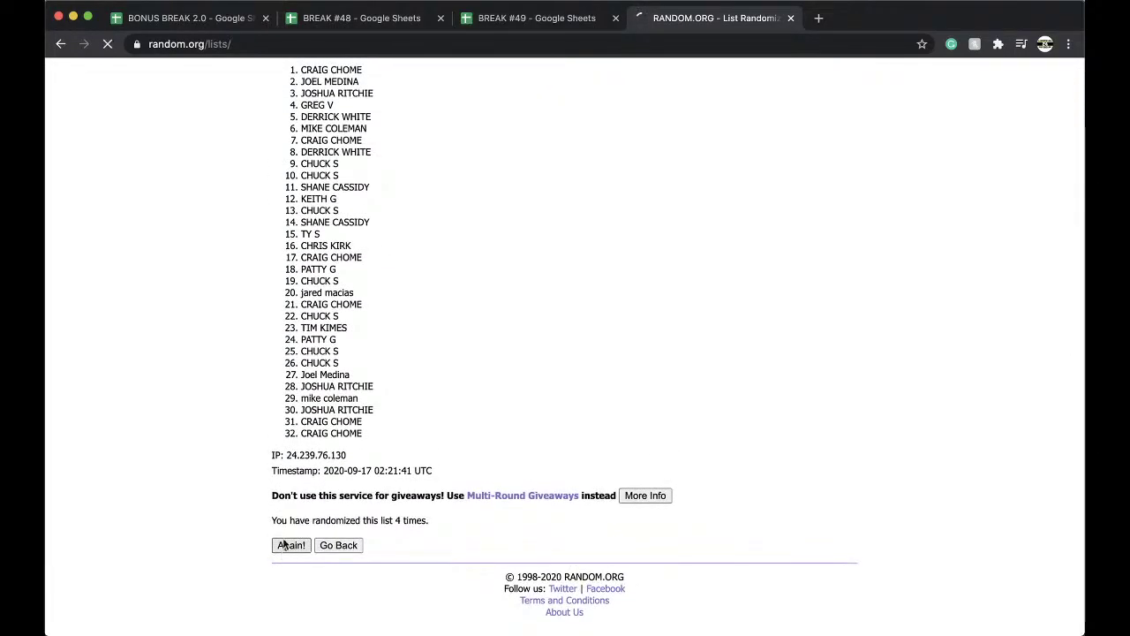
{"action": "left_click_drag", "start_coordinate": [300, 233], "coordinate": [345, 437]}
Step: Paste the randomized names into column B at font size 14 and sort the sheet A→Z by column B
{"action": "key", "text": "super+alt+Left"}
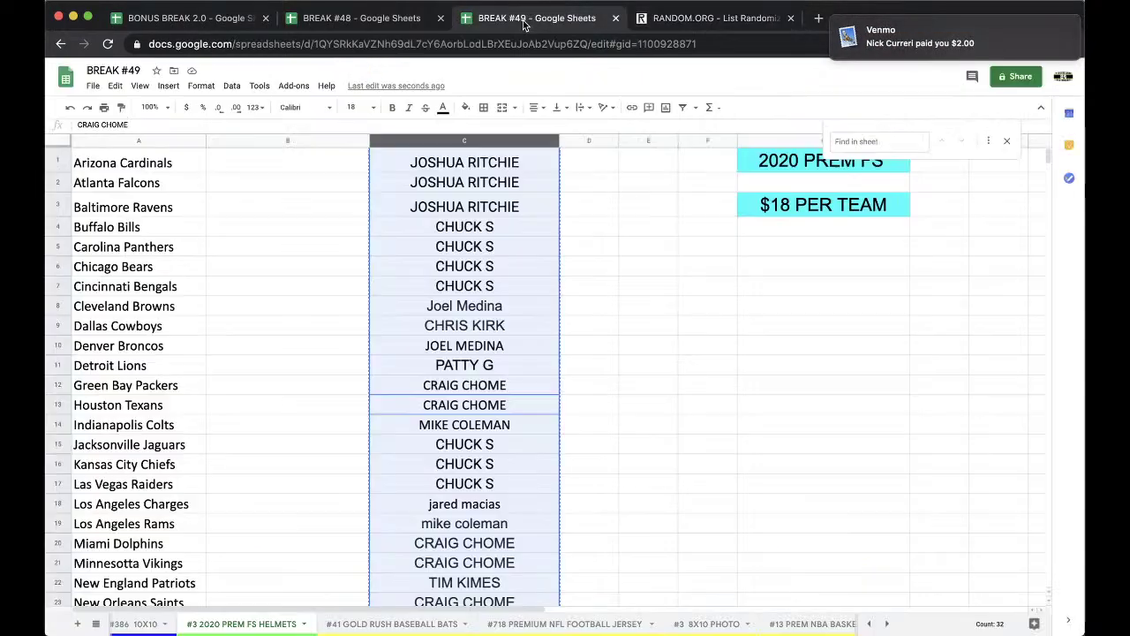
{"action": "left_click", "coordinate": [302, 163]}
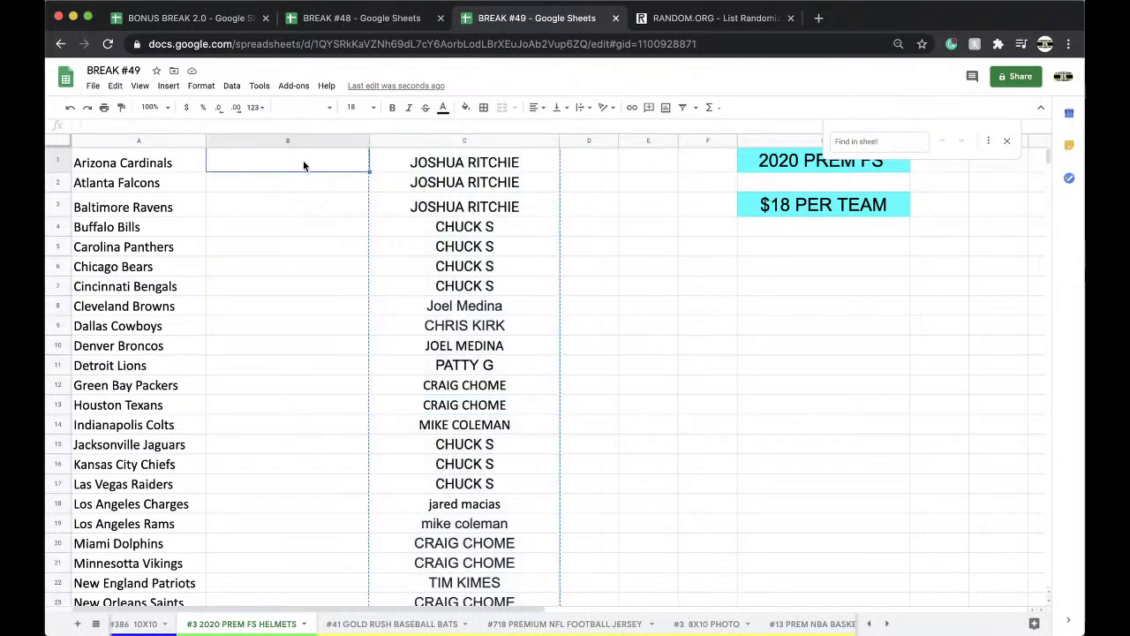
{"action": "key", "text": "super+v"}
{"action": "left_click", "coordinate": [360, 107]}
{"action": "left_click", "coordinate": [355, 259]}
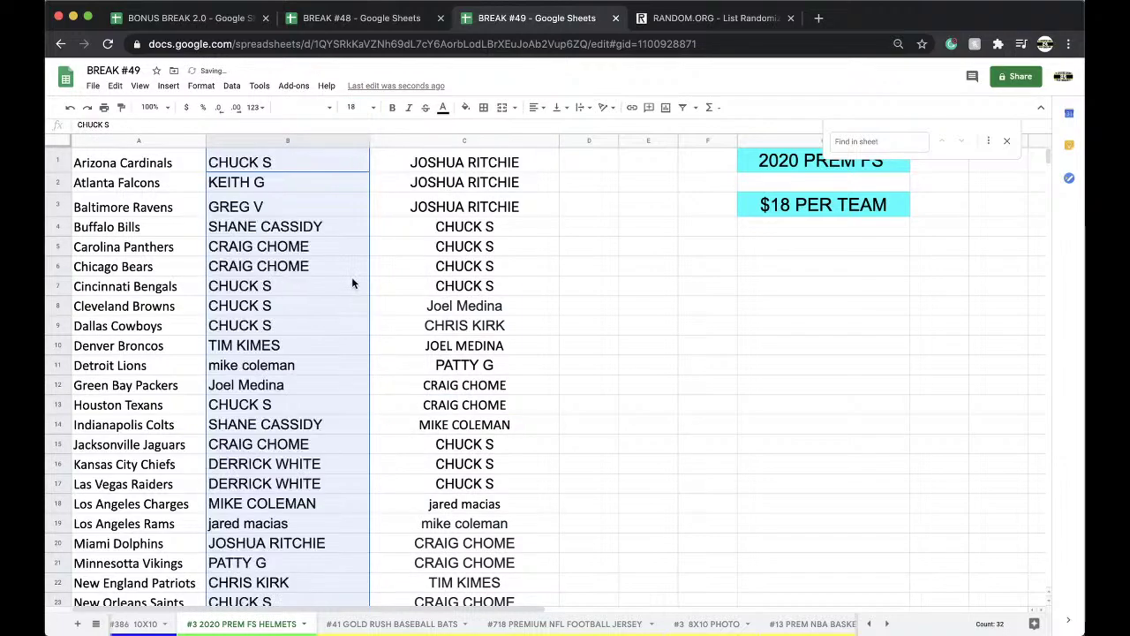
{"action": "left_click", "coordinate": [232, 86]}
{"action": "left_click", "coordinate": [243, 108]}
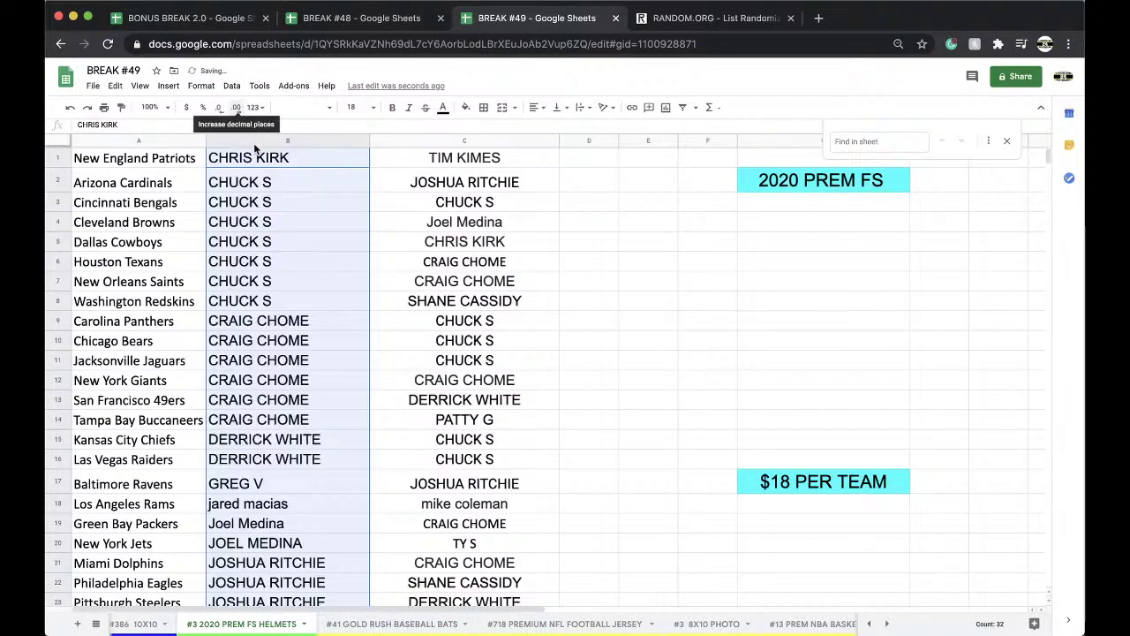
Step: Check the sorted buyer-team pairings from Arizona Cardinals down through Tennessee Titans
{"action": "left_click", "coordinate": [265, 166]}
{"action": "left_click", "coordinate": [259, 182]}
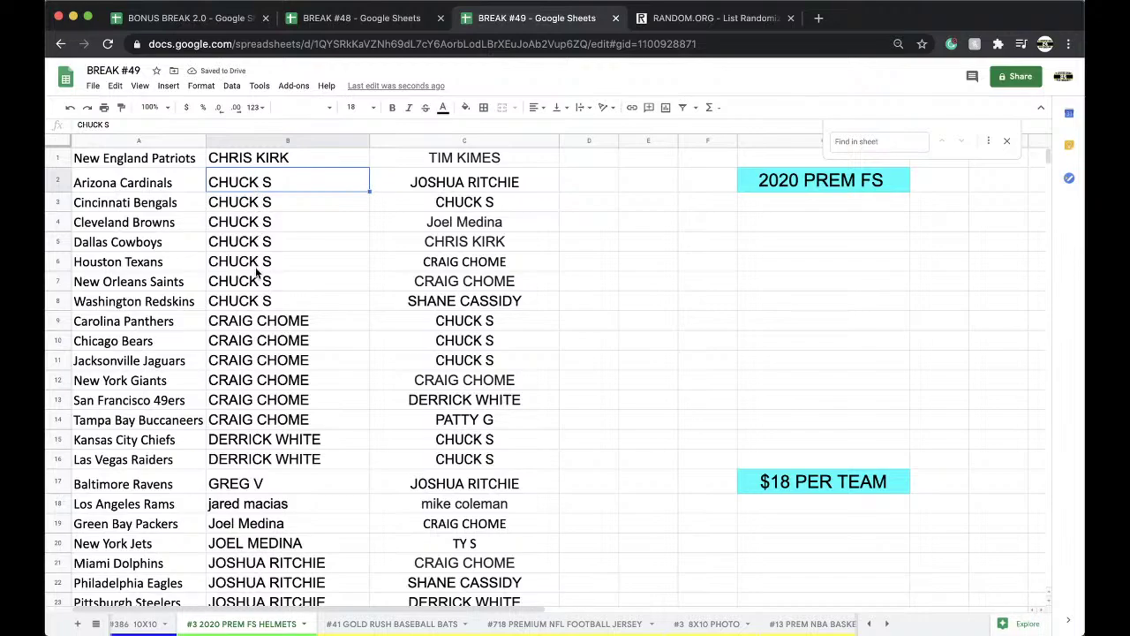
{"action": "left_click", "coordinate": [256, 300]}
{"action": "scroll", "coordinate": [260, 259], "scroll_direction": "down", "scroll_amount": 1}
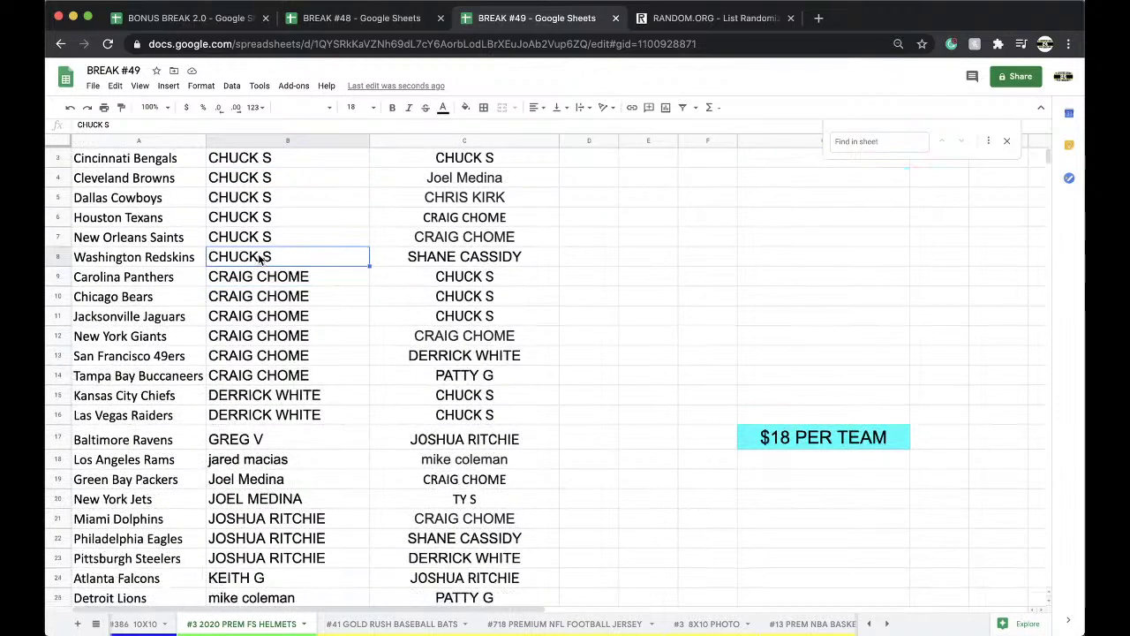
{"action": "scroll", "coordinate": [287, 346], "scroll_direction": "down", "scroll_amount": 1}
{"action": "left_click", "coordinate": [275, 356]}
{"action": "scroll", "coordinate": [275, 349], "scroll_direction": "down", "scroll_amount": 1}
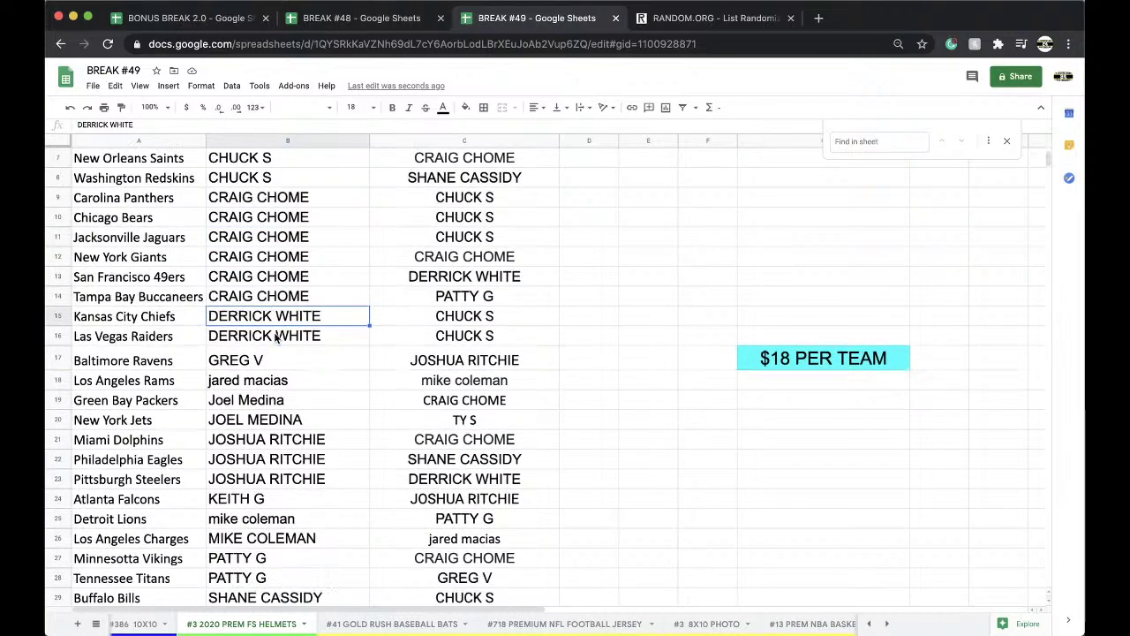
{"action": "left_click", "coordinate": [265, 360]}
{"action": "scroll", "coordinate": [289, 292], "scroll_direction": "down", "scroll_amount": 2}
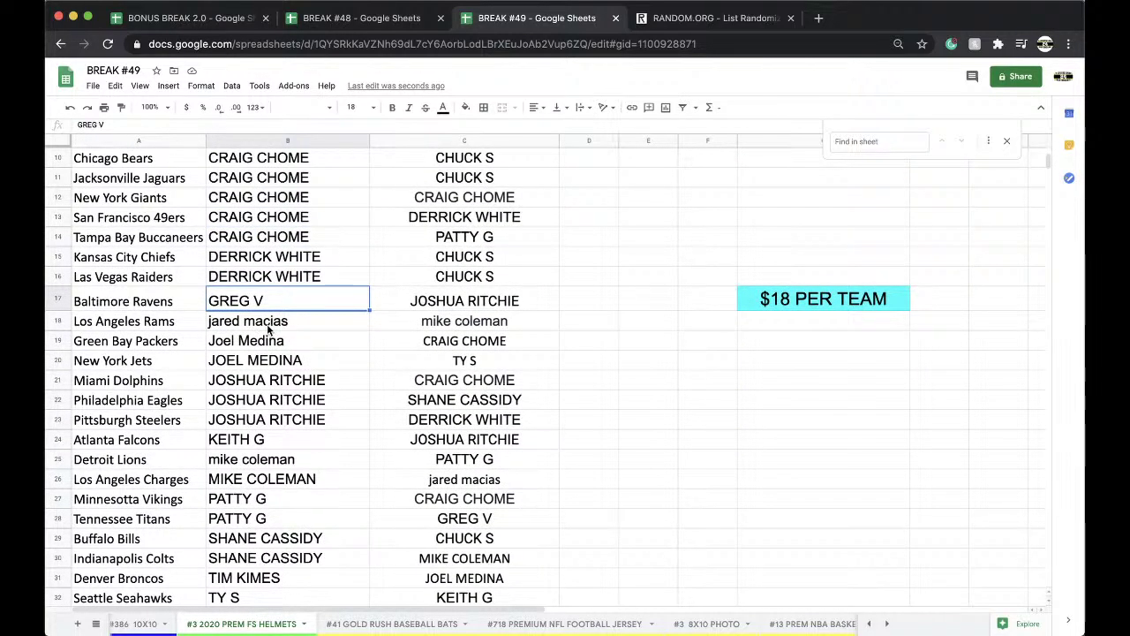
{"action": "scroll", "coordinate": [270, 320], "scroll_direction": "down", "scroll_amount": 1}
{"action": "scroll", "coordinate": [269, 321], "scroll_direction": "down", "scroll_amount": 1}
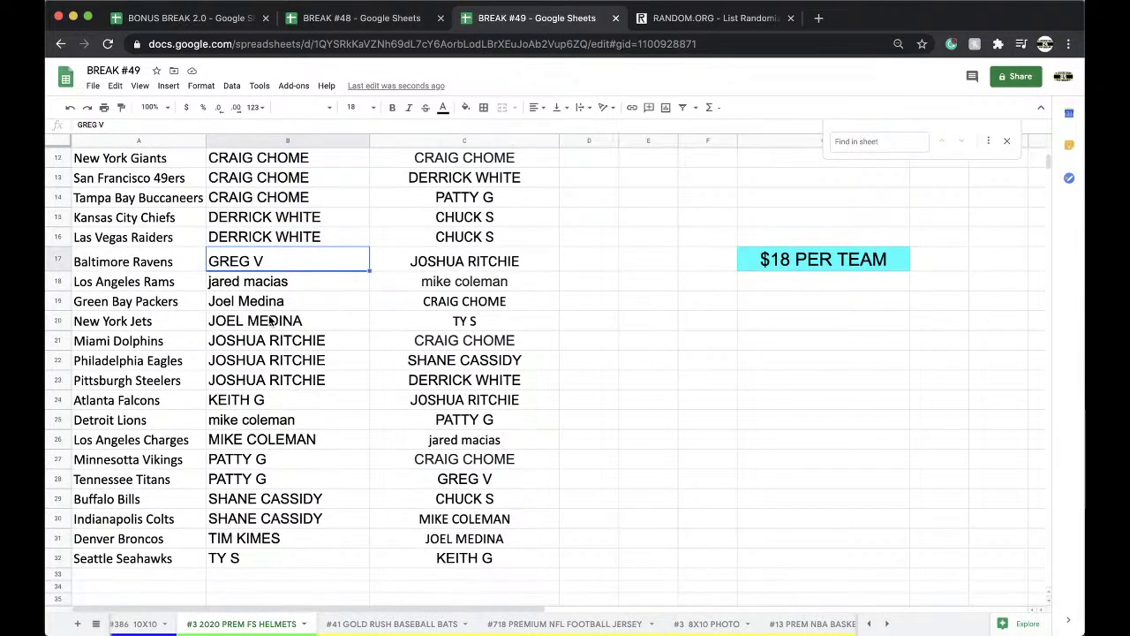
{"action": "scroll", "coordinate": [270, 321], "scroll_direction": "down", "scroll_amount": 1}
{"action": "scroll", "coordinate": [272, 321], "scroll_direction": "down", "scroll_amount": 1}
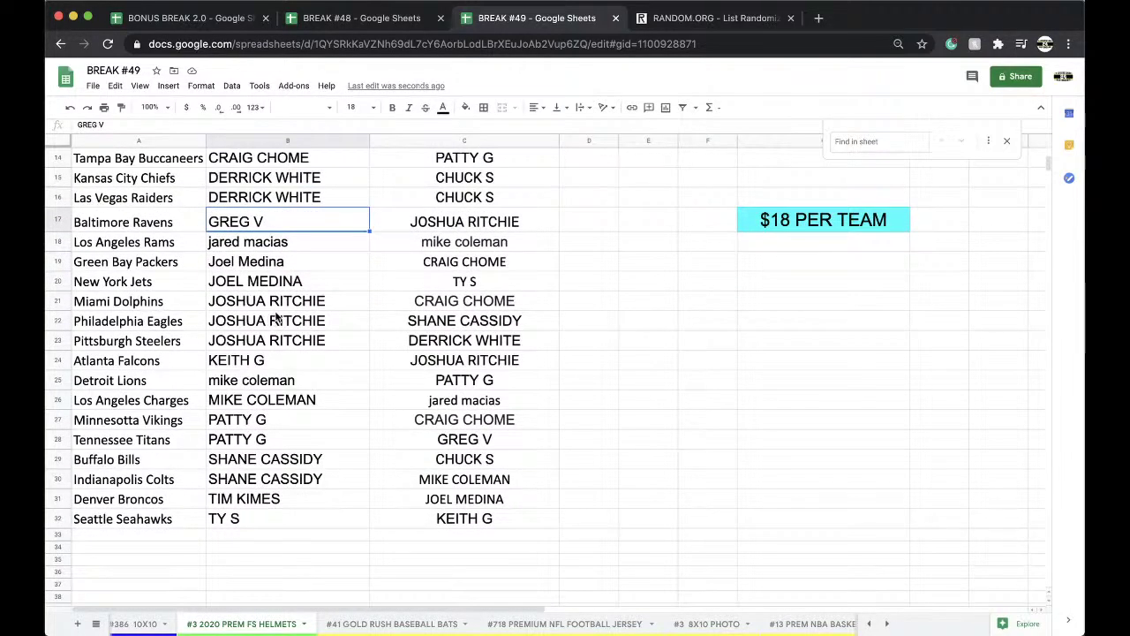
{"action": "left_click", "coordinate": [270, 399]}
{"action": "scroll", "coordinate": [265, 327], "scroll_direction": "down", "scroll_amount": 1}
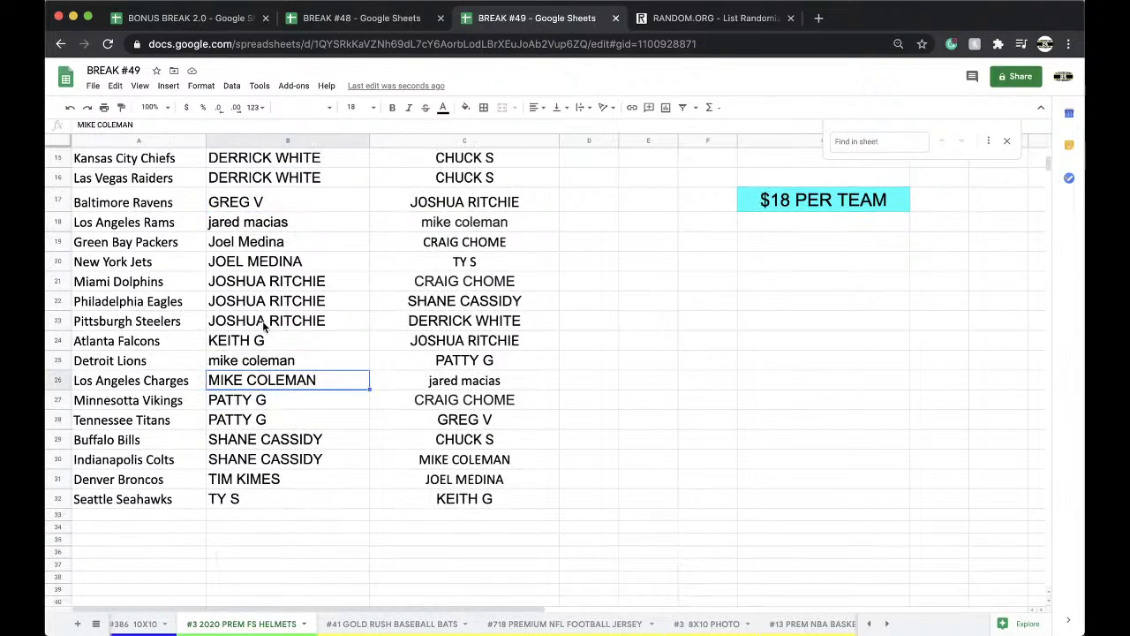
{"action": "left_click", "coordinate": [245, 420]}
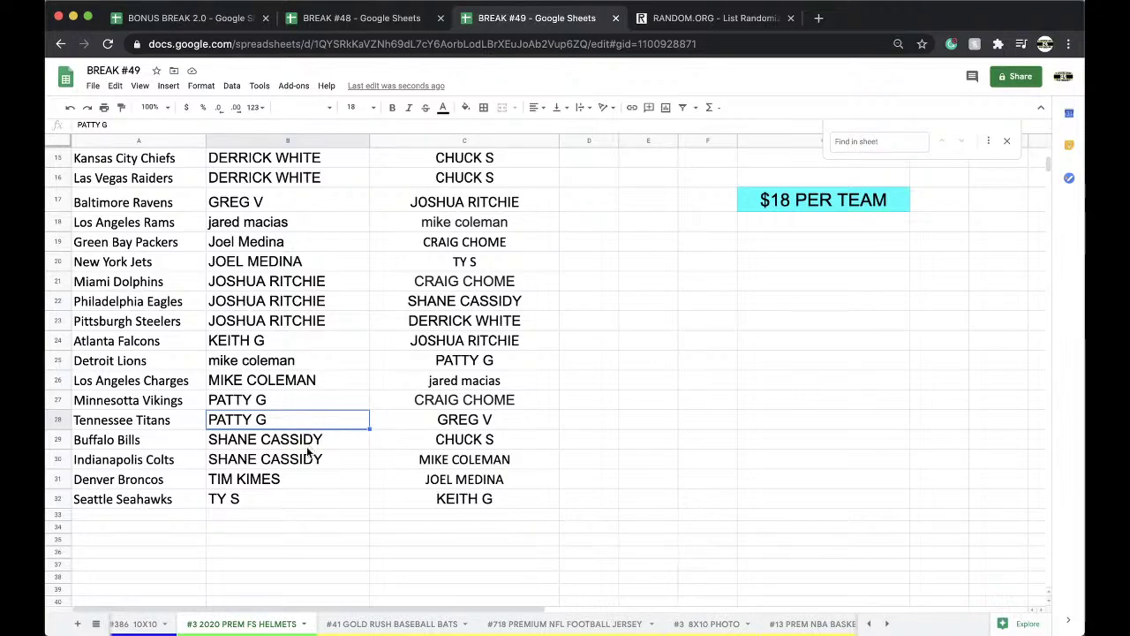
{"action": "scroll", "coordinate": [304, 446], "scroll_direction": "up", "scroll_amount": 5}
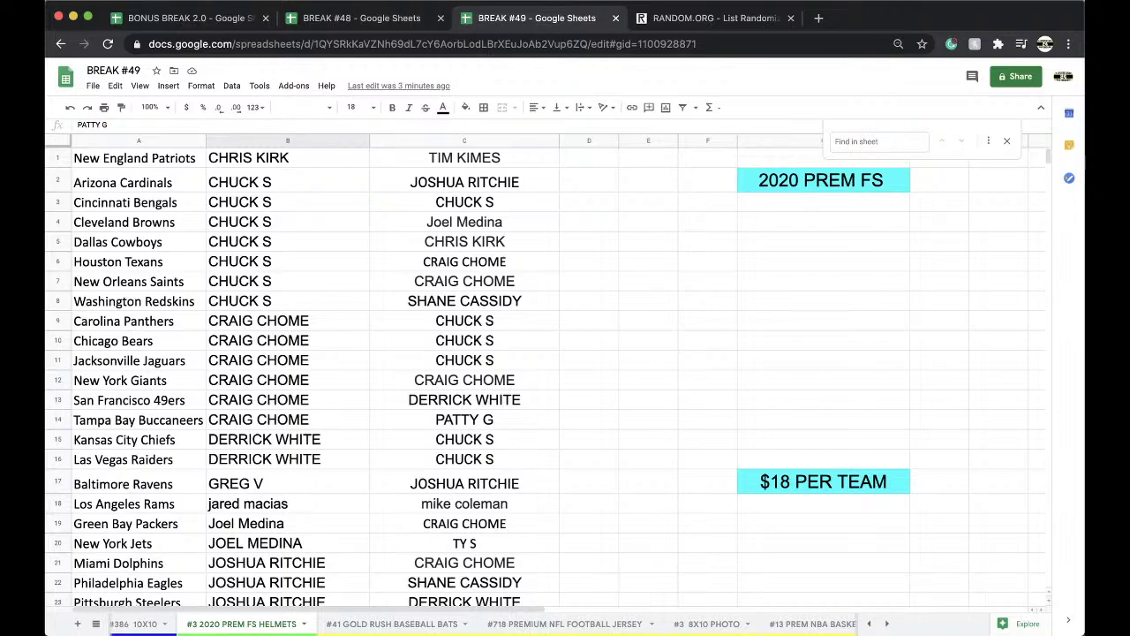
Step: On the #718 jersey sheet, enter one buyer's name for both Jacksonville Jaguars and Kansas City Chiefs
{"action": "left_click", "coordinate": [587, 622]}
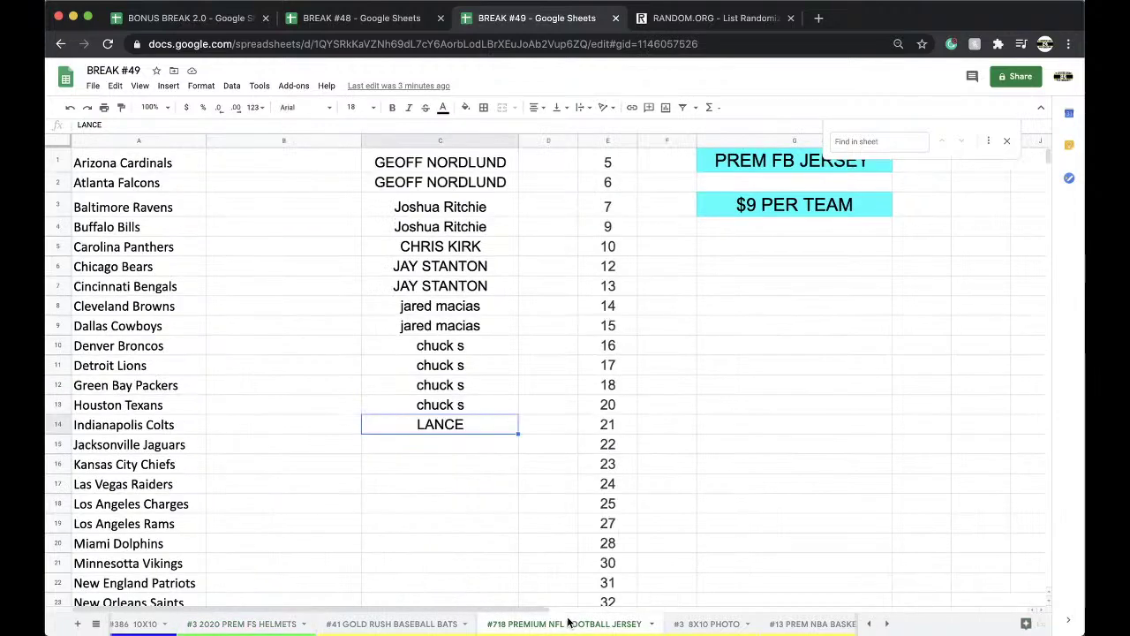
{"action": "left_click", "coordinate": [438, 446]}
{"action": "key", "text": "Return"}
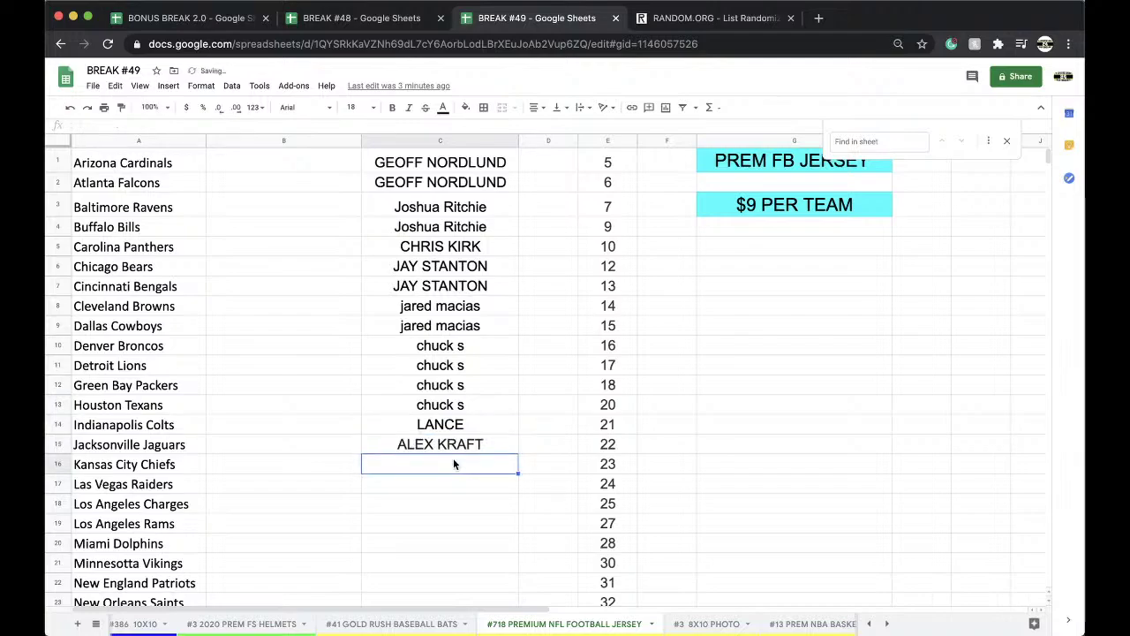
{"action": "left_click", "coordinate": [453, 446]}
{"action": "key", "text": "ctrl+c"}
{"action": "left_click", "coordinate": [450, 463]}
{"action": "key", "text": "ctrl+v"}
Step: Find that buyer in BREAK #48's credit list and change the $39.00 credit to $21
{"action": "left_click", "coordinate": [362, 17]}
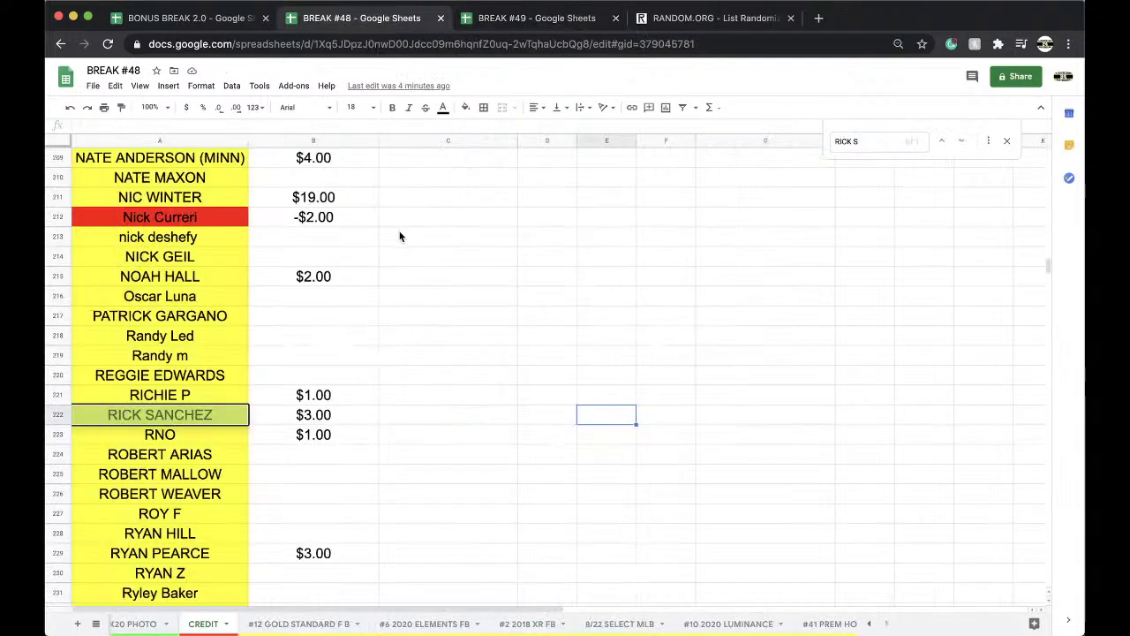
{"action": "key", "text": "ctrl+f"}
{"action": "type", "text": "ALEX K"}
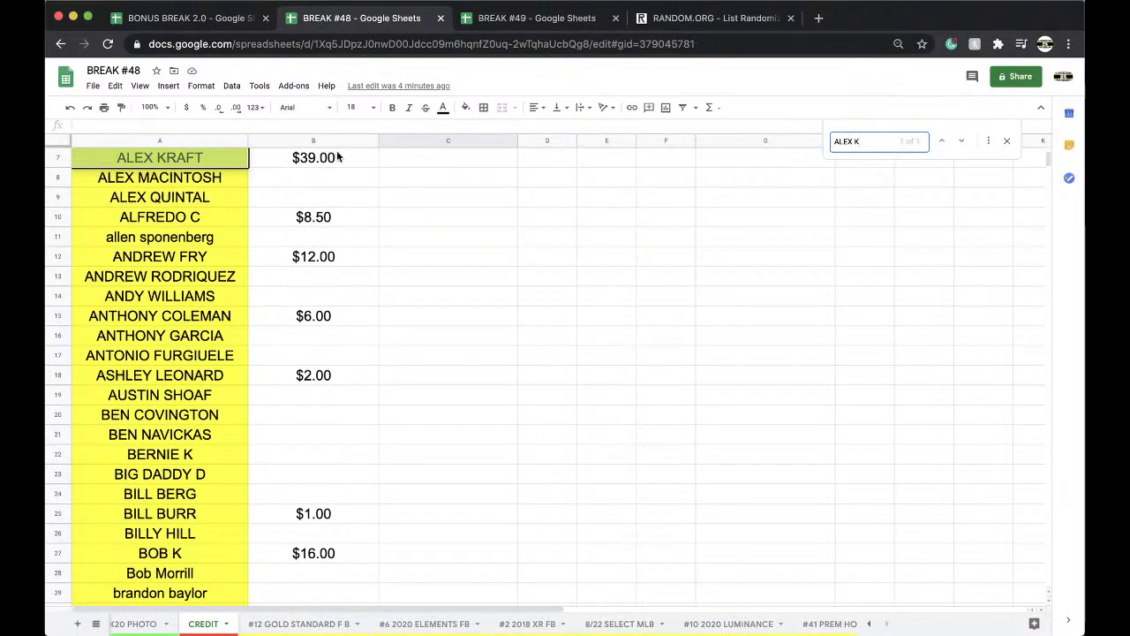
{"action": "left_click", "coordinate": [336, 157]}
{"action": "type", "text": "$21"}
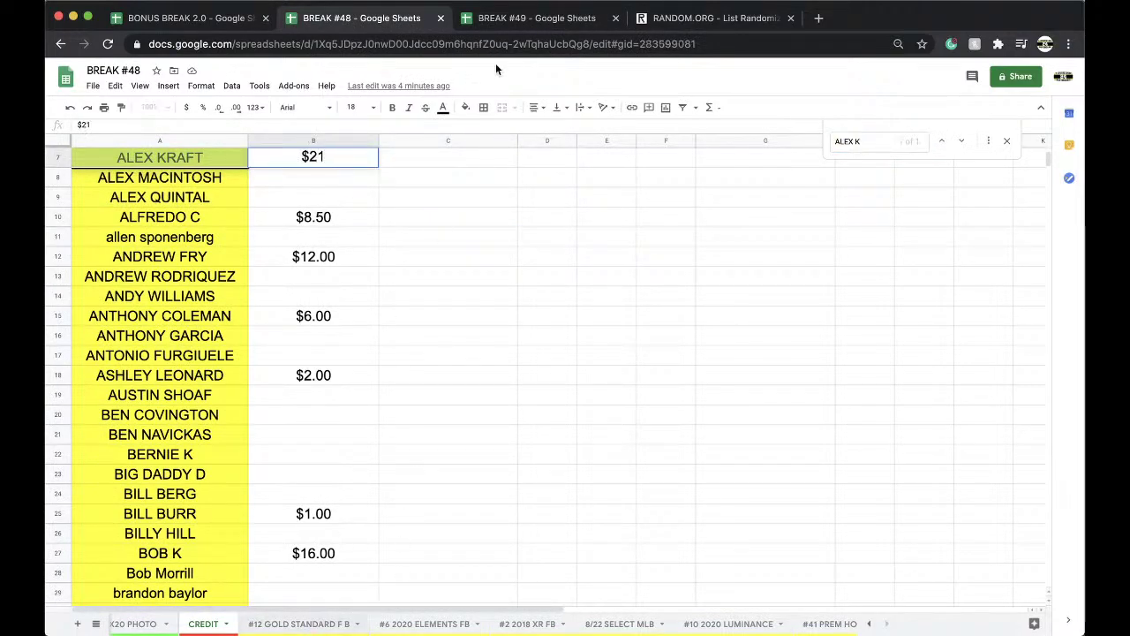
{"action": "key", "text": "alt+Down"}
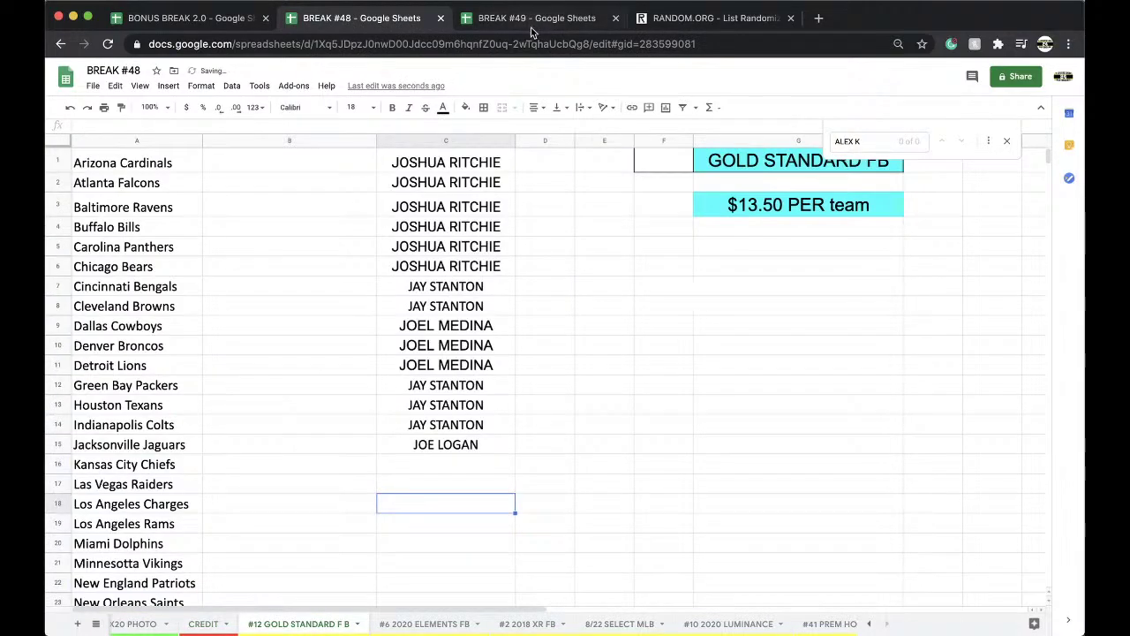
{"action": "left_click", "coordinate": [530, 28]}
{"action": "key", "text": "alt+Up"}
{"action": "key", "text": "alt+Up"}
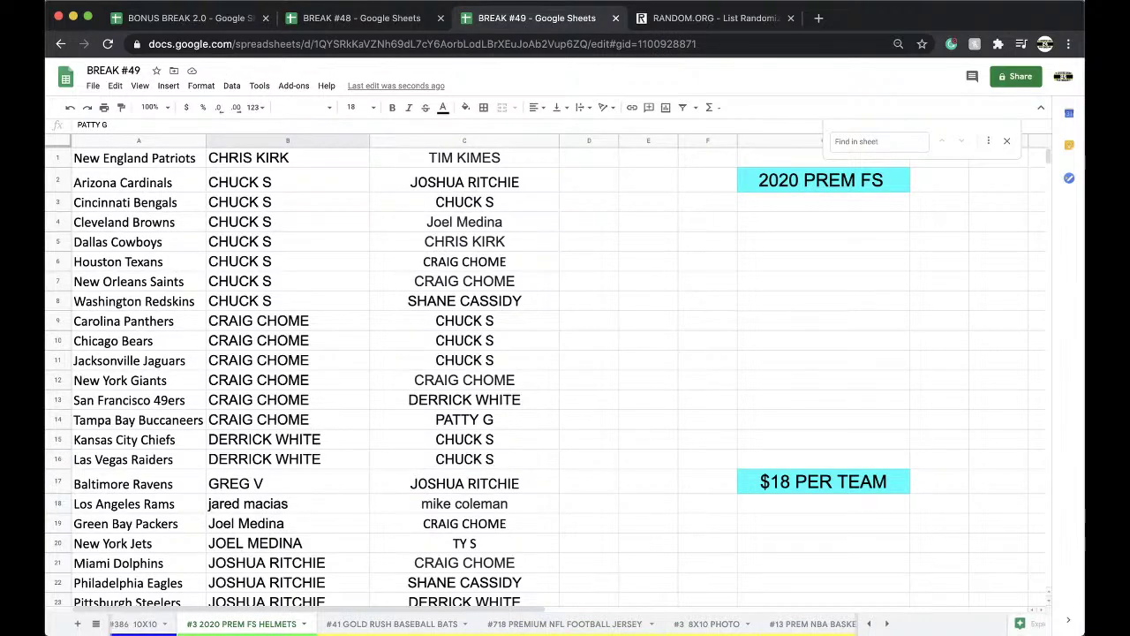
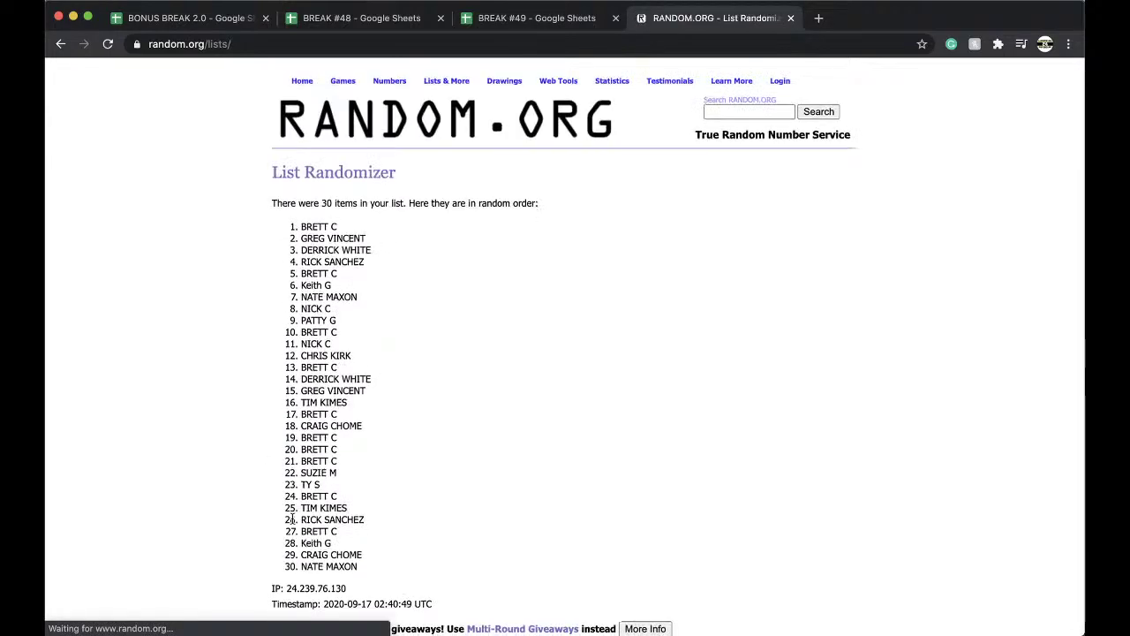
Step: Reshuffle the 30 buyer names twice more on RANDOM.ORG and select the final list
{"action": "scroll", "coordinate": [280, 539], "scroll_direction": "down", "scroll_amount": 3}
{"action": "left_click", "coordinate": [279, 545]}
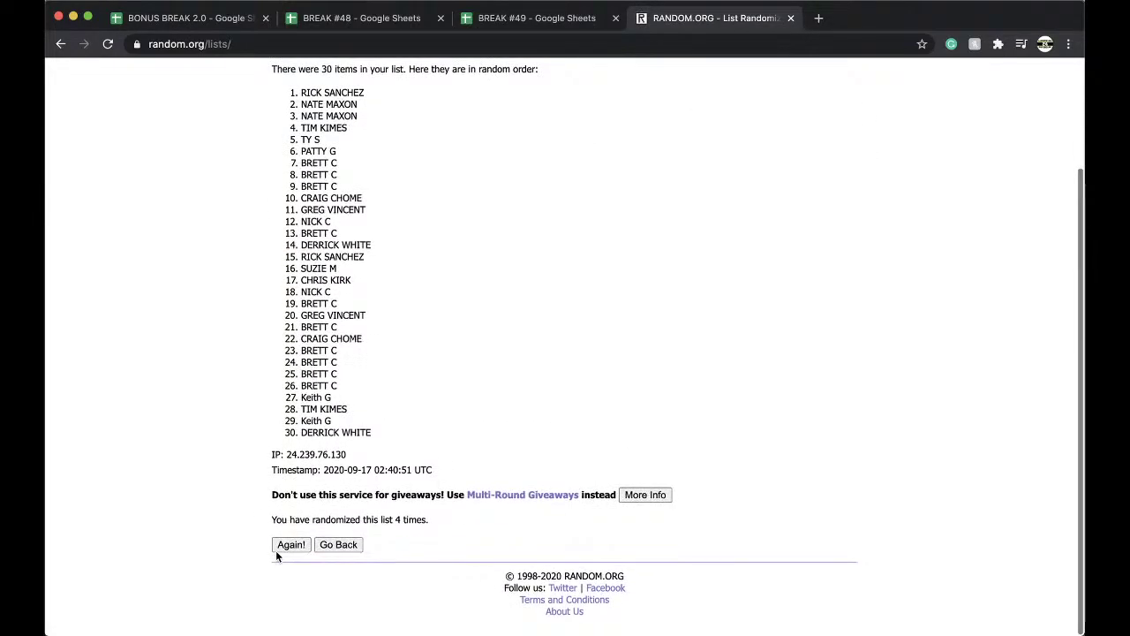
{"action": "left_click", "coordinate": [276, 549]}
{"action": "left_click_drag", "start_coordinate": [298, 227], "coordinate": [419, 433]}
Step: Paste the shuffled names into column B of BREAK #49 starting at cell B1
{"action": "scroll", "coordinate": [391, 295], "scroll_direction": "down", "scroll_amount": 3}
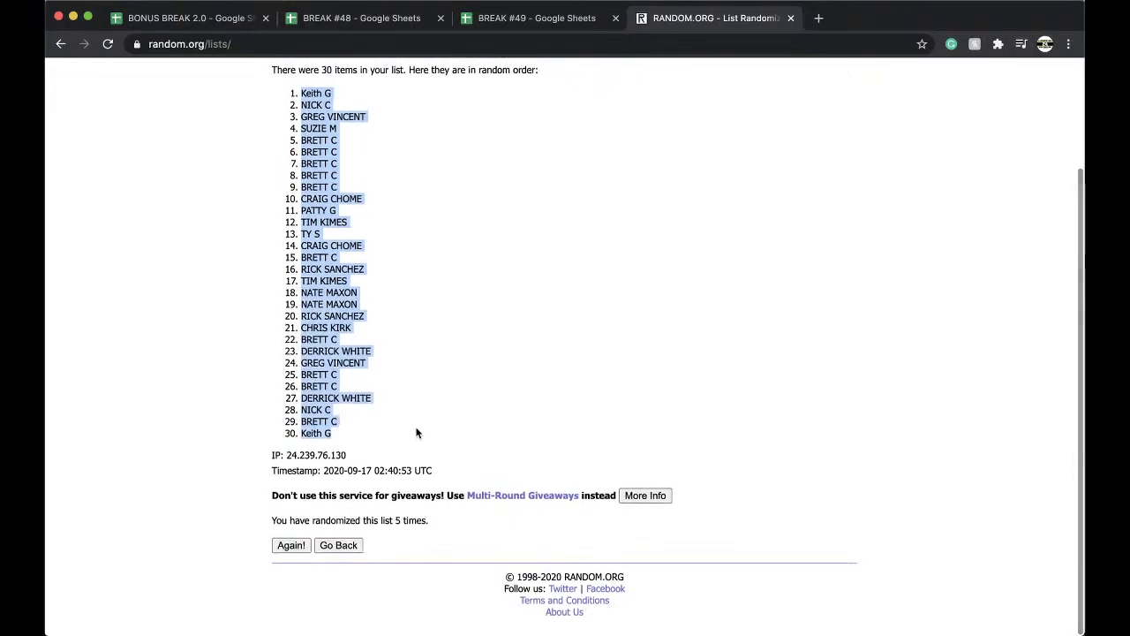
{"action": "left_click", "coordinate": [552, 18]}
{"action": "scroll", "coordinate": [310, 161], "scroll_direction": "up", "scroll_amount": 4}
{"action": "left_click", "coordinate": [310, 160]}
{"action": "key", "text": "super+v"}
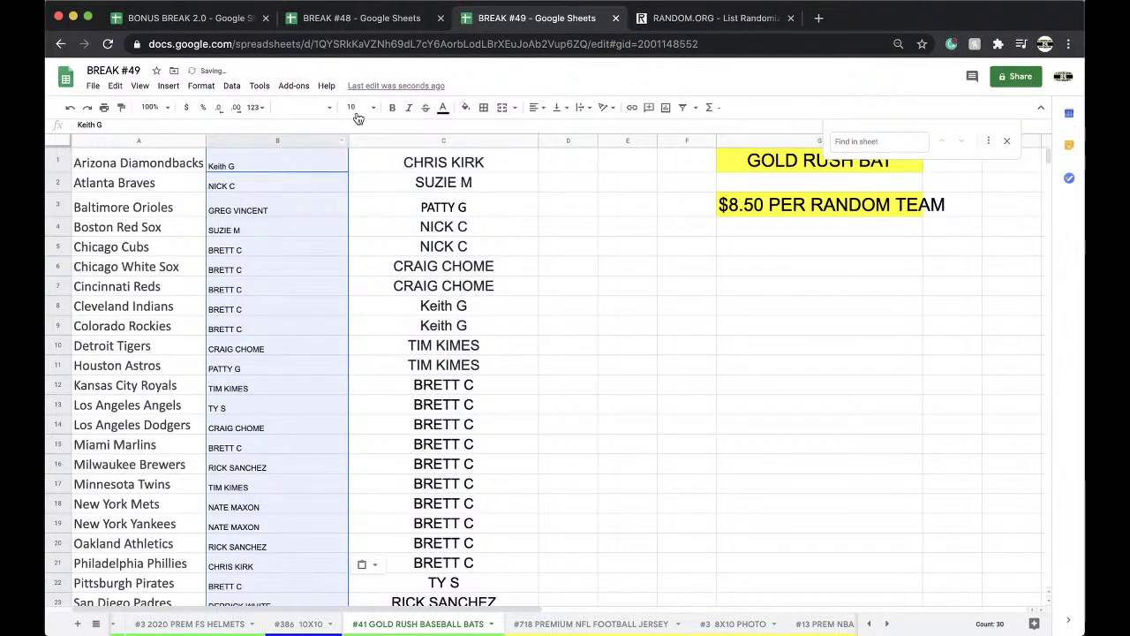
Step: Set the pasted names to font size 18 and sort the sheet A→Z by column B
{"action": "left_click", "coordinate": [351, 107]}
{"action": "left_click", "coordinate": [356, 281]}
{"action": "left_click", "coordinate": [231, 85]}
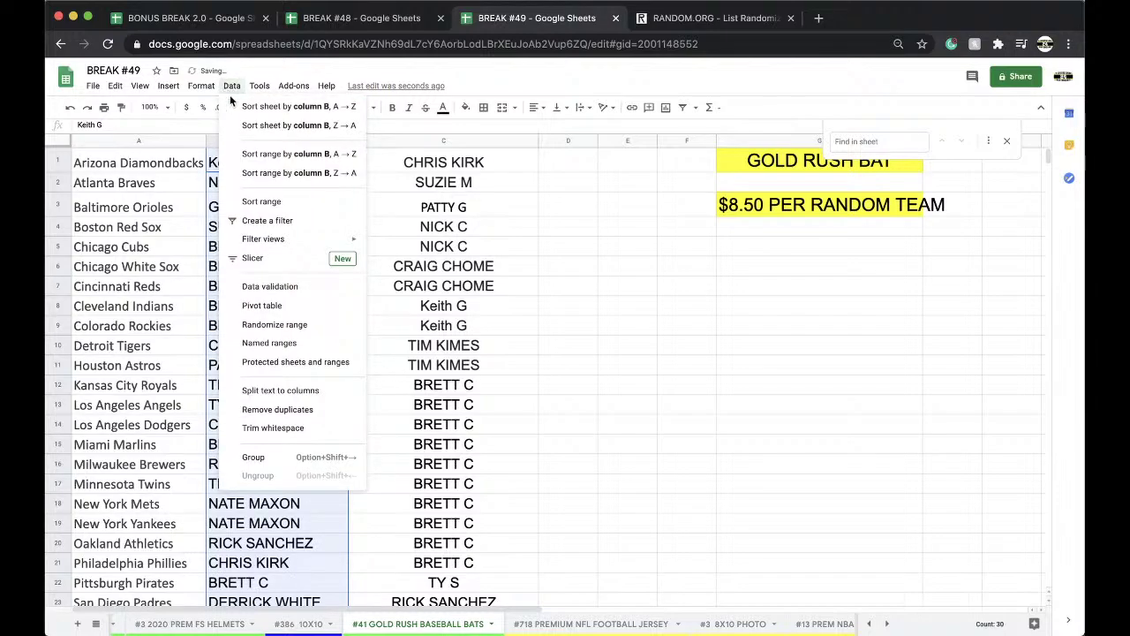
{"action": "left_click", "coordinate": [291, 110]}
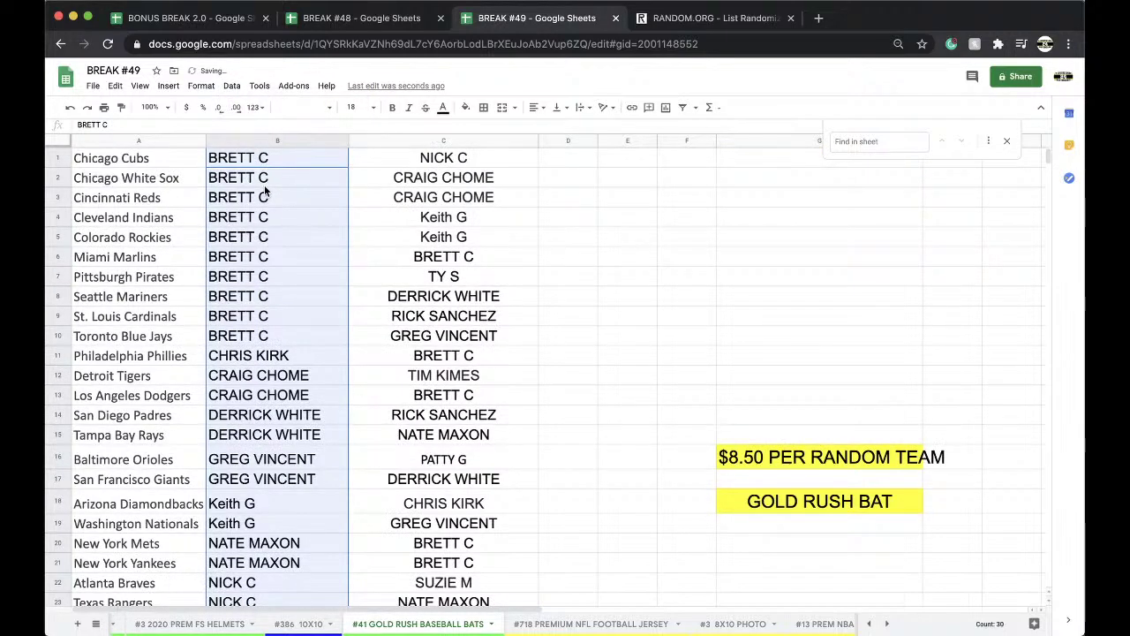
Step: Scroll through the sorted sheet, checking several buyer name entries in column B
{"action": "left_click", "coordinate": [244, 256]}
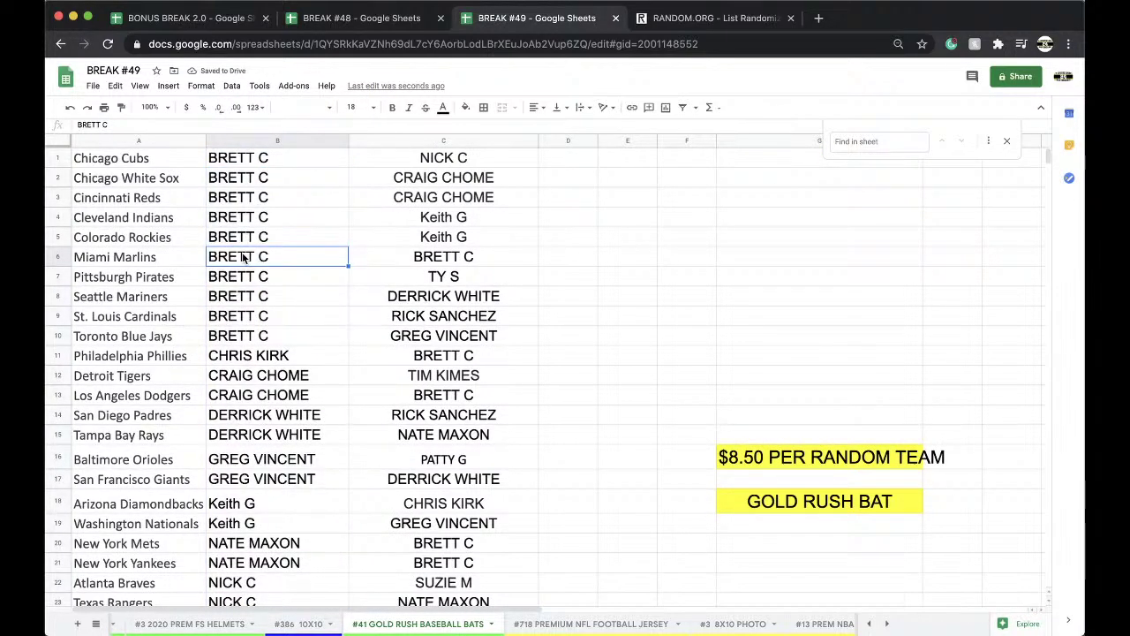
{"action": "left_click", "coordinate": [245, 317]}
{"action": "scroll", "coordinate": [262, 276], "scroll_direction": "down", "scroll_amount": 1}
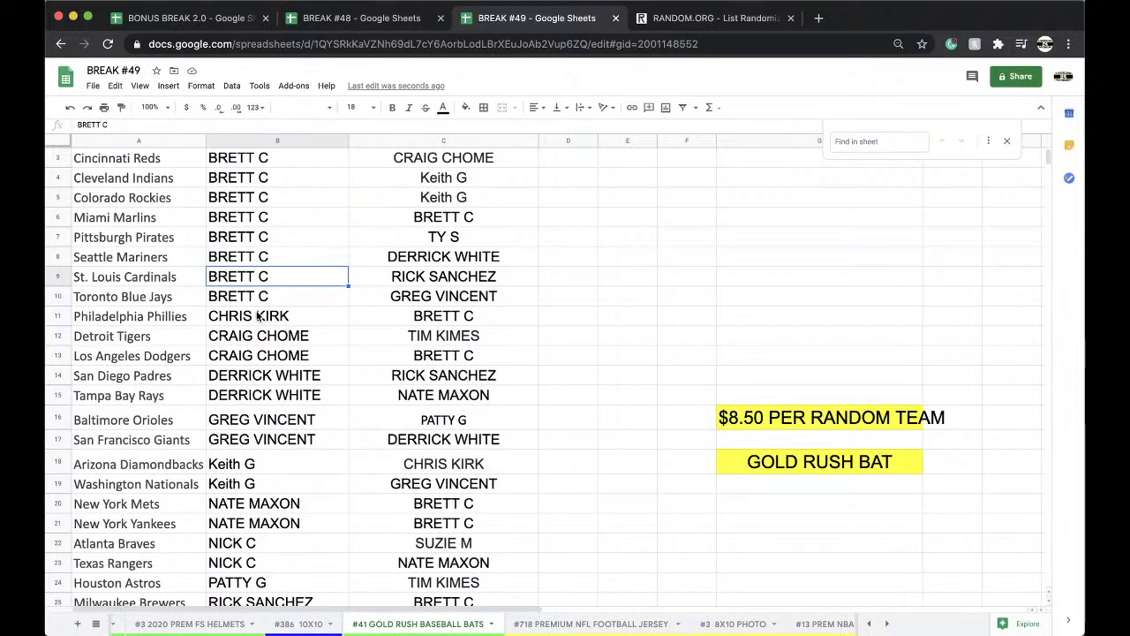
{"action": "scroll", "coordinate": [265, 313], "scroll_direction": "down", "scroll_amount": 1}
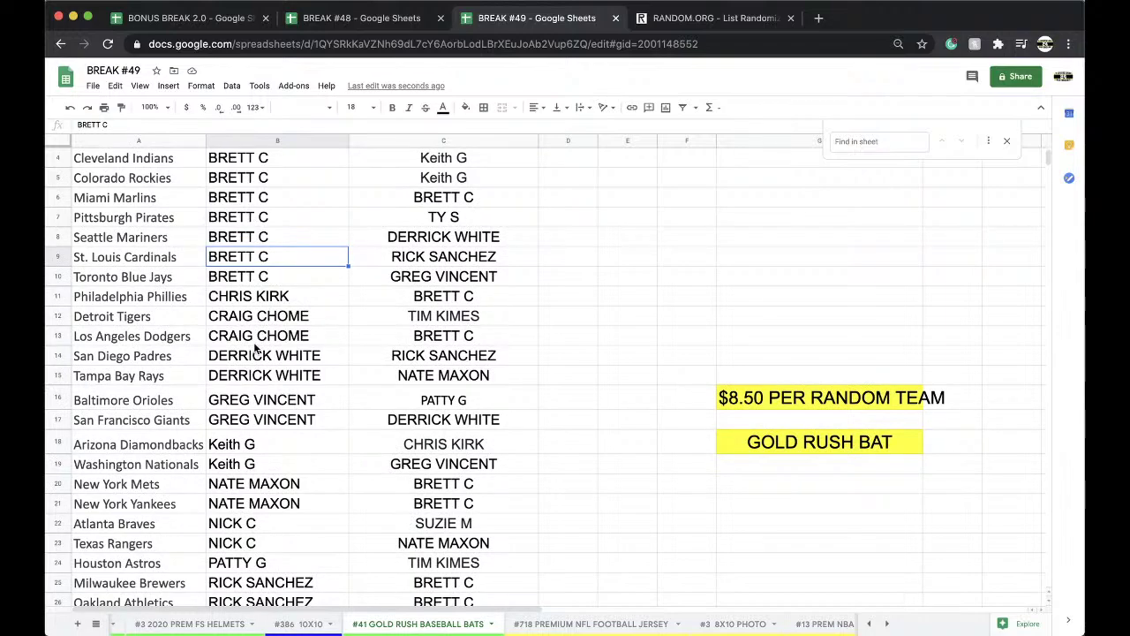
{"action": "left_click", "coordinate": [257, 344]}
{"action": "scroll", "coordinate": [291, 269], "scroll_direction": "down", "scroll_amount": 1}
{"action": "scroll", "coordinate": [289, 269], "scroll_direction": "down", "scroll_amount": 1}
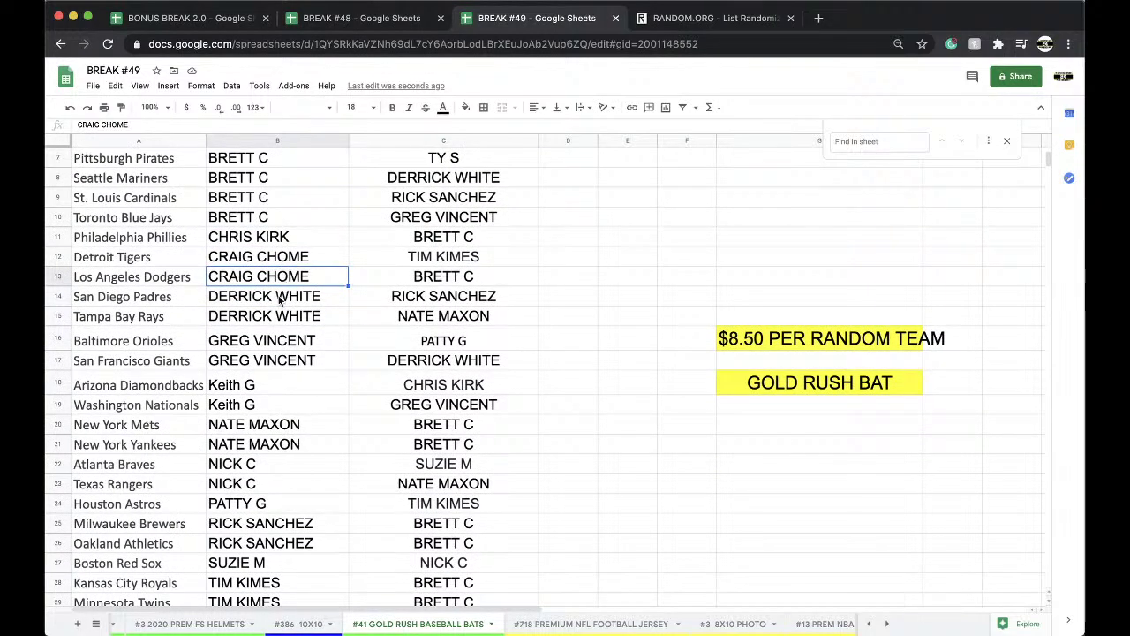
{"action": "left_click", "coordinate": [264, 320]}
{"action": "scroll", "coordinate": [279, 265], "scroll_direction": "down", "scroll_amount": 1}
{"action": "scroll", "coordinate": [279, 265], "scroll_direction": "down", "scroll_amount": 2}
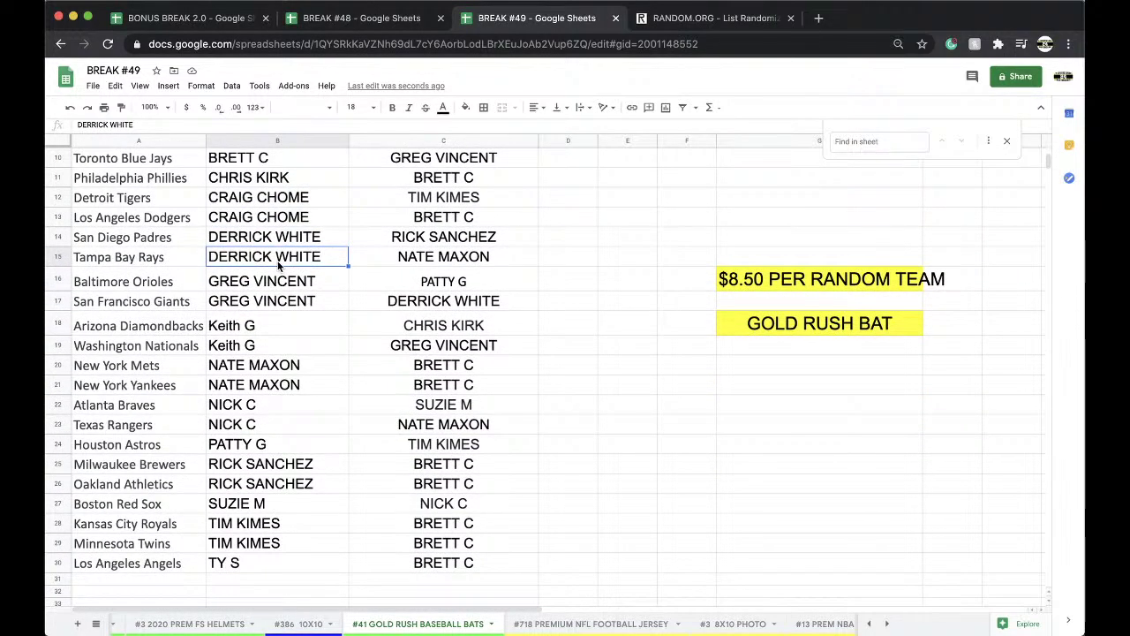
{"action": "scroll", "coordinate": [279, 264], "scroll_direction": "down", "scroll_amount": 2}
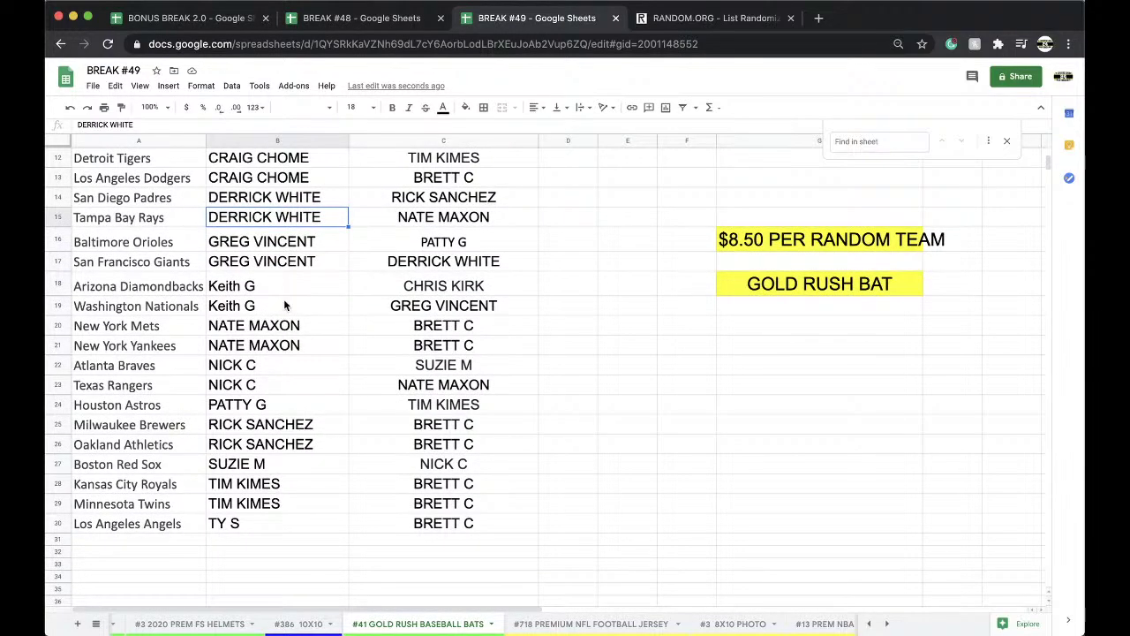
{"action": "scroll", "coordinate": [288, 278], "scroll_direction": "down", "scroll_amount": 2}
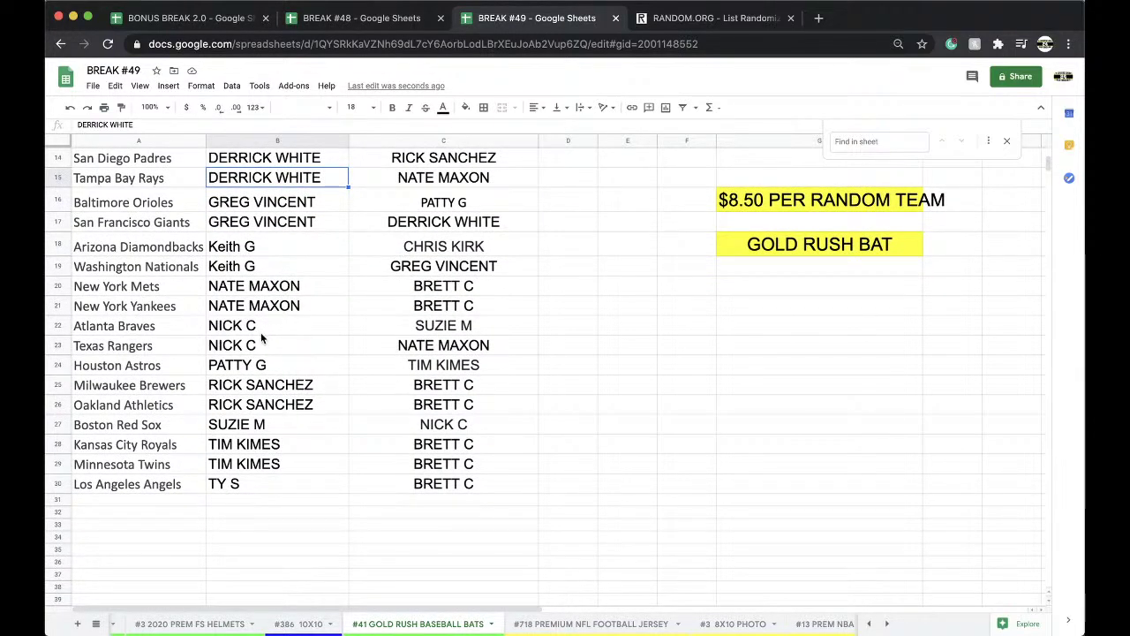
{"action": "scroll", "coordinate": [283, 277], "scroll_direction": "down", "scroll_amount": 3}
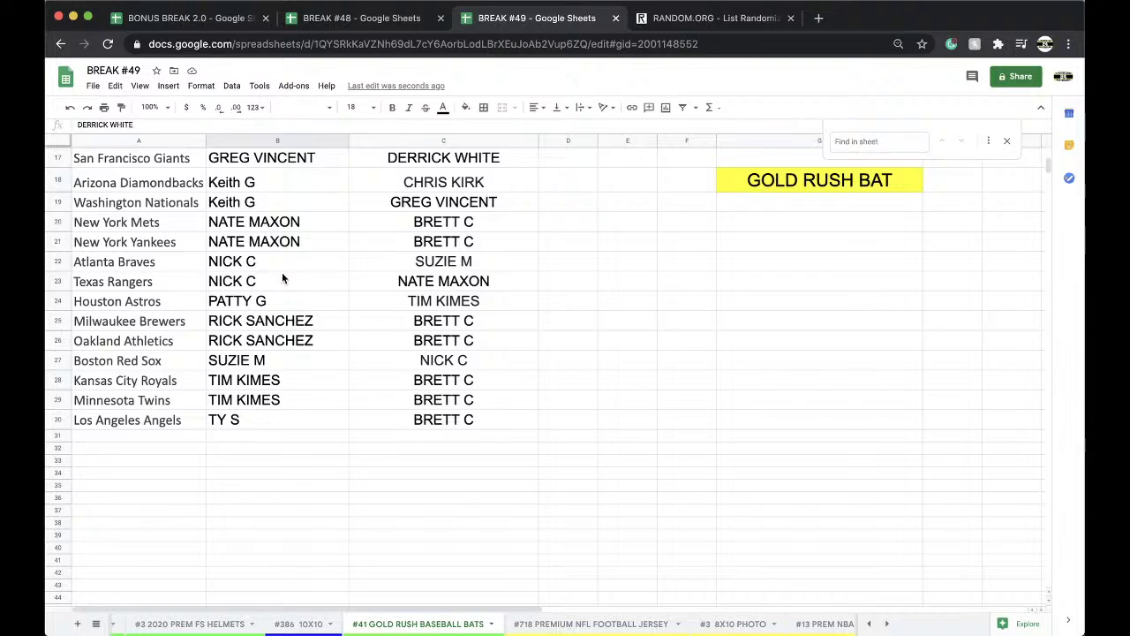
{"action": "left_click", "coordinate": [271, 360]}
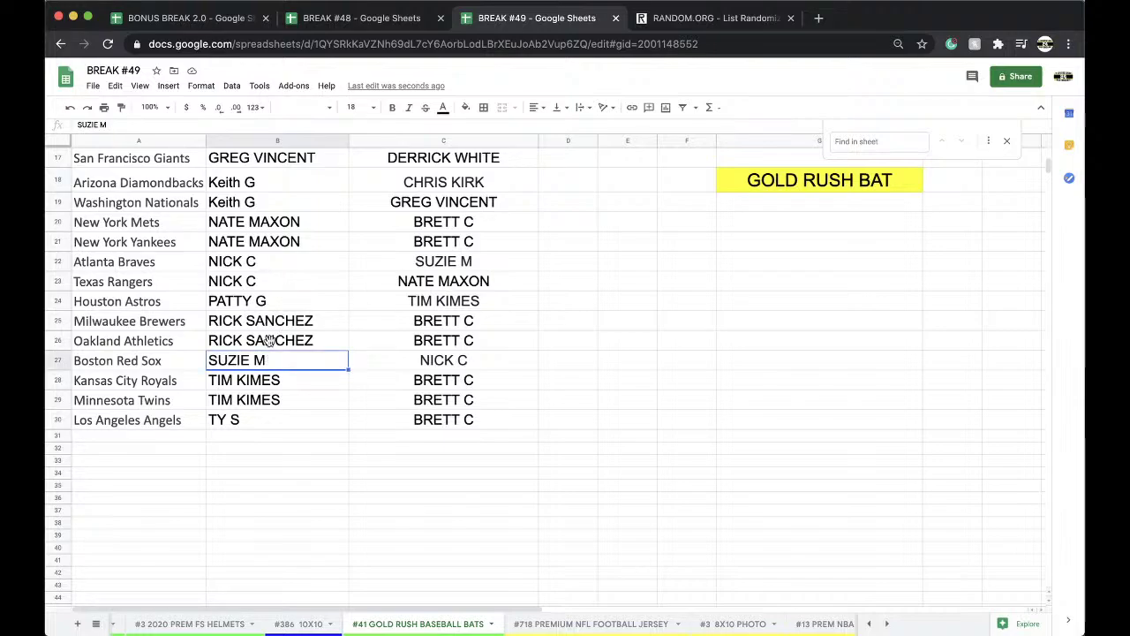
{"action": "scroll", "coordinate": [285, 280], "scroll_direction": "down", "scroll_amount": 1}
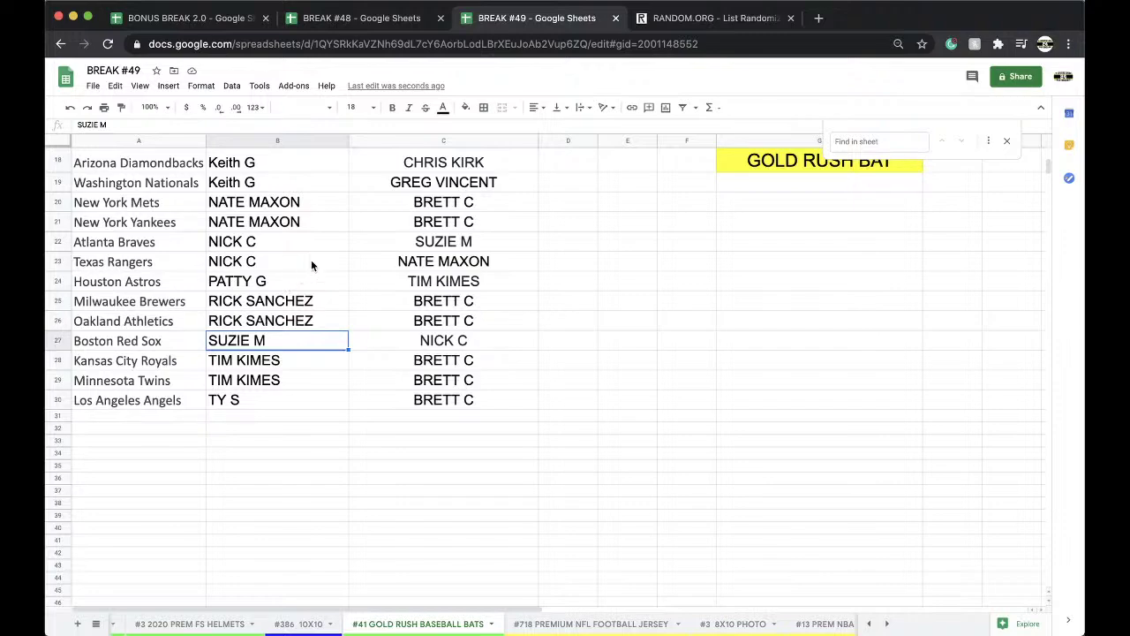
{"action": "scroll", "coordinate": [311, 265], "scroll_direction": "up", "scroll_amount": 6}
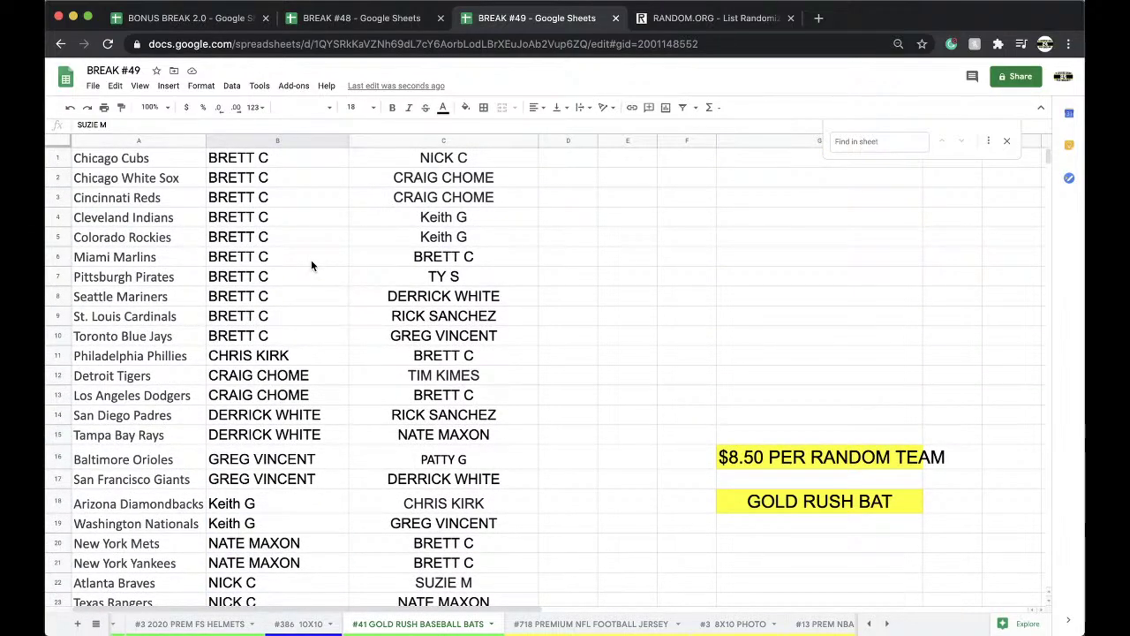
Step: Duplicate the #41 GOLD RUSH BASEBALL BATS sheet and rename the copy #42 GOLD RUSH BASEBALL BATS
{"action": "right_click", "coordinate": [404, 625]}
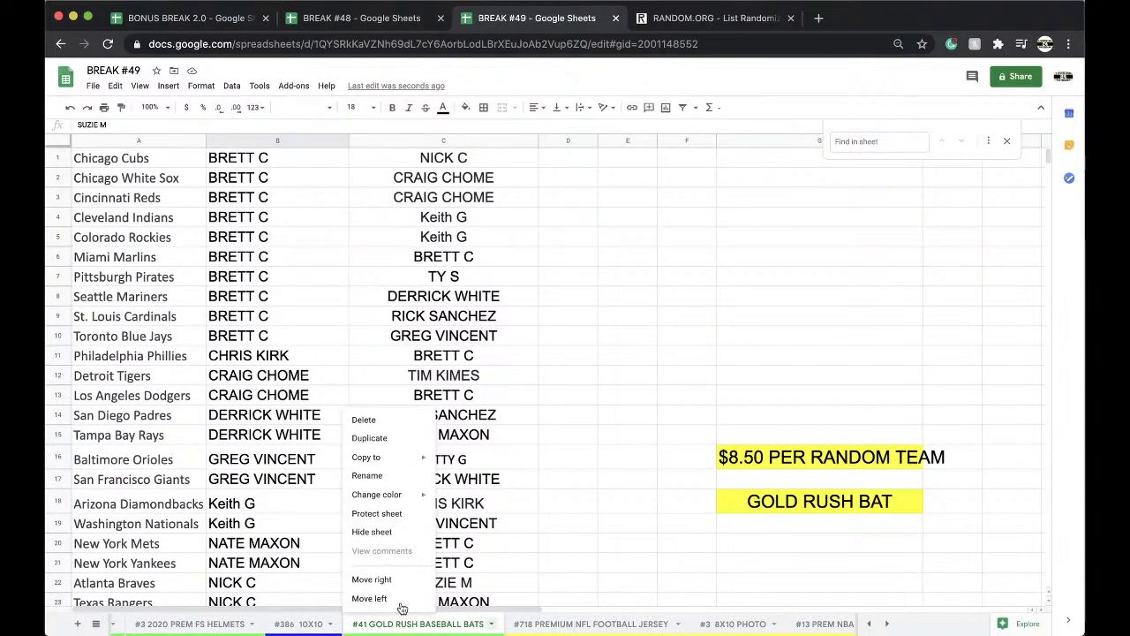
{"action": "left_click", "coordinate": [369, 438]}
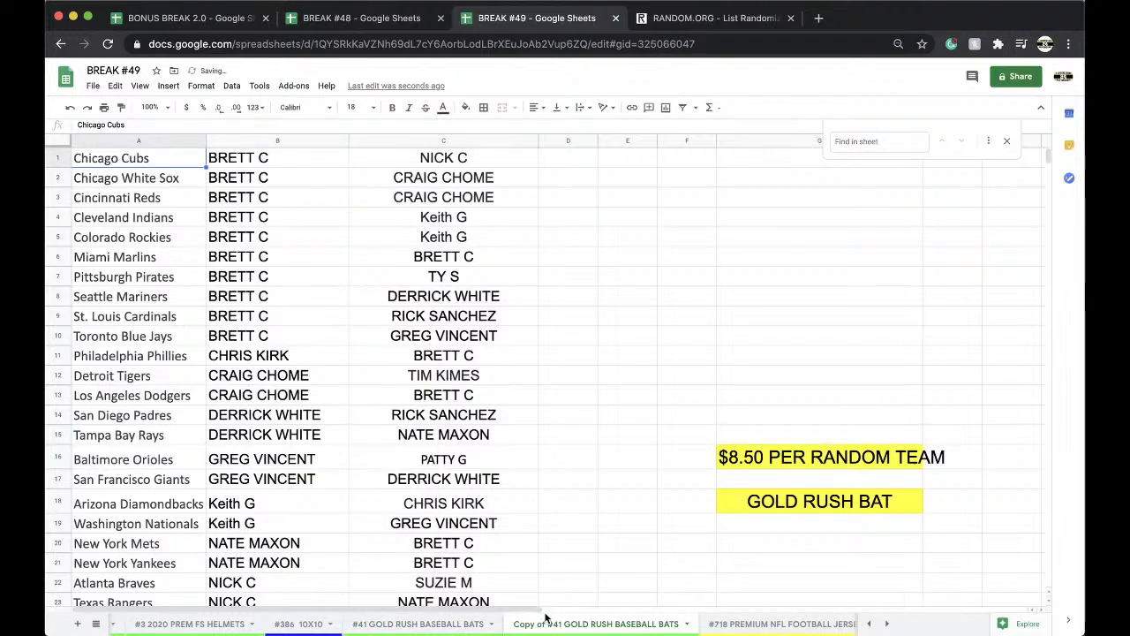
{"action": "double_click", "coordinate": [556, 623]}
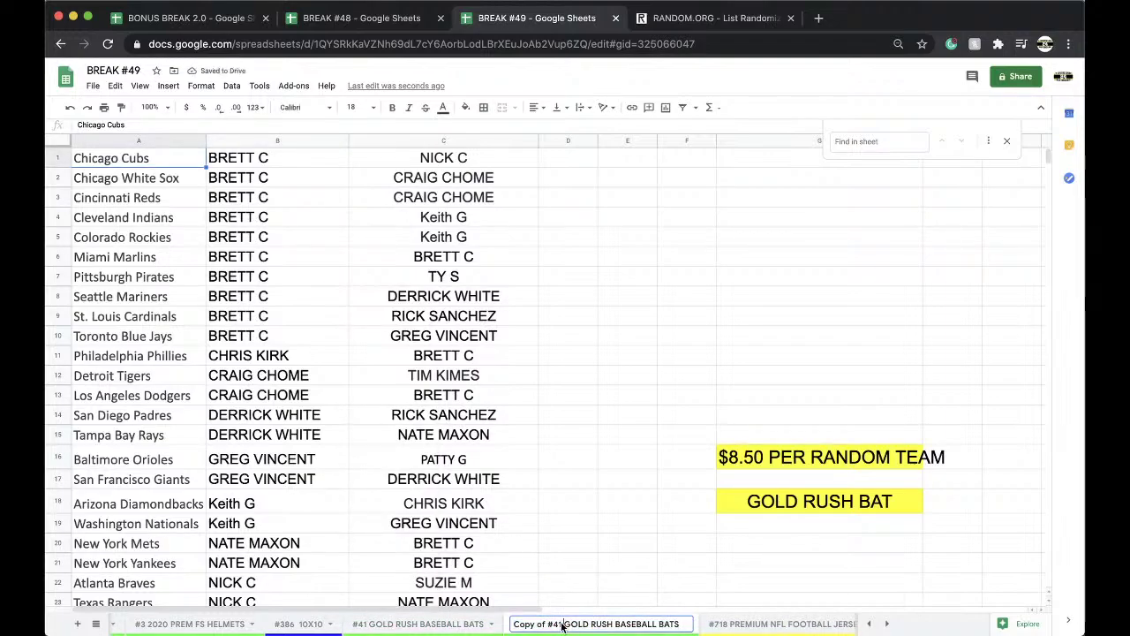
{"action": "key", "text": "super+shift+Left"}
{"action": "type", "text": "#42"}
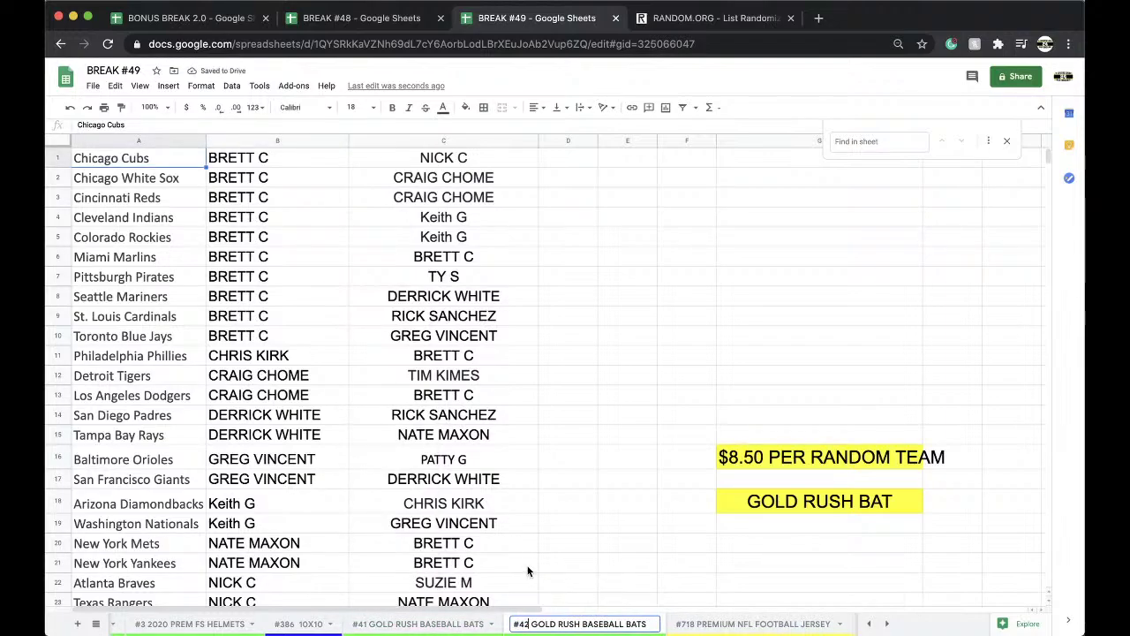
{"action": "left_click", "coordinate": [528, 572]}
Step: Select the team names in column A of the #42 sheet and open the Data menu
{"action": "right_click", "coordinate": [565, 624]}
{"action": "mouse_move", "coordinate": [571, 495]}
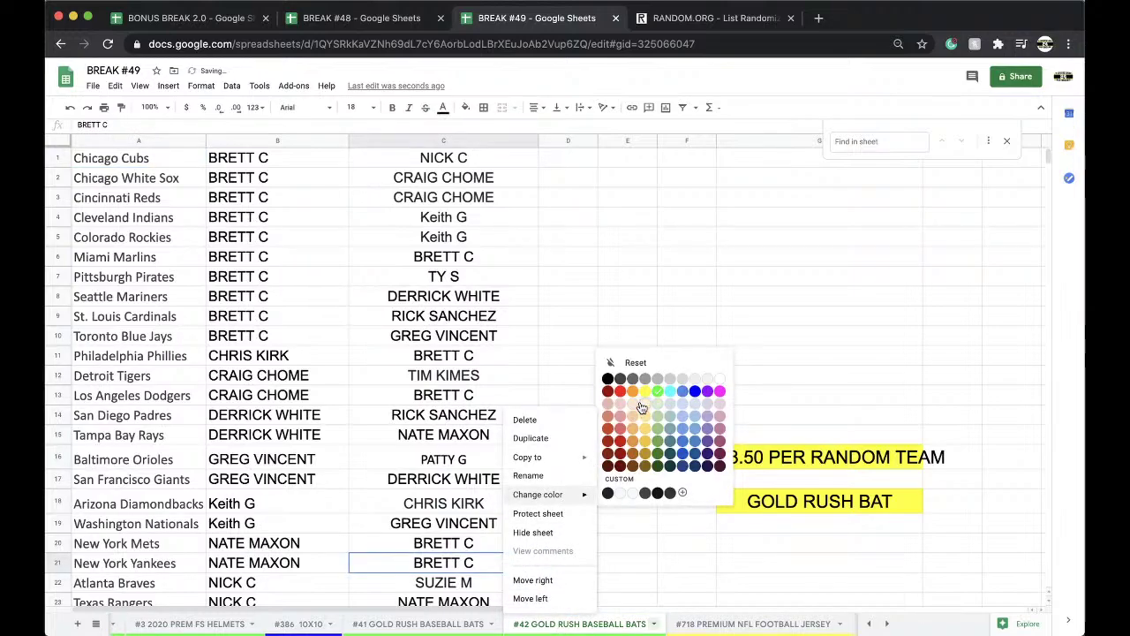
{"action": "key", "text": "Escape"}
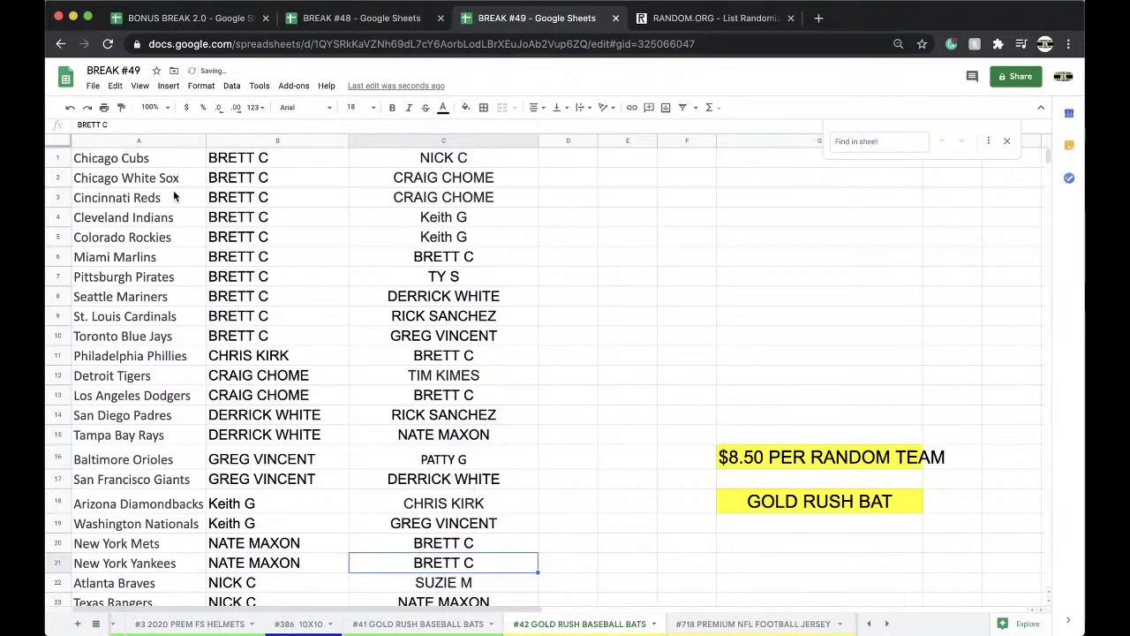
{"action": "left_click", "coordinate": [138, 140]}
{"action": "left_click", "coordinate": [231, 86]}
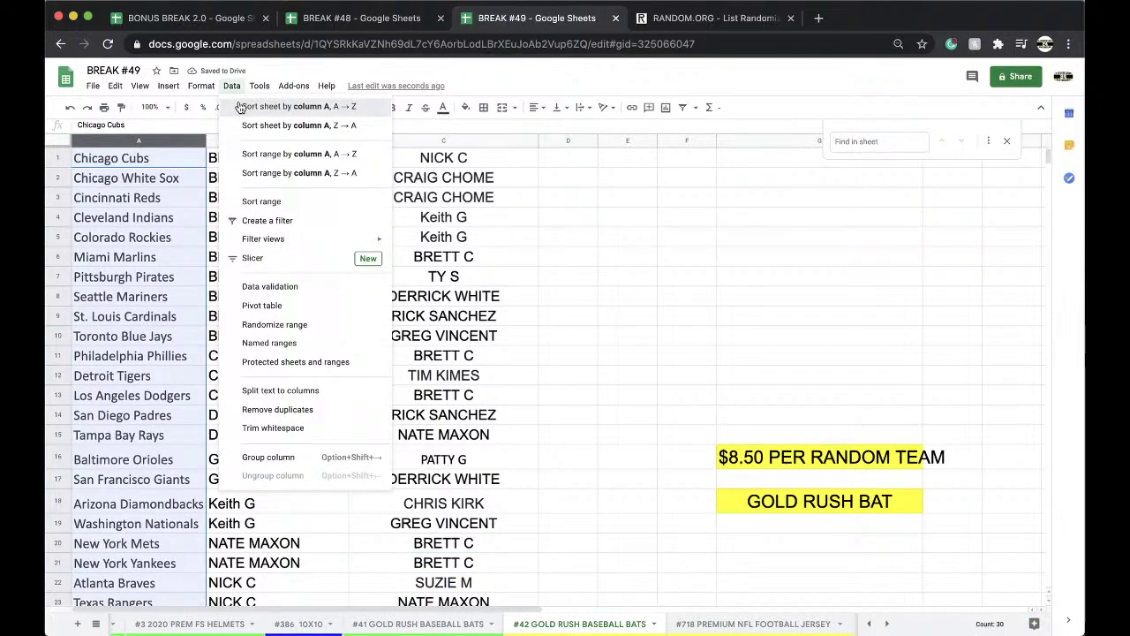
Step: Sort the #42 sheet A→Z by team in column A and clear name columns B and C
{"action": "left_click", "coordinate": [240, 107]}
{"action": "left_click_drag", "start_coordinate": [277, 141], "coordinate": [444, 141]}
{"action": "key", "text": "Delete"}
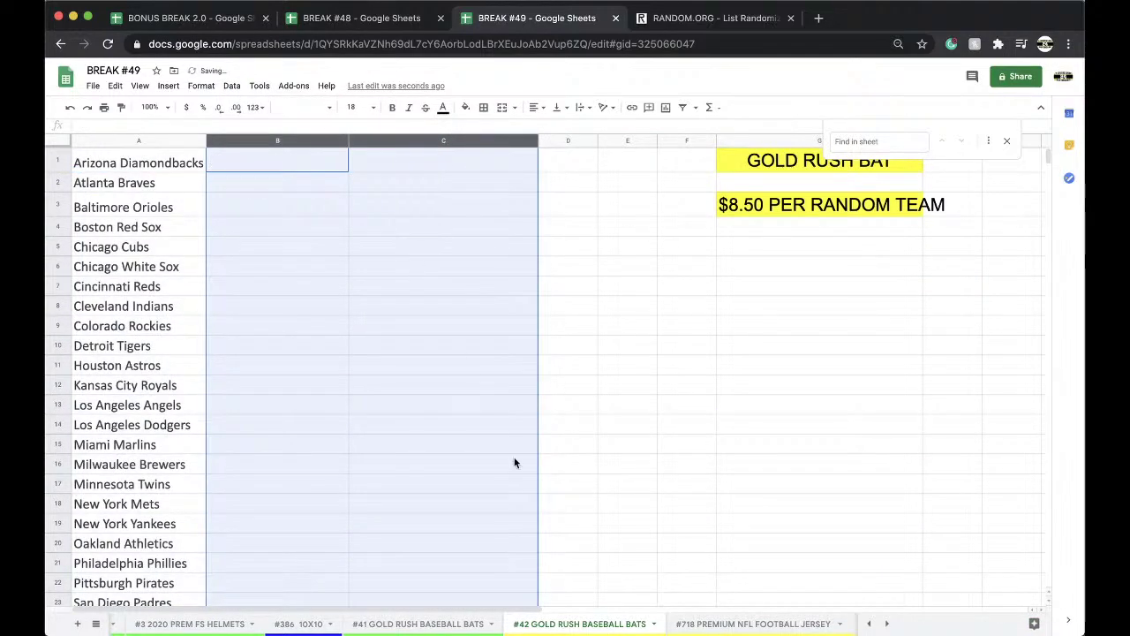
Step: Move the #42 tab after #718 and return to the #41 GOLD RUSH BASEBALL BATS sheet
{"action": "left_click_drag", "start_coordinate": [533, 624], "coordinate": [757, 630]}
{"action": "scroll", "coordinate": [757, 630], "scroll_direction": "left", "scroll_amount": 5}
{"action": "left_click", "coordinate": [615, 624]}
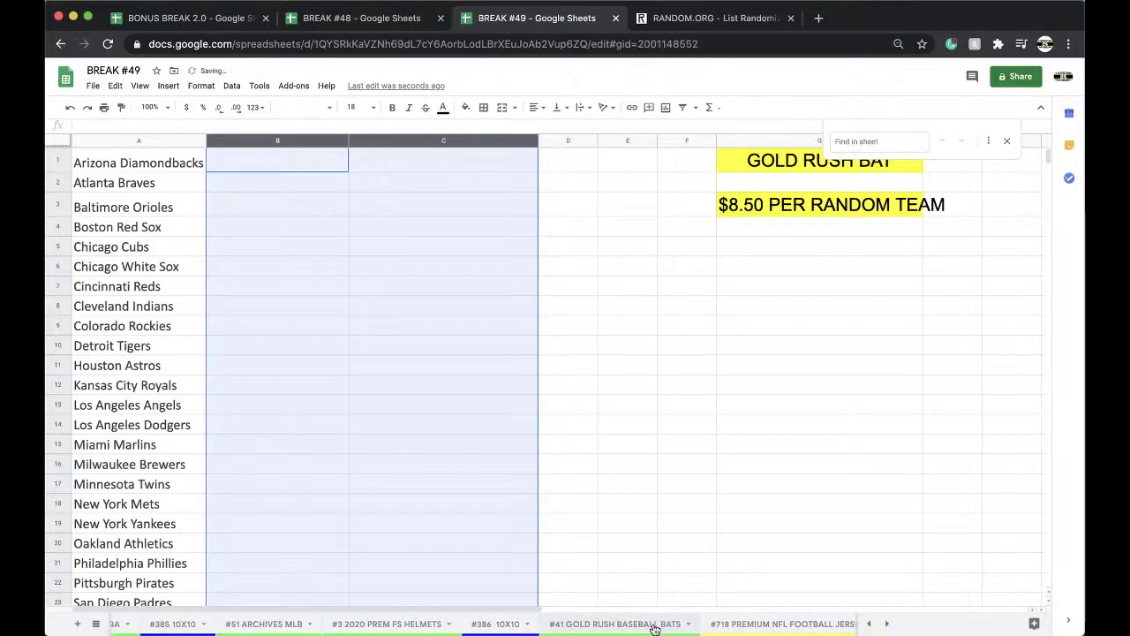
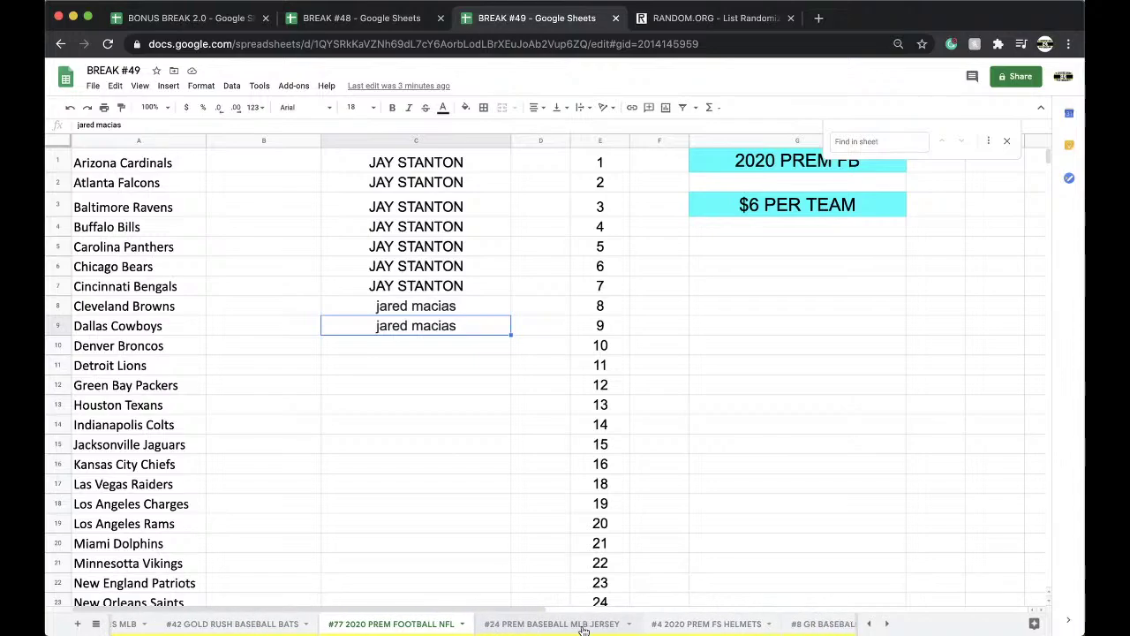
Step: Move the #8 GR BASEBALLS tab before the bats sheet and enter one buyer in C2 and C3
{"action": "left_click", "coordinate": [731, 619]}
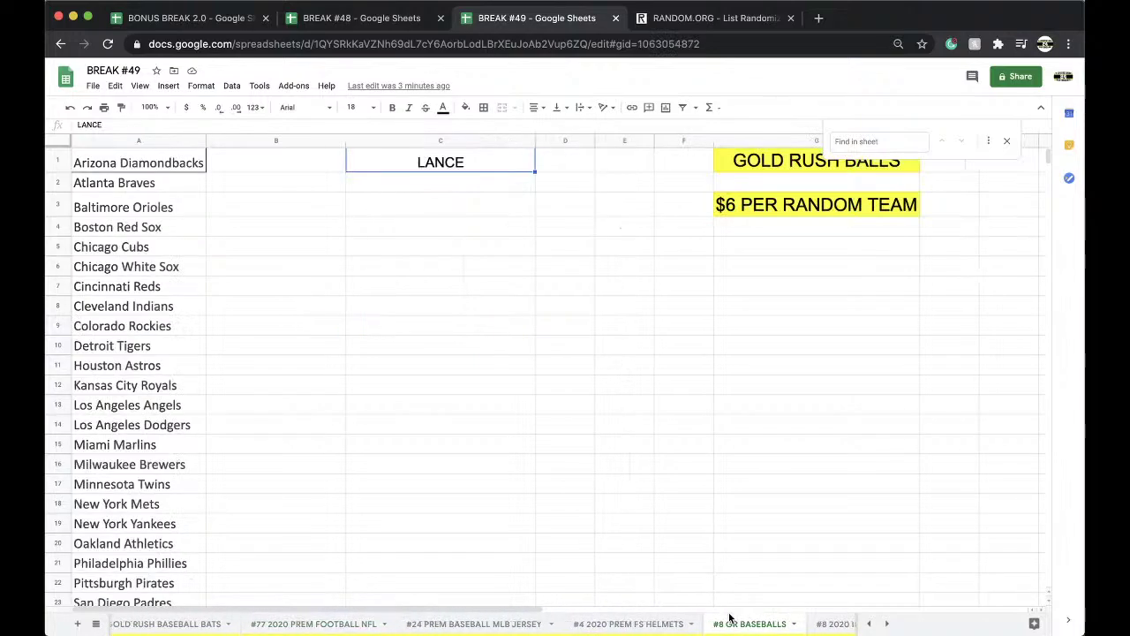
{"action": "left_click_drag", "start_coordinate": [782, 621], "coordinate": [227, 609]}
{"action": "left_click", "coordinate": [446, 183]}
{"action": "double_click", "coordinate": [446, 184]}
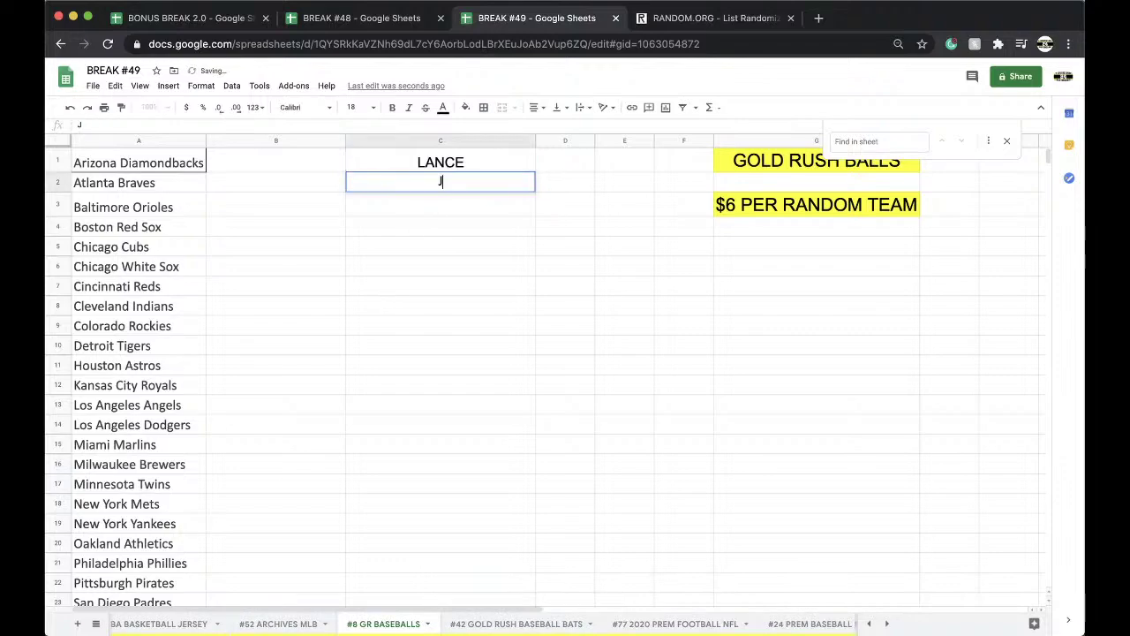
{"action": "left_click", "coordinate": [473, 225]}
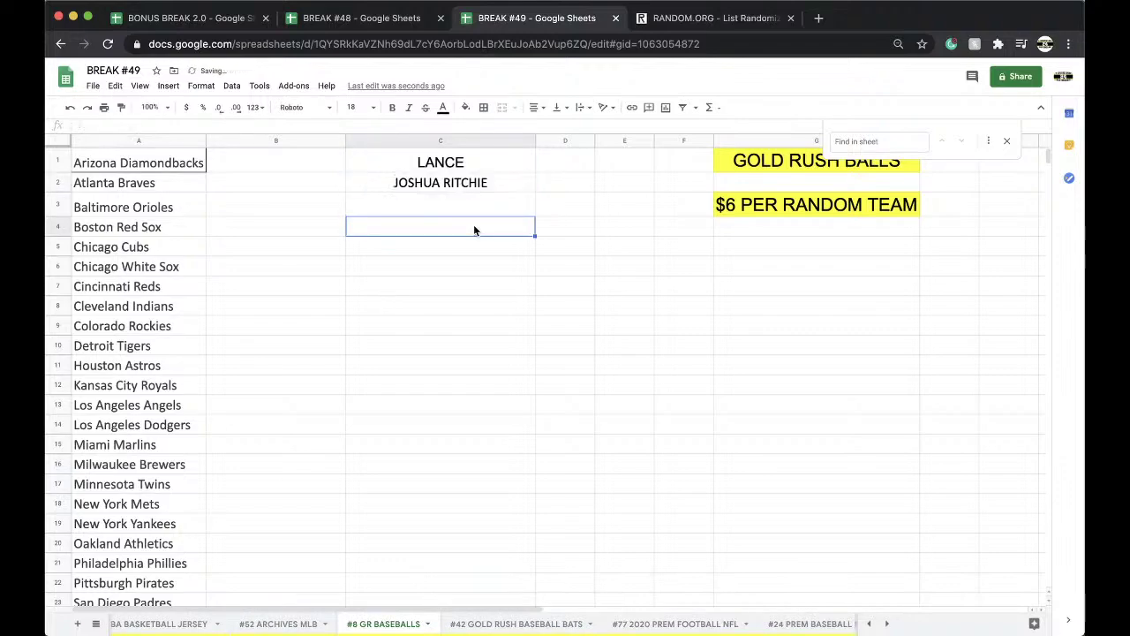
{"action": "left_click", "coordinate": [464, 187]}
{"action": "key", "text": "ctrl+c"}
{"action": "left_click", "coordinate": [450, 207]}
{"action": "key", "text": "ctrl+v"}
Step: In BREAK #48, find that buyer by surname and clear their $12.00 credit in B164
{"action": "scroll", "coordinate": [334, 623], "scroll_direction": "left", "scroll_amount": 5}
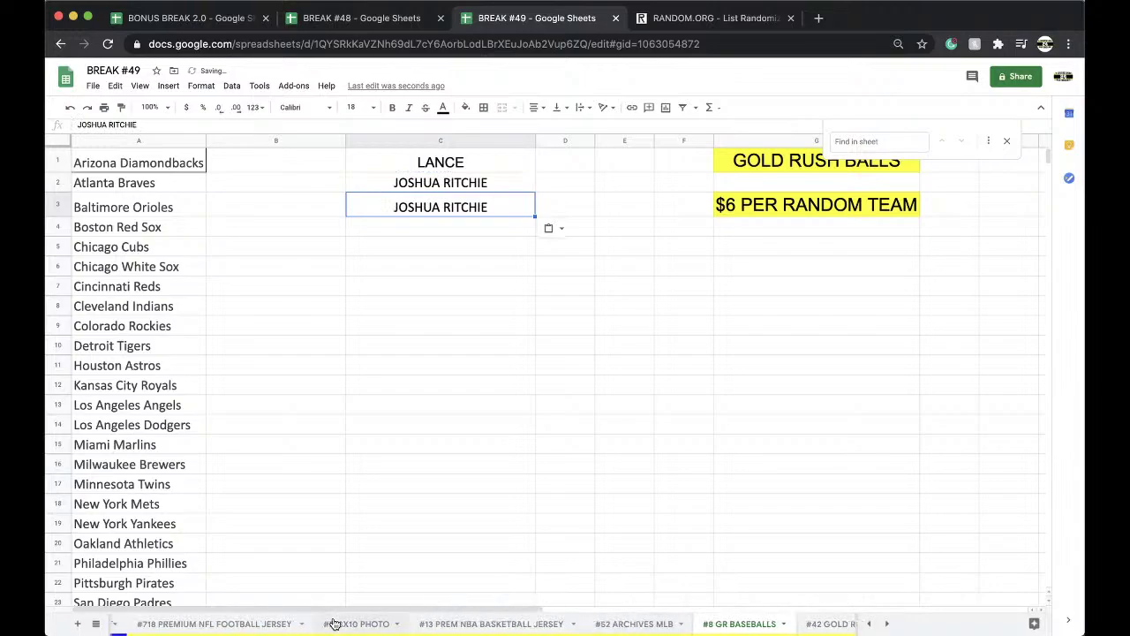
{"action": "left_click", "coordinate": [336, 22]}
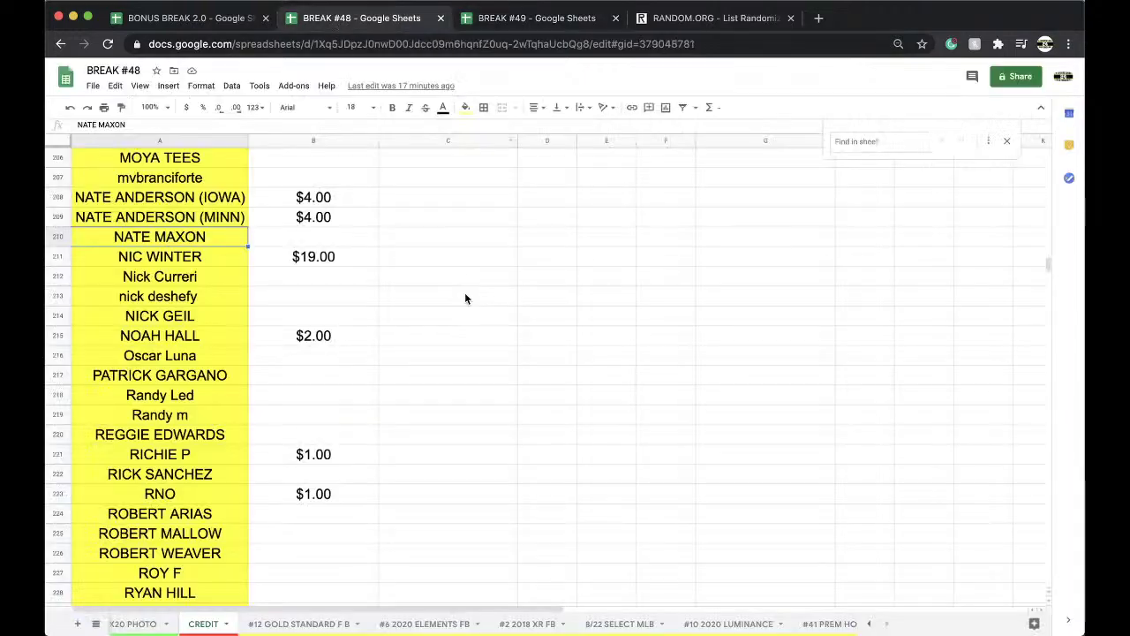
{"action": "left_click", "coordinate": [465, 292]}
{"action": "key", "text": "ctrl+f"}
{"action": "type", "text": "RITCHIE"}
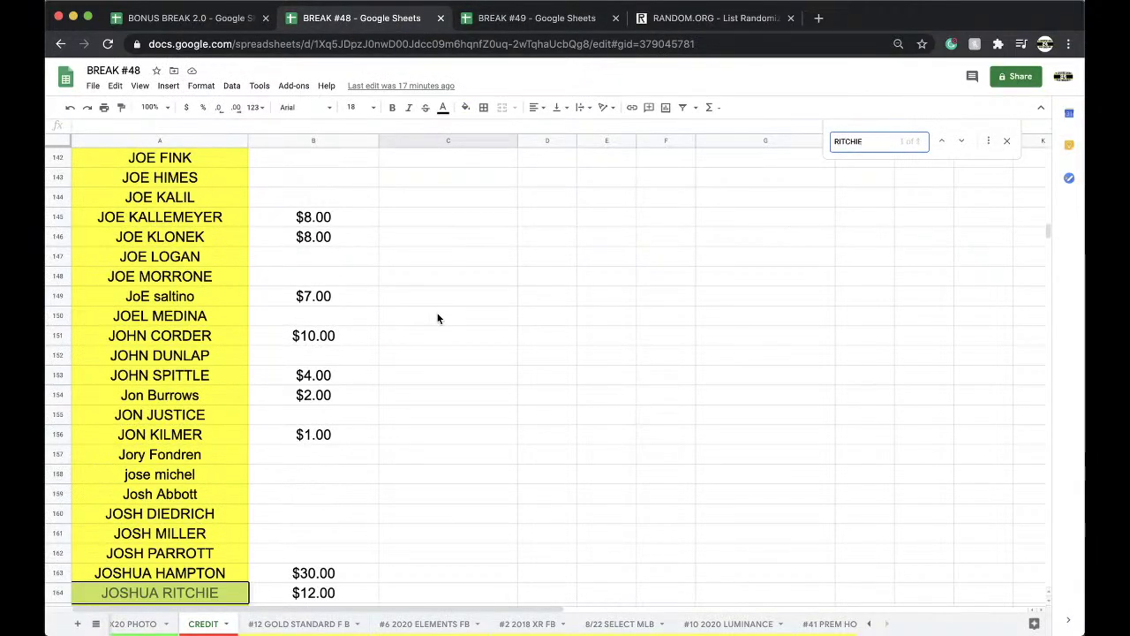
{"action": "left_click", "coordinate": [342, 512]}
{"action": "key", "text": "Delete"}
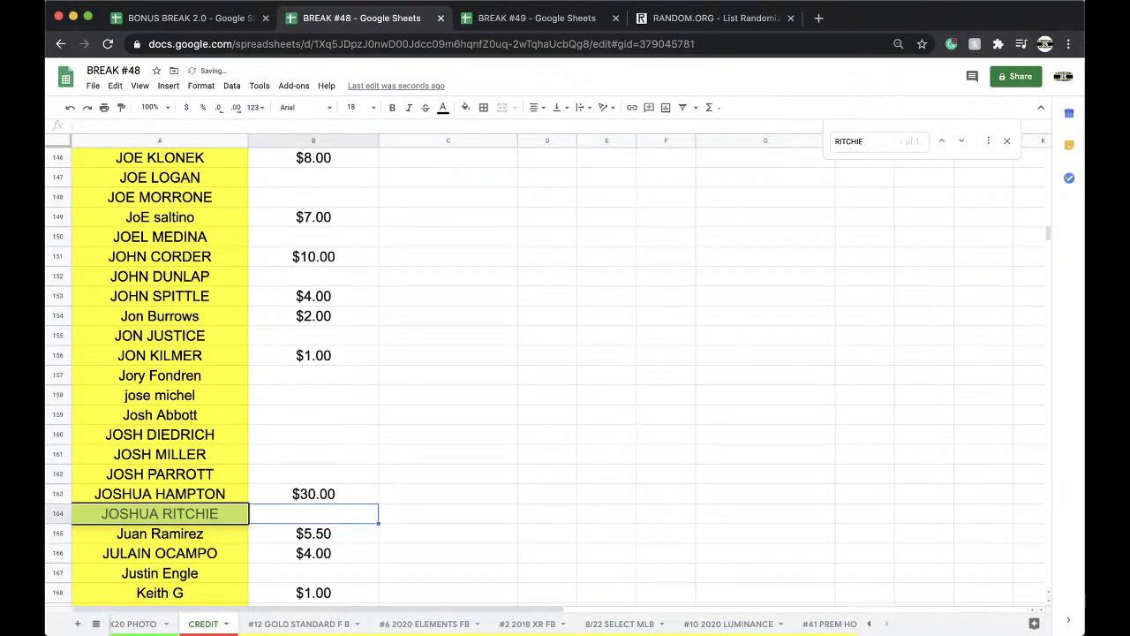
{"action": "left_click", "coordinate": [590, 549]}
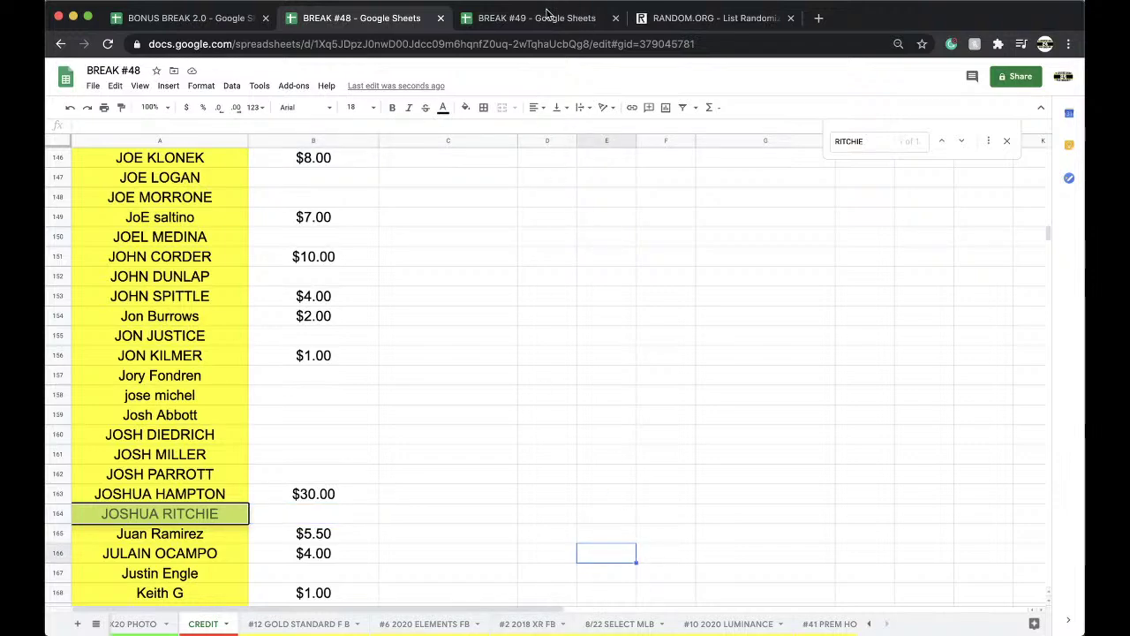
Step: Return to the BREAK #49 spreadsheet and close the in-sheet search
{"action": "left_click", "coordinate": [546, 15]}
{"action": "left_click", "coordinate": [516, 341]}
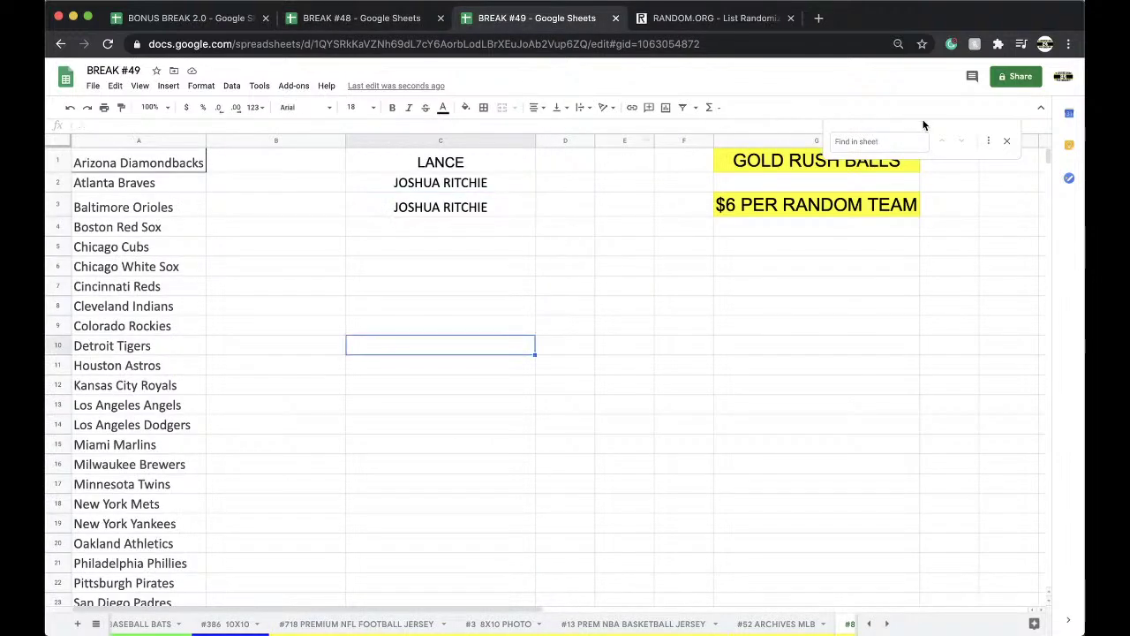
{"action": "left_click", "coordinate": [1006, 141]}
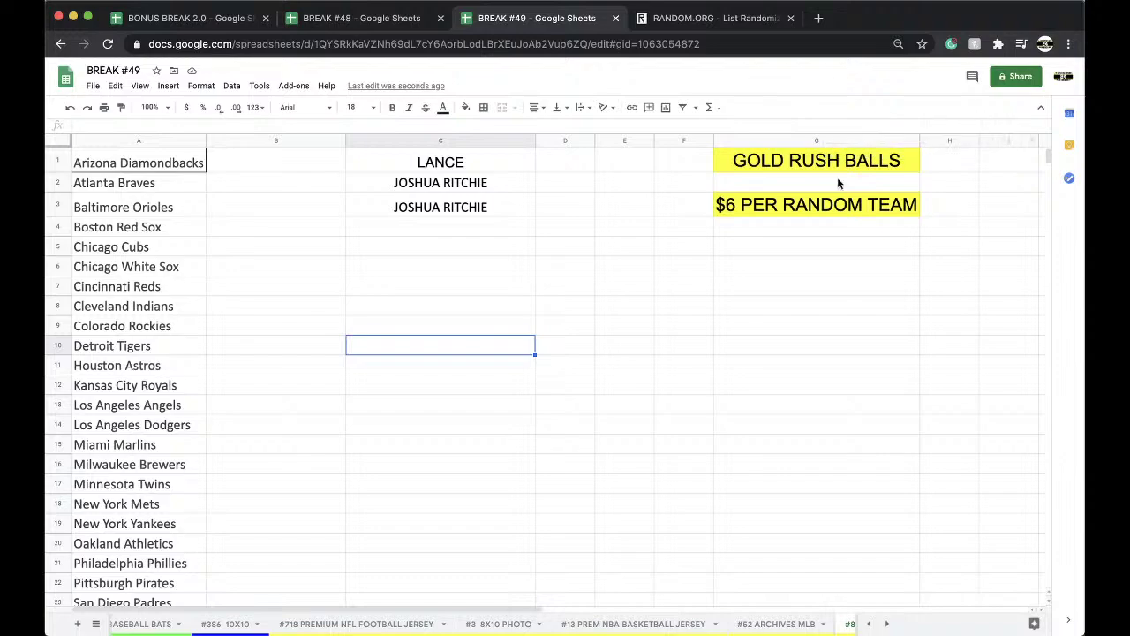
{"action": "scroll", "coordinate": [486, 628], "scroll_direction": "right", "scroll_amount": 10}
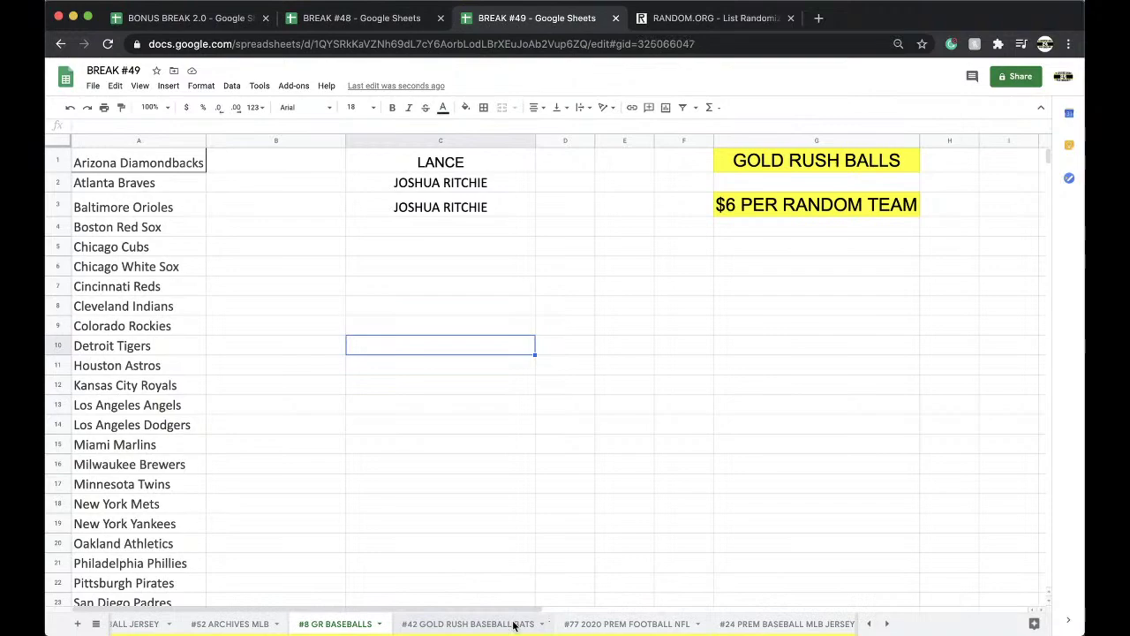
Step: Enter a buyer's name in C1 of the #42 GOLD RUSH BASEBALL BATS sheet
{"action": "left_click", "coordinate": [495, 623]}
{"action": "left_click", "coordinate": [420, 155]}
{"action": "type", "text": "PATTY G"}
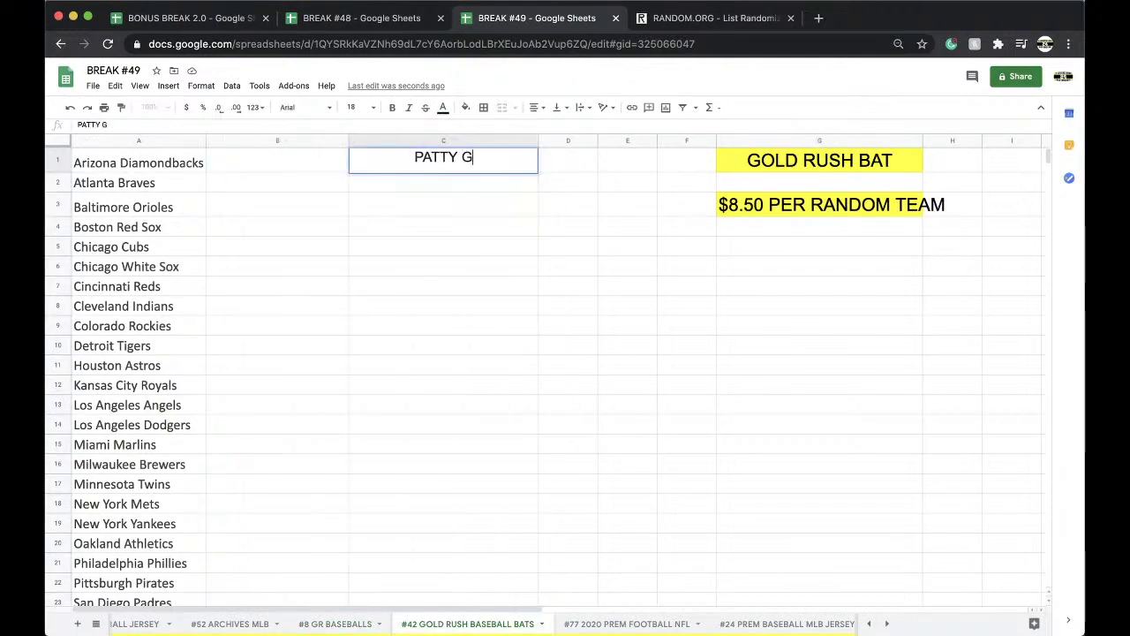
Step: In BREAK #48, search the buyer by surname and set their credit in B217 to -$8.50
{"action": "left_click", "coordinate": [340, 17]}
{"action": "left_click", "coordinate": [486, 368]}
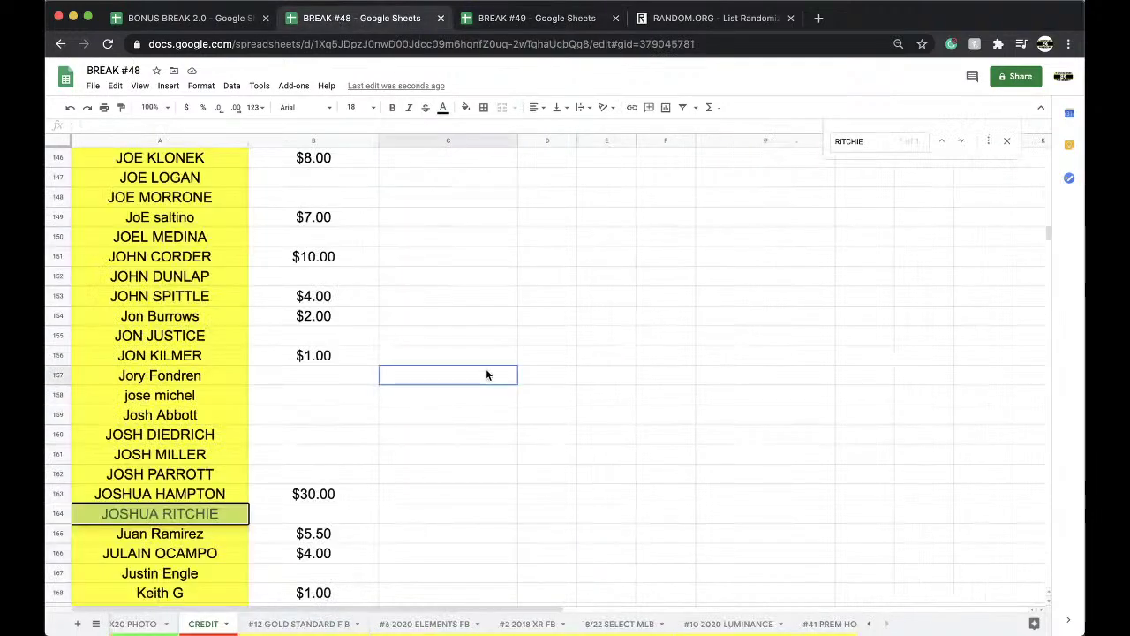
{"action": "key", "text": "ctrl+f"}
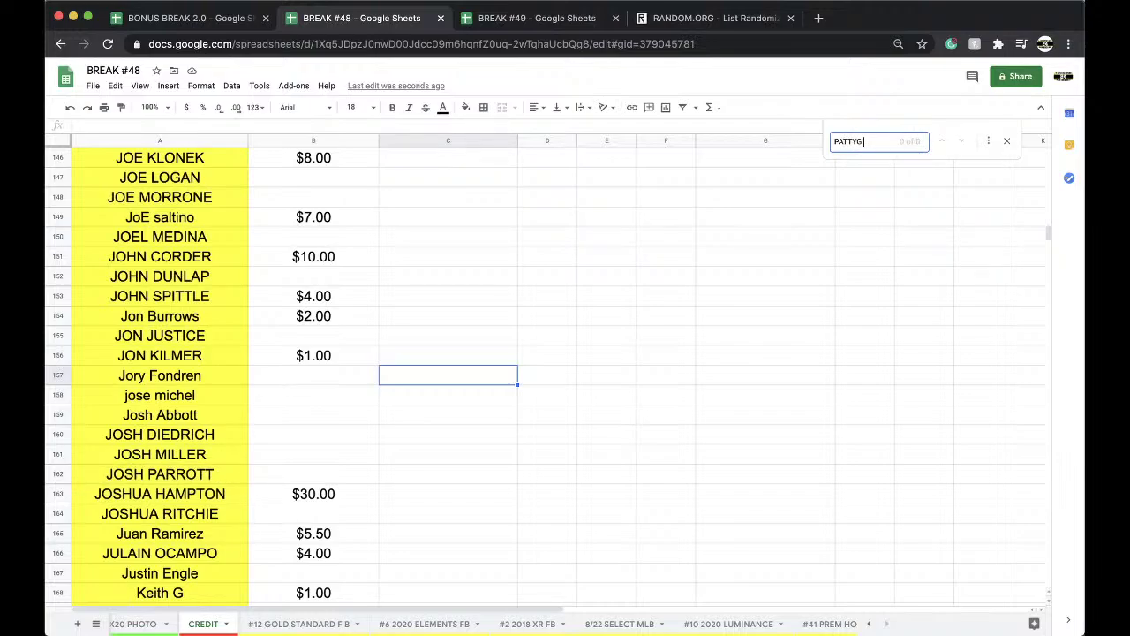
{"action": "key", "text": "ctrl+a"}
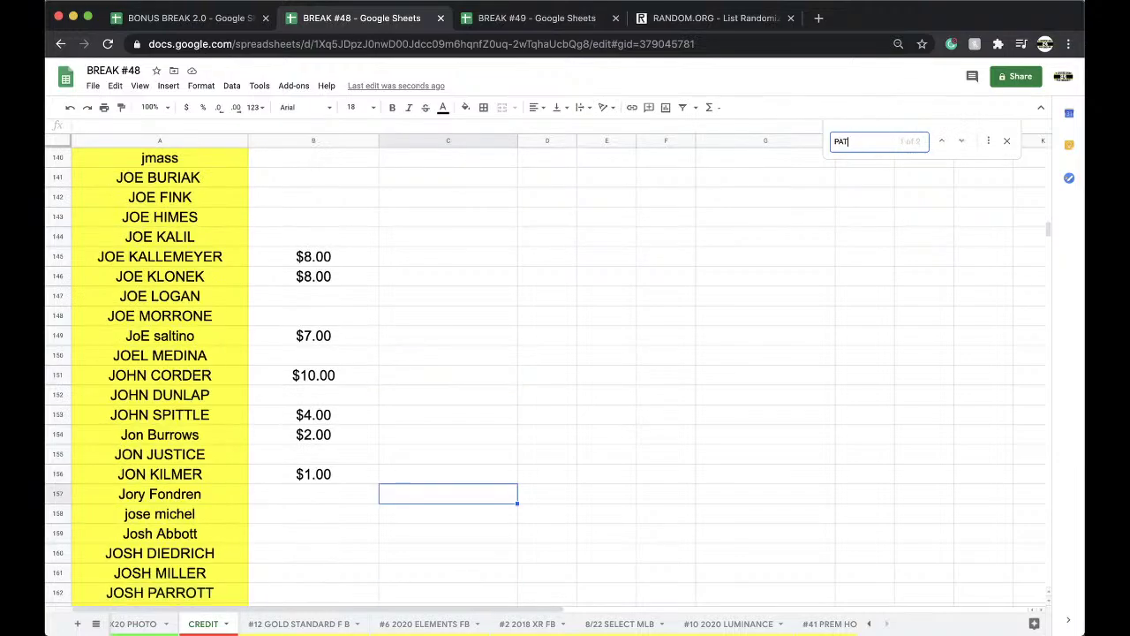
{"action": "key", "text": "ctrl+a"}
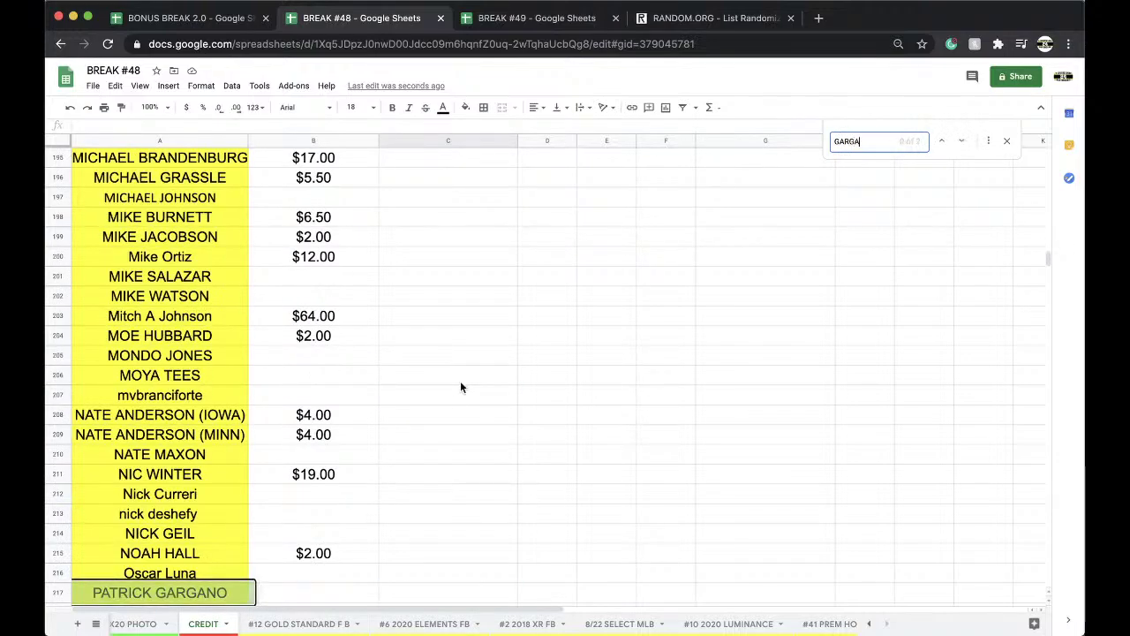
{"action": "left_click", "coordinate": [309, 518]}
{"action": "type", "text": "-$8.5"}
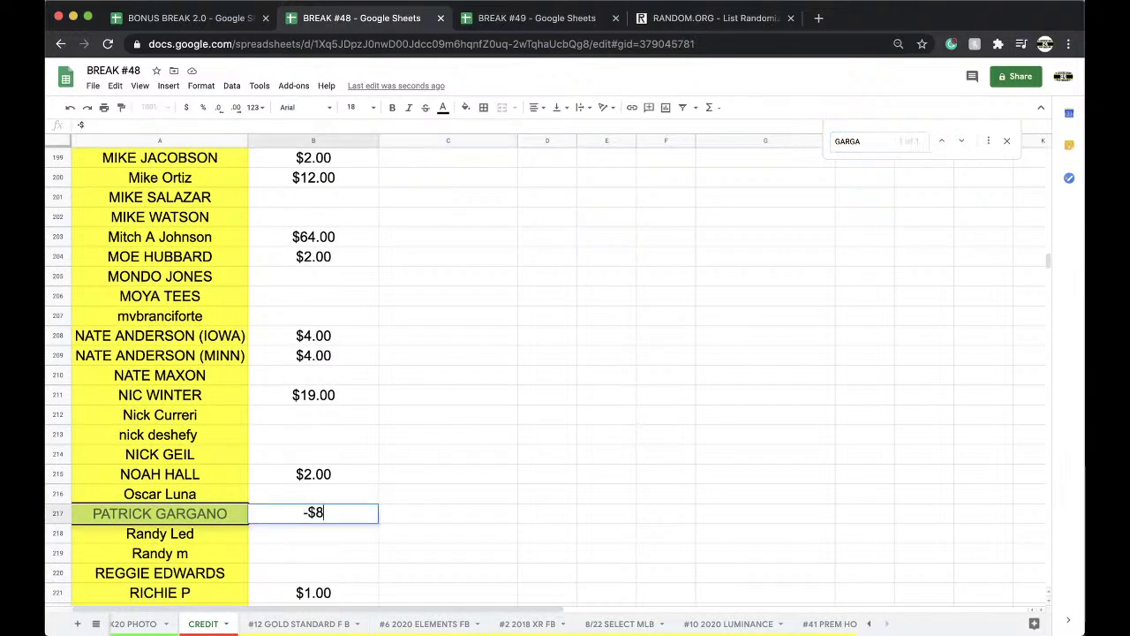
{"action": "left_click", "coordinate": [213, 520]}
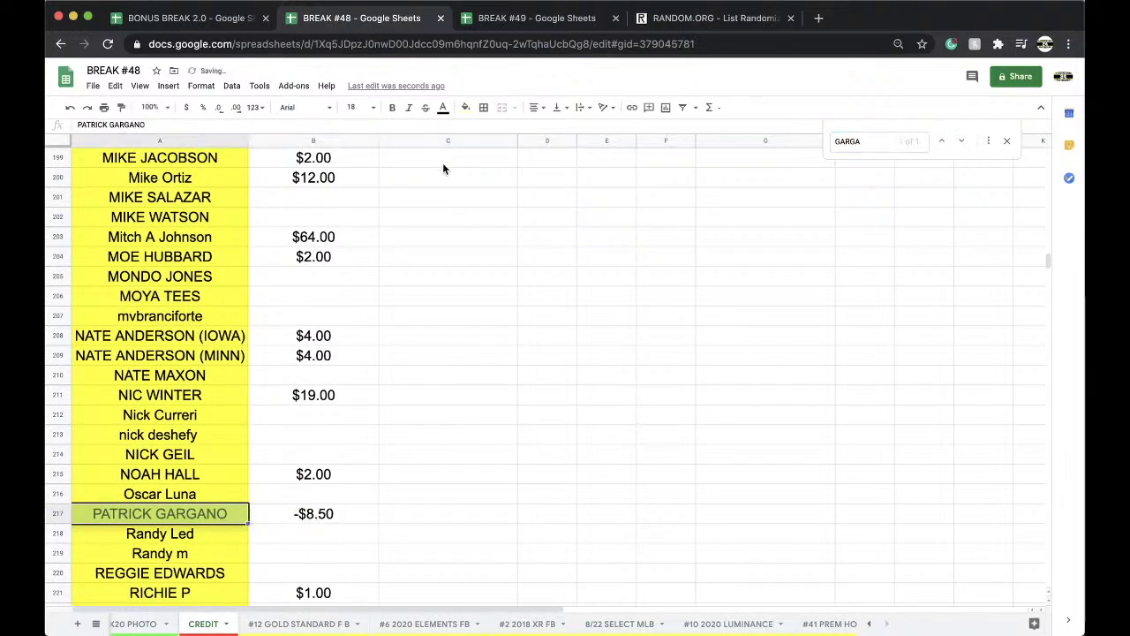
Step: Fill that buyer's name cell red and look up another buyer's $280.00 credit in B103
{"action": "left_click", "coordinate": [465, 106]}
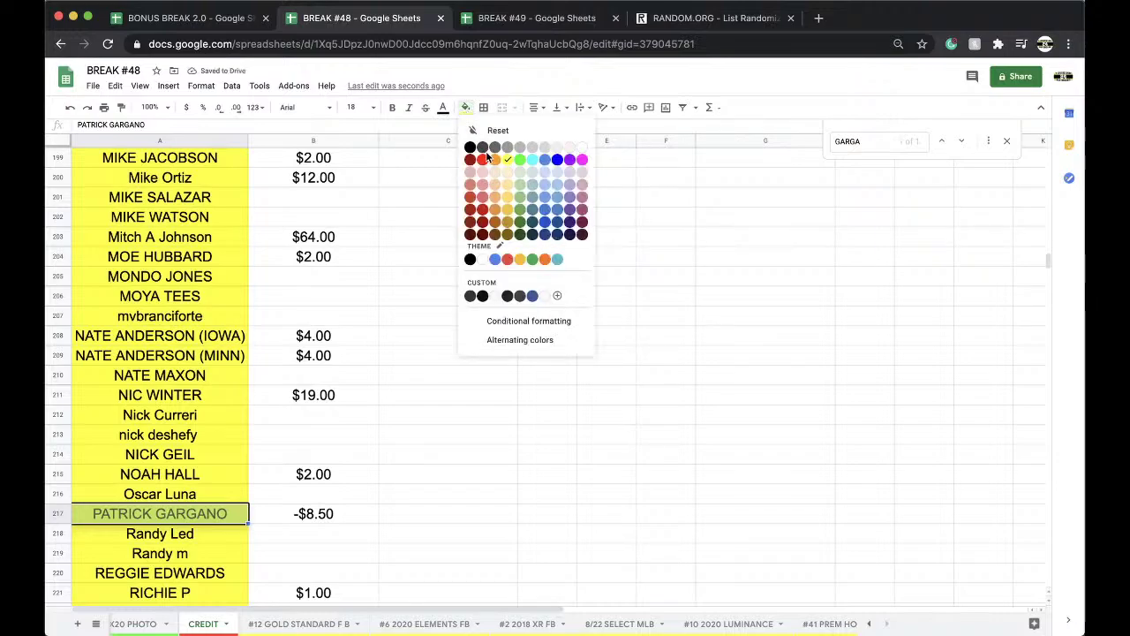
{"action": "left_click", "coordinate": [484, 158]}
{"action": "left_click", "coordinate": [469, 178]}
{"action": "type", "text": "GEOFF"}
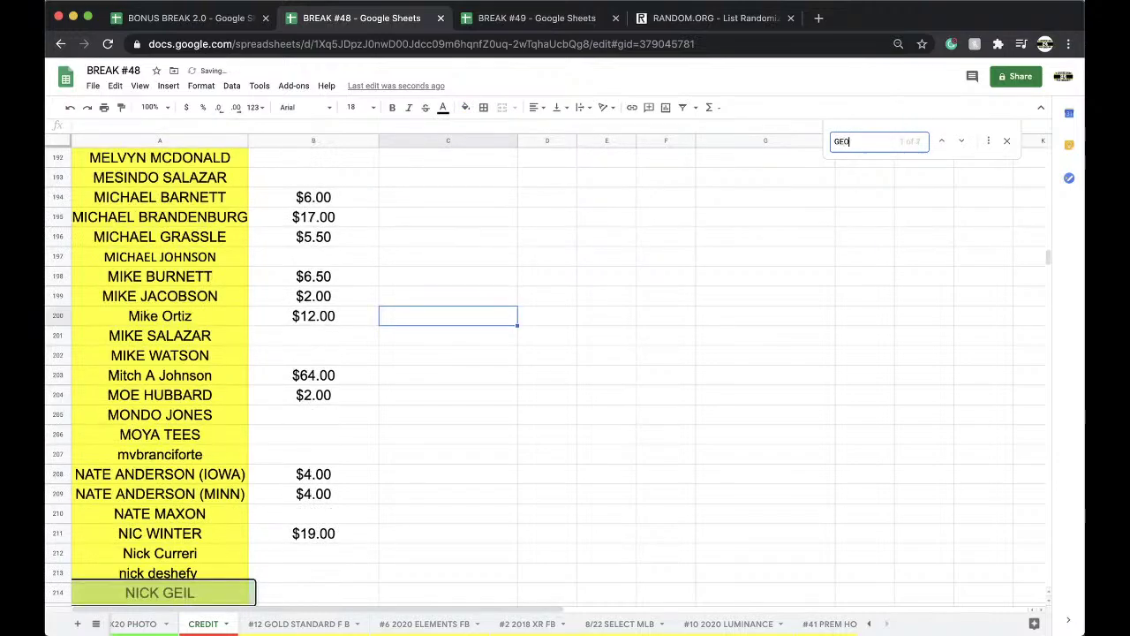
{"action": "left_click", "coordinate": [349, 202]}
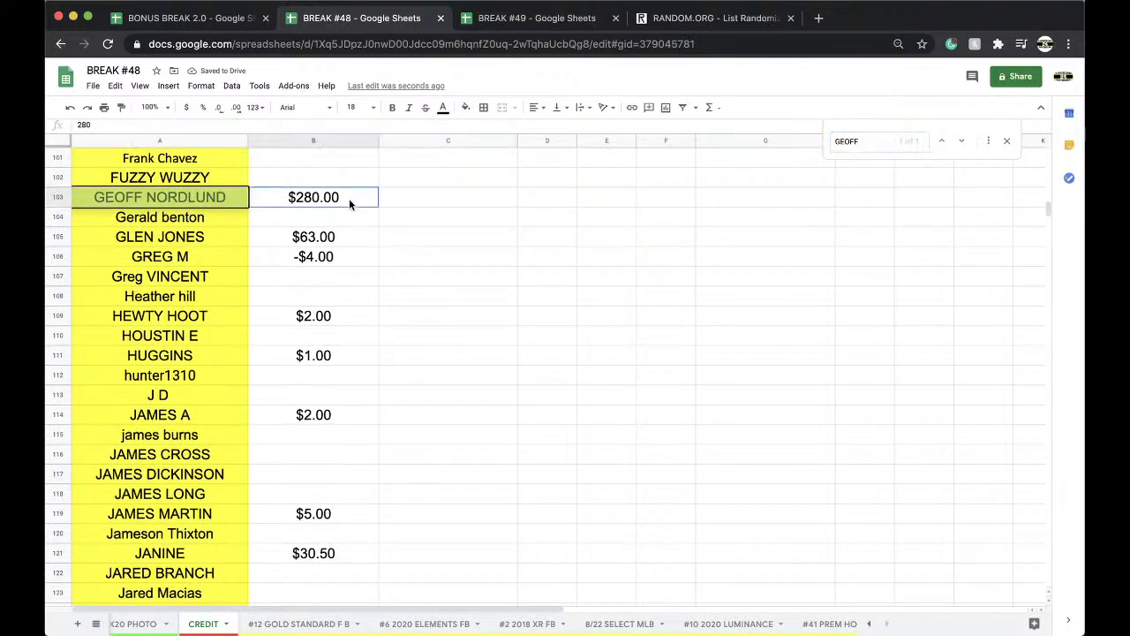
{"action": "left_click", "coordinate": [421, 378]}
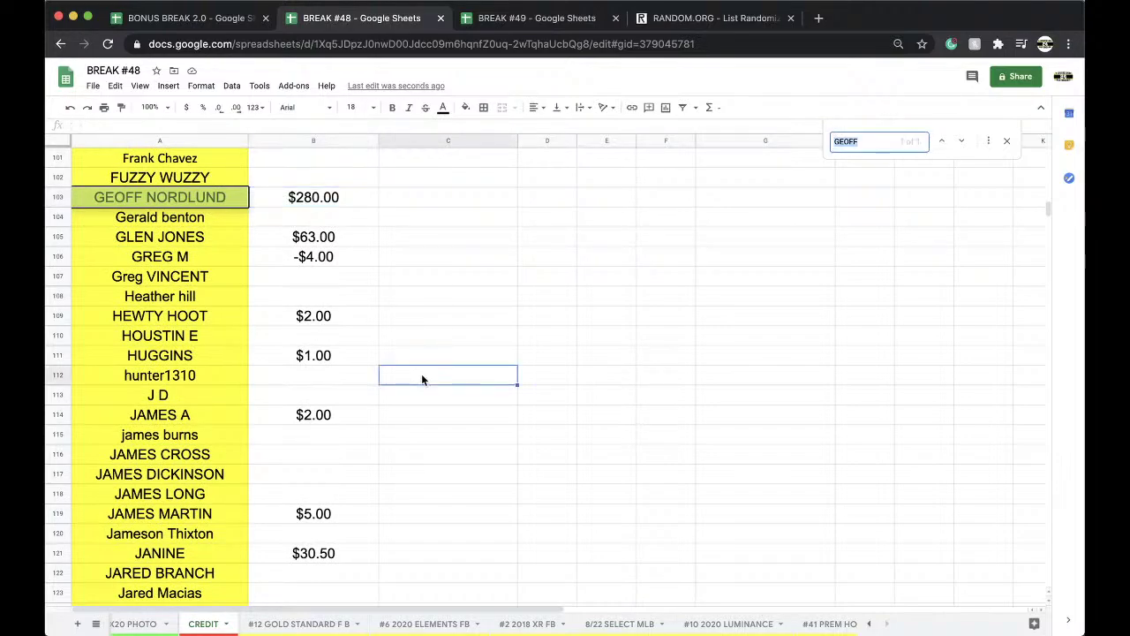
Step: Search for another buyer, check their $250.00 credit in B53, then clear the search
{"action": "key", "text": "super+f"}
{"action": "type", "text": "CHUCC"}
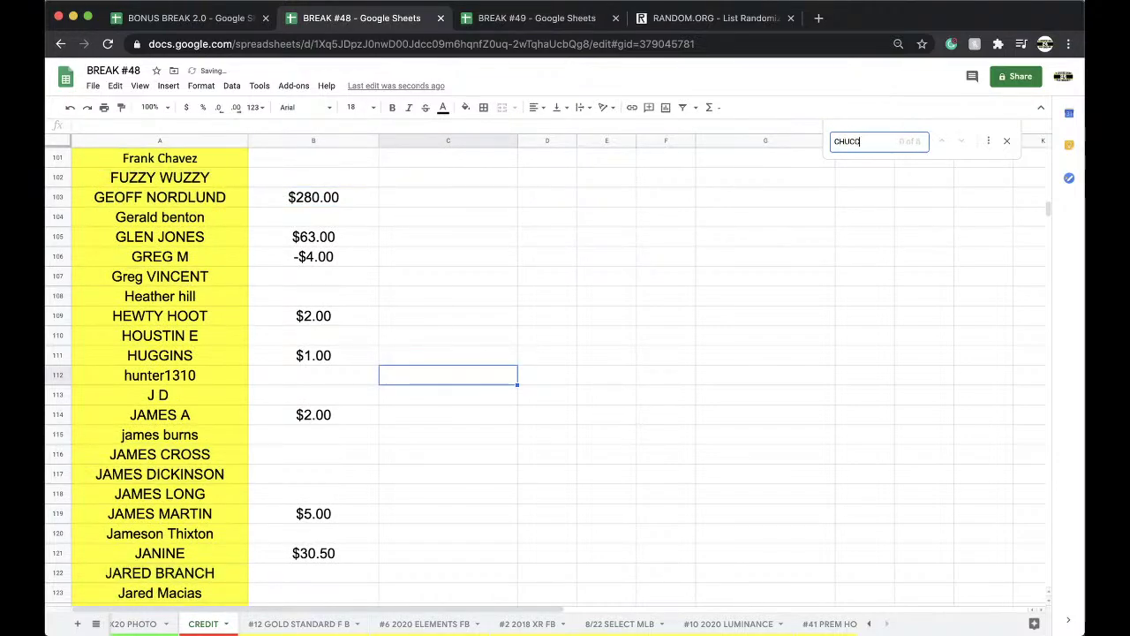
{"action": "type", "text": "CHARLES"}
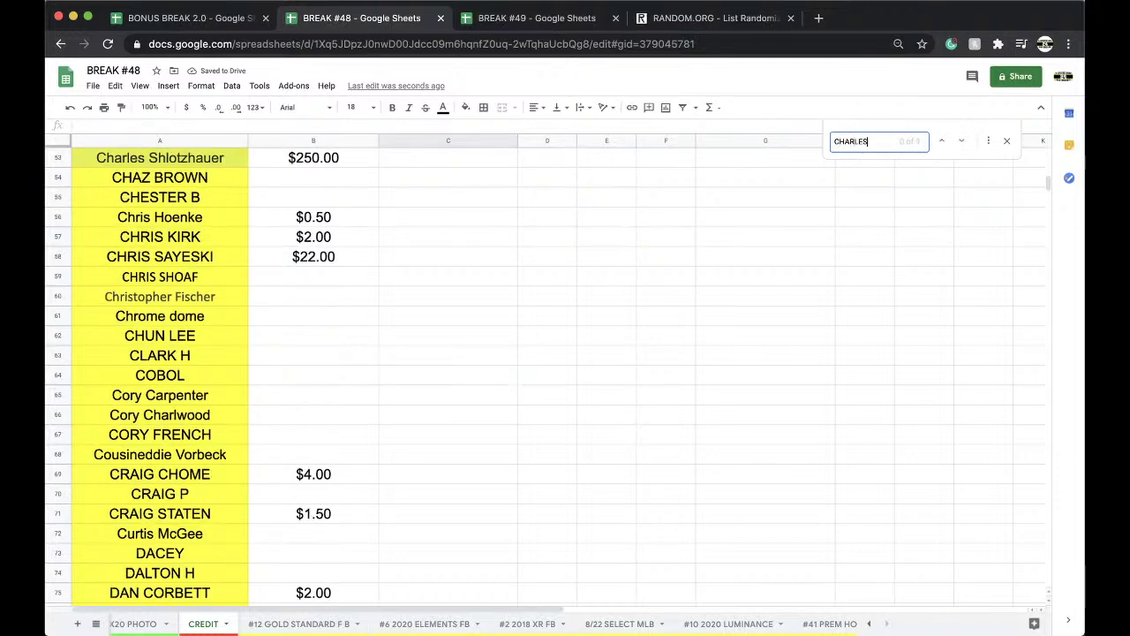
{"action": "scroll", "coordinate": [389, 436], "scroll_direction": "up", "scroll_amount": 1}
{"action": "left_click", "coordinate": [336, 178]}
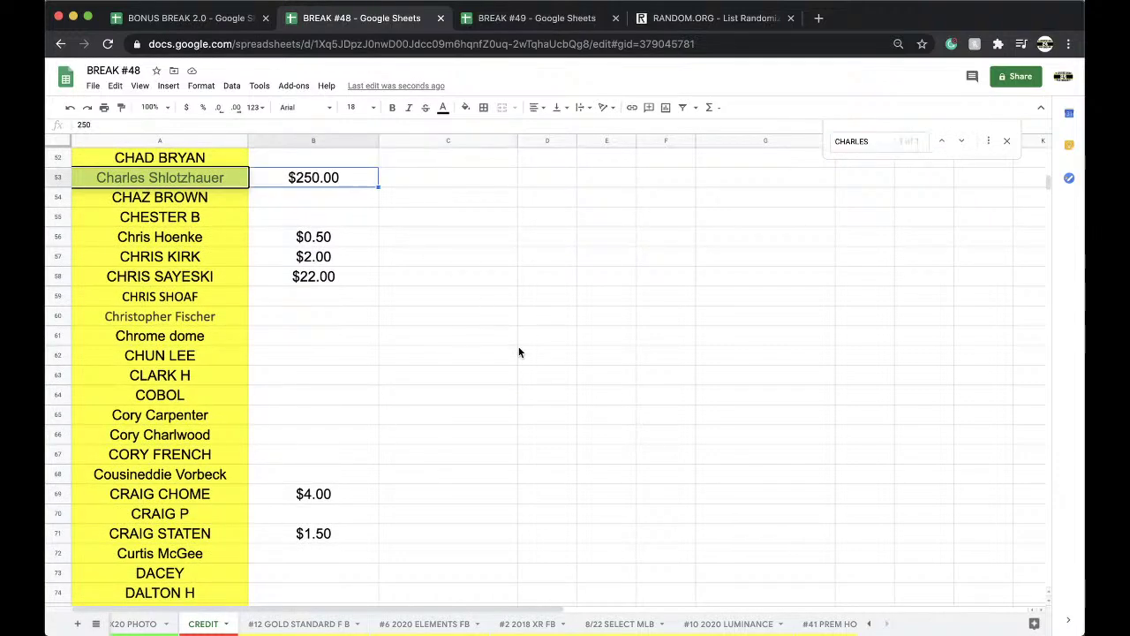
{"action": "left_click", "coordinate": [536, 382]}
{"action": "key", "text": "super+f"}
{"action": "key", "text": "BackSpace"}
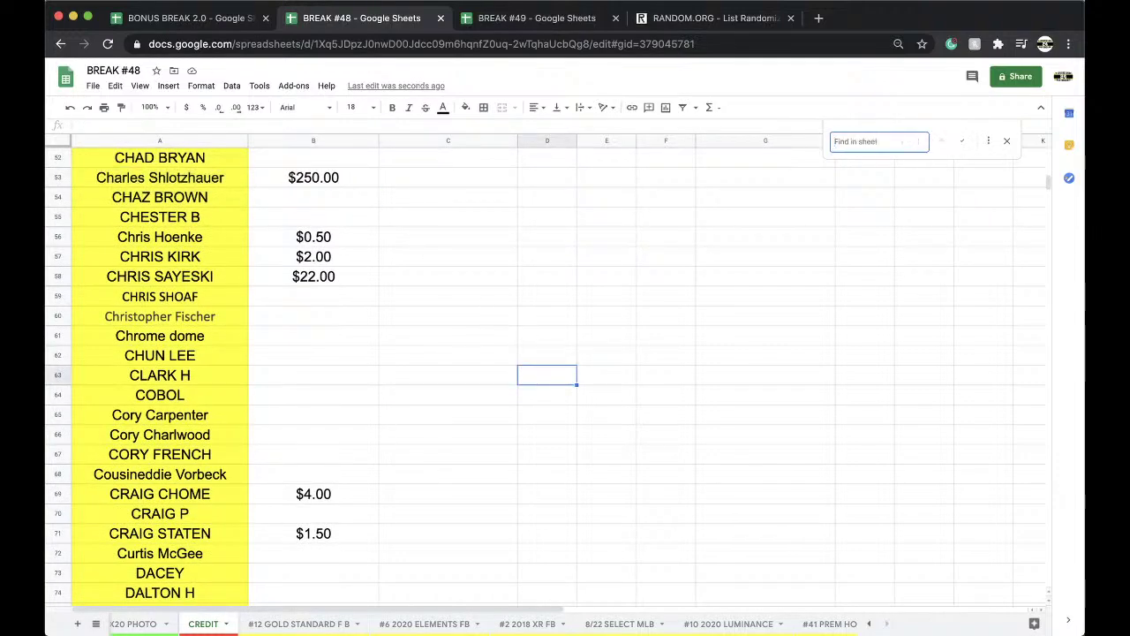
Step: Scroll down to B217 and delete the -$8.50 credit
{"action": "scroll", "coordinate": [468, 530], "scroll_direction": "down", "scroll_amount": 15}
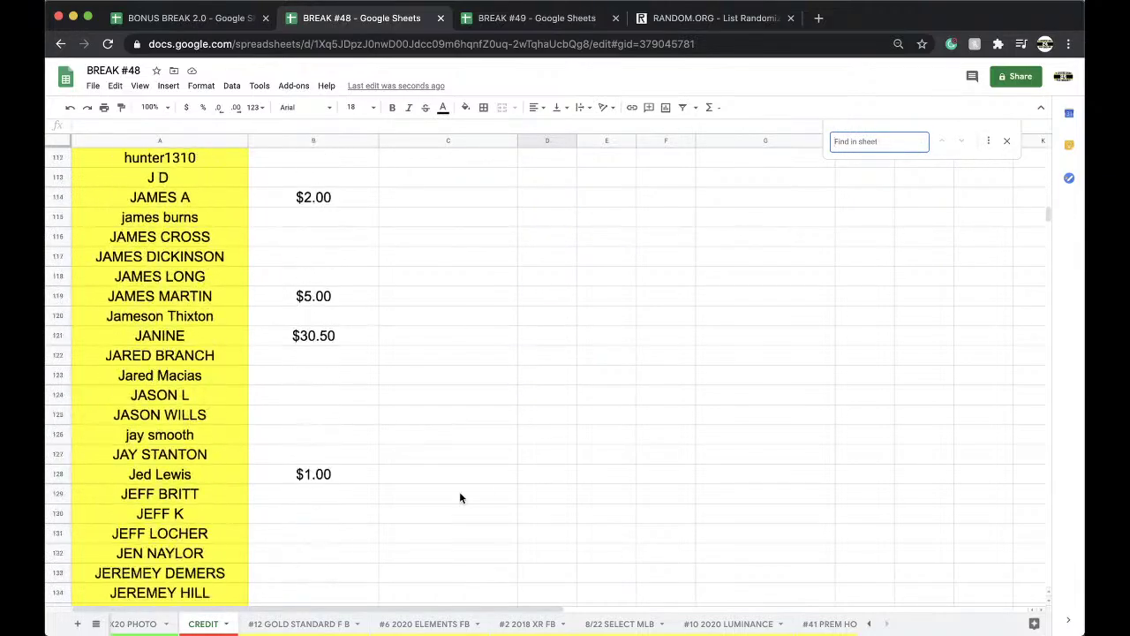
{"action": "scroll", "coordinate": [459, 499], "scroll_direction": "down", "scroll_amount": 17}
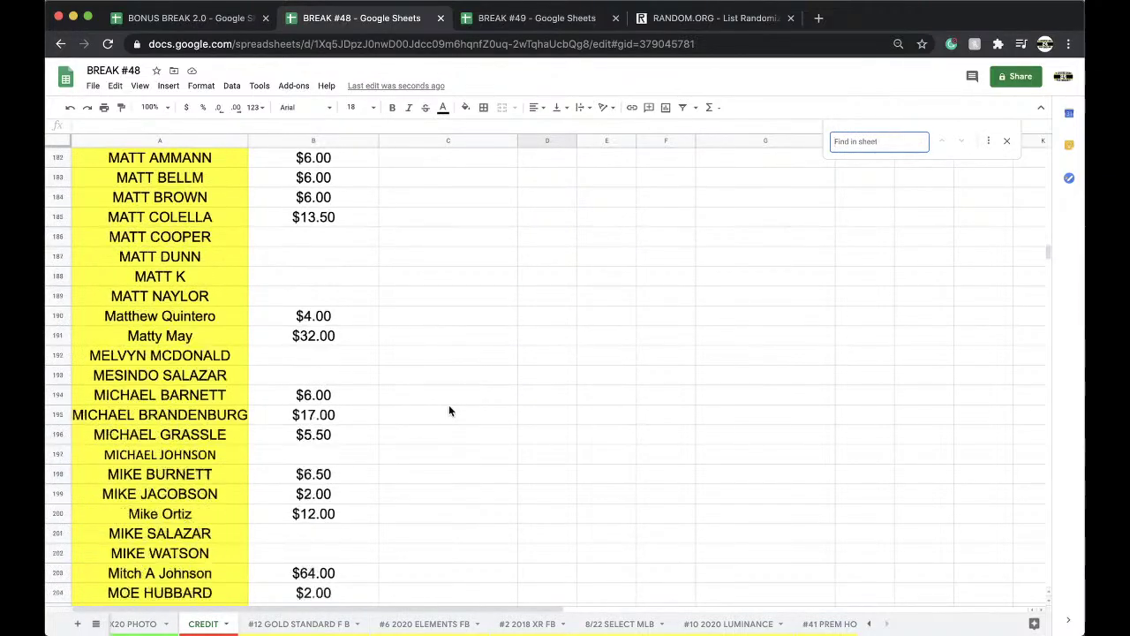
{"action": "scroll", "coordinate": [448, 406], "scroll_direction": "down", "scroll_amount": 8}
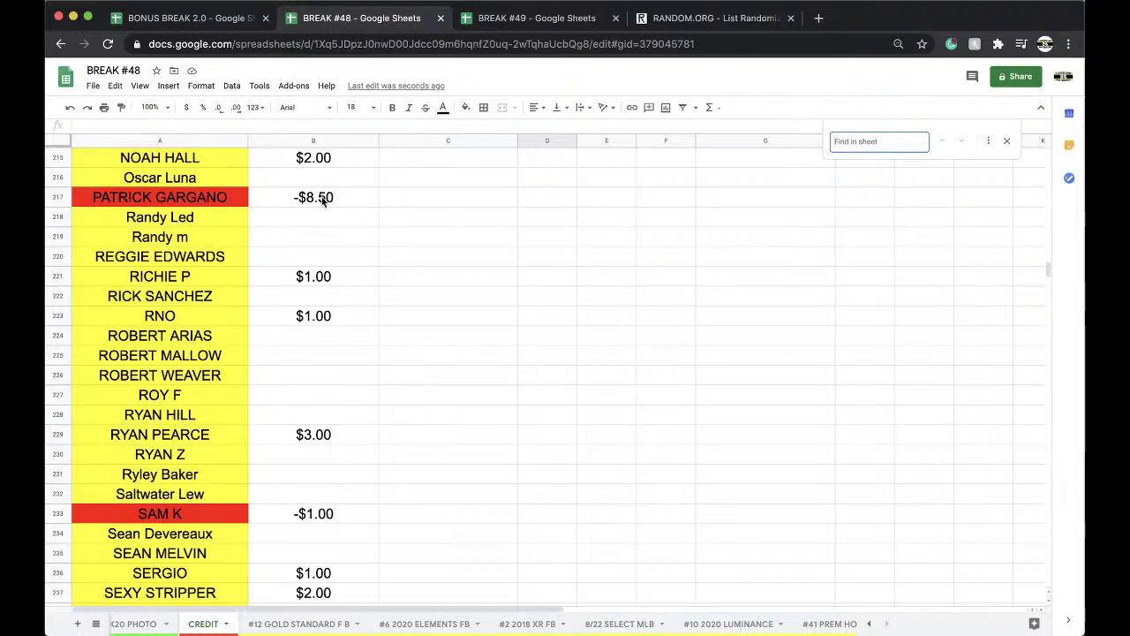
{"action": "left_click", "coordinate": [324, 200]}
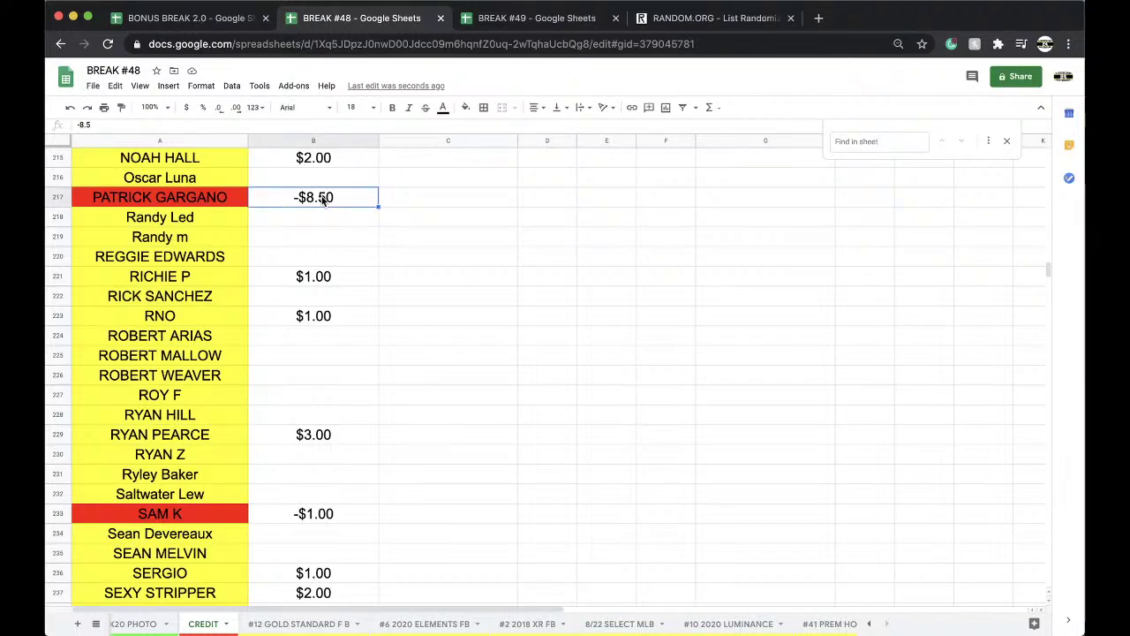
{"action": "scroll", "coordinate": [358, 323], "scroll_direction": "down", "scroll_amount": 5}
{"action": "scroll", "coordinate": [359, 323], "scroll_direction": "up", "scroll_amount": 6}
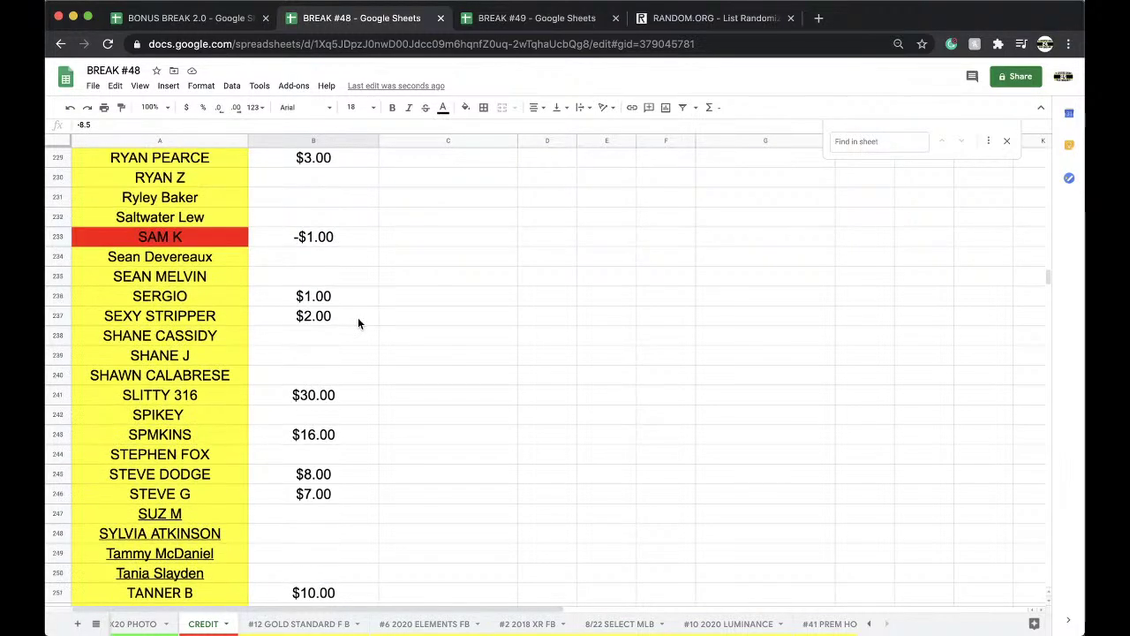
{"action": "key", "text": "Delete"}
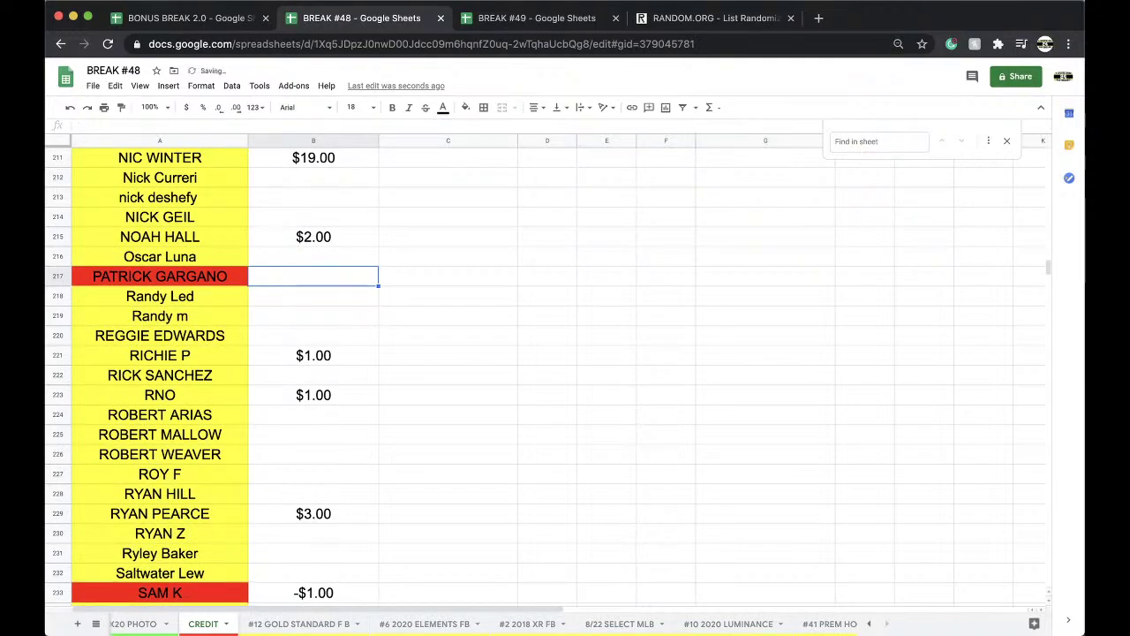
Step: Change the fill of buyer name cell A217 from red to yellow
{"action": "left_click", "coordinate": [160, 277]}
{"action": "left_click", "coordinate": [466, 107]}
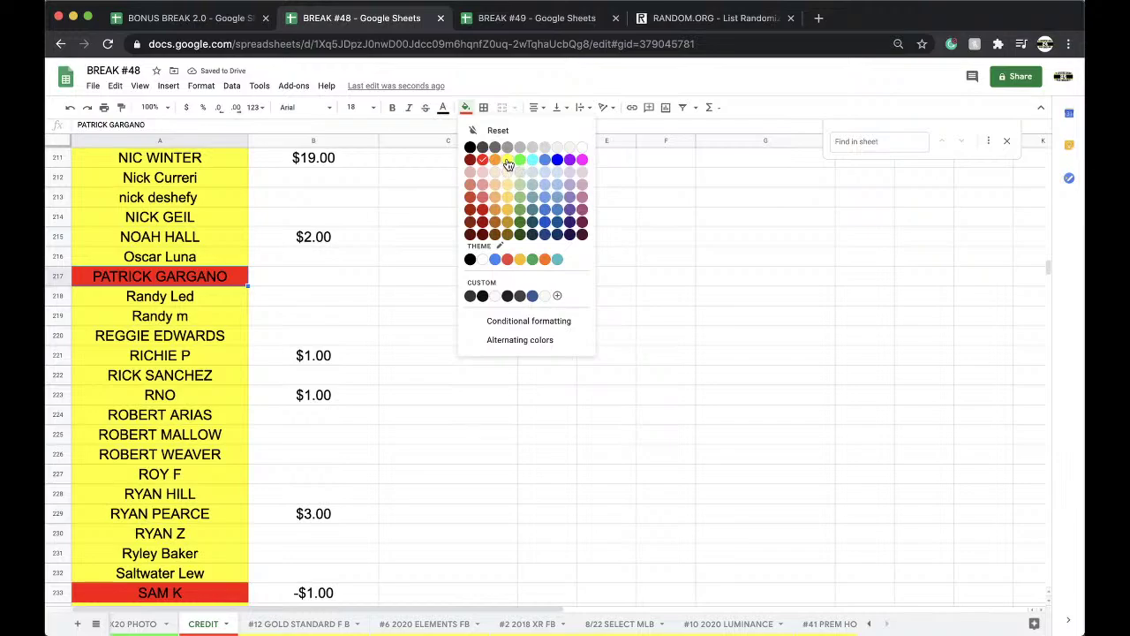
{"action": "left_click", "coordinate": [508, 162]}
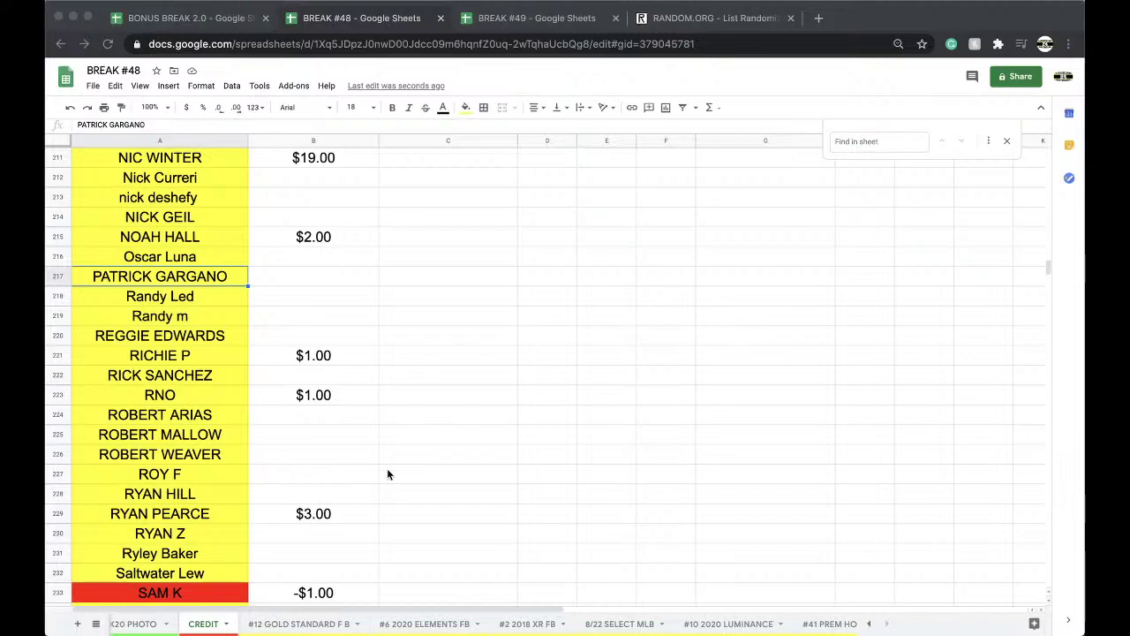
{"action": "scroll", "coordinate": [386, 474], "scroll_direction": "up", "scroll_amount": 20}
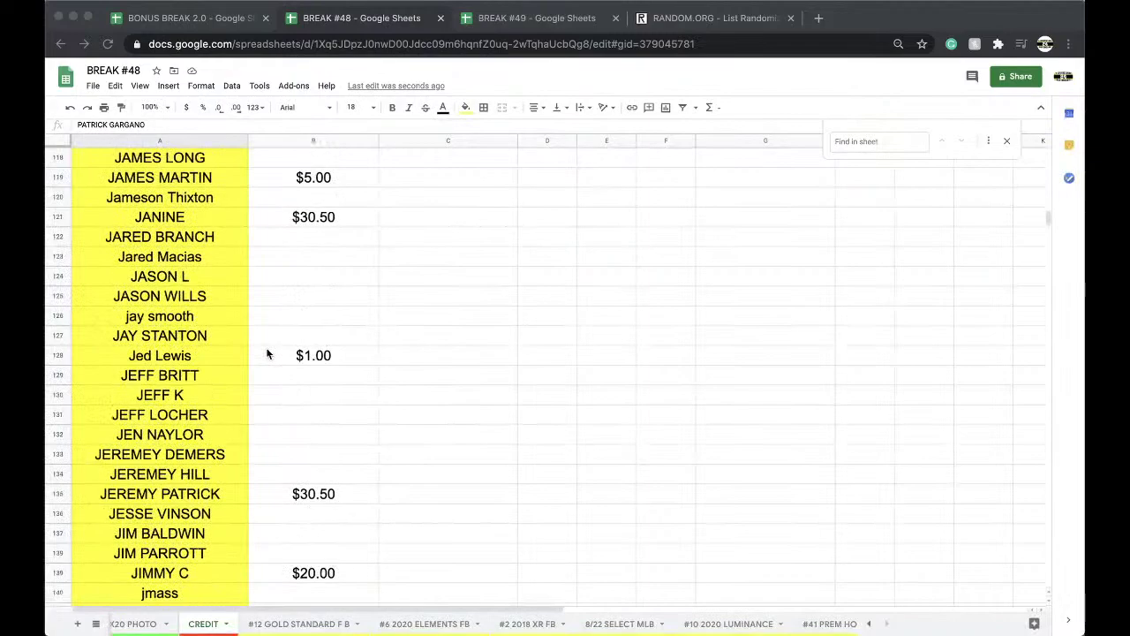
{"action": "scroll", "coordinate": [268, 354], "scroll_direction": "up", "scroll_amount": 1}
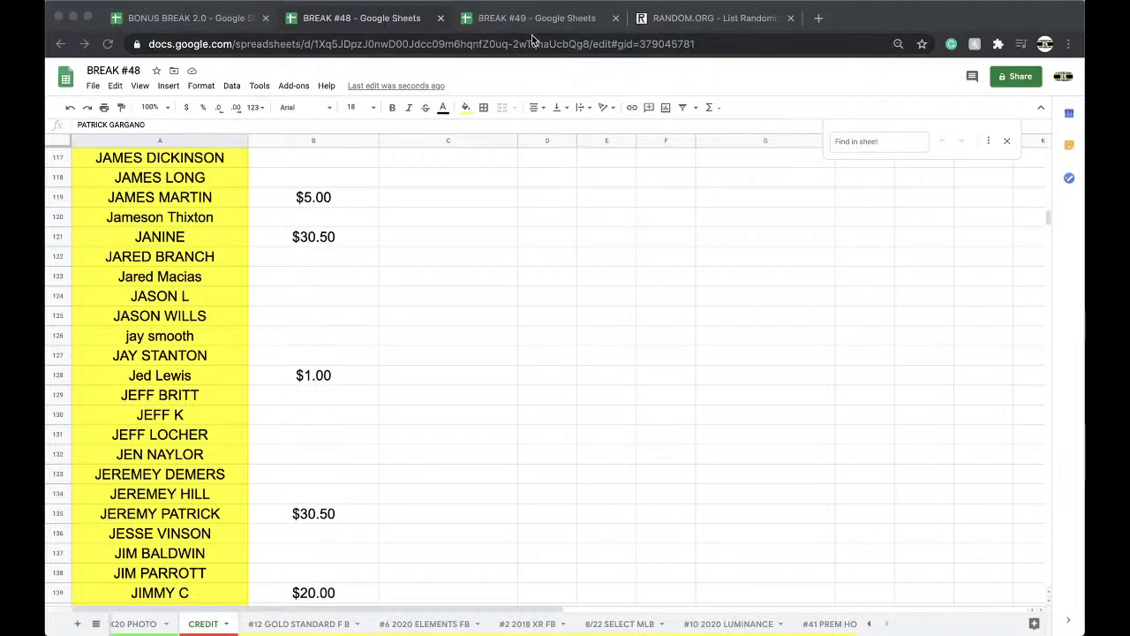
Step: Go back to BREAK #49 and move past the 2020 PREM FS helmets sheet to #718 PREMIUM NFL FOOTBALL JERSEY
{"action": "key", "text": "ctrl+Tab"}
{"action": "scroll", "coordinate": [477, 623], "scroll_direction": "right", "scroll_amount": 5}
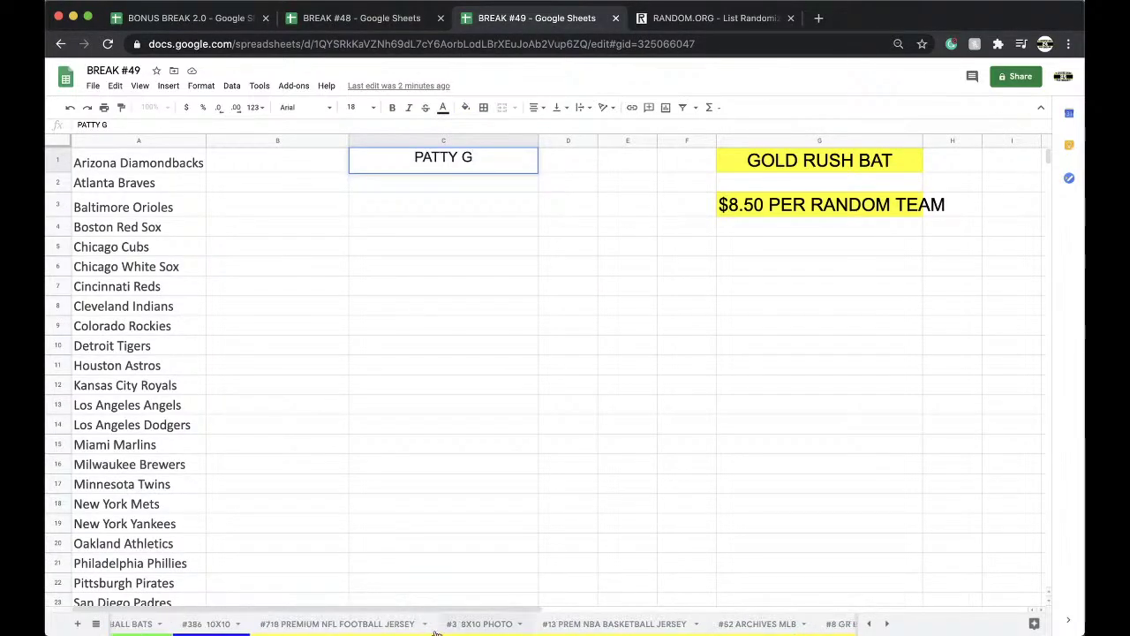
{"action": "left_click", "coordinate": [356, 625]}
{"action": "left_click", "coordinate": [433, 625]}
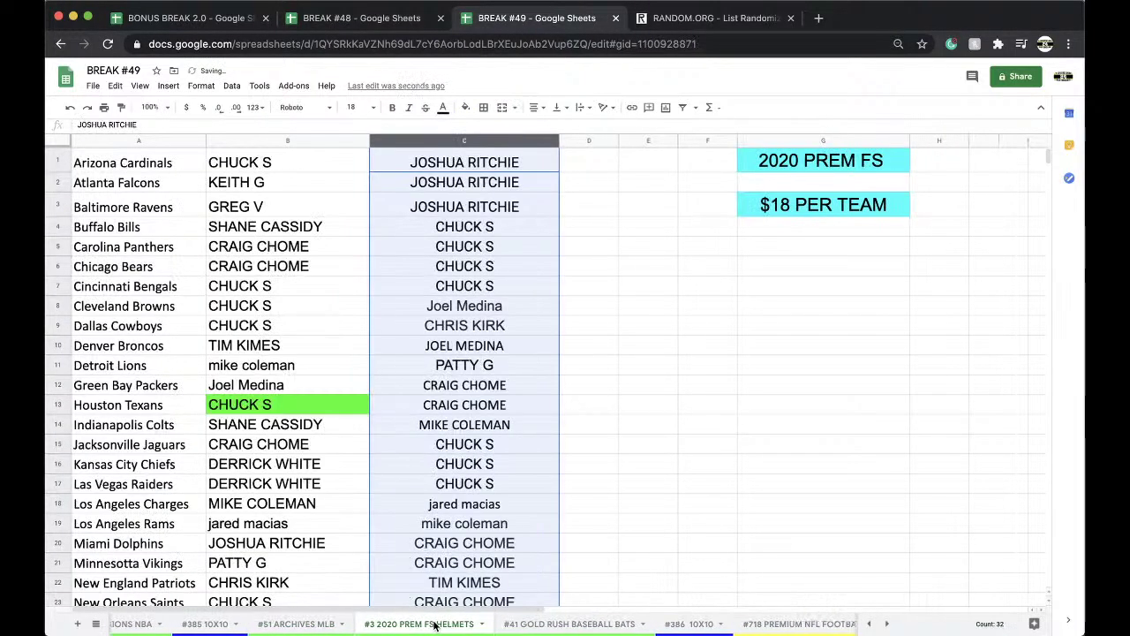
{"action": "scroll", "coordinate": [434, 625], "scroll_direction": "right", "scroll_amount": 5}
{"action": "left_click", "coordinate": [530, 624]}
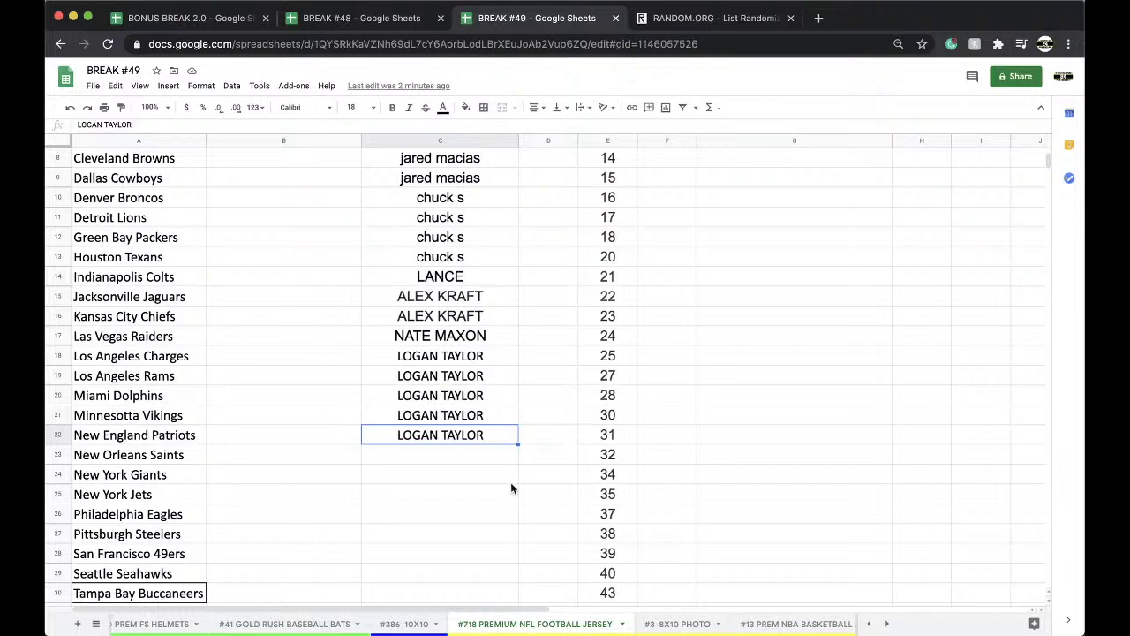
Step: Copy the buyers in C21:C22 into C23:C24, trying a yellow fill then removing it
{"action": "left_click", "coordinate": [437, 455]}
{"action": "left_click", "coordinate": [422, 419]}
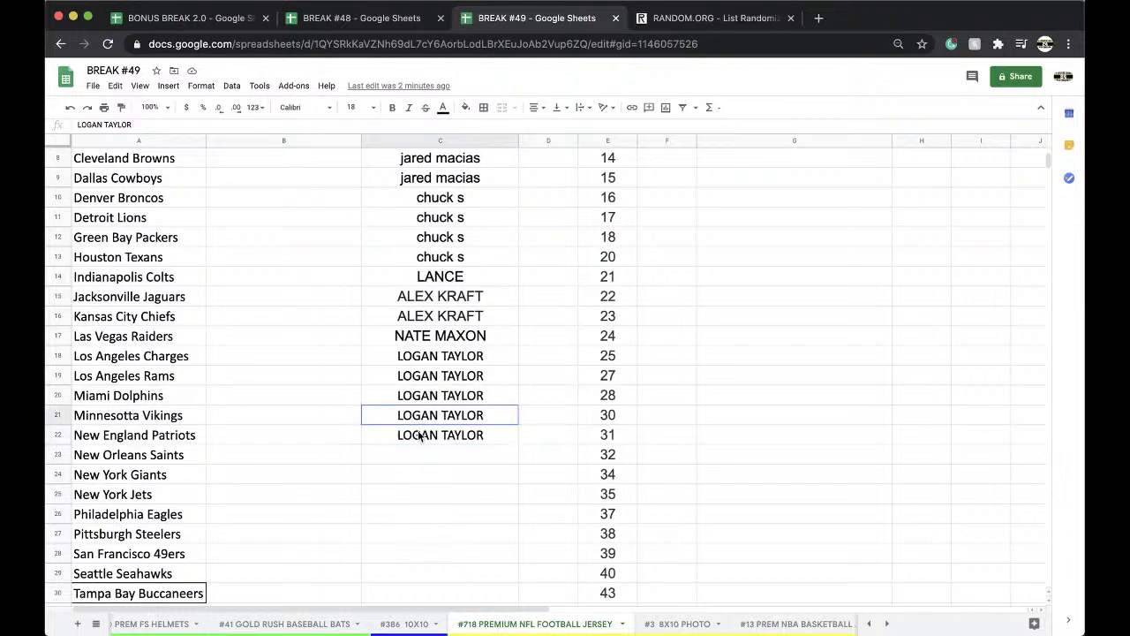
{"action": "left_click", "coordinate": [422, 437], "text": "shift"}
{"action": "key", "text": "ctrl+c"}
{"action": "left_click", "coordinate": [409, 452]}
{"action": "key", "text": "ctrl+v"}
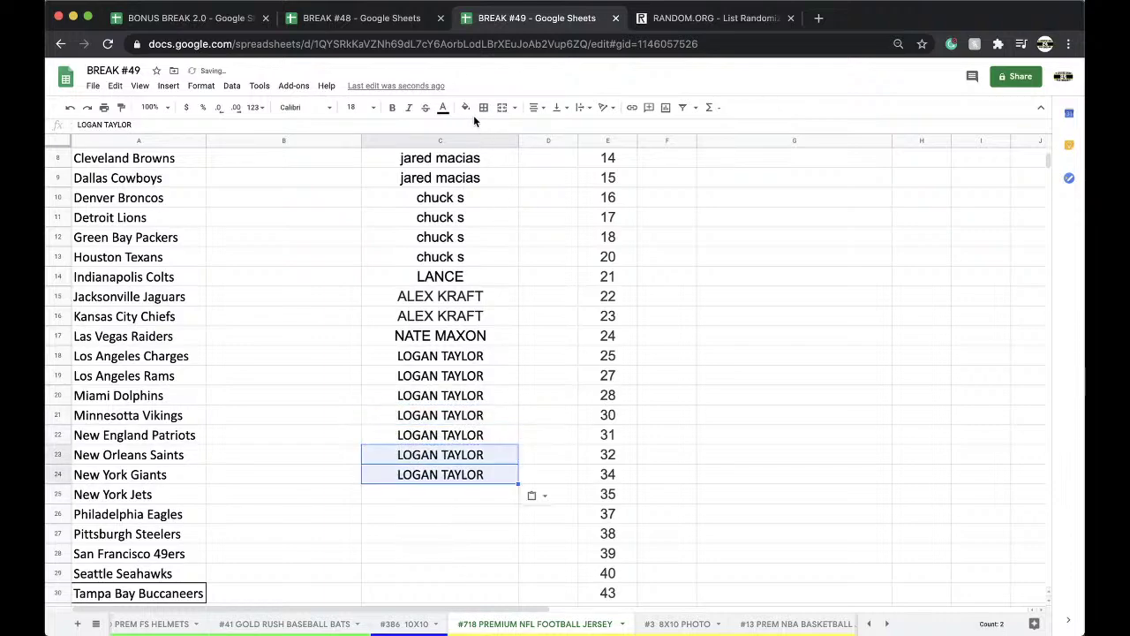
{"action": "left_click", "coordinate": [465, 107]}
{"action": "left_click", "coordinate": [507, 168]}
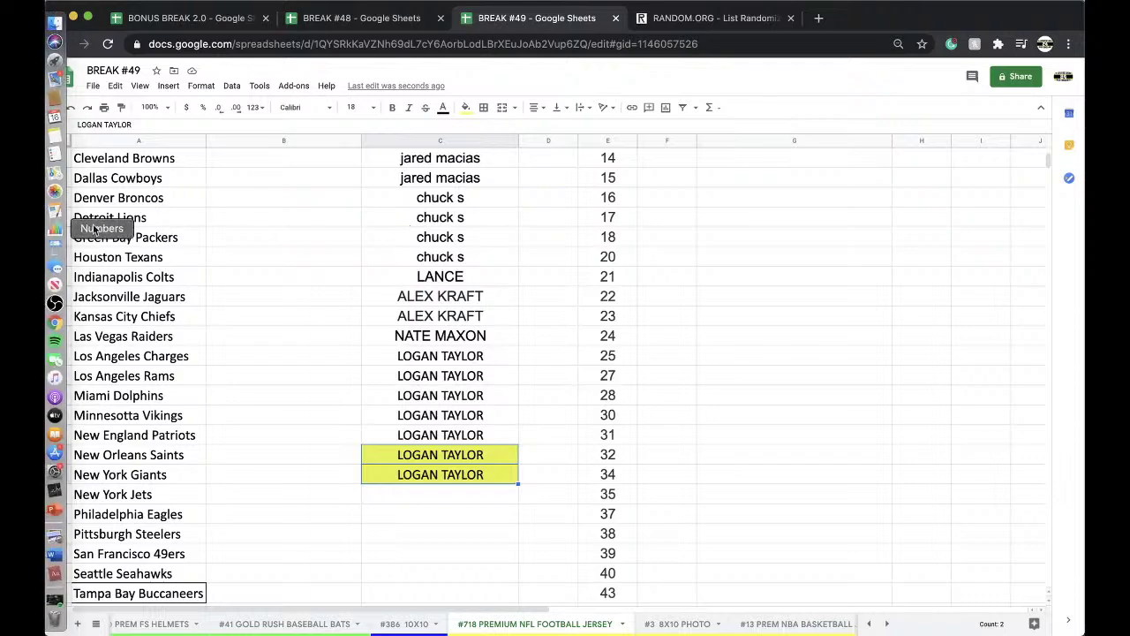
{"action": "left_click", "coordinate": [466, 109]}
{"action": "left_click", "coordinate": [468, 124]}
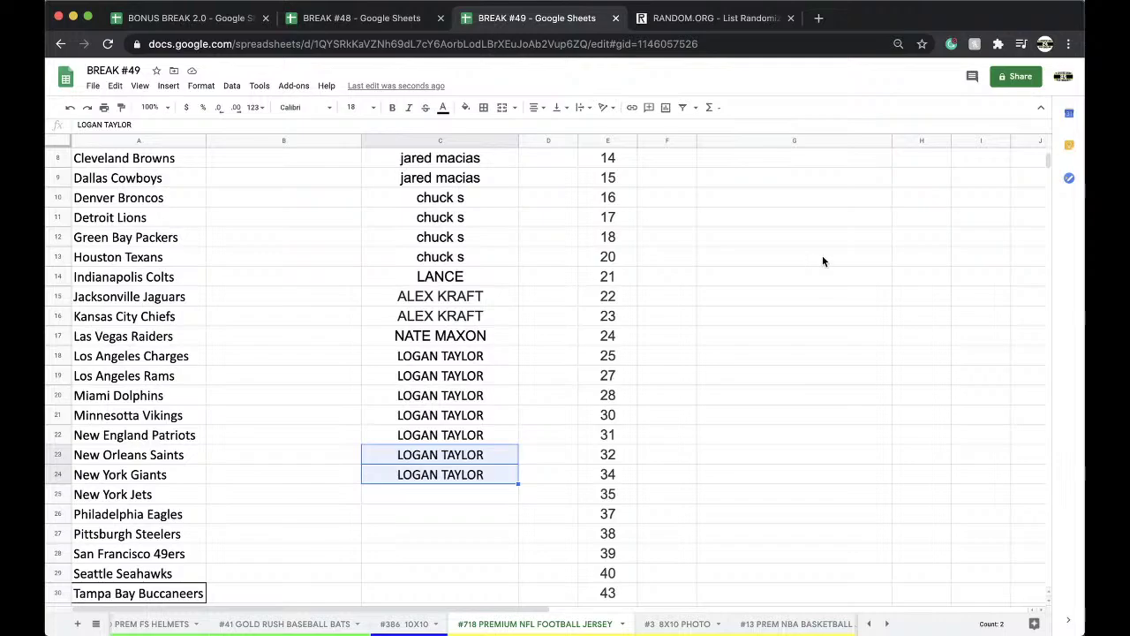
Step: In BREAK #48, find the buyer and lower their B241 credit from $30.00 to $20.00
{"action": "left_click", "coordinate": [345, 25]}
{"action": "left_click", "coordinate": [406, 216]}
{"action": "type", "text": "FS"}
{"action": "key", "text": "Escape"}
{"action": "key", "text": "ctrl+f"}
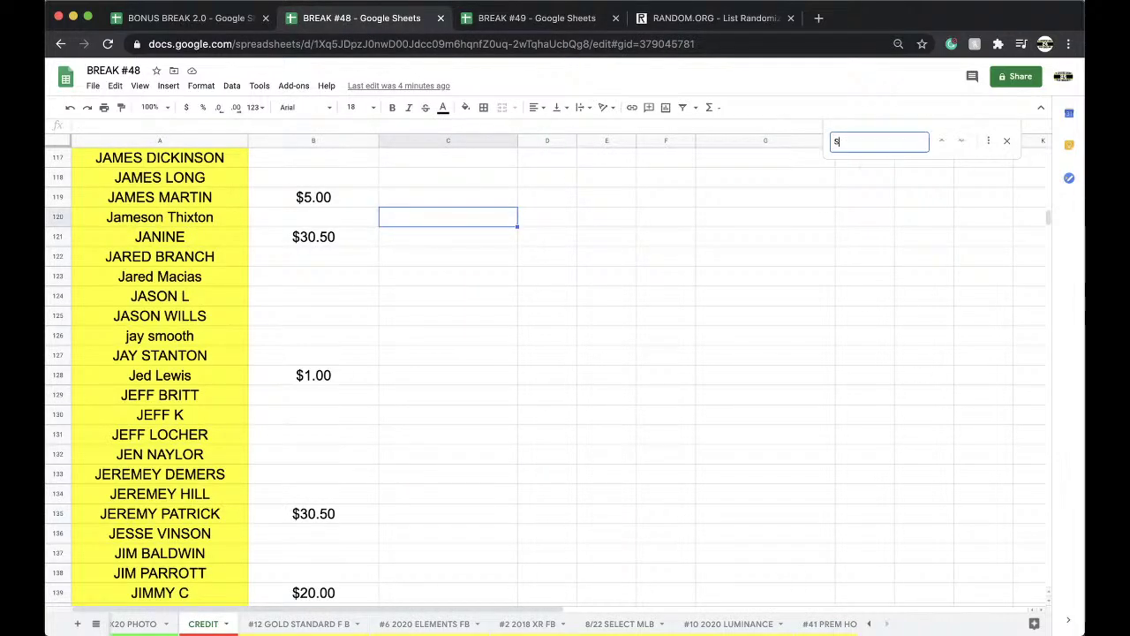
{"action": "type", "text": "SLITTY"}
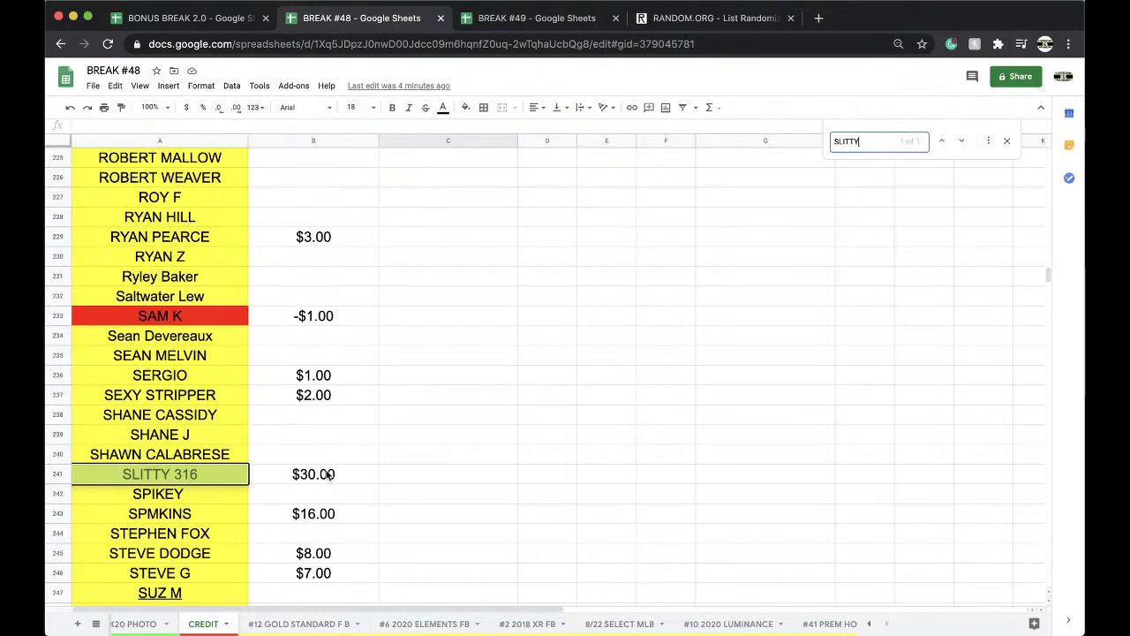
{"action": "left_click", "coordinate": [313, 474]}
{"action": "type", "text": "$20"}
{"action": "key", "text": "Return"}
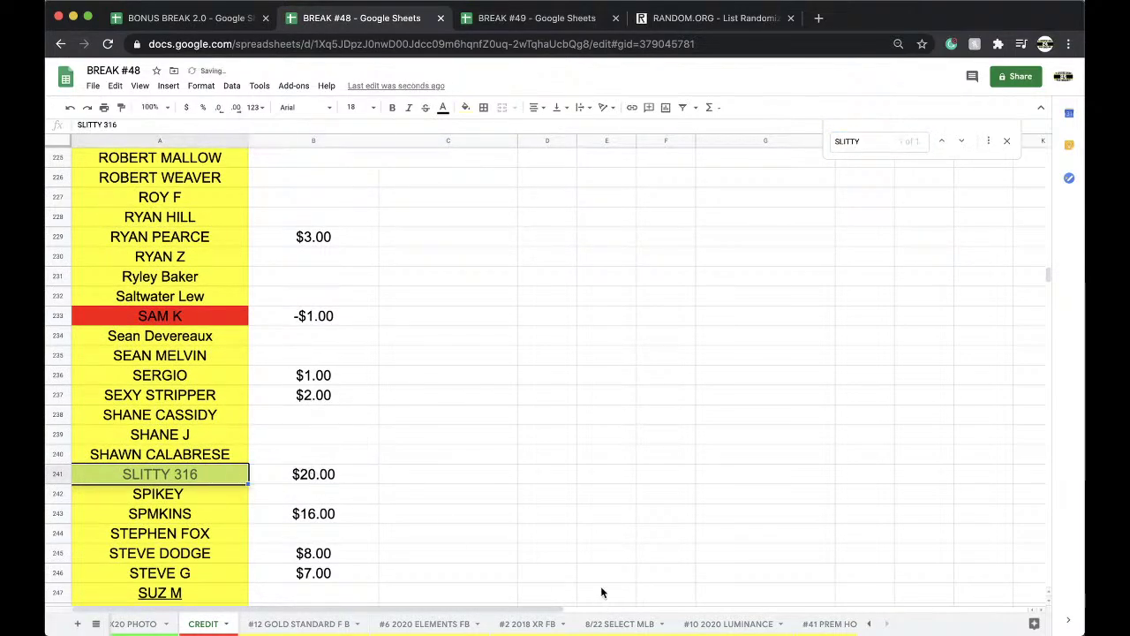
{"action": "left_click", "coordinate": [530, 18]}
Step: On #13 2020 CHRONIC NBA, paste the copied buyer into C8 as values only
{"action": "scroll", "coordinate": [553, 623], "scroll_direction": "right", "scroll_amount": 10}
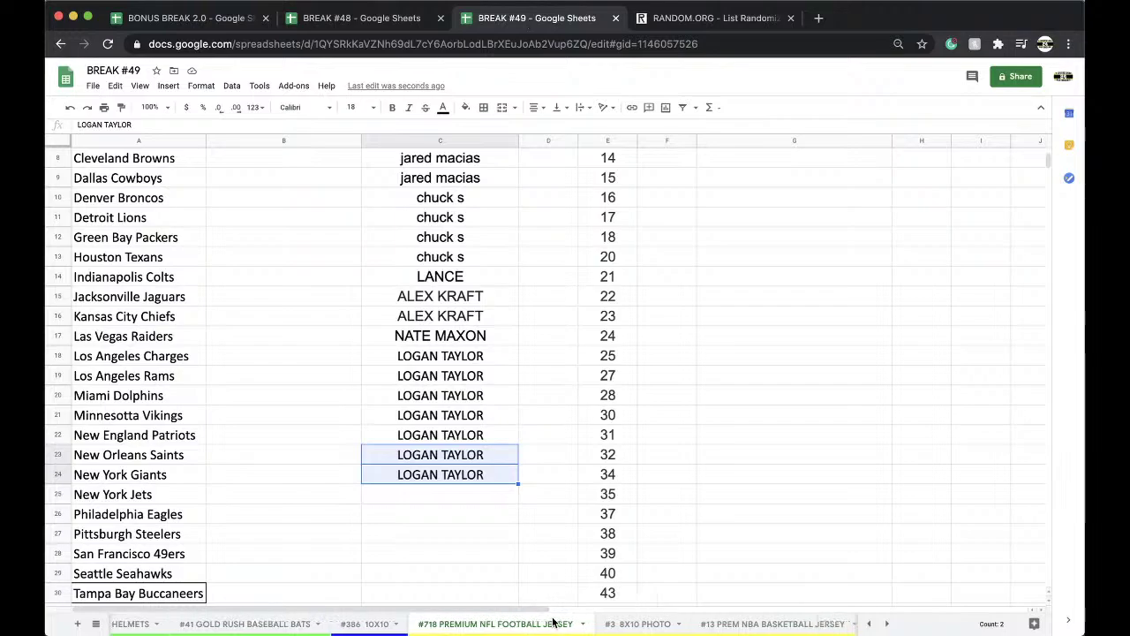
{"action": "scroll", "coordinate": [553, 624], "scroll_direction": "right", "scroll_amount": 15}
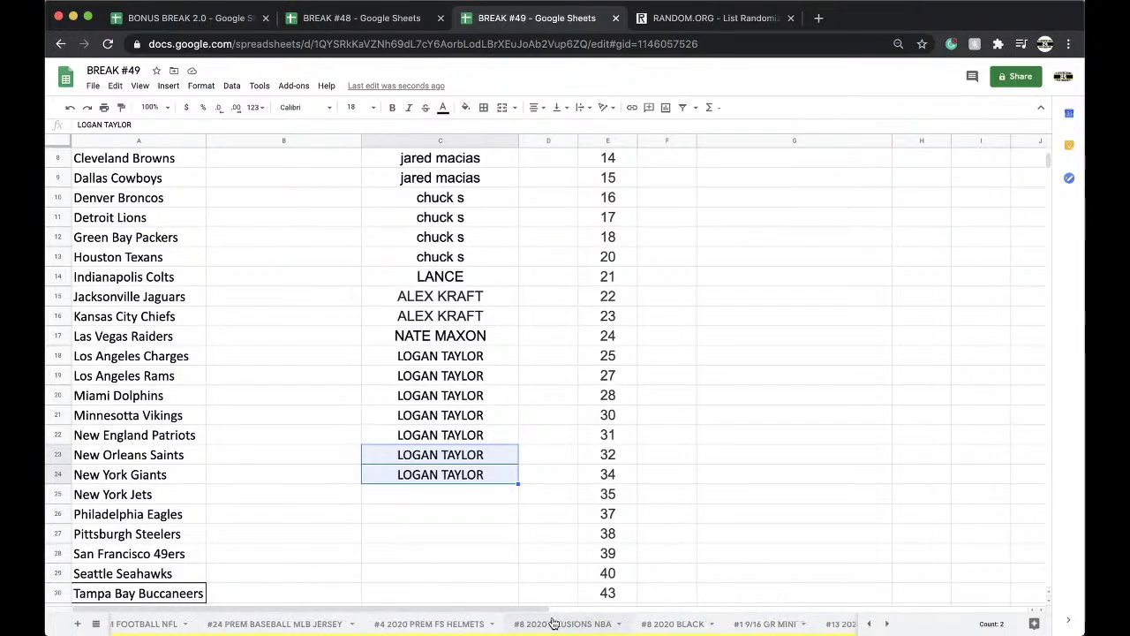
{"action": "left_click", "coordinate": [651, 623]}
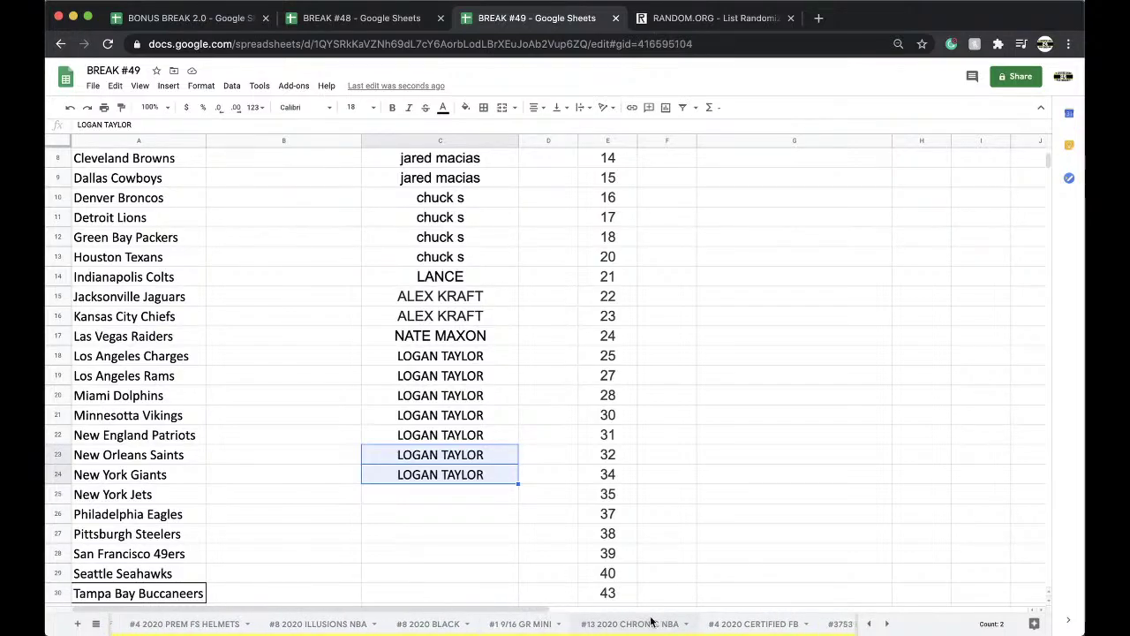
{"action": "left_click", "coordinate": [449, 305]}
{"action": "key", "text": "ctrl+v"}
{"action": "left_click", "coordinate": [545, 328]}
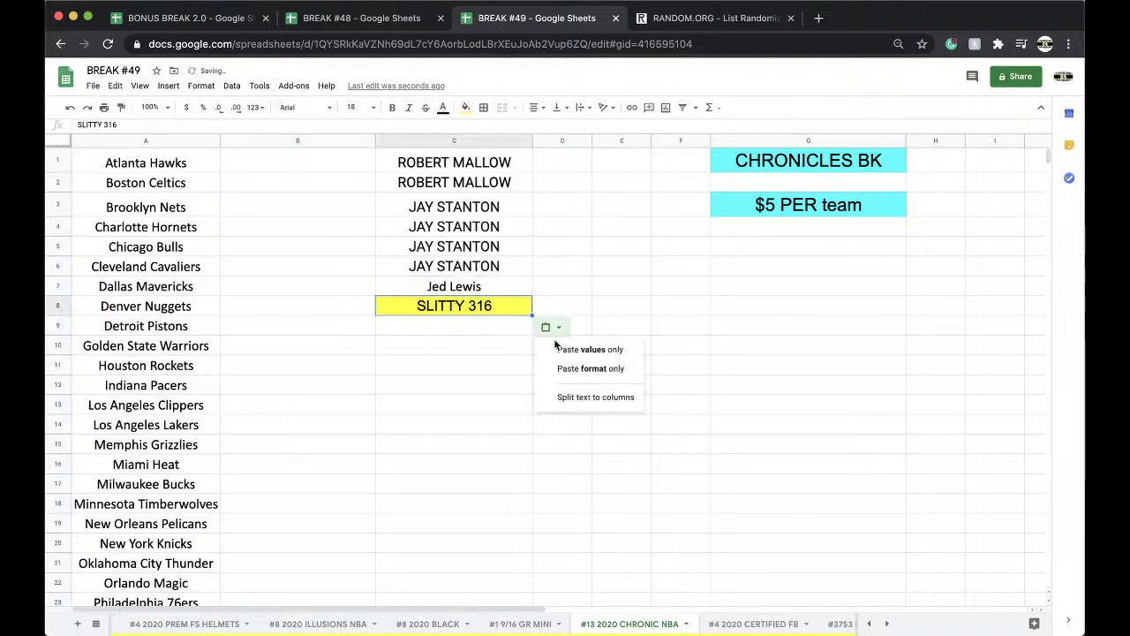
{"action": "left_click", "coordinate": [578, 348]}
Step: Paste the buyer into C9, move the CHRONIC NBA tab beside #718, and return to the jersey sheet
{"action": "key", "text": "Down"}
{"action": "key", "text": "ctrl+shift+v"}
{"action": "left_click_drag", "start_coordinate": [583, 627], "coordinate": [317, 629]}
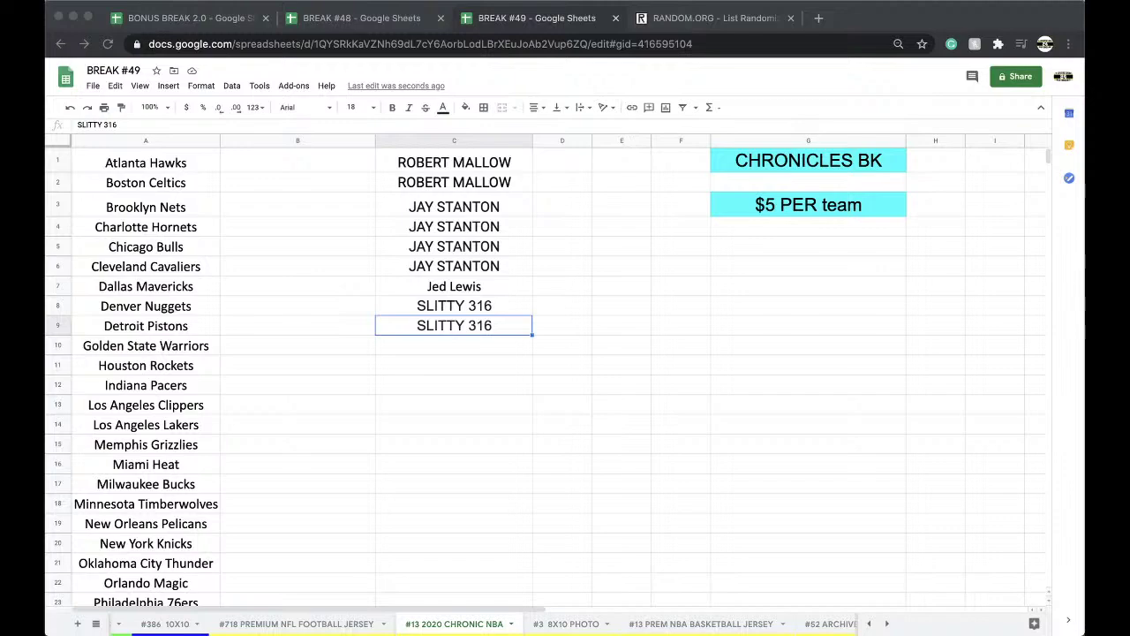
{"action": "left_click", "coordinate": [251, 624]}
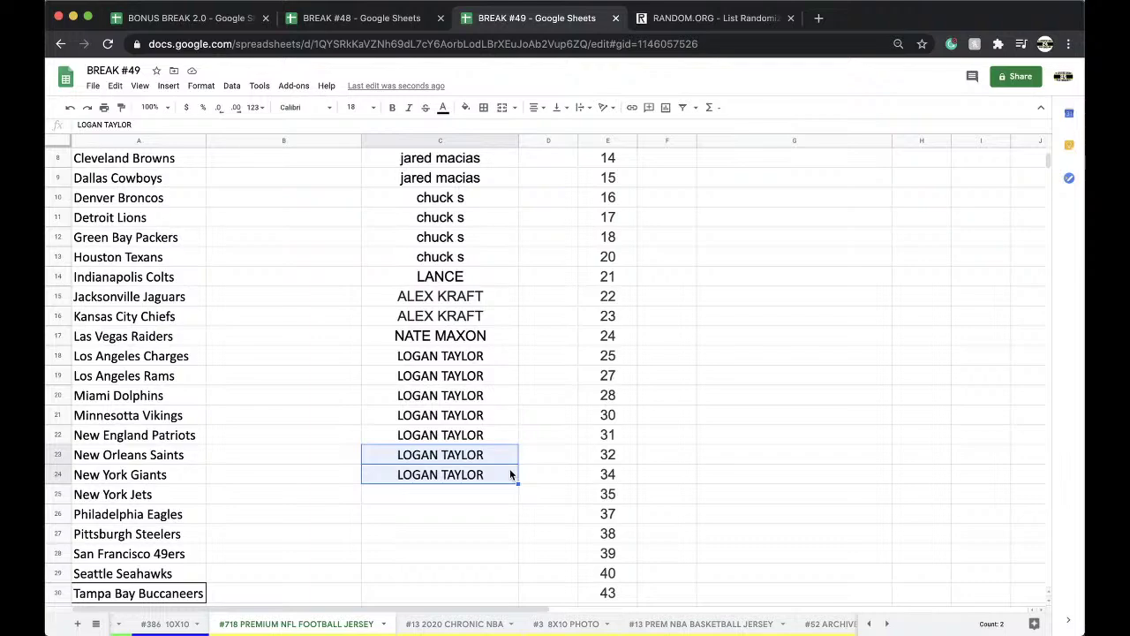
Step: Enter the Jets buyer in C25 and copy that name down through C28
{"action": "left_click", "coordinate": [459, 494]}
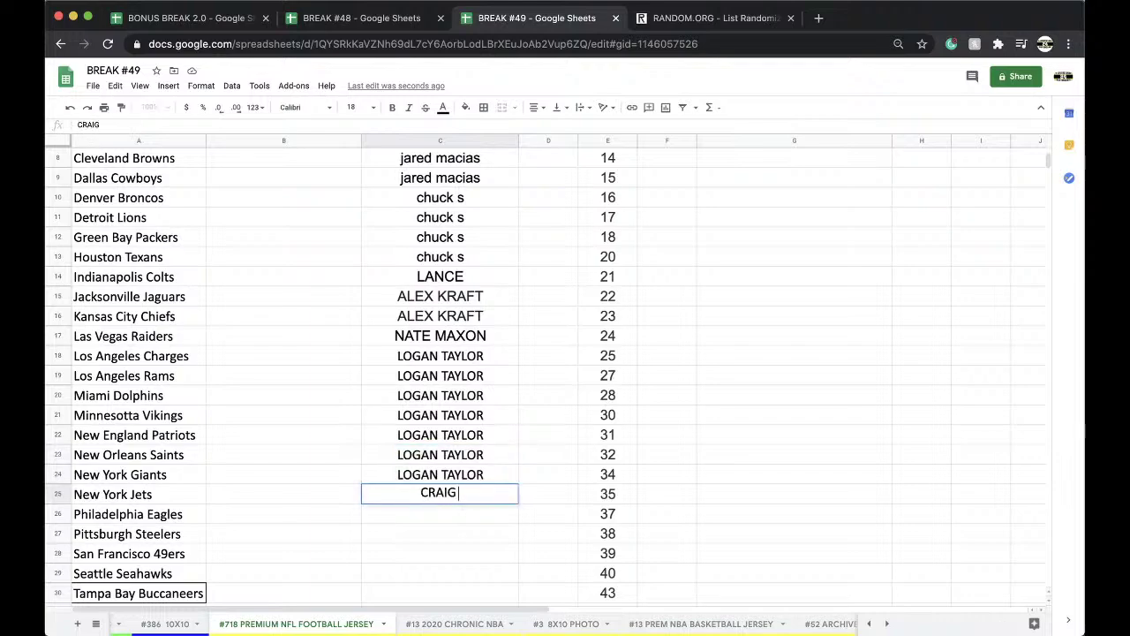
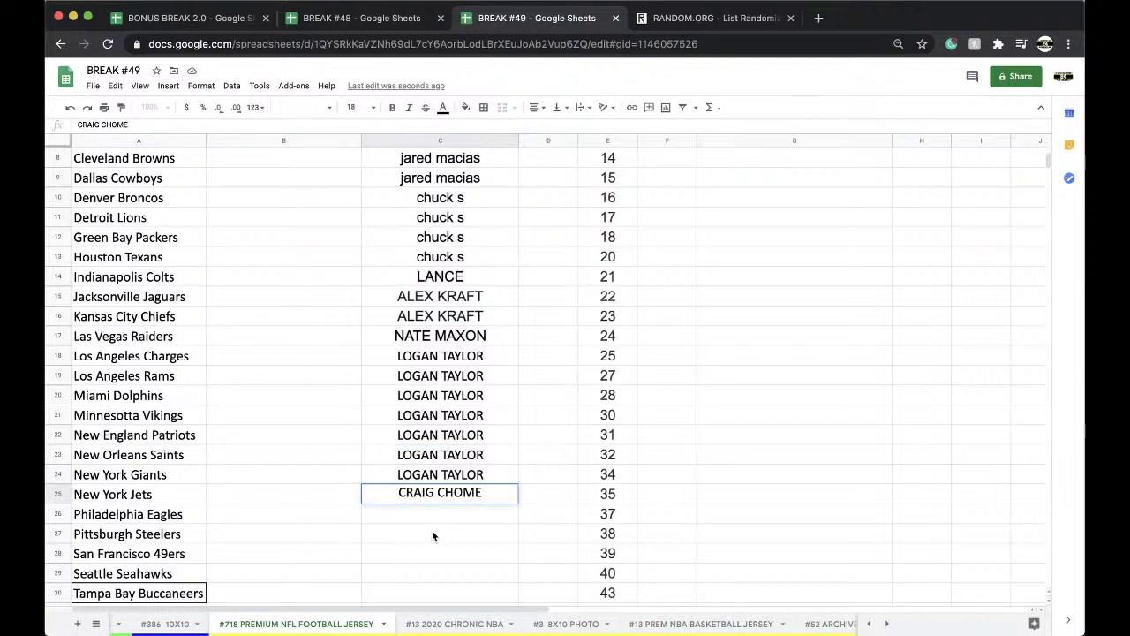
{"action": "left_click", "coordinate": [432, 534]}
{"action": "key", "text": "Up"}
{"action": "key", "text": "Up"}
{"action": "key", "text": "super+c"}
{"action": "key", "text": "Down"}
{"action": "key", "text": "ctrl+v"}
{"action": "key", "text": "Down"}
{"action": "key", "text": "ctrl+v"}
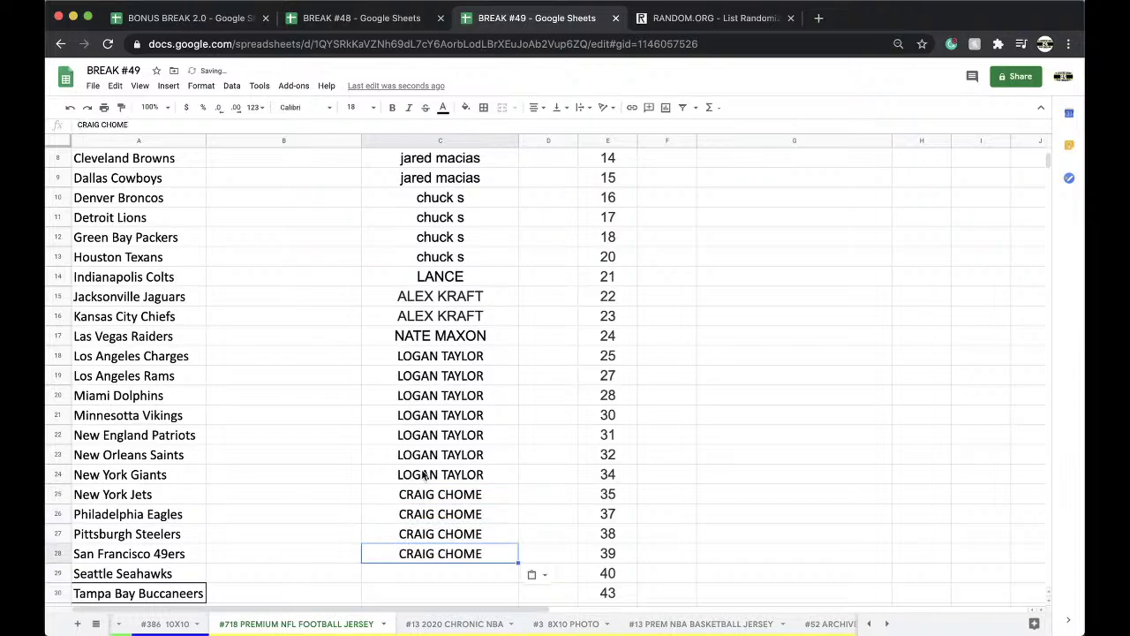
{"action": "scroll", "coordinate": [407, 463], "scroll_direction": "down", "scroll_amount": 3}
Step: Enter another buyer for the Seahawks in C29 and repeat it for the Buccaneers in C30
{"action": "left_click", "coordinate": [407, 459]}
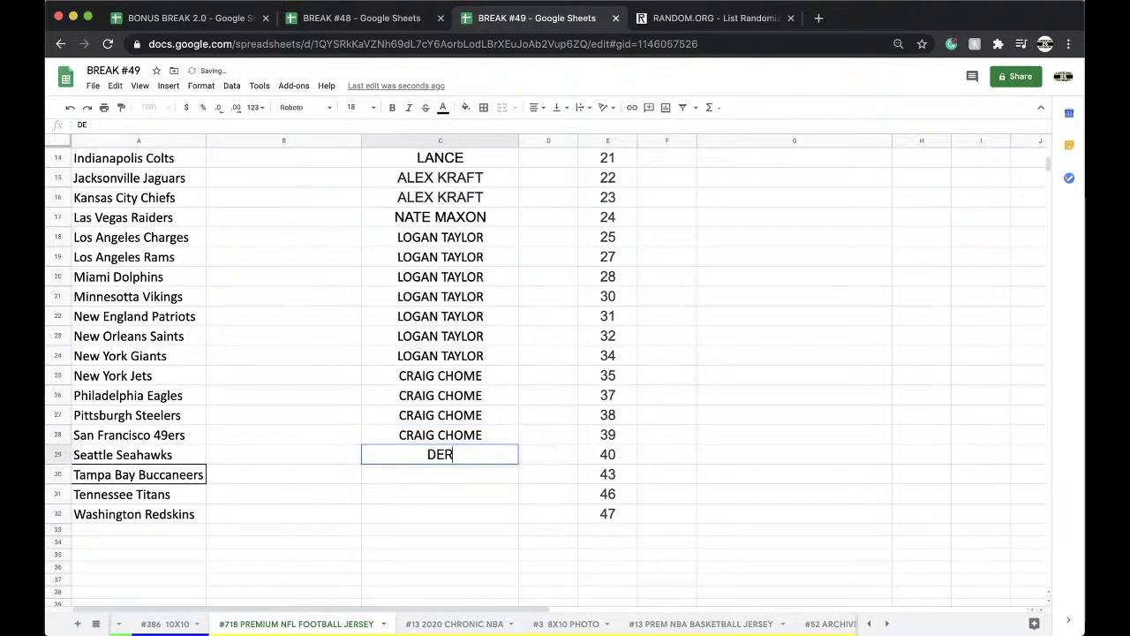
{"action": "left_click", "coordinate": [436, 419]}
{"action": "left_click", "coordinate": [421, 457]}
{"action": "key", "text": "ctrl+c"}
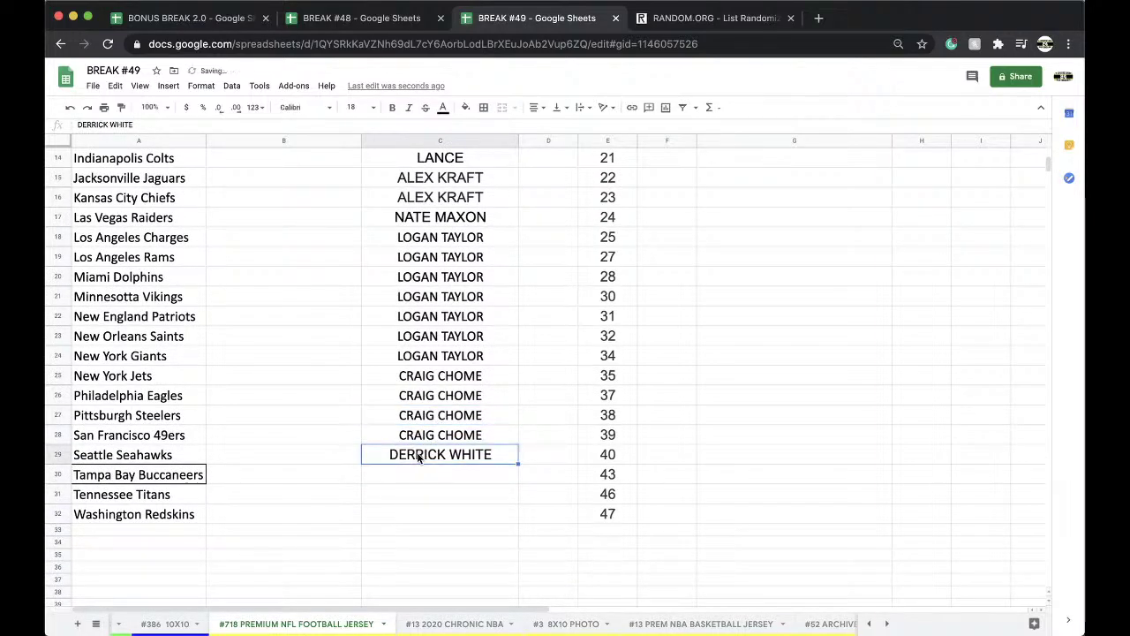
{"action": "key", "text": "Down"}
{"action": "key", "text": "ctrl+v"}
Step: Highlight C25:C30 yellow, then enter the Titans buyer in C31 and highlight it yellow too
{"action": "left_click_drag", "start_coordinate": [424, 381], "coordinate": [437, 475]}
{"action": "left_click", "coordinate": [466, 107]}
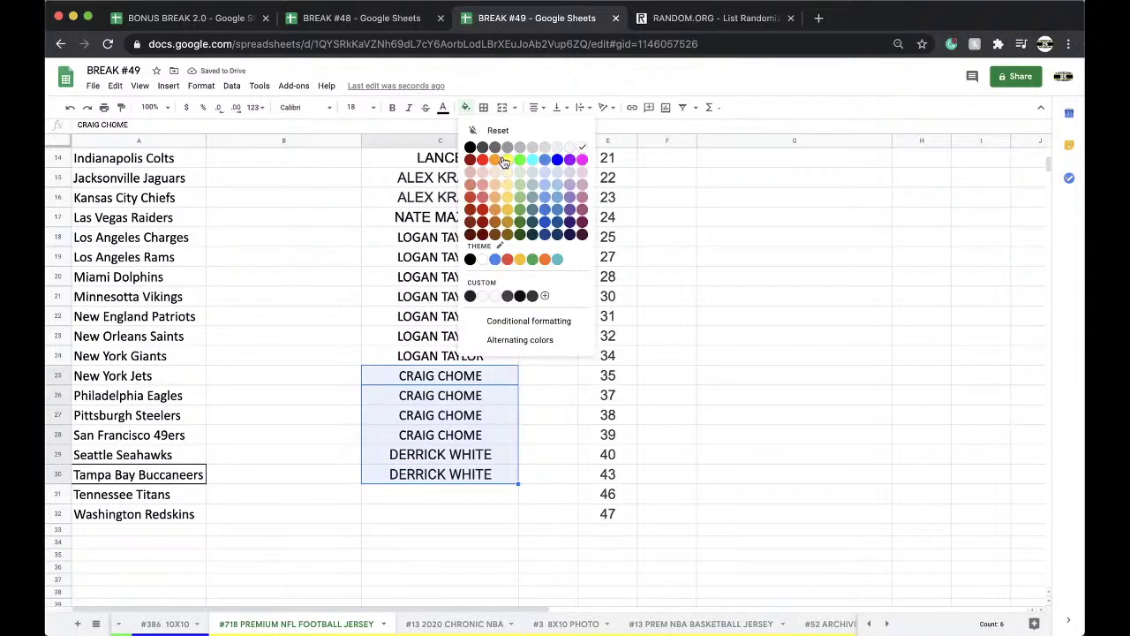
{"action": "left_click", "coordinate": [507, 159]}
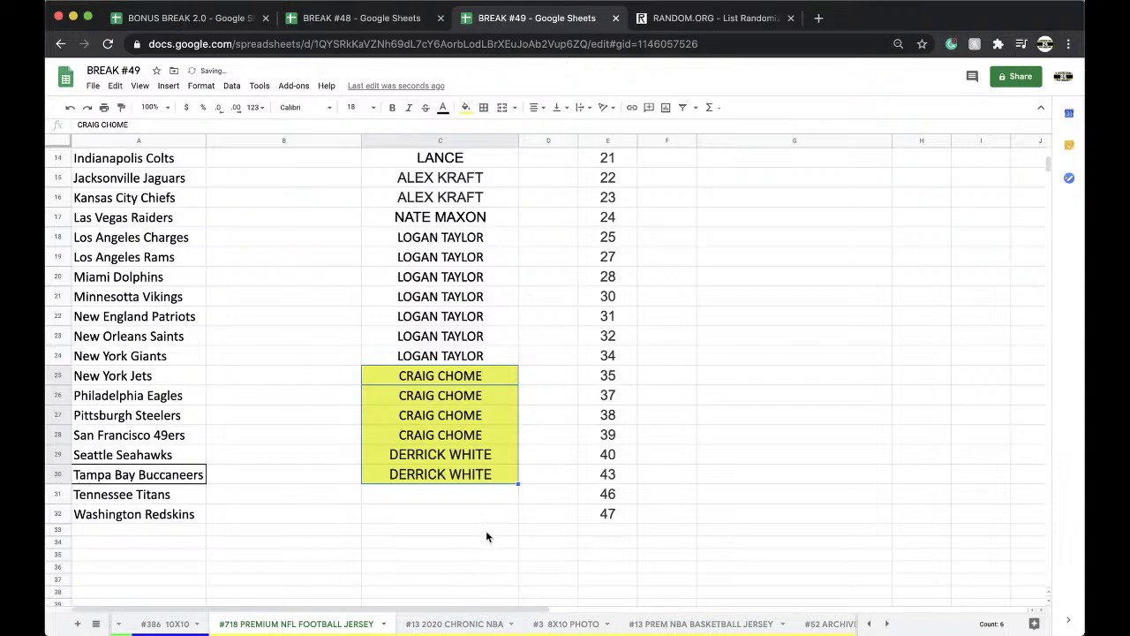
{"action": "left_click", "coordinate": [449, 489]}
{"action": "type", "text": "PATTY G"}
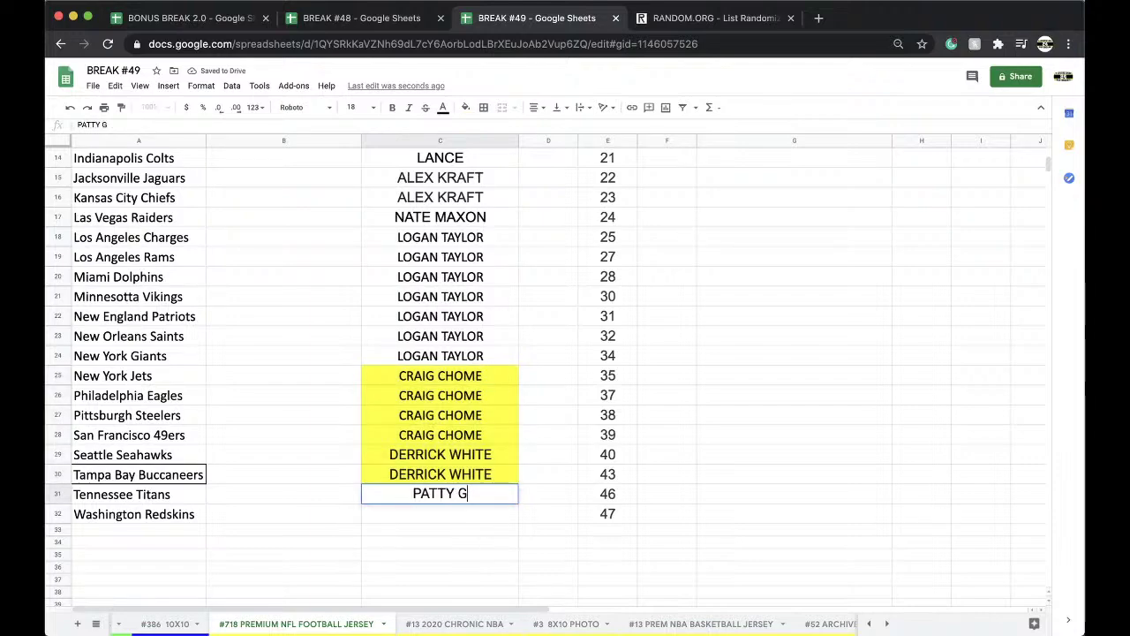
{"action": "key", "text": "Return"}
{"action": "left_click", "coordinate": [459, 497]}
{"action": "left_click", "coordinate": [466, 107]}
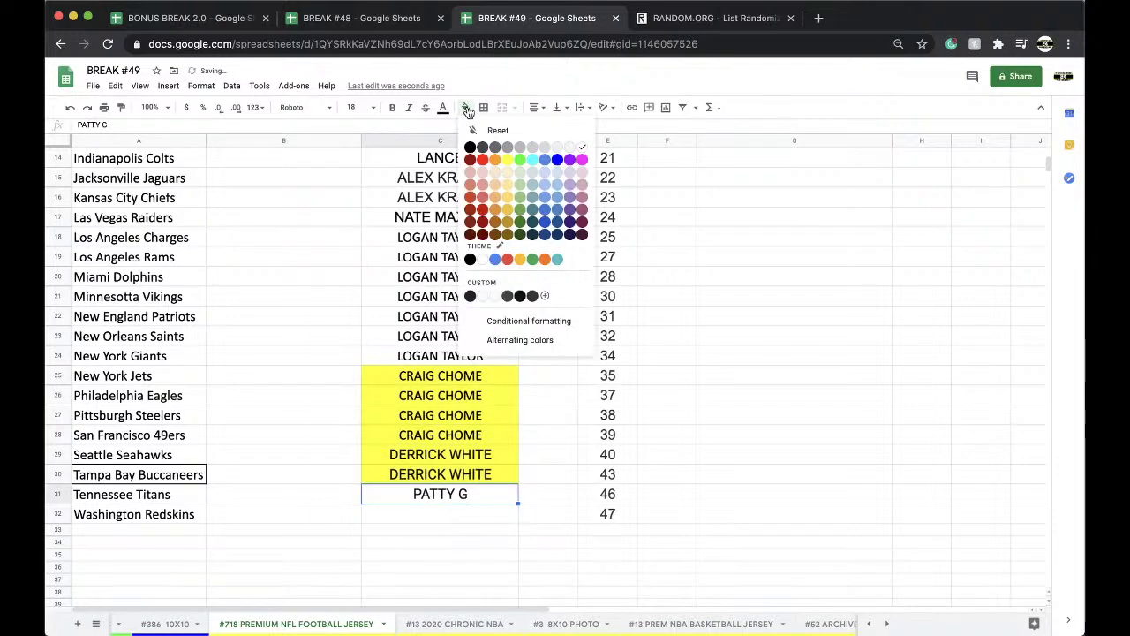
{"action": "left_click", "coordinate": [512, 153]}
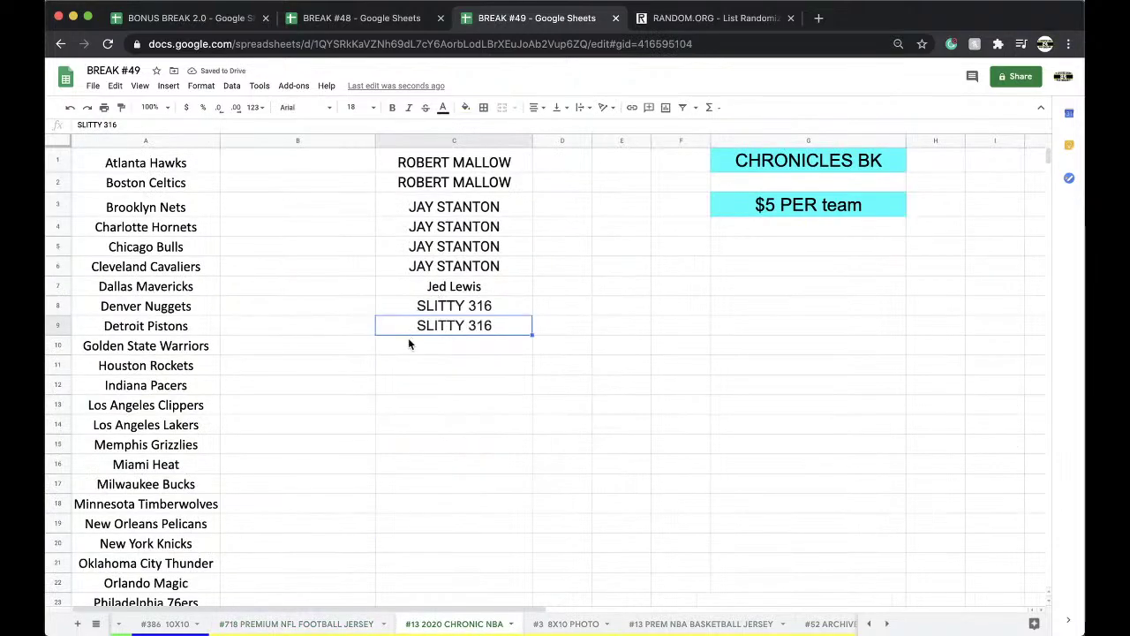
Step: Enter a buyer for the Warriors in C10 and copy it to the Rockets and Pacers (C11, C12)
{"action": "left_click", "coordinate": [405, 342]}
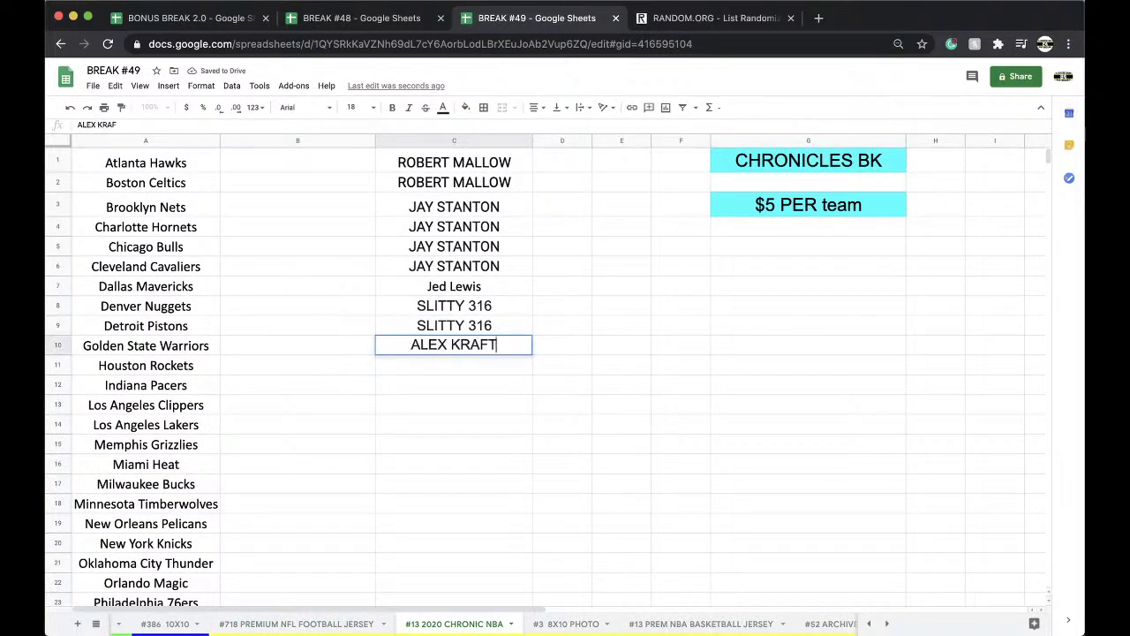
{"action": "key", "text": "Return"}
{"action": "left_click", "coordinate": [418, 342]}
{"action": "key", "text": "ctrl+c"}
{"action": "key", "text": "Down"}
{"action": "key", "text": "ctrl+v"}
{"action": "key", "text": "Down"}
{"action": "key", "text": "ctrl+v"}
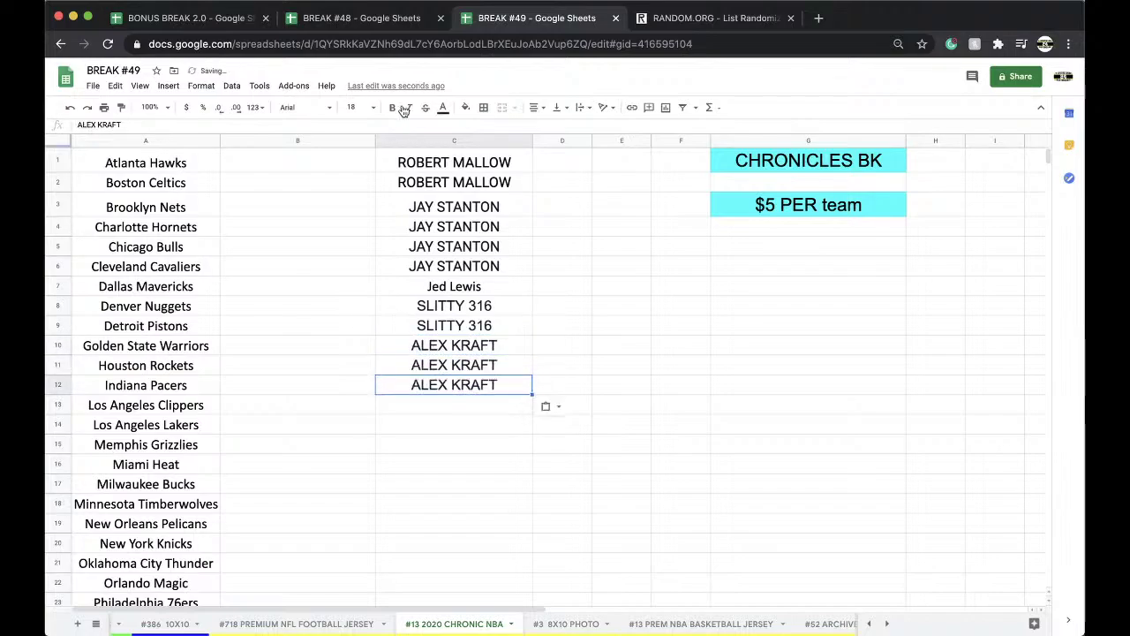
Step: In BREAK #48, find that buyer and change their $21.00 credit to $6, then return to BREAK #49
{"action": "left_click", "coordinate": [362, 17]}
{"action": "type", "text": "KRAFT"}
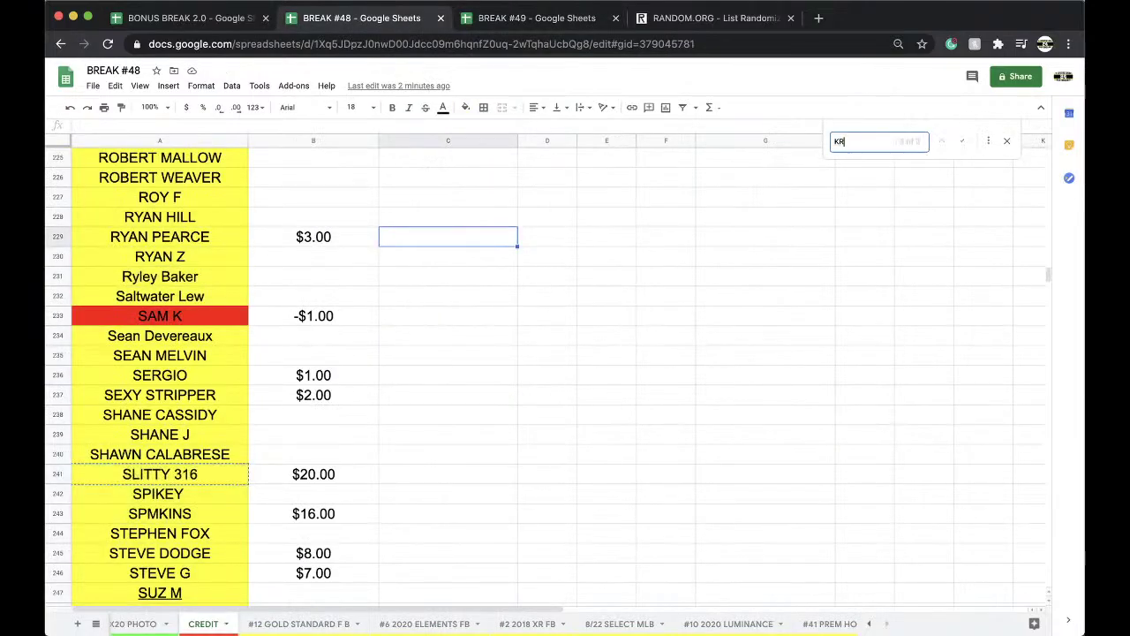
{"action": "left_click", "coordinate": [346, 221]}
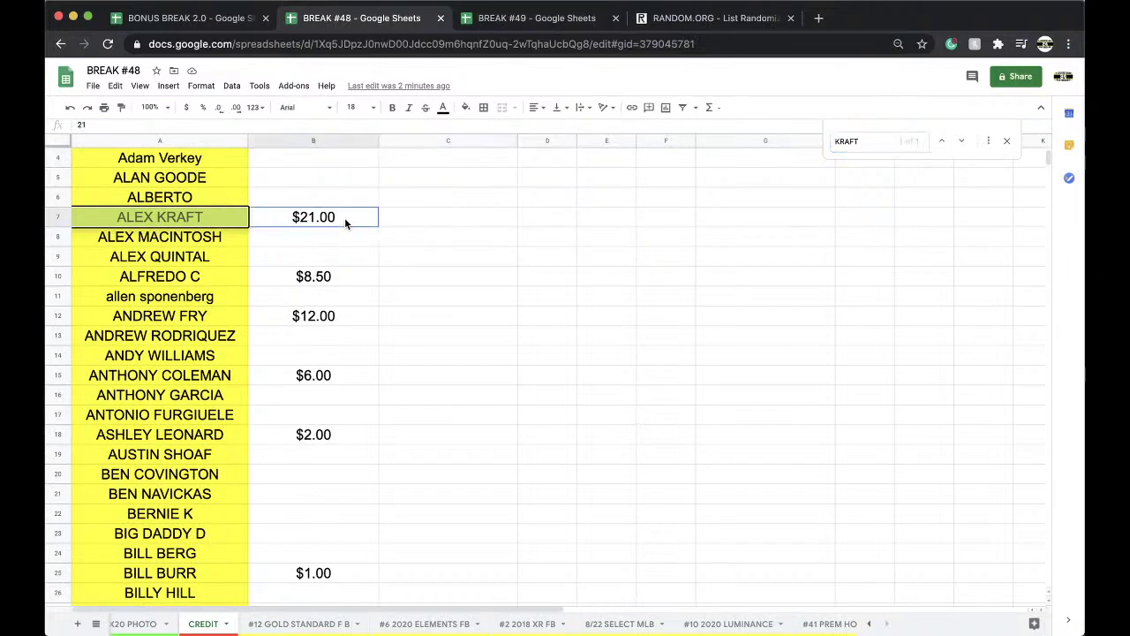
{"action": "type", "text": "$6"}
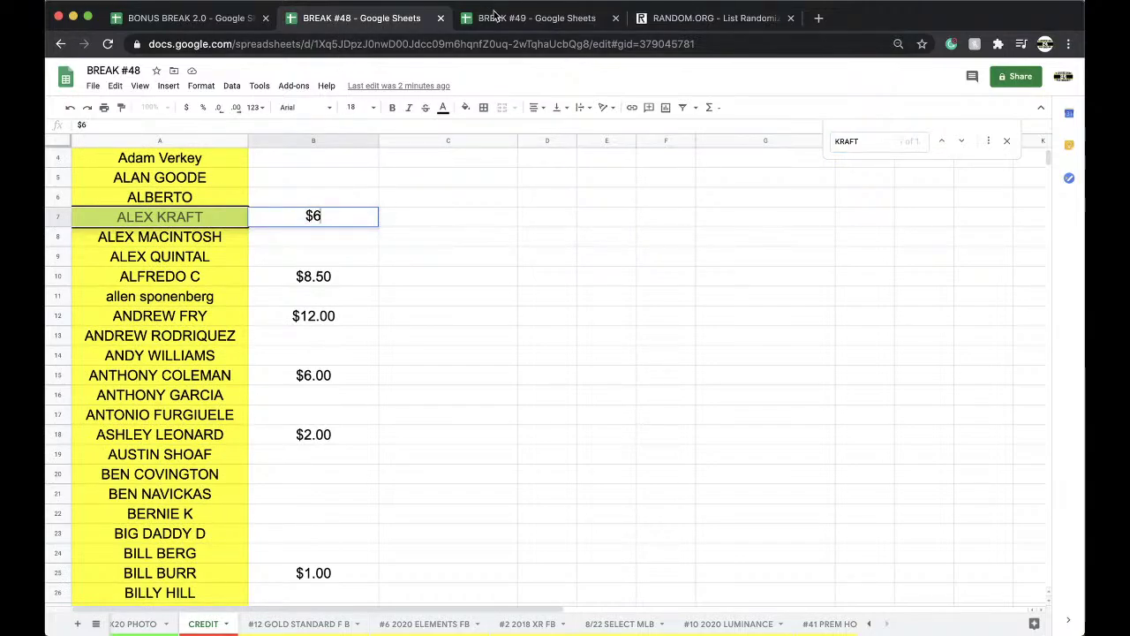
{"action": "left_click", "coordinate": [498, 17]}
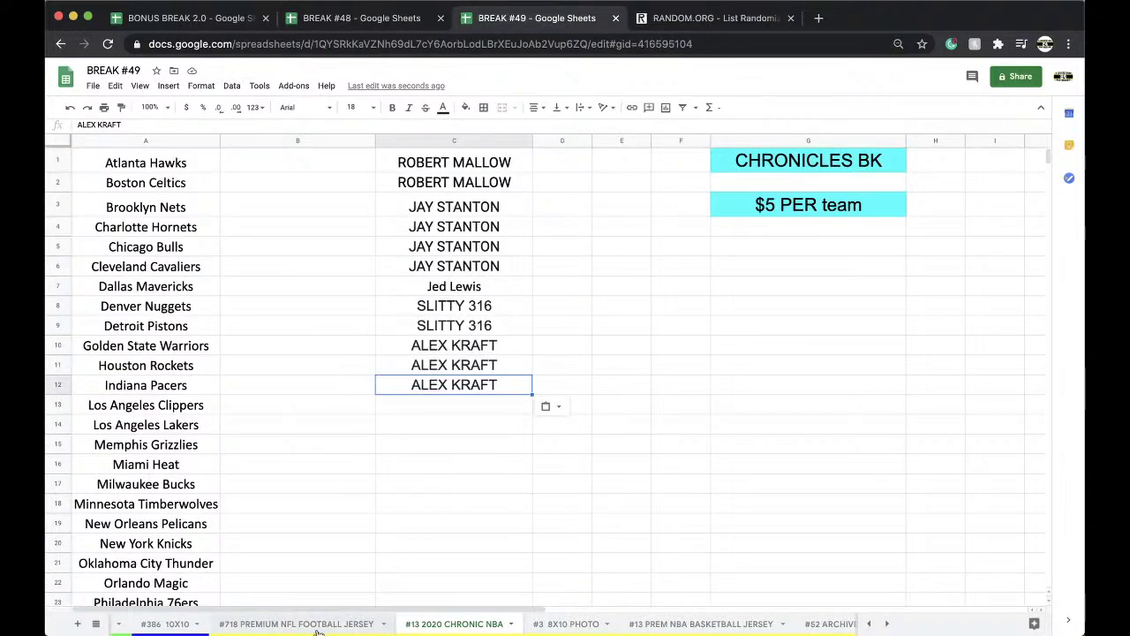
Step: On the #718 PREMIUM NFL FOOTBALL JERSEY sheet, enter the buyer's name in C32 and fill it yellow
{"action": "left_click", "coordinate": [297, 624]}
{"action": "left_click", "coordinate": [431, 513]}
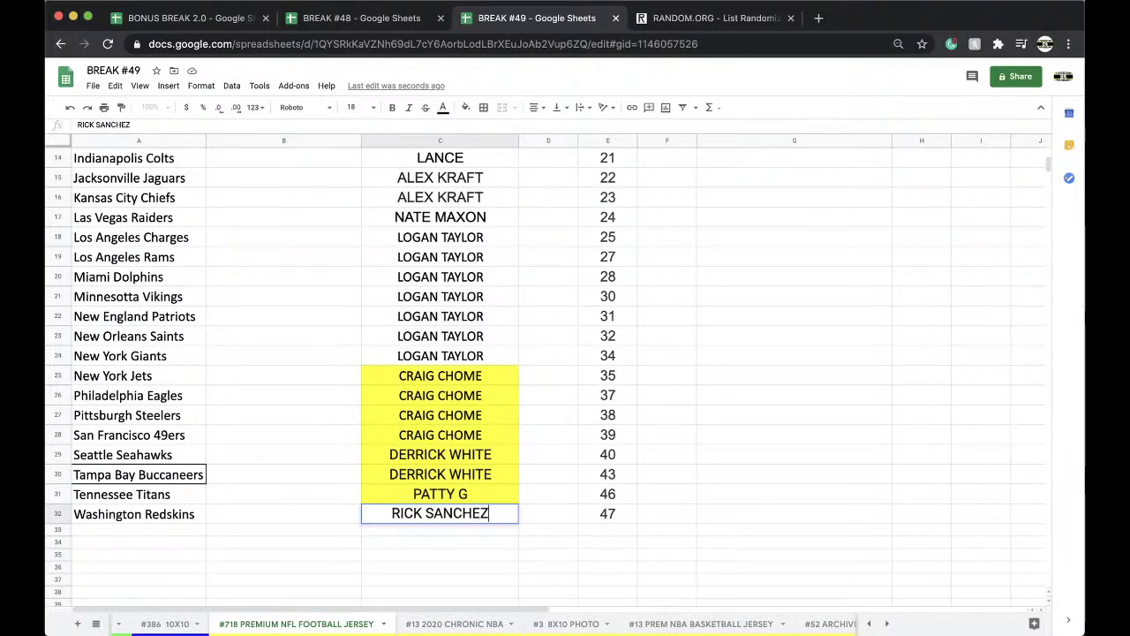
{"action": "key", "text": "Return"}
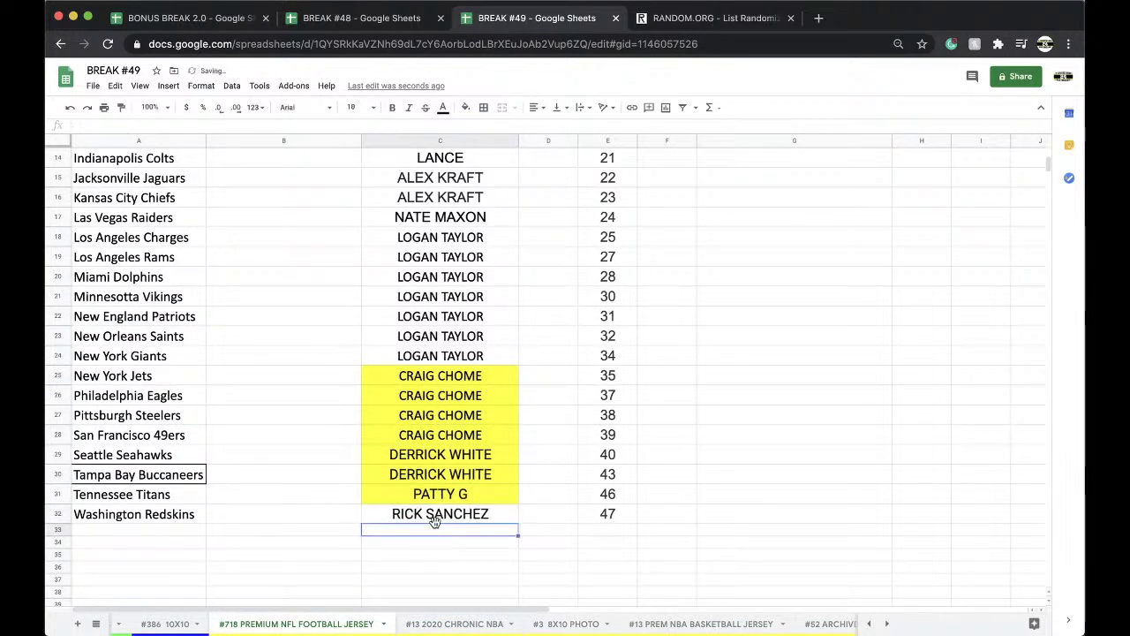
{"action": "key", "text": "Up"}
{"action": "left_click", "coordinate": [464, 107]}
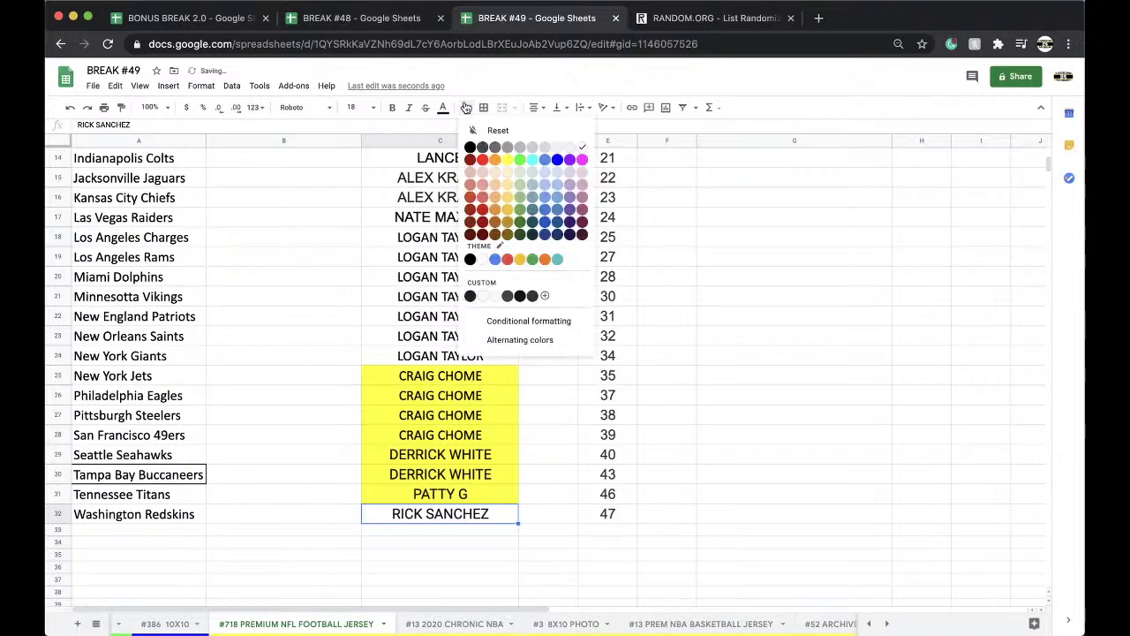
{"action": "left_click", "coordinate": [508, 164]}
Step: Change the colour of the #718 PREMIUM NFL FOOTBALL JERSEY sheet tab
{"action": "right_click", "coordinate": [320, 632]}
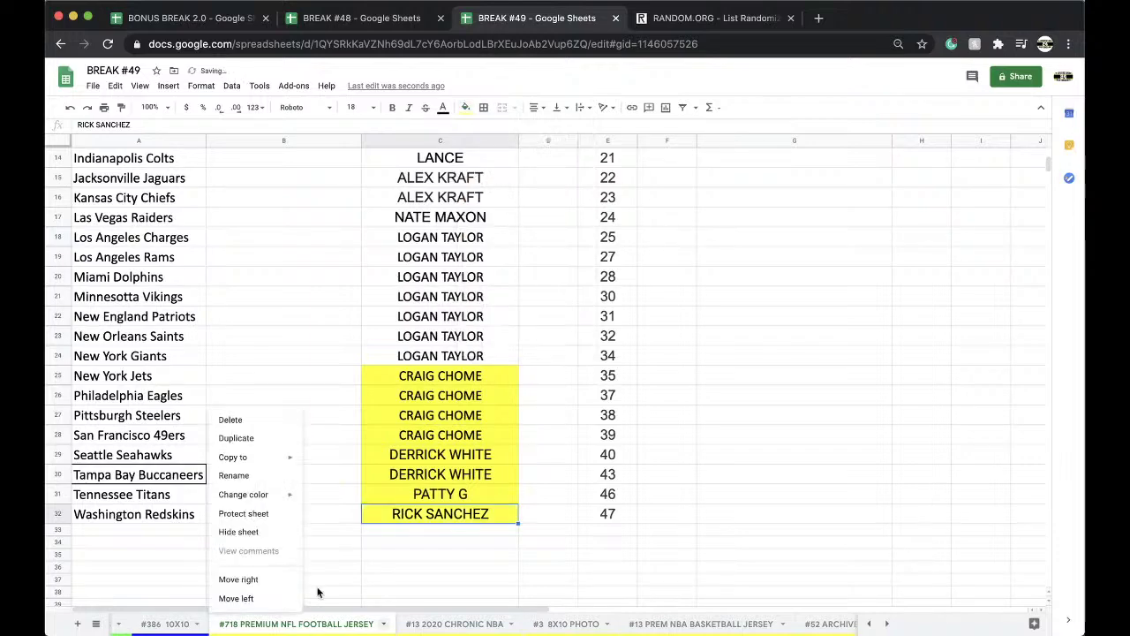
{"action": "mouse_move", "coordinate": [280, 494]}
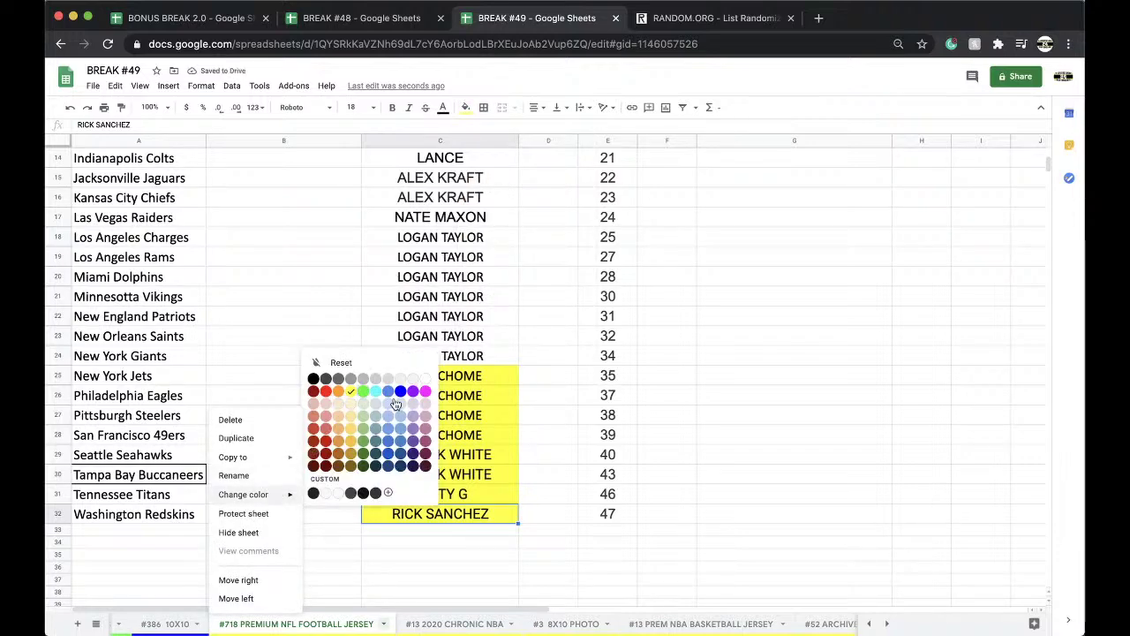
{"action": "left_click", "coordinate": [390, 402]}
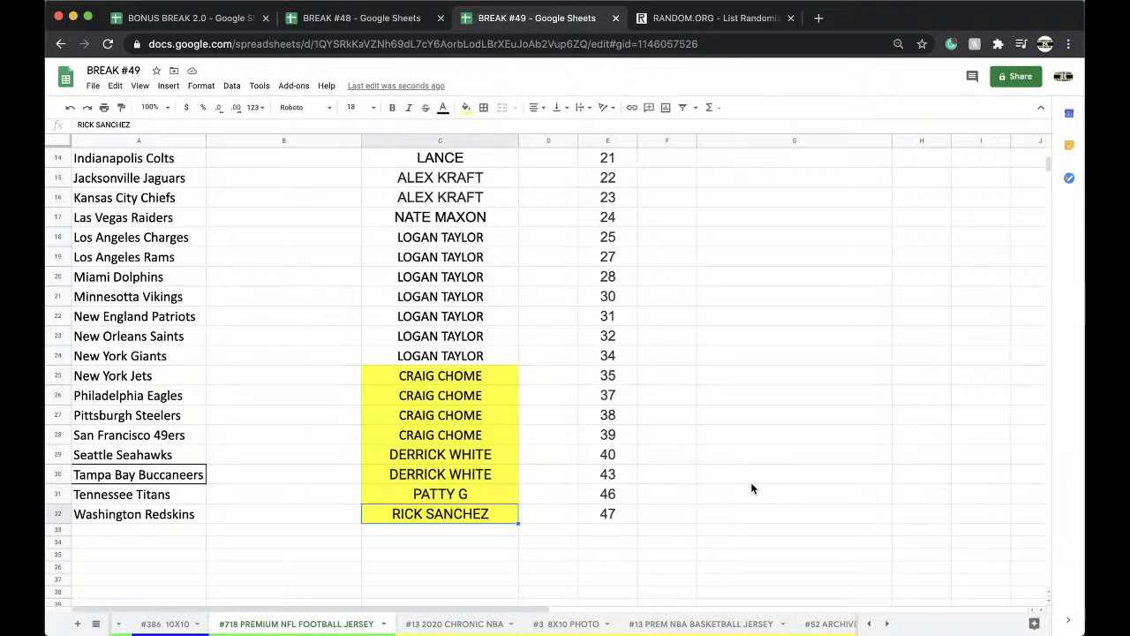
Step: Remove the yellow fill from the Titans slot C31 and the Jets-to-49ers slots C25:C28
{"action": "left_click", "coordinate": [472, 496]}
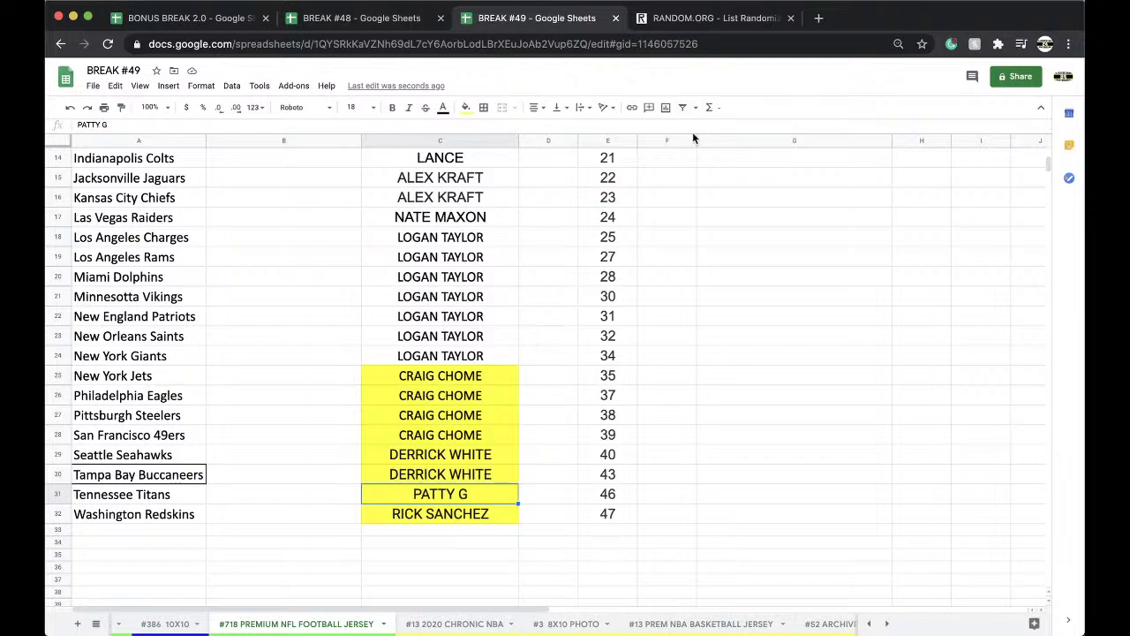
{"action": "left_click", "coordinate": [466, 109]}
{"action": "left_click", "coordinate": [471, 128]}
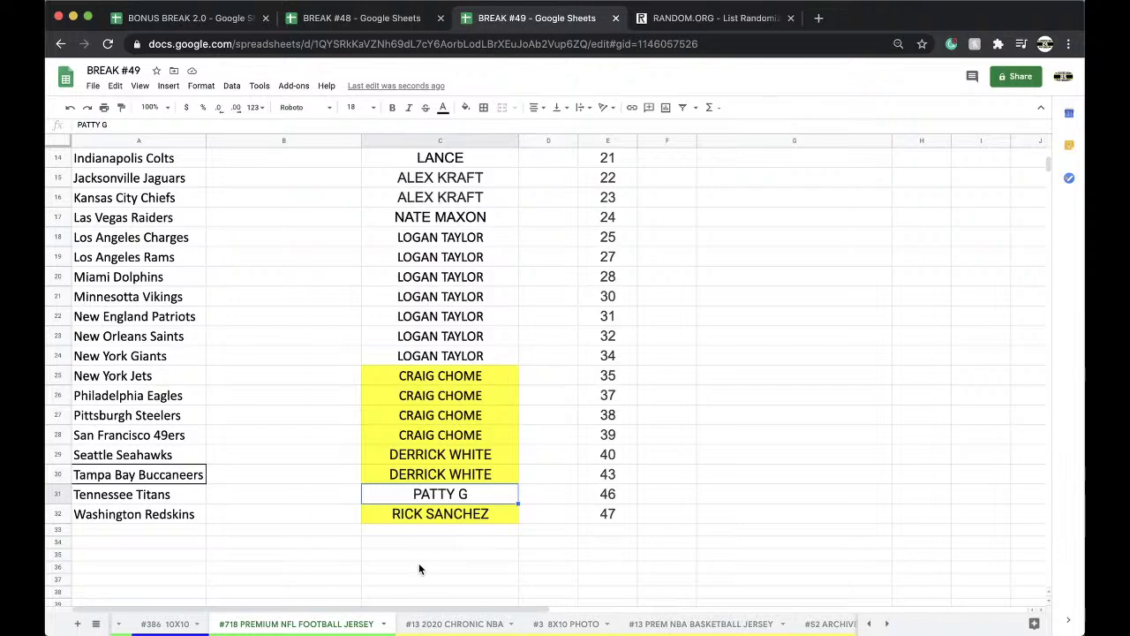
{"action": "left_click_drag", "start_coordinate": [444, 380], "coordinate": [444, 441]}
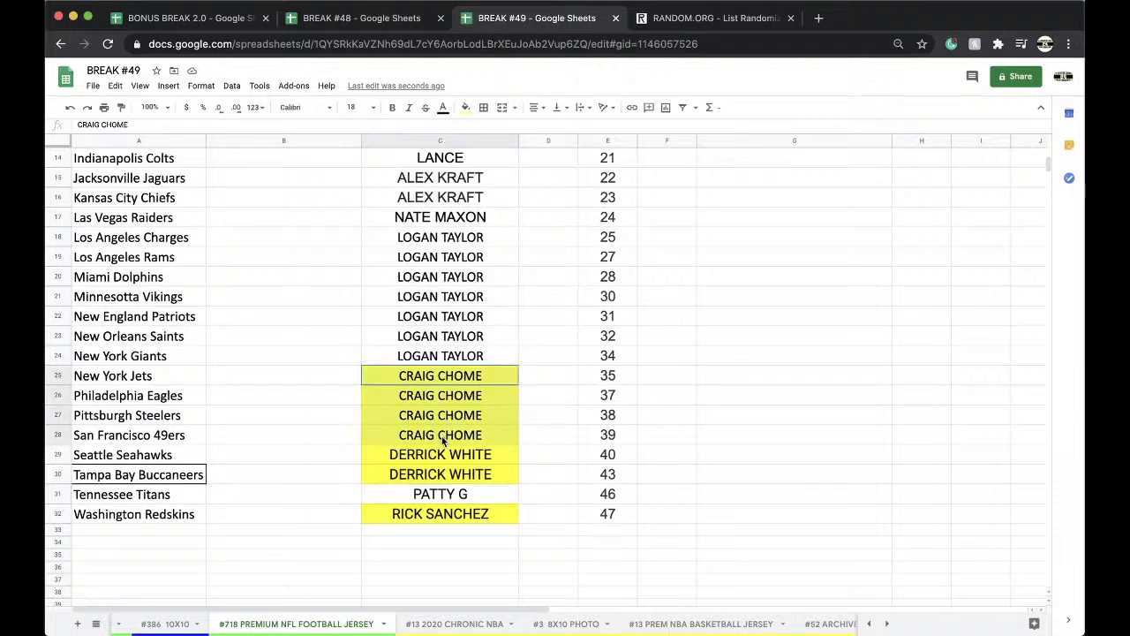
{"action": "left_click", "coordinate": [466, 107]}
{"action": "left_click", "coordinate": [470, 126]}
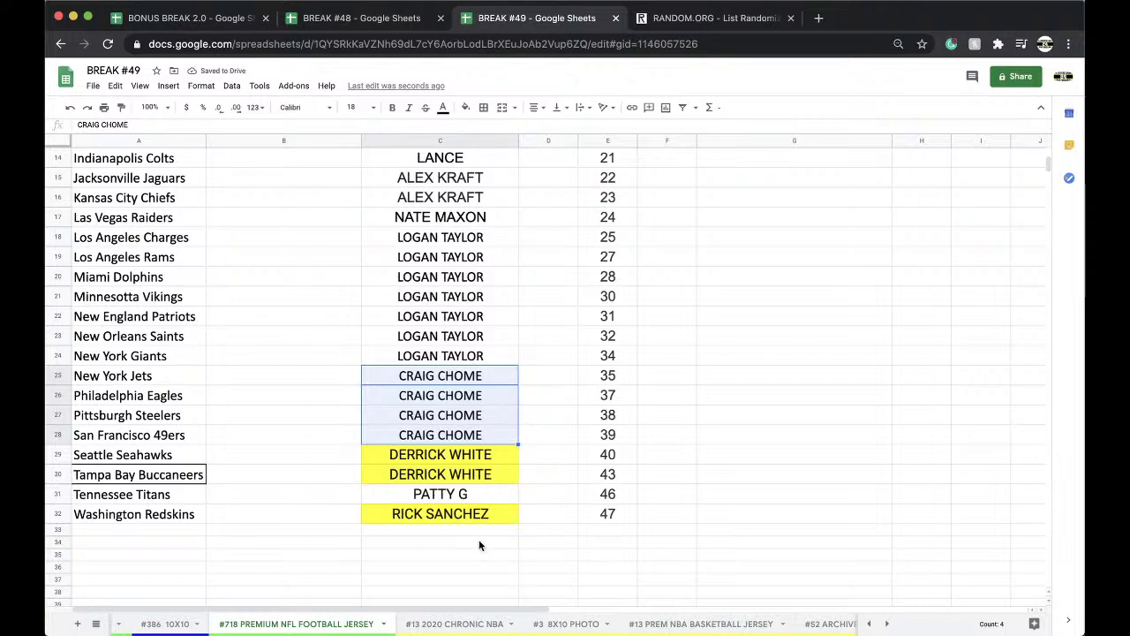
Step: Move the #13 PREM NBA BASKETBALL JERSEY sheet before #3 8X10 PHOTO and browse the other sheets
{"action": "scroll", "coordinate": [437, 627], "scroll_direction": "right", "scroll_amount": 2}
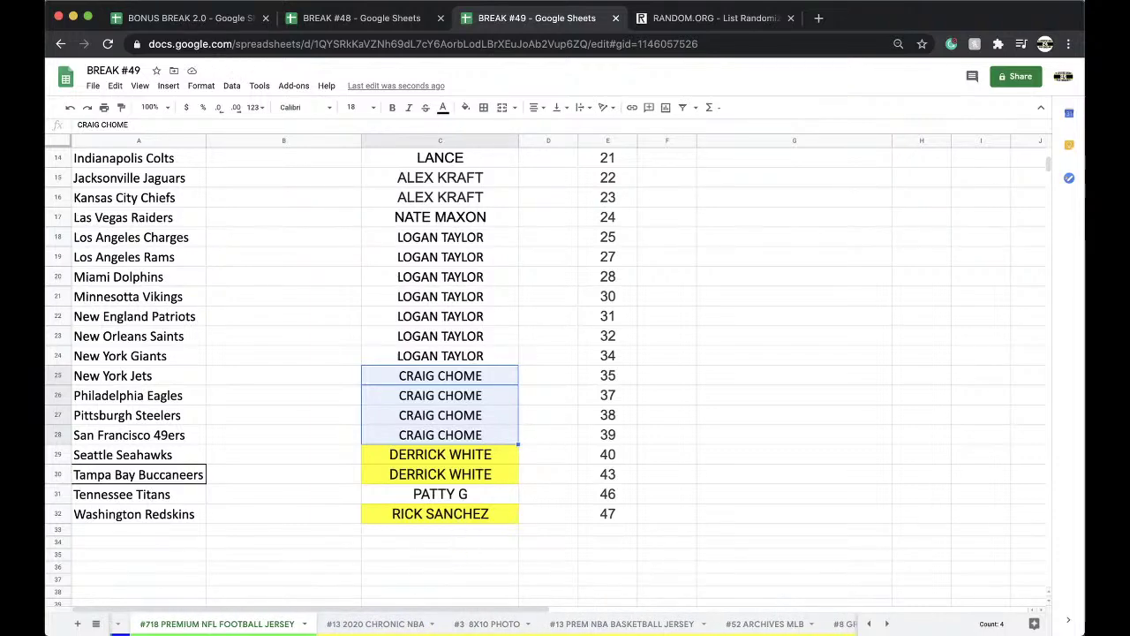
{"action": "left_click", "coordinate": [605, 625]}
{"action": "left_click_drag", "start_coordinate": [605, 624], "coordinate": [534, 623]}
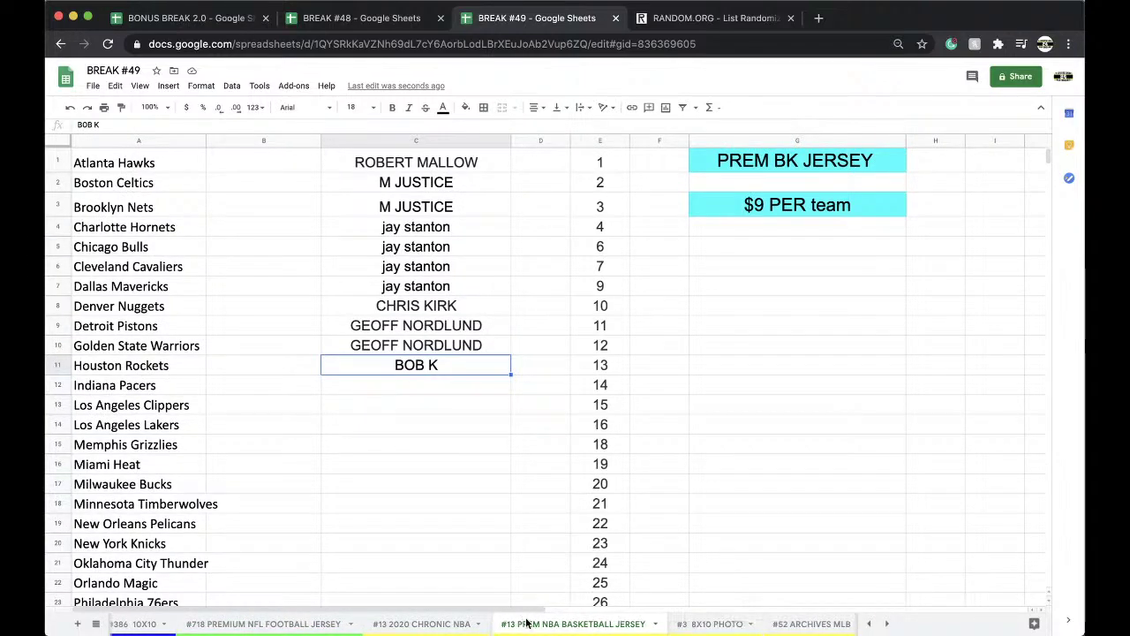
{"action": "left_click", "coordinate": [681, 627]}
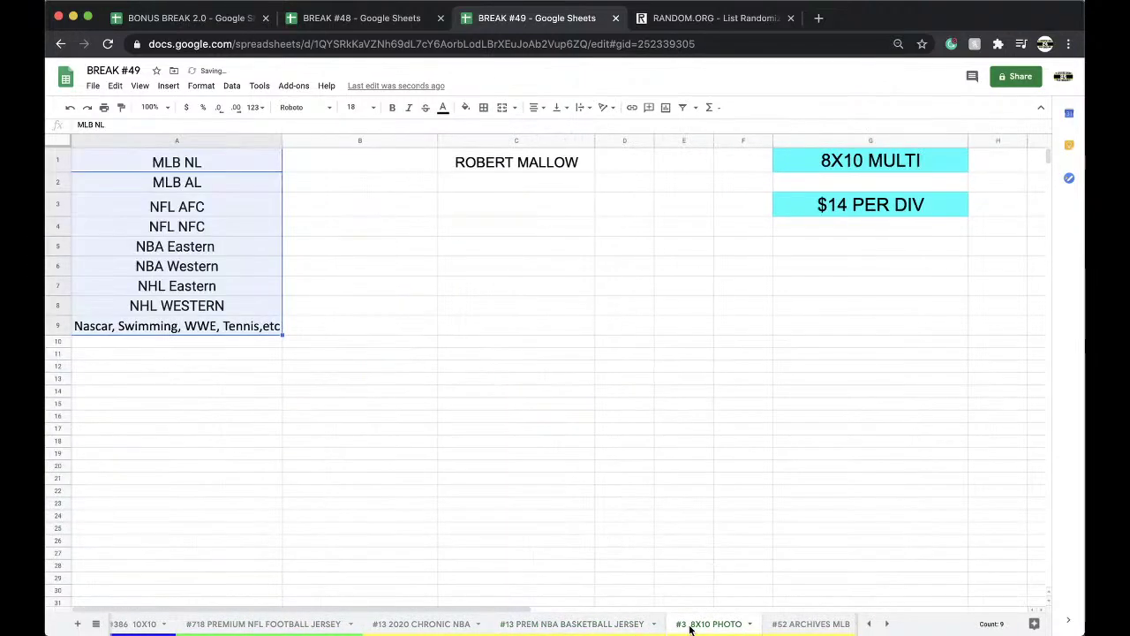
{"action": "left_click_drag", "start_coordinate": [513, 179], "coordinate": [508, 332]}
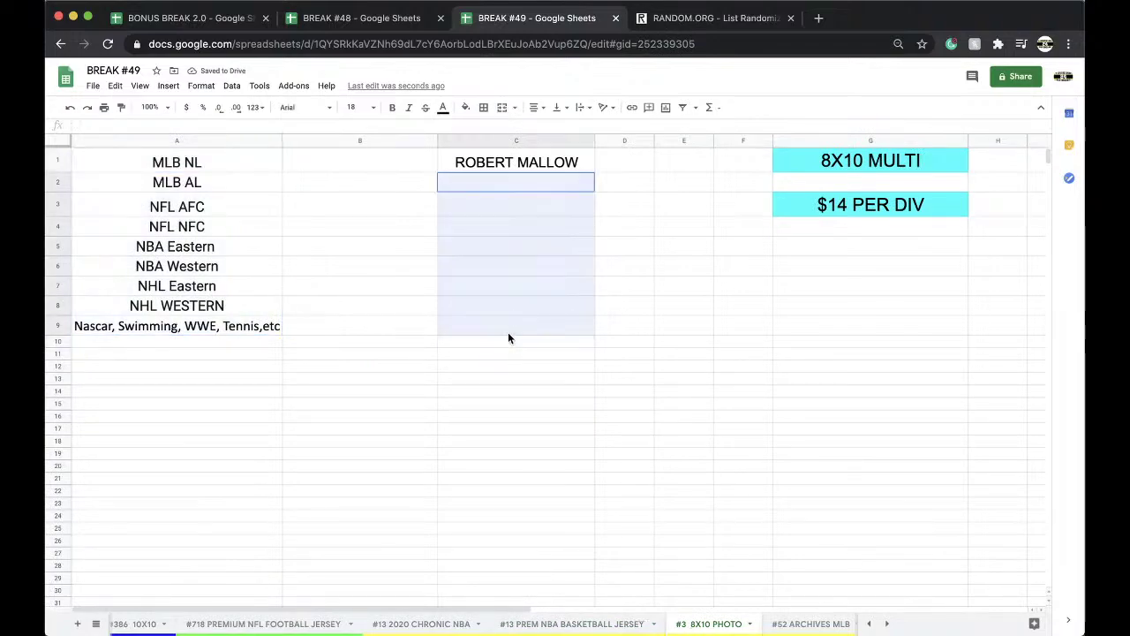
{"action": "left_click", "coordinate": [421, 623]}
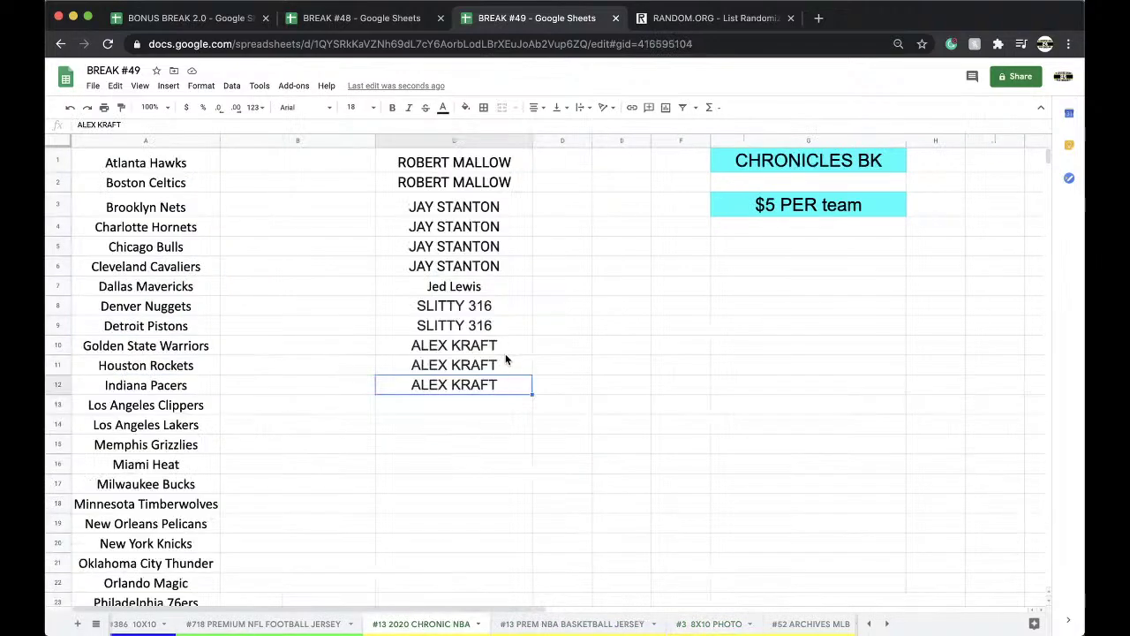
Step: Back on the NFL jersey sheet, select the Seattle and Tampa Bay slots, then rows 25 to 33
{"action": "left_click", "coordinate": [307, 623]}
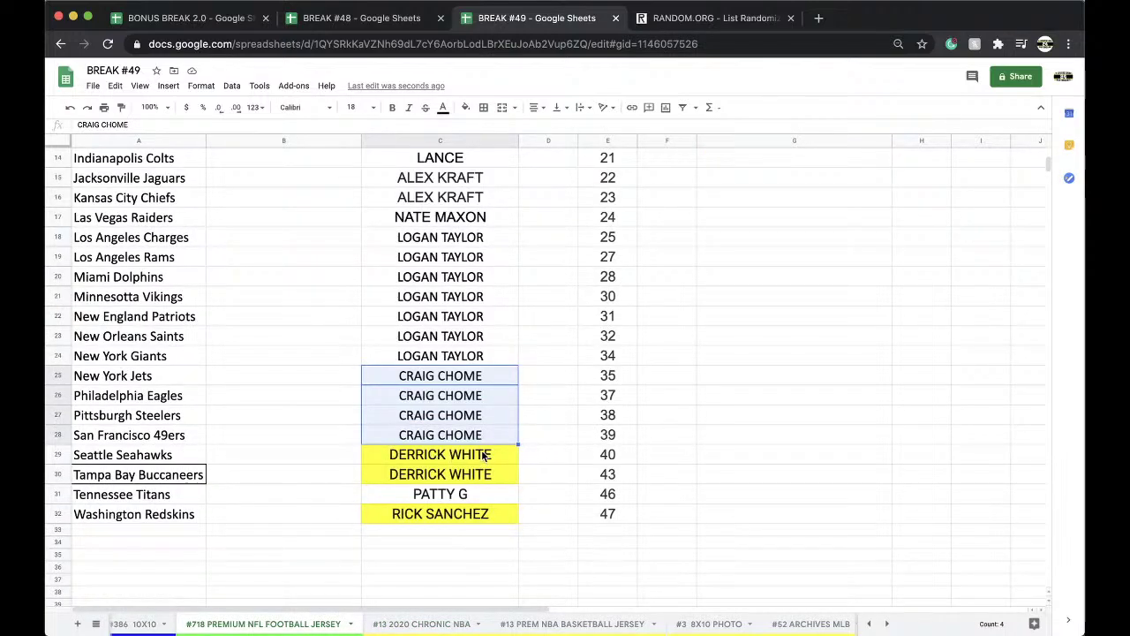
{"action": "left_click_drag", "start_coordinate": [484, 456], "coordinate": [475, 477]}
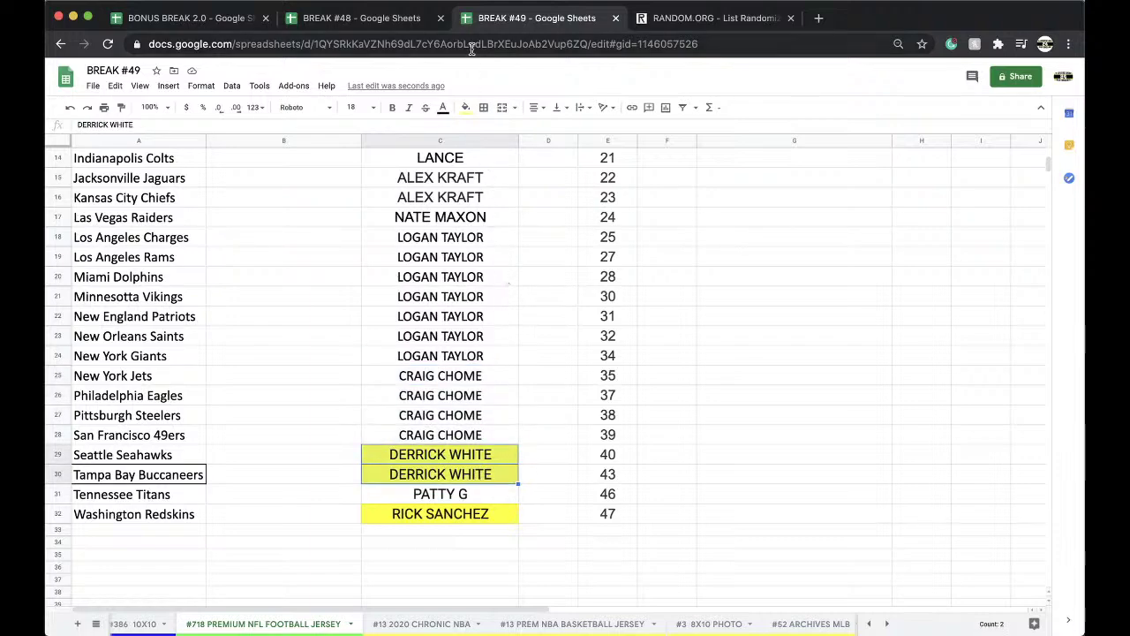
{"action": "left_click_drag", "start_coordinate": [441, 375], "coordinate": [432, 541]}
Step: Select empty cell C33 and close the fill colour menu without changing anything
{"action": "left_click", "coordinate": [433, 530]}
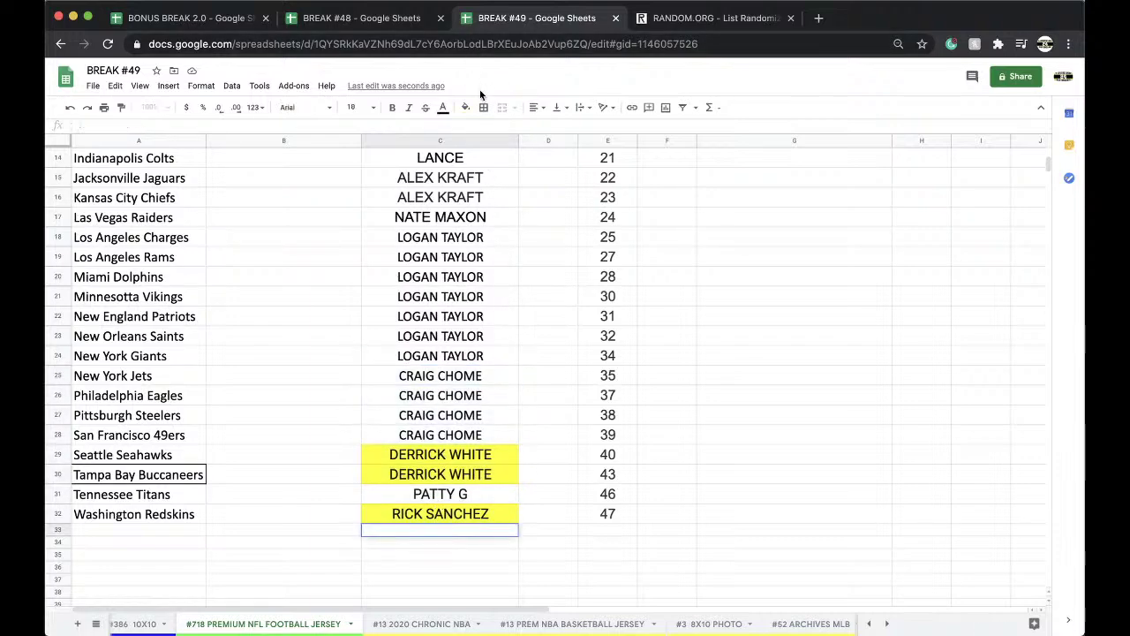
{"action": "left_click", "coordinate": [465, 107]}
{"action": "left_click", "coordinate": [486, 129]}
Step: In BREAK #48, find the buyer in the credit list and enter $11 credit in row 222
{"action": "left_click", "coordinate": [375, 18]}
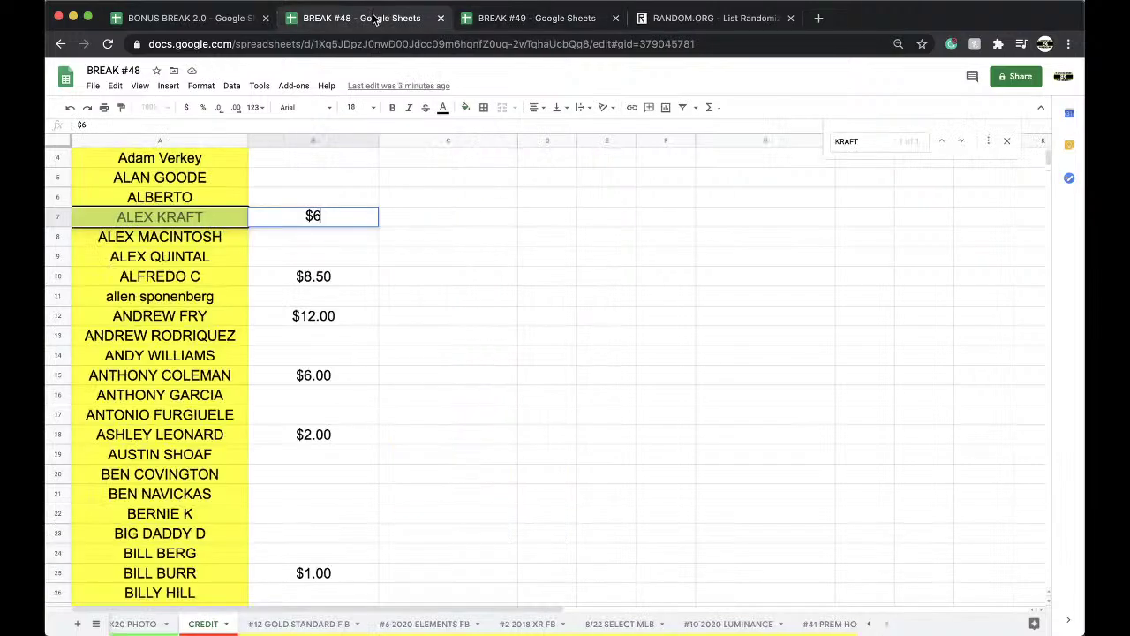
{"action": "key", "text": "ctrl+f"}
{"action": "type", "text": "RICK"}
{"action": "scroll", "coordinate": [358, 250], "scroll_direction": "down", "scroll_amount": 2}
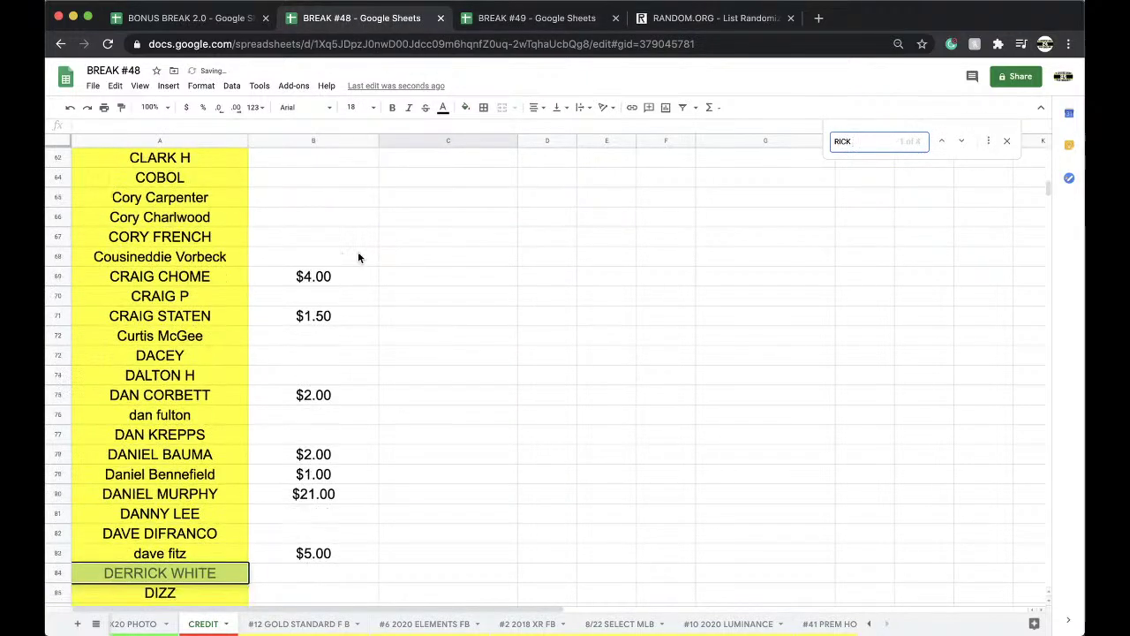
{"action": "left_click", "coordinate": [961, 144]}
{"action": "left_click", "coordinate": [961, 144]}
{"action": "scroll", "coordinate": [497, 336], "scroll_direction": "down", "scroll_amount": 3}
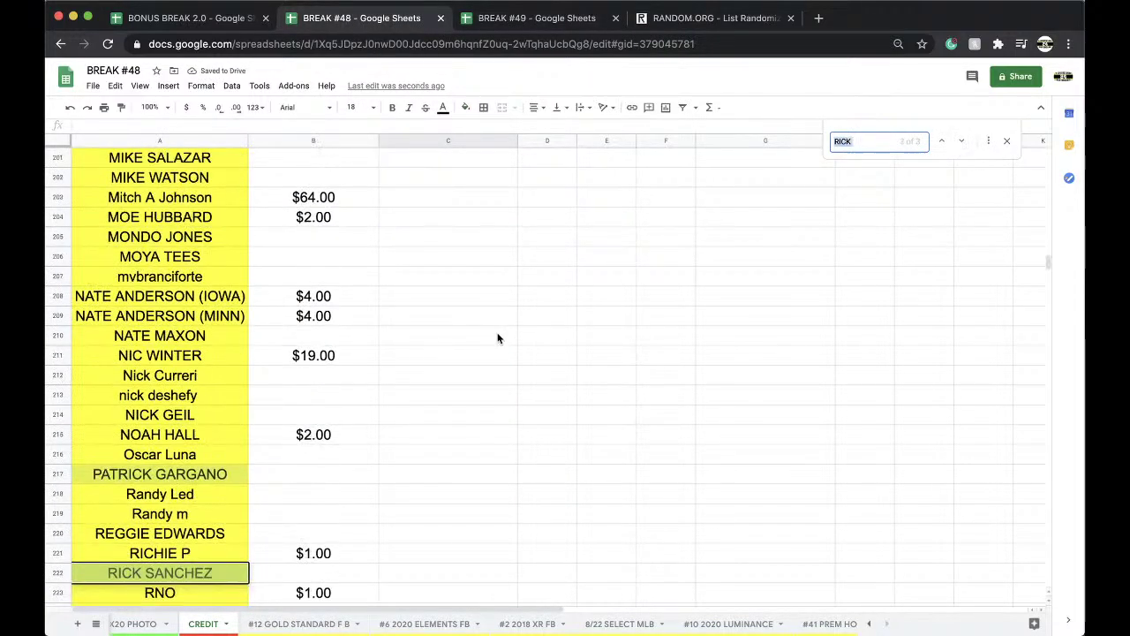
{"action": "left_click", "coordinate": [305, 514]}
{"action": "type", "text": "$11"}
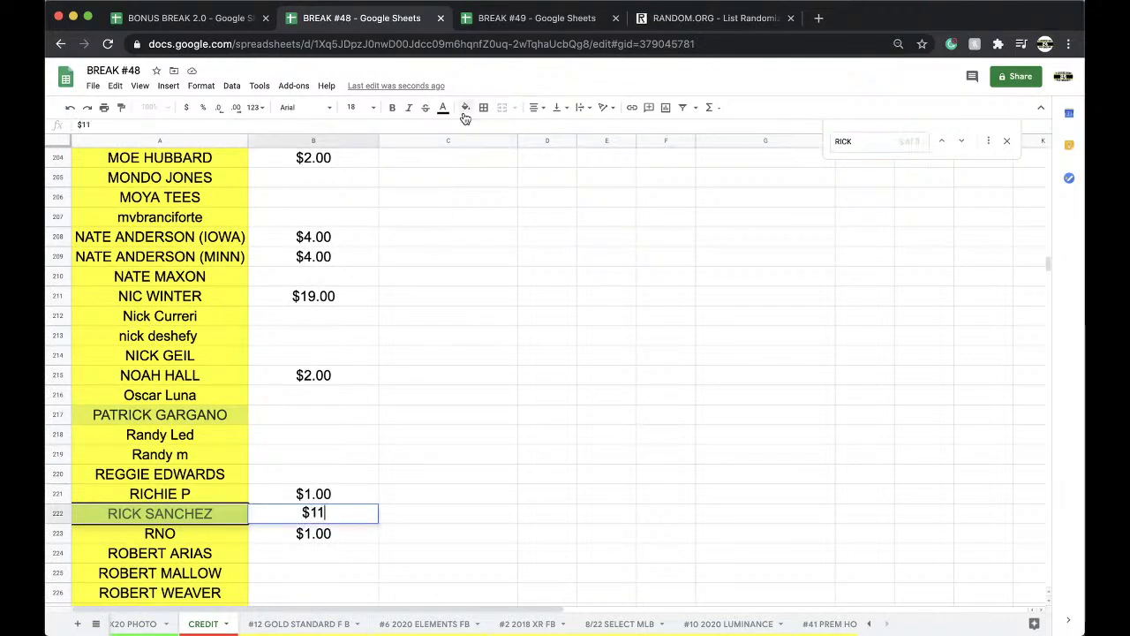
Step: In BREAK #49, reset the yellow fill on slots C28:C33
{"action": "left_click", "coordinate": [515, 20]}
{"action": "left_click_drag", "start_coordinate": [436, 441], "coordinate": [425, 524]}
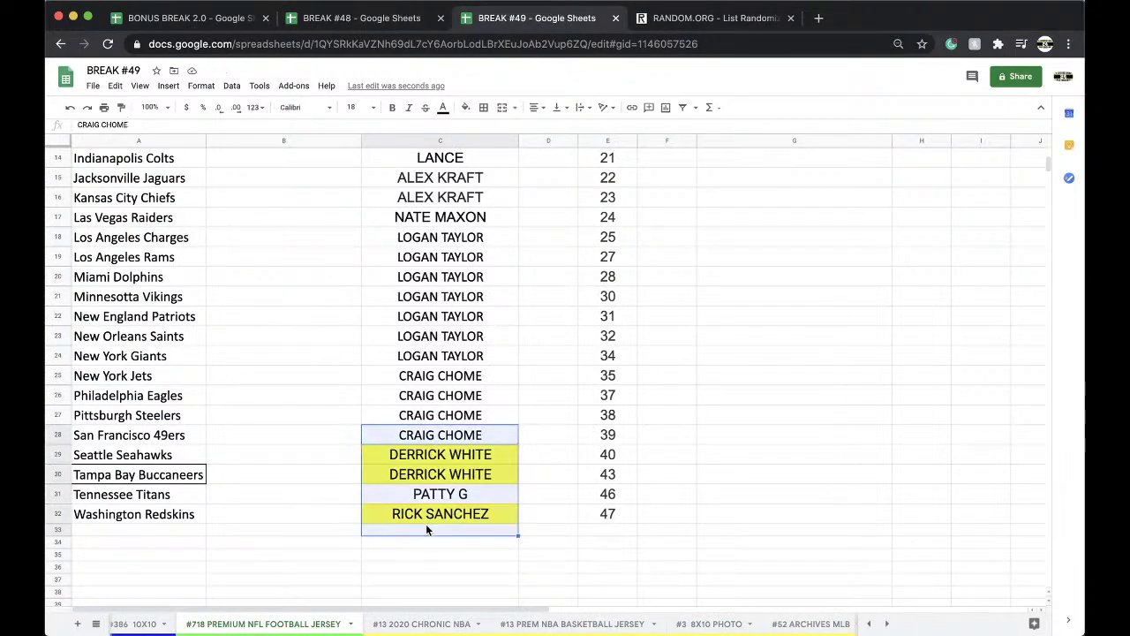
{"action": "left_click", "coordinate": [466, 107]}
{"action": "left_click", "coordinate": [472, 128]}
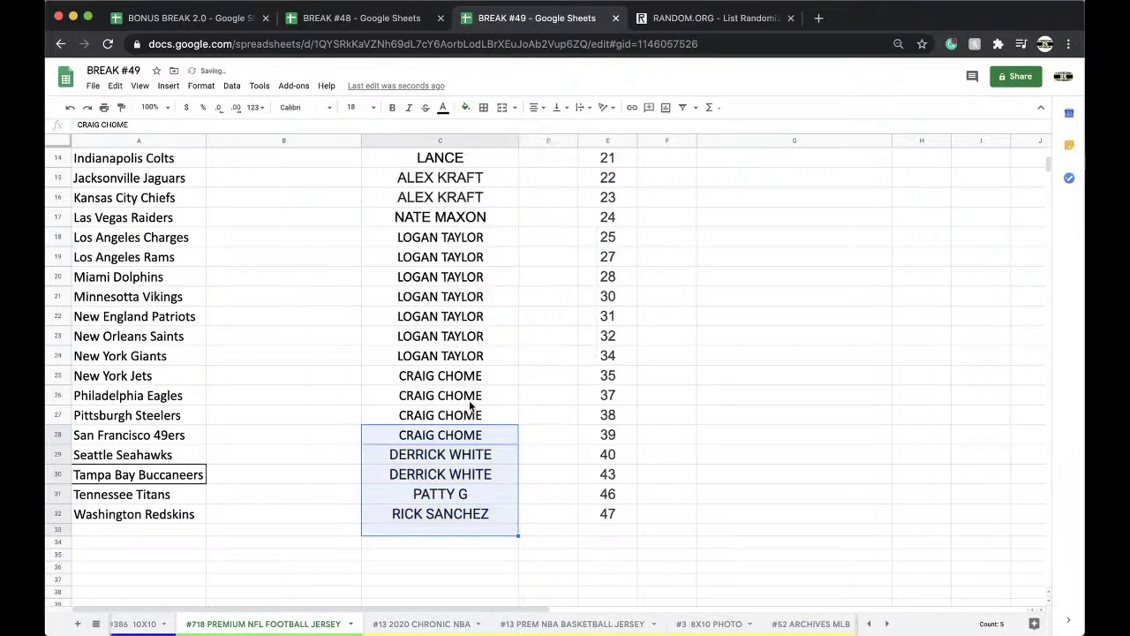
{"action": "left_click", "coordinate": [305, 517]}
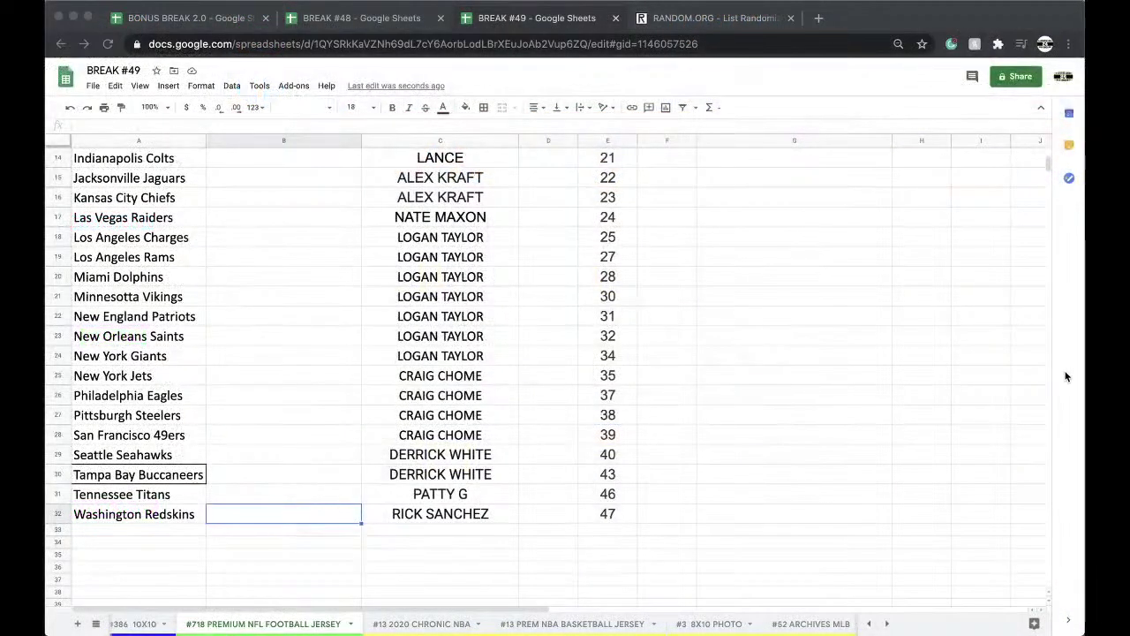
{"action": "scroll", "coordinate": [534, 328], "scroll_direction": "up", "scroll_amount": 5}
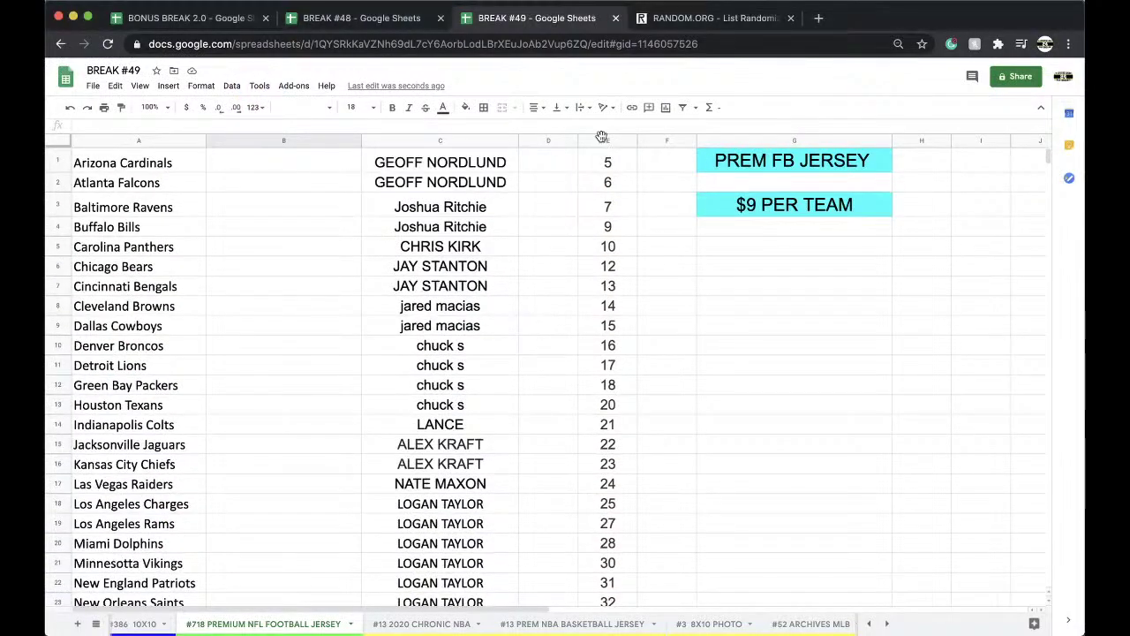
Step: Shuffle column E's 32 slot numbers five times in Random.org's List Randomizer, then return to BREAK #49
{"action": "left_click", "coordinate": [600, 139]}
{"action": "left_click", "coordinate": [710, 19]}
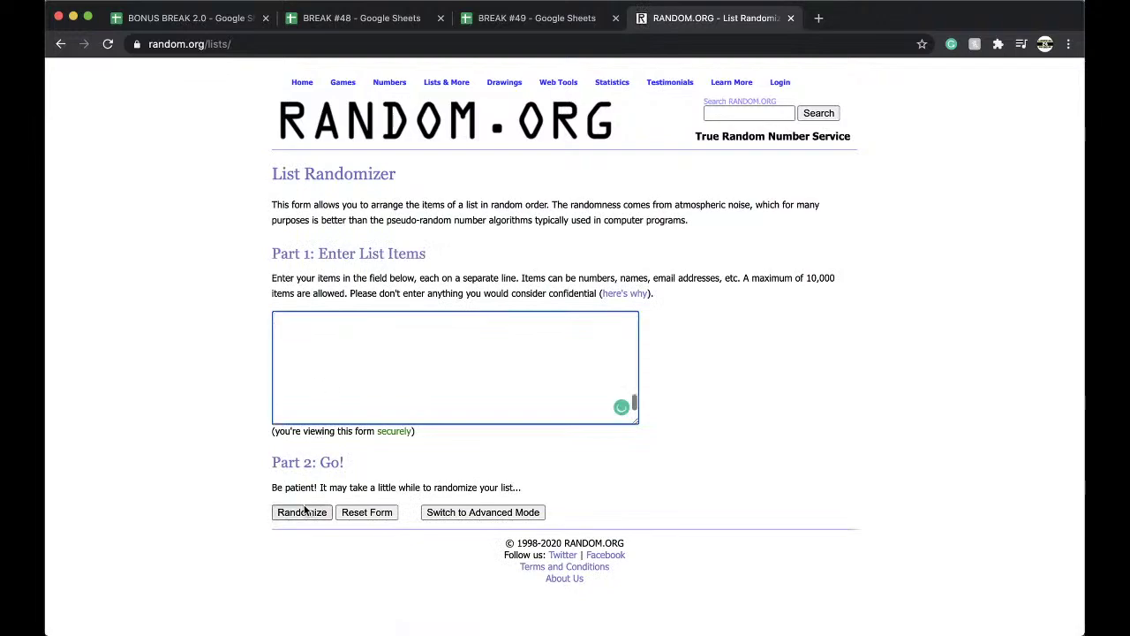
{"action": "left_click", "coordinate": [302, 513]}
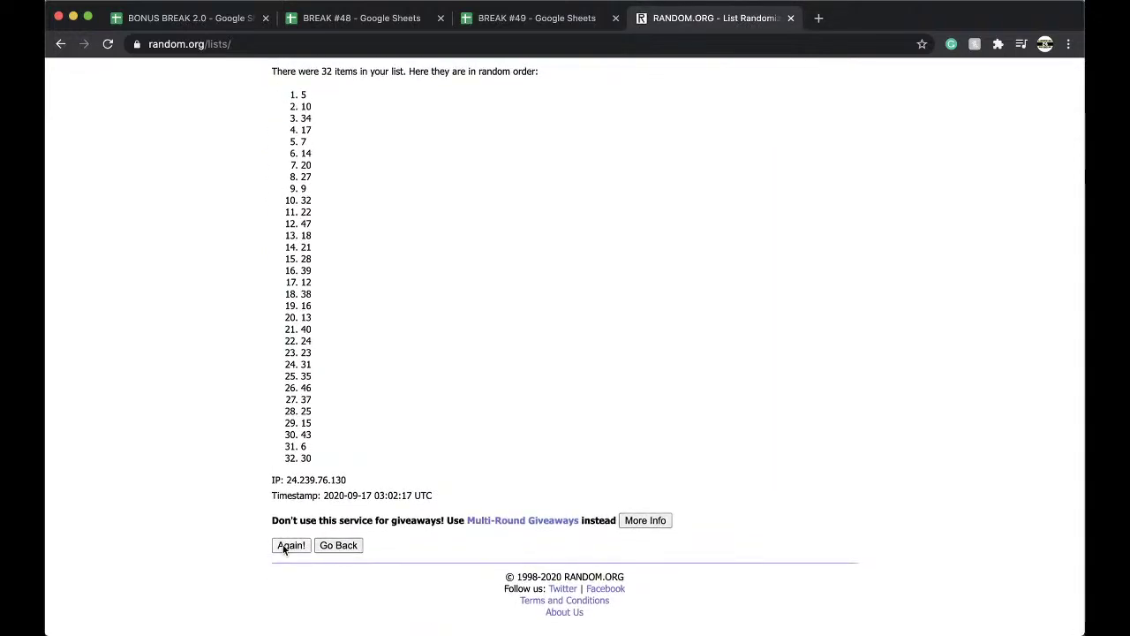
{"action": "left_click", "coordinate": [285, 544]}
{"action": "left_click", "coordinate": [291, 544]}
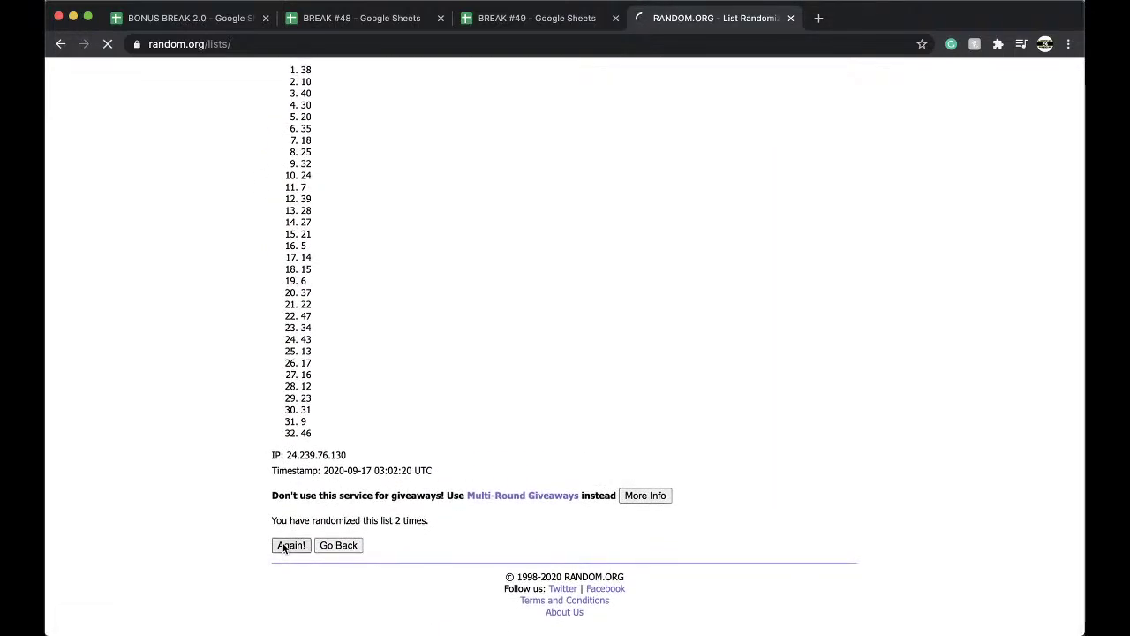
{"action": "left_click", "coordinate": [291, 545]}
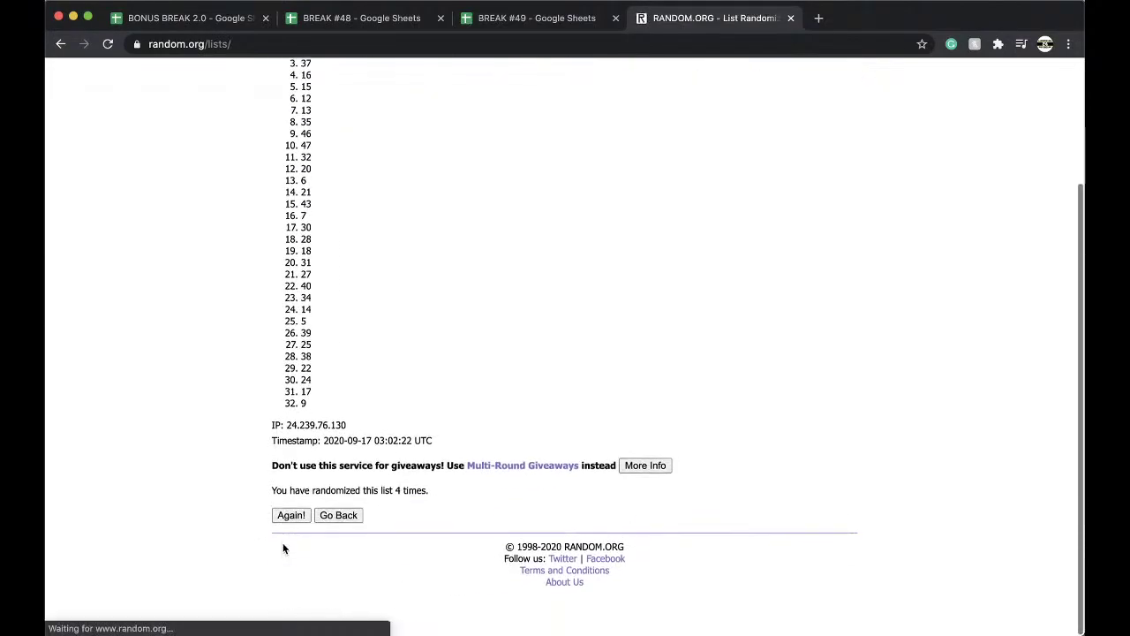
{"action": "left_click", "coordinate": [285, 545]}
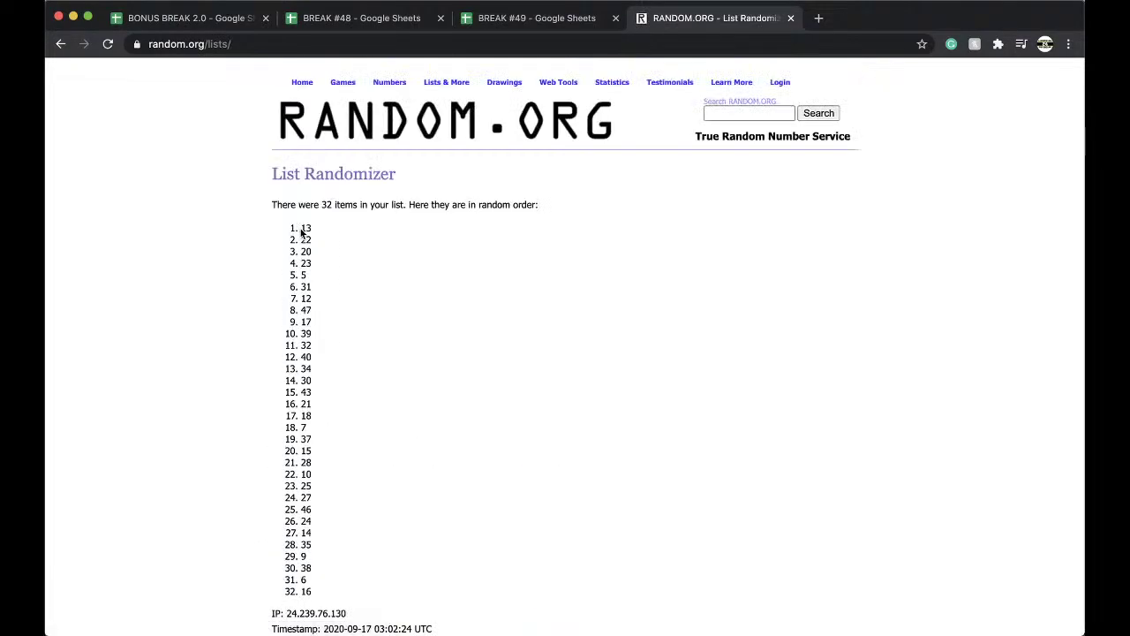
{"action": "left_click", "coordinate": [544, 20]}
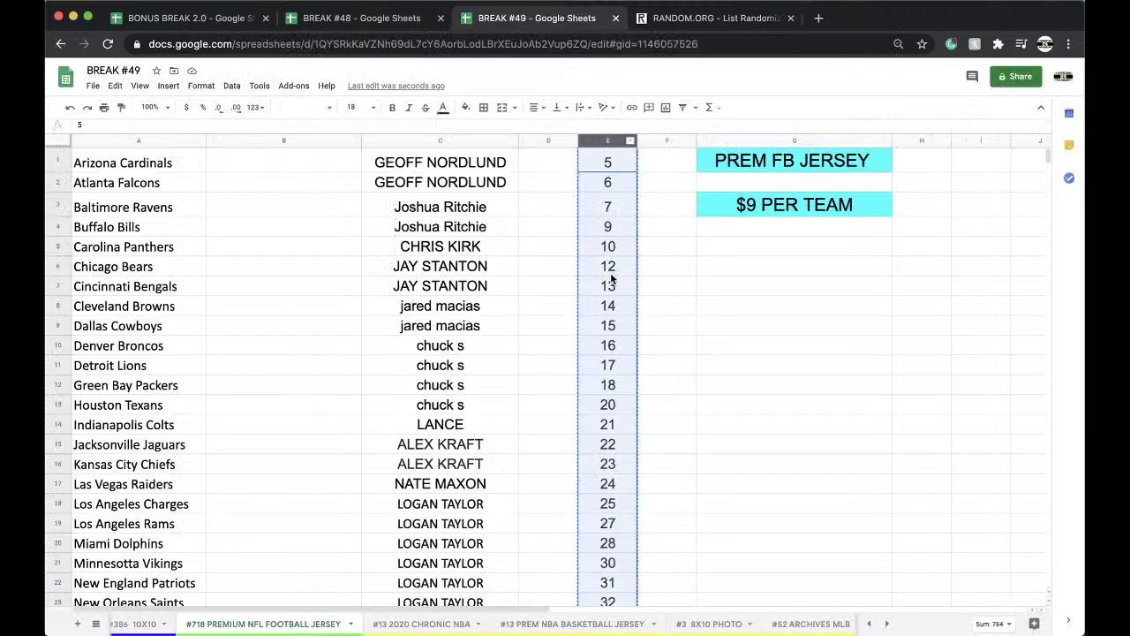
Step: Fill the drawn slot 13 cell E7 yellow
{"action": "left_click", "coordinate": [609, 285]}
{"action": "left_click", "coordinate": [466, 106]}
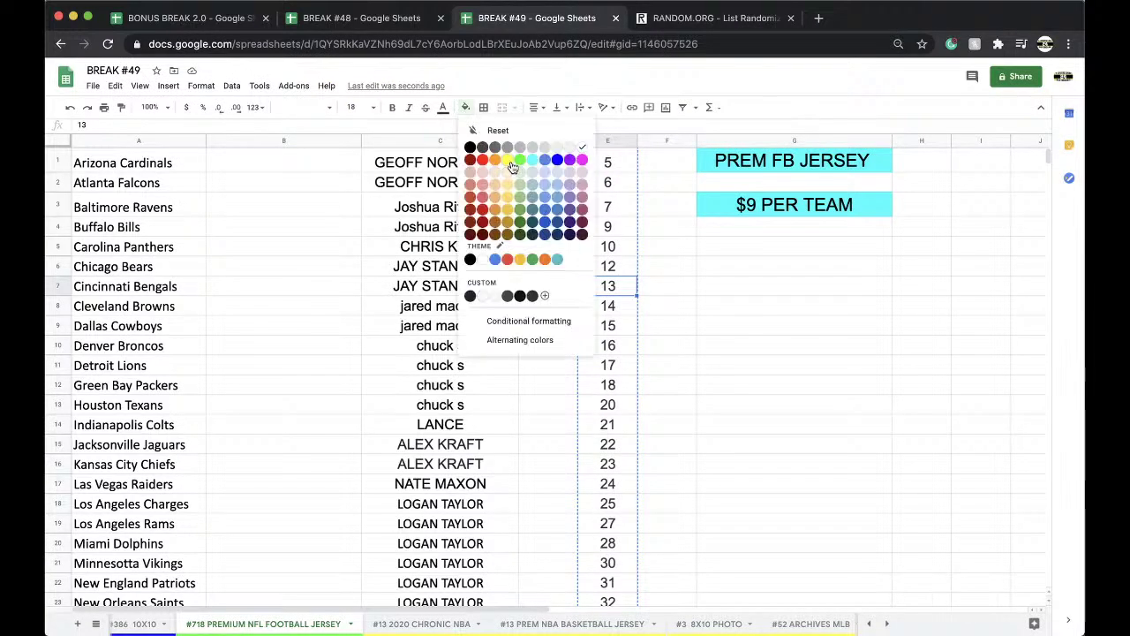
{"action": "left_click", "coordinate": [507, 160]}
Step: Duplicate the #718 jersey sheet and rename the copy #719 PREMIUM NFL FOOTBALL JERSEY
{"action": "right_click", "coordinate": [288, 625]}
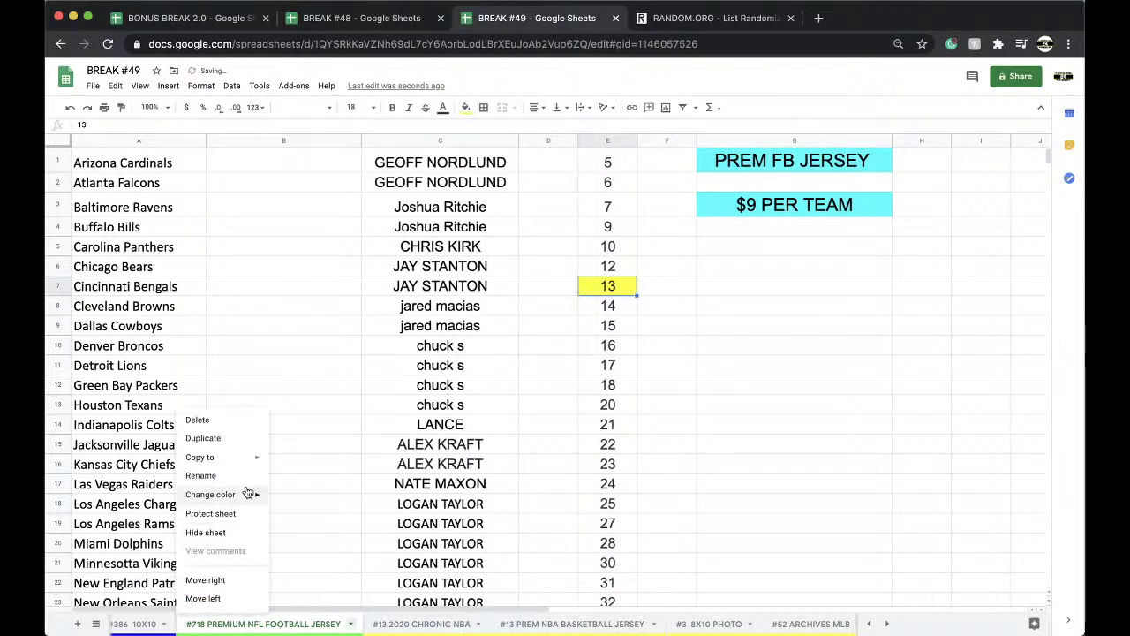
{"action": "left_click", "coordinate": [205, 438]}
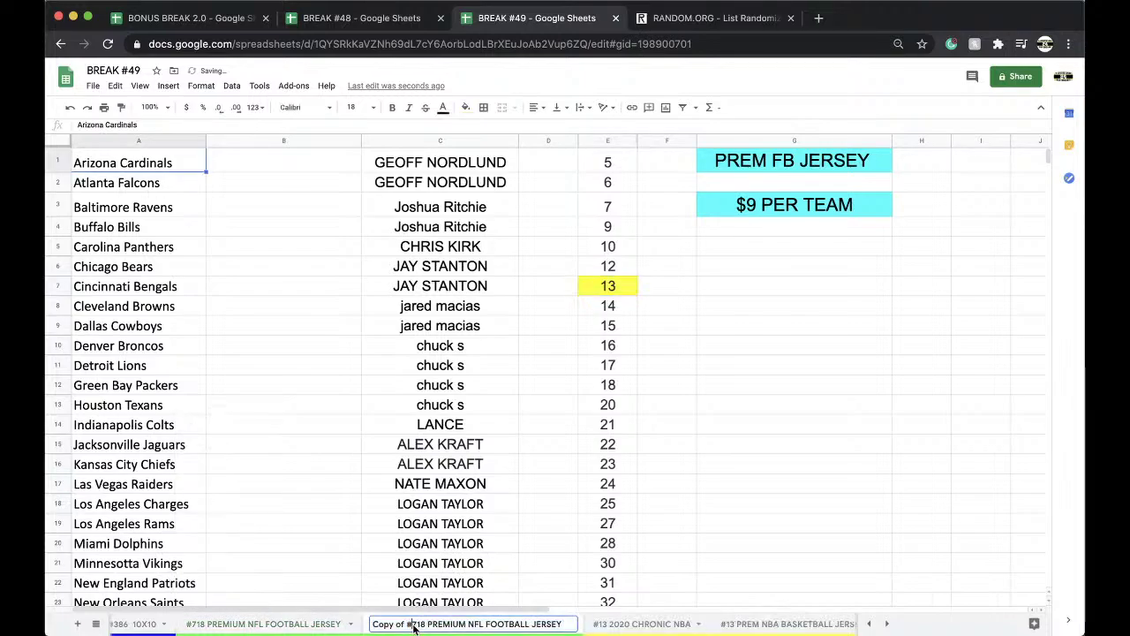
{"action": "double_click", "coordinate": [424, 624]}
{"action": "left_click_drag", "start_coordinate": [425, 624], "coordinate": [320, 623]}
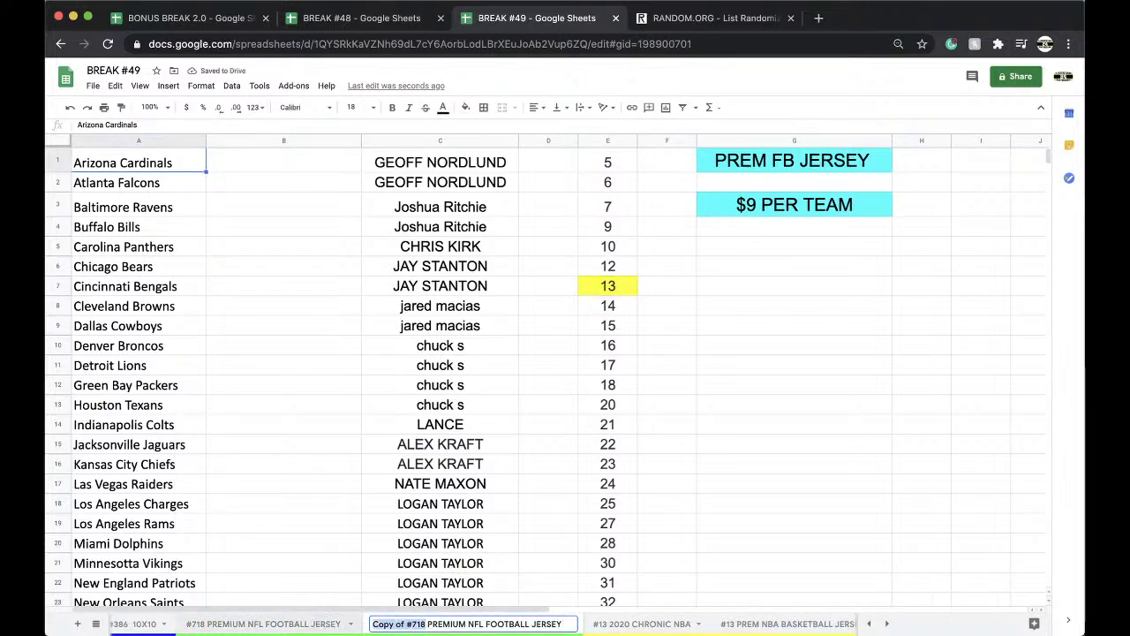
{"action": "type", "text": "#719"}
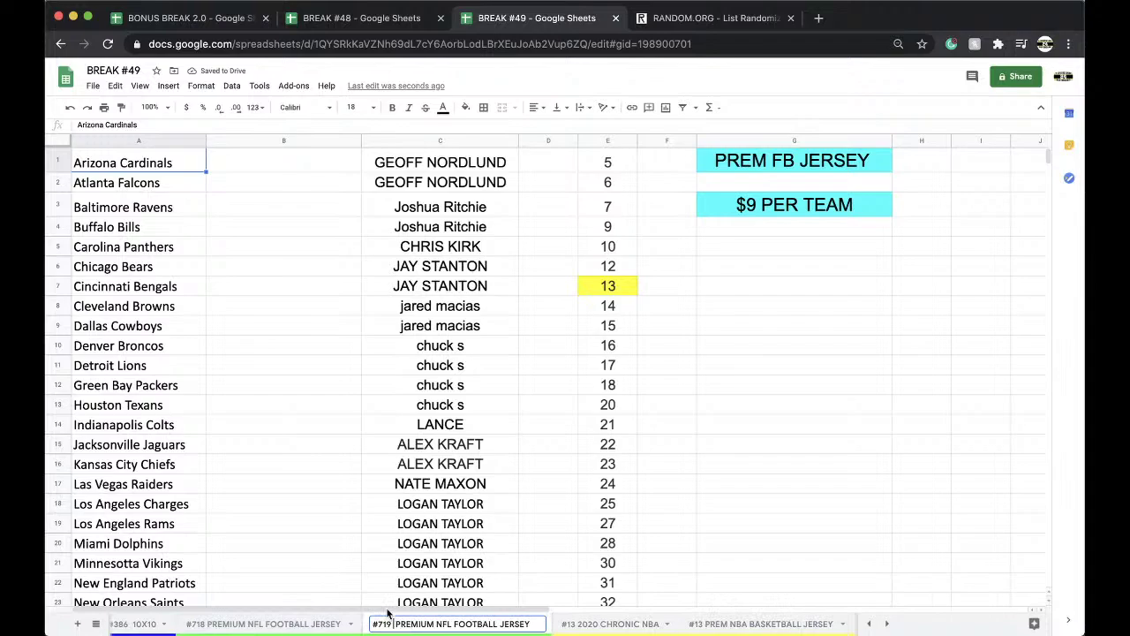
{"action": "left_click", "coordinate": [318, 569]}
{"action": "right_click", "coordinate": [375, 624]}
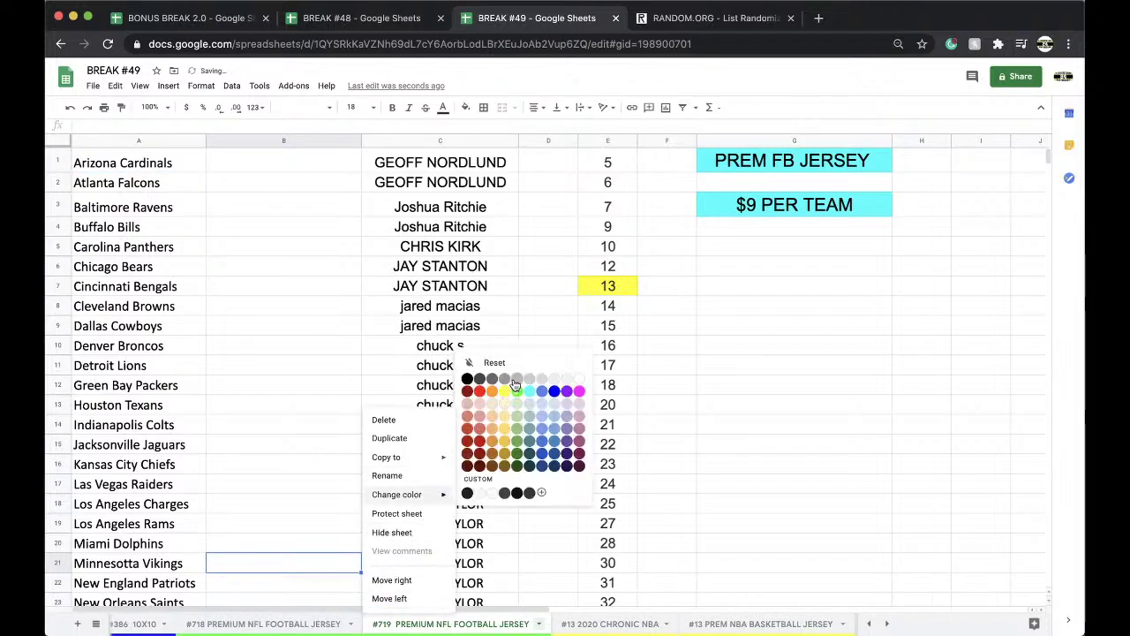
{"action": "key", "text": "Escape"}
Step: On #719, clear the buyer names in column C and shift slots E8:E32 up over slot 13
{"action": "left_click", "coordinate": [450, 144]}
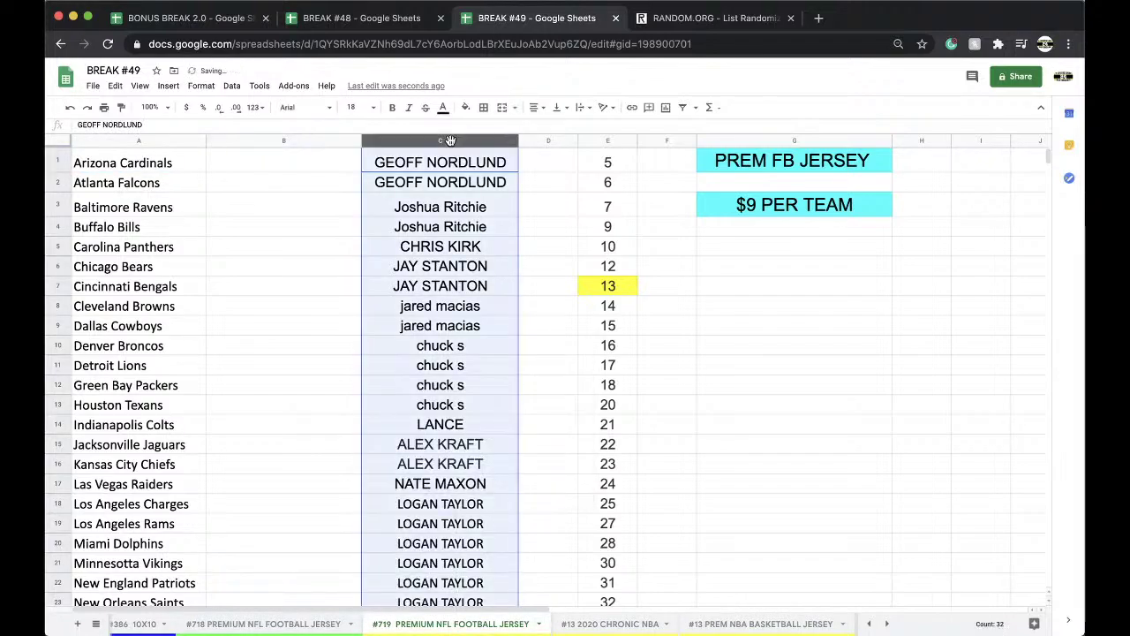
{"action": "key", "text": "Delete"}
{"action": "left_click_drag", "start_coordinate": [608, 306], "coordinate": [612, 463]}
{"action": "key", "text": "Delete"}
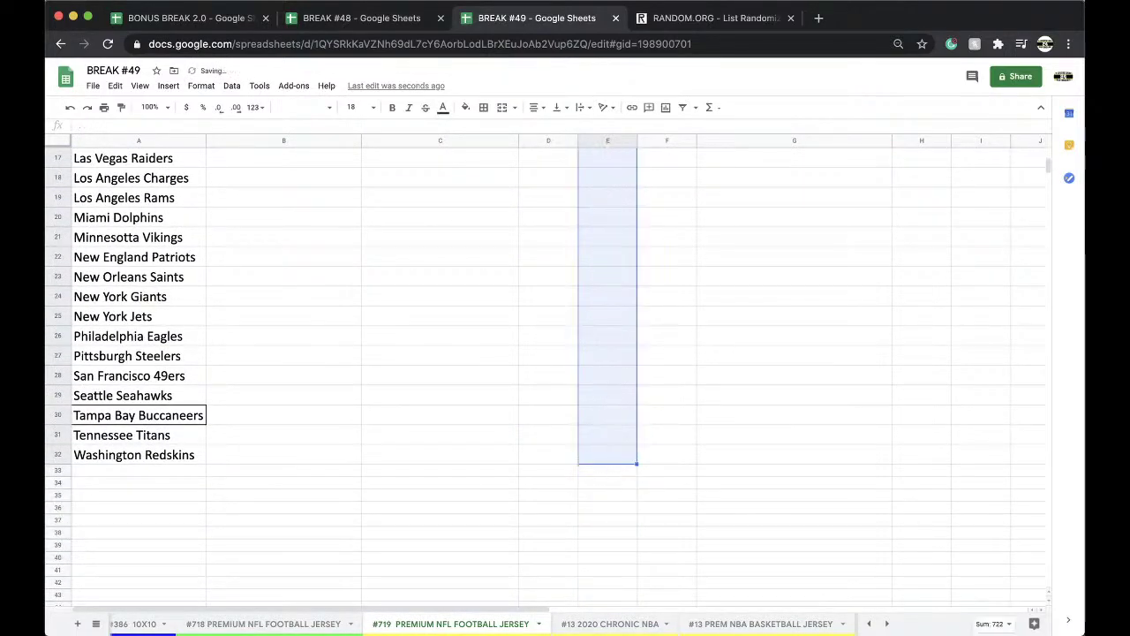
{"action": "scroll", "coordinate": [612, 419], "scroll_direction": "up", "scroll_amount": 5}
{"action": "left_click", "coordinate": [602, 285]}
{"action": "key", "text": "ctrl+v"}
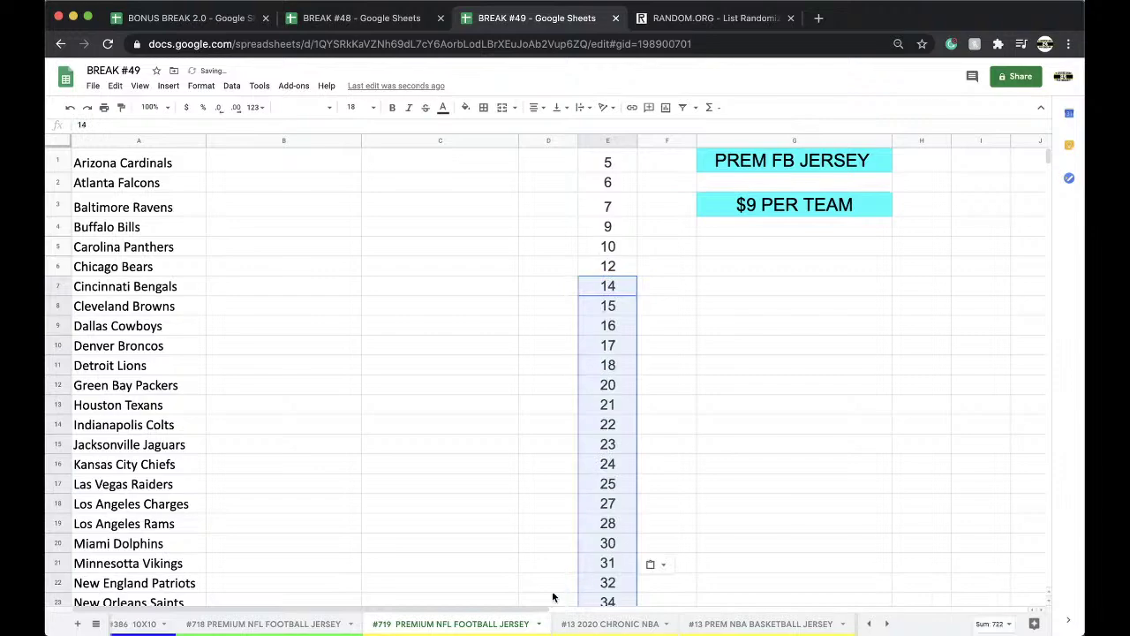
Step: Move the #719 sheet tab after #8 GR BASEBALLS and go back to the #718 sheet
{"action": "scroll", "coordinate": [409, 619], "scroll_direction": "right", "scroll_amount": 3}
{"action": "left_click_drag", "start_coordinate": [248, 624], "coordinate": [698, 620]}
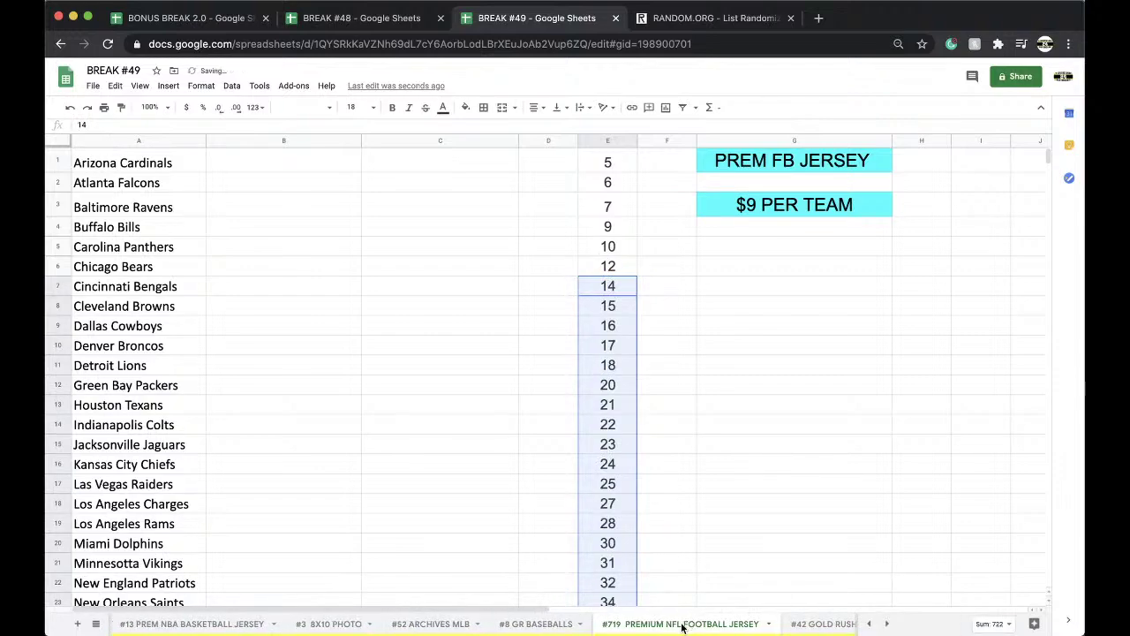
{"action": "scroll", "coordinate": [618, 624], "scroll_direction": "left", "scroll_amount": 5}
{"action": "left_click", "coordinate": [547, 623]}
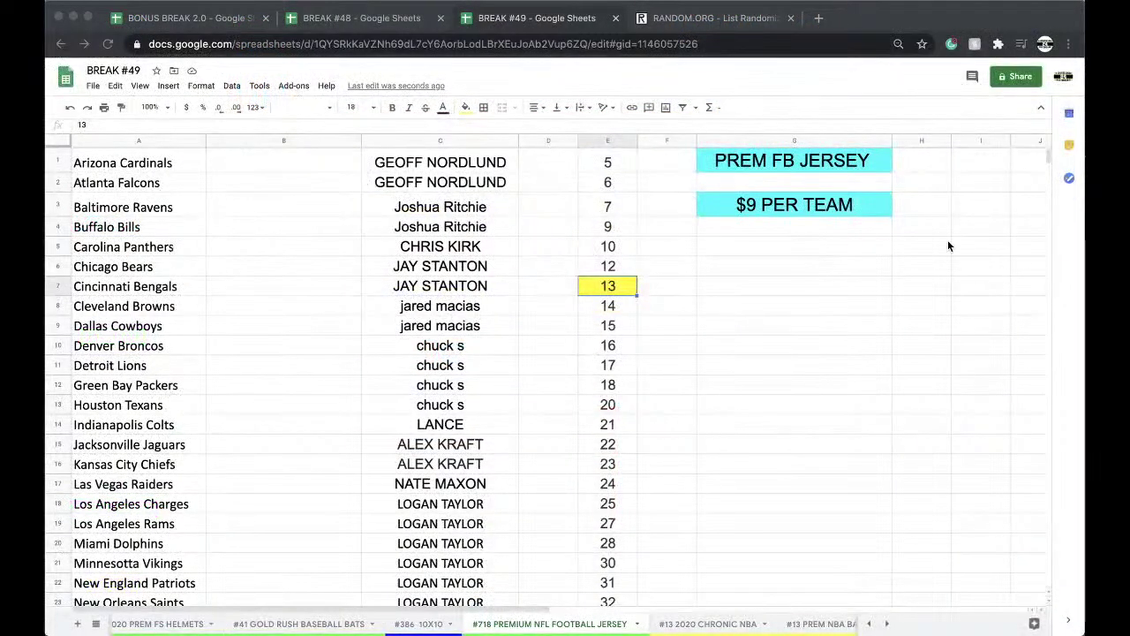
Step: Scroll through the 32 buyer names, select all of column C, and bring up the Random.org randomizer
{"action": "scroll", "coordinate": [484, 205], "scroll_direction": "down", "scroll_amount": 1}
{"action": "left_click", "coordinate": [476, 223]}
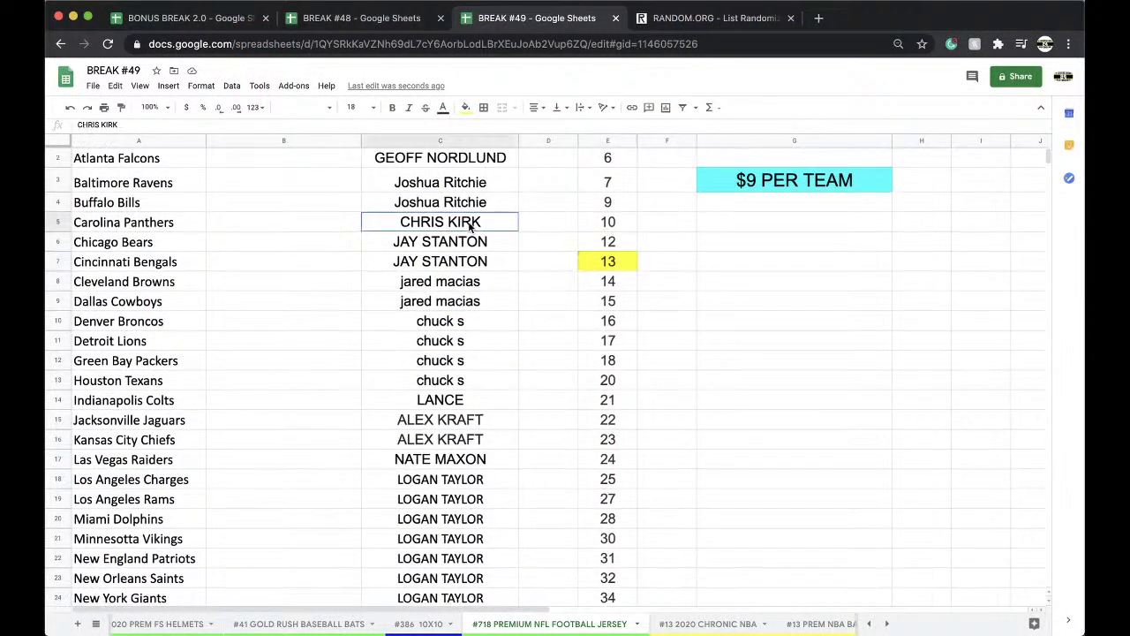
{"action": "scroll", "coordinate": [459, 227], "scroll_direction": "down", "scroll_amount": 1}
{"action": "scroll", "coordinate": [458, 226], "scroll_direction": "down", "scroll_amount": 2}
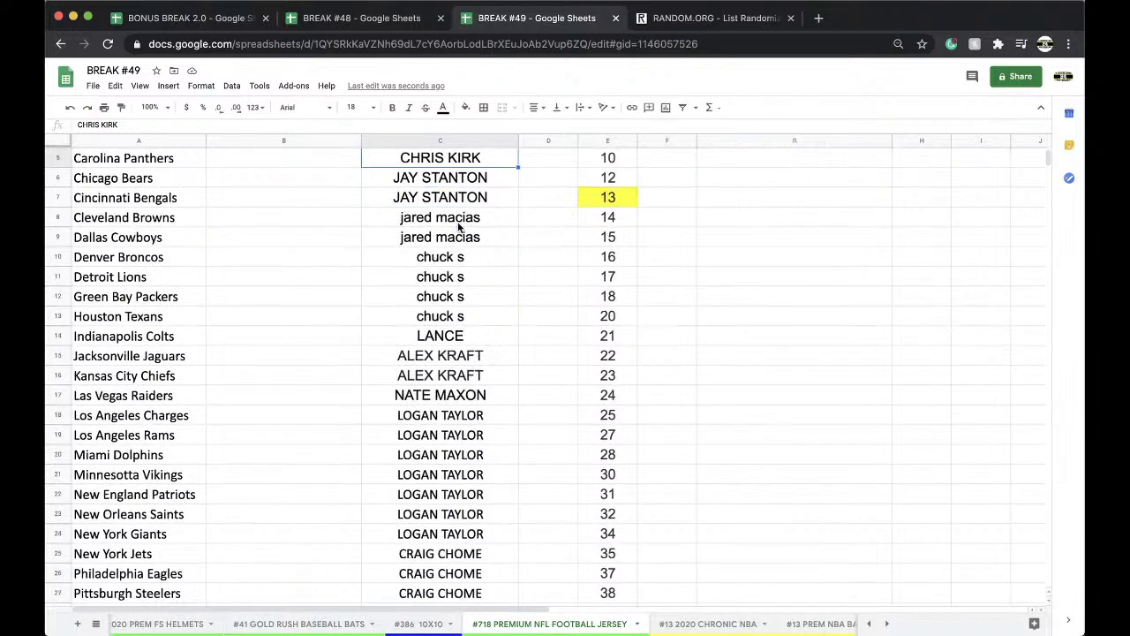
{"action": "left_click_drag", "start_coordinate": [455, 264], "coordinate": [433, 494]}
{"action": "scroll", "coordinate": [460, 296], "scroll_direction": "down", "scroll_amount": 1}
{"action": "scroll", "coordinate": [450, 341], "scroll_direction": "down", "scroll_amount": 1}
{"action": "scroll", "coordinate": [457, 335], "scroll_direction": "down", "scroll_amount": 5}
{"action": "scroll", "coordinate": [458, 336], "scroll_direction": "down", "scroll_amount": 1}
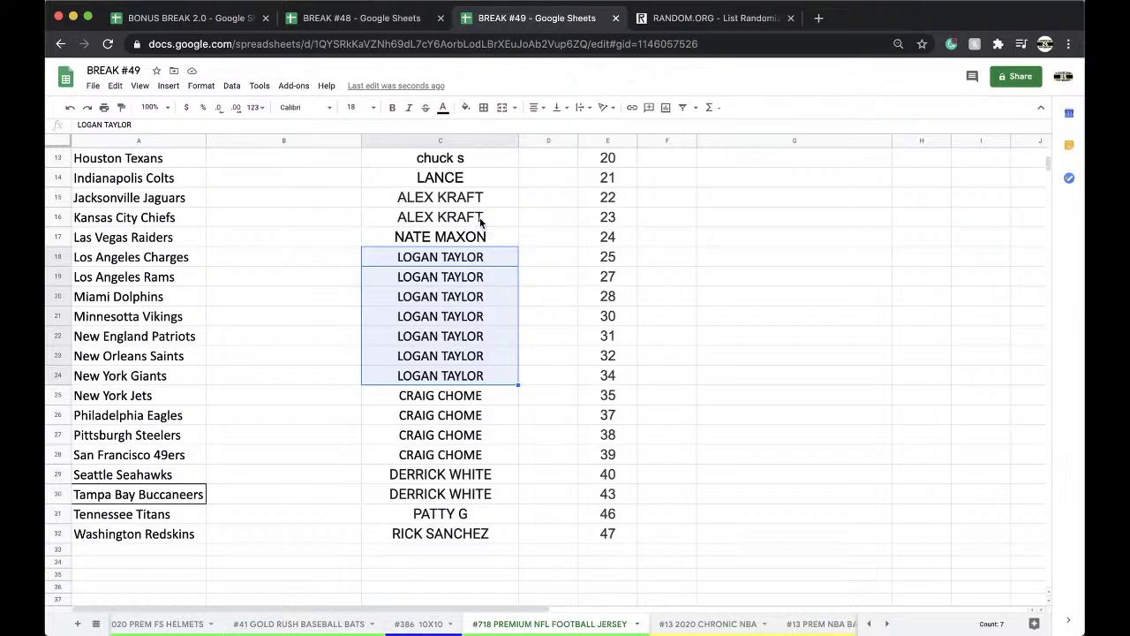
{"action": "left_click", "coordinate": [424, 141]}
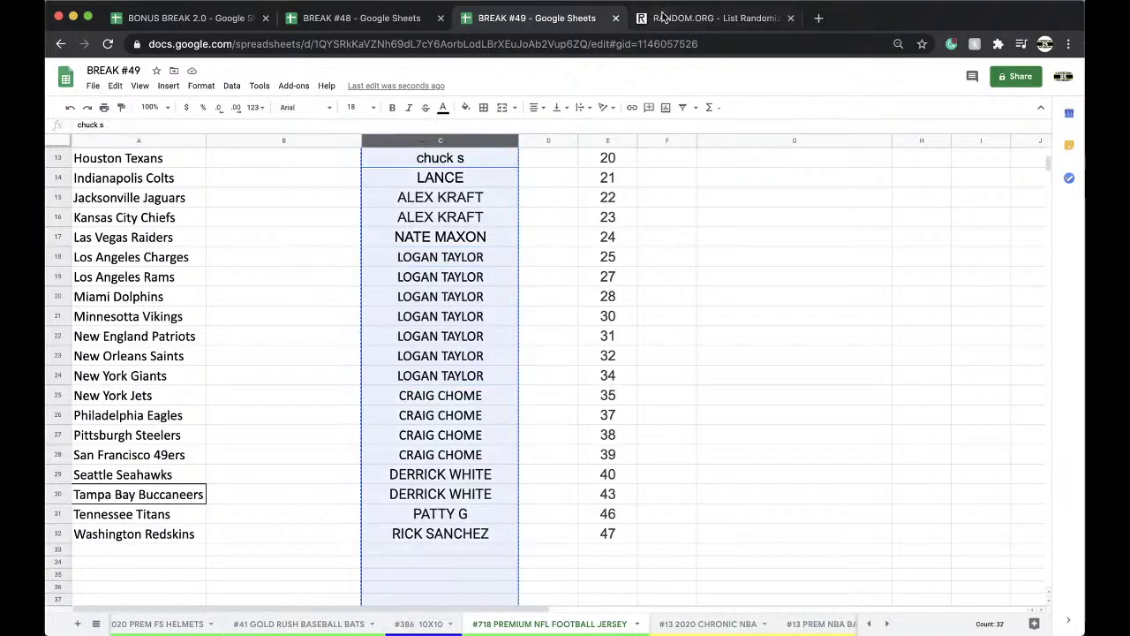
{"action": "left_click", "coordinate": [663, 18]}
{"action": "left_click", "coordinate": [620, 41]}
Step: Reload the randomizer, paste the 32 buyer names, shuffle them five times and select the result
{"action": "key", "text": "Return"}
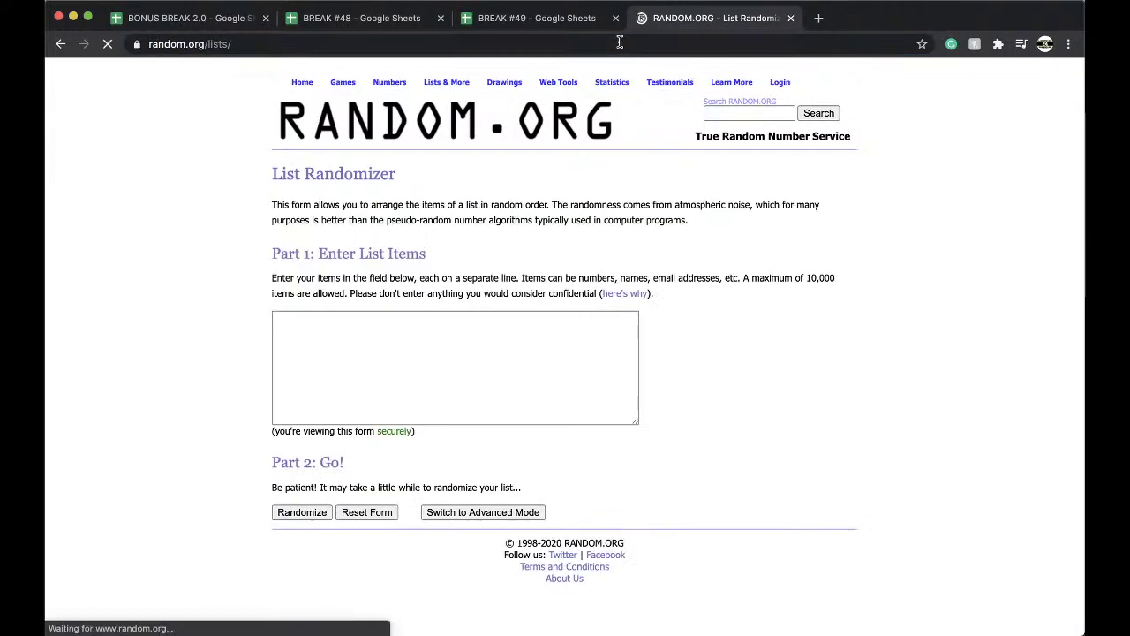
{"action": "left_click", "coordinate": [588, 341]}
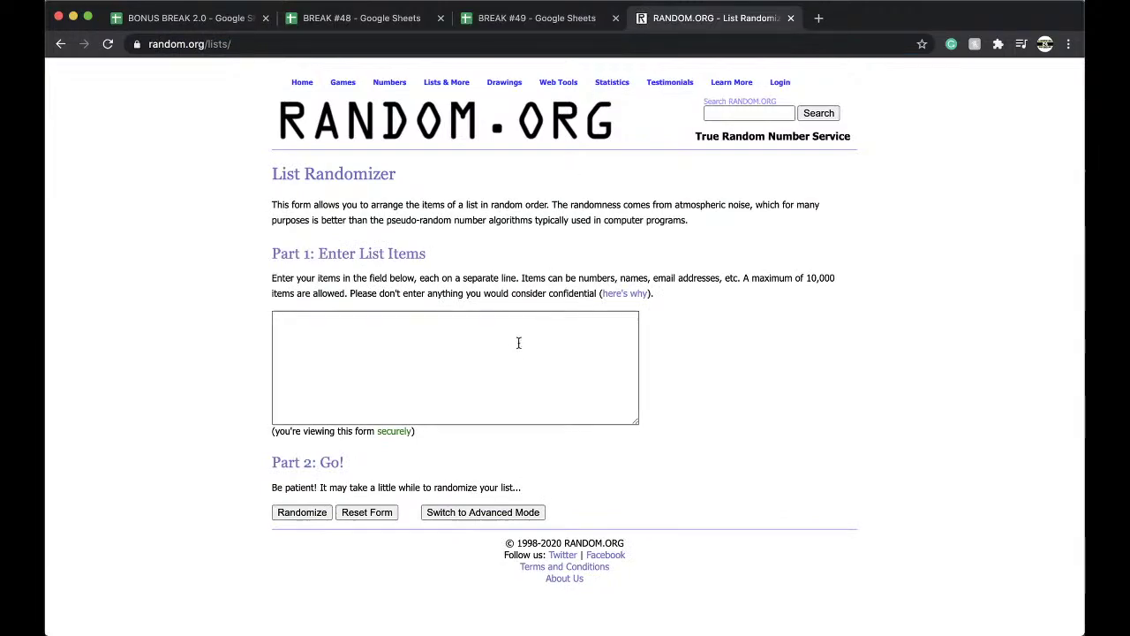
{"action": "left_click", "coordinate": [297, 513]}
{"action": "scroll", "coordinate": [294, 518], "scroll_direction": "down", "scroll_amount": 3}
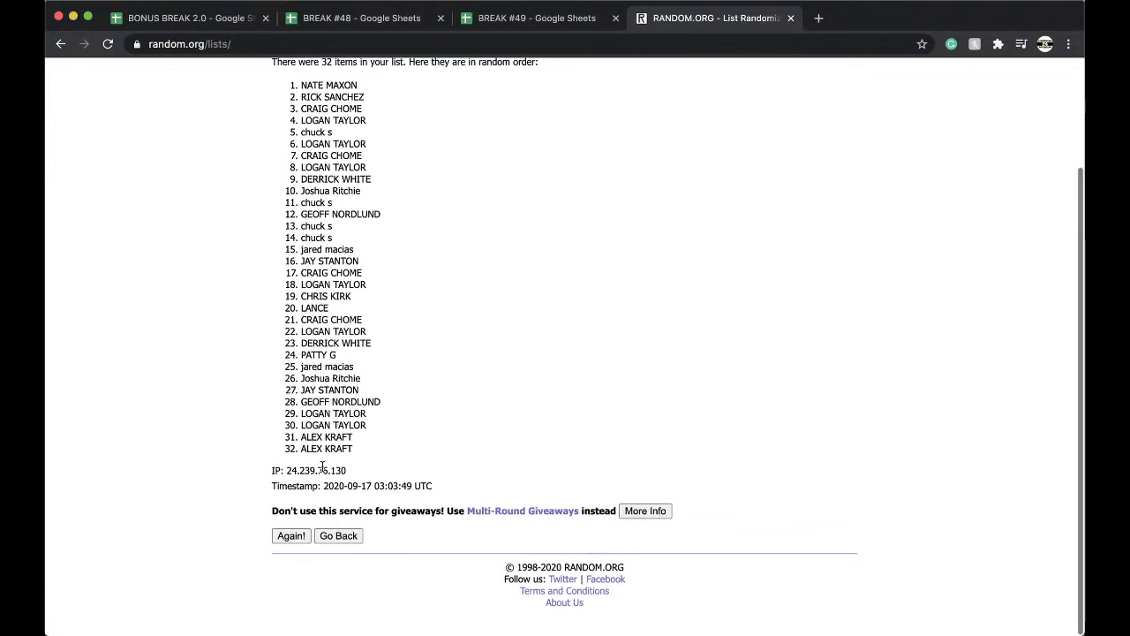
{"action": "left_click", "coordinate": [279, 545]}
{"action": "left_click", "coordinate": [282, 549]}
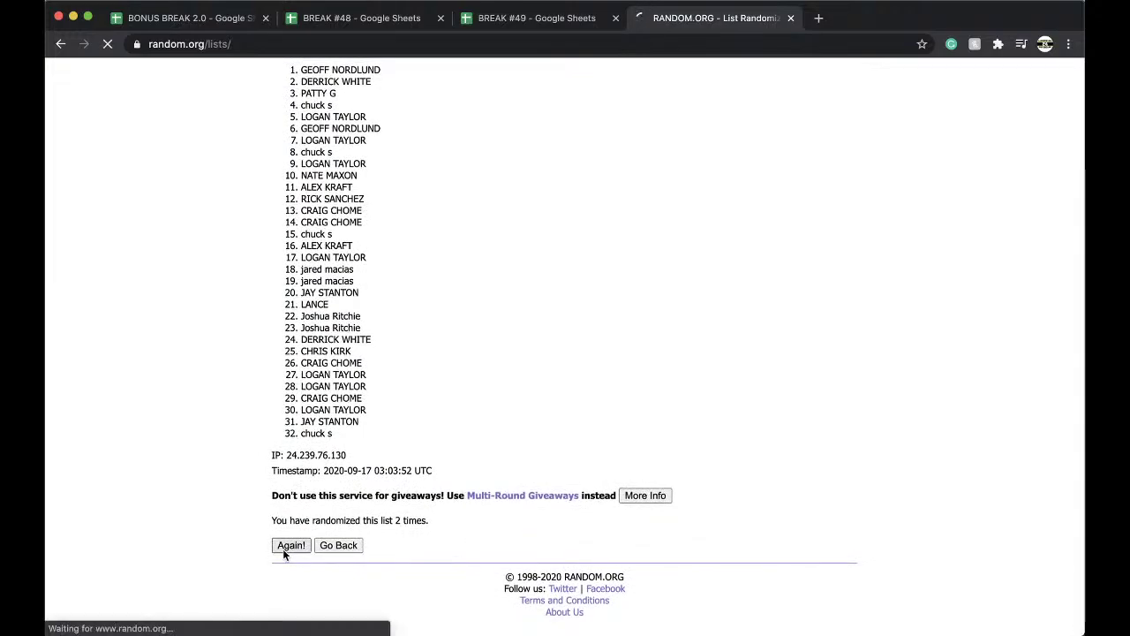
{"action": "scroll", "coordinate": [294, 548], "scroll_direction": "down", "scroll_amount": 5}
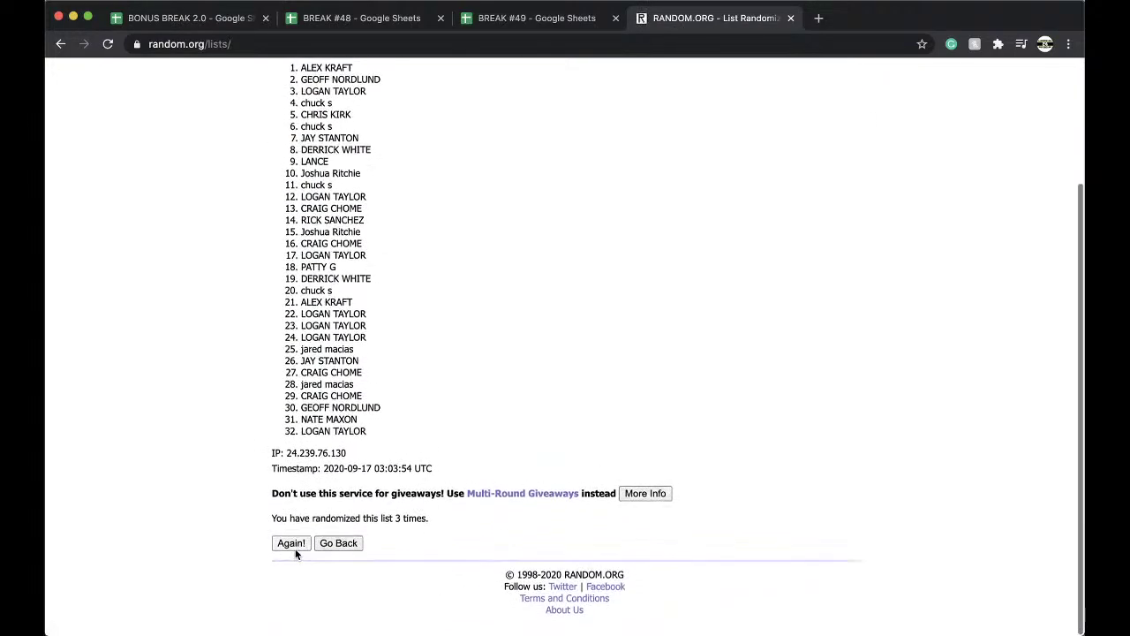
{"action": "left_click", "coordinate": [295, 547]}
{"action": "left_click", "coordinate": [294, 545]}
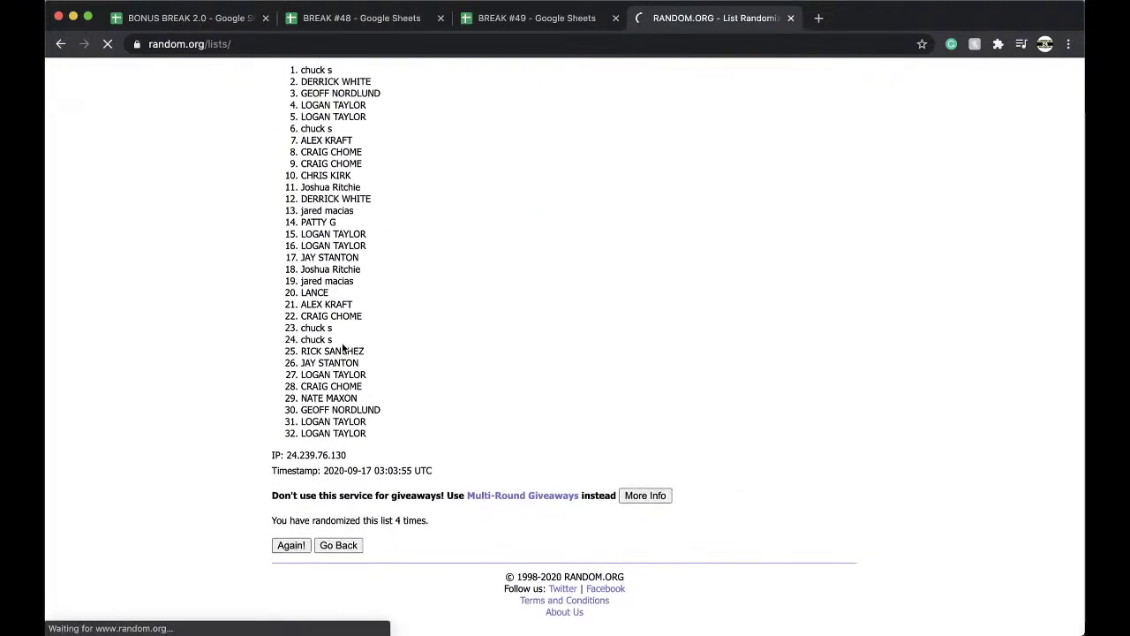
{"action": "left_click_drag", "start_coordinate": [313, 239], "coordinate": [404, 433]}
{"action": "scroll", "coordinate": [416, 328], "scroll_direction": "down", "scroll_amount": 4}
Step: Paste the shuffled names starting at B1, set them to size 18, and sort the sheet by column B A → Z
{"action": "left_click", "coordinate": [530, 17]}
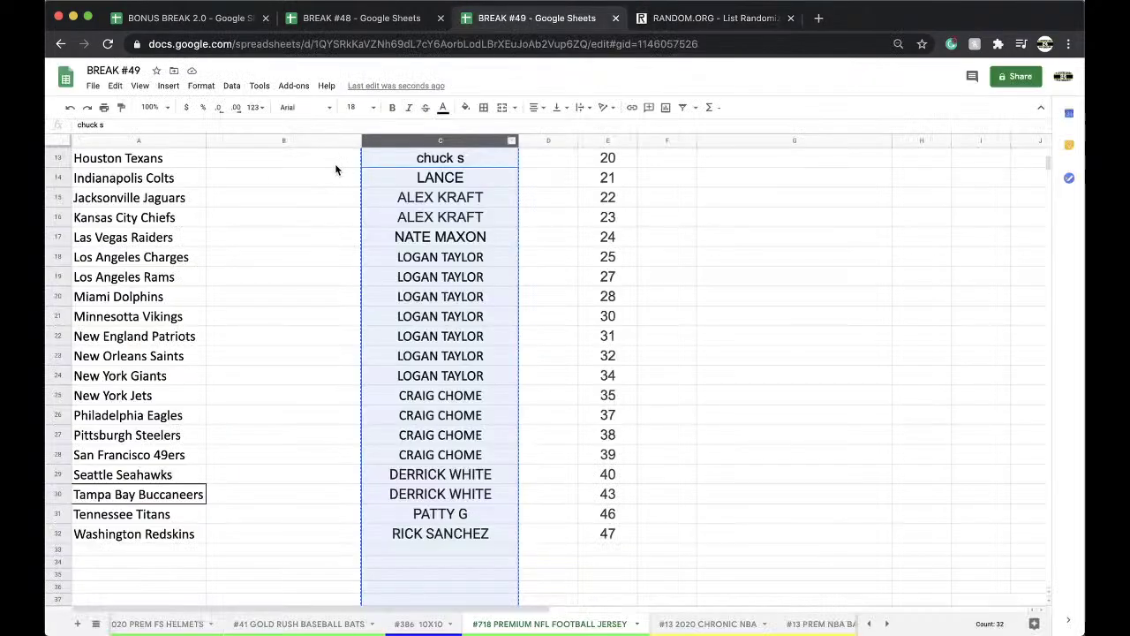
{"action": "scroll", "coordinate": [323, 164], "scroll_direction": "up", "scroll_amount": 3}
{"action": "scroll", "coordinate": [309, 172], "scroll_direction": "up", "scroll_amount": 1}
{"action": "left_click", "coordinate": [309, 165]}
{"action": "key", "text": "ctrl+v"}
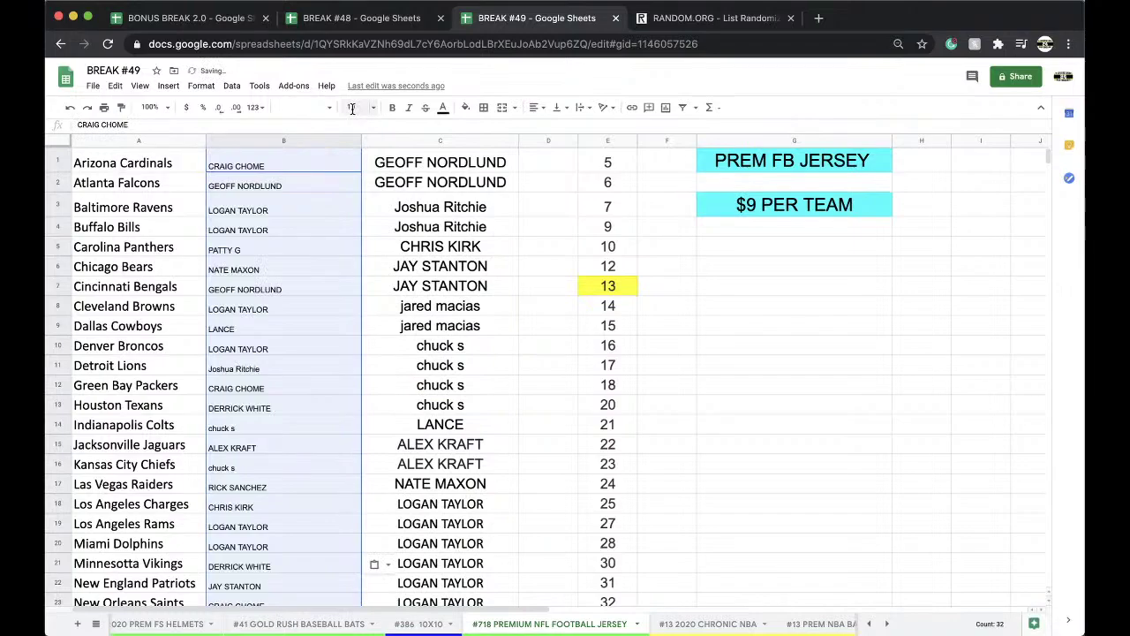
{"action": "left_click", "coordinate": [356, 107]}
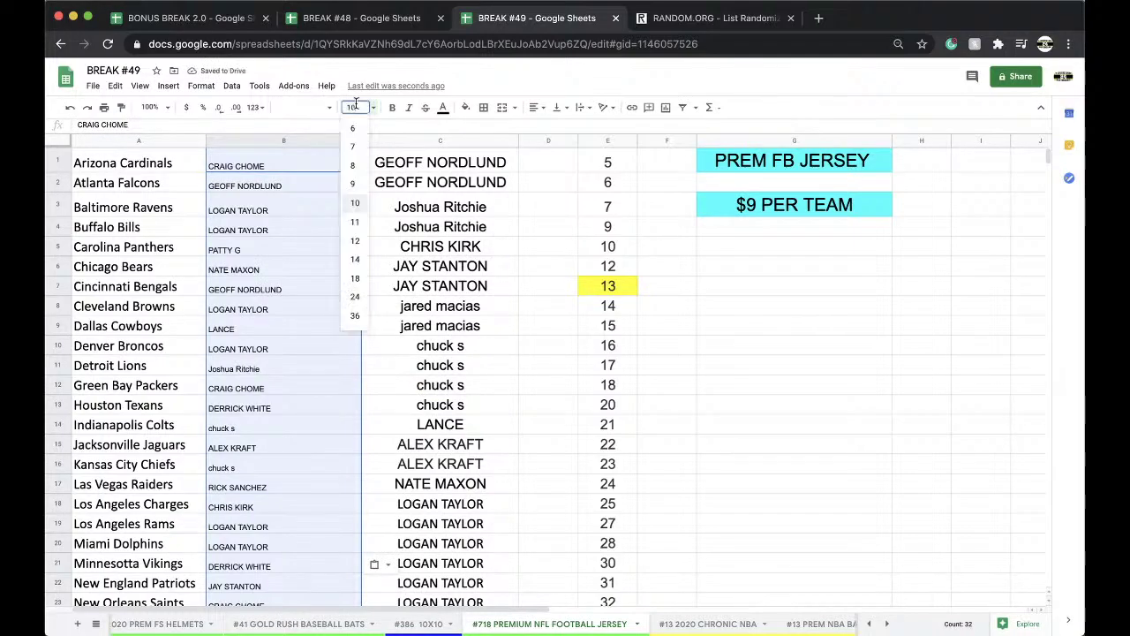
{"action": "left_click", "coordinate": [355, 278]}
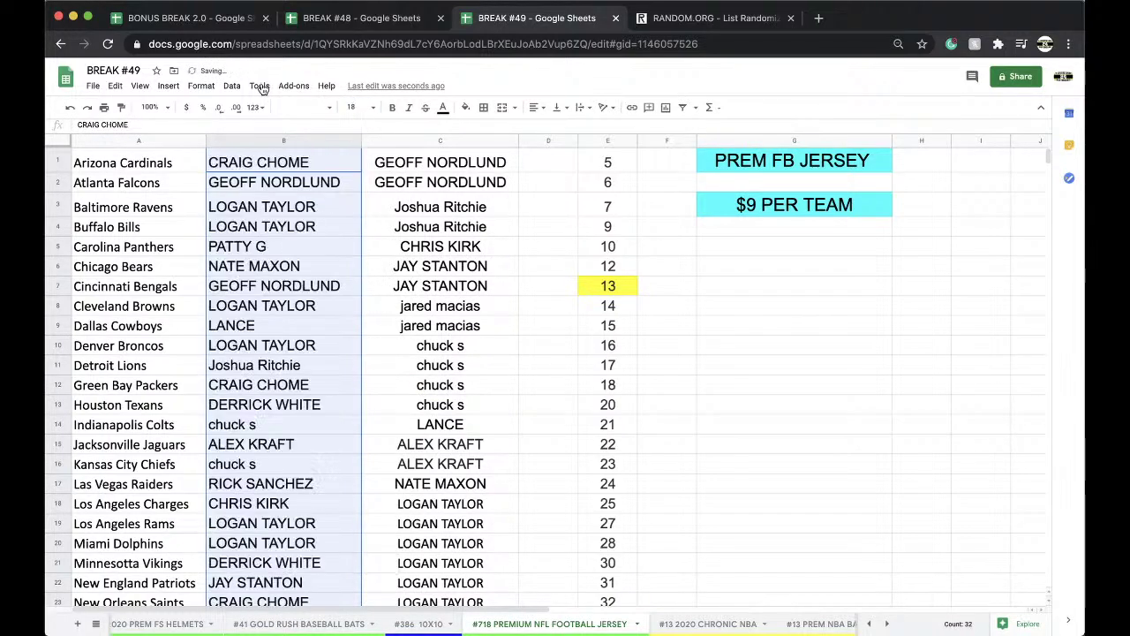
{"action": "left_click", "coordinate": [232, 86]}
{"action": "left_click", "coordinate": [237, 107]}
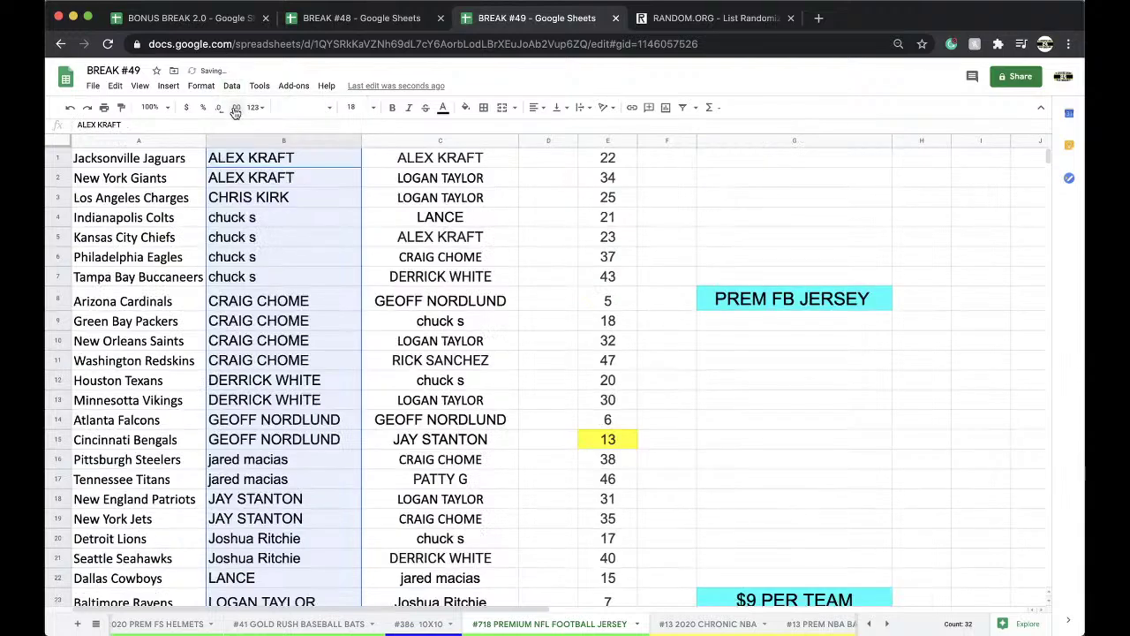
Step: Scroll through the sorted sheet checking which teams each buyer received
{"action": "left_click", "coordinate": [293, 197]}
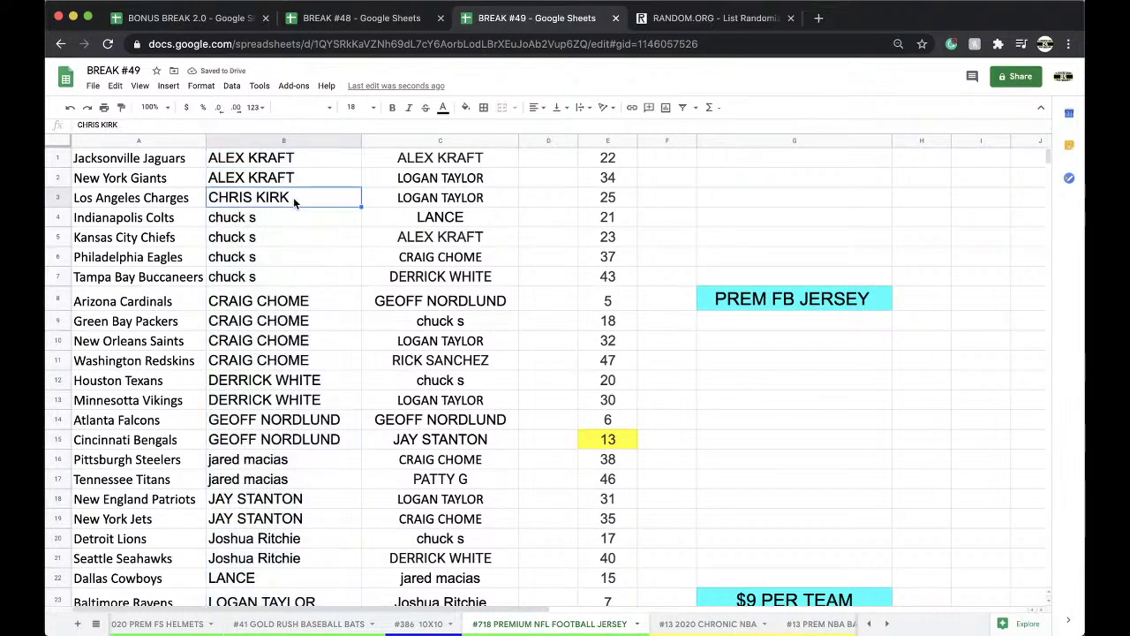
{"action": "left_click", "coordinate": [285, 215]}
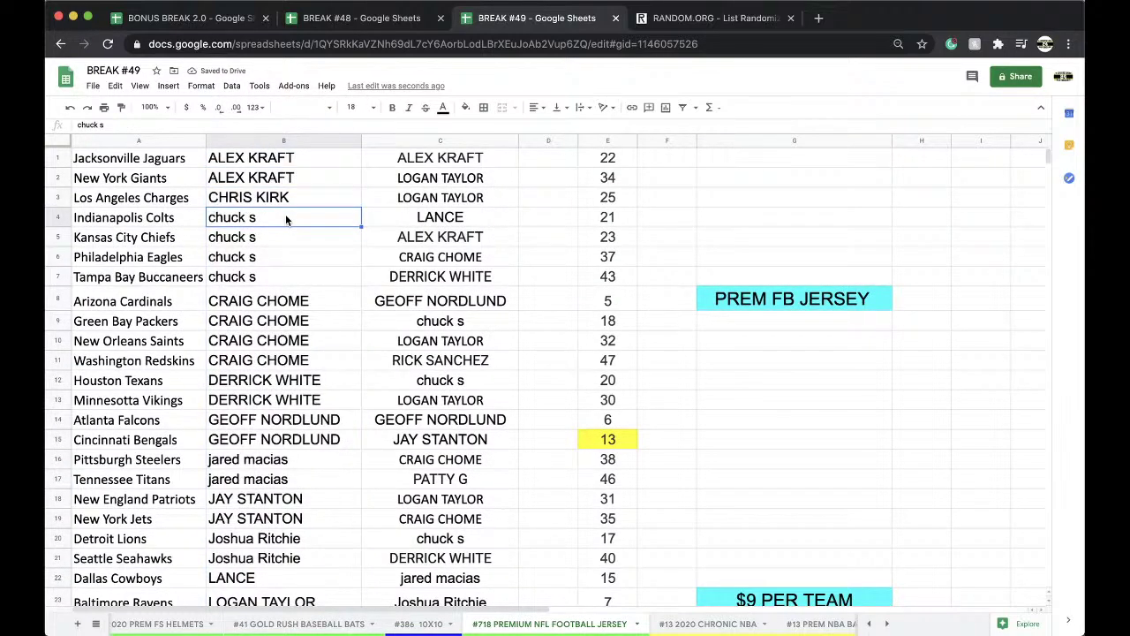
{"action": "left_click", "coordinate": [253, 279]}
{"action": "scroll", "coordinate": [285, 220], "scroll_direction": "down", "scroll_amount": 1}
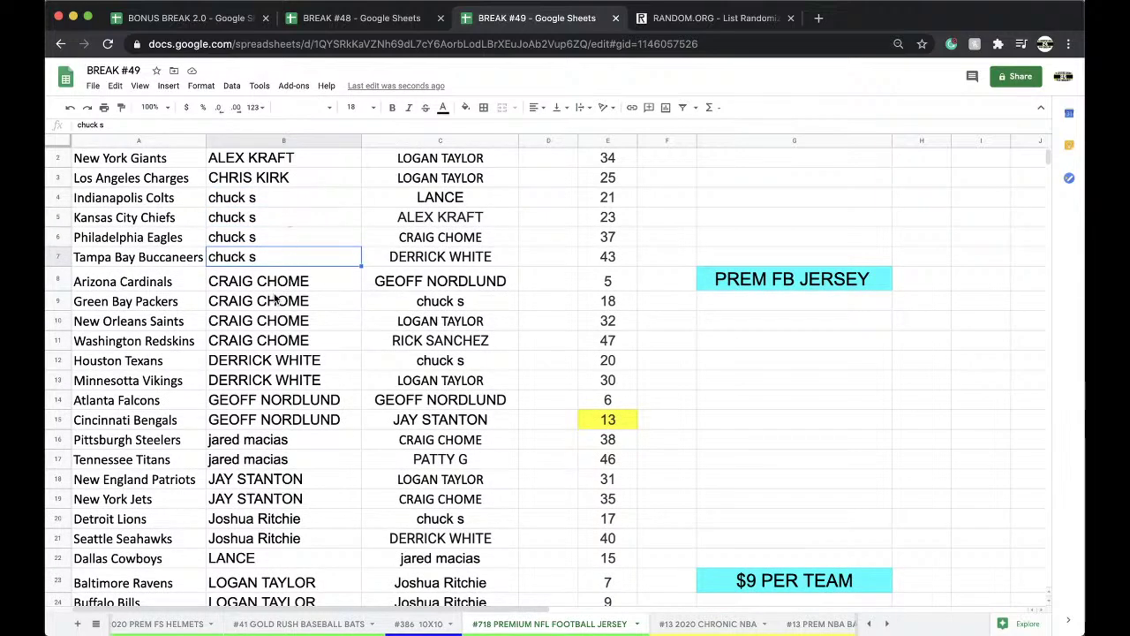
{"action": "scroll", "coordinate": [277, 300], "scroll_direction": "down", "scroll_amount": 1}
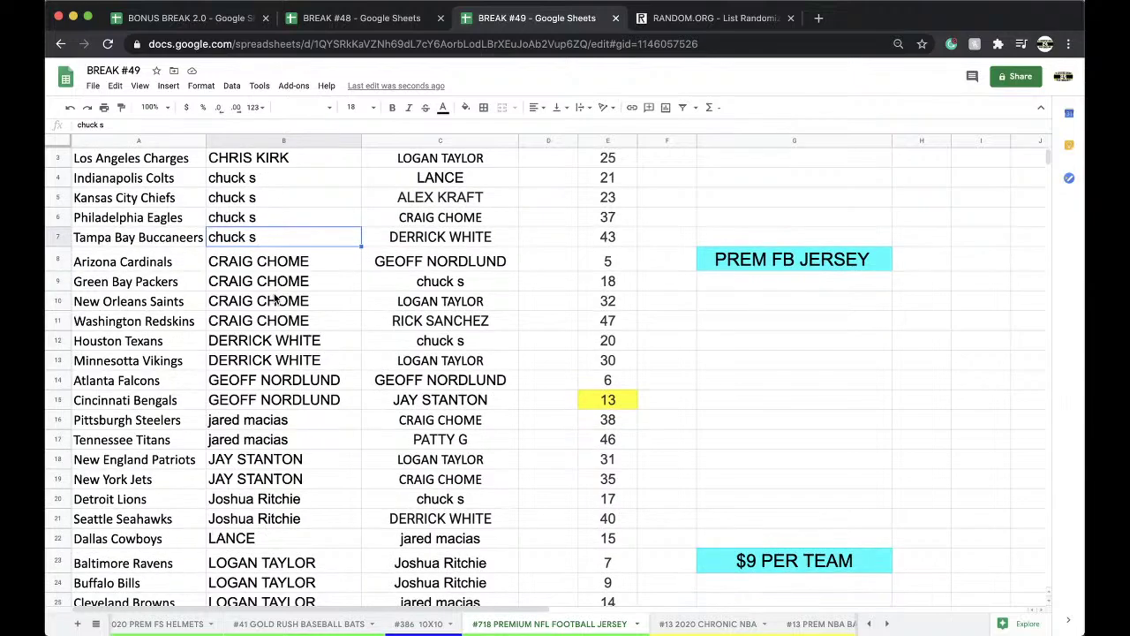
{"action": "scroll", "coordinate": [277, 299], "scroll_direction": "down", "scroll_amount": 2}
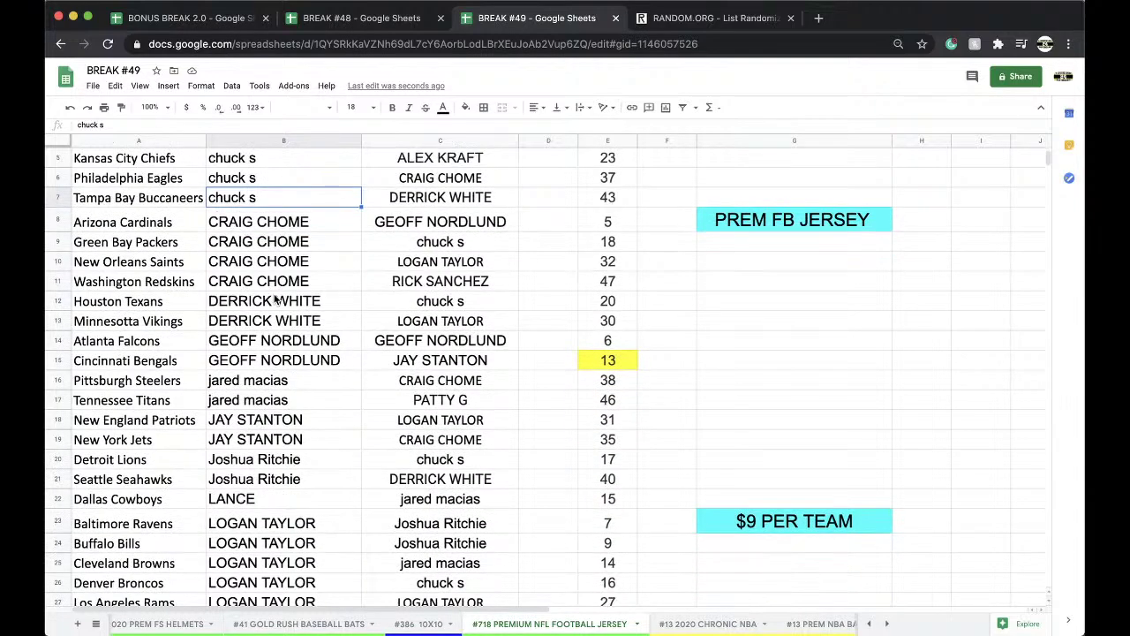
{"action": "scroll", "coordinate": [285, 341], "scroll_direction": "down", "scroll_amount": 1}
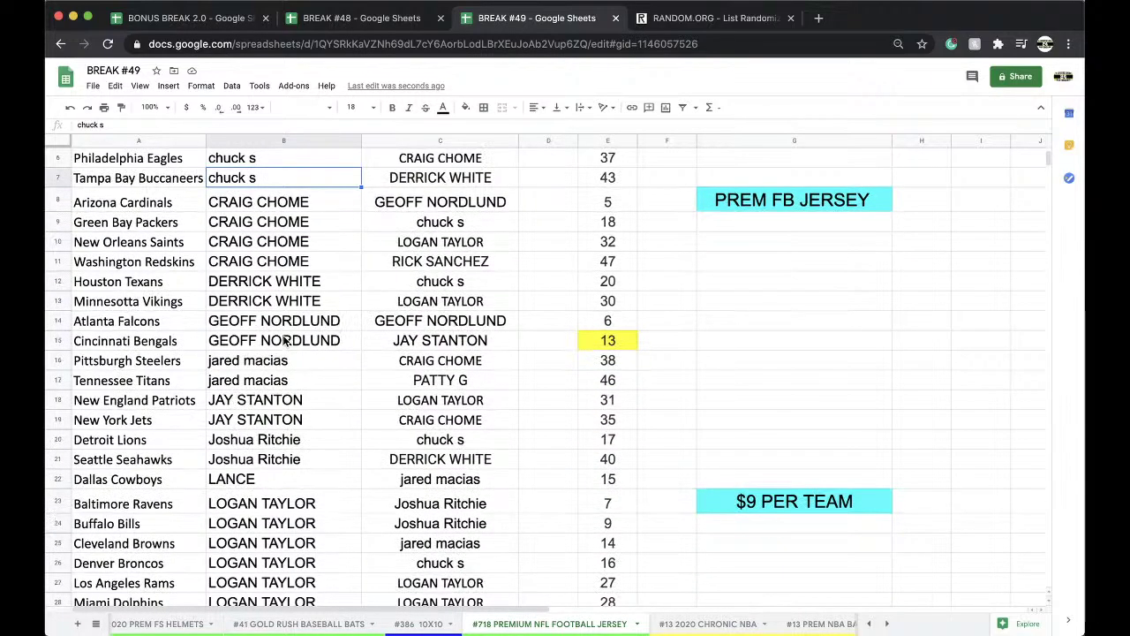
{"action": "scroll", "coordinate": [276, 329], "scroll_direction": "down", "scroll_amount": 1}
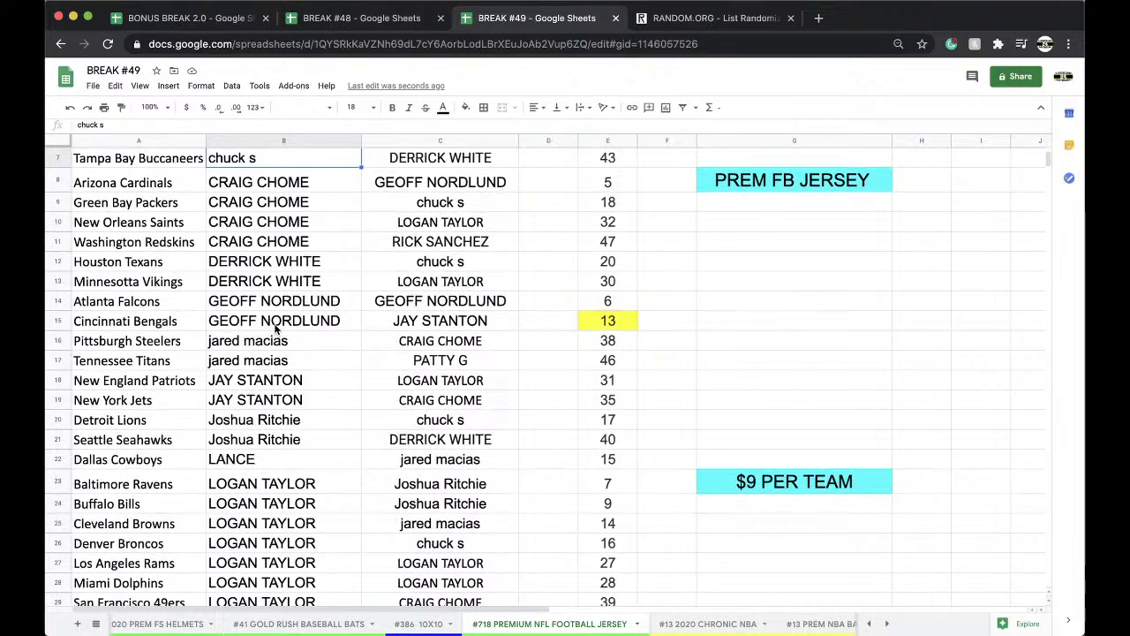
{"action": "scroll", "coordinate": [277, 328], "scroll_direction": "down", "scroll_amount": 4}
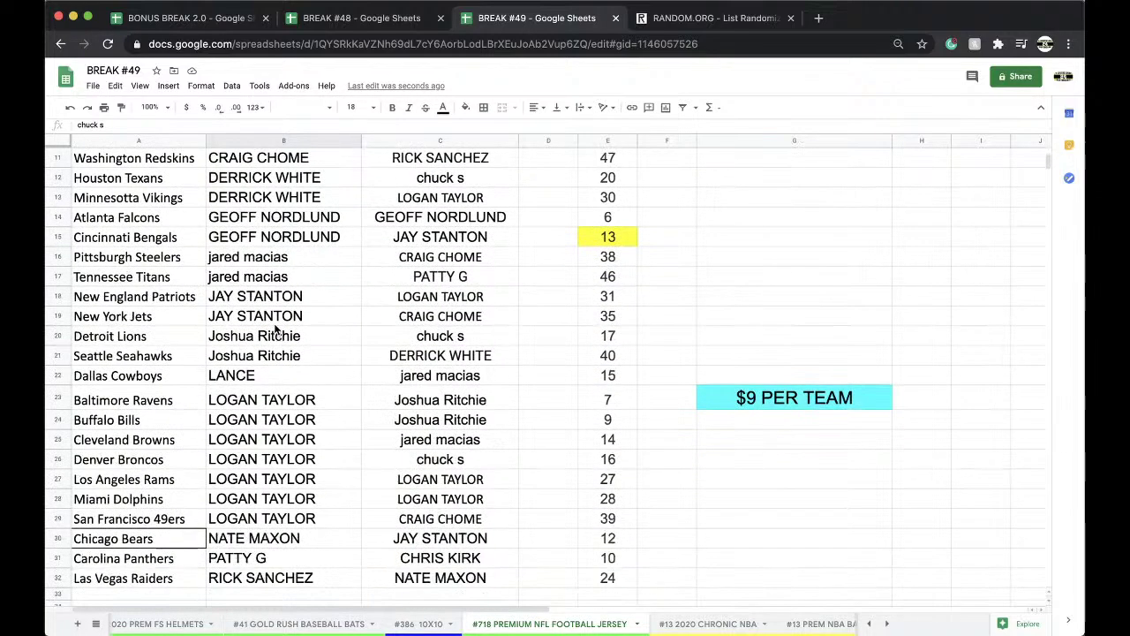
{"action": "left_click", "coordinate": [262, 400]}
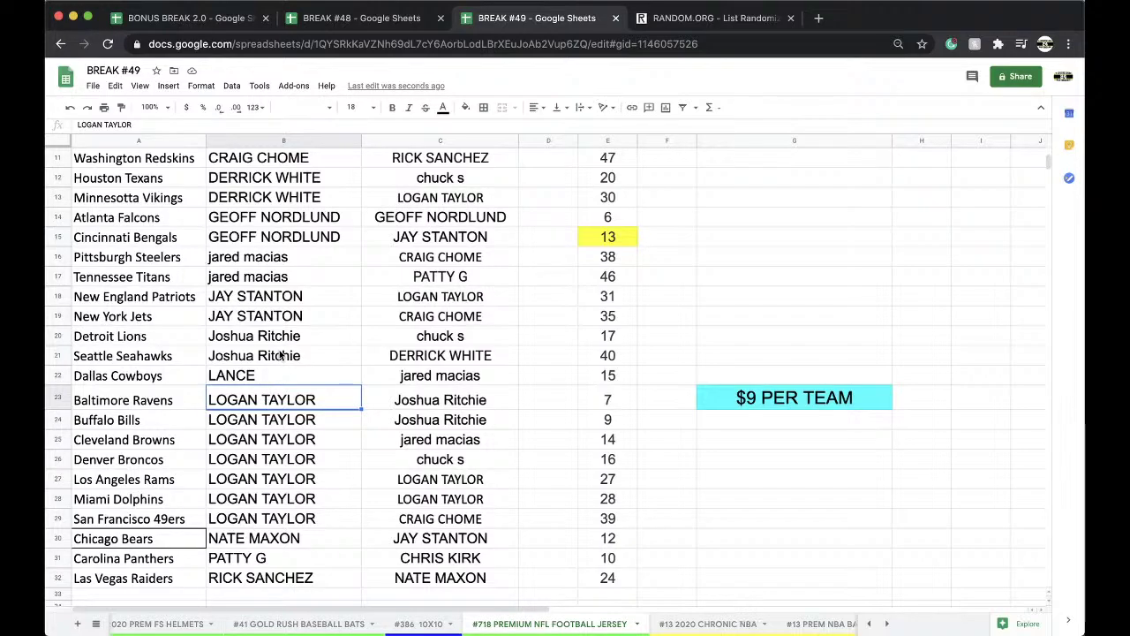
{"action": "scroll", "coordinate": [281, 355], "scroll_direction": "down", "scroll_amount": 2}
{"action": "left_click", "coordinate": [258, 494]}
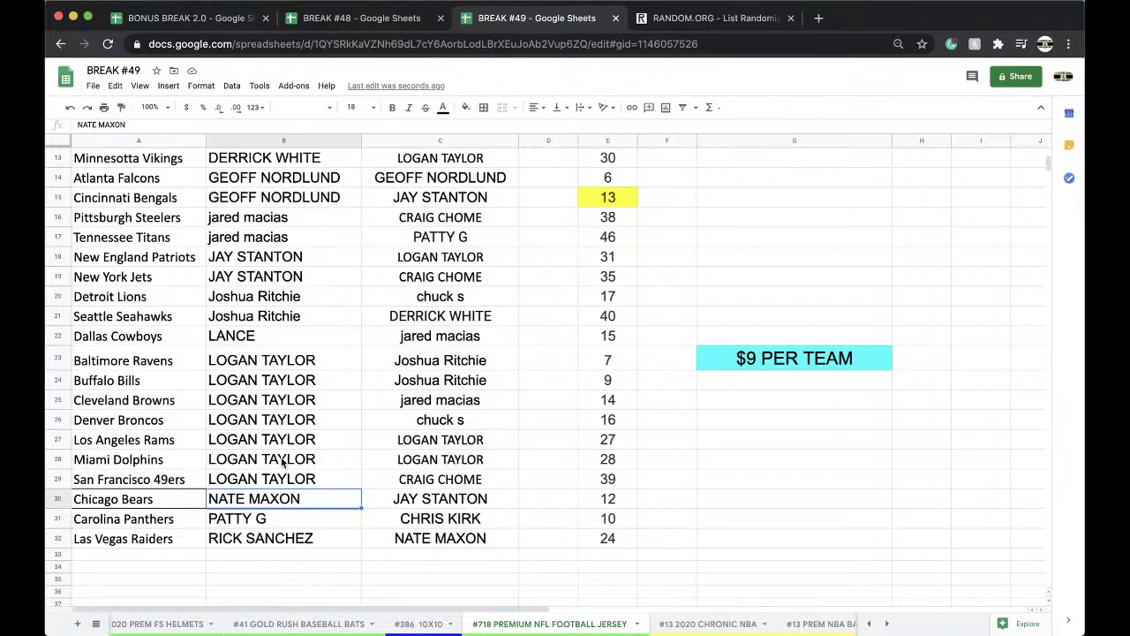
{"action": "scroll", "coordinate": [298, 479], "scroll_direction": "up", "scroll_amount": 5}
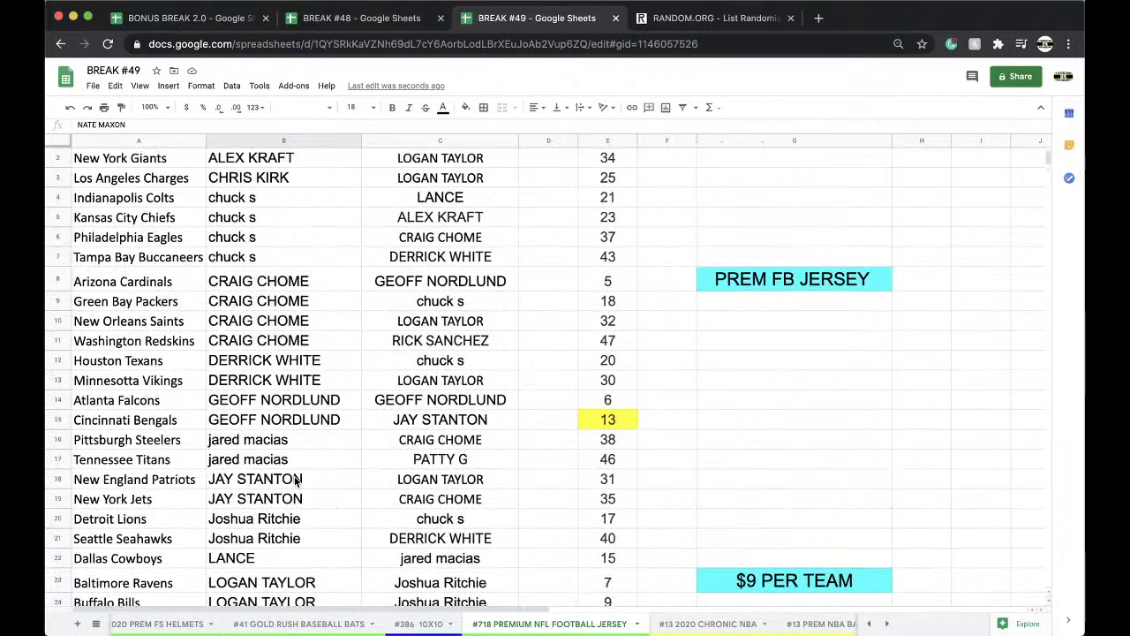
{"action": "scroll", "coordinate": [297, 480], "scroll_direction": "up", "scroll_amount": 1}
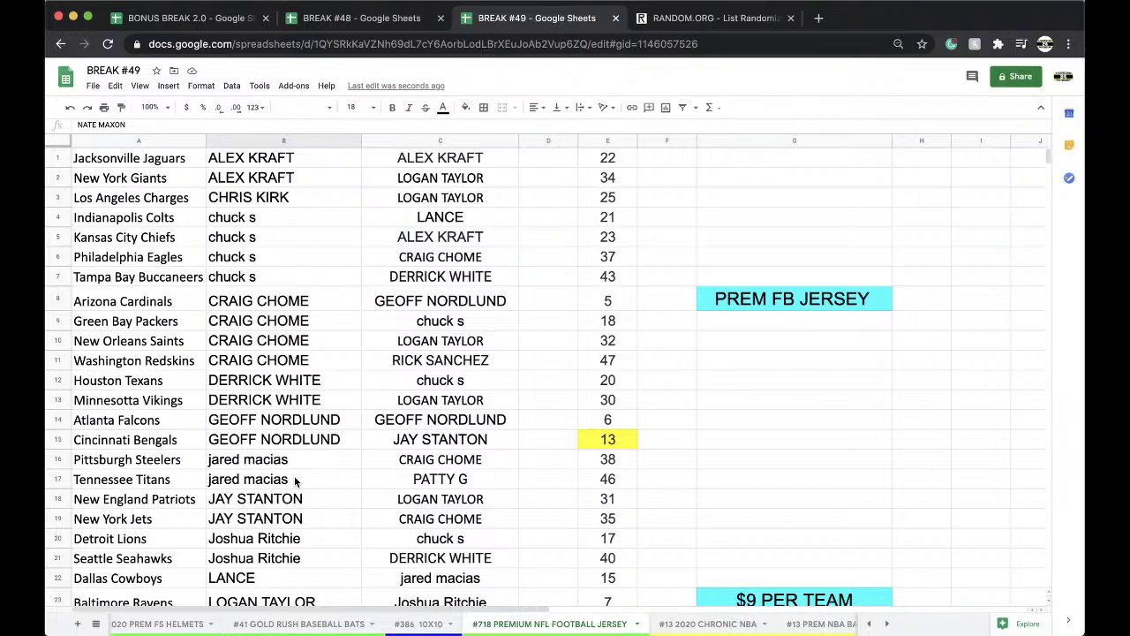
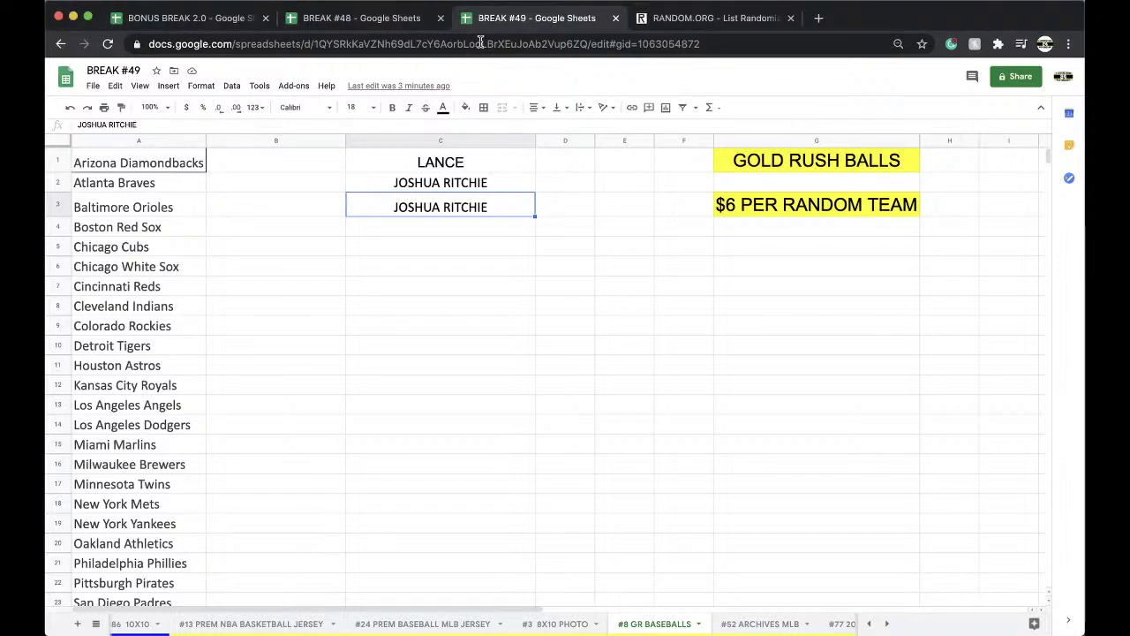
Step: Switch to the BREAK #48 spreadsheet and open its #12 GOLD STANDARD F B sheet
{"action": "left_click", "coordinate": [388, 20]}
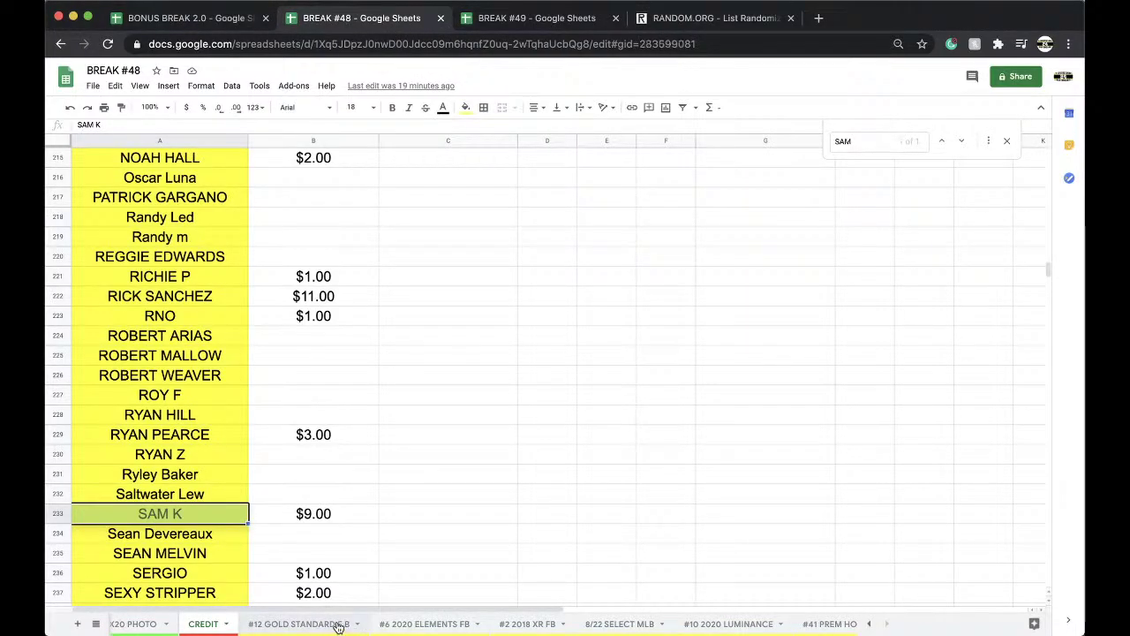
{"action": "left_click", "coordinate": [340, 624]}
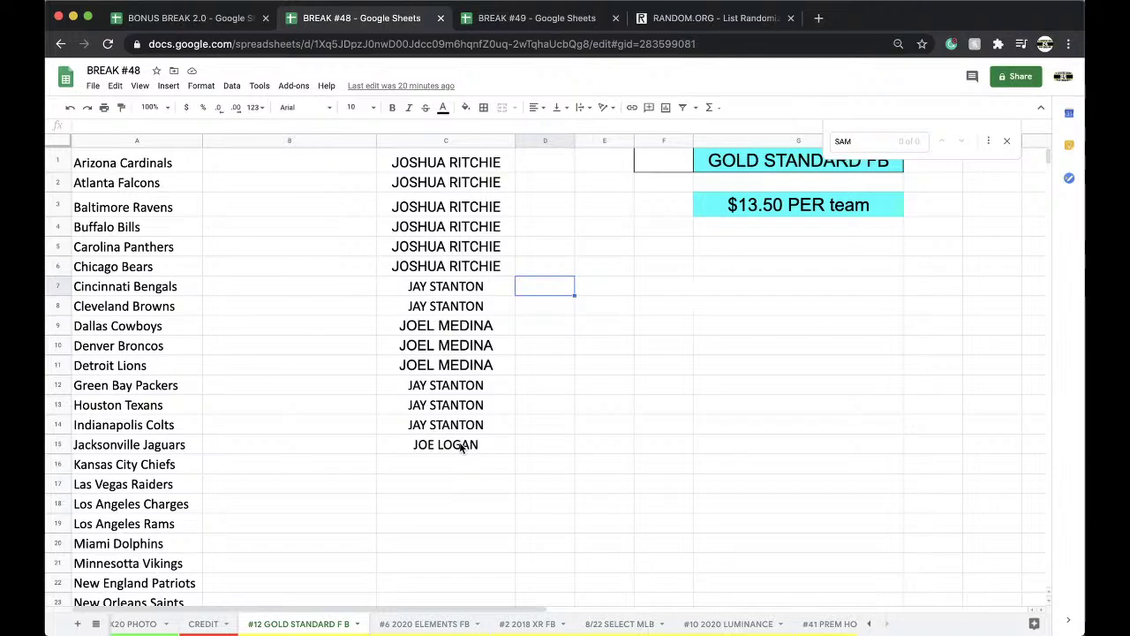
Step: Browse the sheet tabs through to the #10 2020 LUMINANCE sheet
{"action": "left_click", "coordinate": [389, 623]}
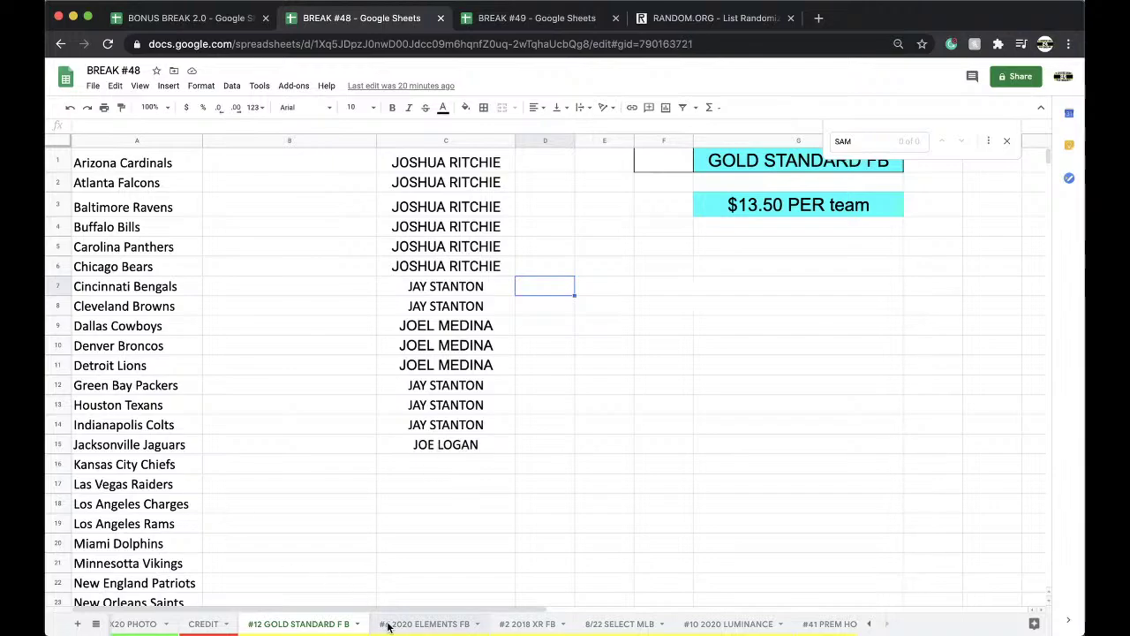
{"action": "left_click", "coordinate": [463, 624]}
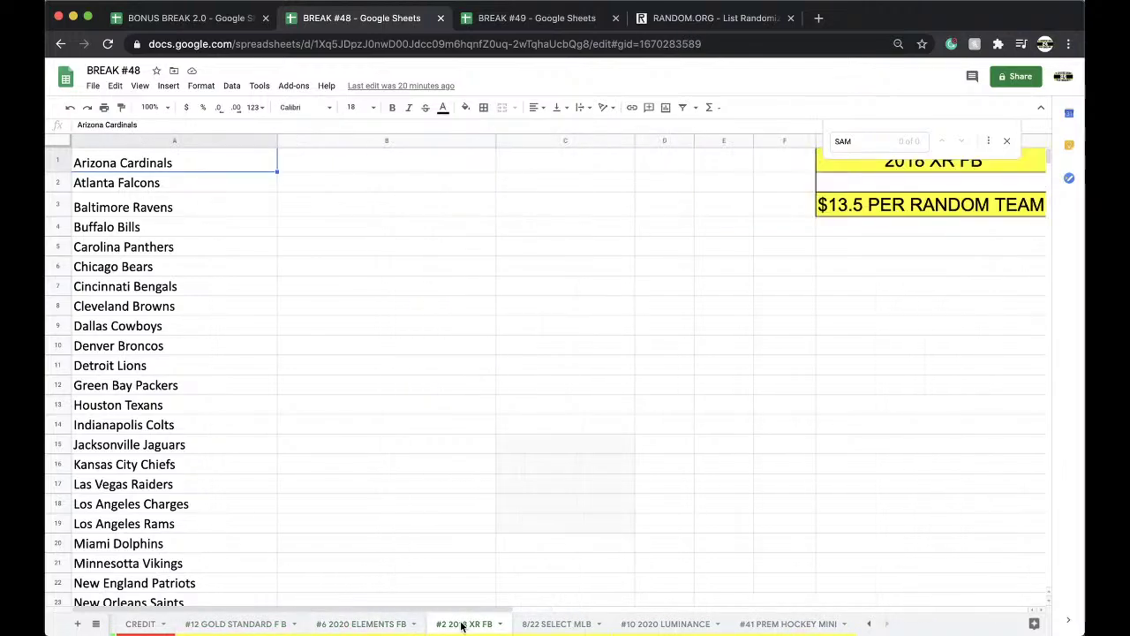
{"action": "left_click", "coordinate": [523, 624]}
{"action": "left_click", "coordinate": [668, 624]}
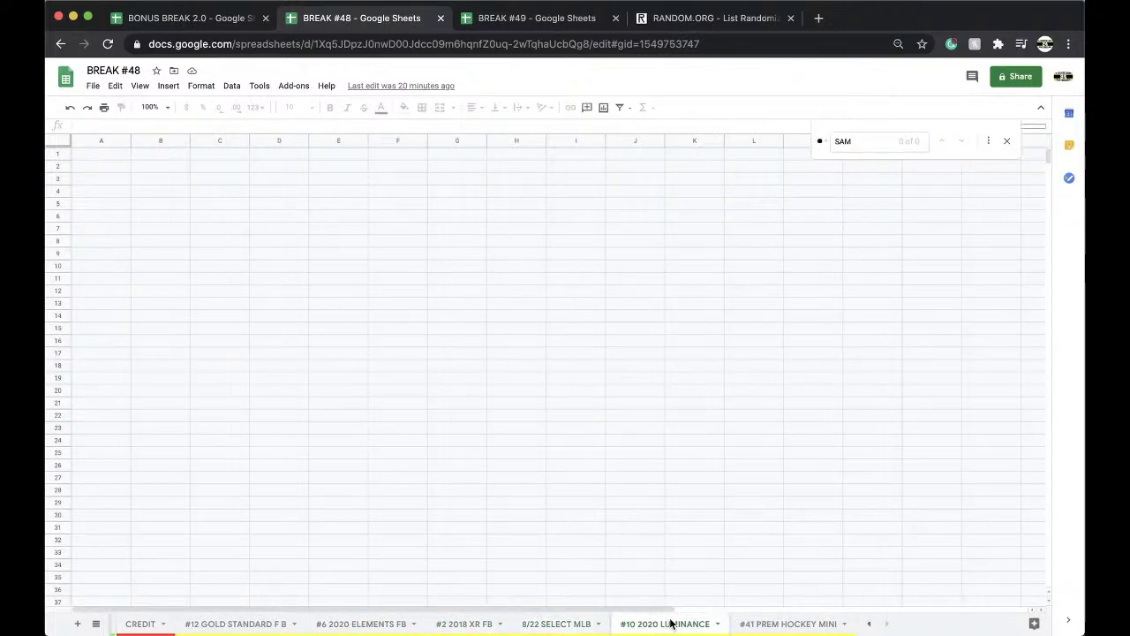
Step: Change the LUMINANCE price in G3 from $10 to $9 per team
{"action": "double_click", "coordinate": [711, 208]}
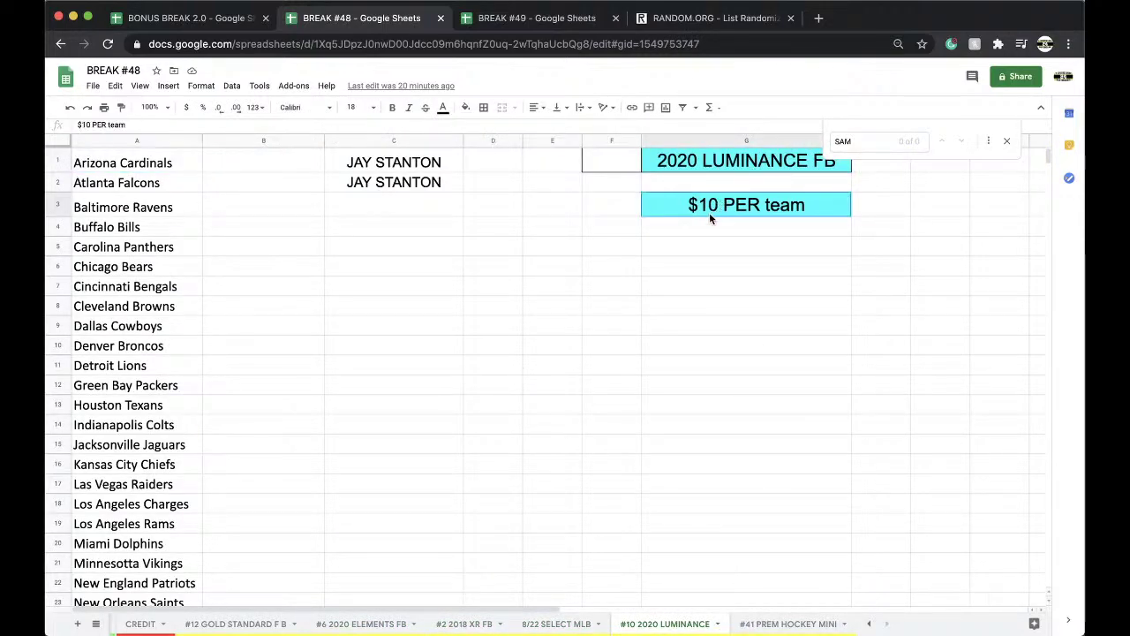
{"action": "left_click", "coordinate": [711, 207]}
{"action": "key", "text": "Delete"}
{"action": "key", "text": "BackSpace"}
{"action": "type", "text": "9"}
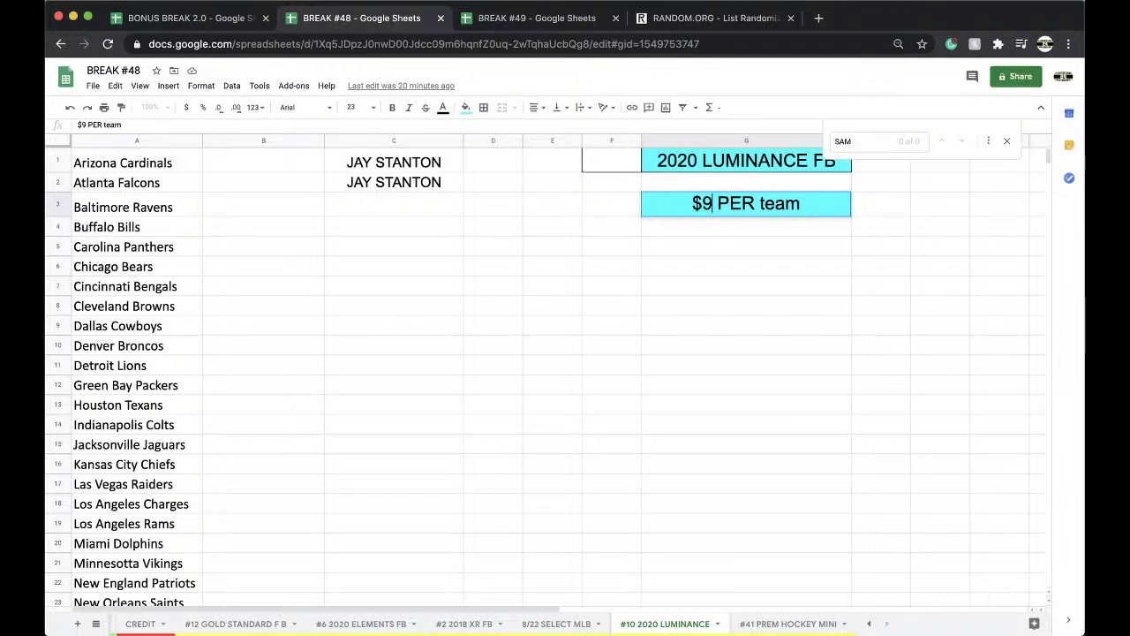
{"action": "left_click", "coordinate": [632, 290]}
{"action": "left_click", "coordinate": [1007, 141]}
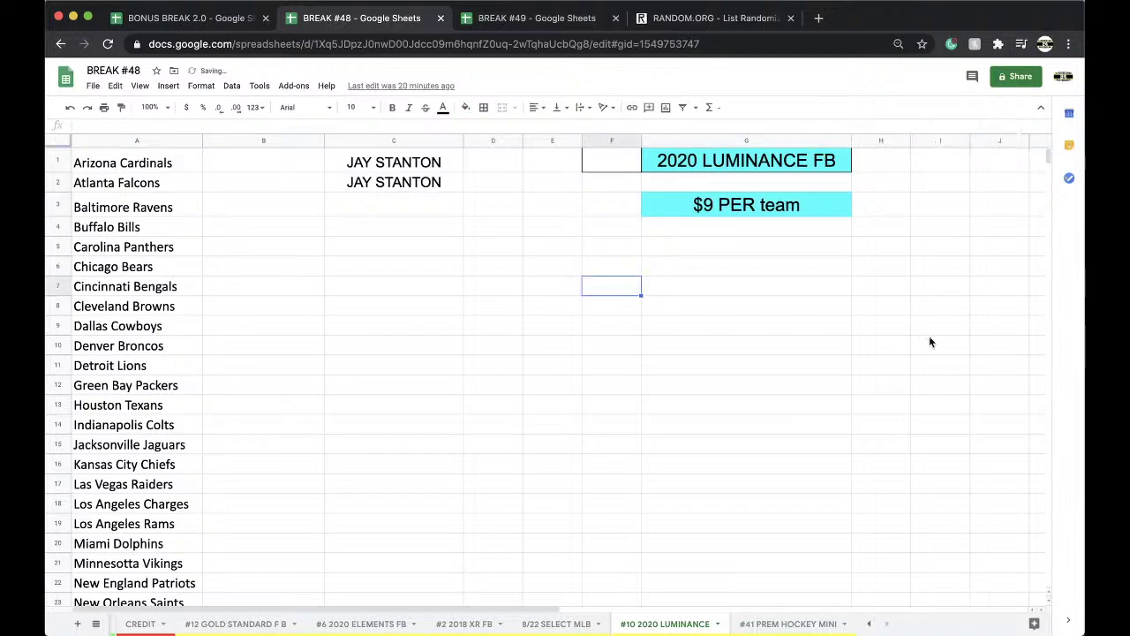
{"action": "left_click", "coordinate": [776, 624]}
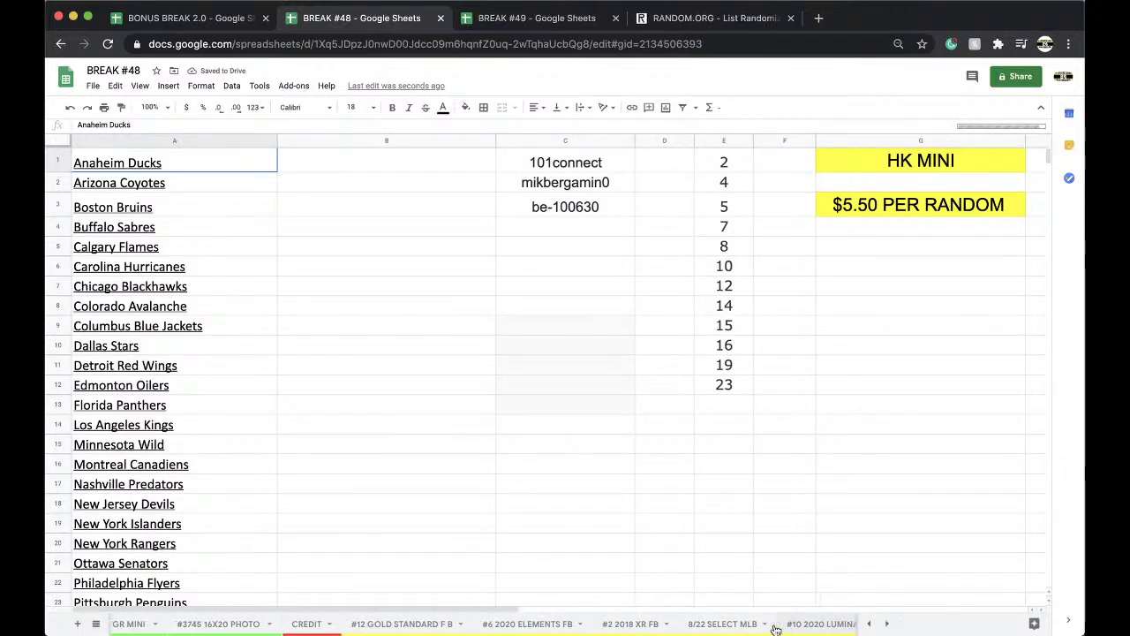
Step: In BREAK #49, move the #77 2020 PREM FOOTBALL NFL sheet right after #24 PREM BASEBALL MLB JERSEY
{"action": "left_click", "coordinate": [541, 23]}
{"action": "left_click", "coordinate": [399, 624]}
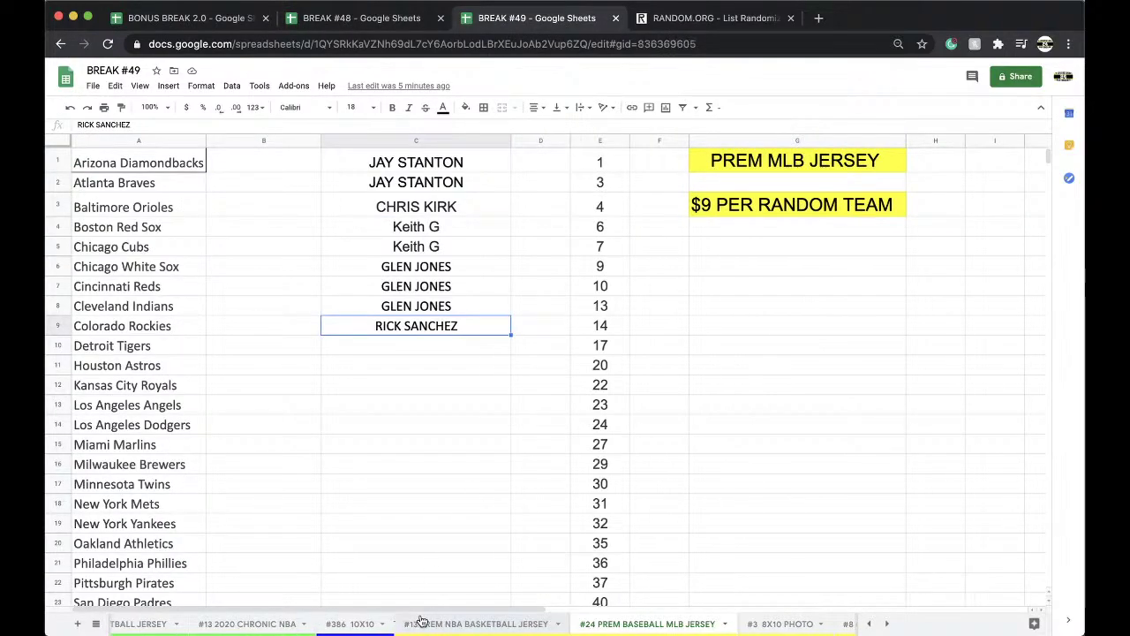
{"action": "left_click", "coordinate": [422, 624]}
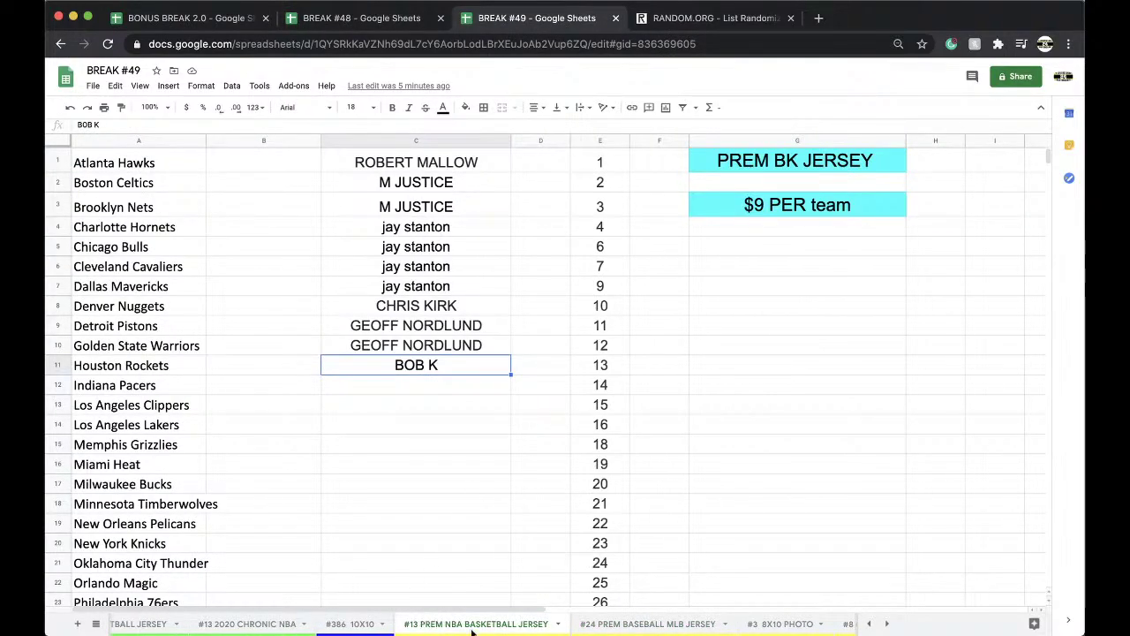
{"action": "left_click", "coordinate": [596, 623]}
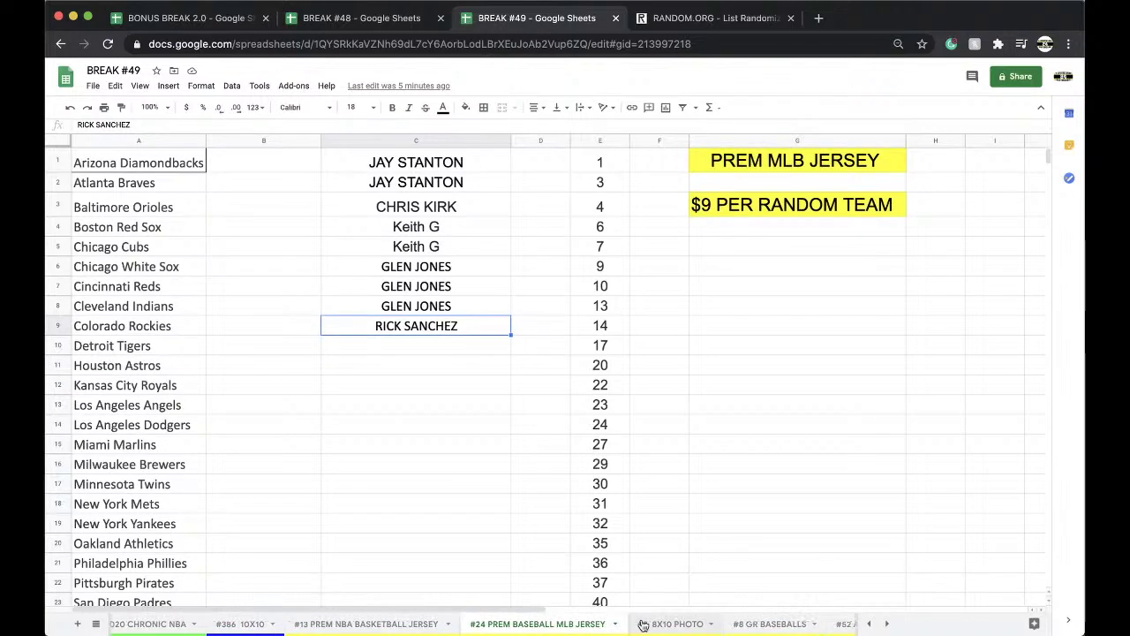
{"action": "left_click", "coordinate": [651, 624]}
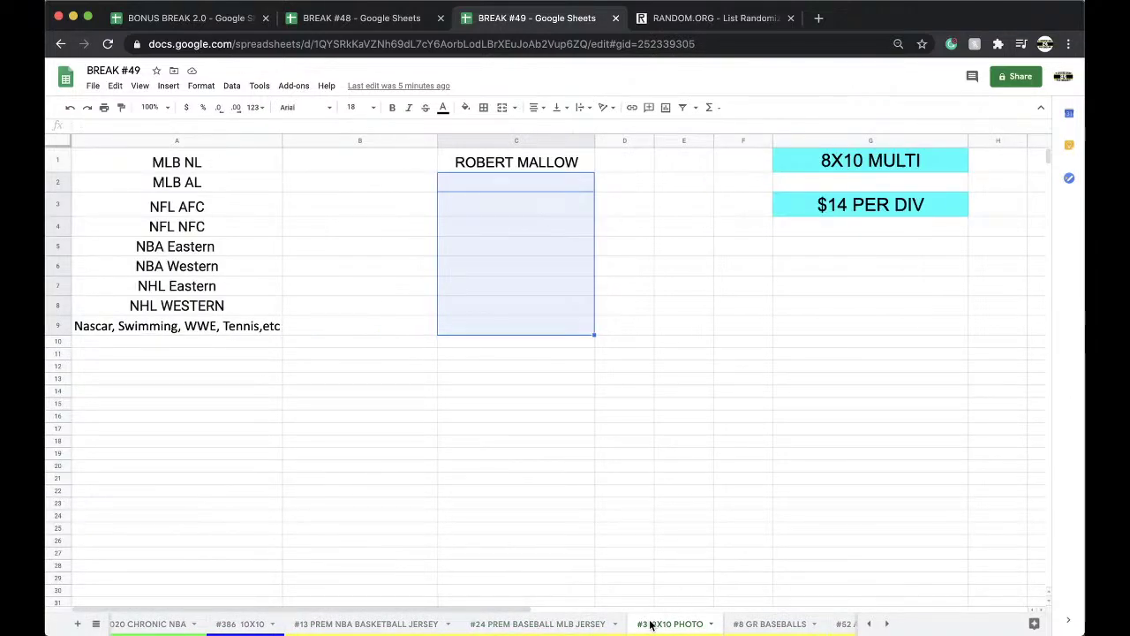
{"action": "left_click", "coordinate": [650, 625]}
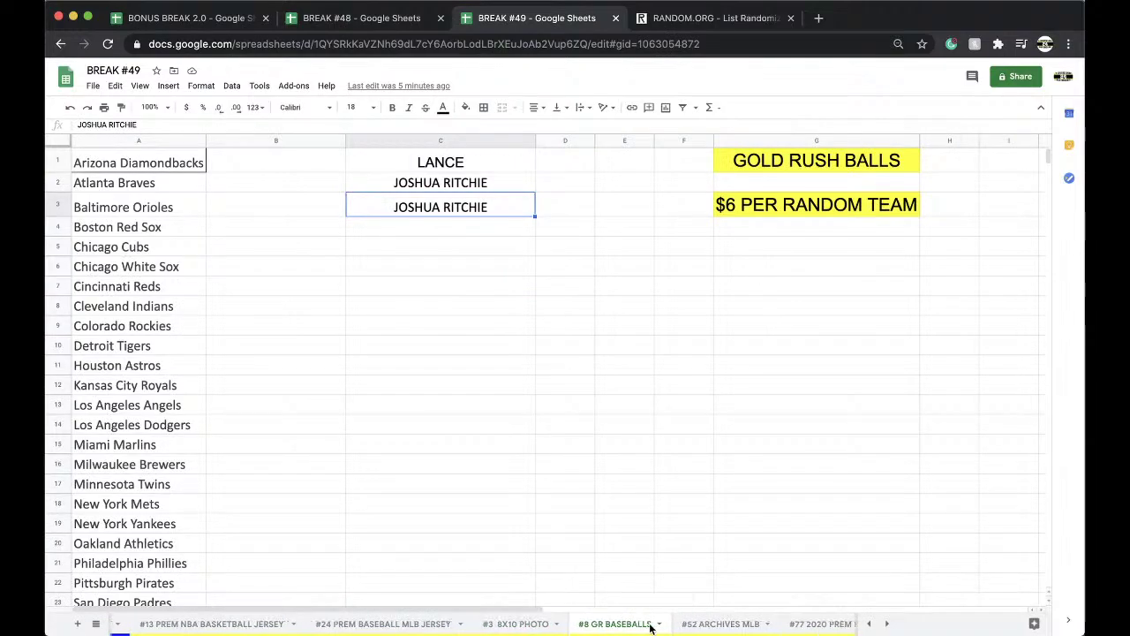
{"action": "left_click", "coordinate": [651, 625]}
{"action": "left_click", "coordinate": [640, 627]}
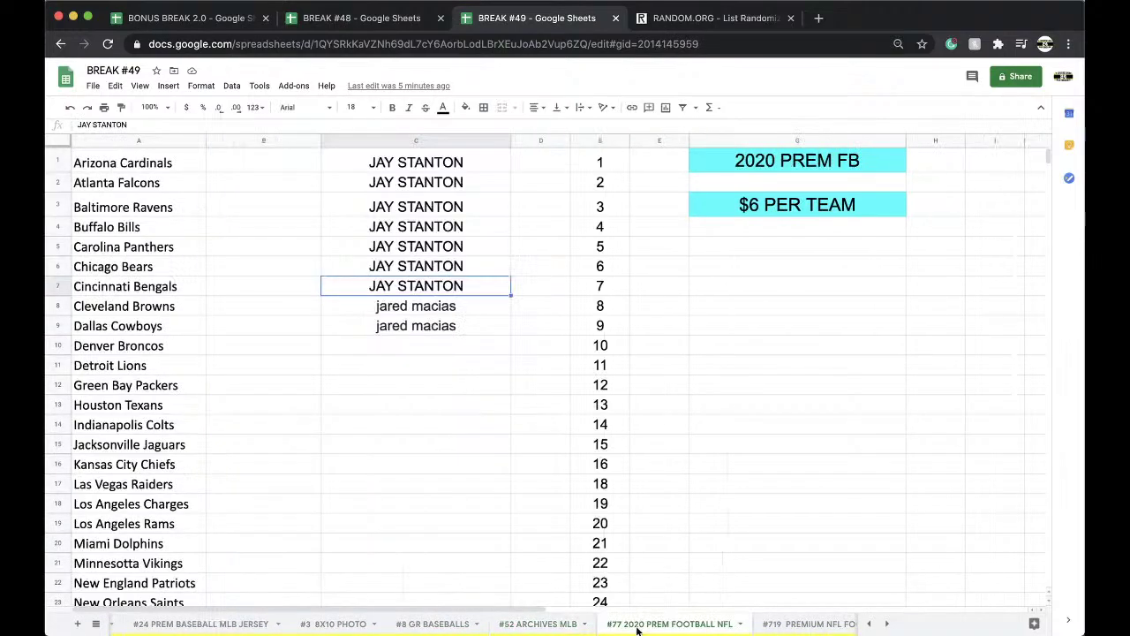
{"action": "left_click_drag", "start_coordinate": [638, 630], "coordinate": [335, 628]}
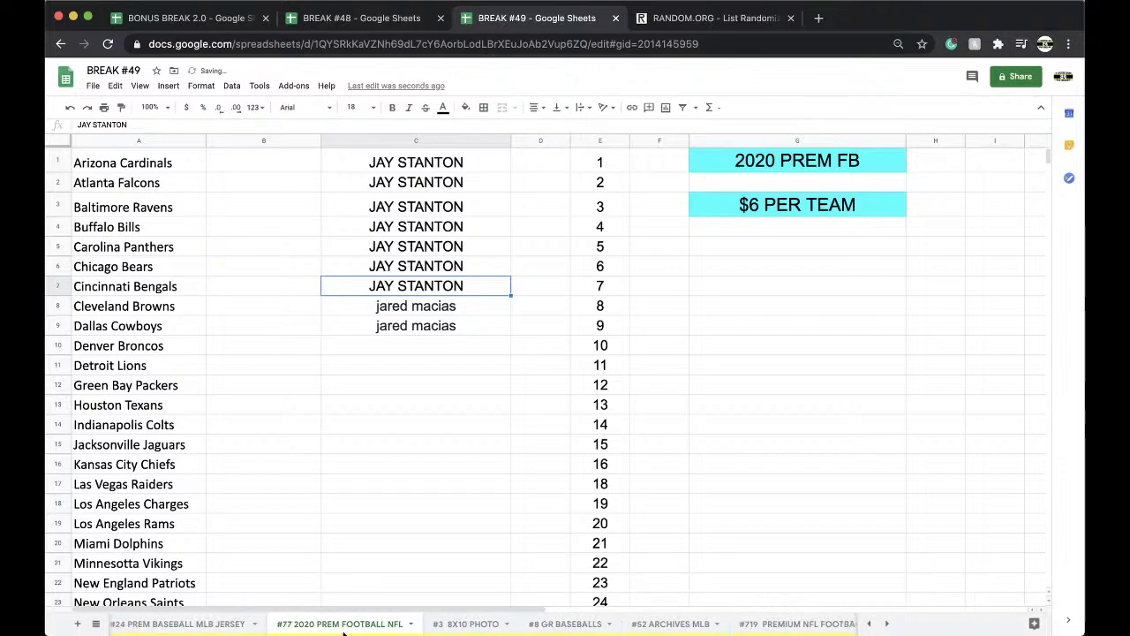
Step: Browse the remaining sheet tabs, then return to #24 PREM BASEBALL MLB JERSEY
{"action": "scroll", "coordinate": [385, 629], "scroll_direction": "right", "scroll_amount": 5}
{"action": "left_click", "coordinate": [473, 626]}
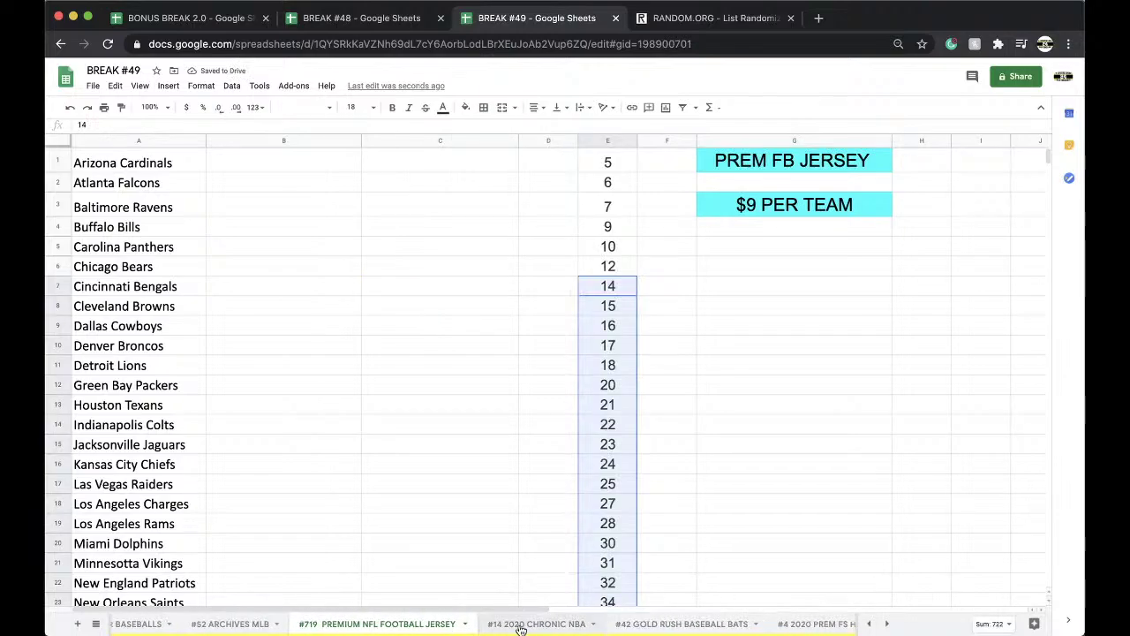
{"action": "left_click", "coordinate": [517, 624]}
{"action": "left_click", "coordinate": [572, 627]}
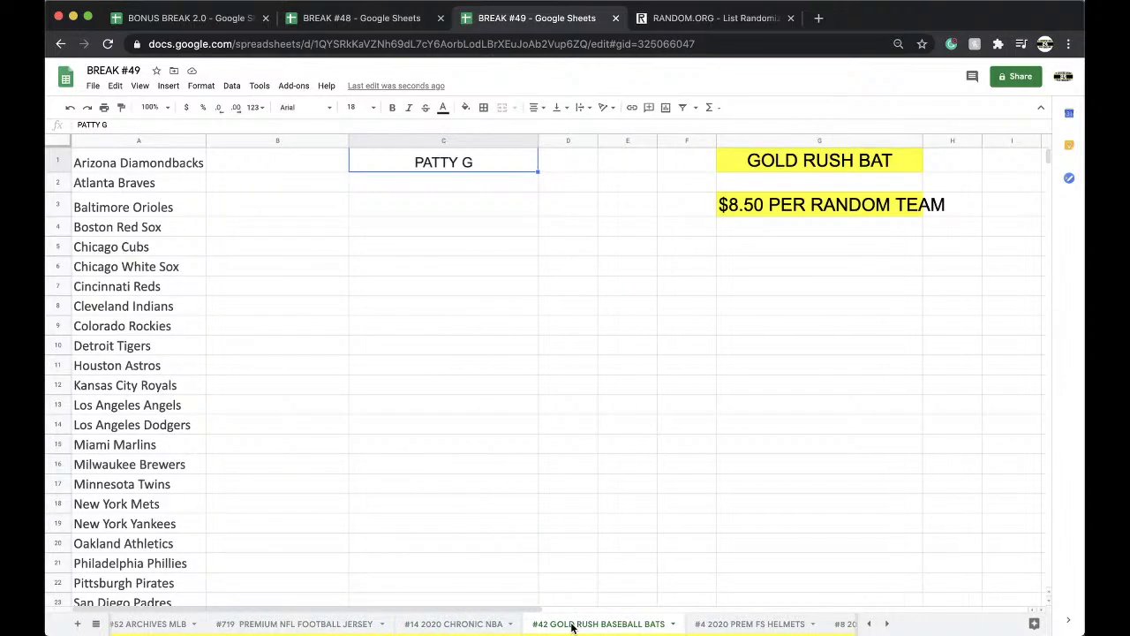
{"action": "left_click", "coordinate": [610, 627]}
{"action": "left_click", "coordinate": [611, 627]}
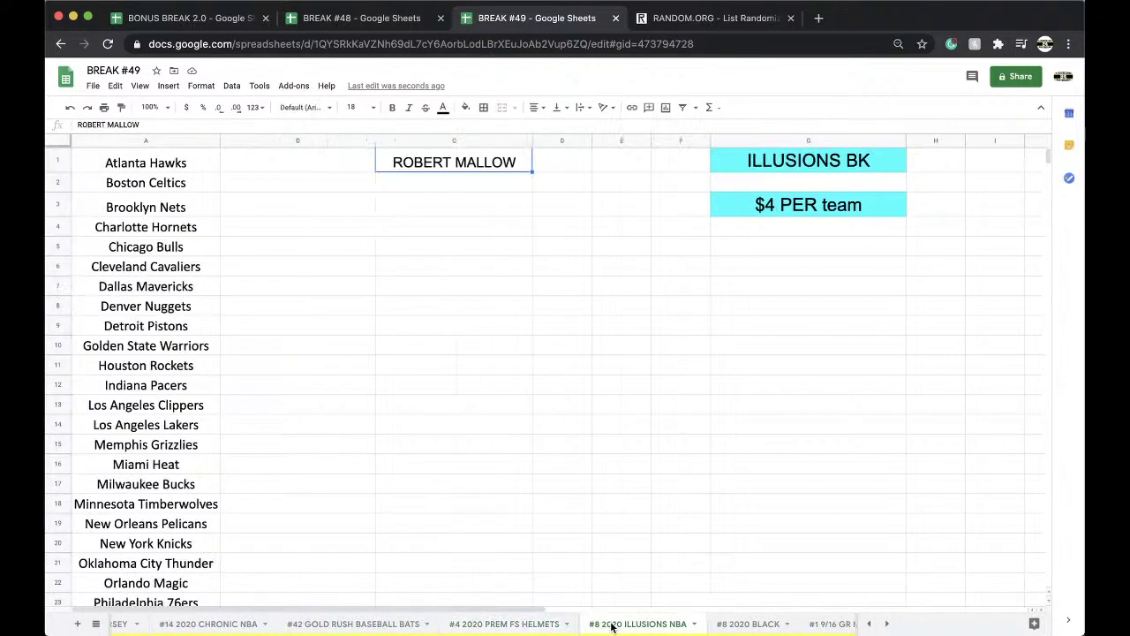
{"action": "left_click", "coordinate": [627, 626]}
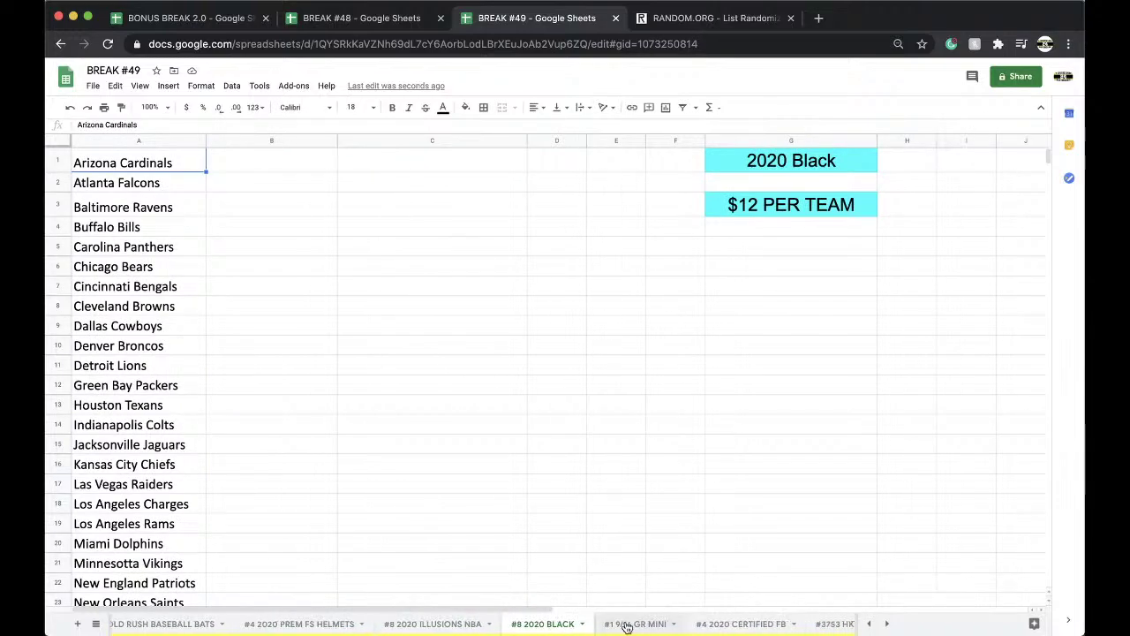
{"action": "left_click", "coordinate": [629, 625]}
{"action": "left_click", "coordinate": [658, 625]}
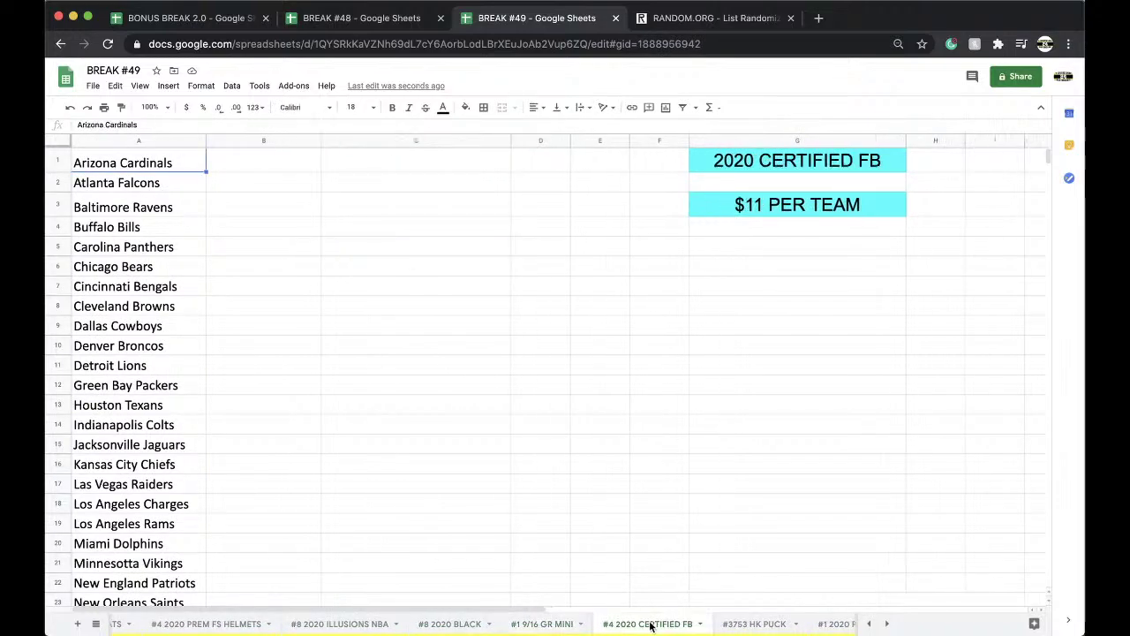
{"action": "left_click", "coordinate": [668, 625]}
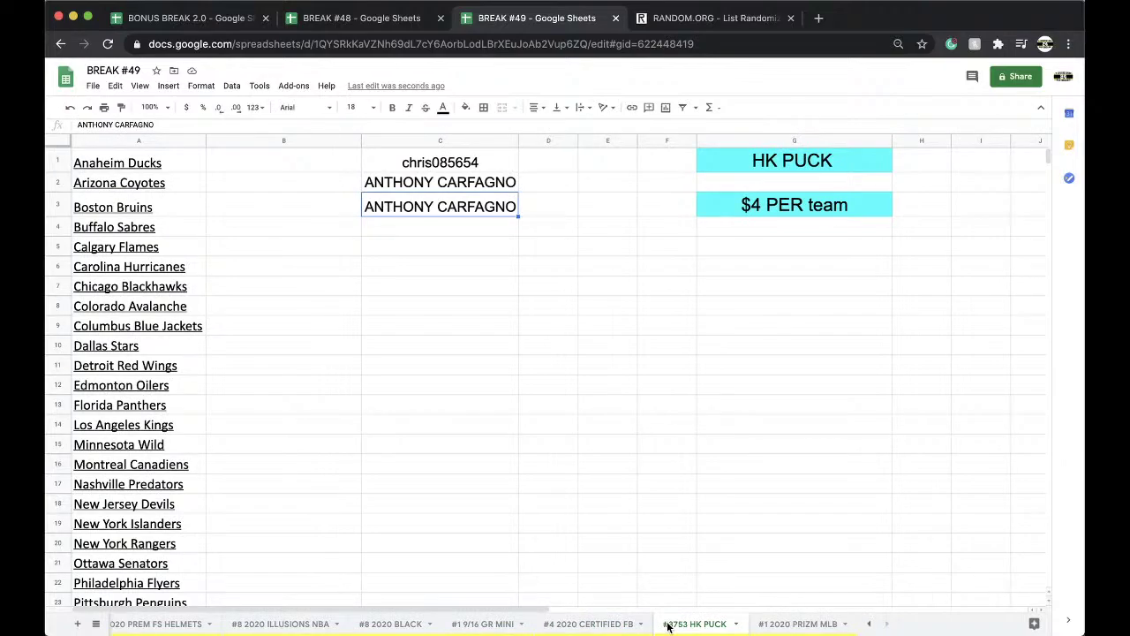
{"action": "left_click", "coordinate": [806, 626]}
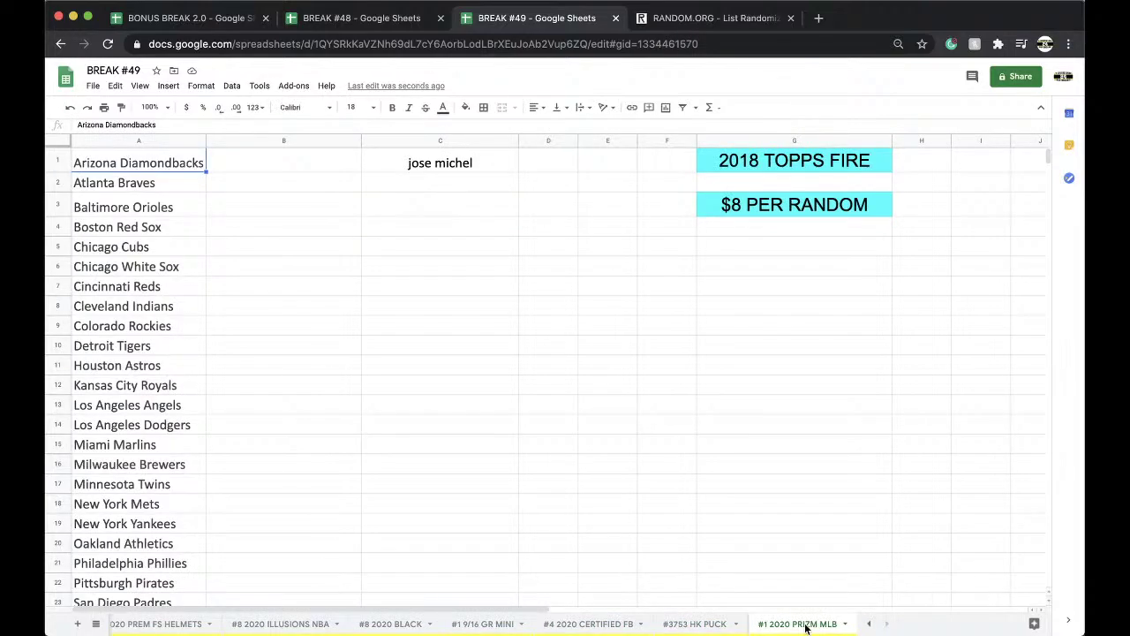
{"action": "scroll", "coordinate": [805, 625], "scroll_direction": "right", "scroll_amount": 15}
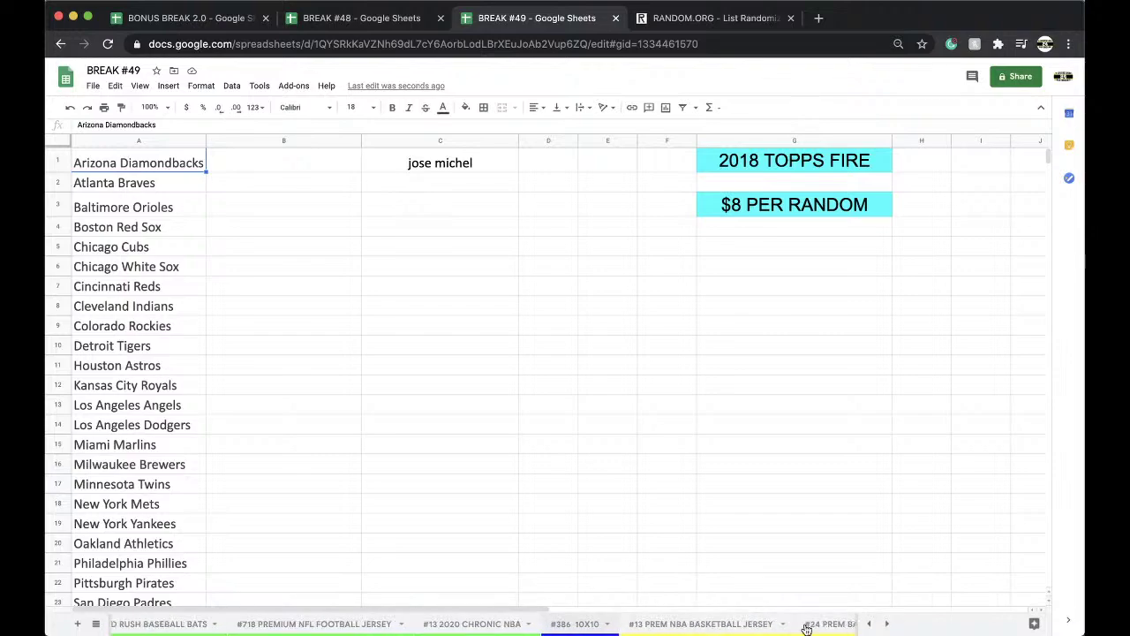
{"action": "scroll", "coordinate": [805, 629], "scroll_direction": "right", "scroll_amount": 3}
{"action": "left_click", "coordinate": [700, 627]}
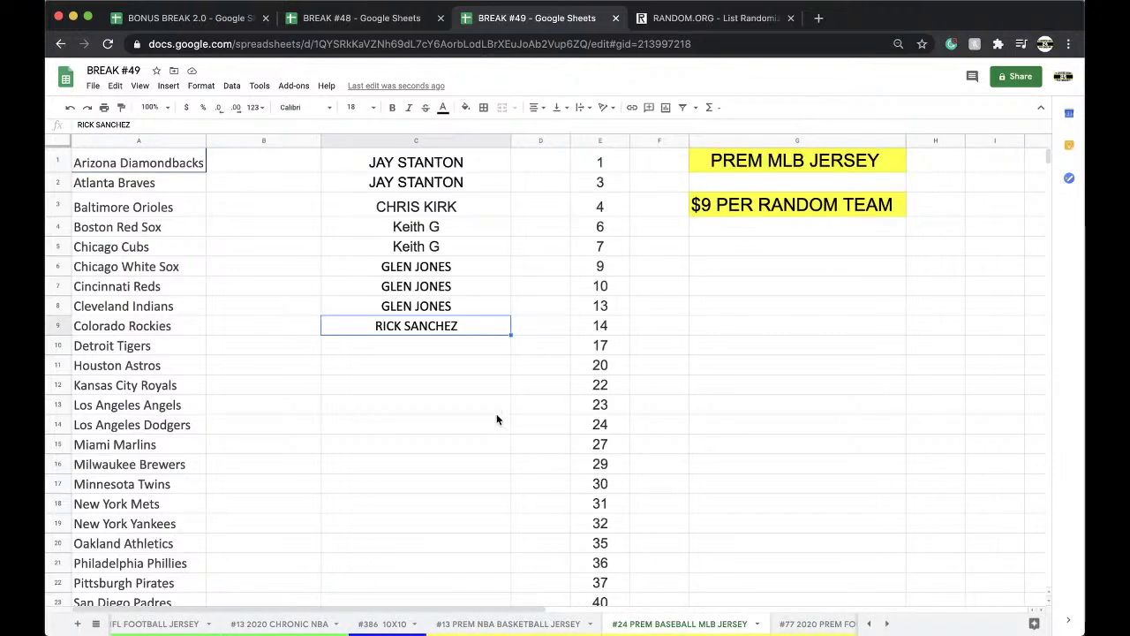
{"action": "left_click", "coordinate": [426, 345]}
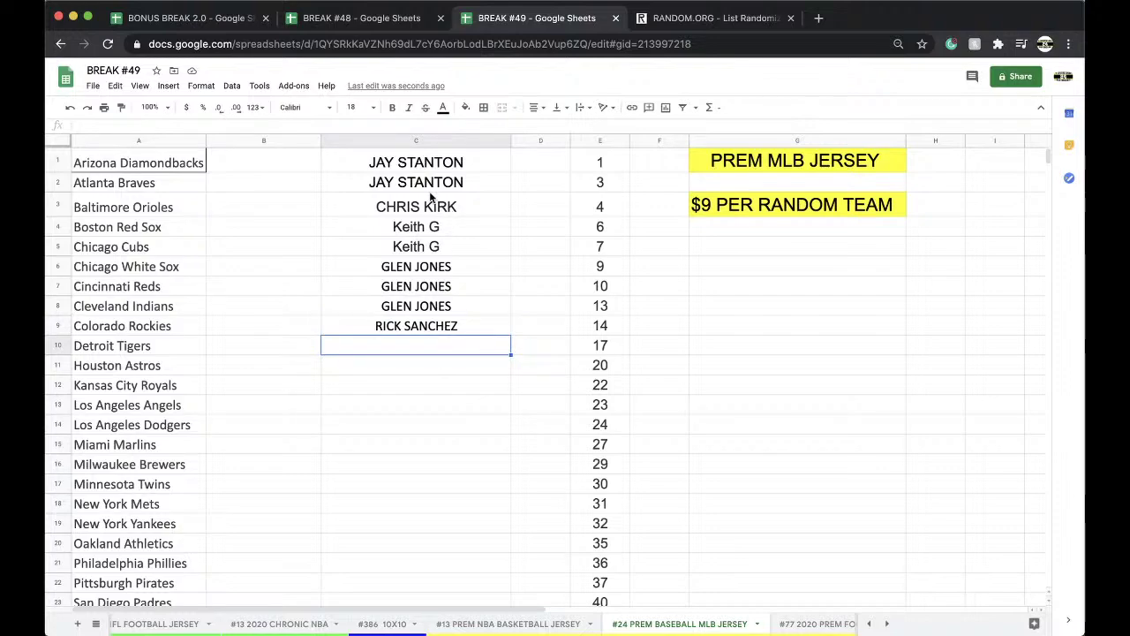
{"action": "left_click", "coordinate": [431, 188]}
{"action": "key", "text": "super+c"}
{"action": "left_click", "coordinate": [422, 349]}
{"action": "key", "text": "super+v"}
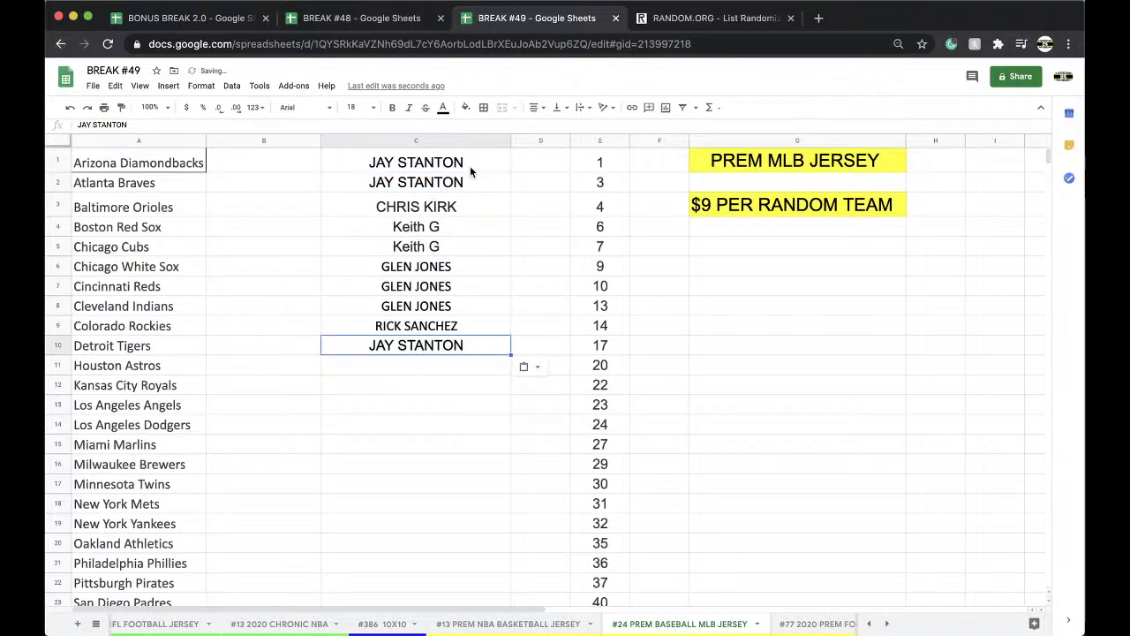
Step: Fill C10 with yellow, then reset it to no fill colour
{"action": "left_click", "coordinate": [473, 106]}
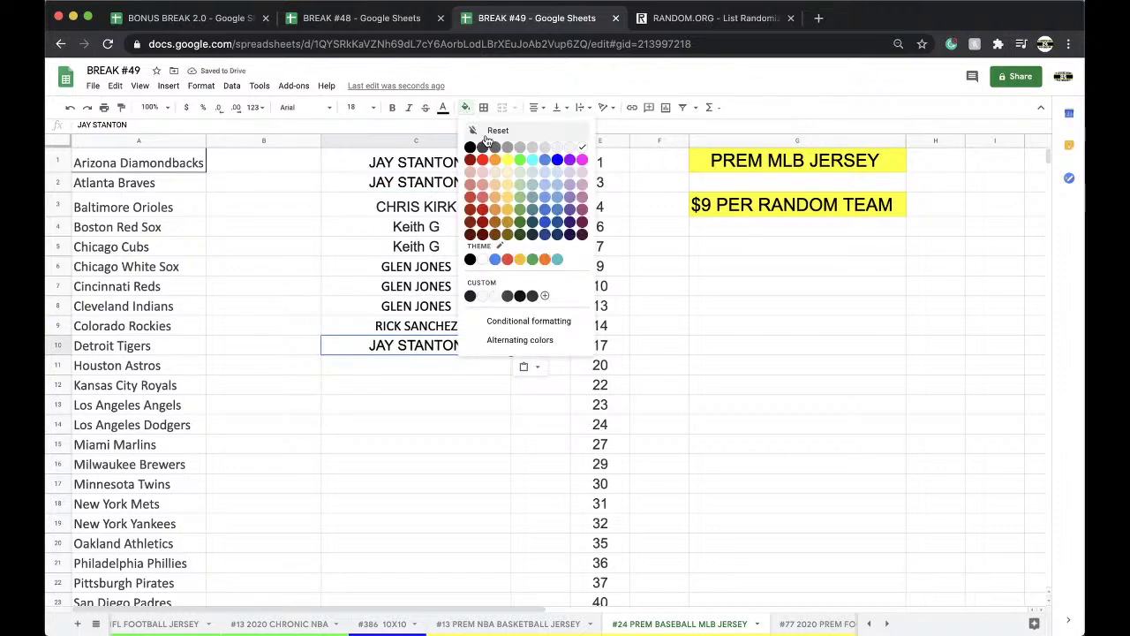
{"action": "left_click", "coordinate": [501, 152]}
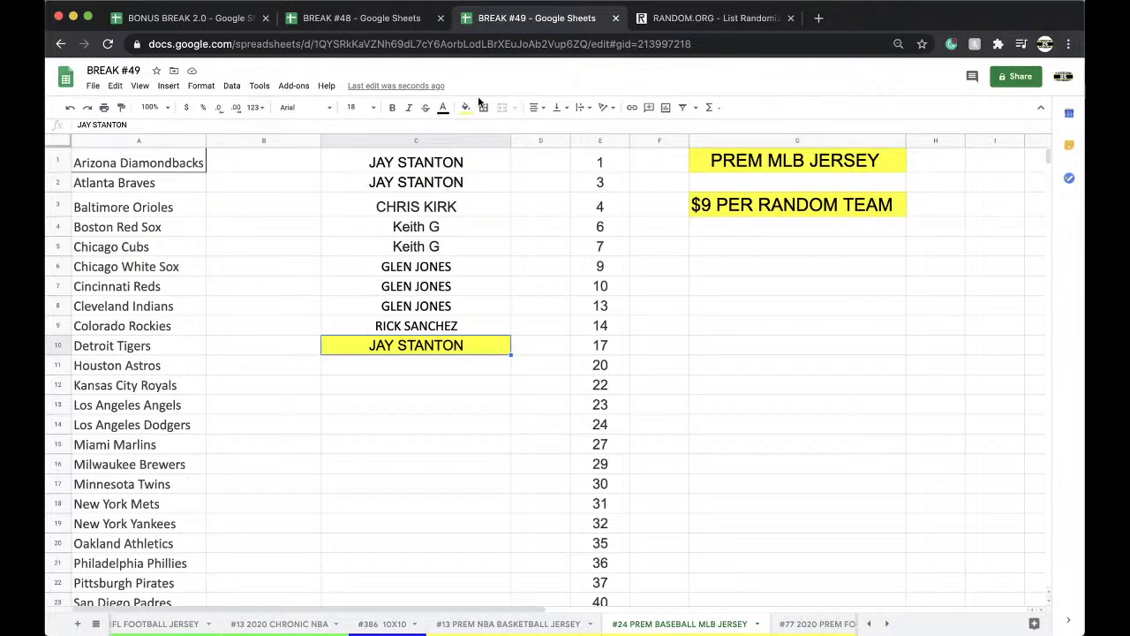
{"action": "left_click", "coordinate": [466, 107]}
{"action": "left_click", "coordinate": [477, 128]}
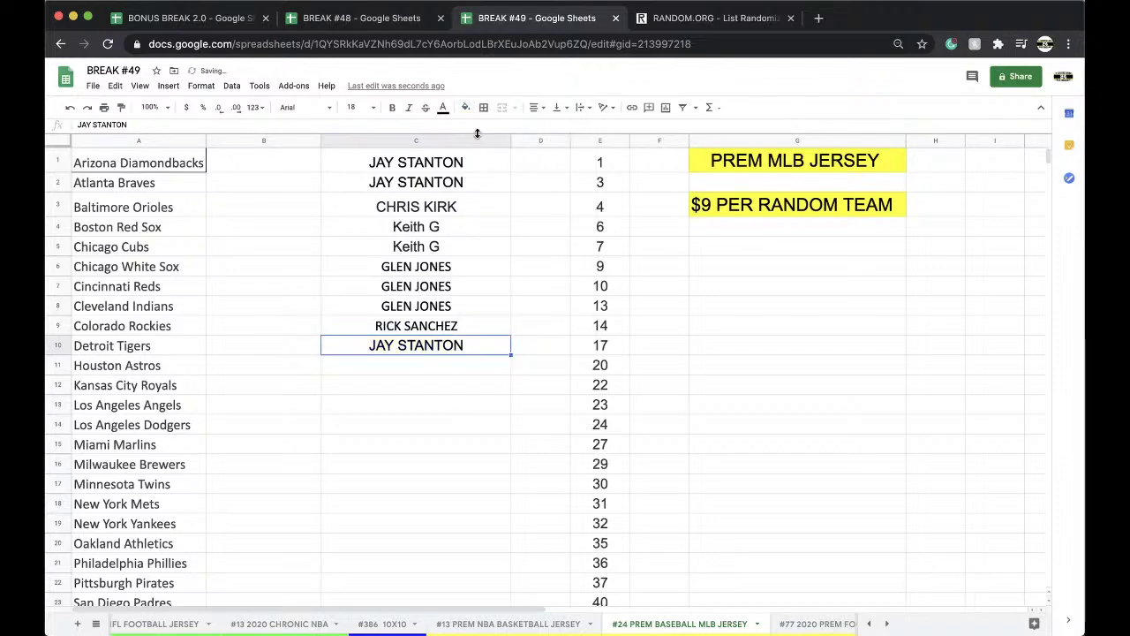